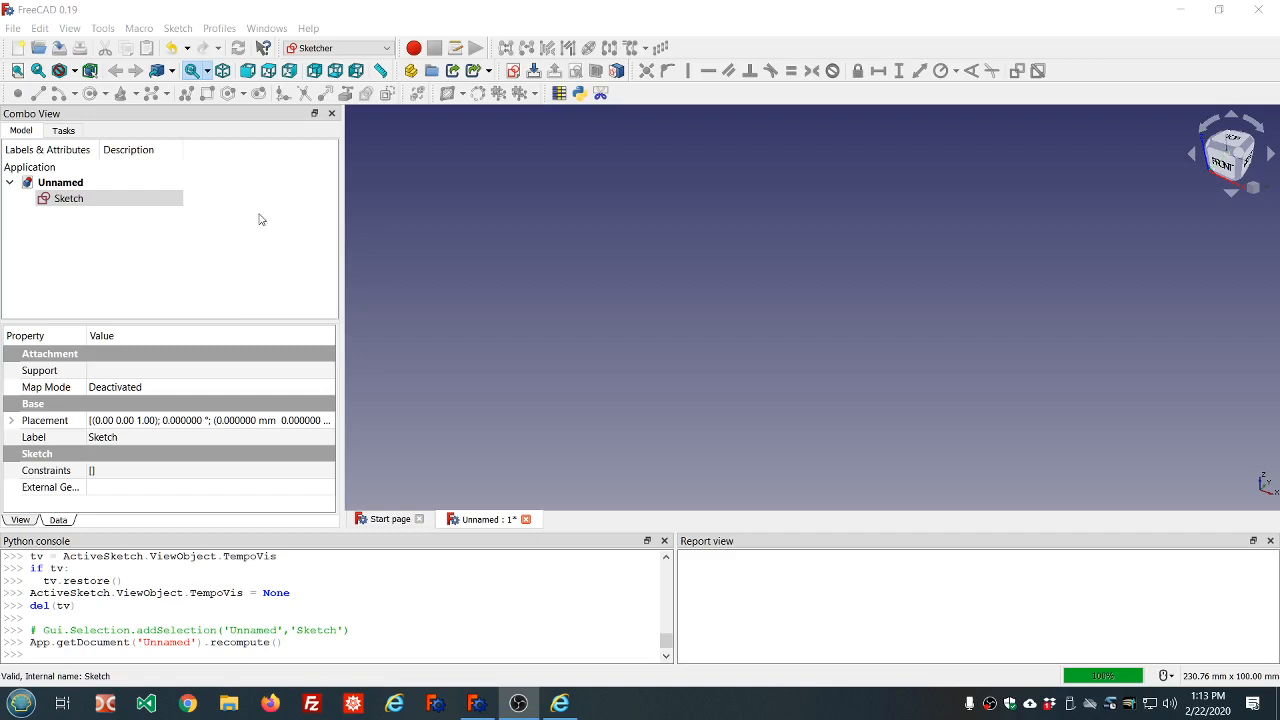
Check the installed FreeCAD version and revision information.
left_click(311, 29)
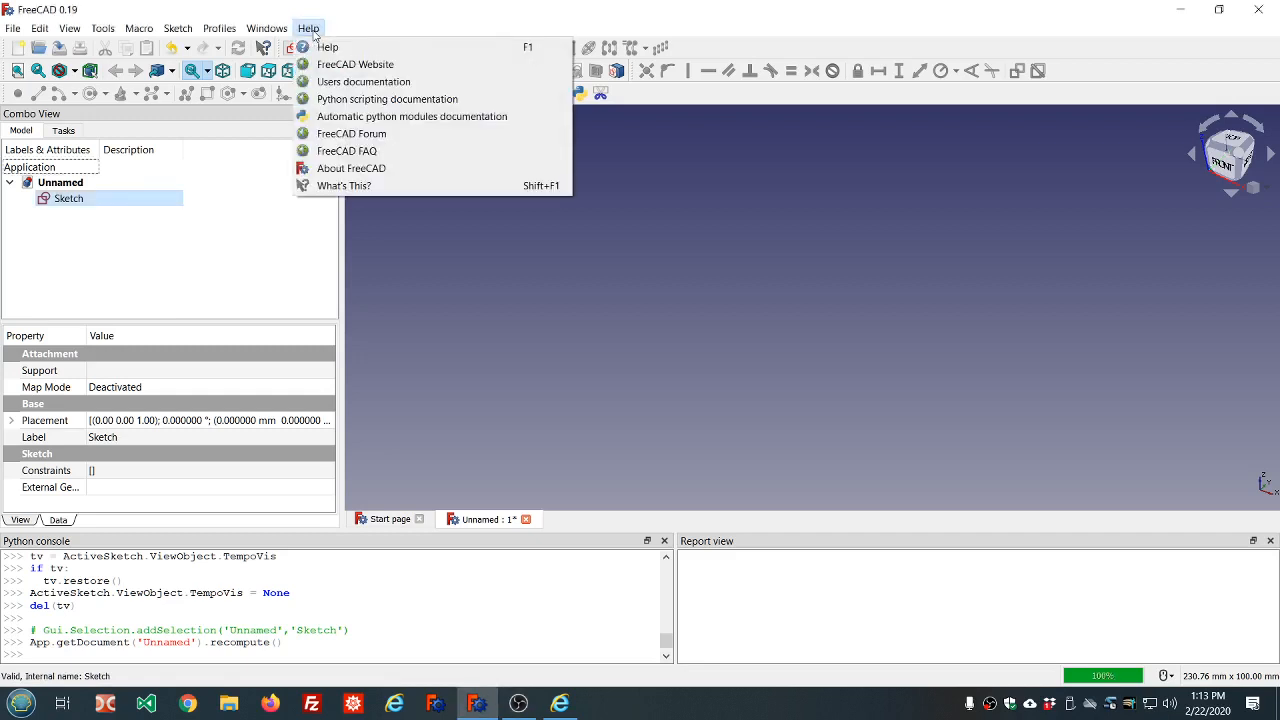
left_click(347, 170)
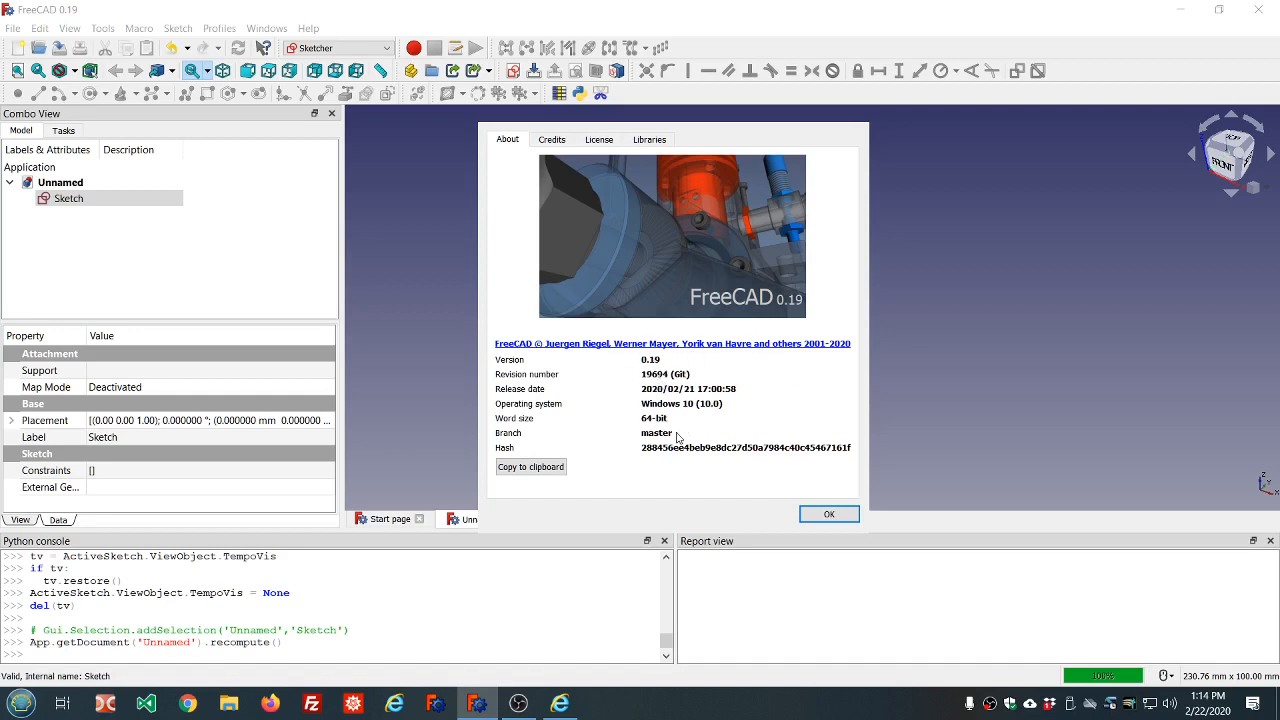
left_click(828, 515)
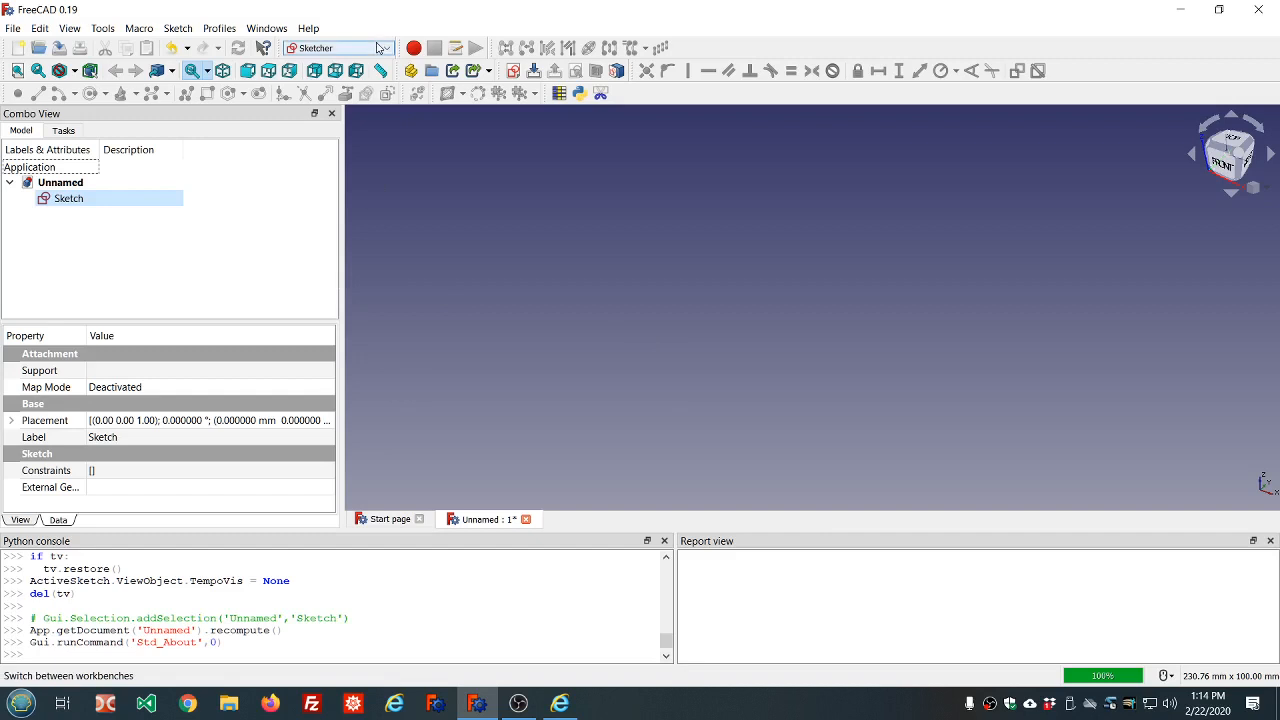
Open the existing Sketch for editing.
left_click(512, 72)
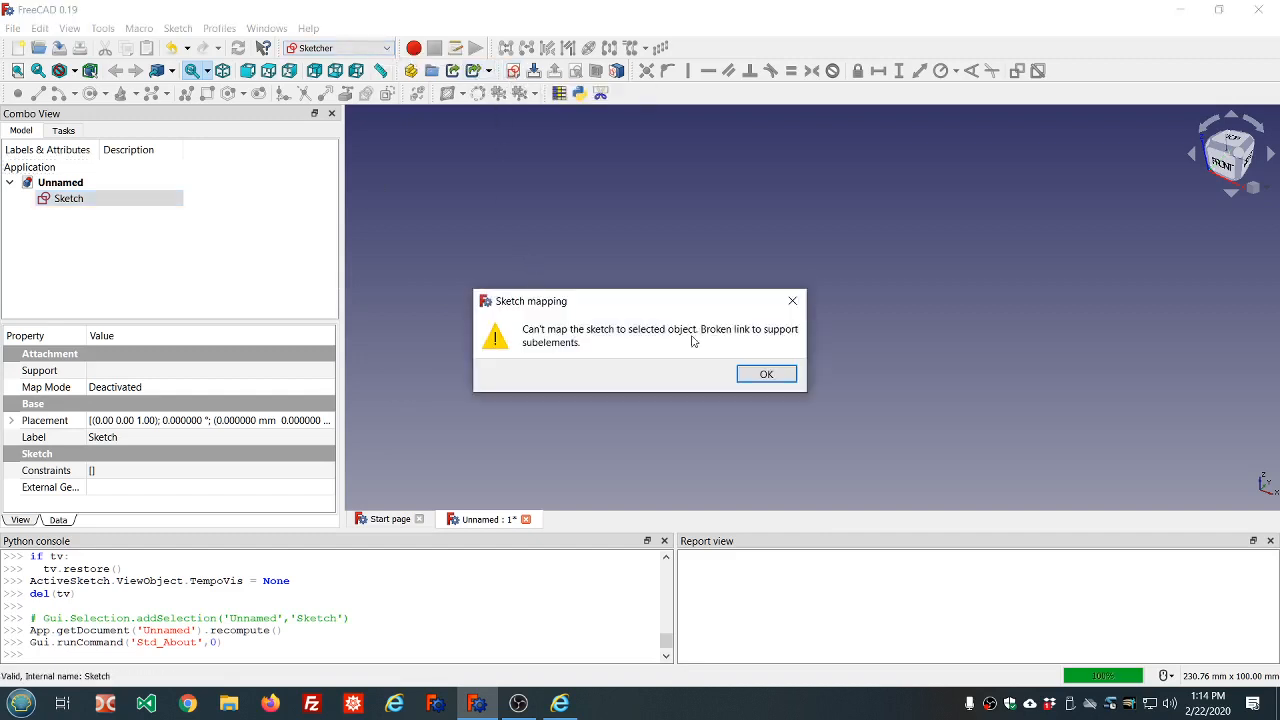
left_click(767, 376)
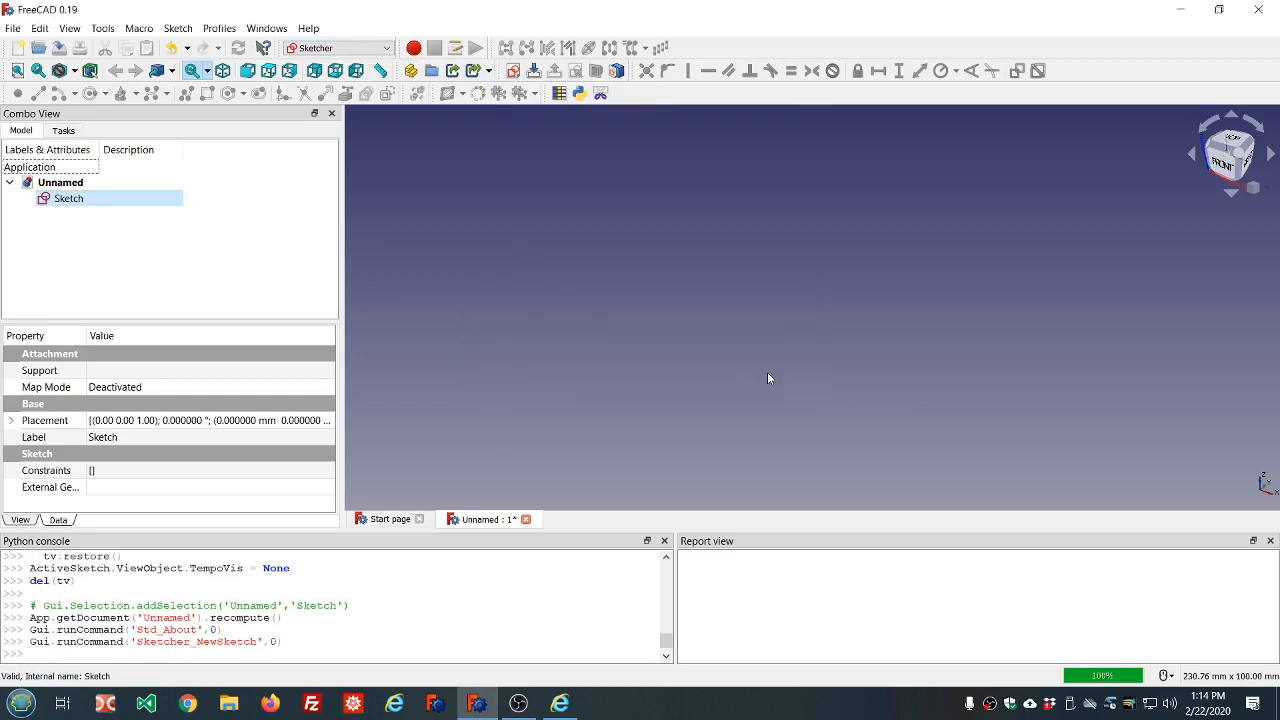
left_click(71, 211)
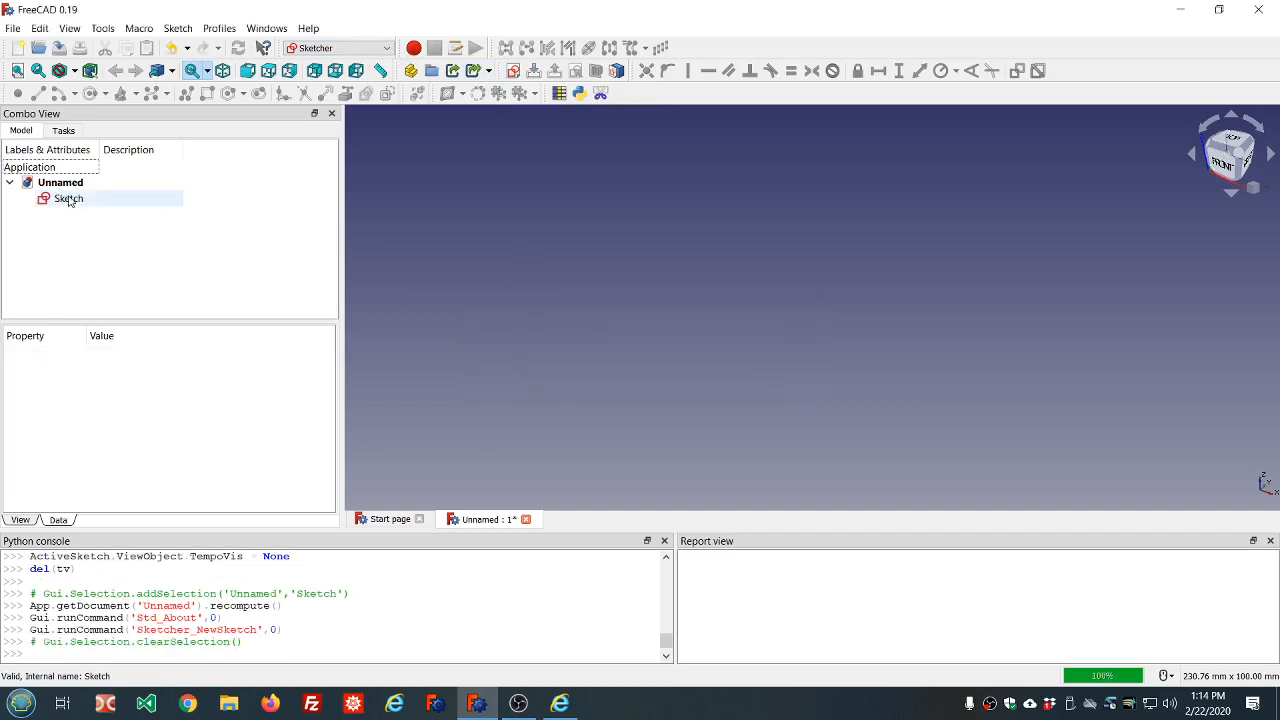
double_click(69, 200)
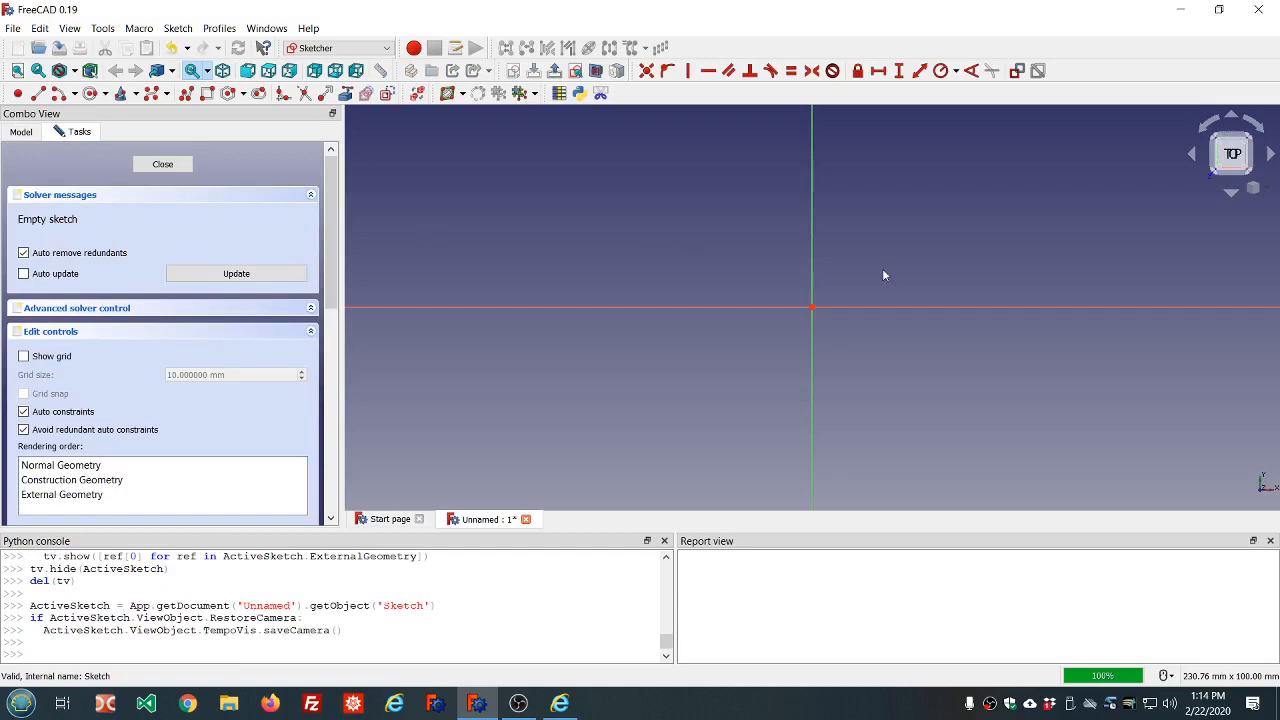
scroll(883, 275, "down", 2)
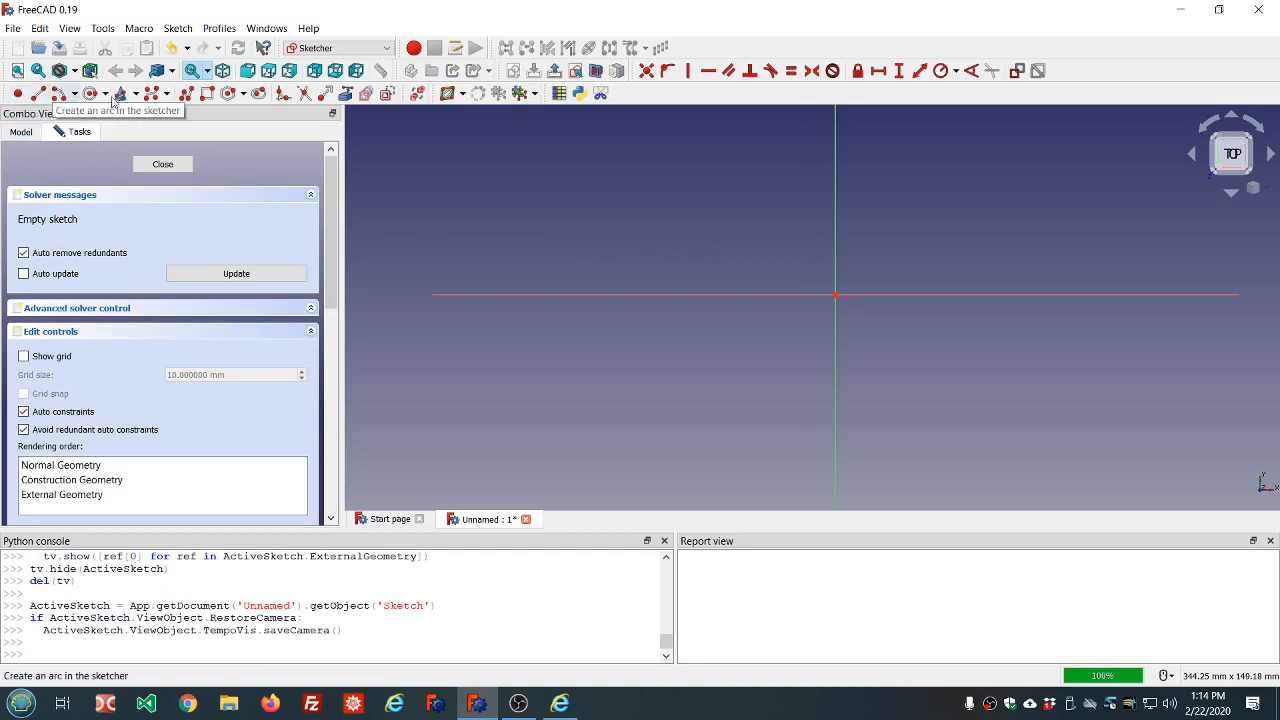
Sketch a point at about (-93, 31) and a horizontal line about 46 mm long just below it.
left_click(18, 93)
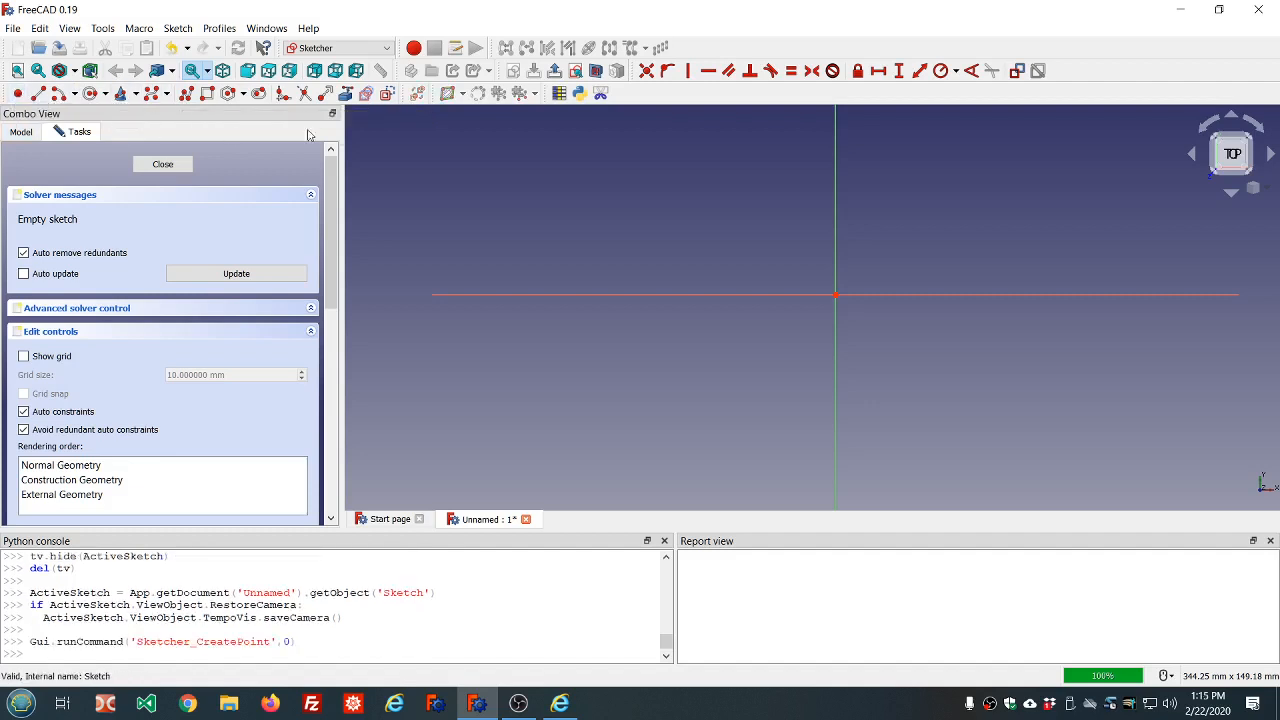
left_click(583, 211)
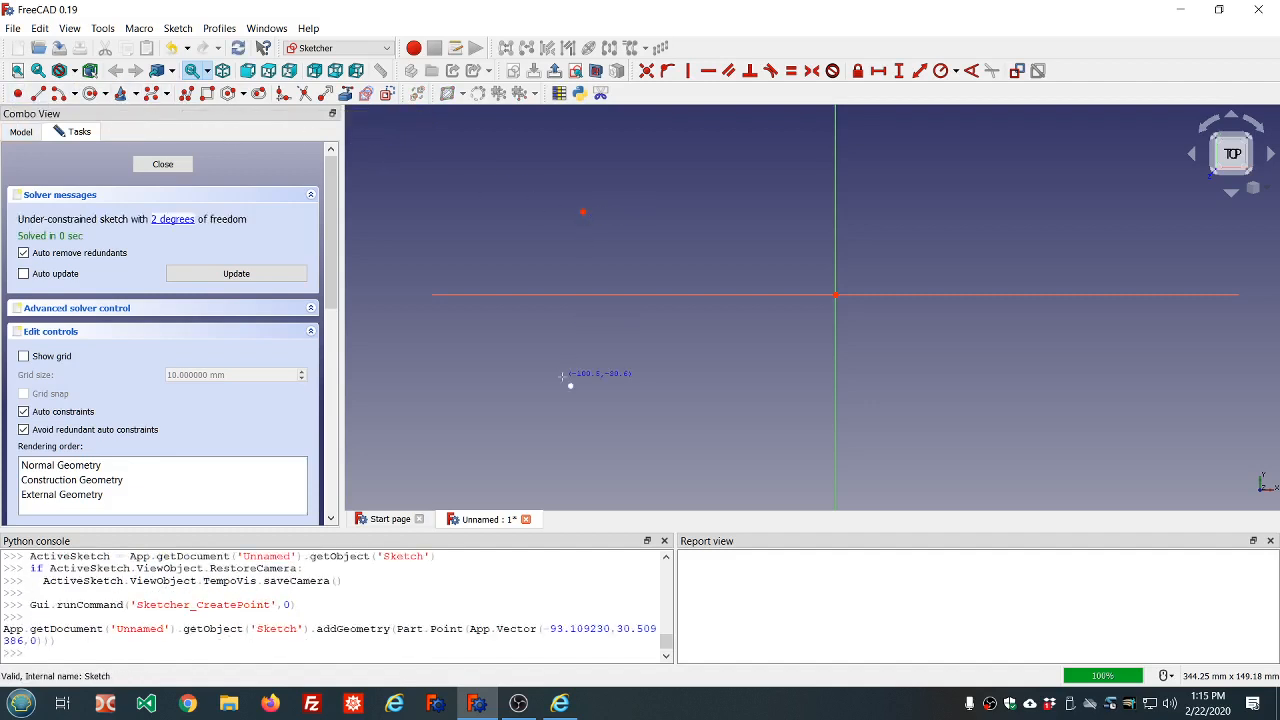
left_click(39, 93)
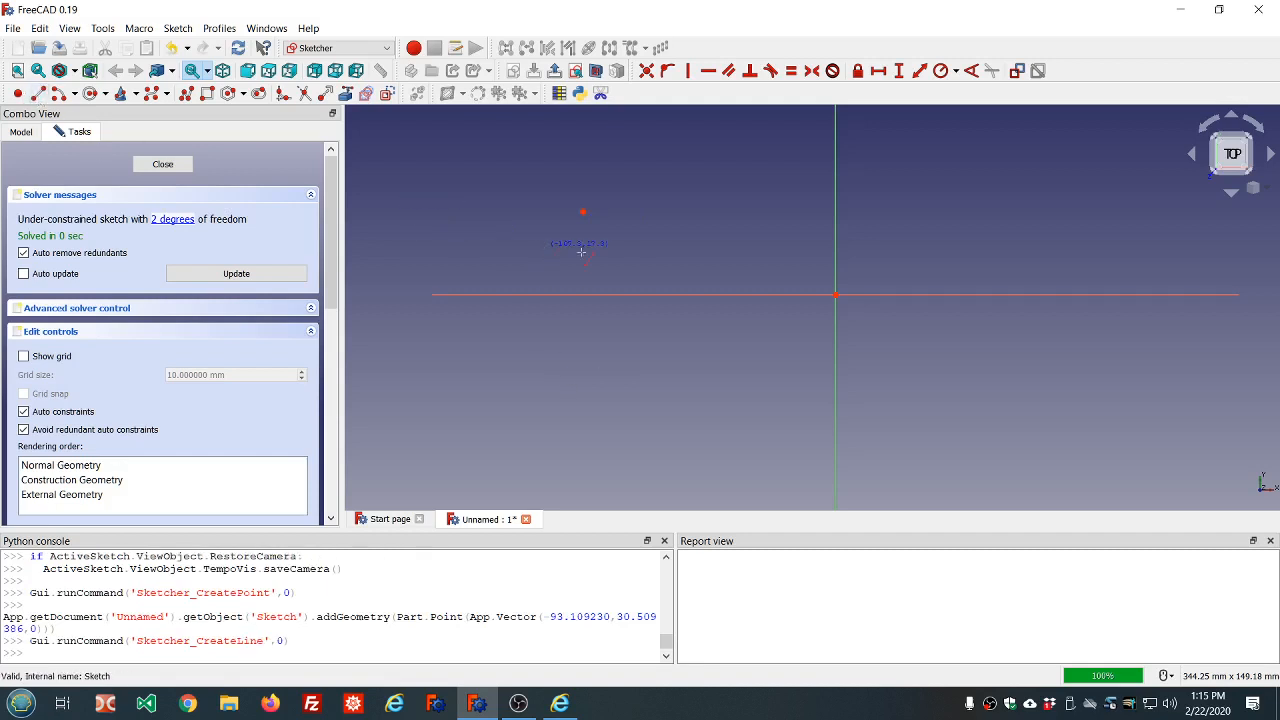
left_click(544, 247)
left_click(669, 247)
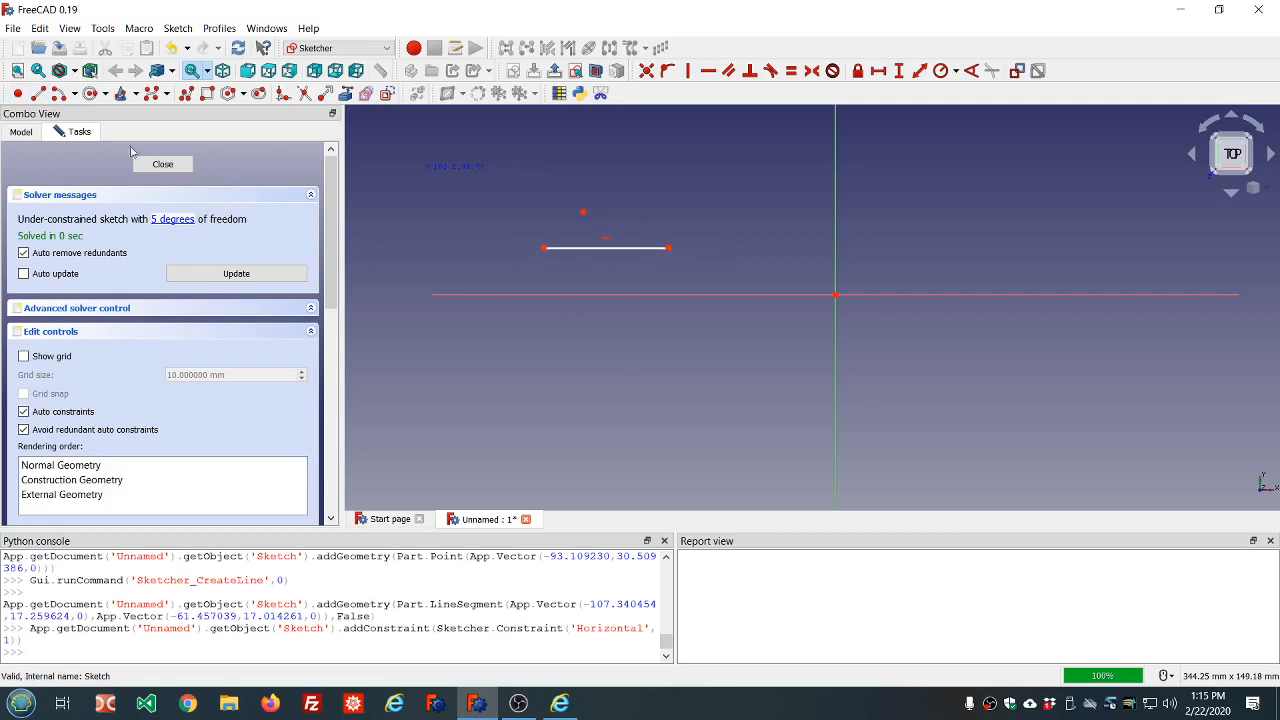
Sketch an arc of about 11 mm radius centred near (33, 29), above the horizontal axis.
left_click(60, 93)
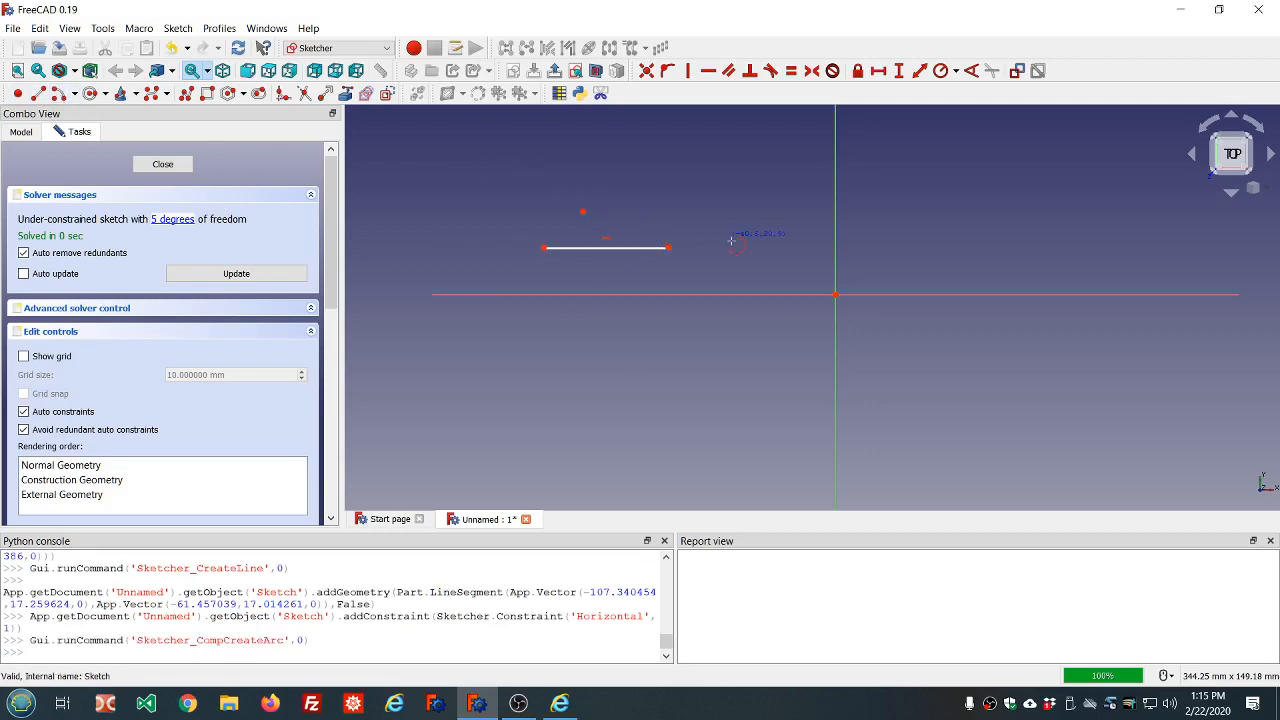
left_click(912, 192)
left_click(966, 251)
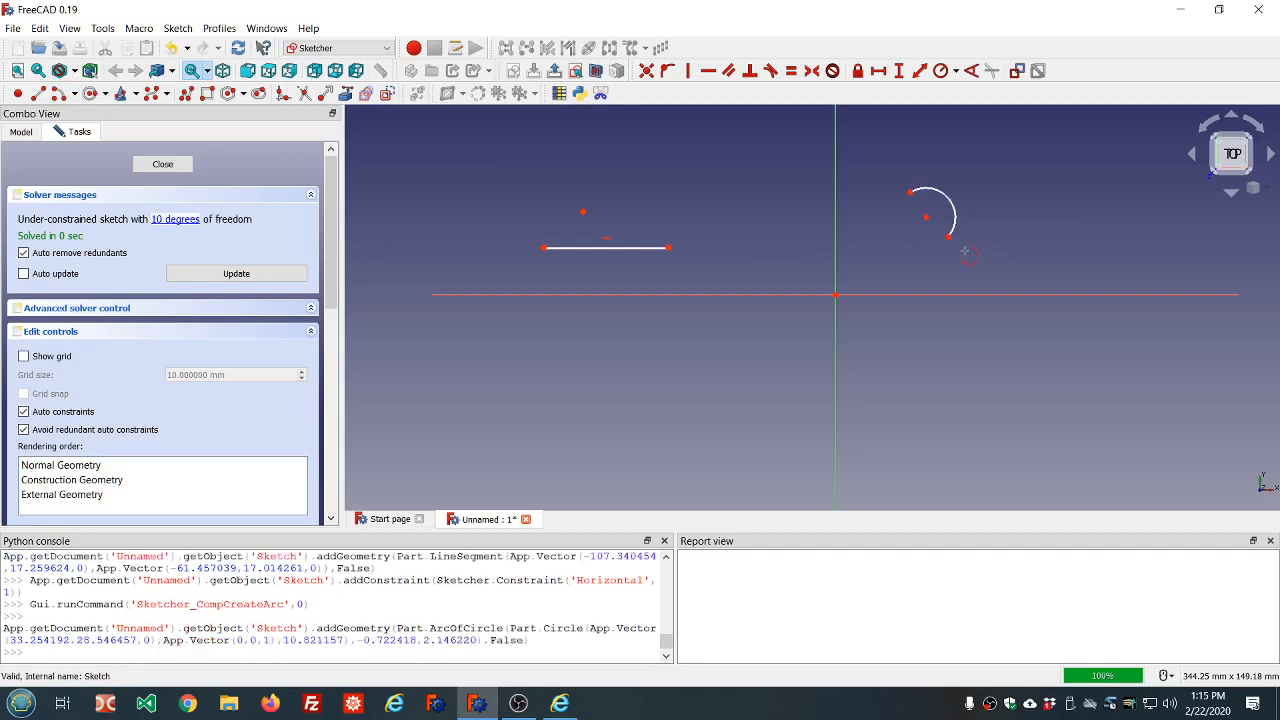
Sketch a circle of about 15 mm radius centred near (28, -14), below the arc.
left_click(90, 93)
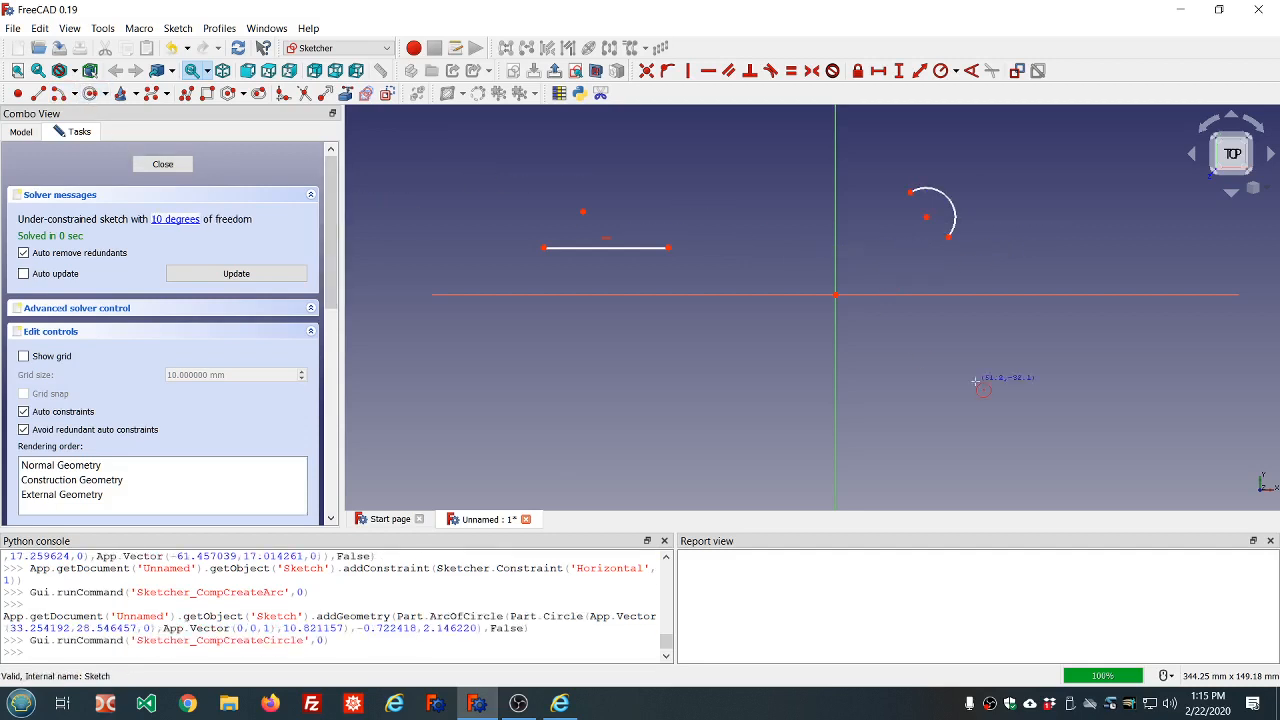
left_click(911, 333)
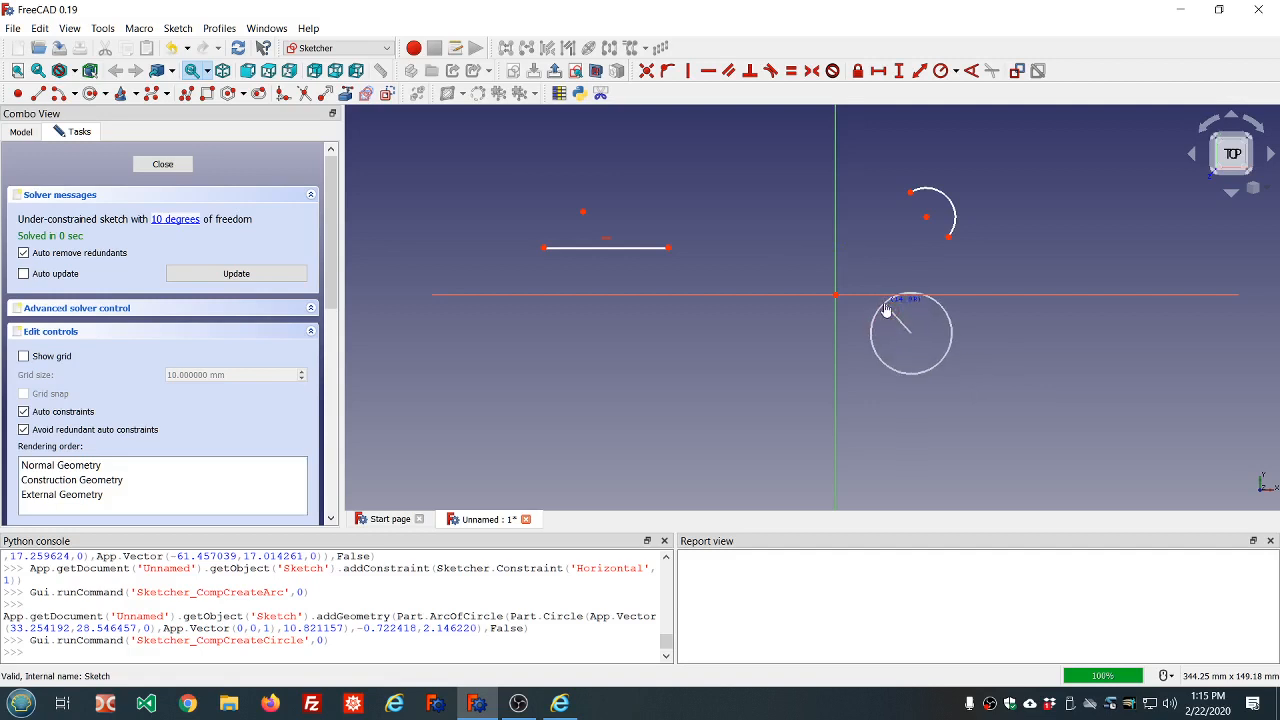
left_click(881, 304)
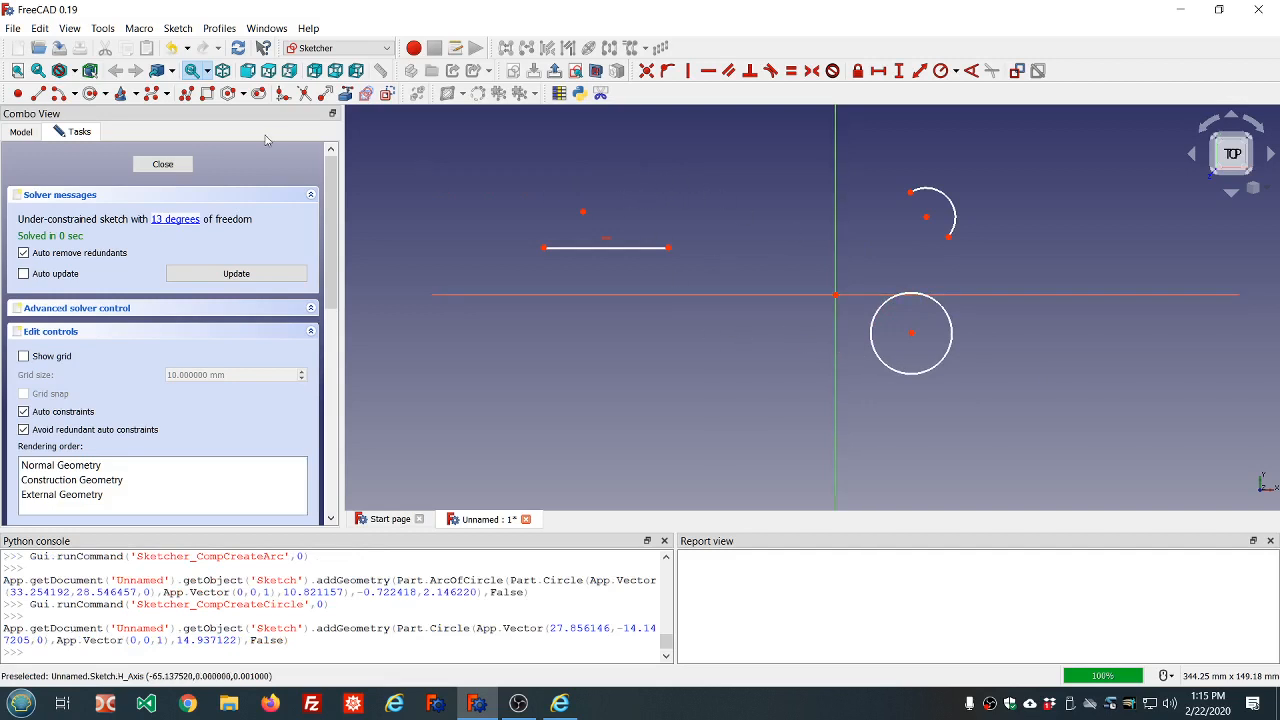
Sketch an ellipse by center, major radius and point, centred near (-58, -15) with a major radius of about 21 mm.
left_click(136, 95)
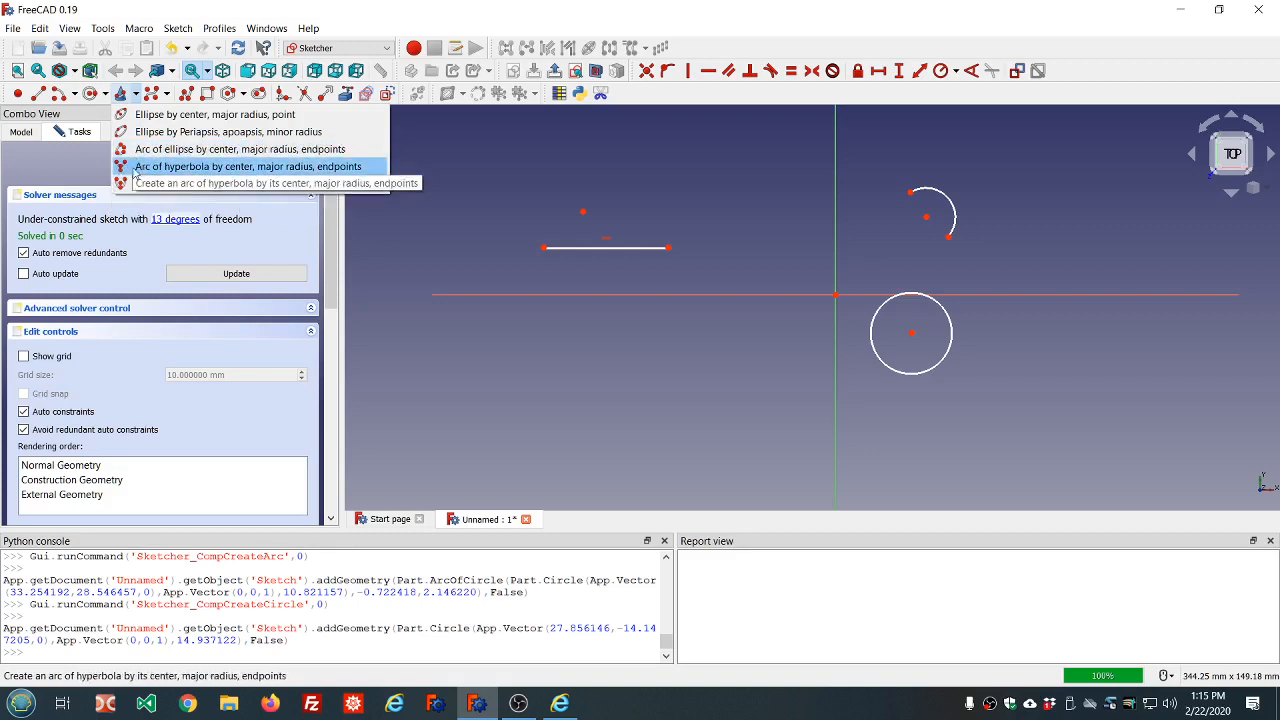
left_click(151, 116)
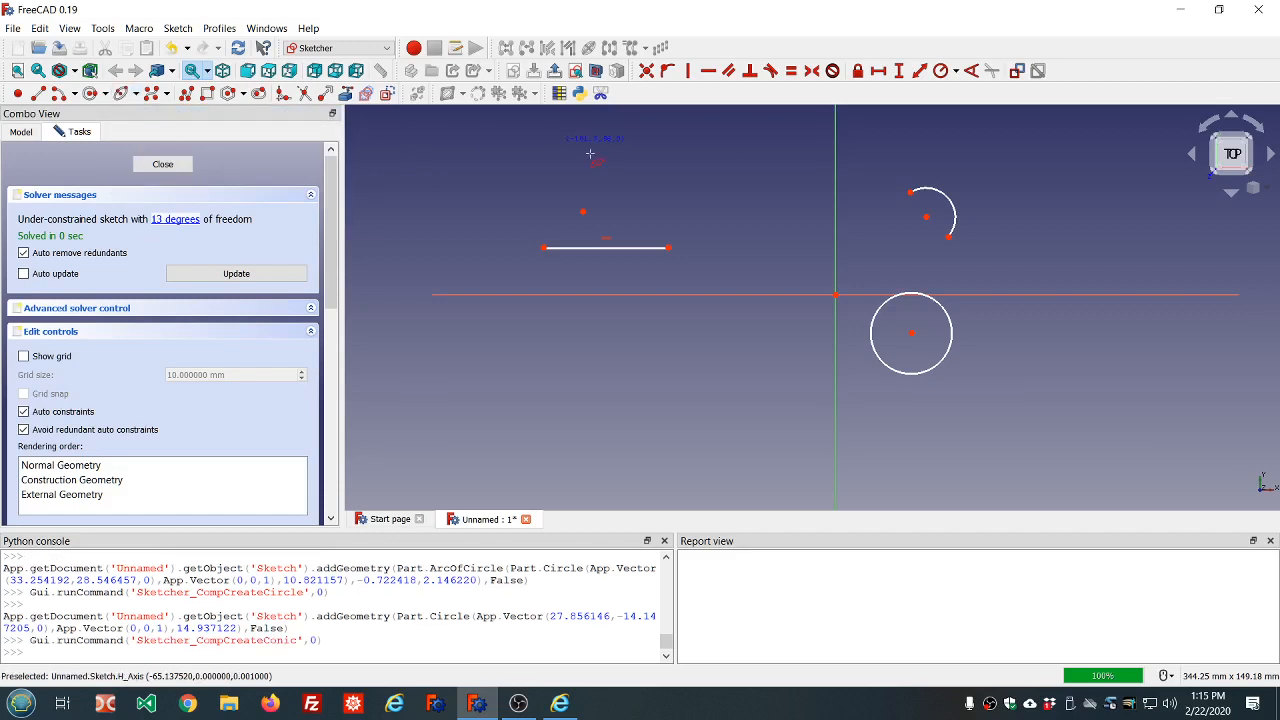
left_click(679, 335)
left_click(621, 337)
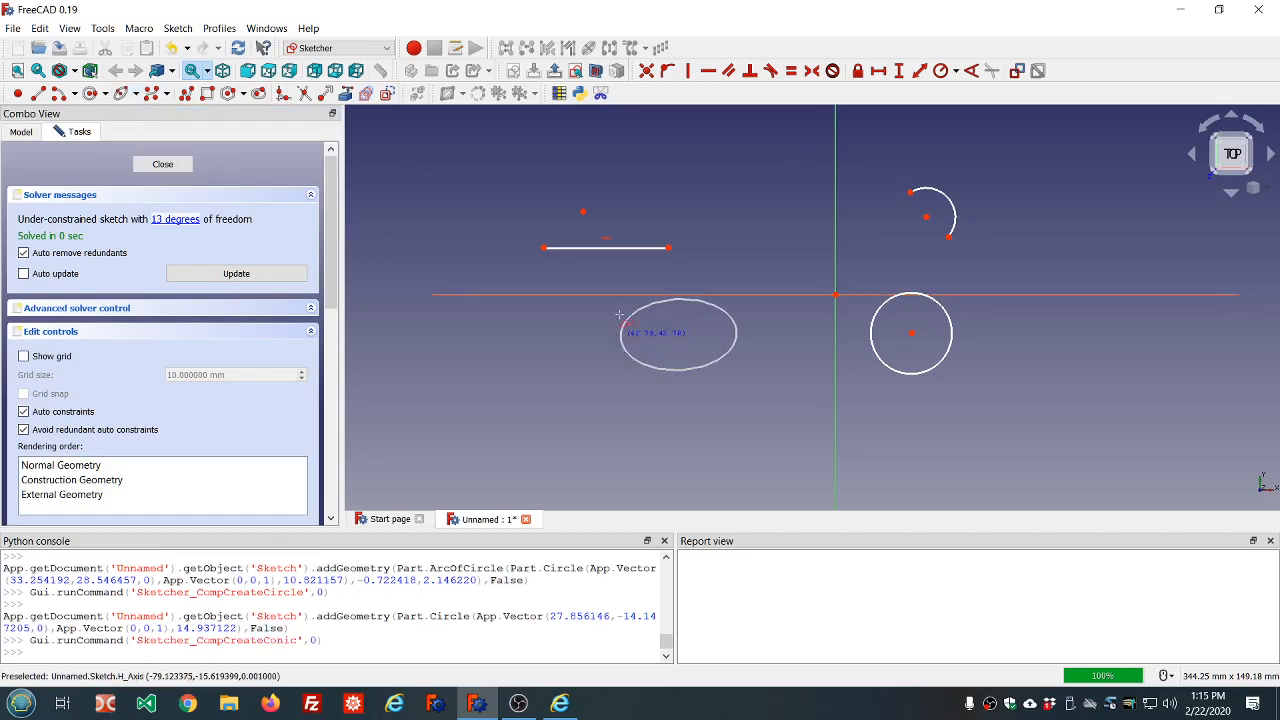
left_click(679, 292)
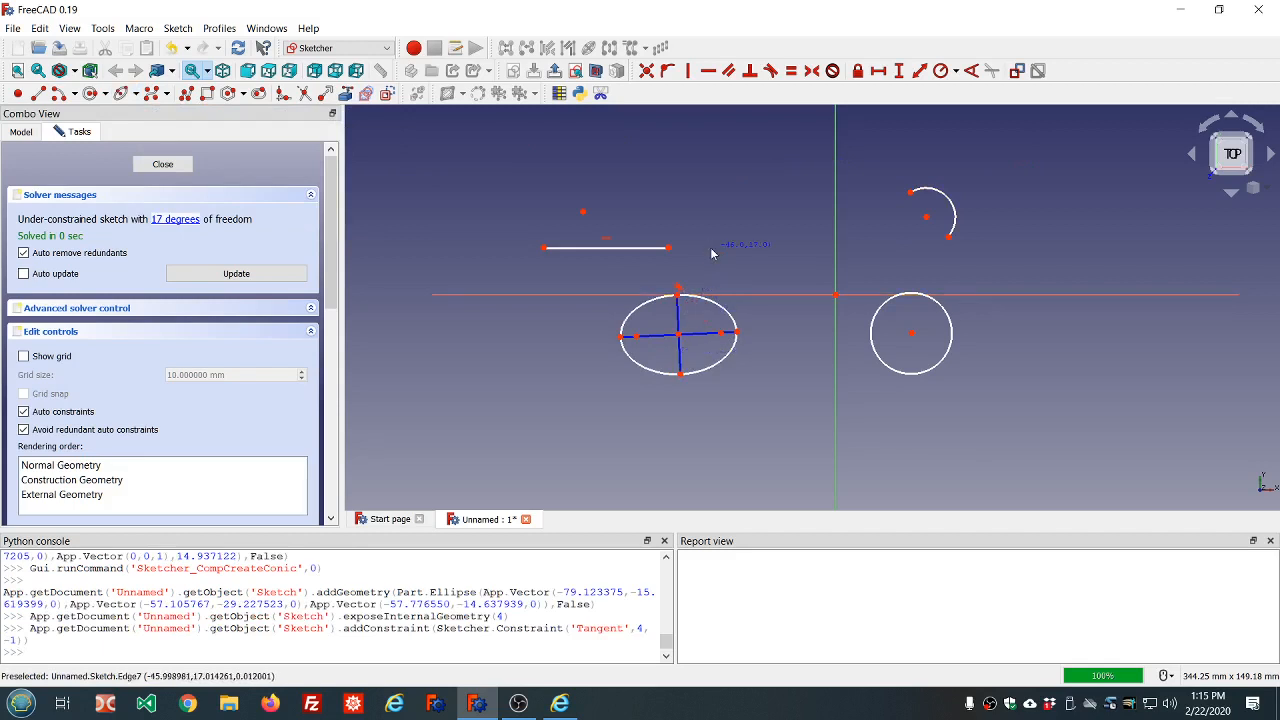
Delete the ellipse's tangent constraint to the horizontal axis and move the ellipse away from the axis, down towards the vertical axis.
left_click(680, 288)
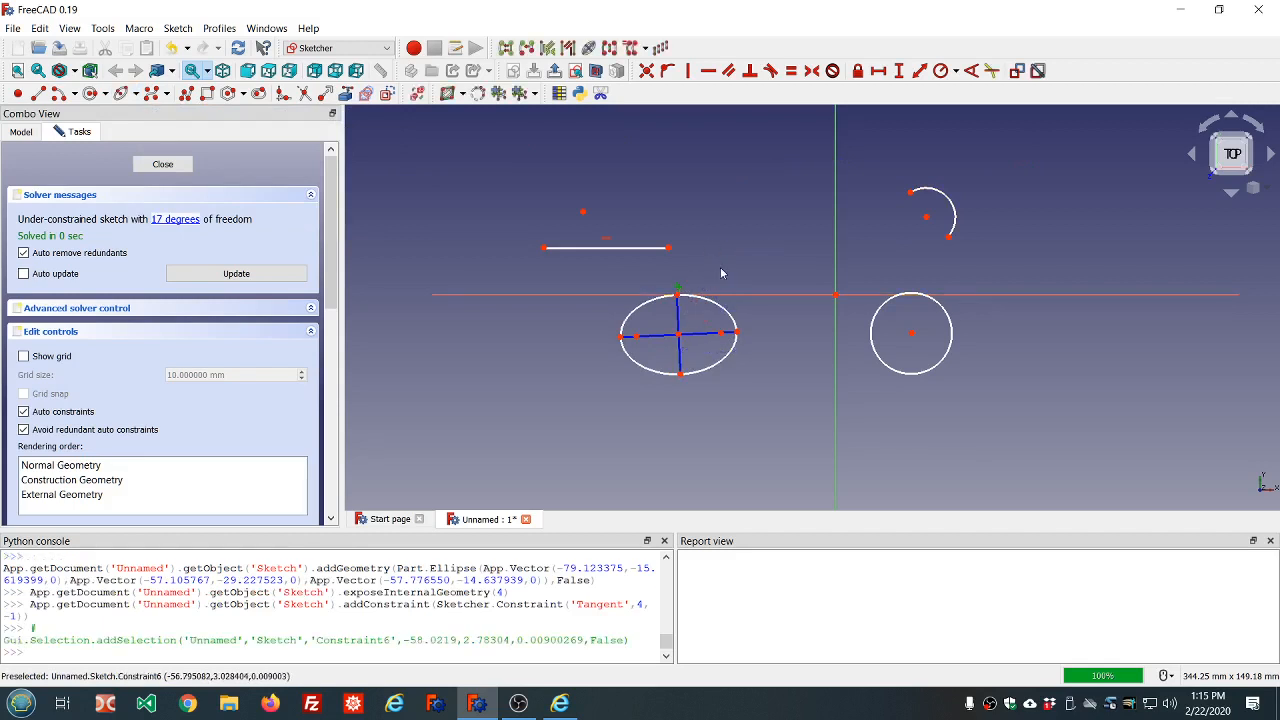
key("Delete")
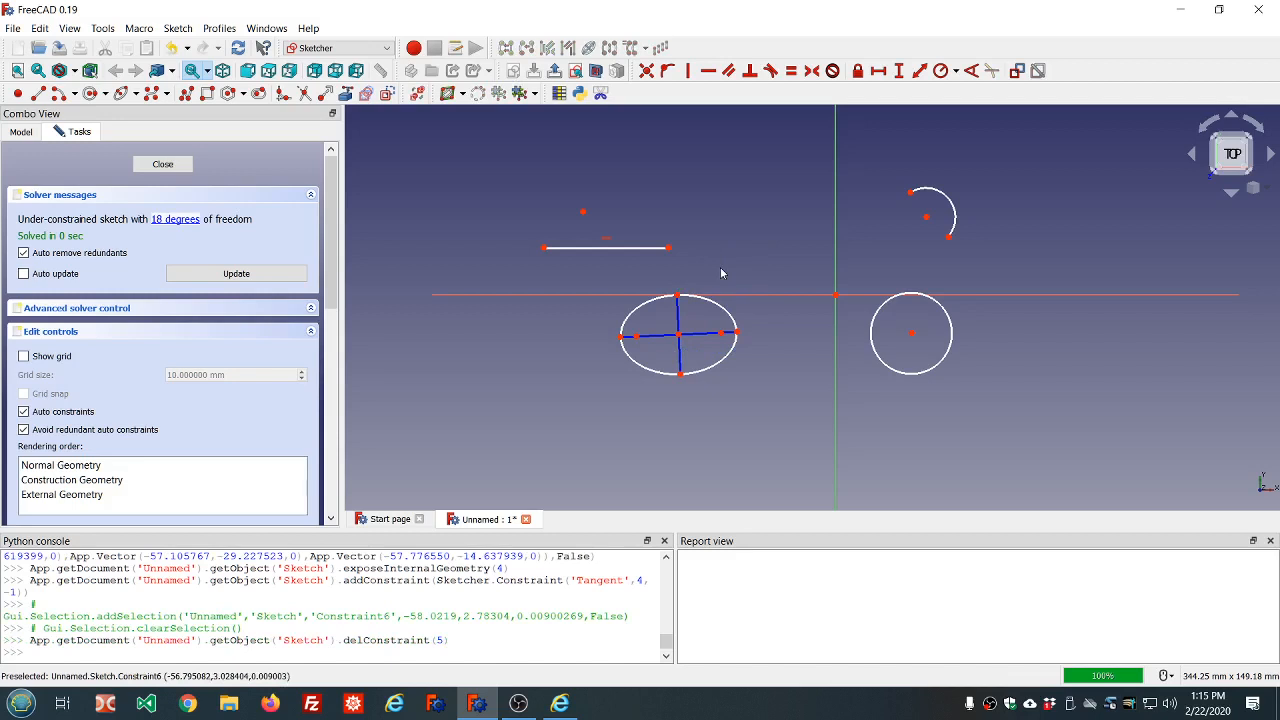
left_click_drag(706, 372, 730, 391)
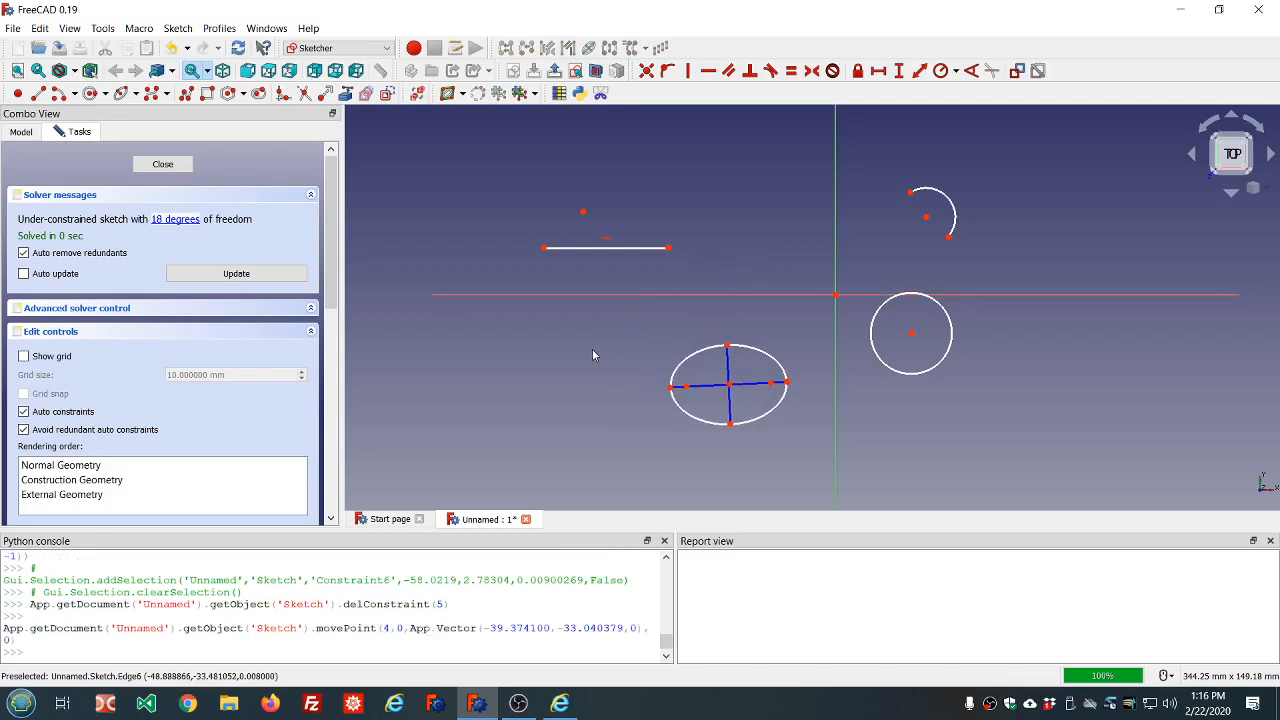
Sketch an arc of parabola beside the ellipse, with its focus near (-126, -22) and its vertex near (-119, -45).
left_click(139, 95)
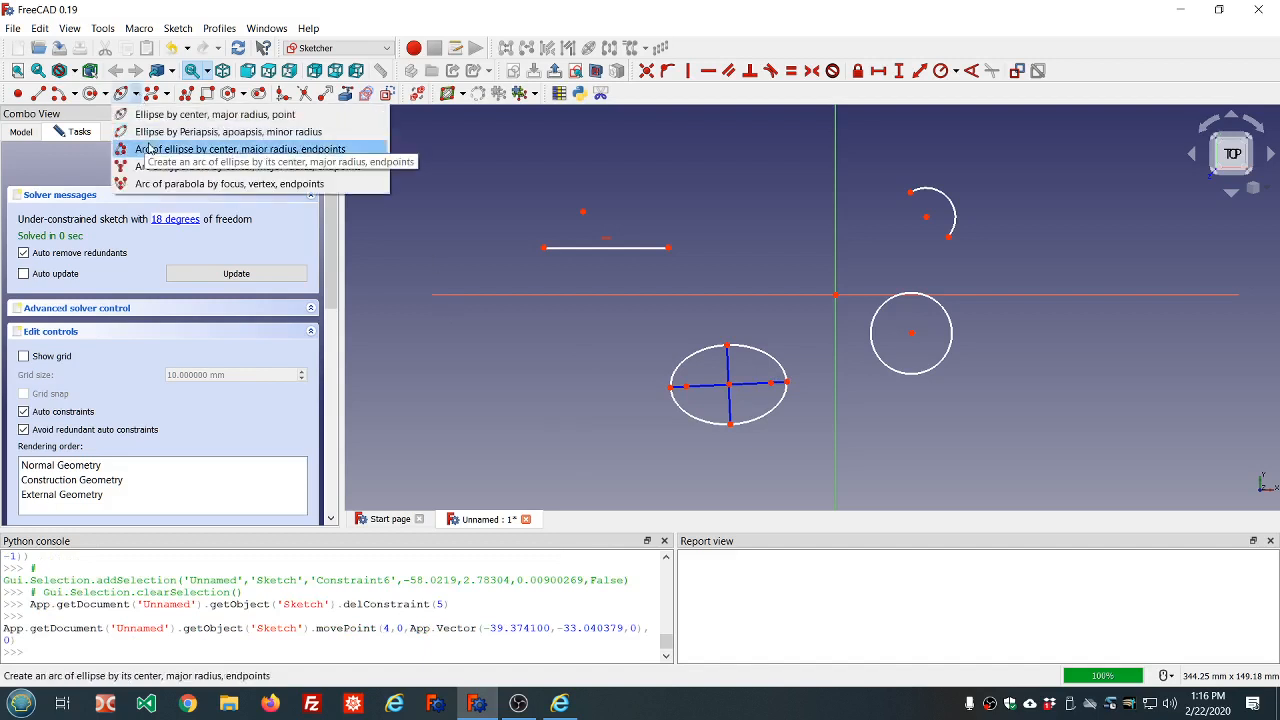
left_click(150, 183)
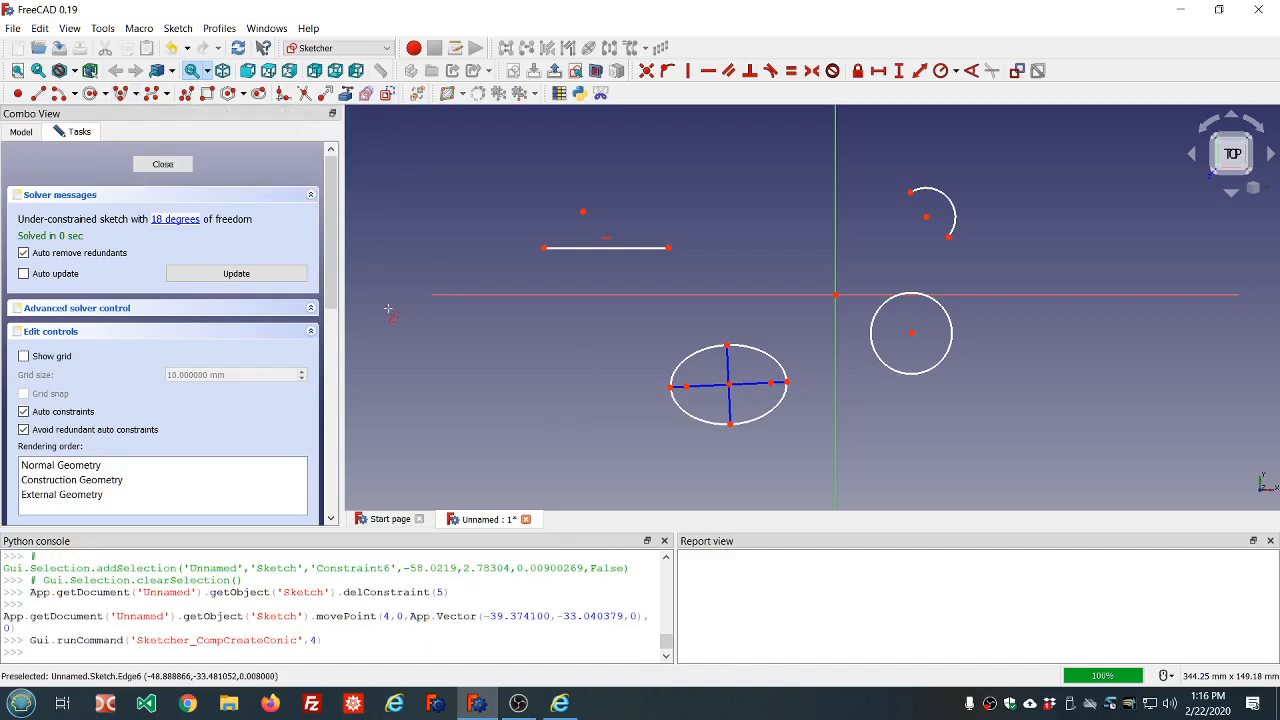
left_click(494, 356)
left_click(512, 414)
left_click(574, 370)
left_click(358, 340)
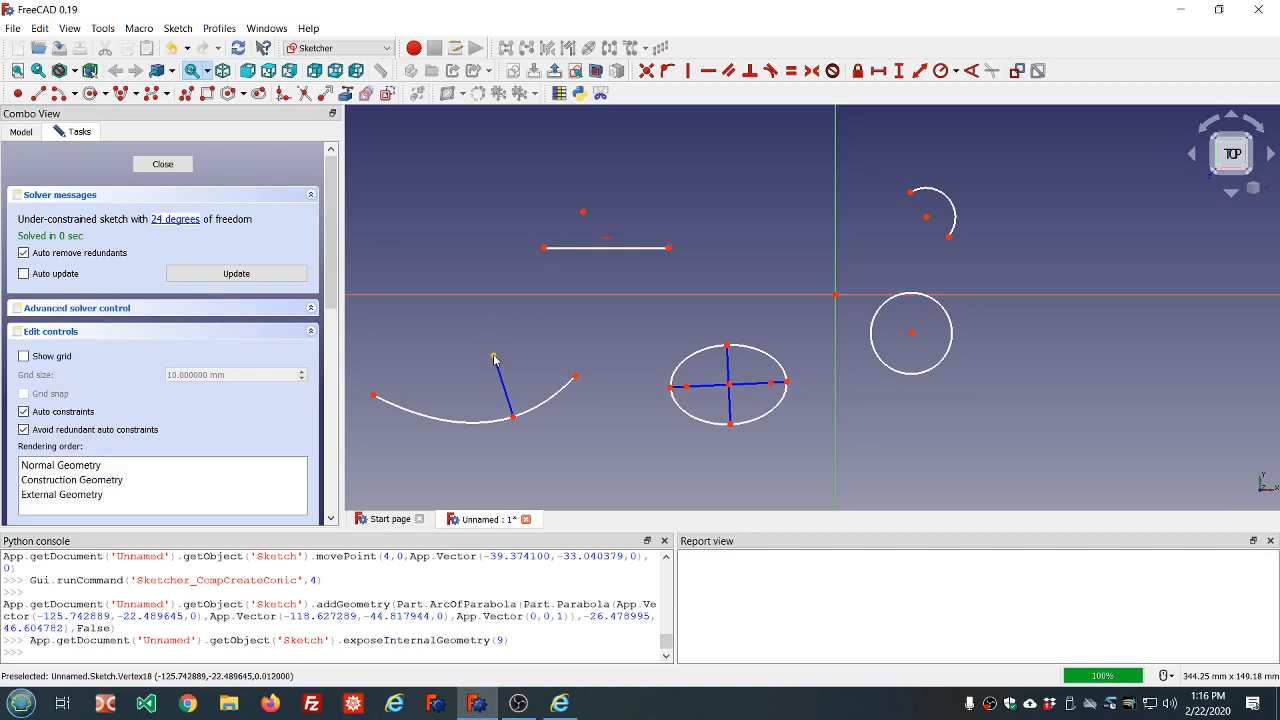
Reshape the parabola arc into a roughly symmetric, upward-opening curve by repositioning its focus, both endpoints and vertex.
left_click_drag(494, 357, 497, 397)
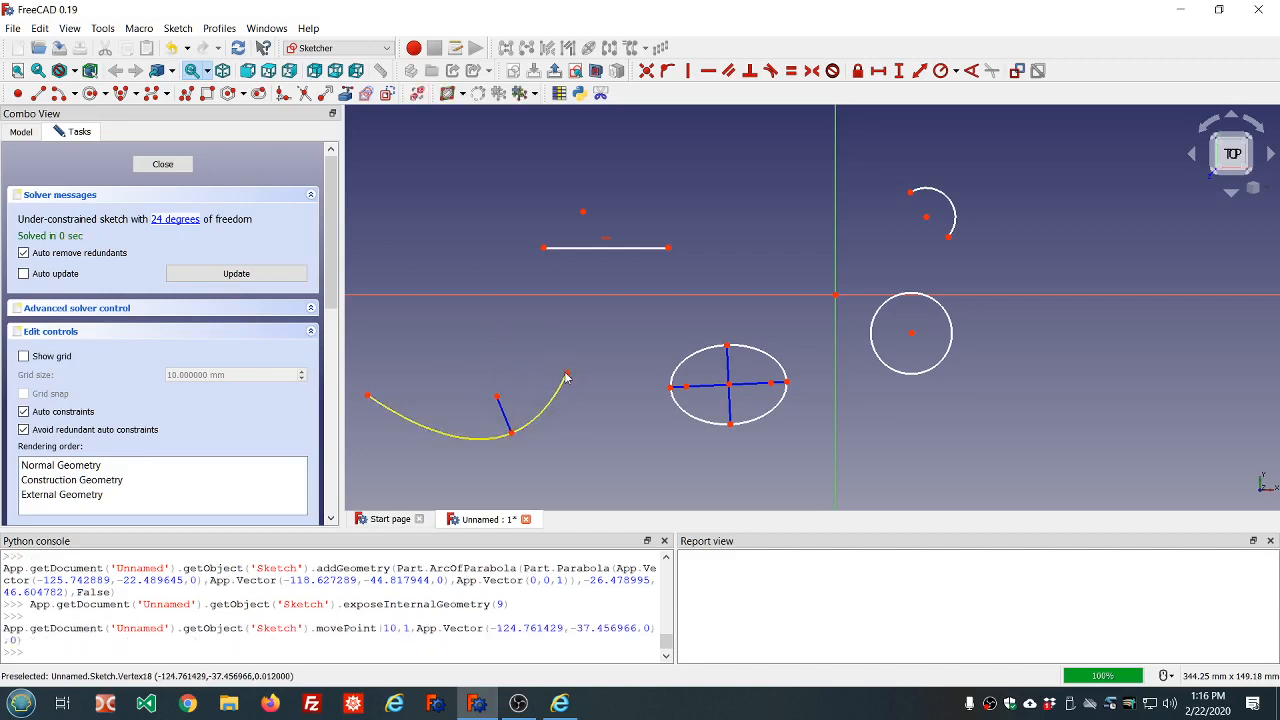
left_click_drag(566, 378, 513, 353)
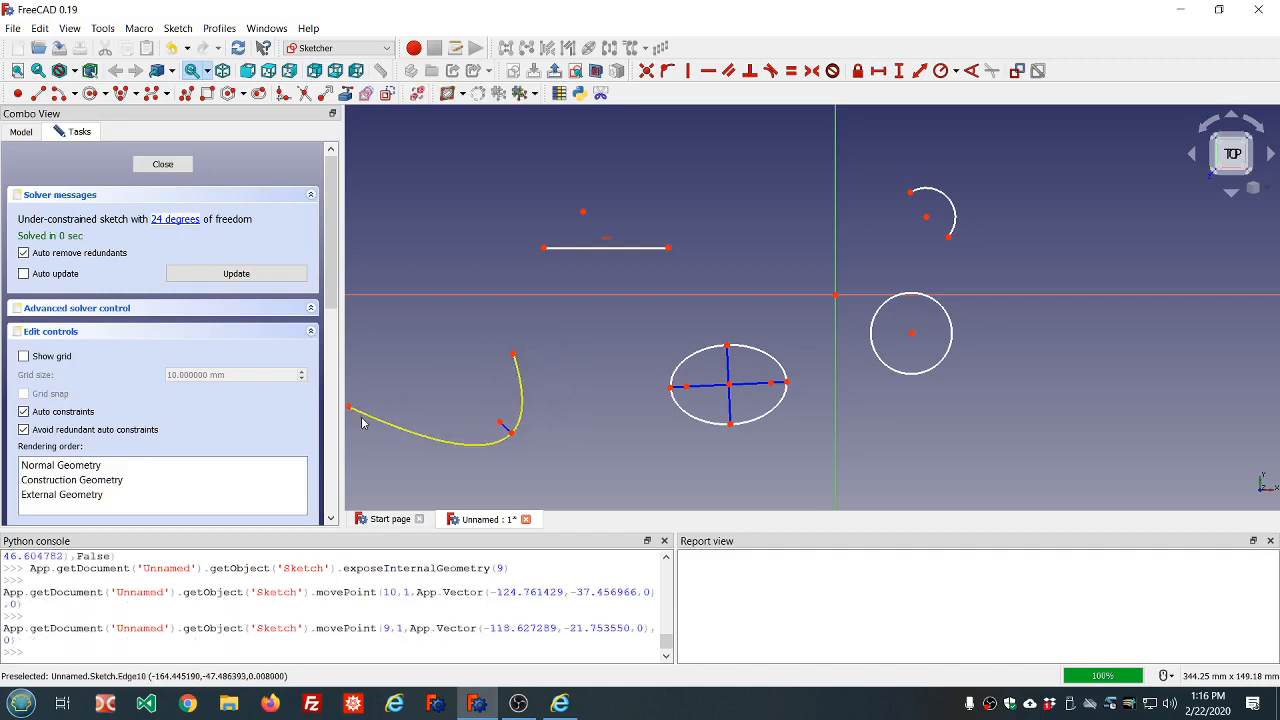
left_click_drag(350, 410, 418, 344)
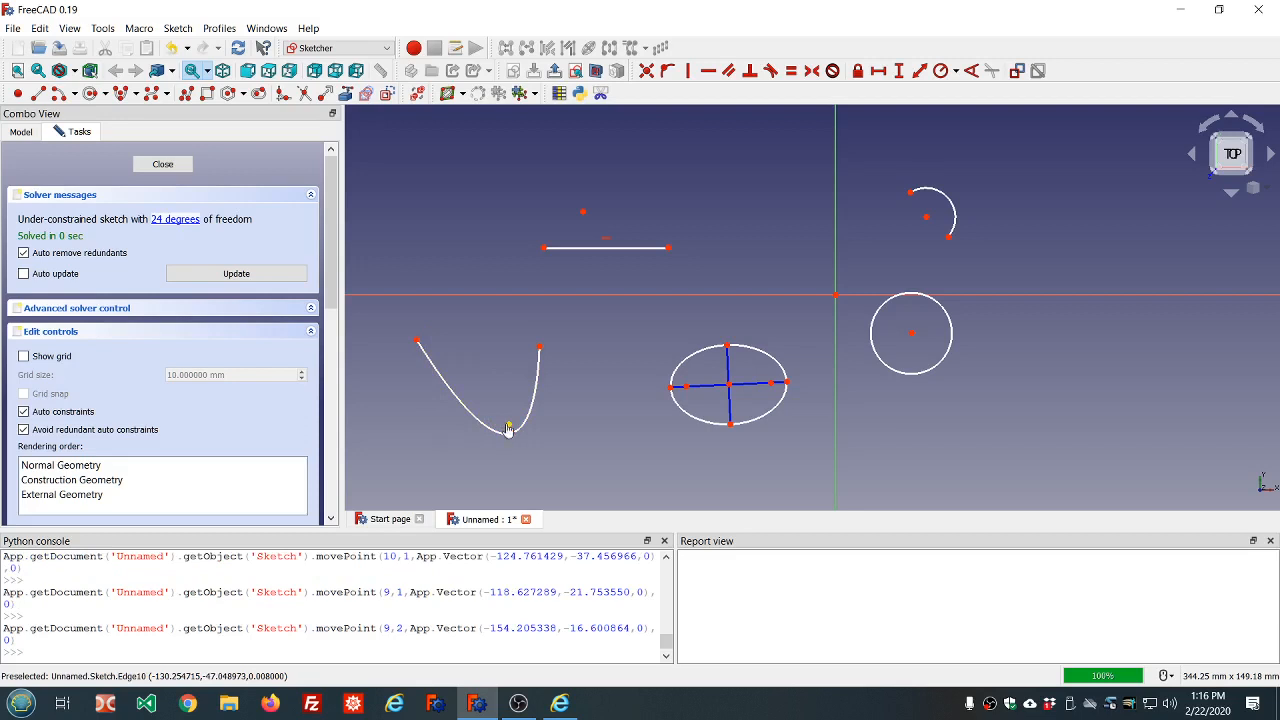
left_click_drag(508, 428, 482, 395)
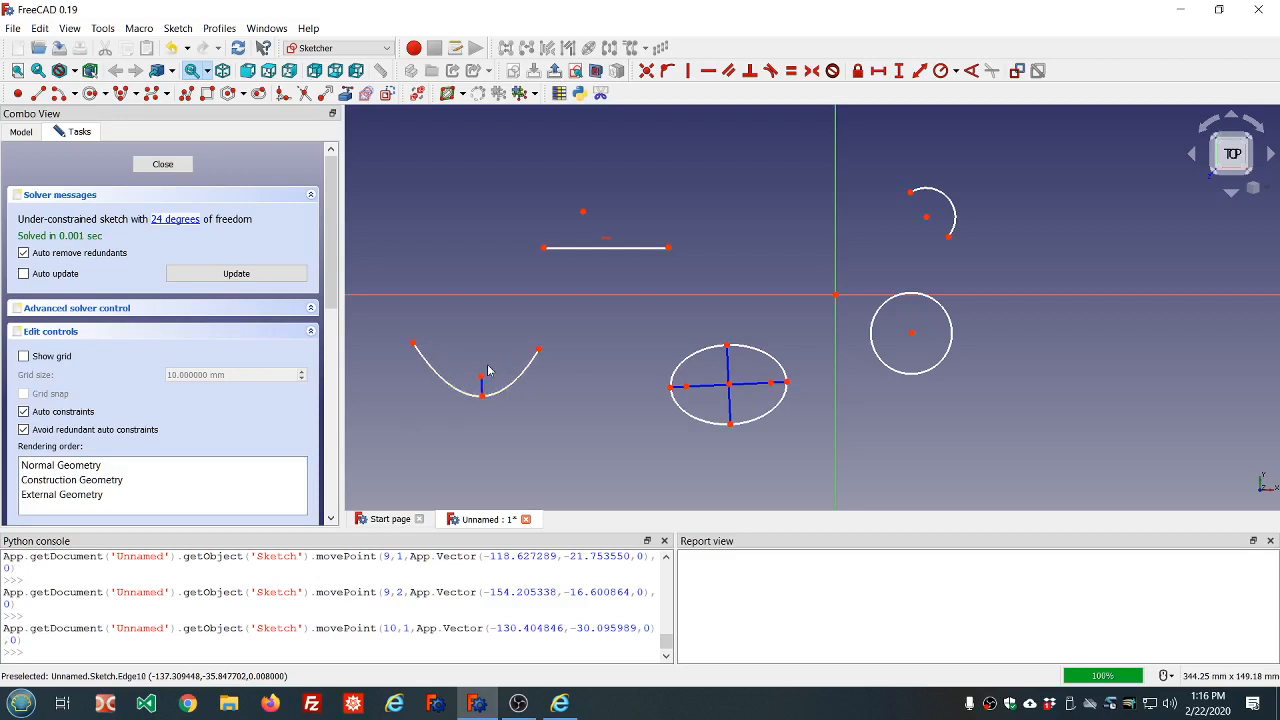
left_click(137, 95)
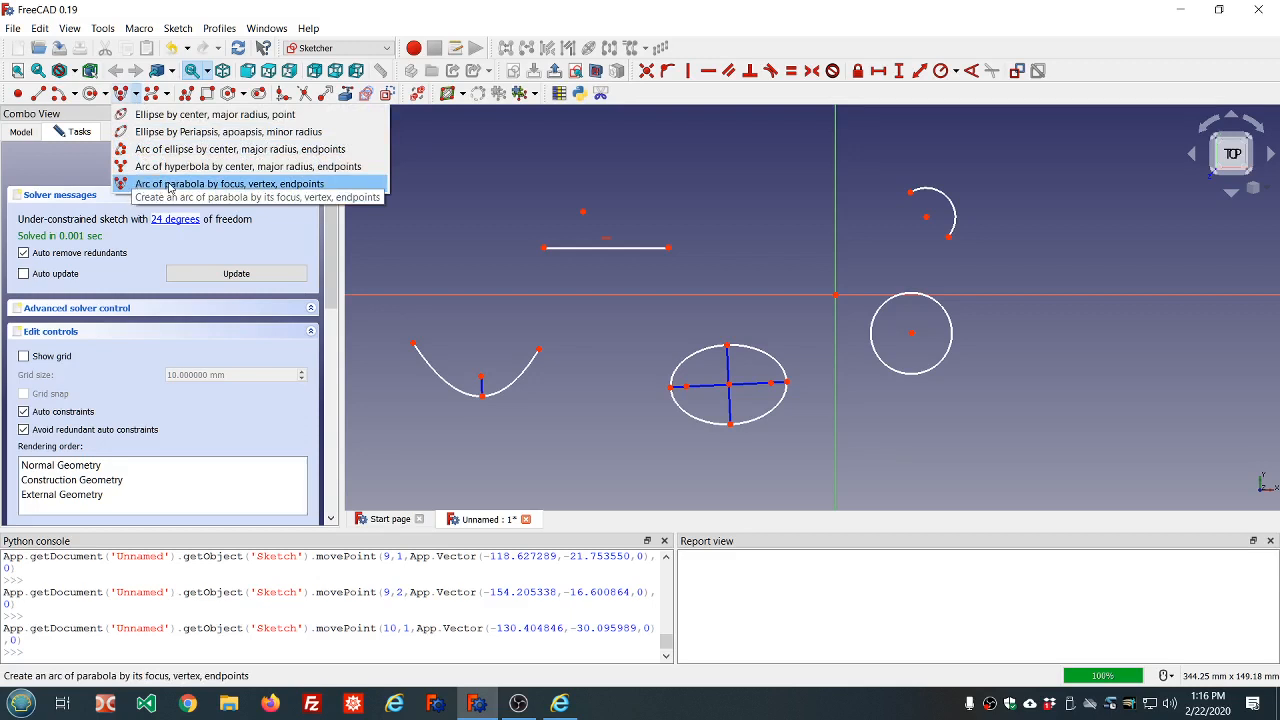
left_click(442, 201)
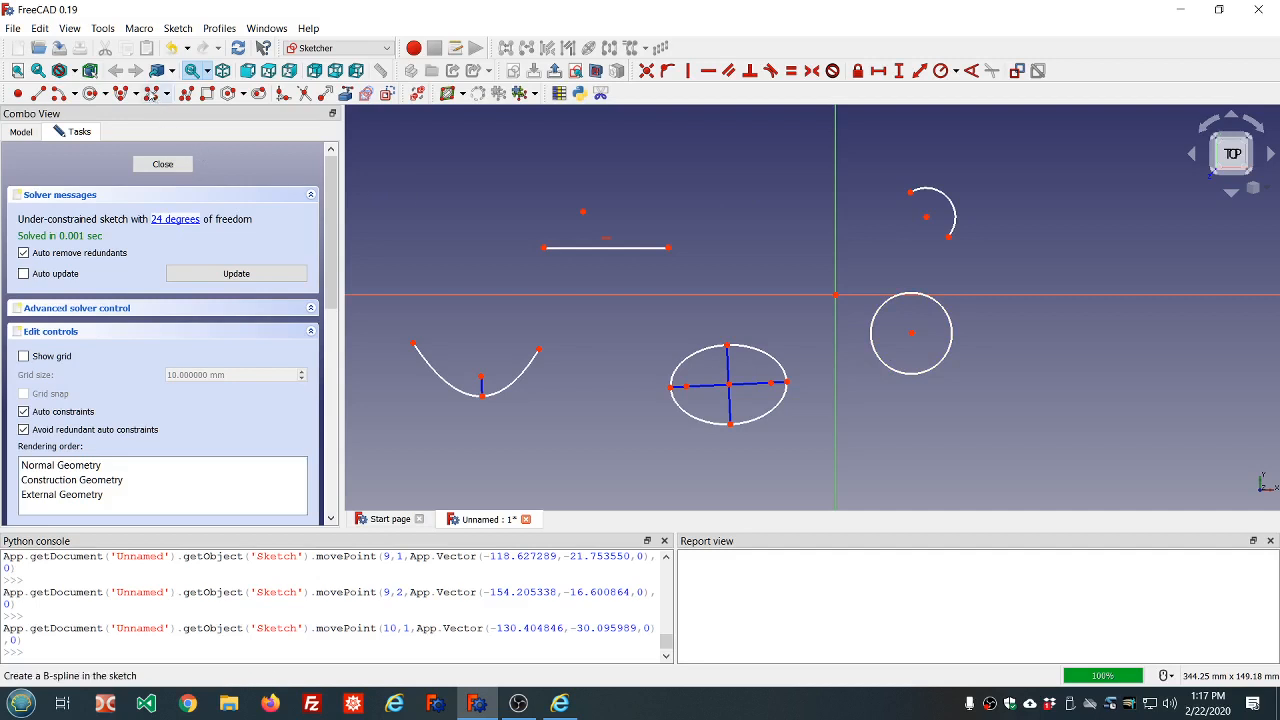
Sketch a periodic B-spline through five control points above the horizontal line, from about (-154, 50) to about (-53, 42).
left_click(167, 94)
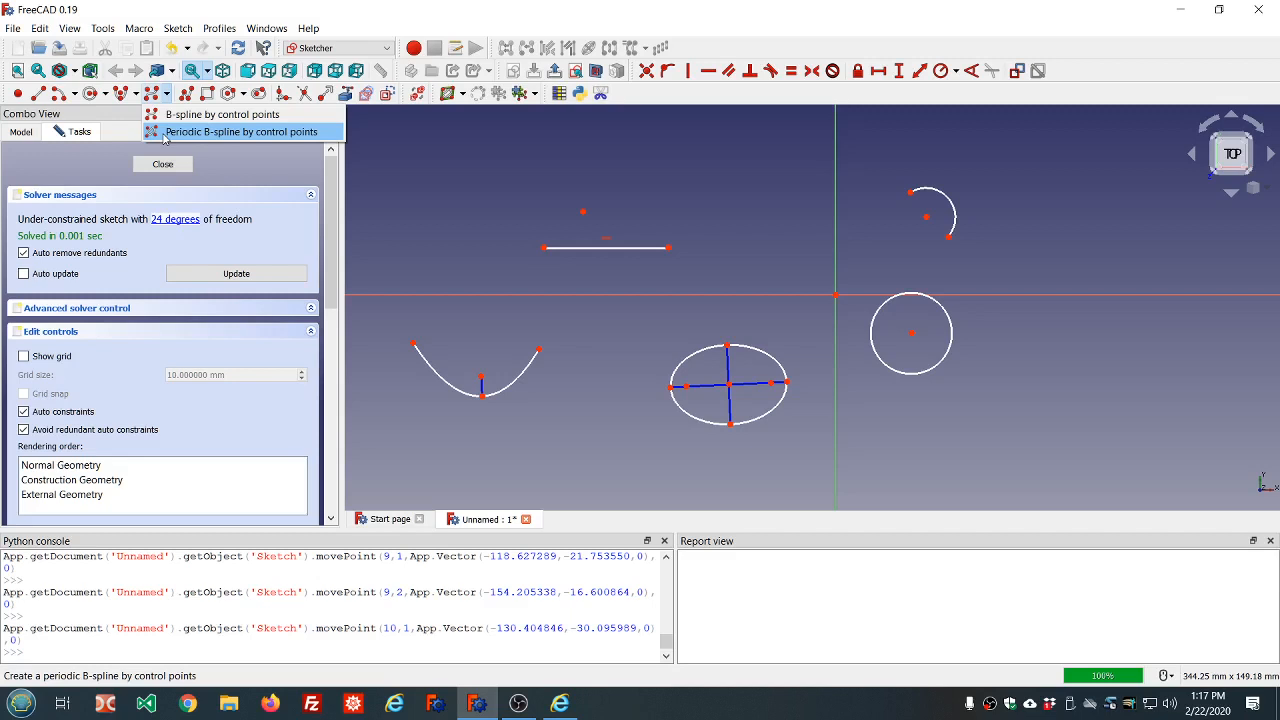
left_click(165, 135)
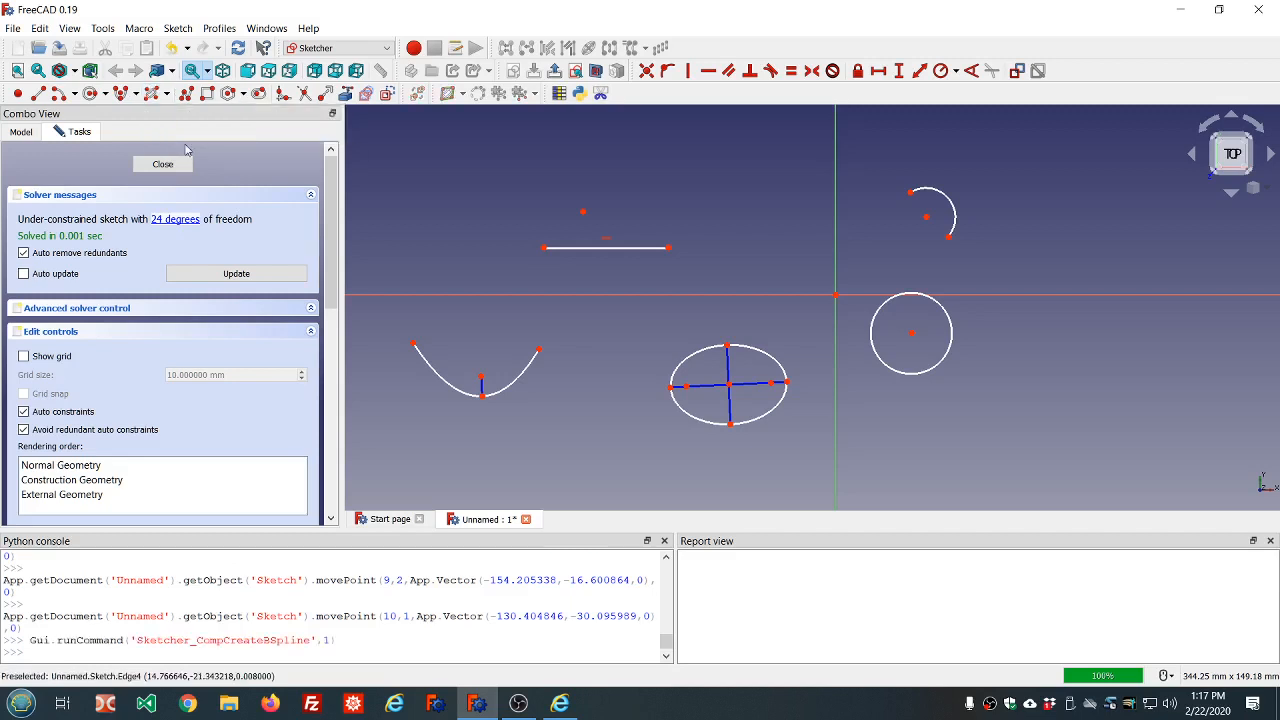
left_click(417, 160)
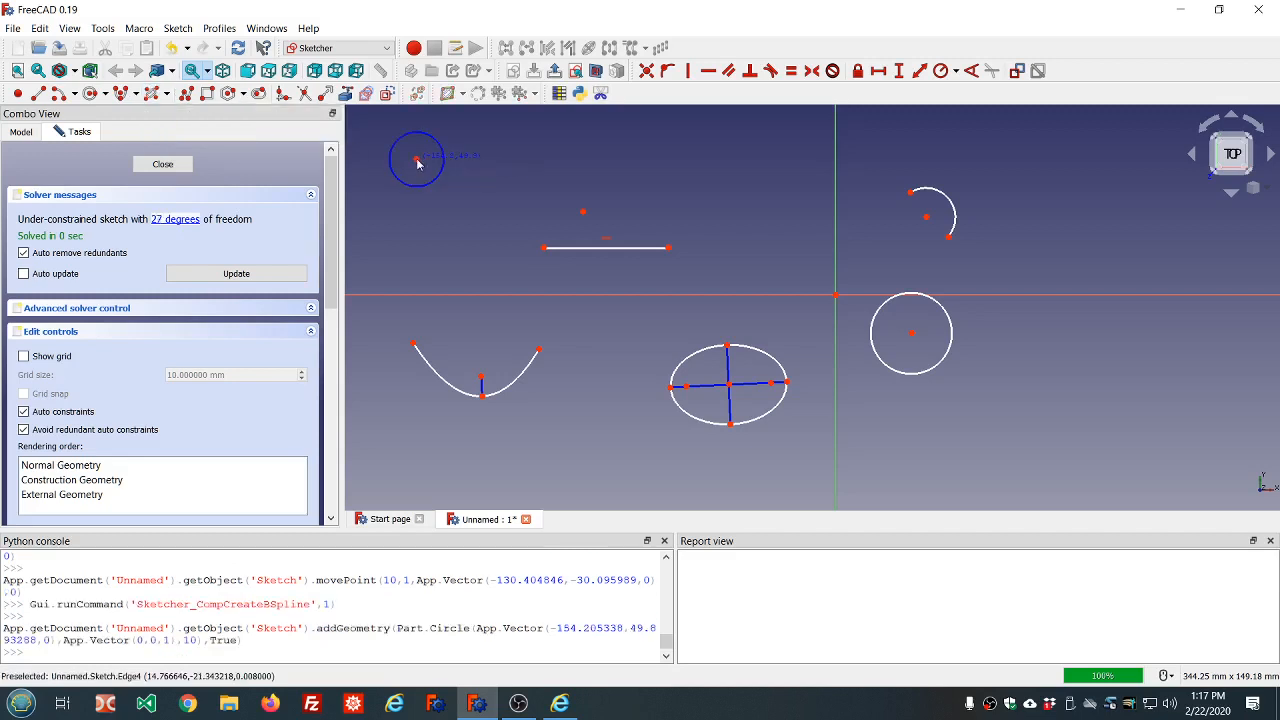
left_click(493, 133)
left_click(597, 147)
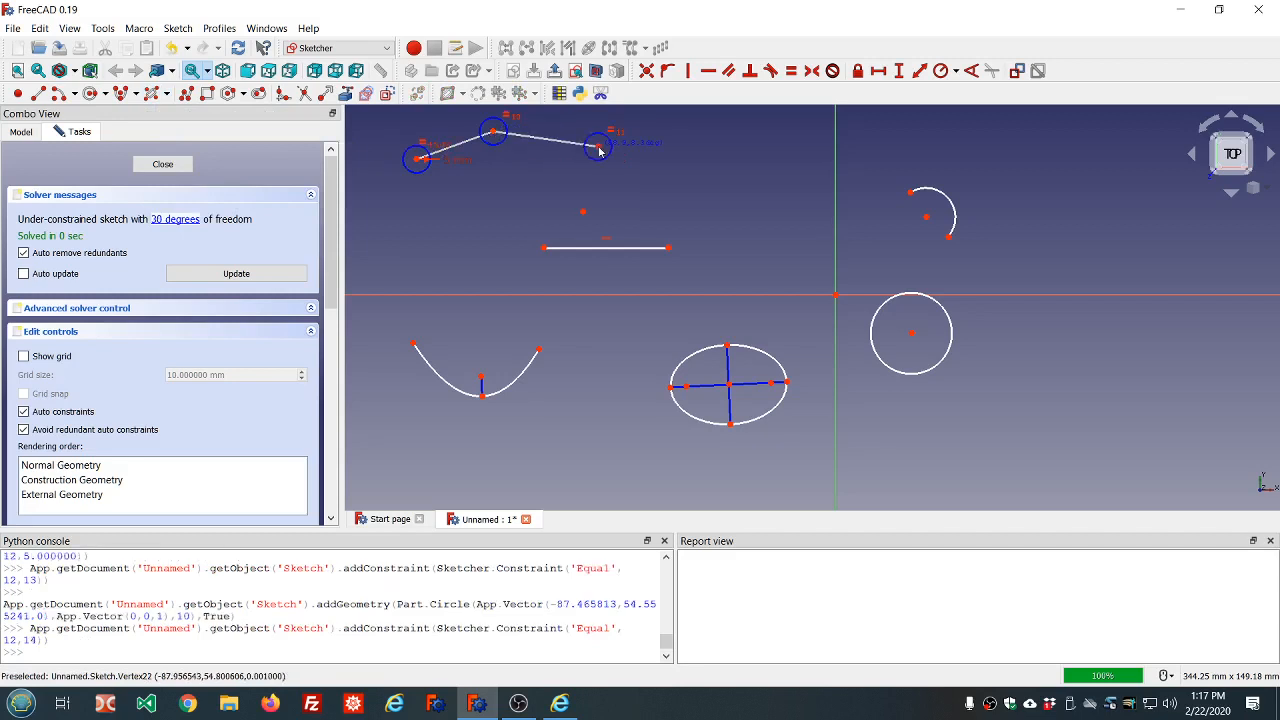
left_click(675, 130)
left_click(690, 182)
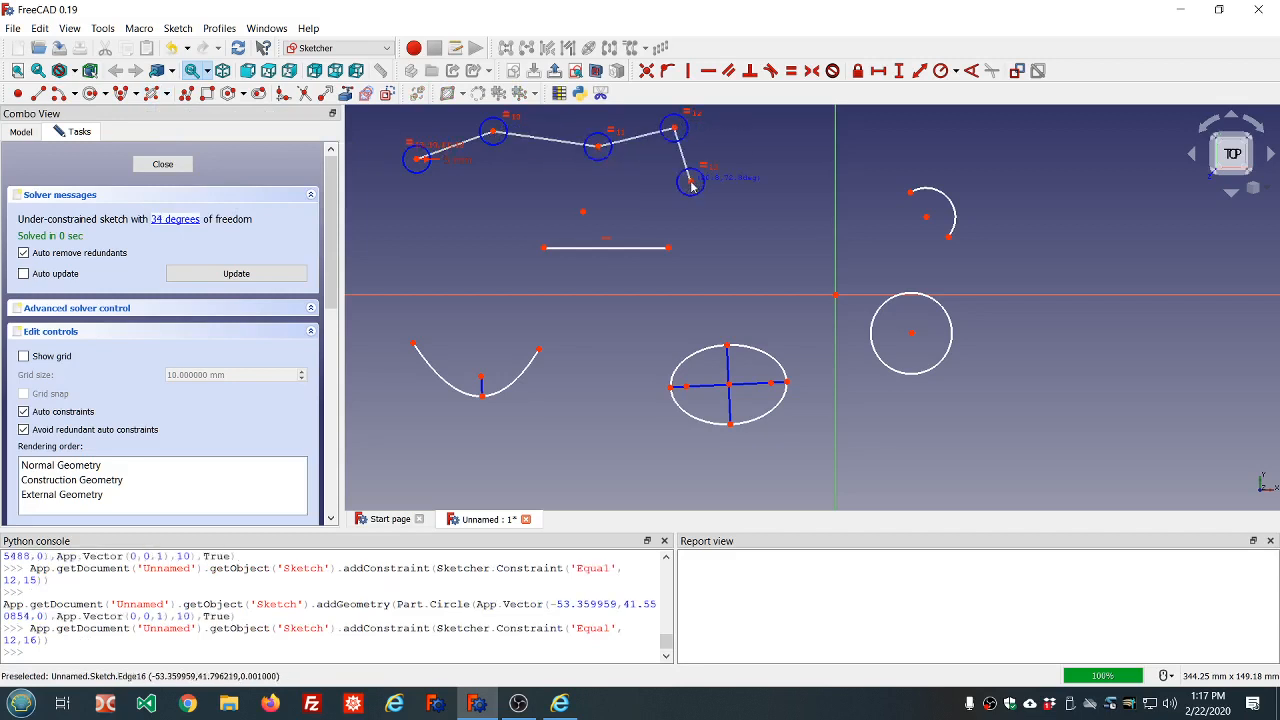
right_click(690, 182)
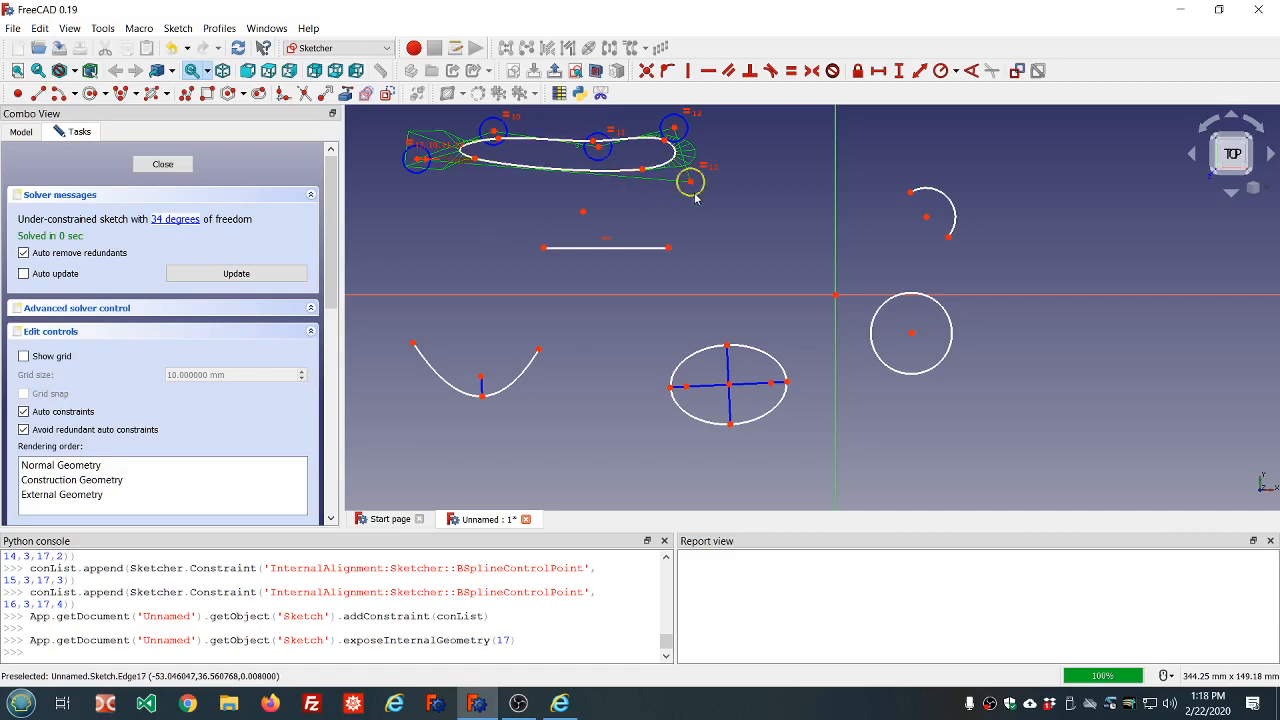
Reshape the periodic B-spline into a smooth, elongated oval by spreading its end control points apart and raising the middle one.
left_click_drag(696, 197, 714, 226)
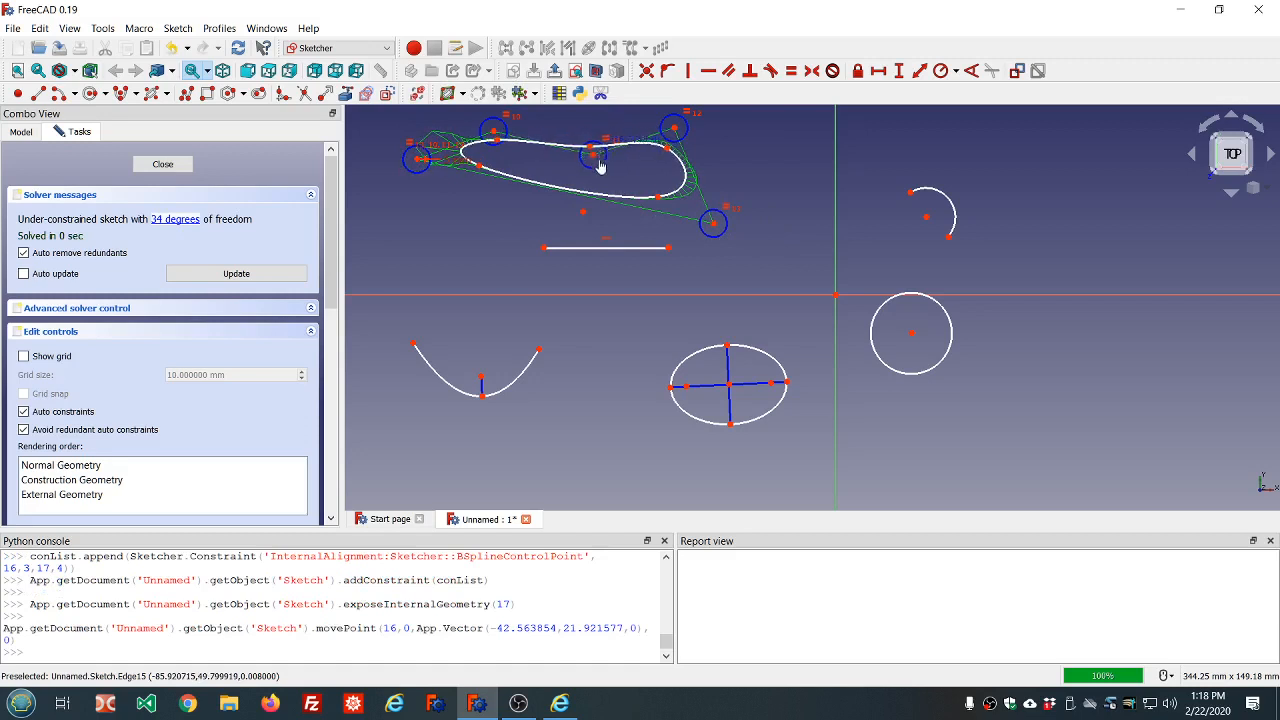
left_click_drag(600, 166, 605, 179)
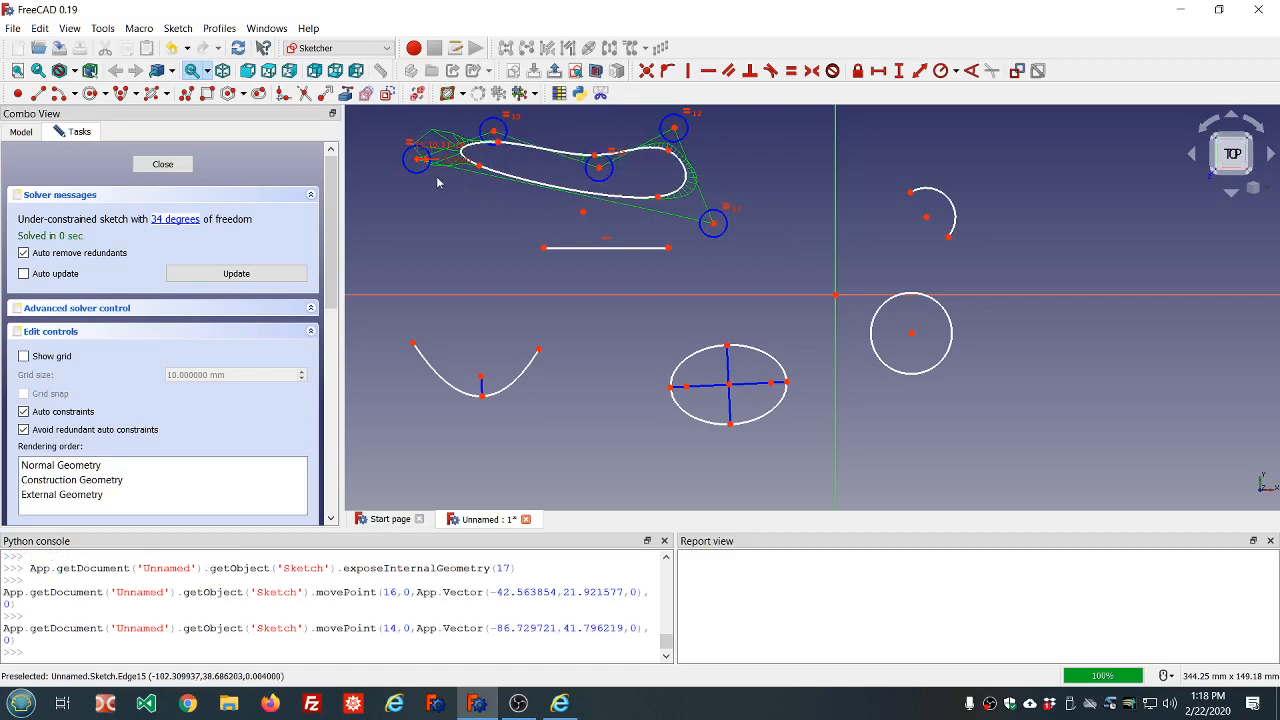
left_click_drag(417, 160, 428, 195)
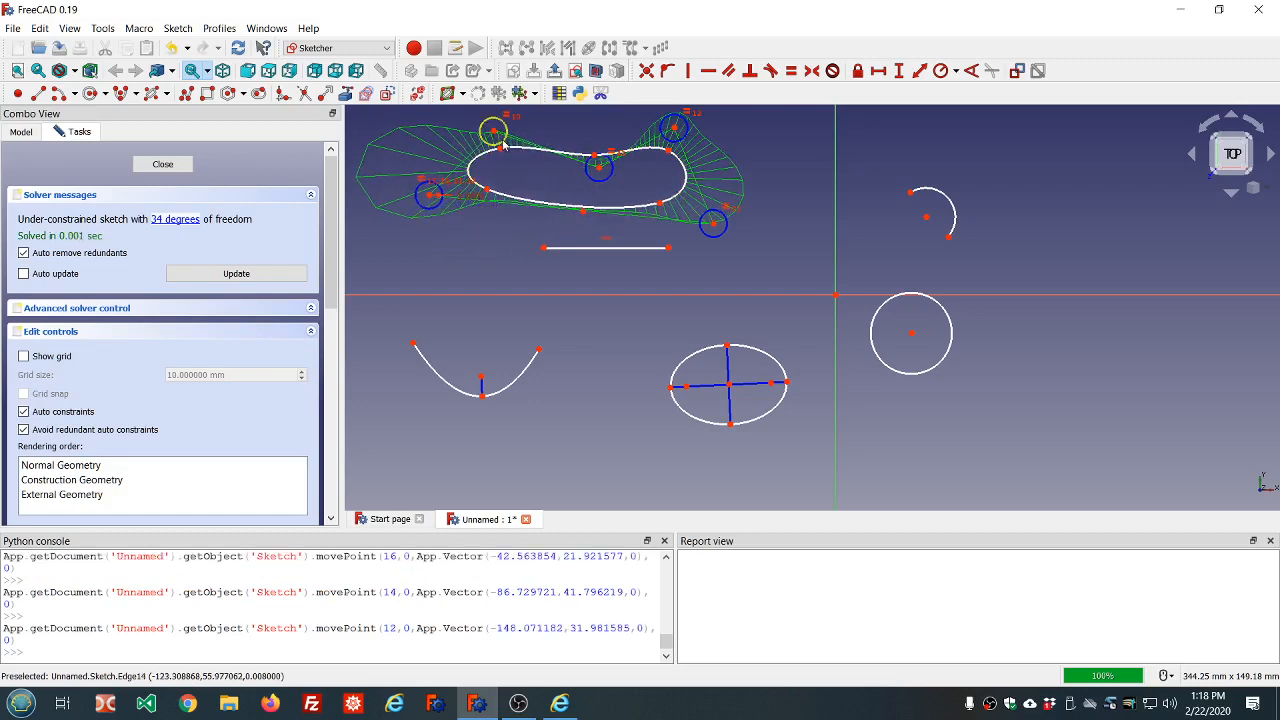
left_click_drag(501, 143, 452, 123)
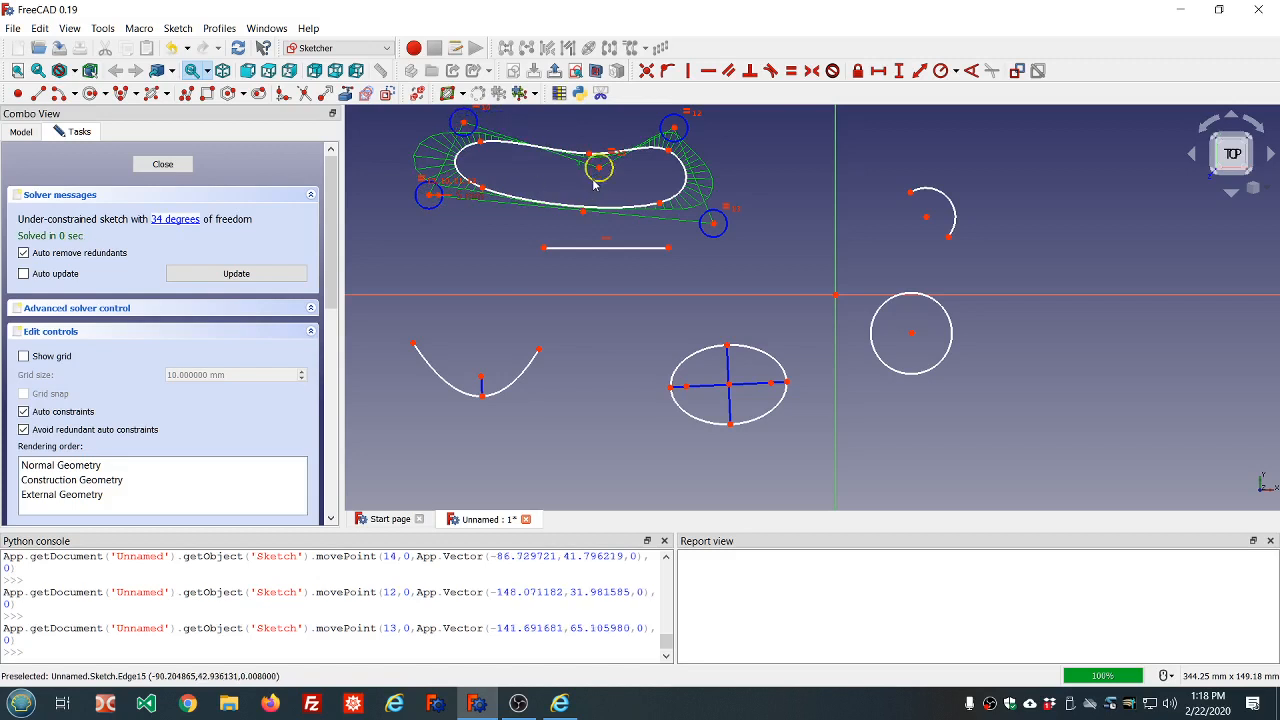
left_click_drag(594, 183, 578, 135)
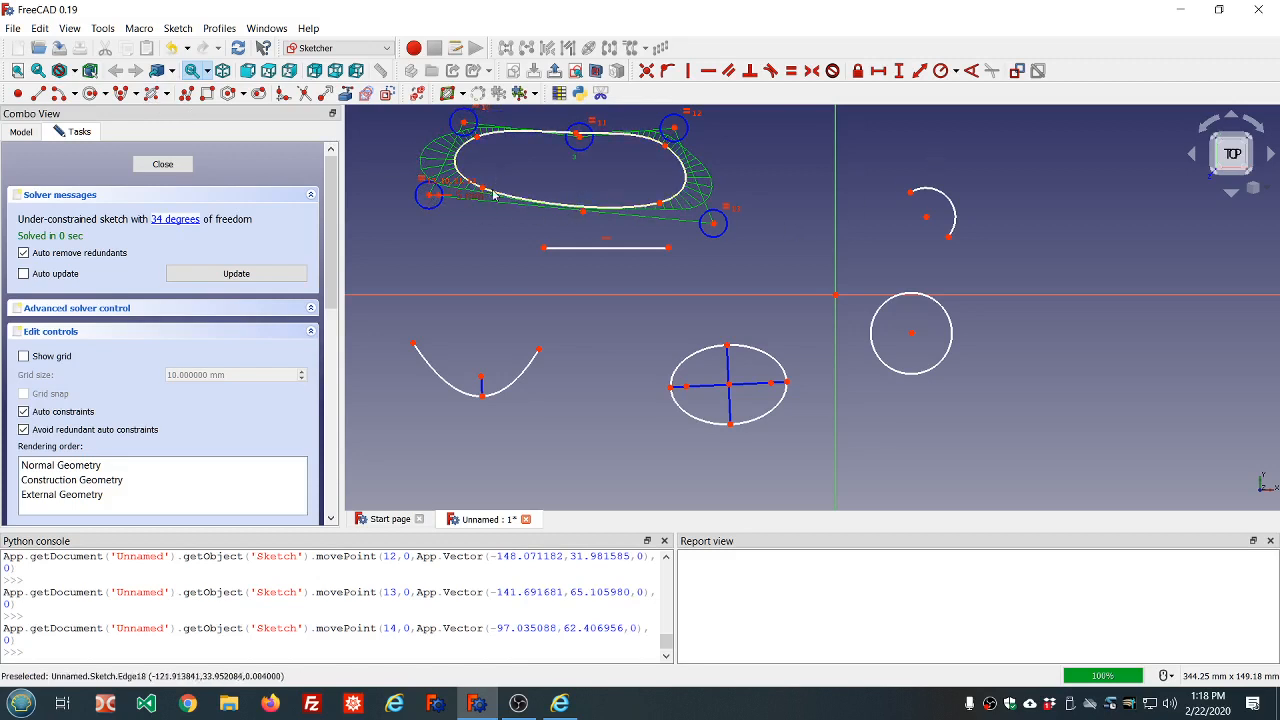
Sketch an open S-shaped B-spline with four control points beyond the arc and circle, from about (92, 47) to about (92, -32).
left_click(167, 97)
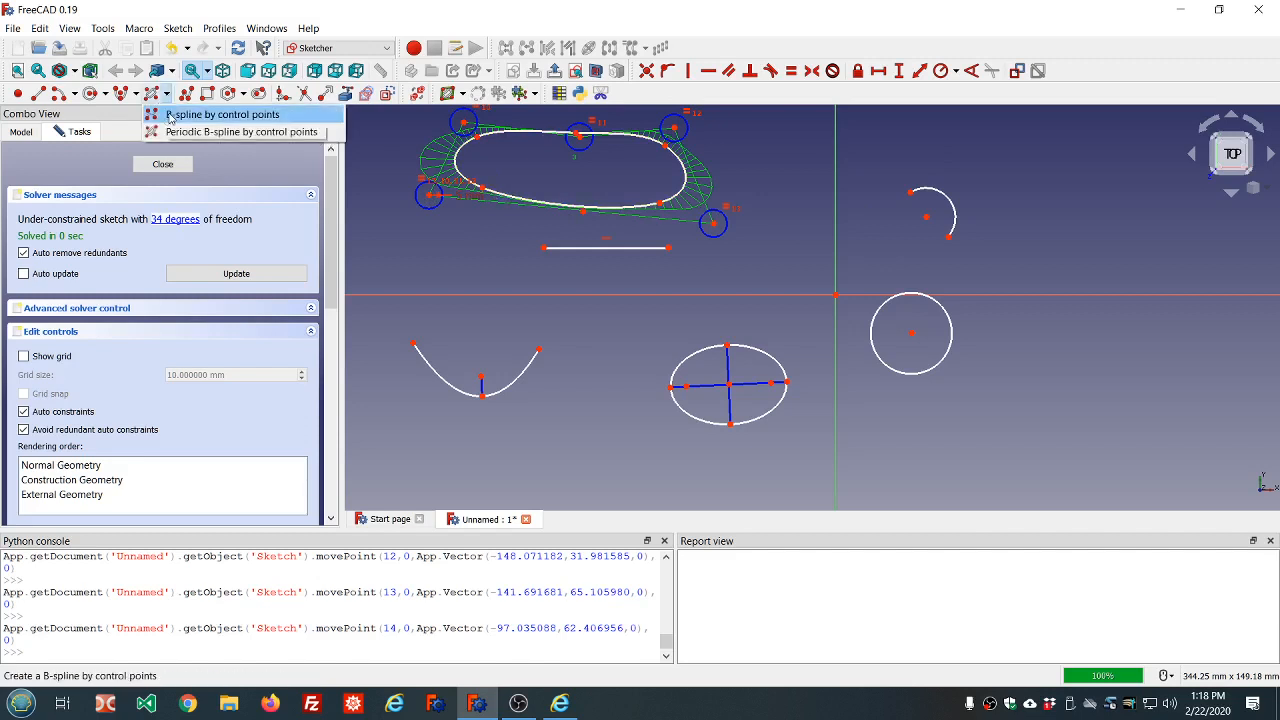
left_click(175, 117)
left_click(1085, 167)
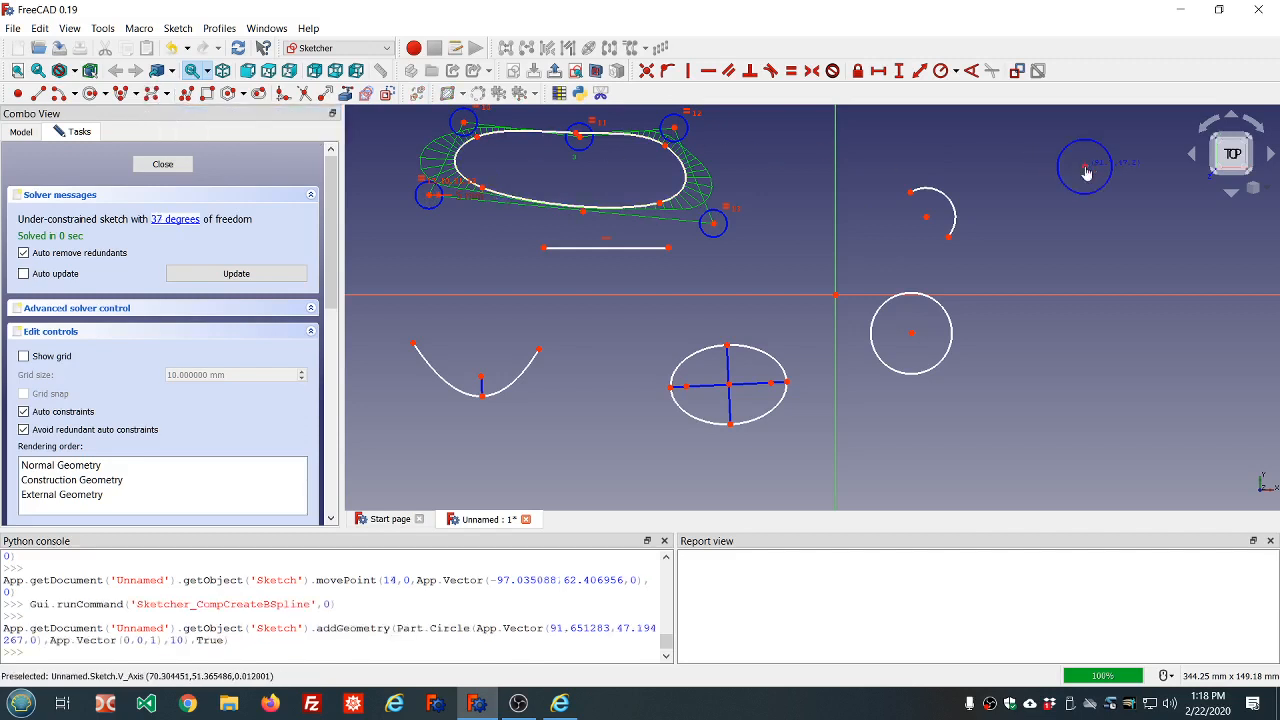
left_click(1074, 232)
left_click(1147, 283)
left_click(1086, 381)
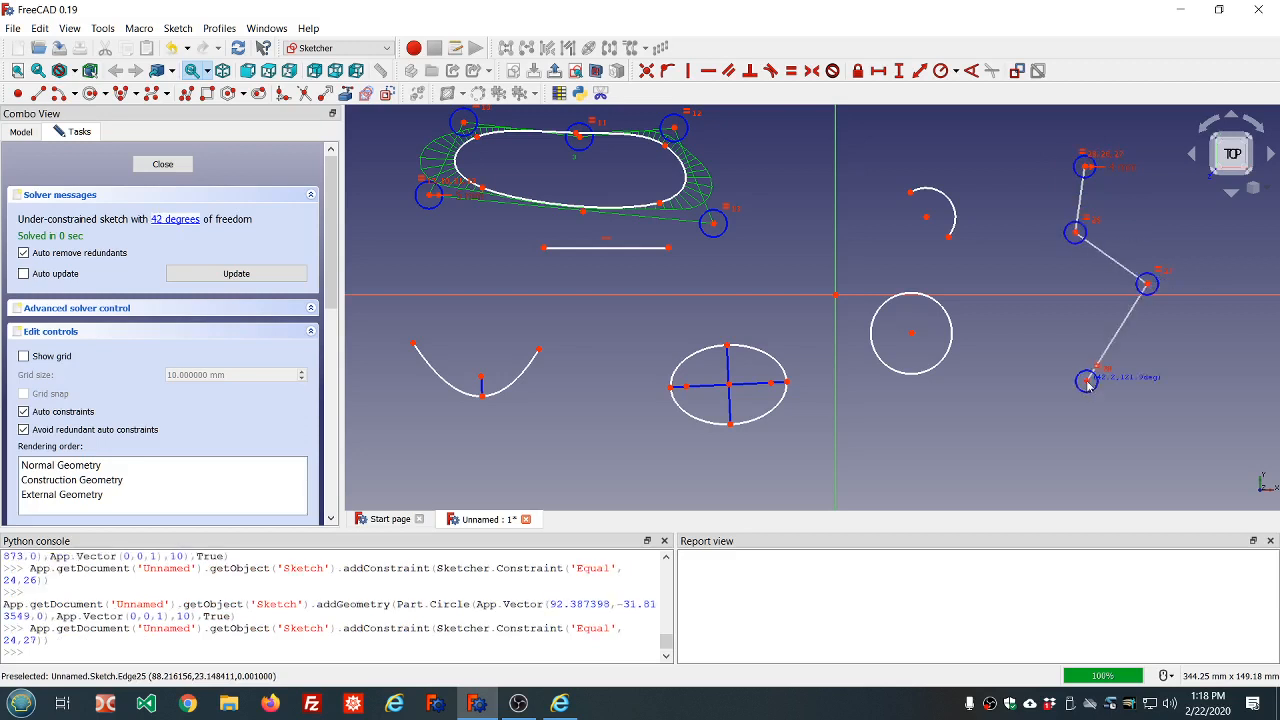
right_click(1086, 381)
left_click(1034, 331)
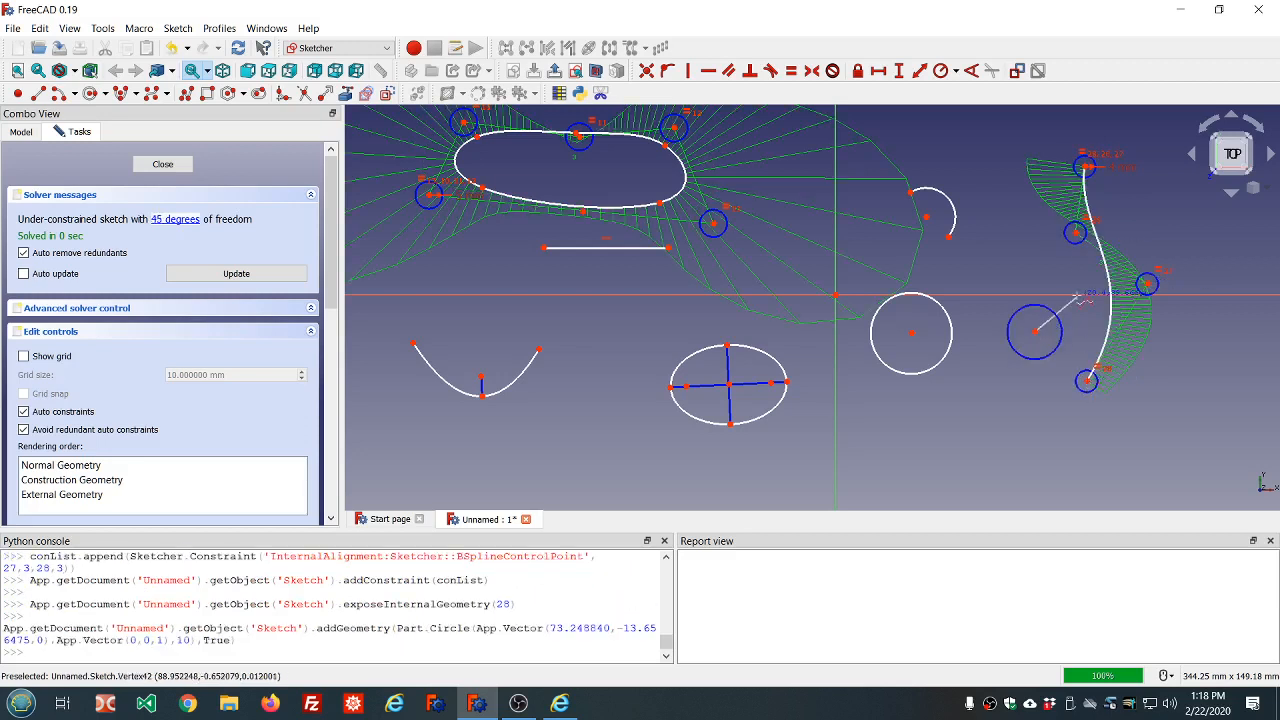
right_click(1078, 297)
left_click(1064, 332)
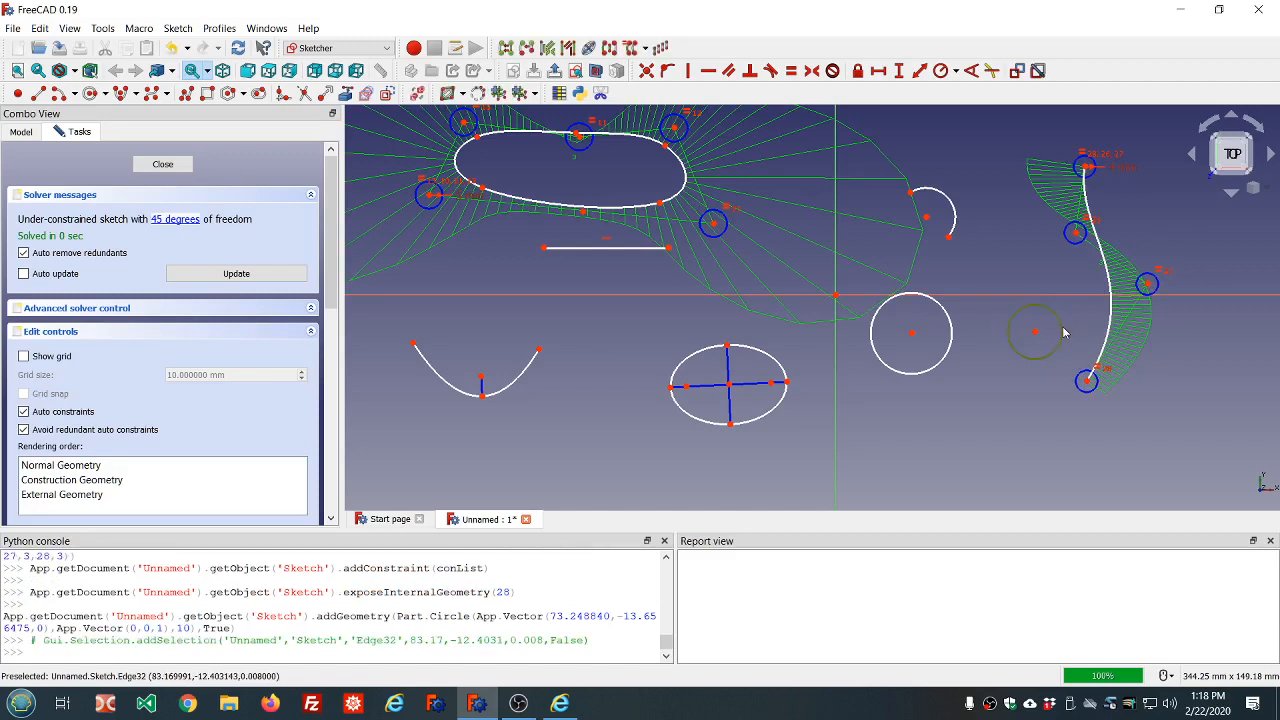
key("Delete")
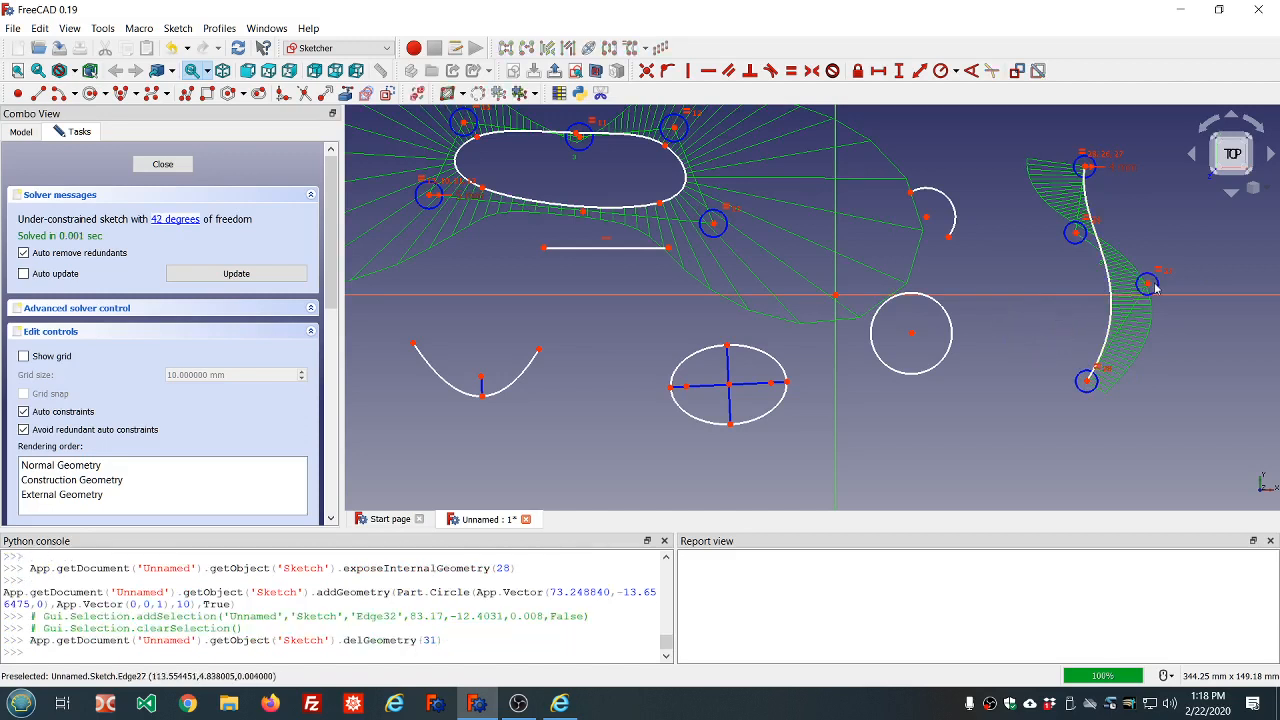
Deepen the open B-spline's S-curve by moving its two middle control points outward on opposite sides.
left_click_drag(1152, 285, 1214, 280)
left_click_drag(1073, 232, 1037, 276)
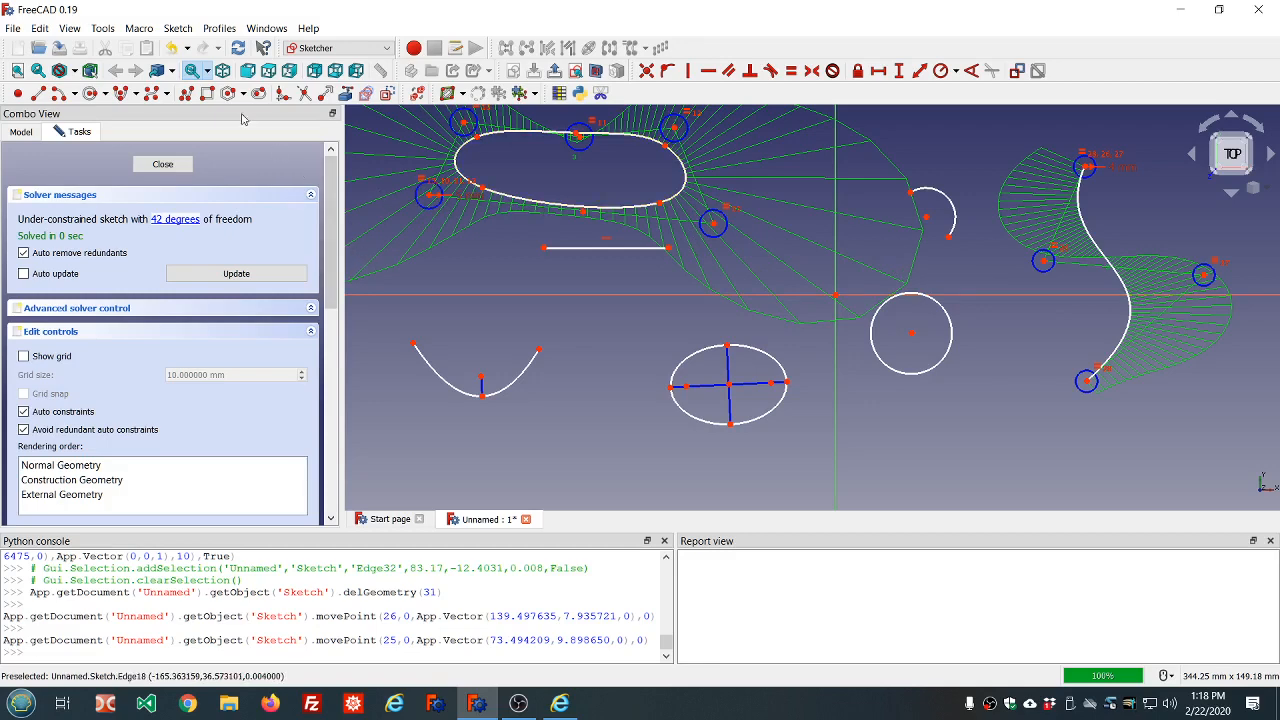
Delete the periodic B-spline from the sketch.
left_click(530, 202)
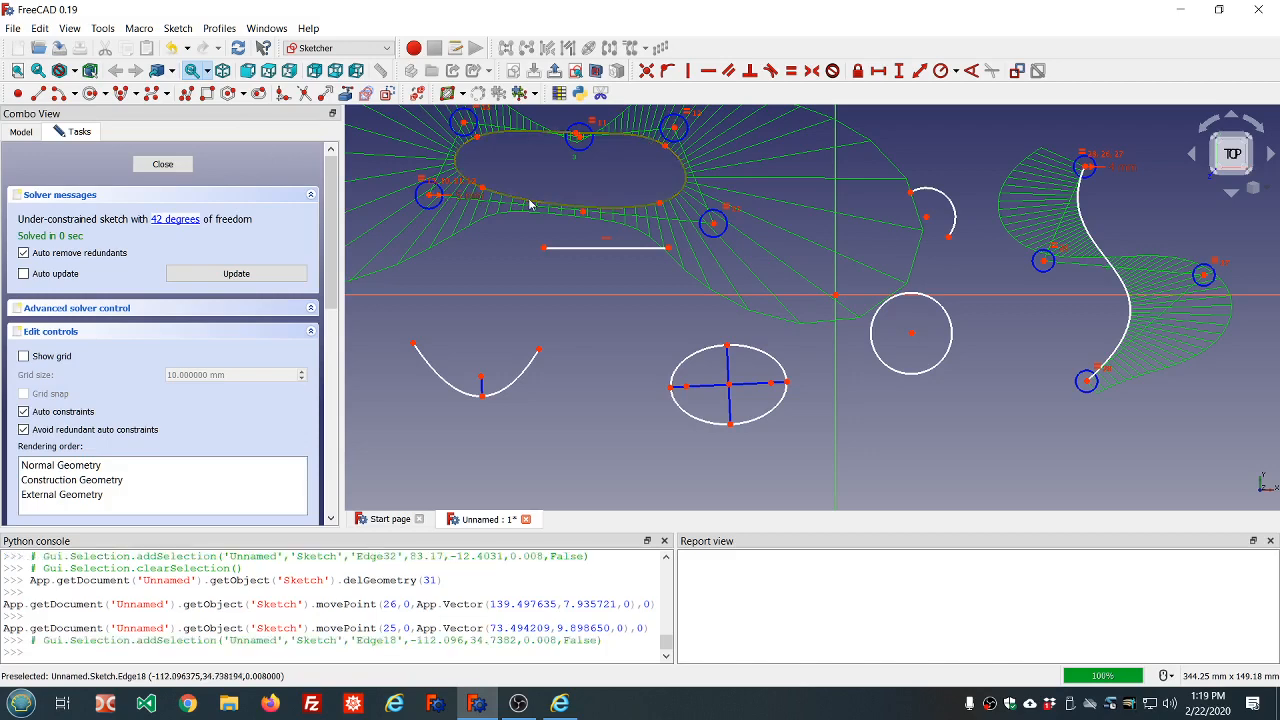
key("Delete")
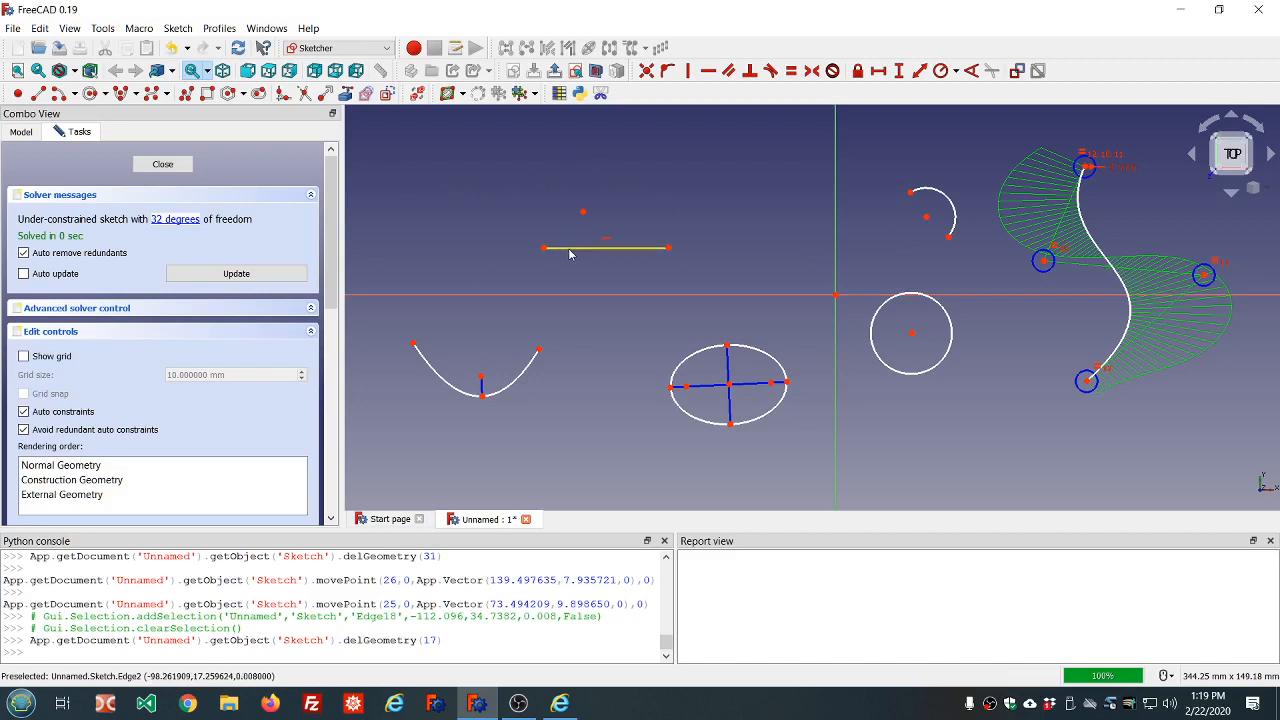
Move the horizontal line above the standalone point, leave the sketch and show it in the top view.
mouse_move(556, 257)
left_mouse_down()
mouse_move(562, 304)
mouse_move(540, 185)
mouse_move(557, 279)
mouse_move(580, 193)
left_mouse_up()
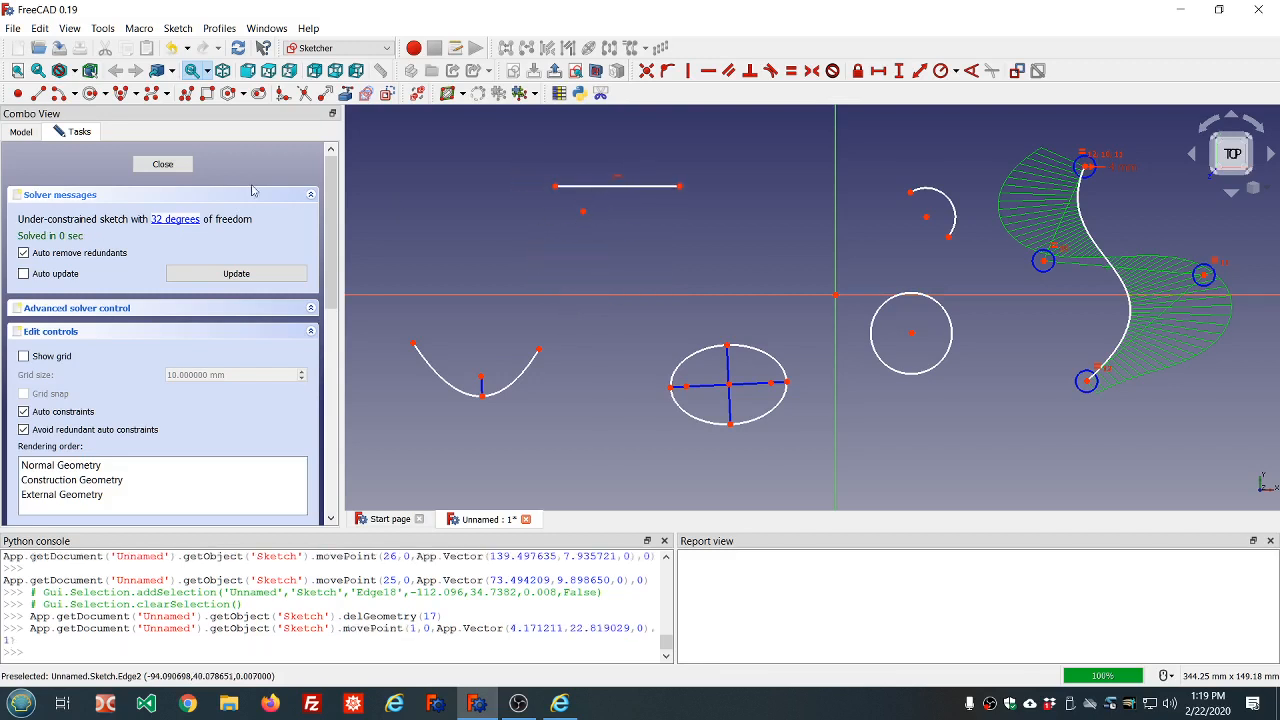
left_click(163, 165)
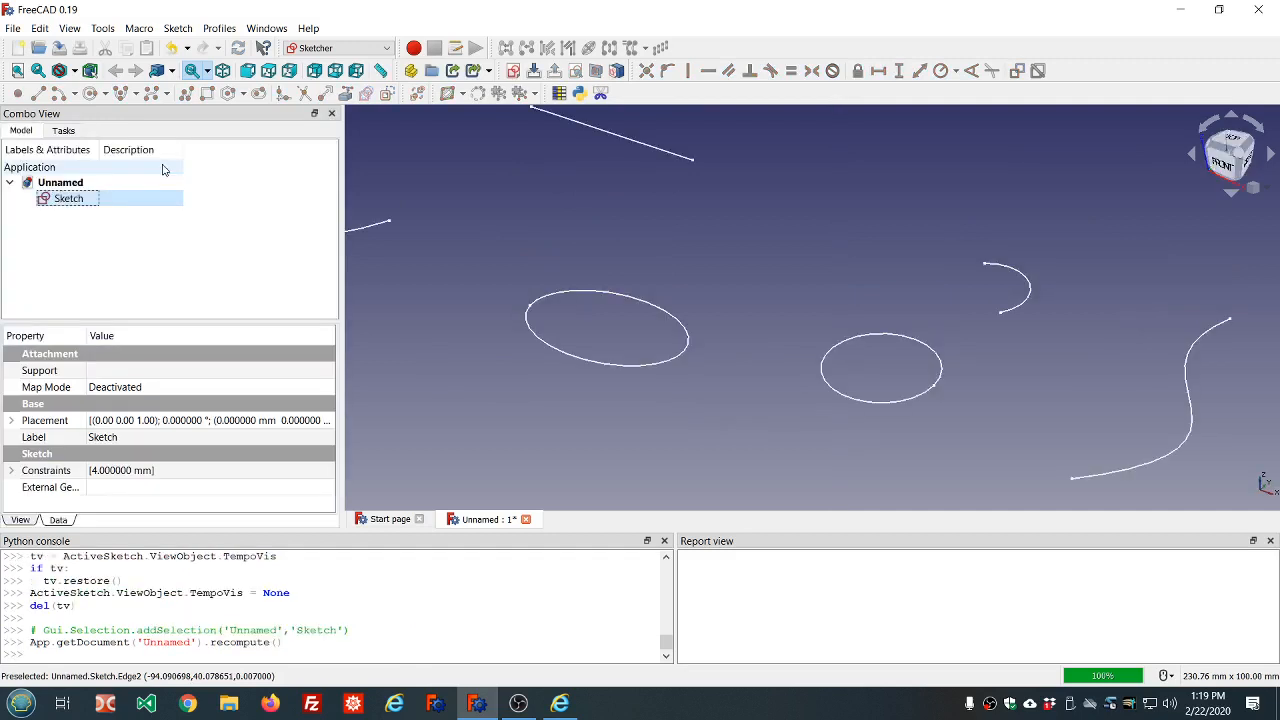
scroll(614, 249, "down", 4)
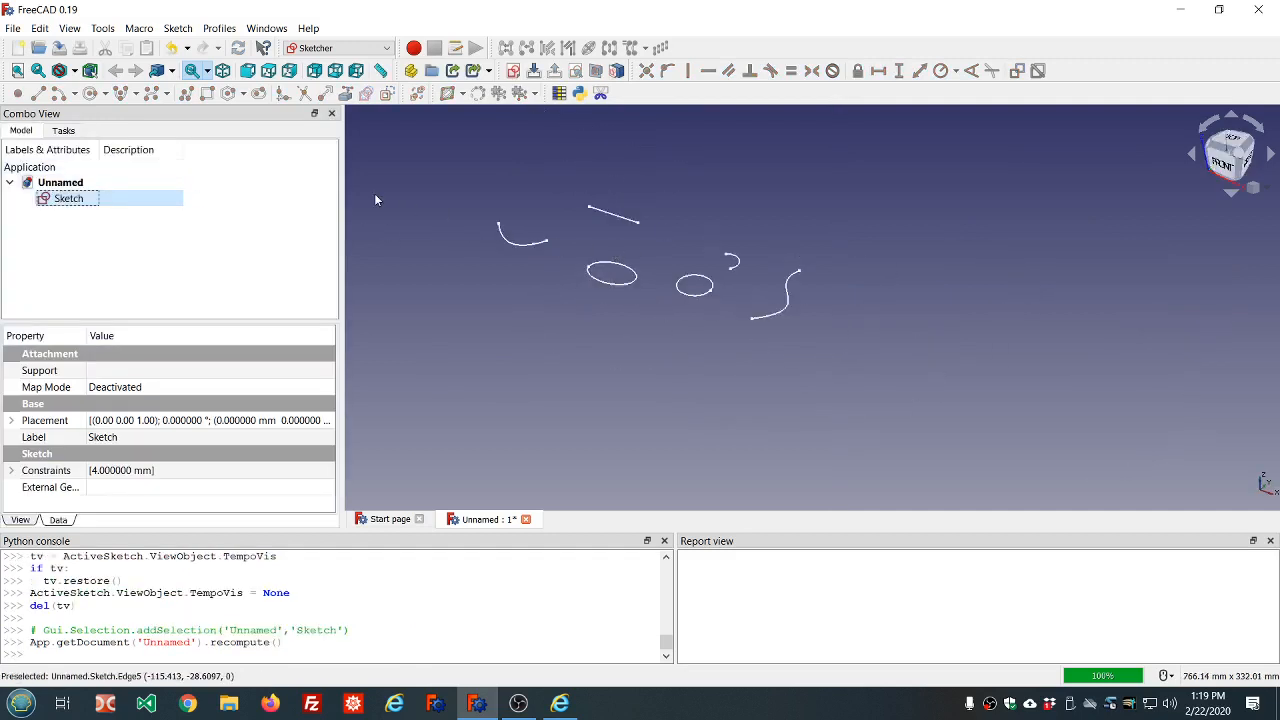
left_click(268, 70)
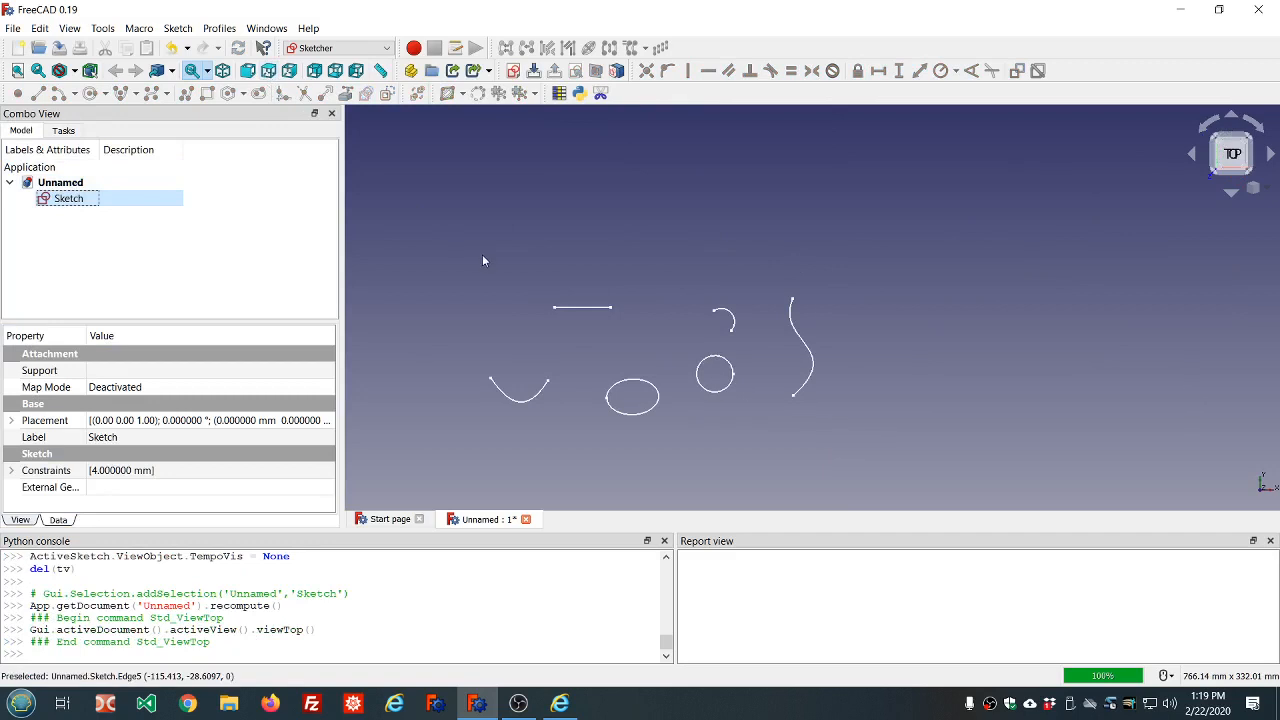
scroll(490, 308, "up", 2)
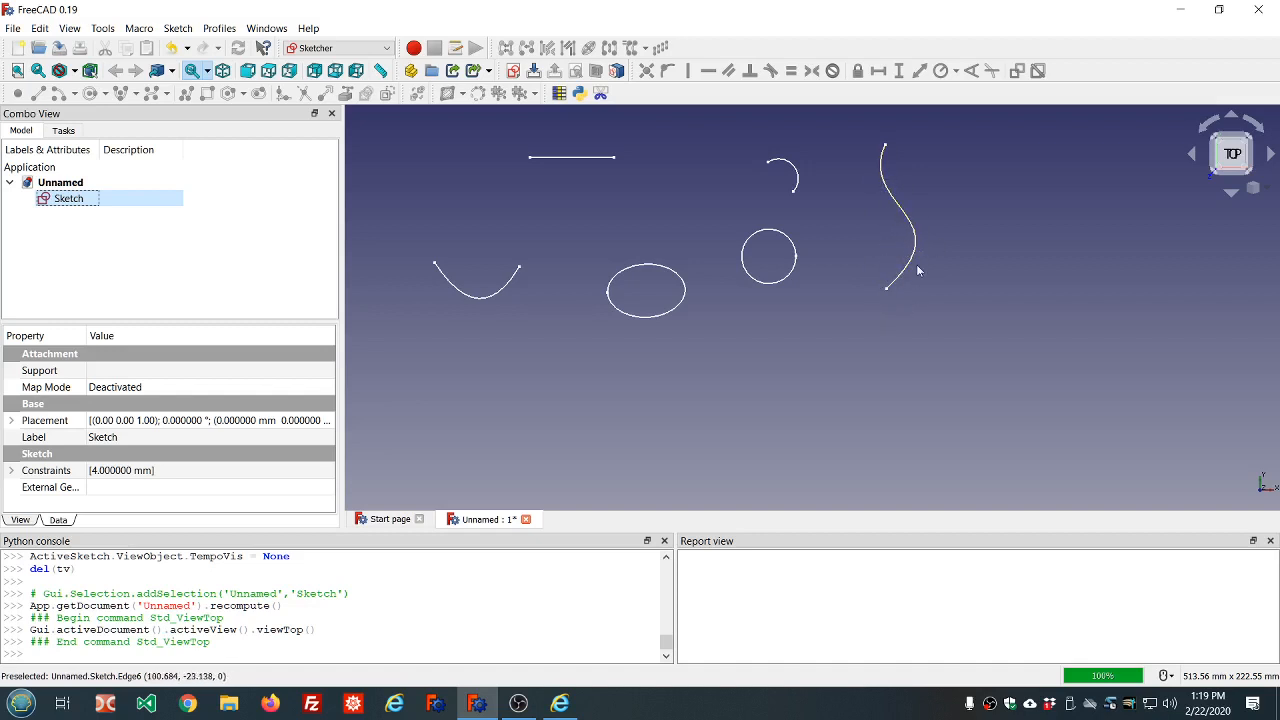
Reopen the sketch, move the standalone point down to about (-79, 13) near the horizontal axis, and leave the sketch.
double_click(82, 200)
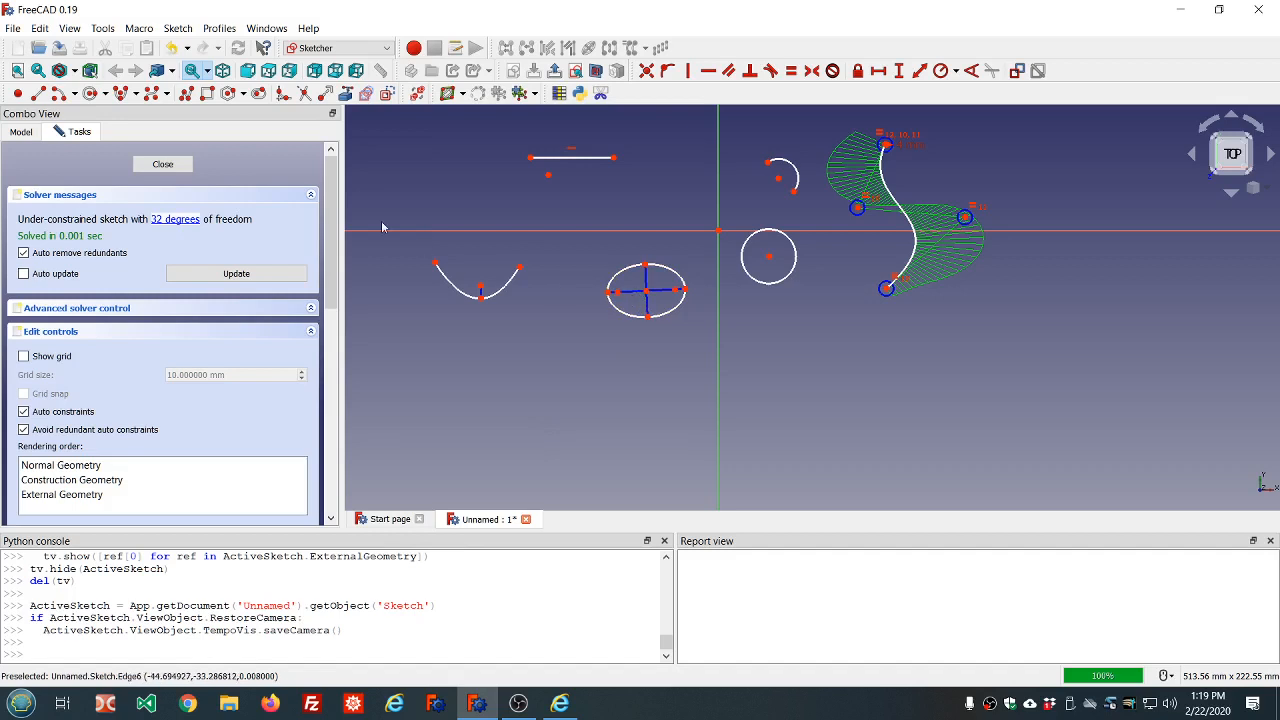
left_click_drag(548, 176, 577, 214)
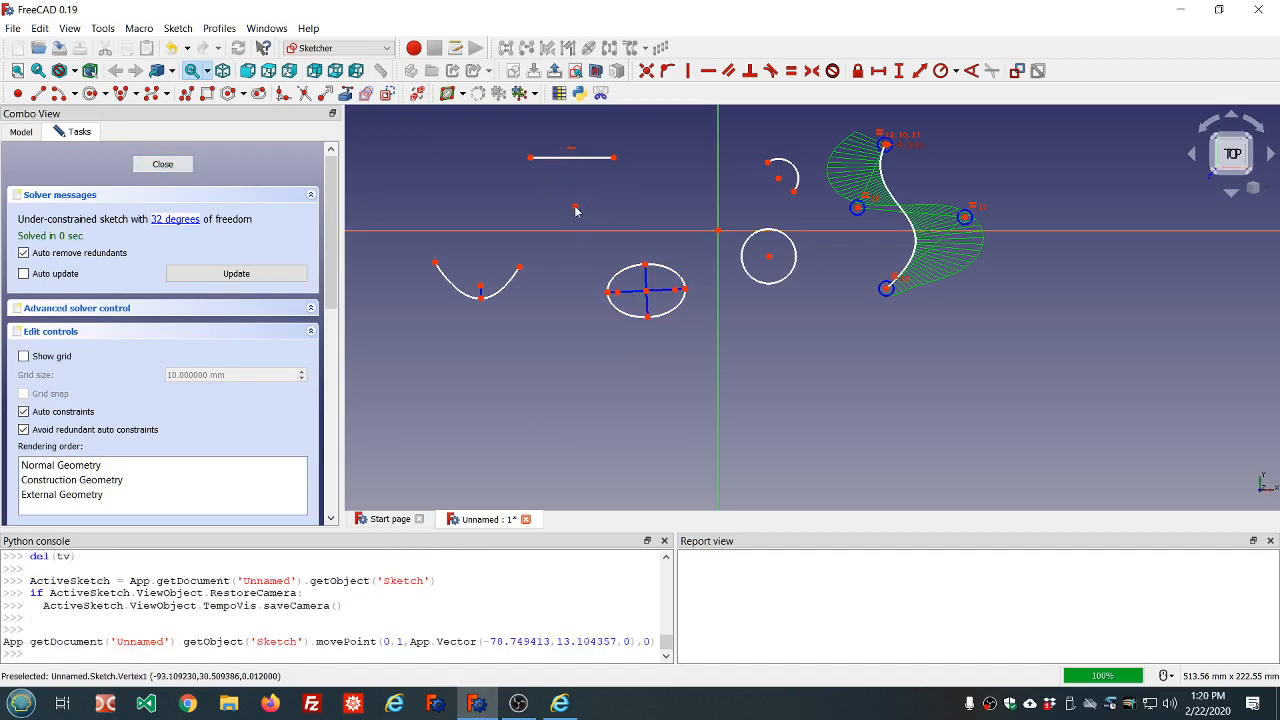
left_click(163, 166)
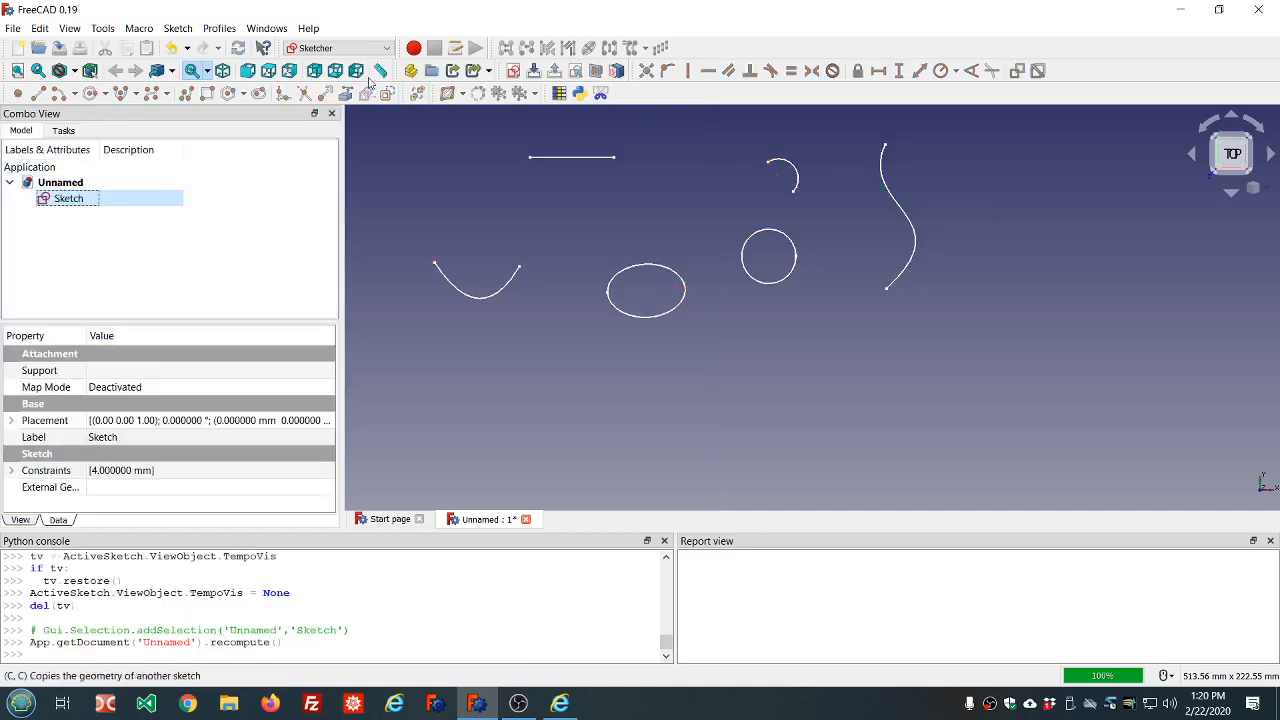
Switch to the Part workbench and extrude the sketch 10 mm along its normal without creating a solid.
left_click(385, 48)
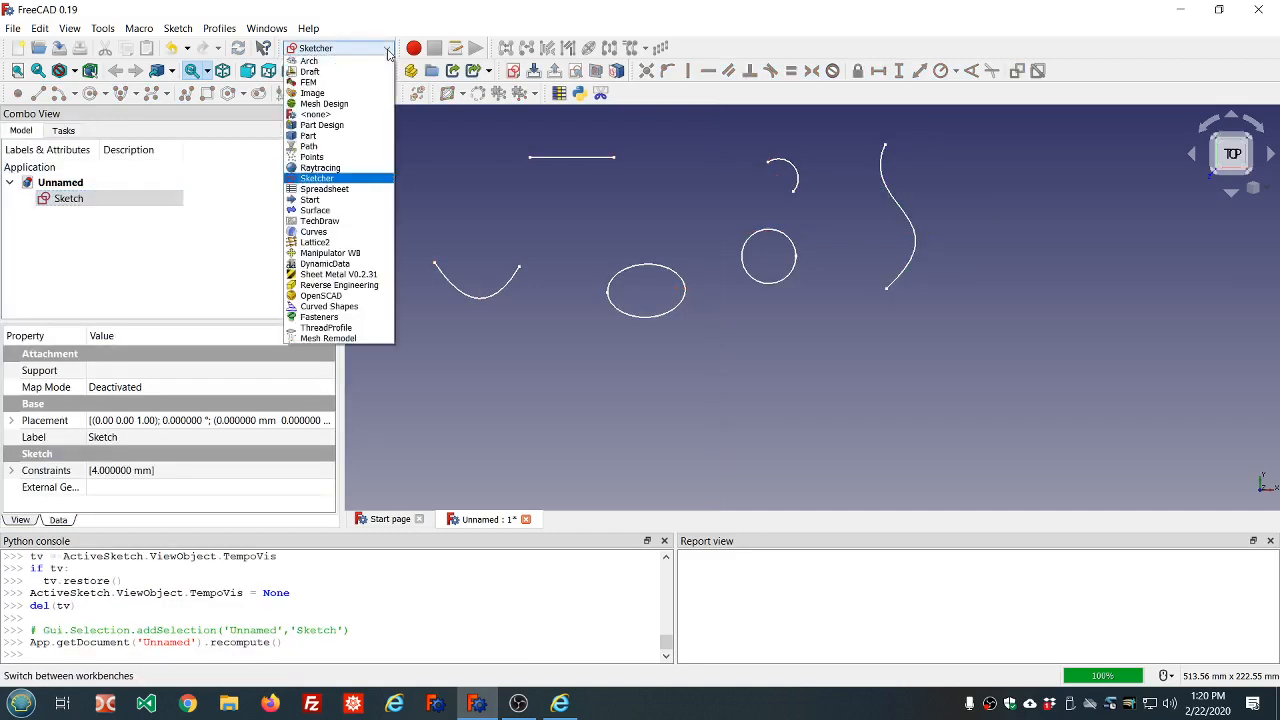
left_click(352, 136)
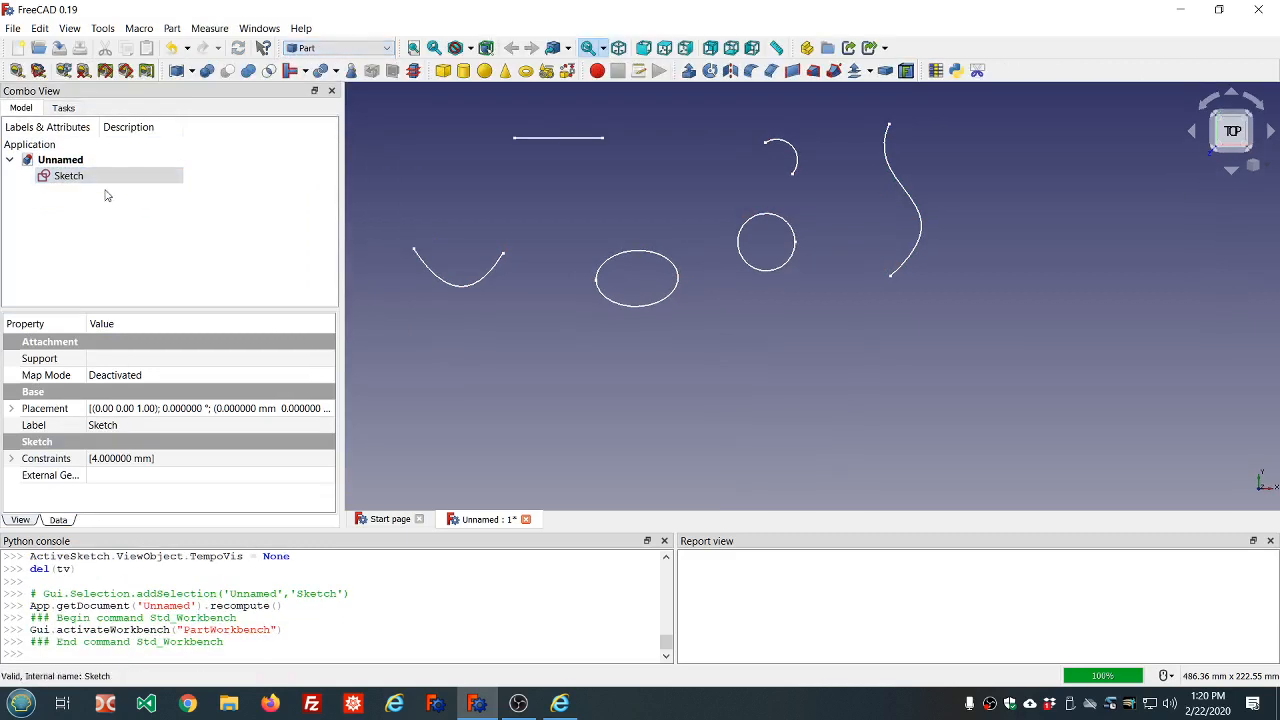
left_click(108, 177)
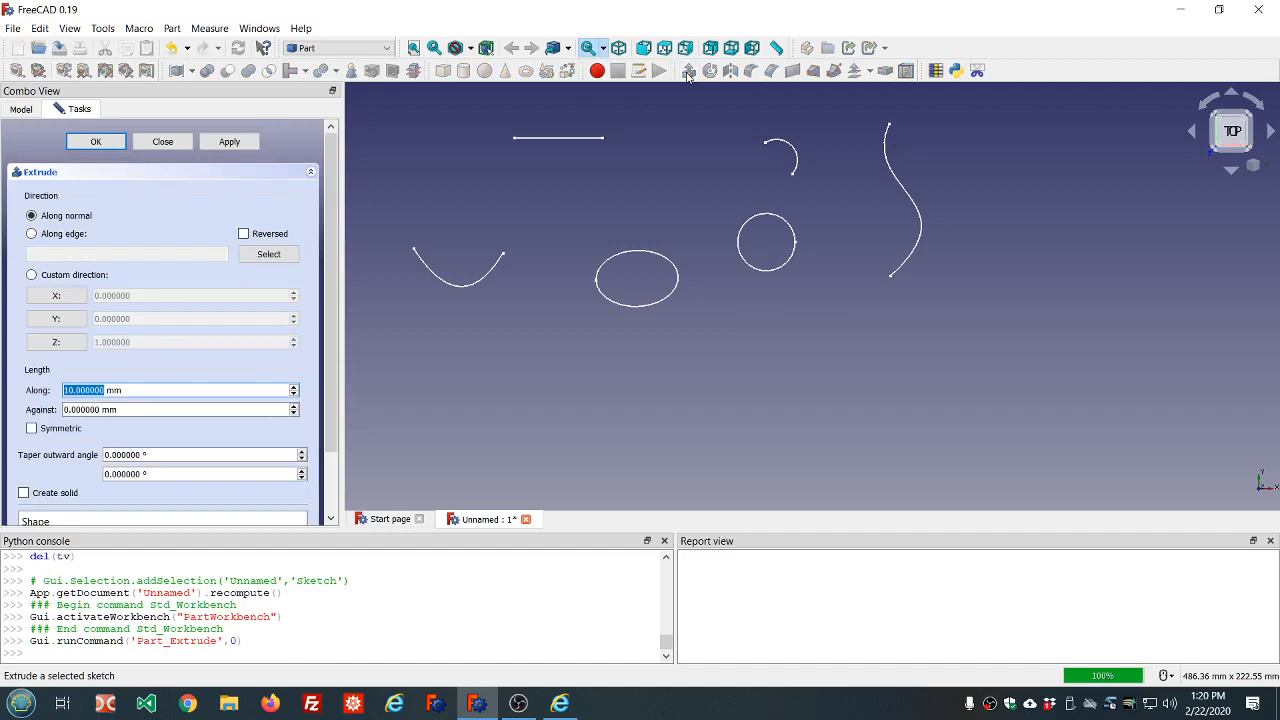
left_click(98, 147)
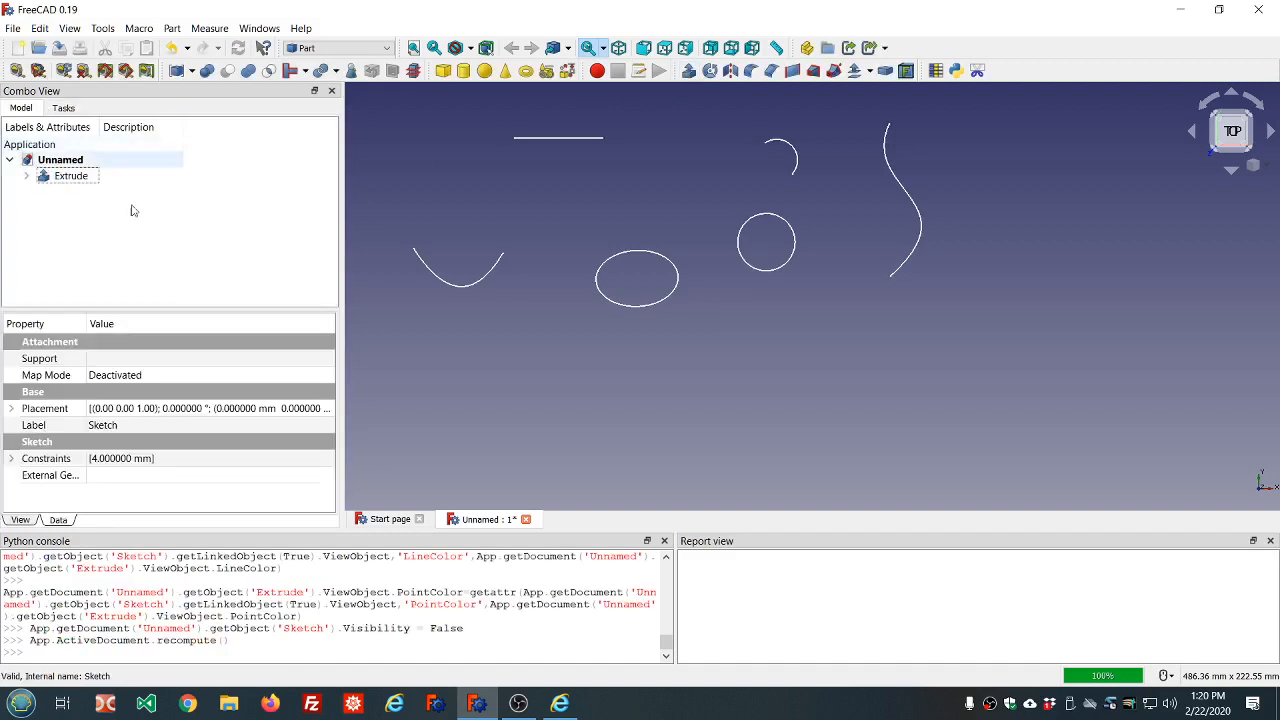
Inspect the extruded curves from an angle and undo the extrusion.
middle_click_drag(694, 397, 687, 329)
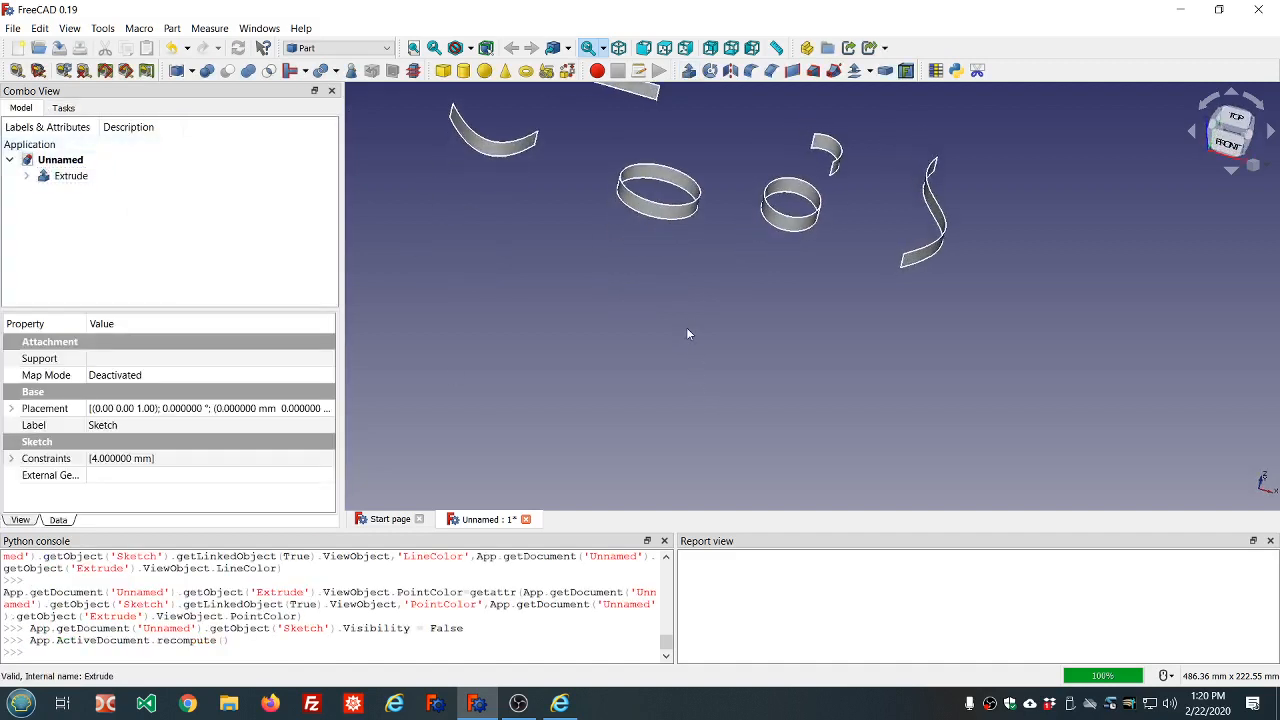
scroll(687, 329, "down", 4)
scroll(663, 252, "up", 2)
middle_click_drag(713, 236, 726, 271)
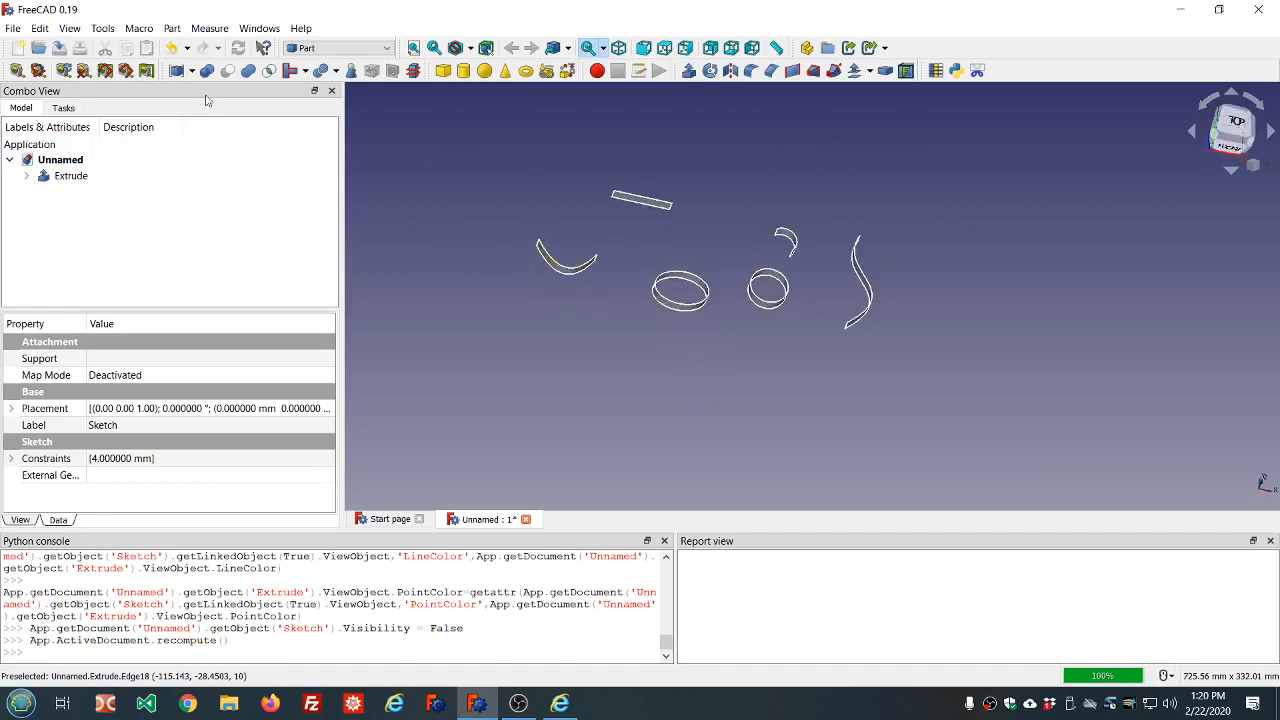
left_click(171, 52)
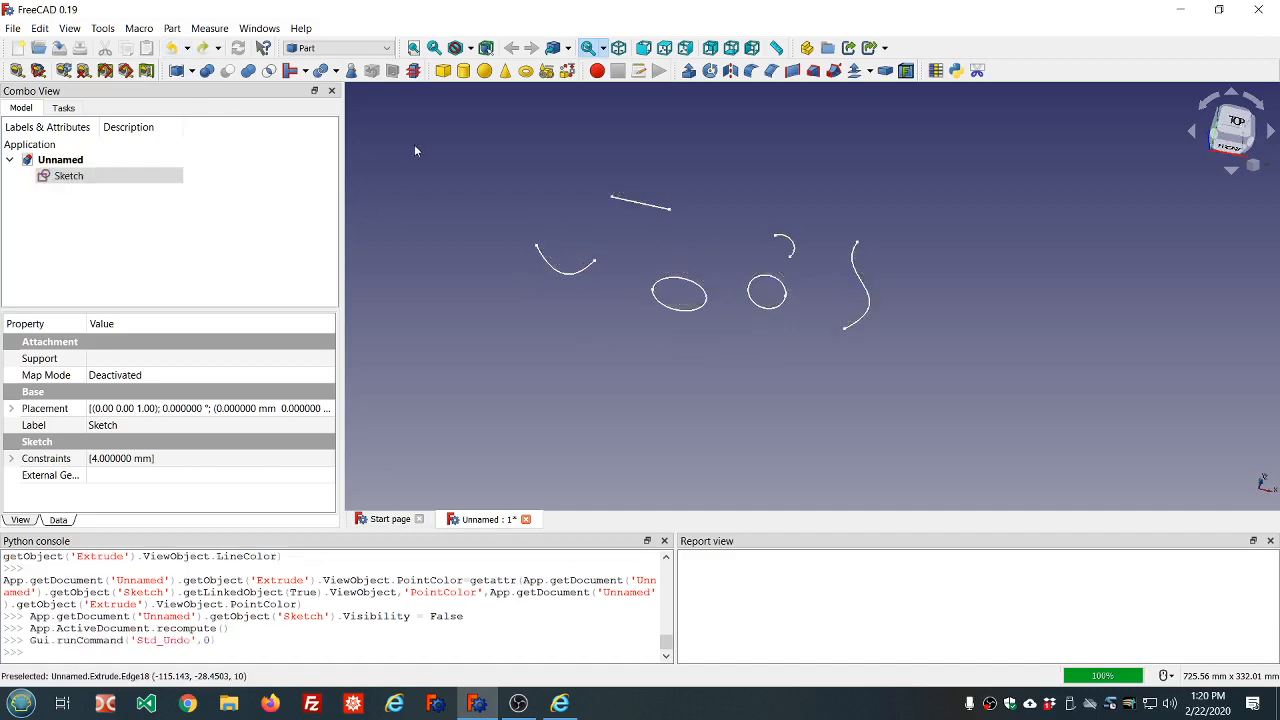
Switch to the Sketcher workbench and create a new sketch on the XY-plane with nothing selected.
scroll(415, 144, "down", 3)
scroll(551, 188, "up", 2)
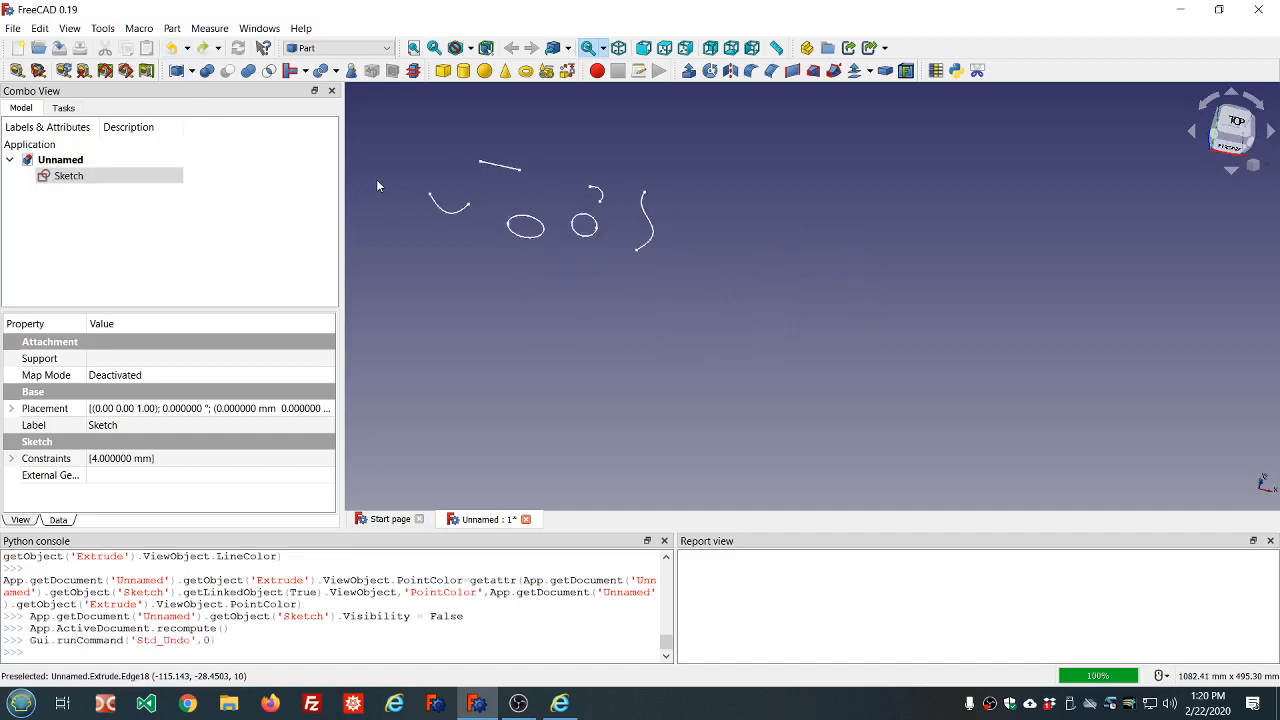
left_click(384, 50)
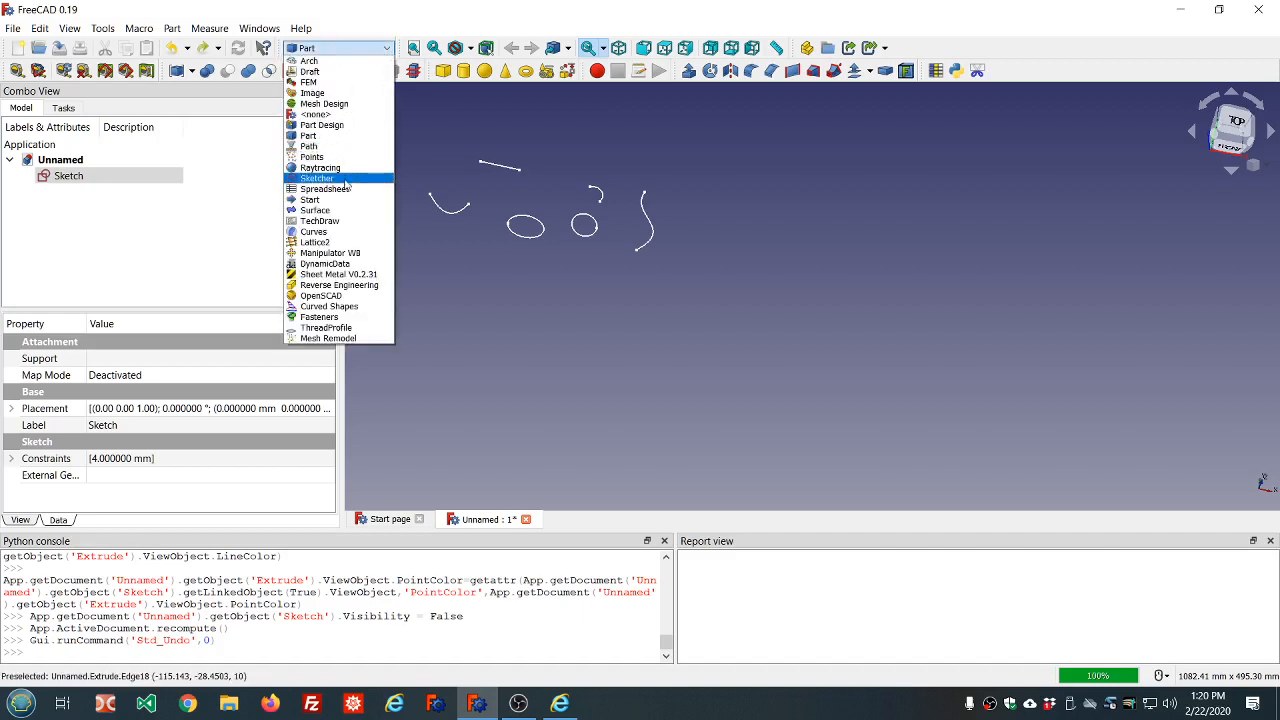
left_click(318, 178)
middle_click_drag(545, 293, 539, 323)
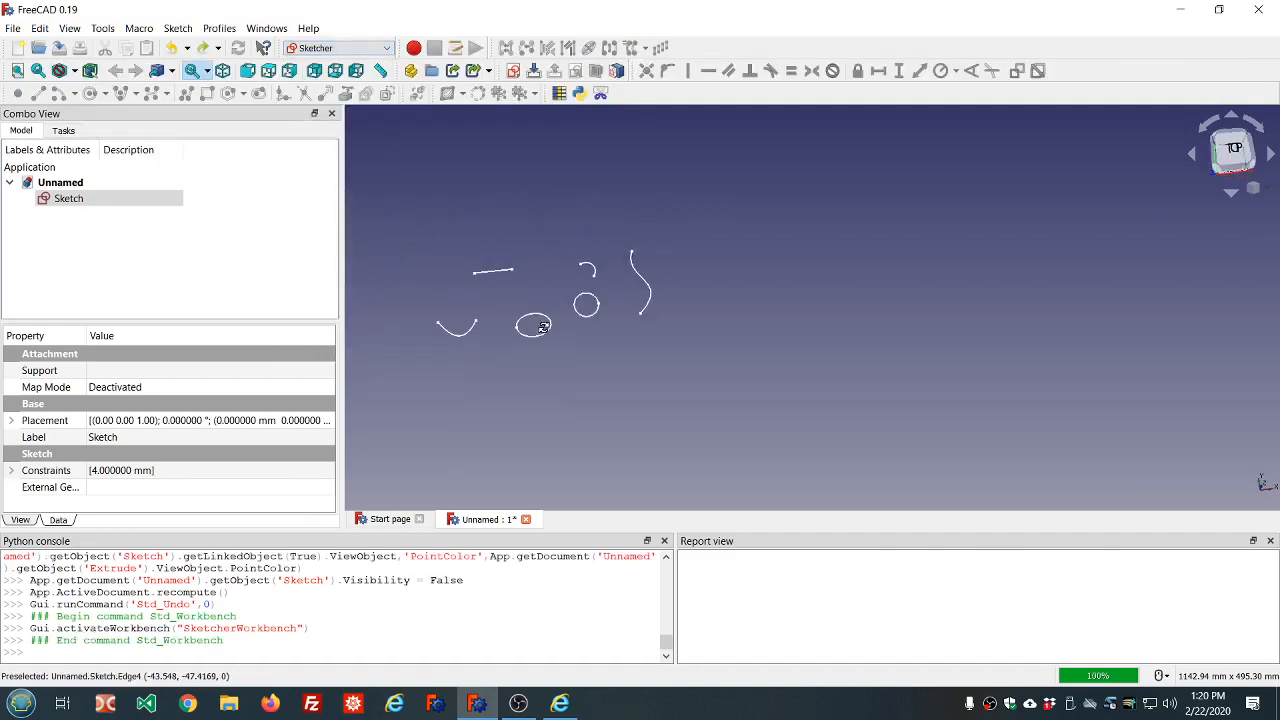
left_click(239, 197)
left_click(239, 197)
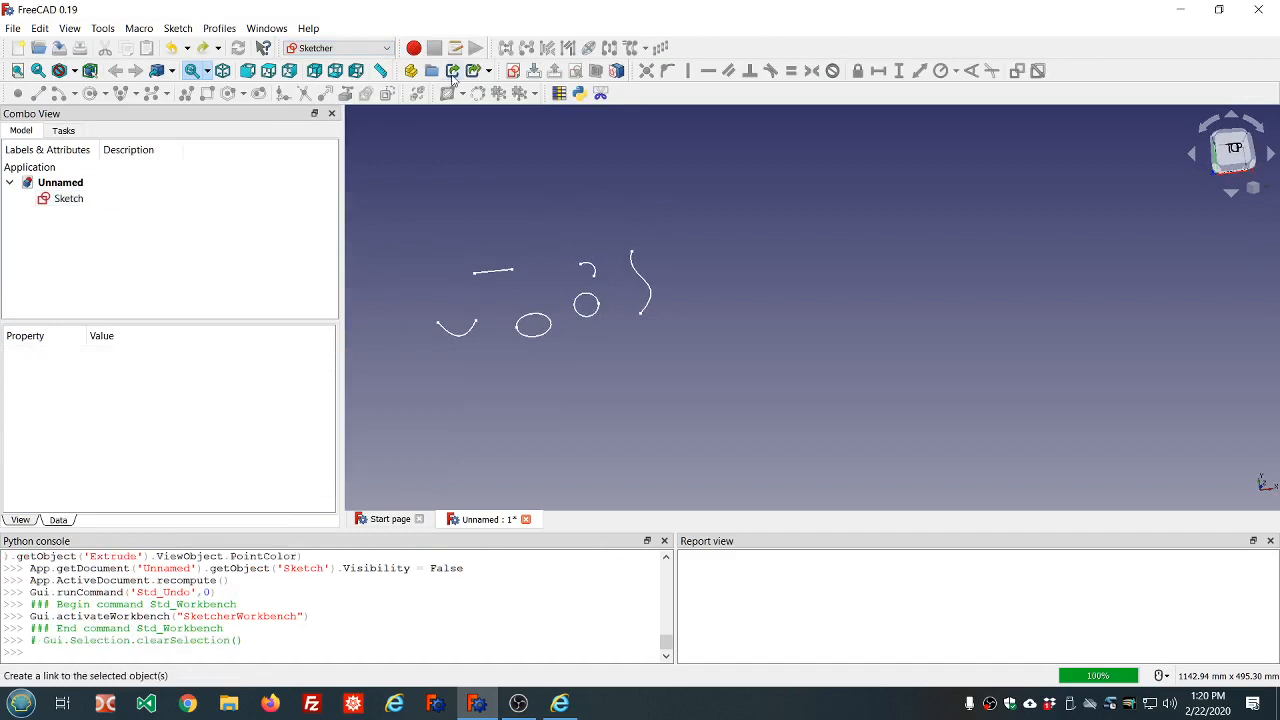
left_click(512, 71)
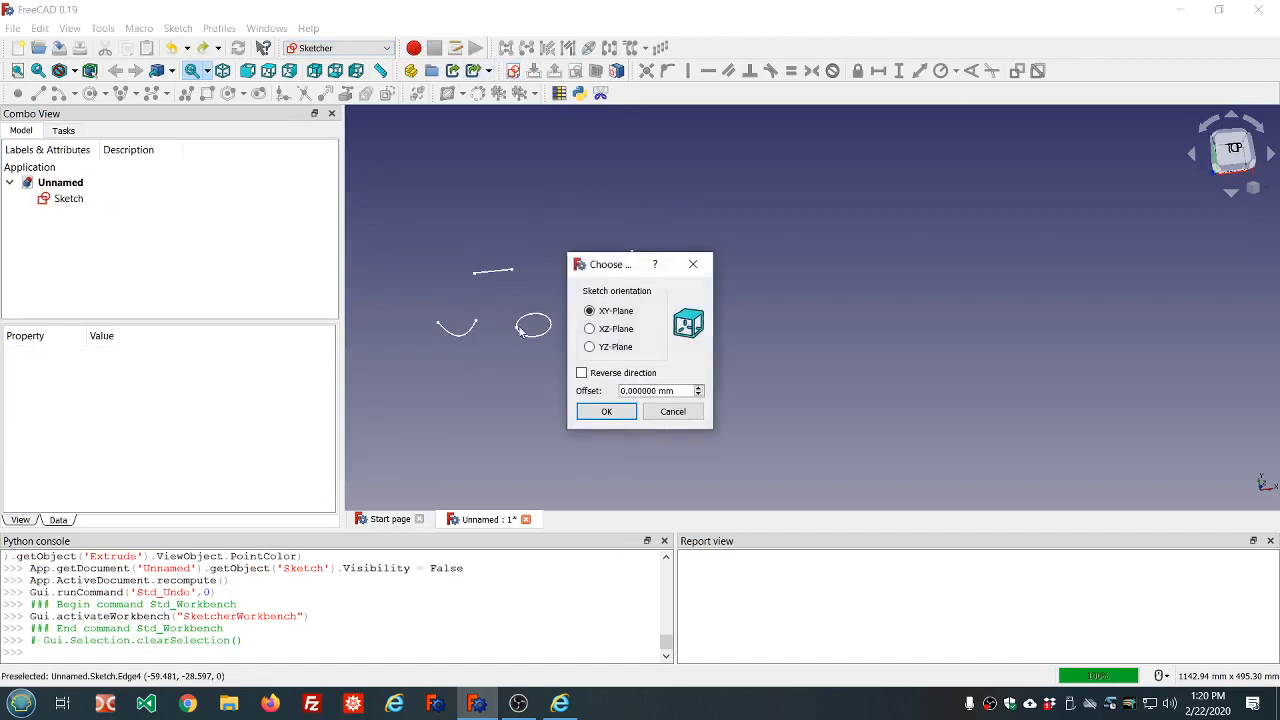
left_click(607, 412)
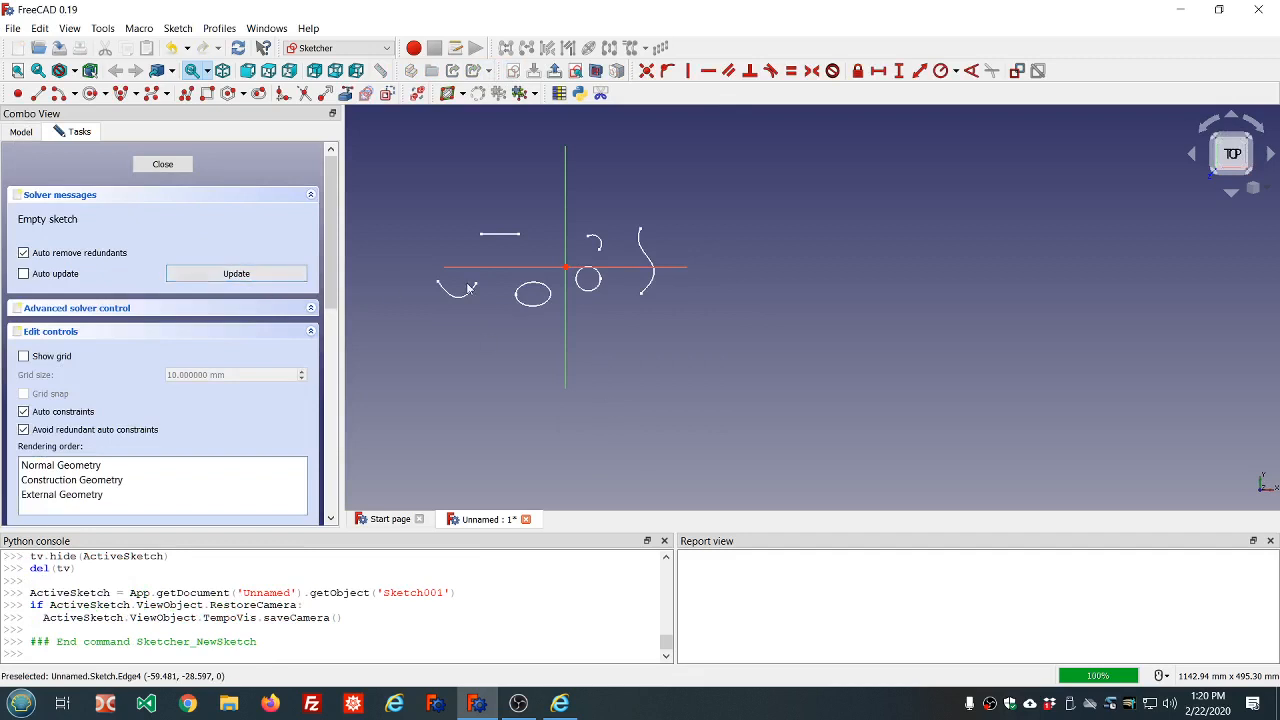
Hide the first sketch and show it again while the new sketch stays in editing.
scroll(513, 311, "up", 2)
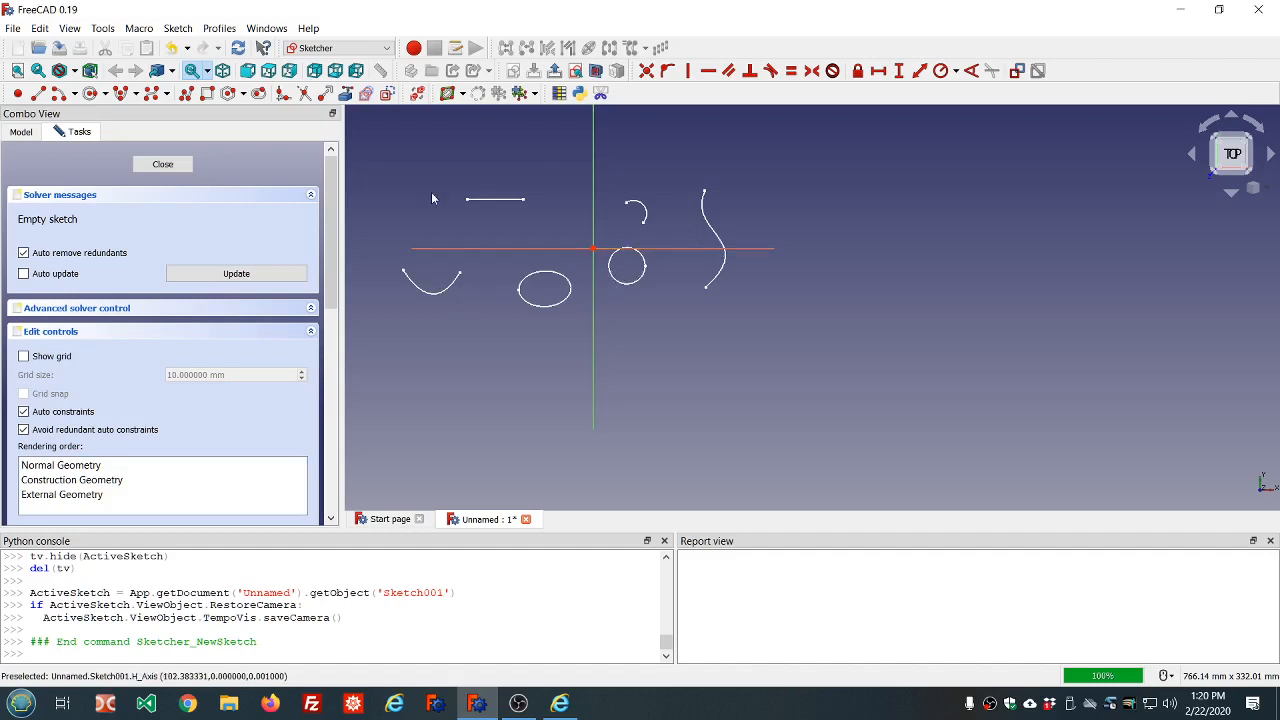
left_click(24, 133)
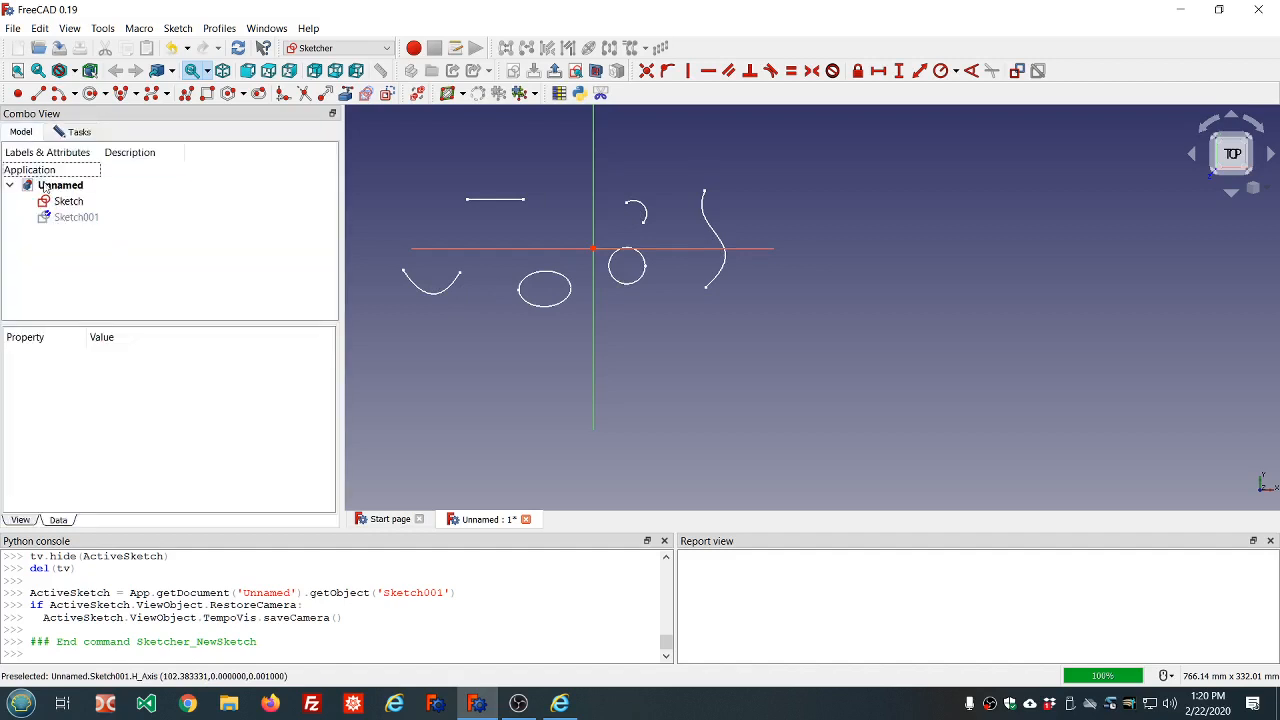
left_click(70, 202)
key("space")
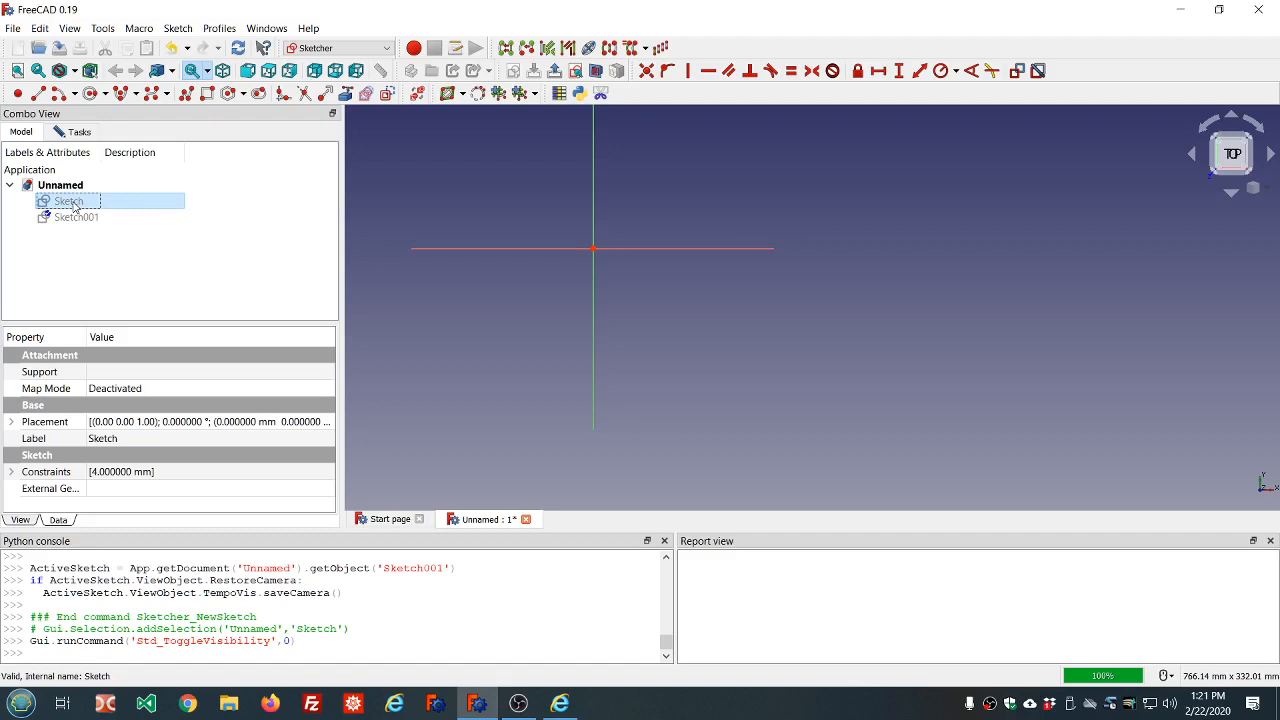
key("space")
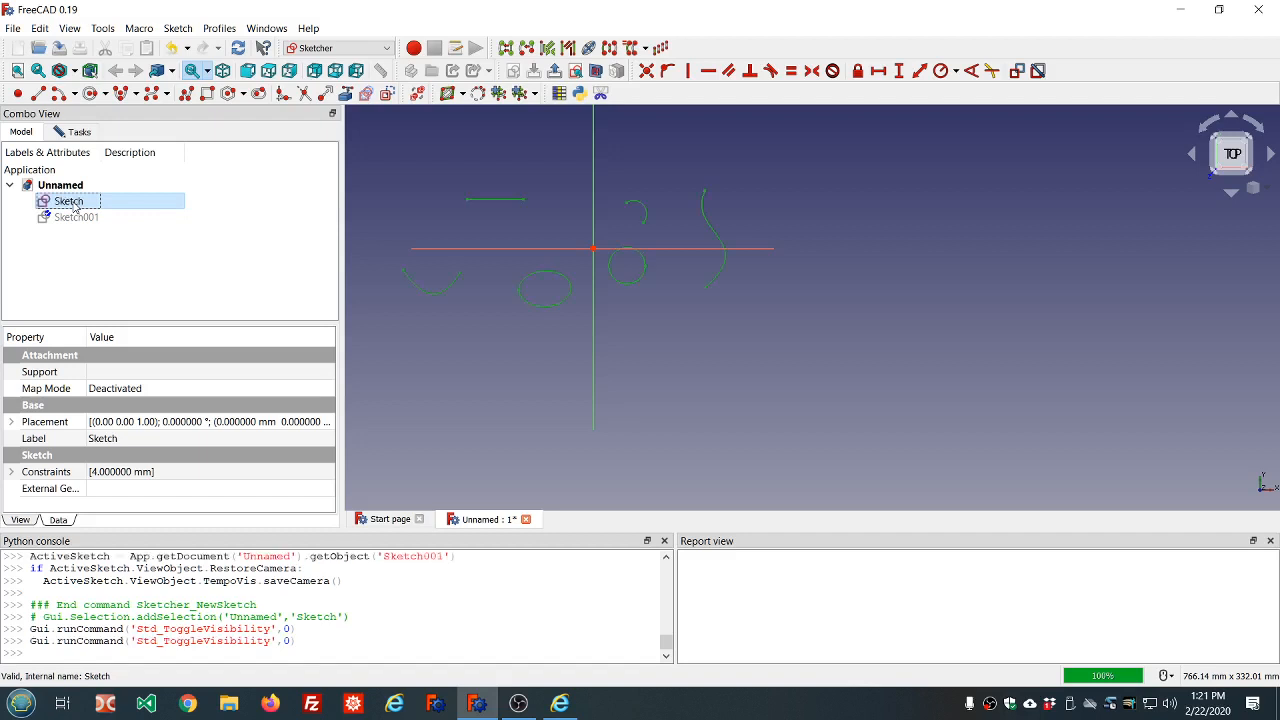
left_click(79, 134)
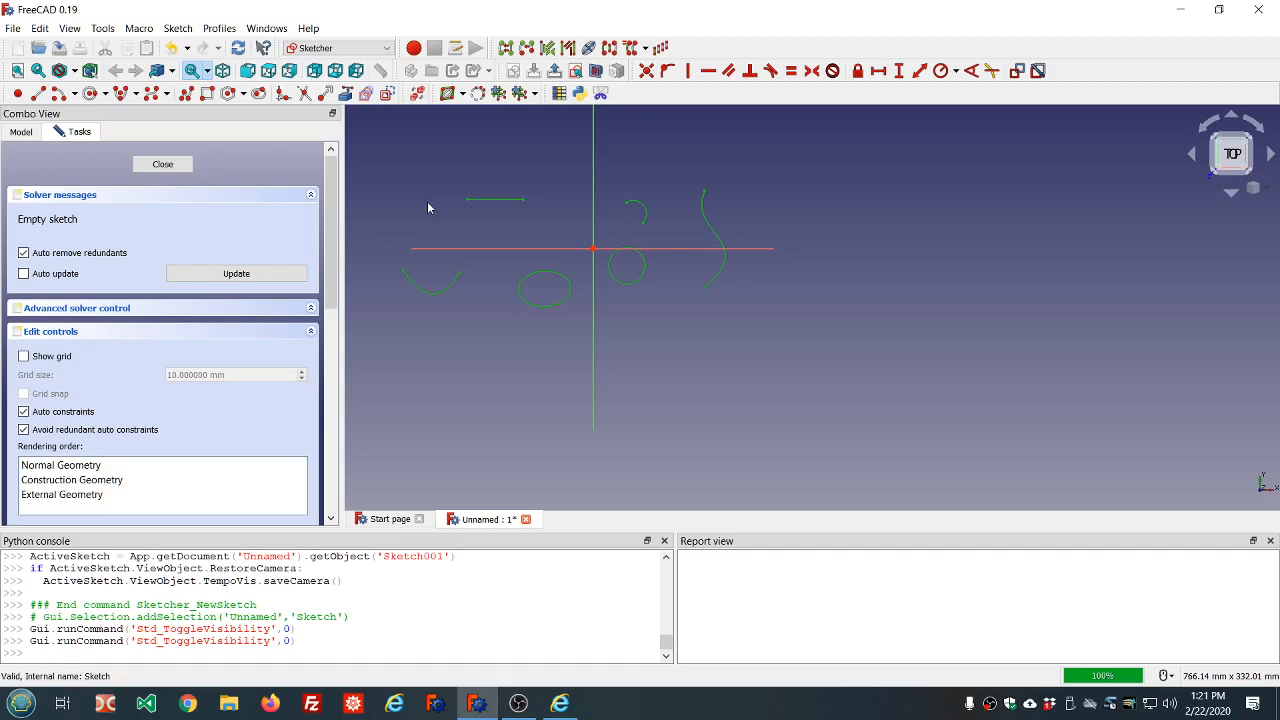
Link the first sketch's B-spline, circle, line, parabolic arc, ellipse and arc as external geometry, and leave the new sketch.
left_click(345, 95)
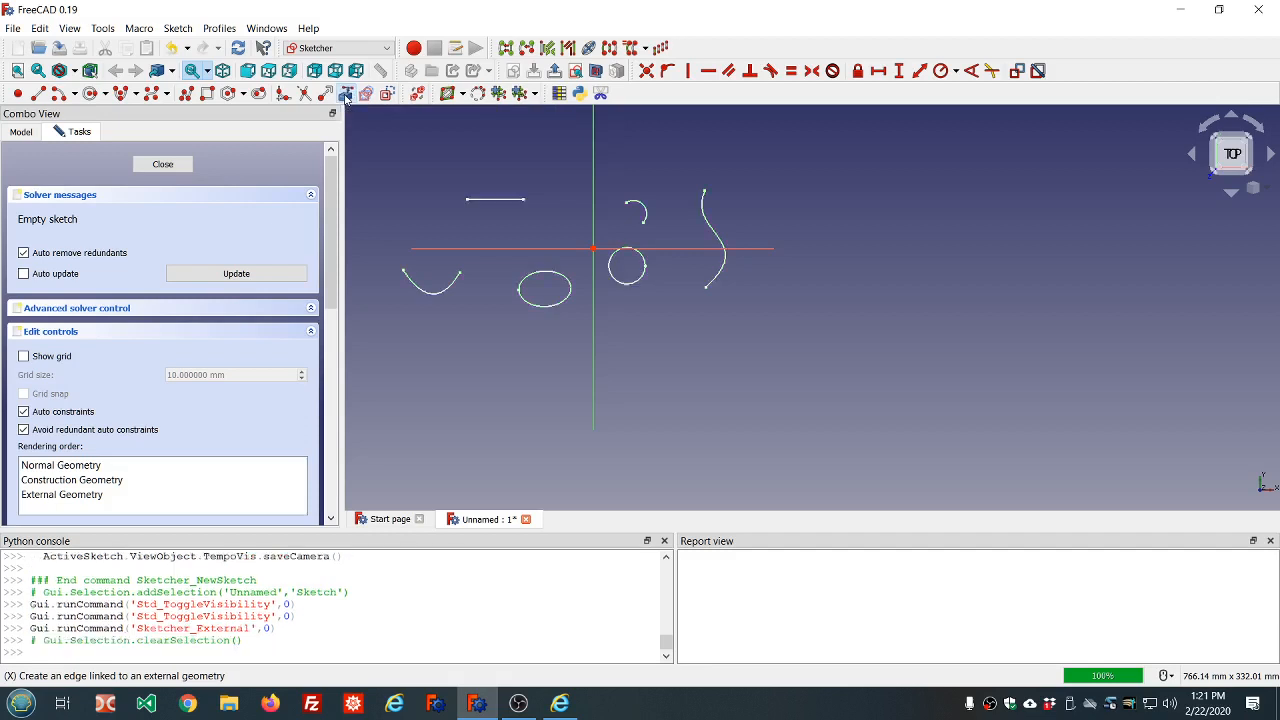
left_click(709, 231)
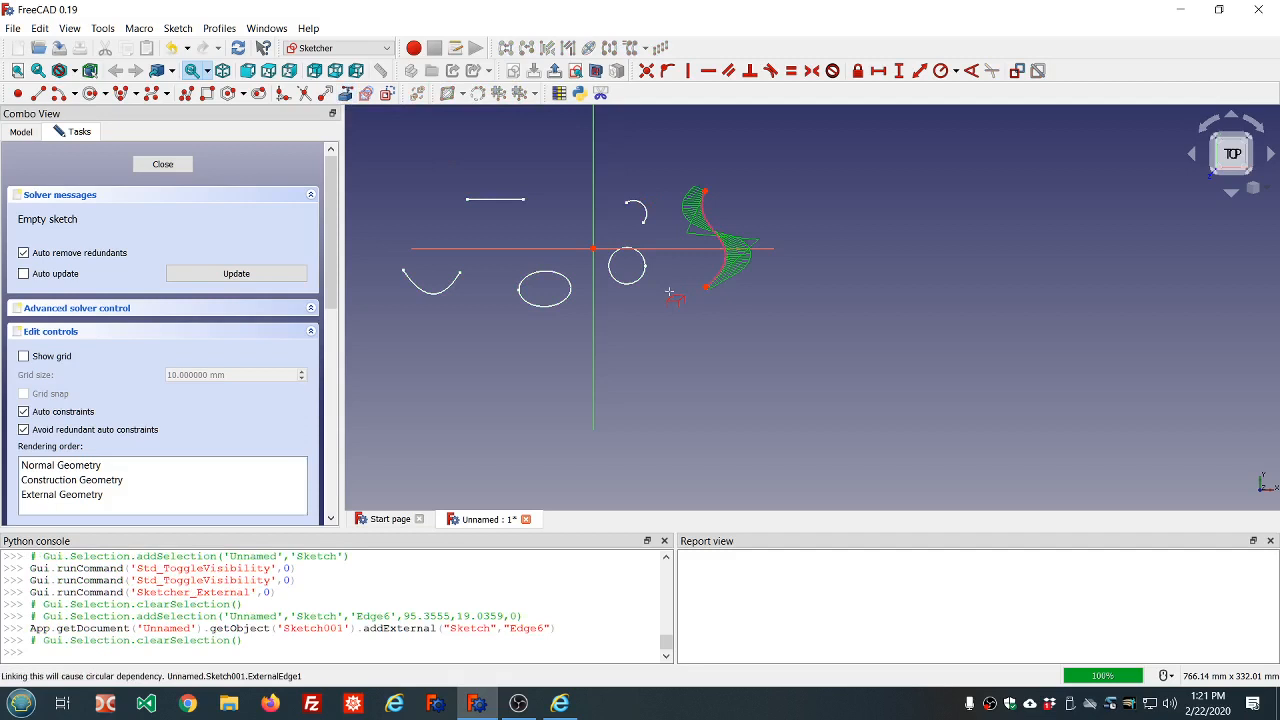
left_click(633, 283)
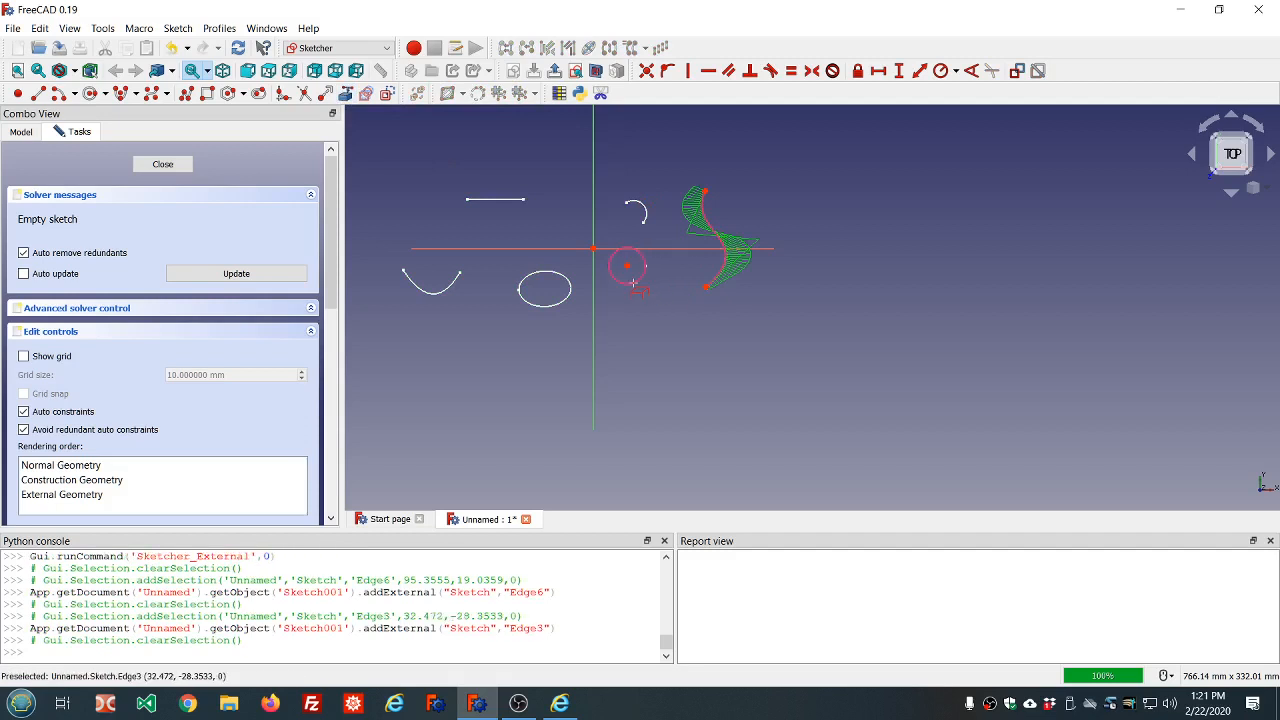
left_click(497, 199)
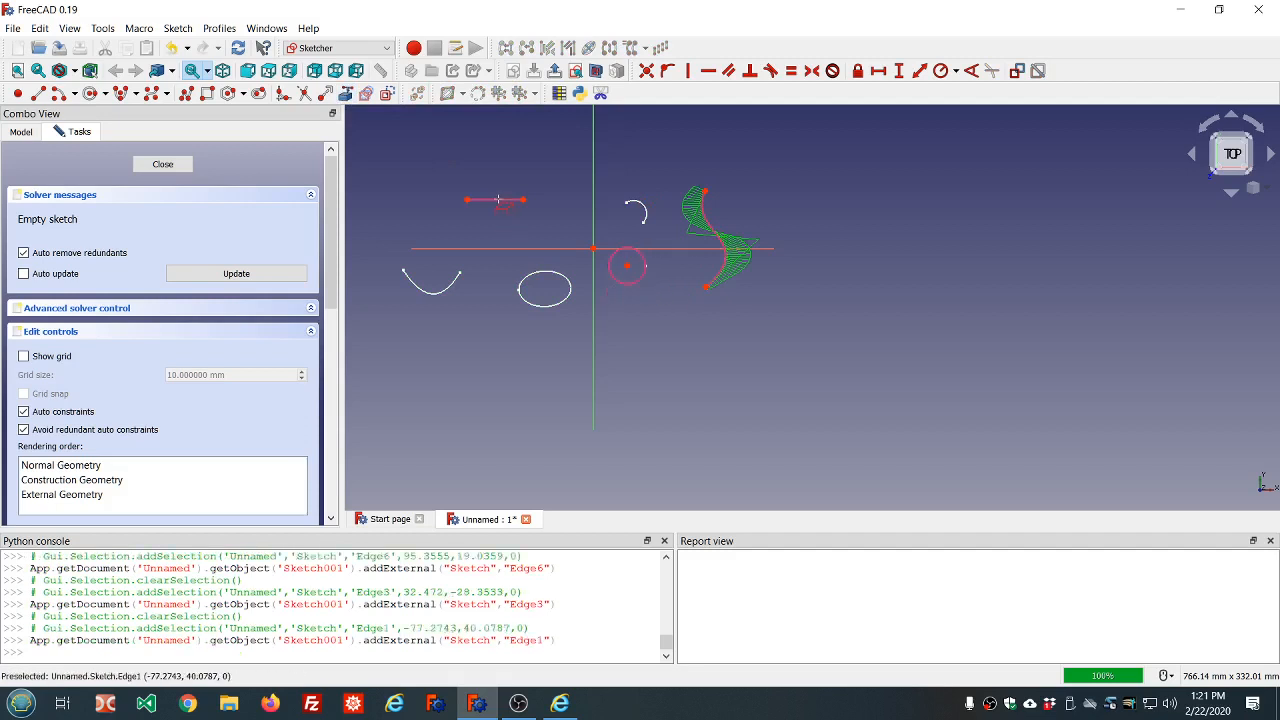
left_click(436, 292)
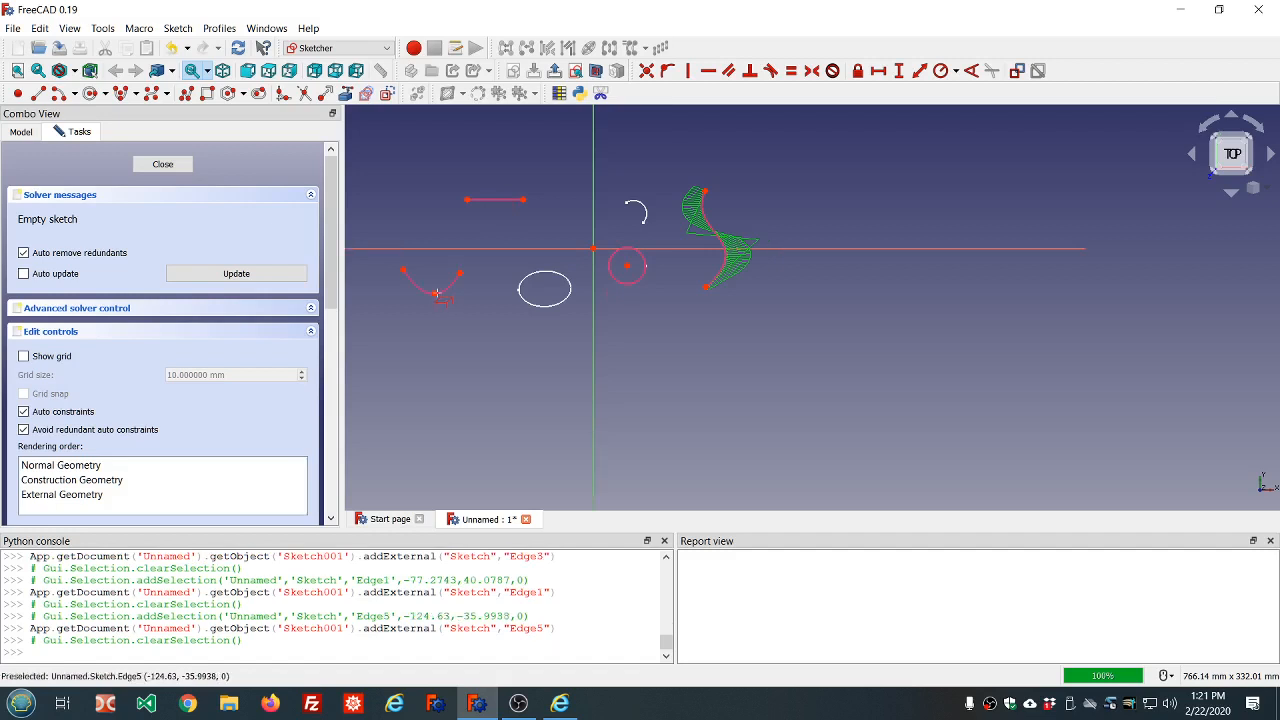
left_click(539, 307)
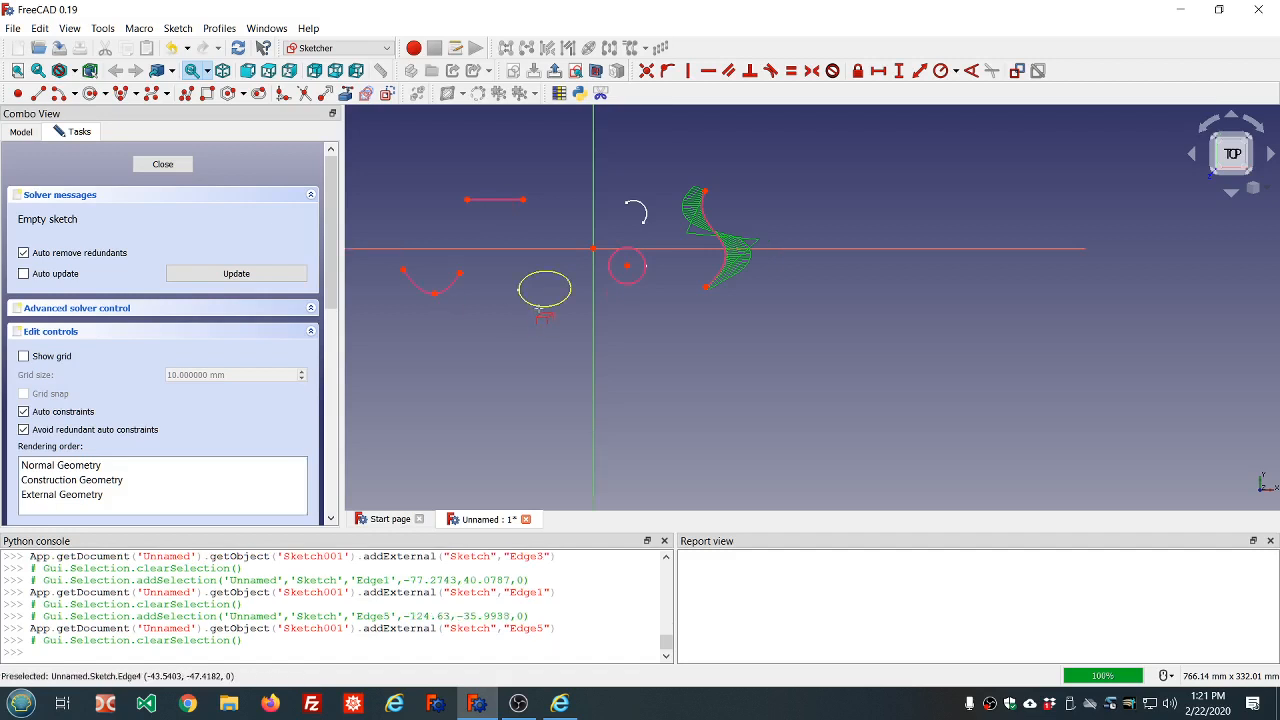
left_click(641, 206)
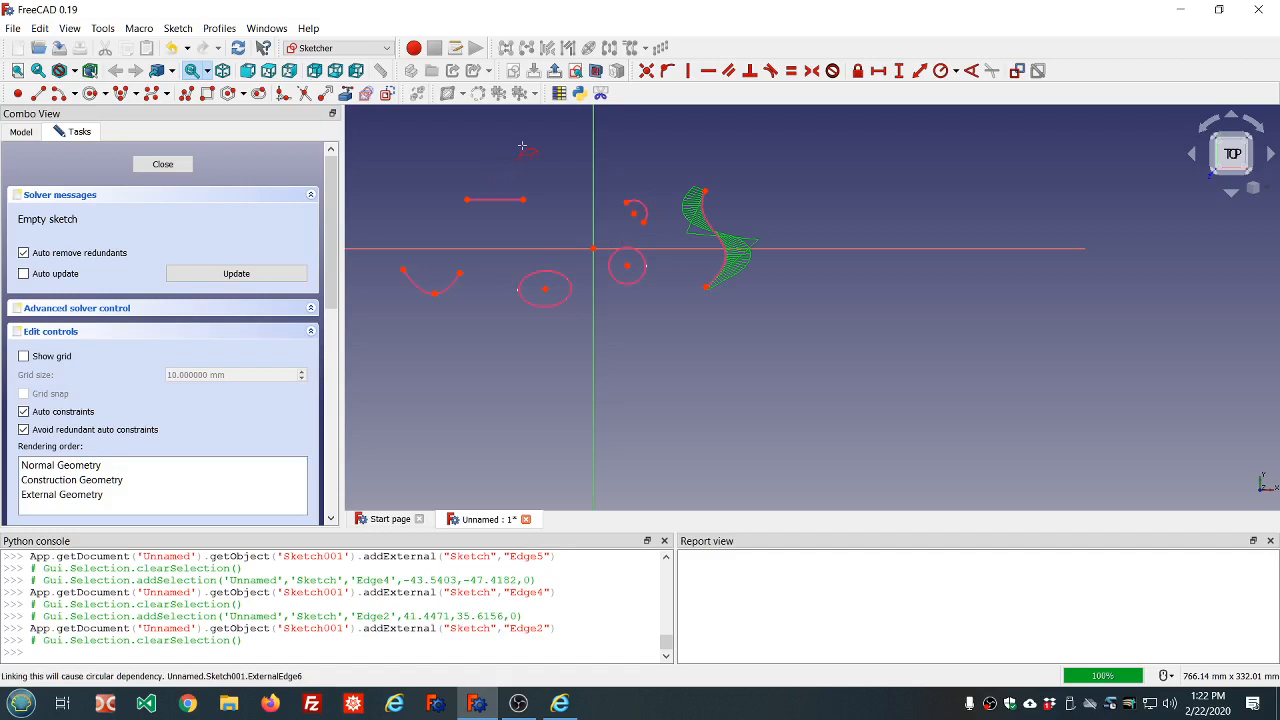
right_click(522, 146)
left_click(166, 166)
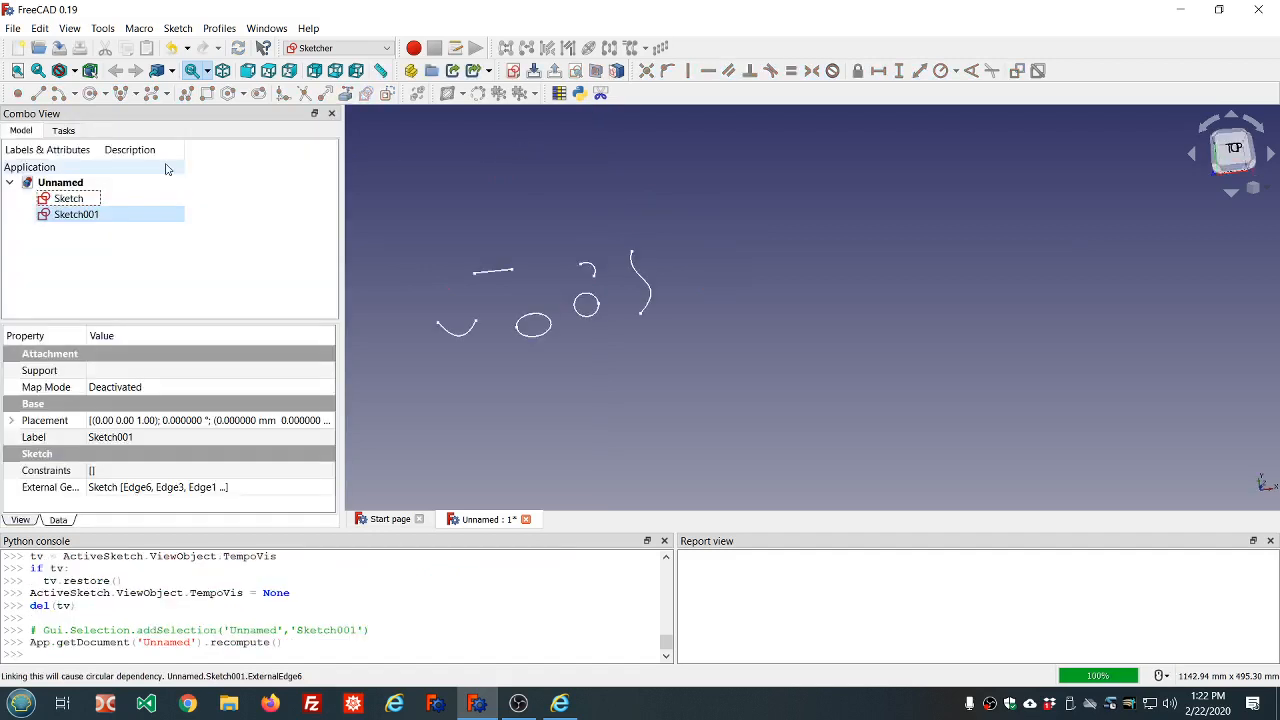
Hide the first sketch and reopen the second sketch for editing.
left_click(60, 198)
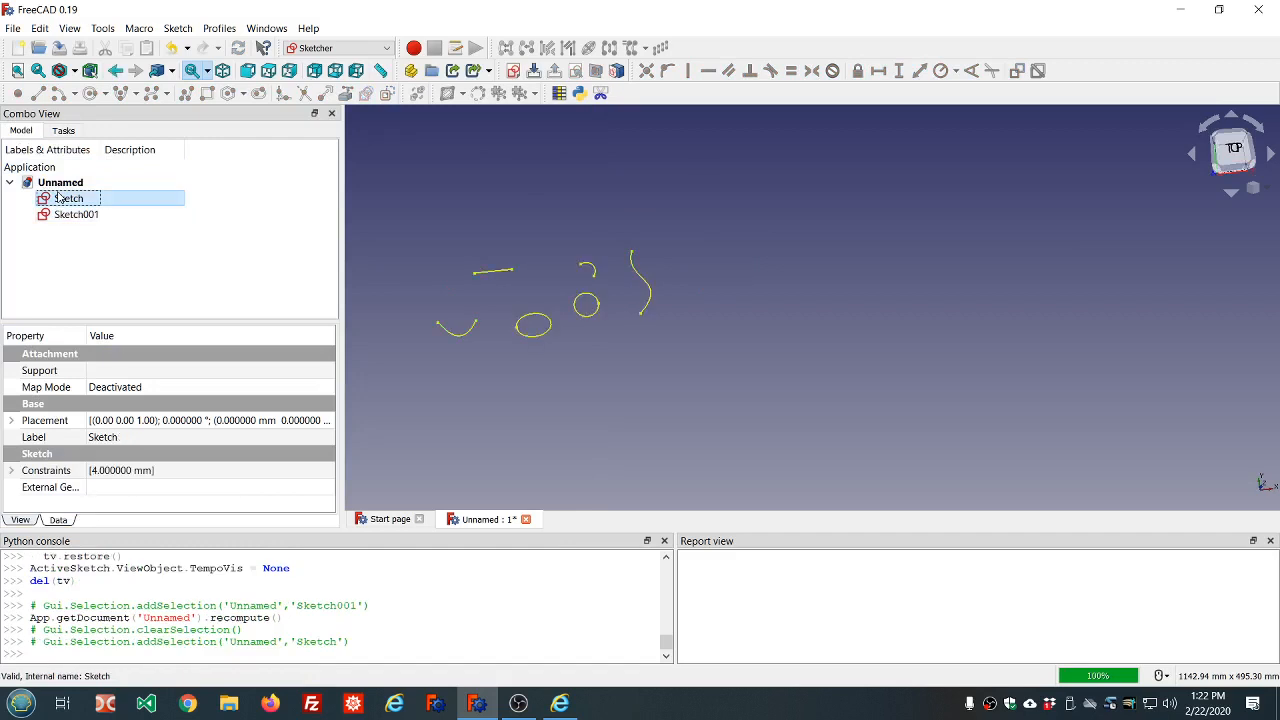
key("space")
double_click(68, 215)
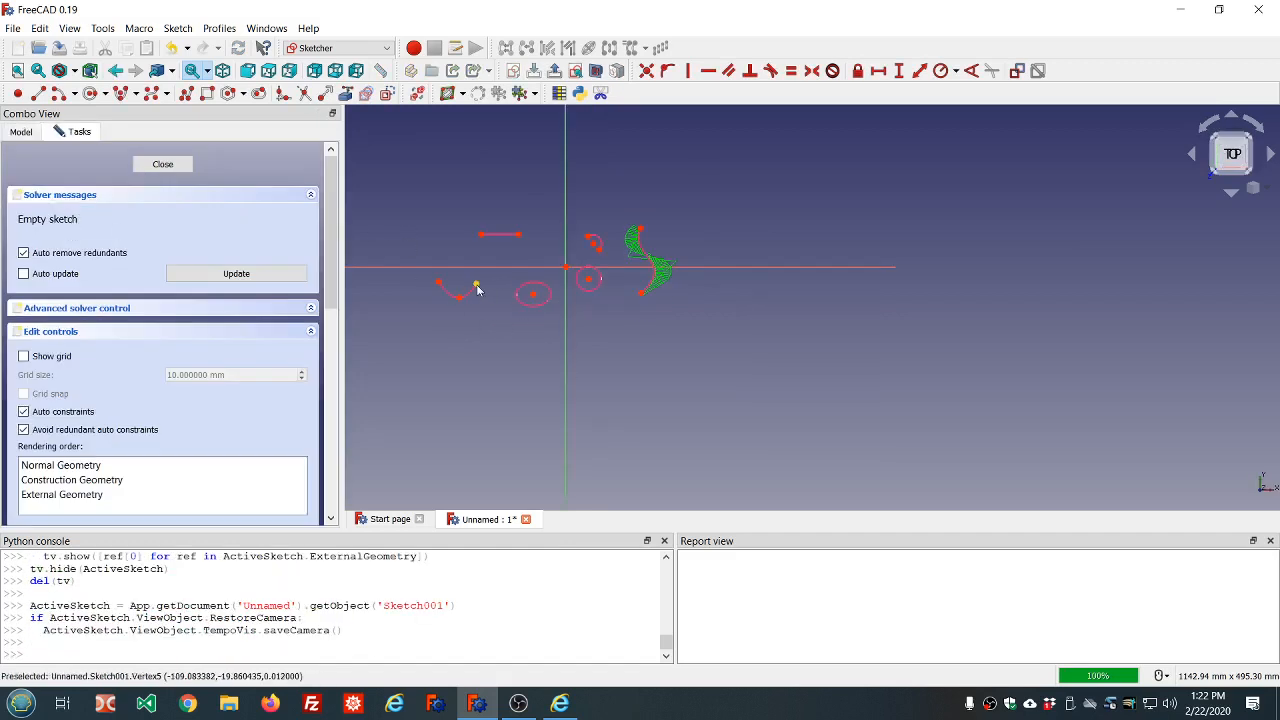
Examine the linked external geometry and the sketch's element list, and leave the sketch.
scroll(477, 298, "up", 2)
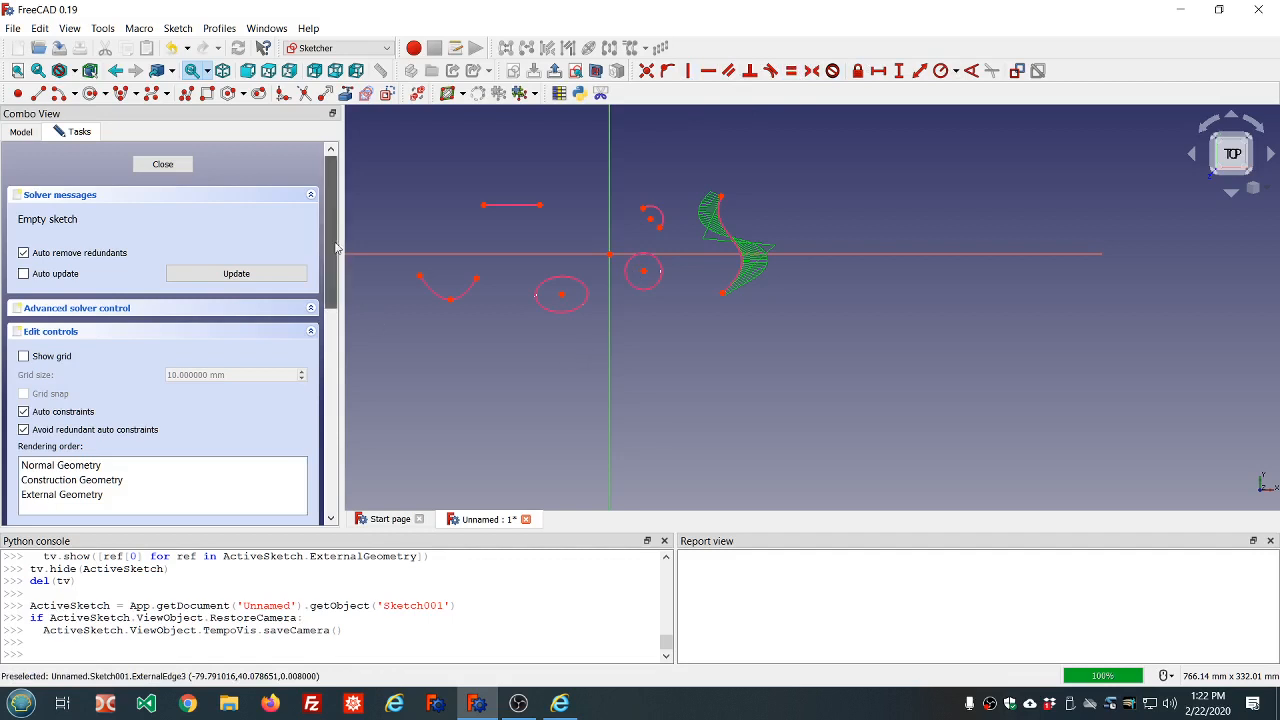
left_click_drag(337, 247, 337, 441)
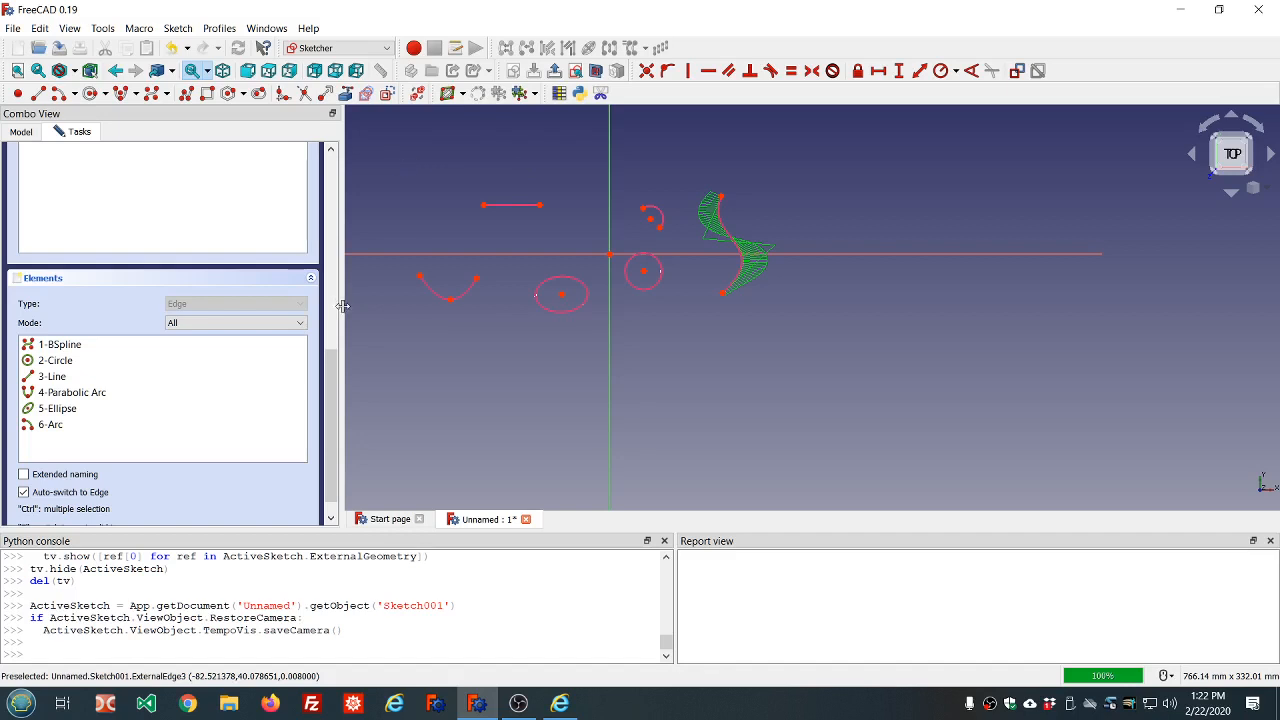
scroll(313, 224, "up", 5)
scroll(313, 224, "up", 2)
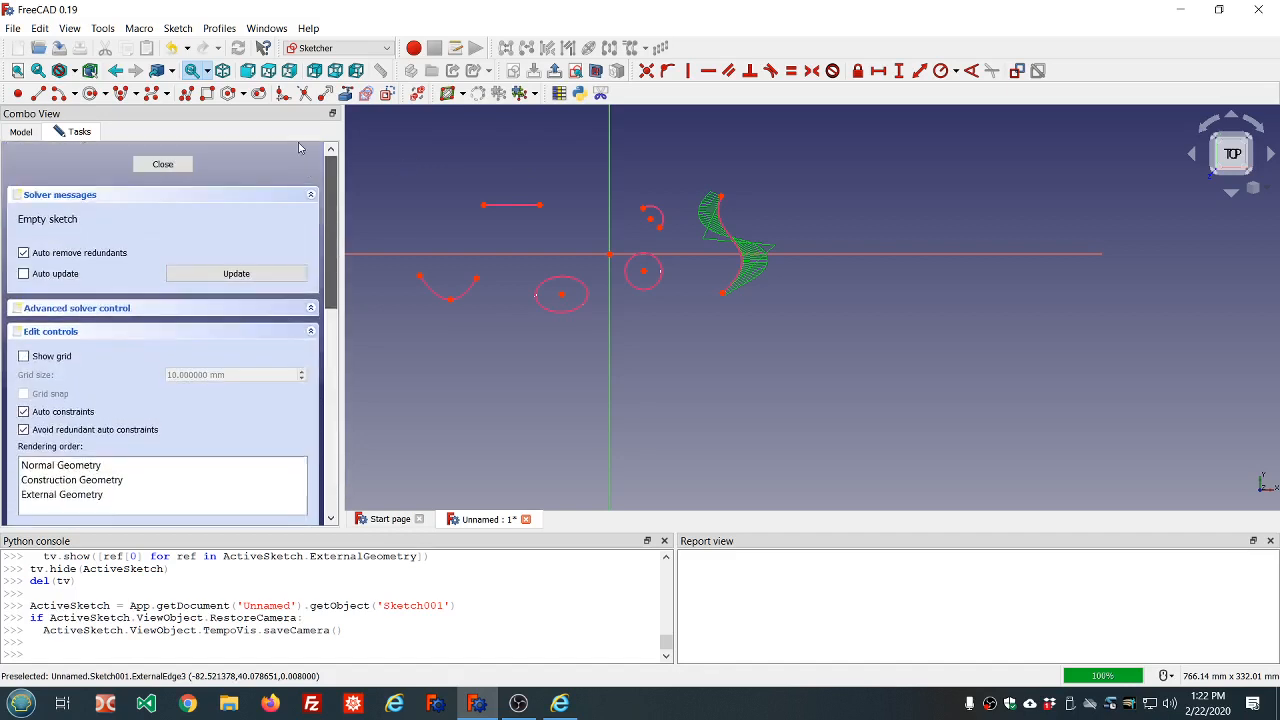
left_click(163, 165)
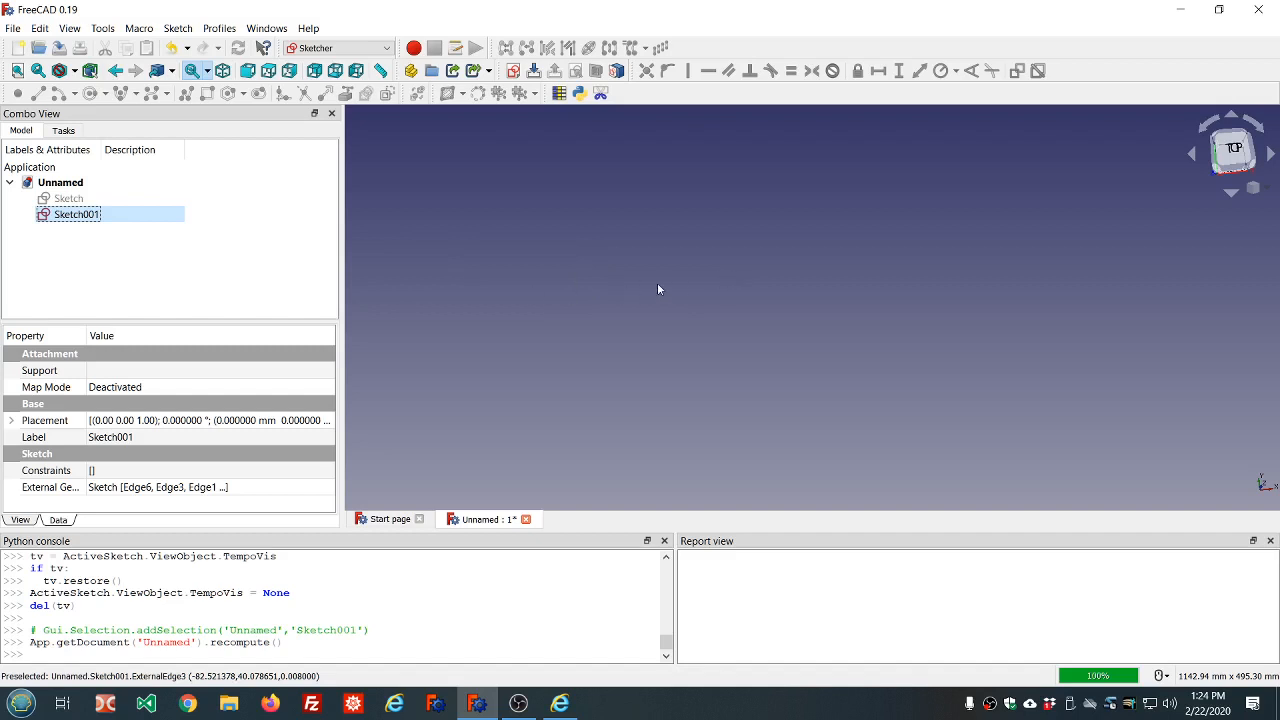
Reopen the first sketch and move its standalone point to about (-139, 72), above the parabolic arc.
double_click(70, 199)
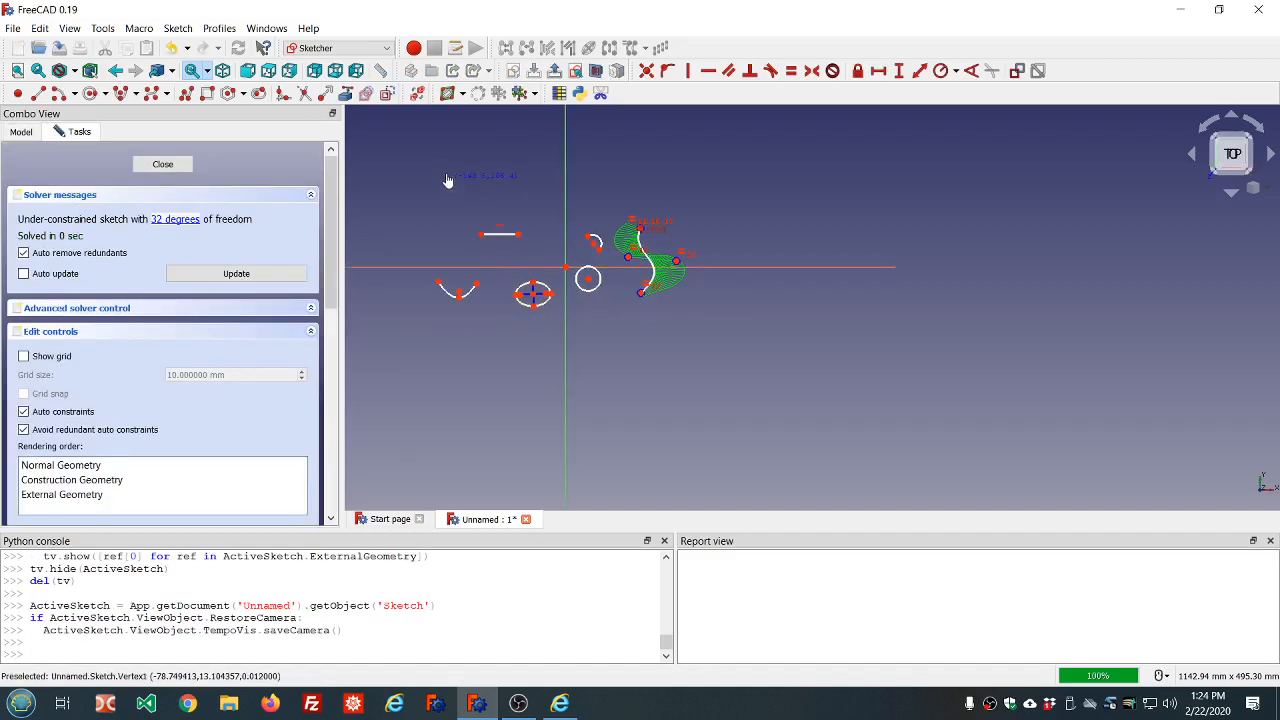
left_click_drag(446, 174, 498, 190)
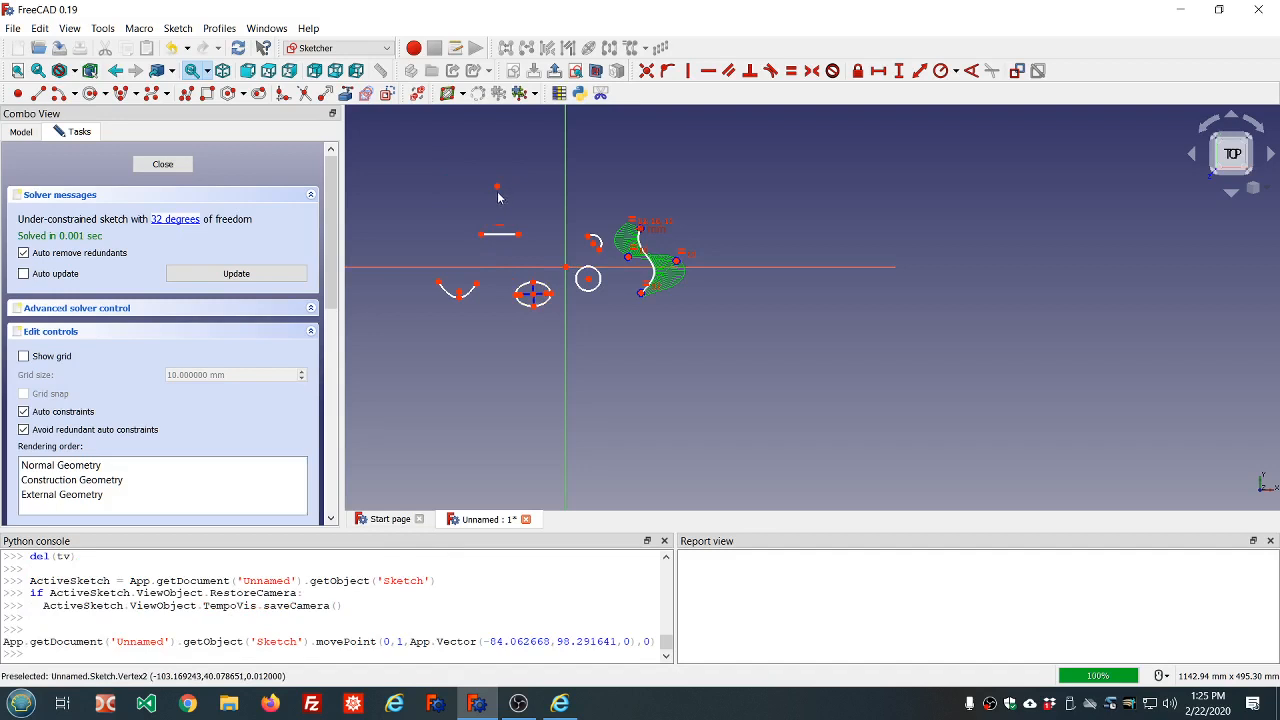
left_click_drag(498, 195, 451, 210)
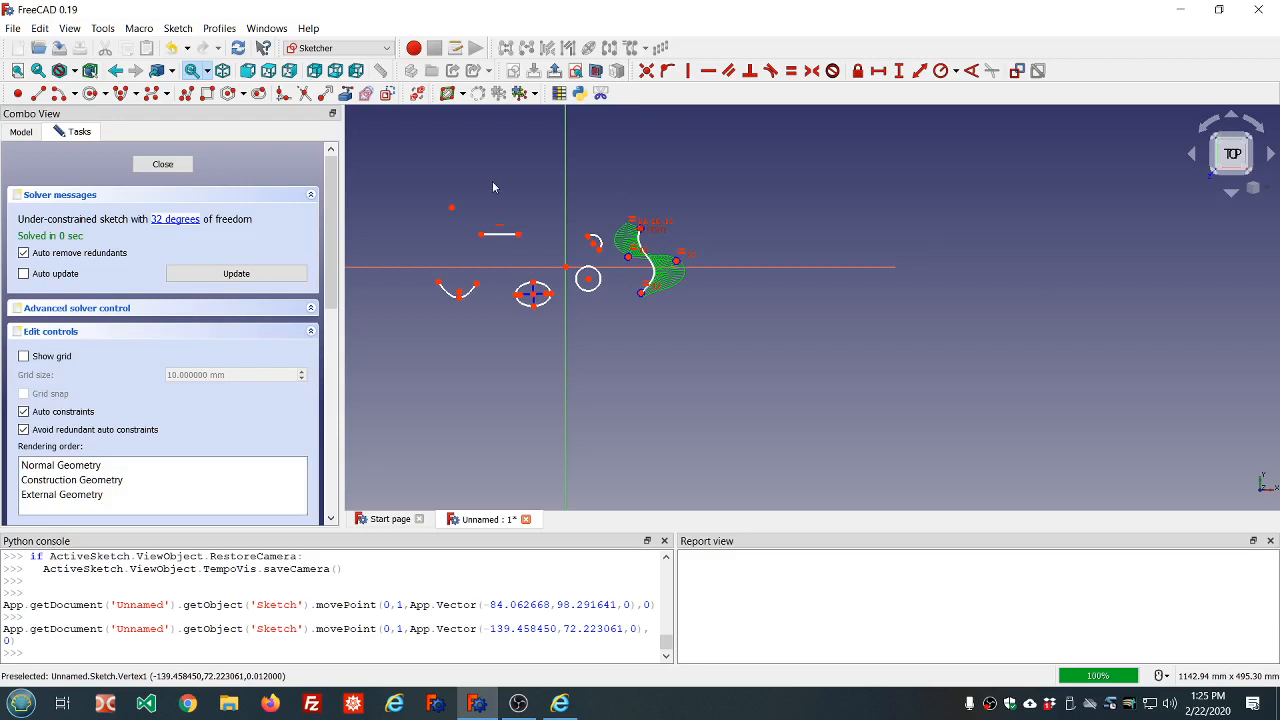
Place six more standalone points scattered around the existing curves of the first sketch, and leave the sketch.
left_click(18, 93)
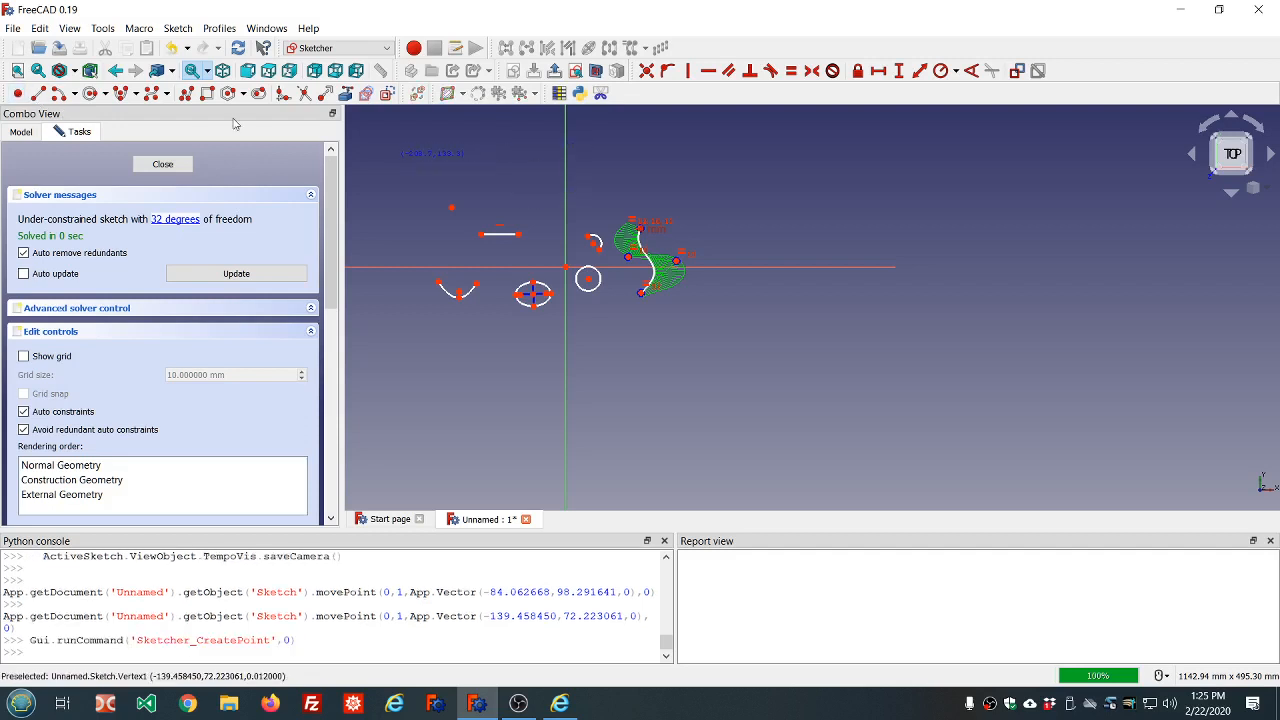
left_click(525, 198)
left_click(637, 194)
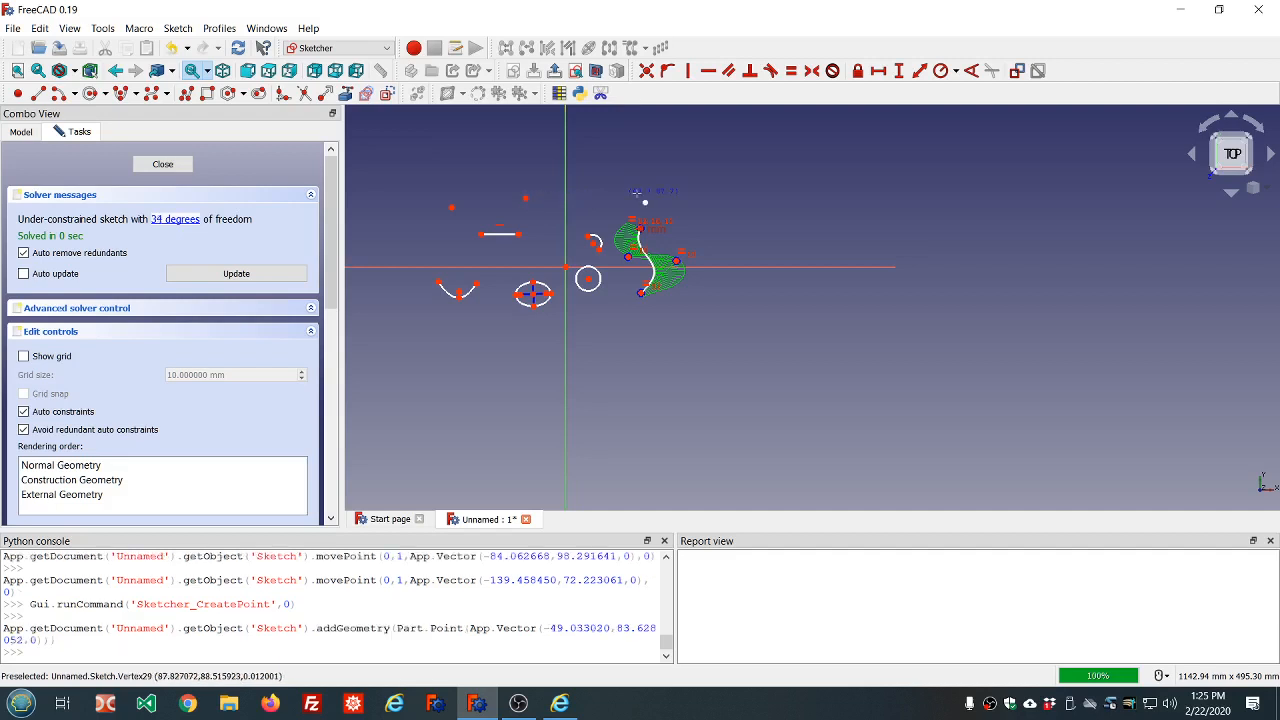
left_click(740, 237)
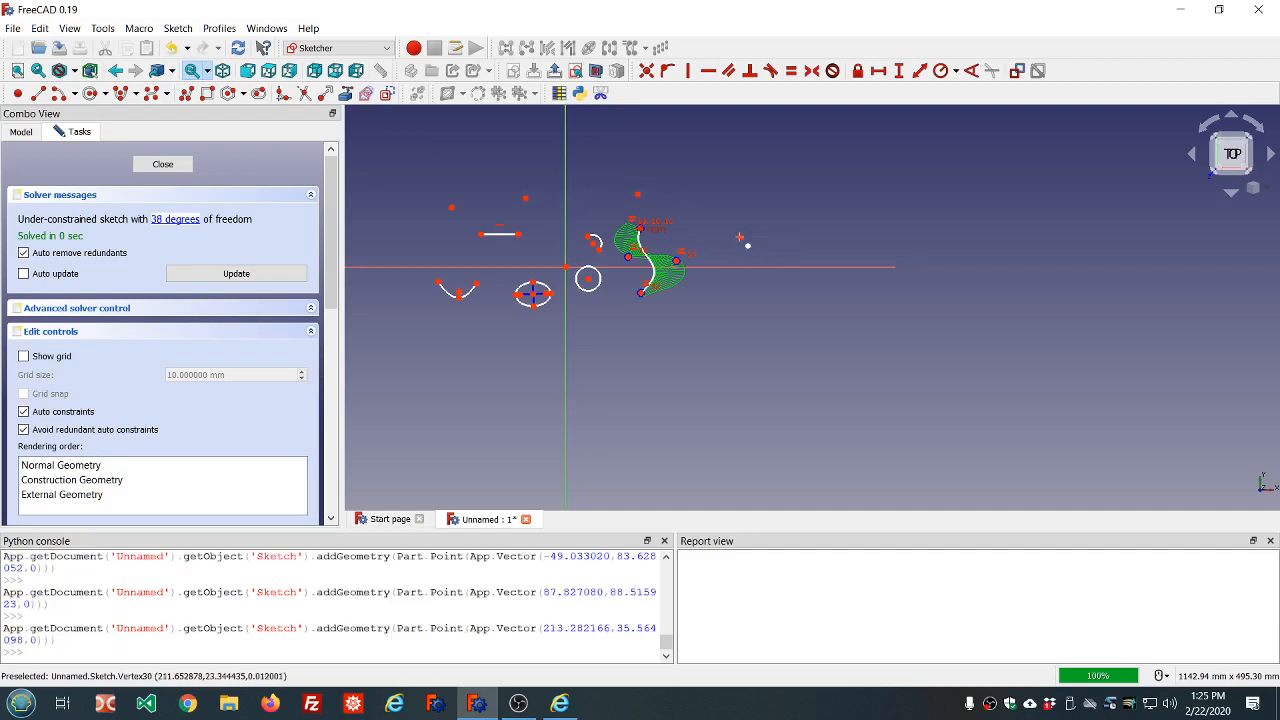
left_click(709, 315)
left_click(612, 313)
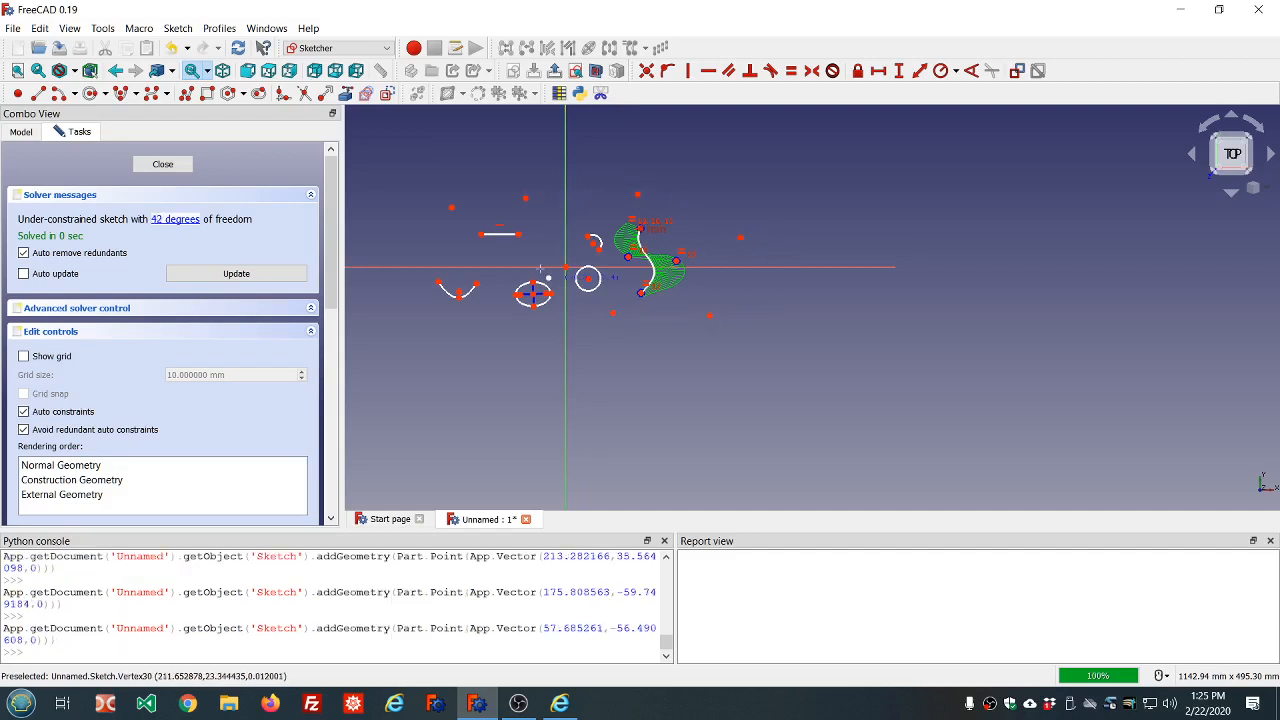
left_click(491, 285)
left_click(150, 165)
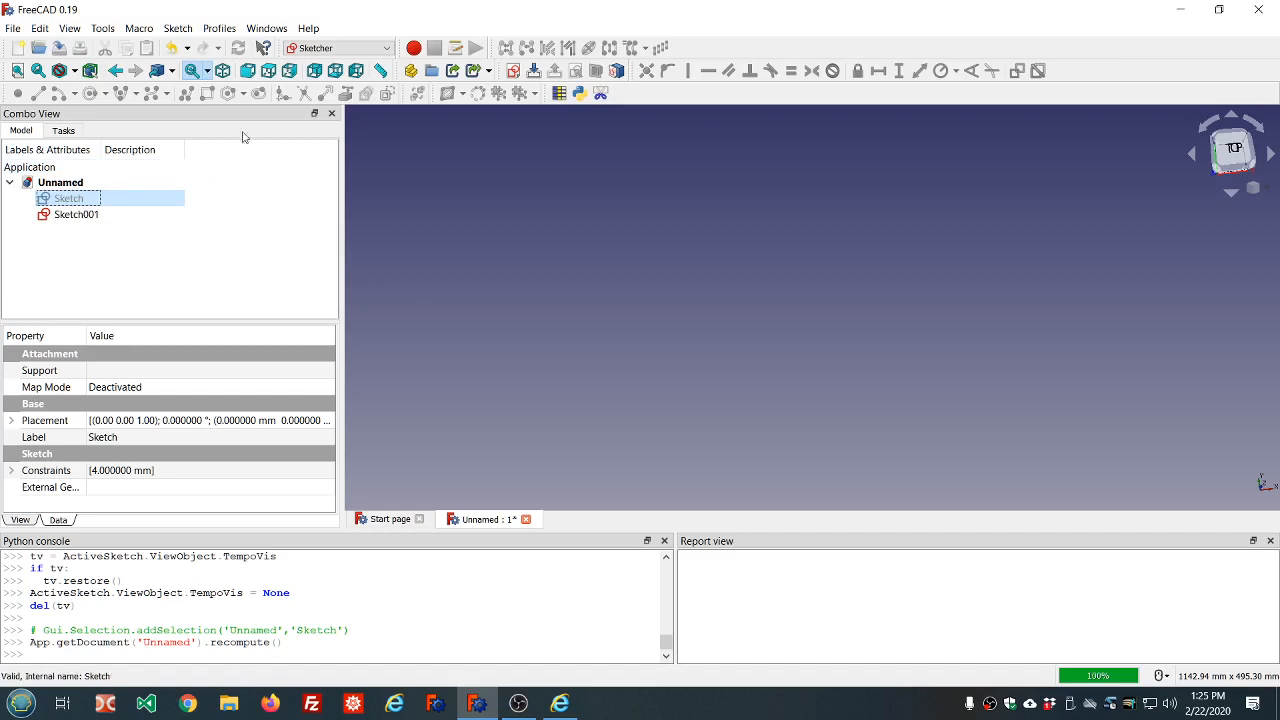
Switch to the Part workbench, create a sphere and set its radius to 1 mm.
left_click(385, 50)
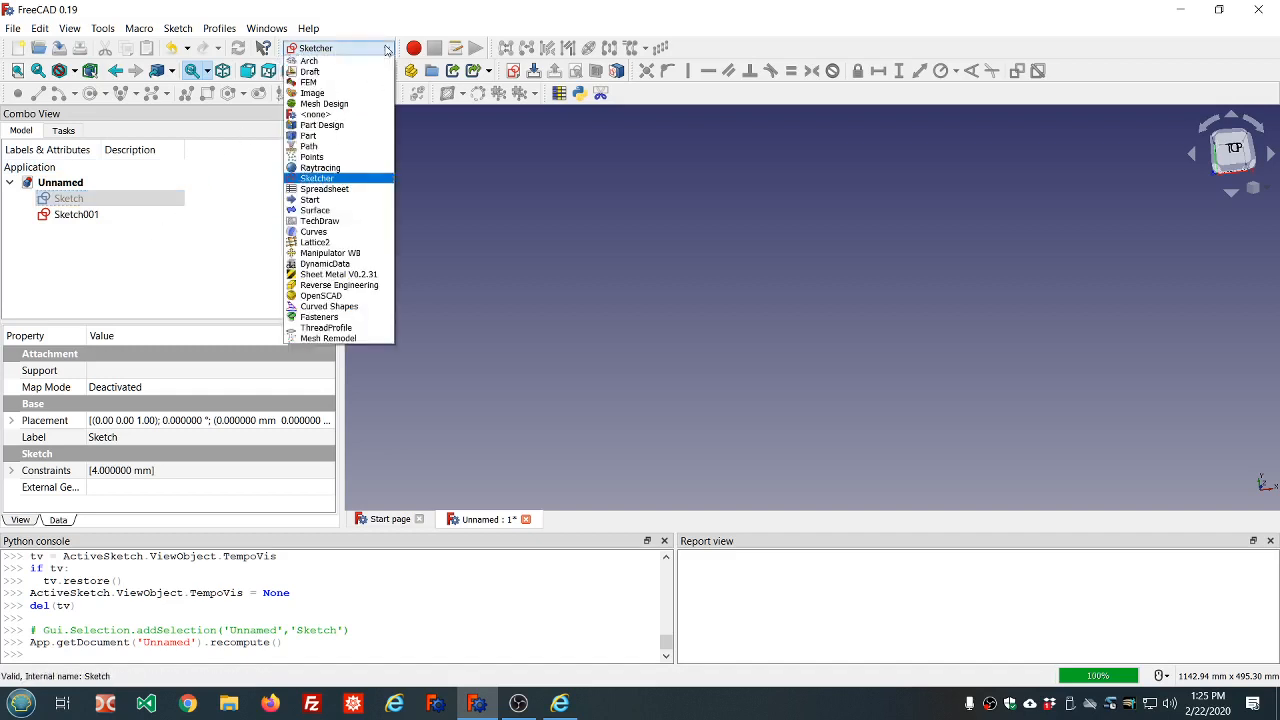
left_click(310, 135)
left_click(485, 71)
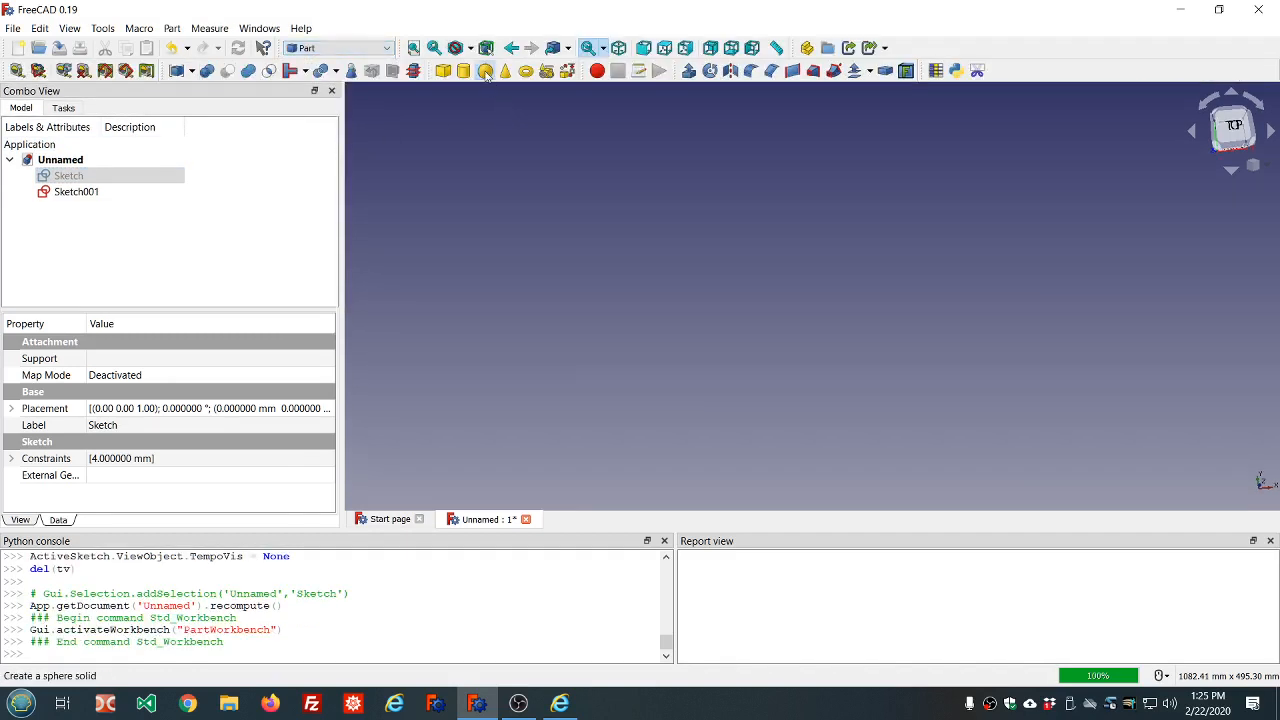
left_click(43, 210)
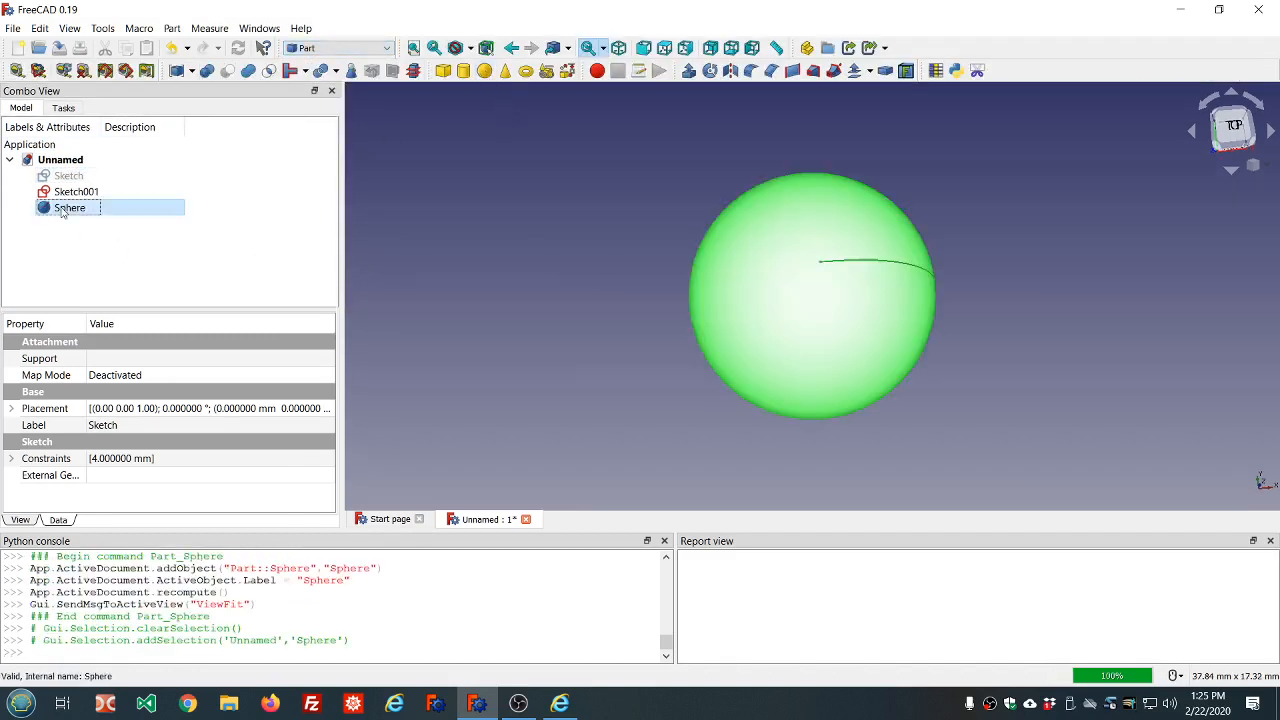
left_click(216, 462)
scroll(216, 462, "down", 20)
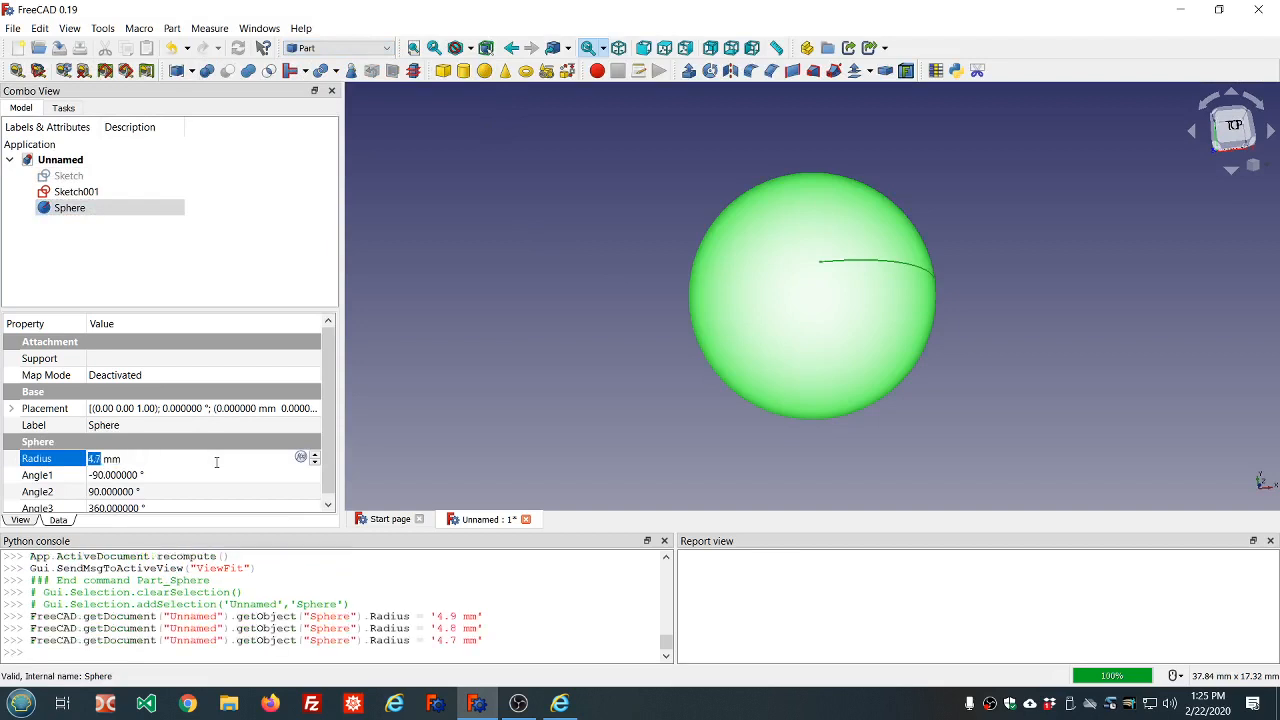
scroll(216, 462, "down", 13)
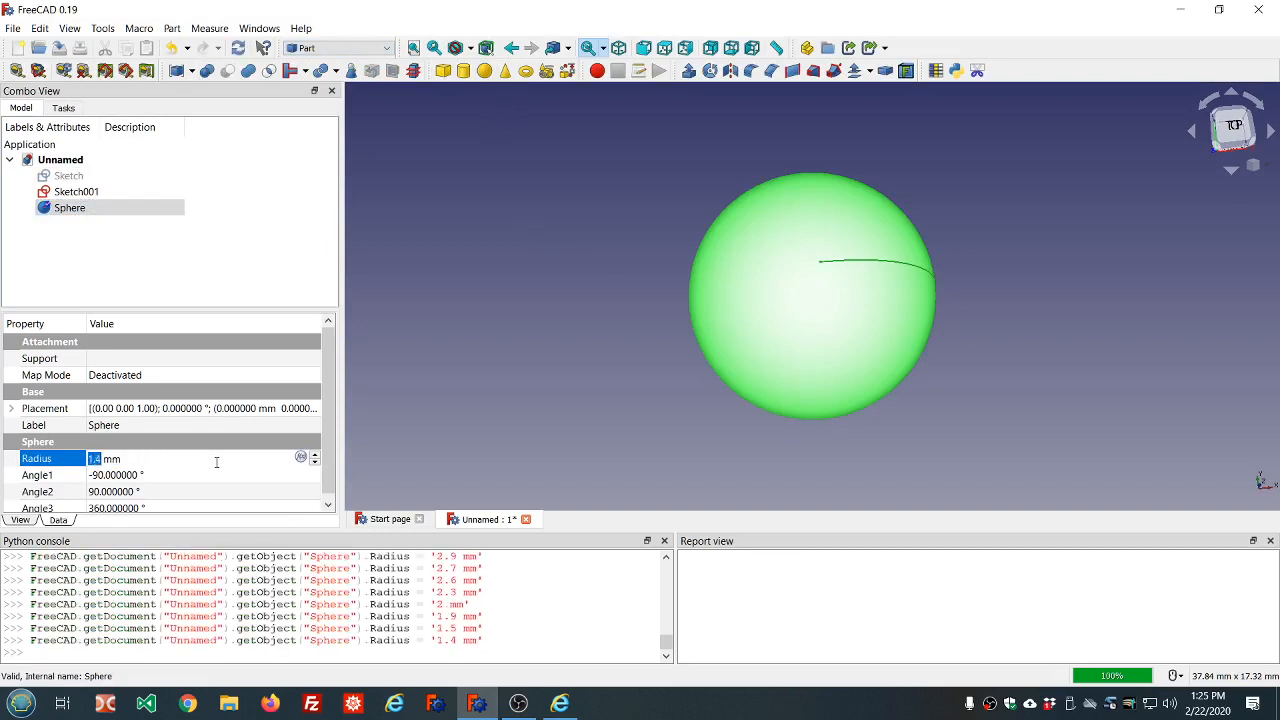
scroll(216, 462, "down", 4)
left_click(497, 223)
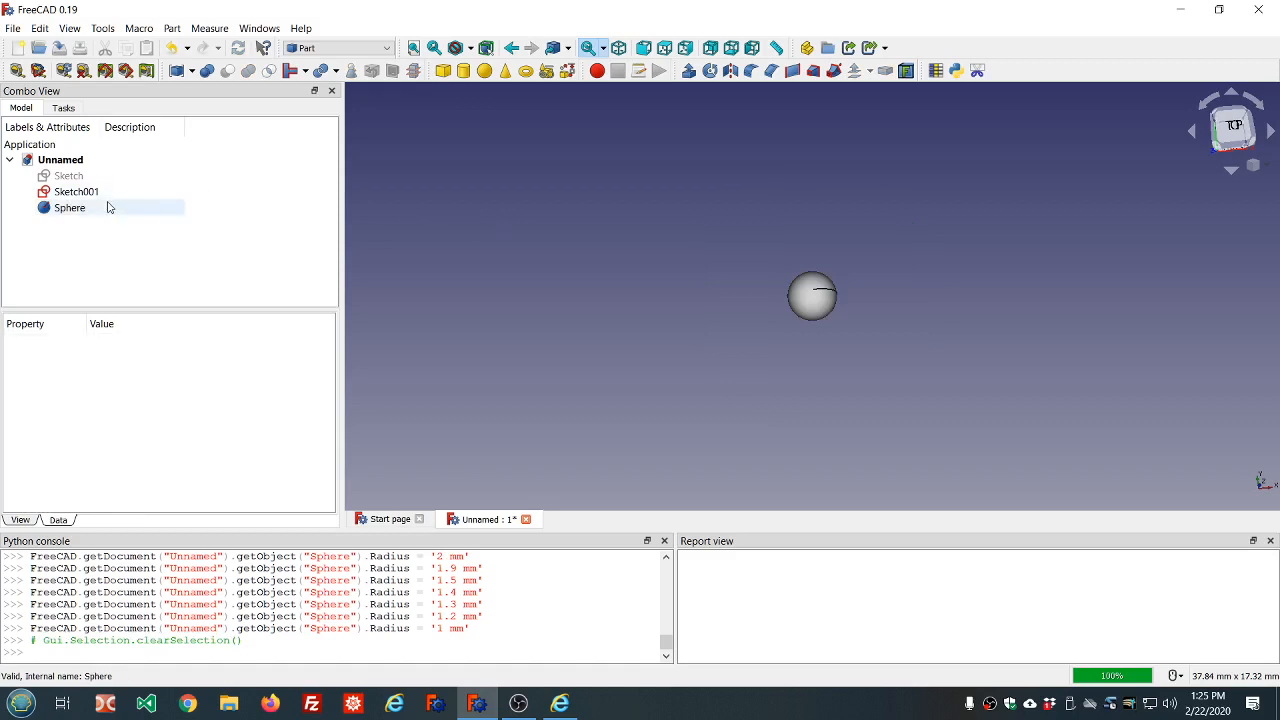
Switch to the Draft workbench and create a point array of the sphere on the first sketch's points, fitting everything in view.
left_click(388, 48)
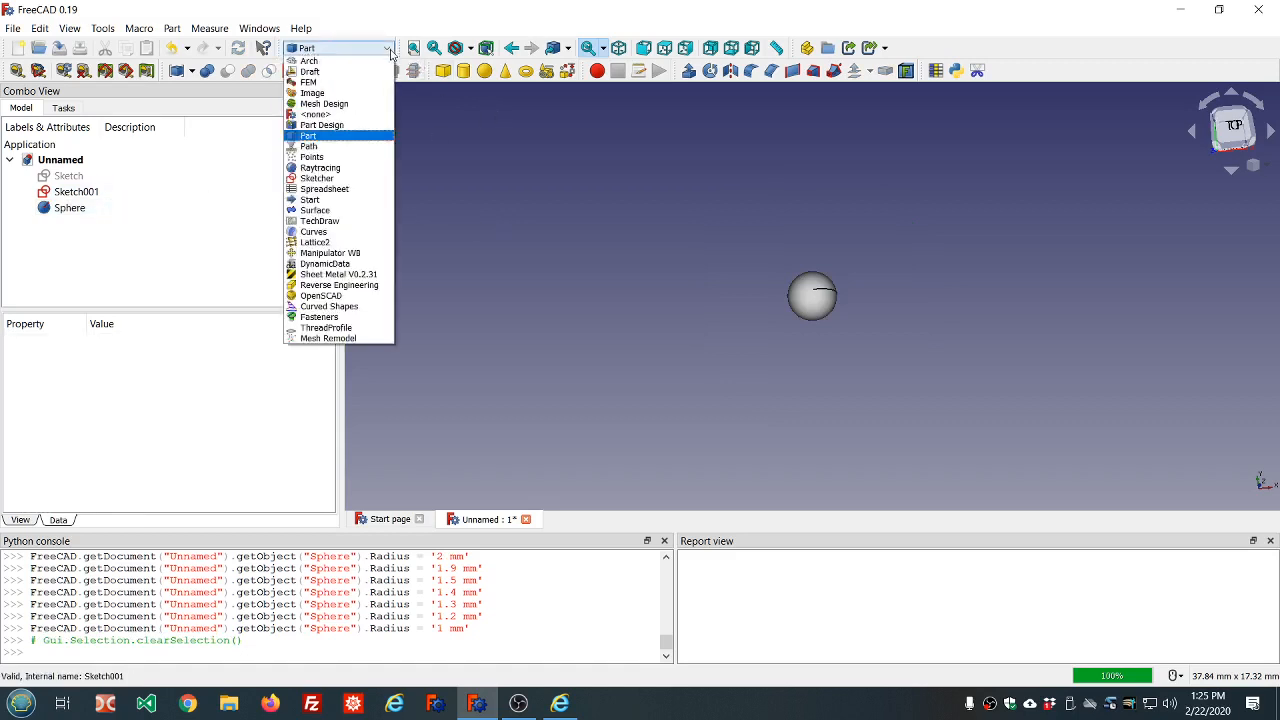
left_click(343, 74)
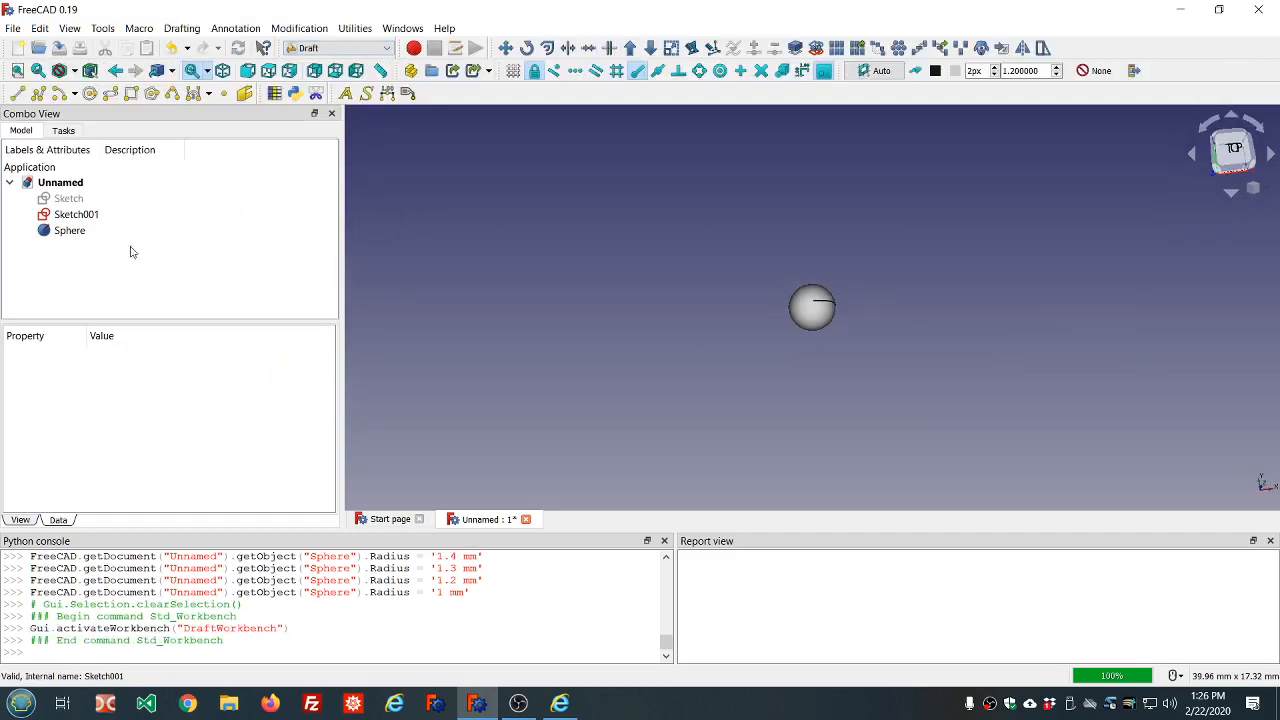
left_click(78, 233)
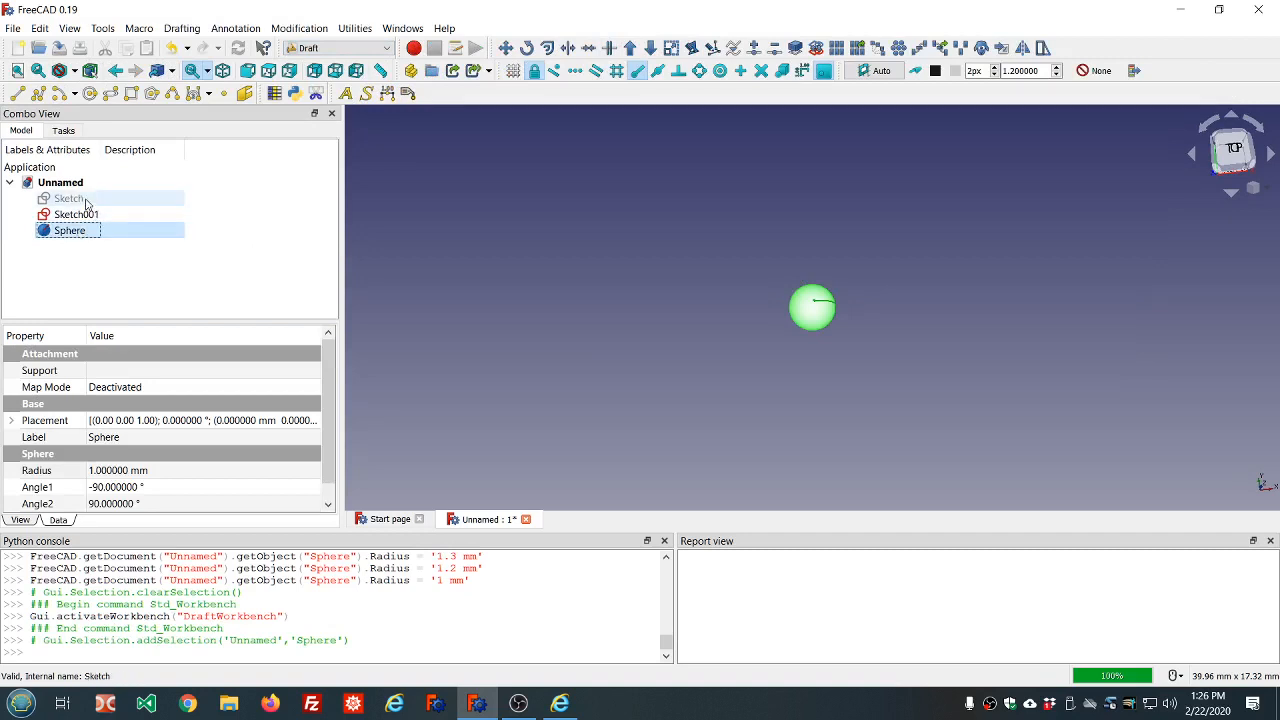
left_click(86, 202, "ctrl")
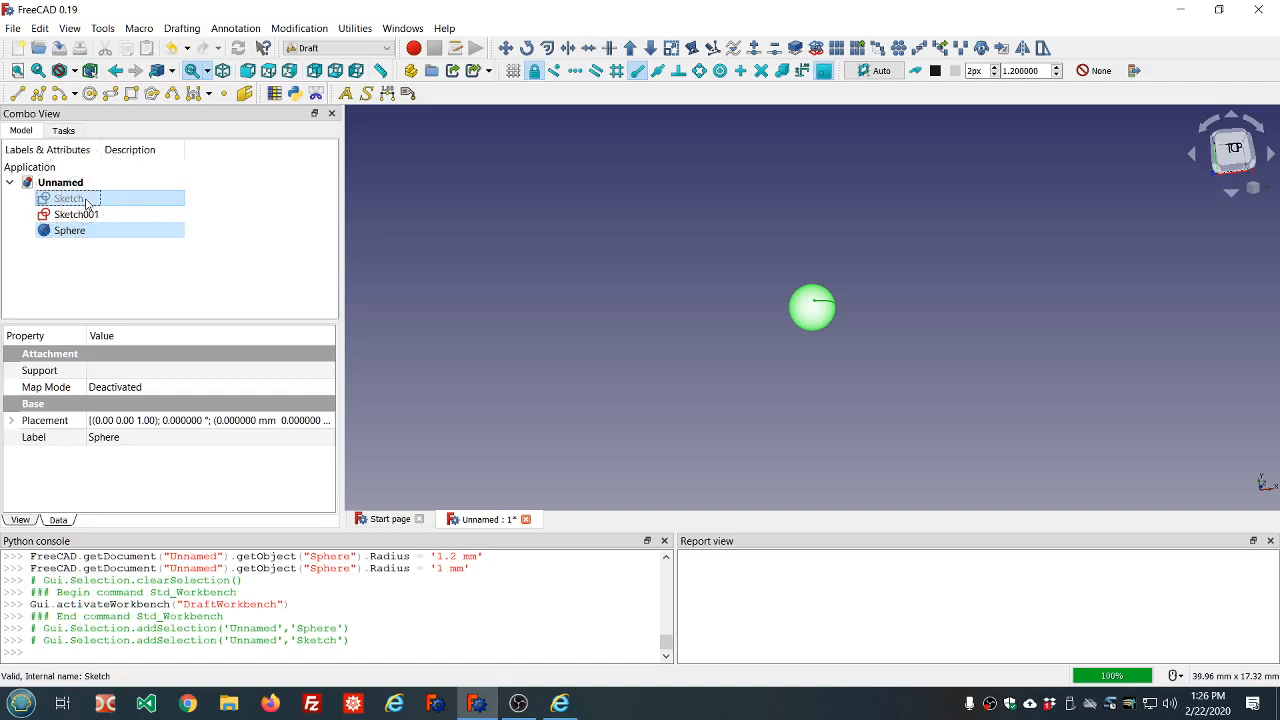
left_click(961, 52)
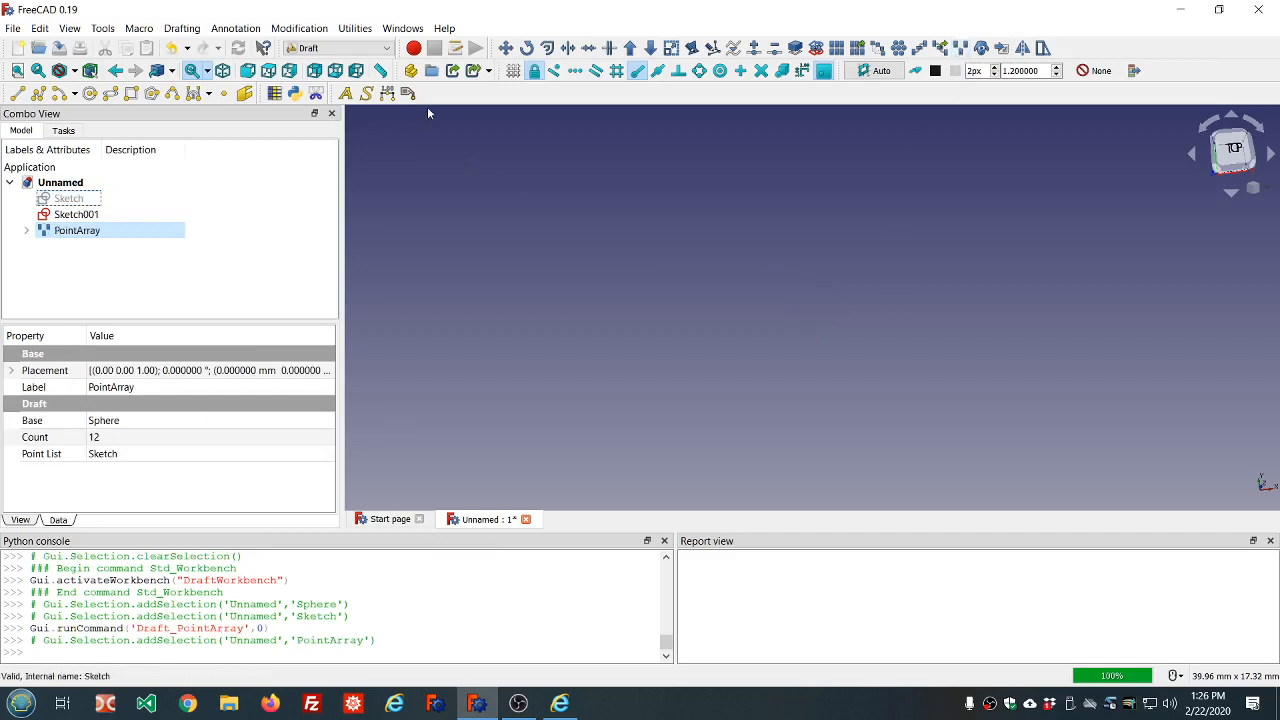
left_click(17, 70)
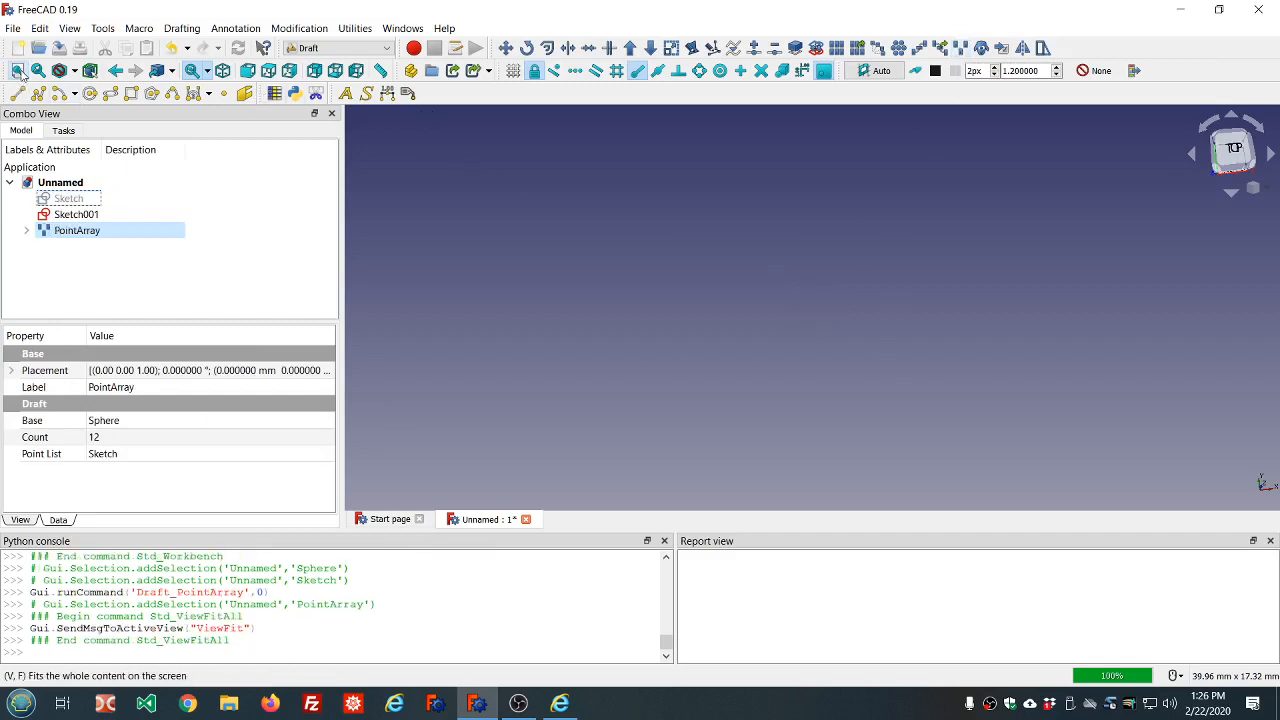
Examine the arrayed spheres and the point array's nested base object and its base, count and point list properties.
scroll(752, 254, "up", 3)
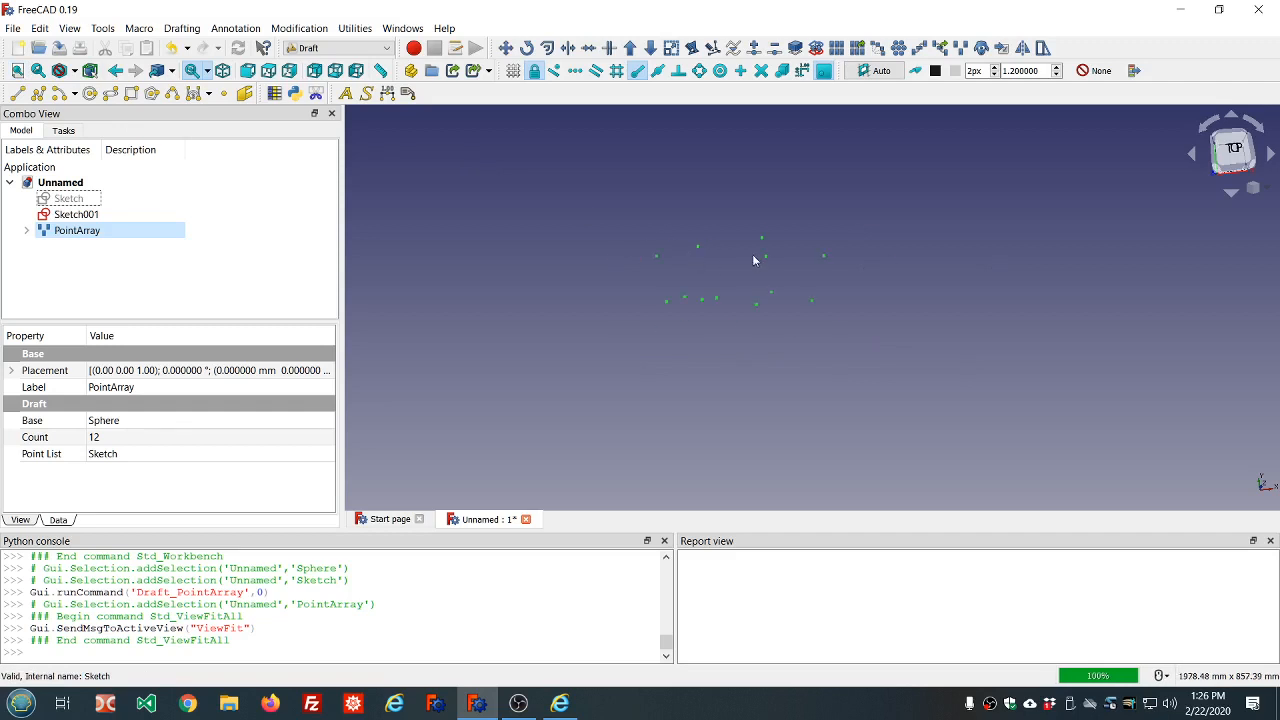
scroll(754, 260, "down", 3)
scroll(603, 336, "up", 3)
scroll(603, 336, "down", 3)
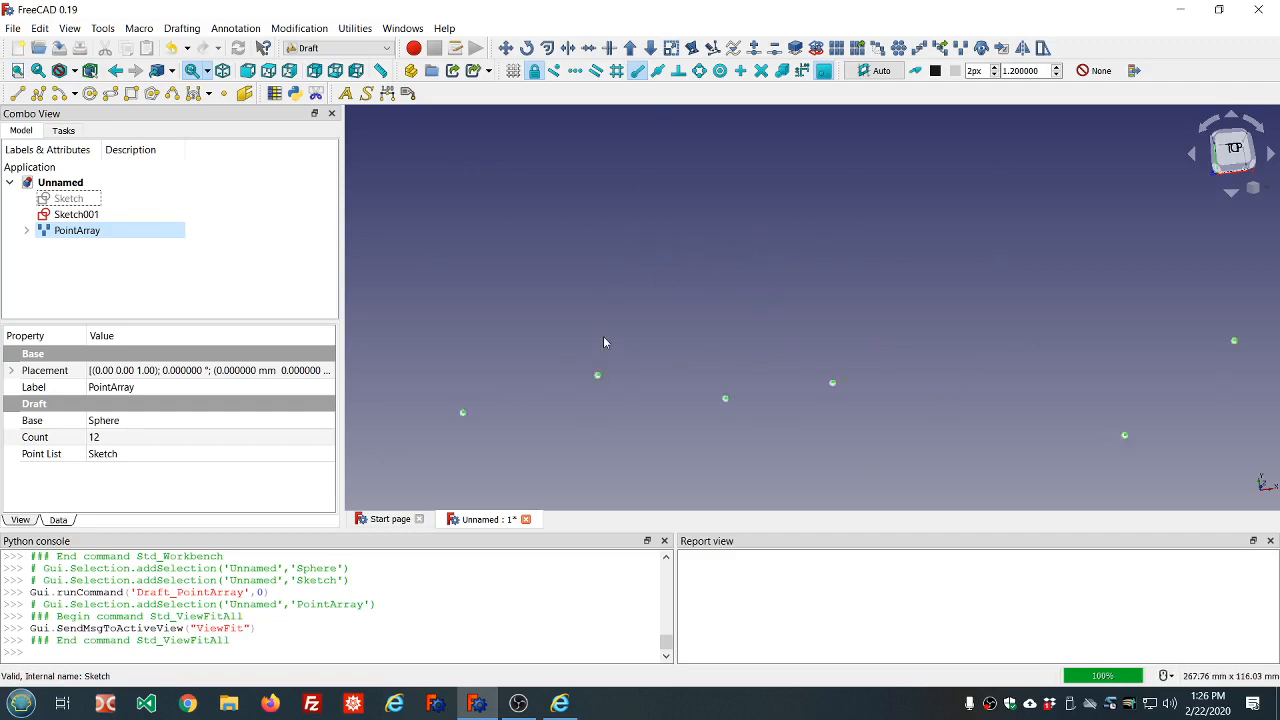
left_click(620, 314)
scroll(617, 316, "up", 3)
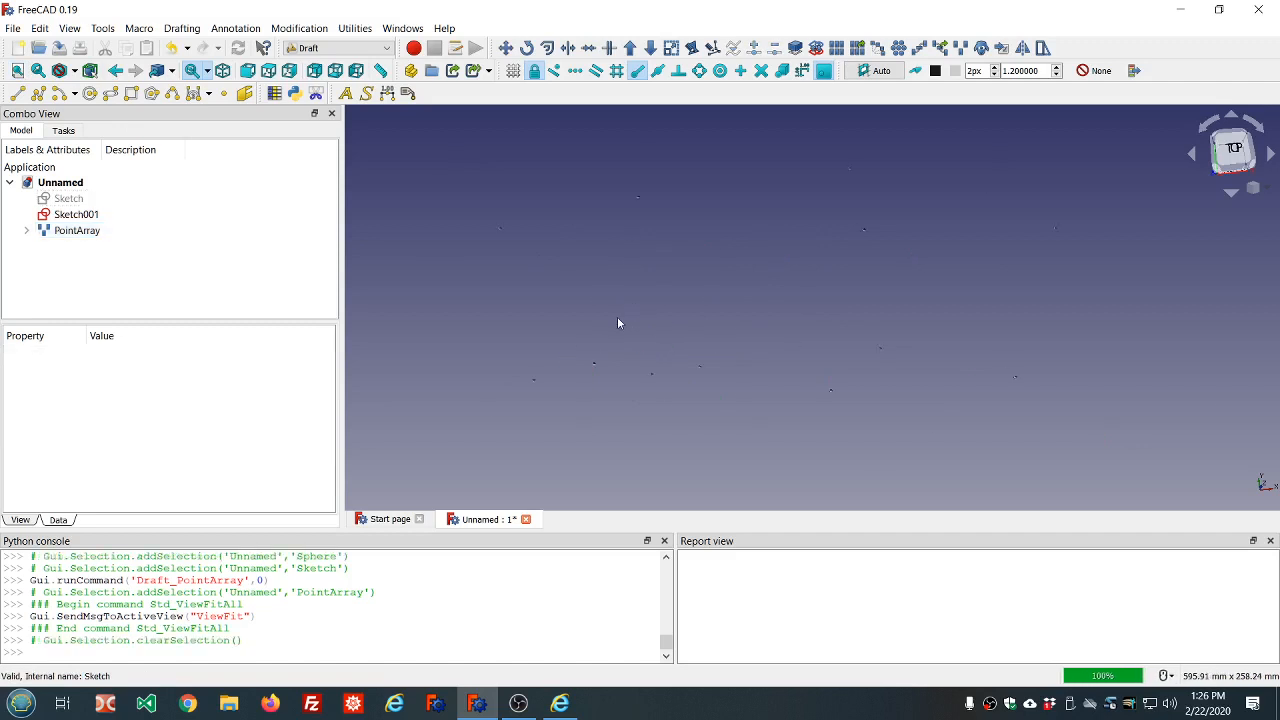
scroll(617, 316, "down", 3)
scroll(618, 323, "down", 3)
left_click(25, 231)
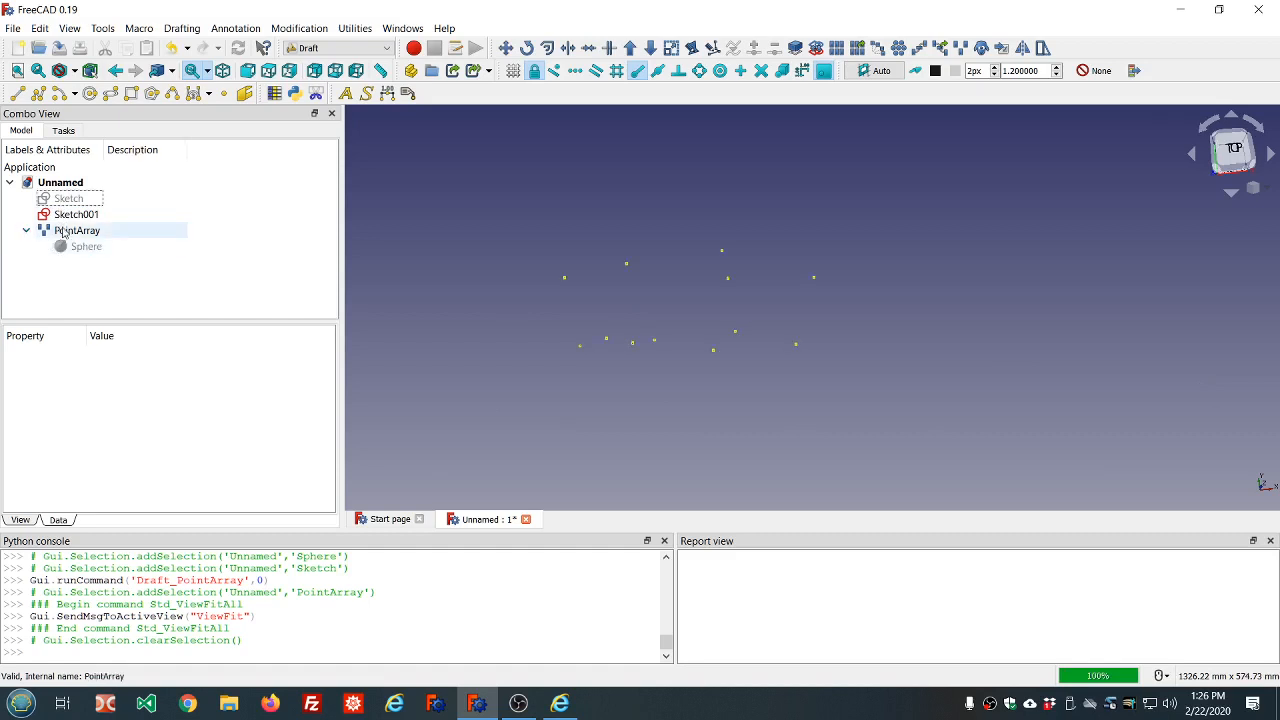
left_click(63, 233)
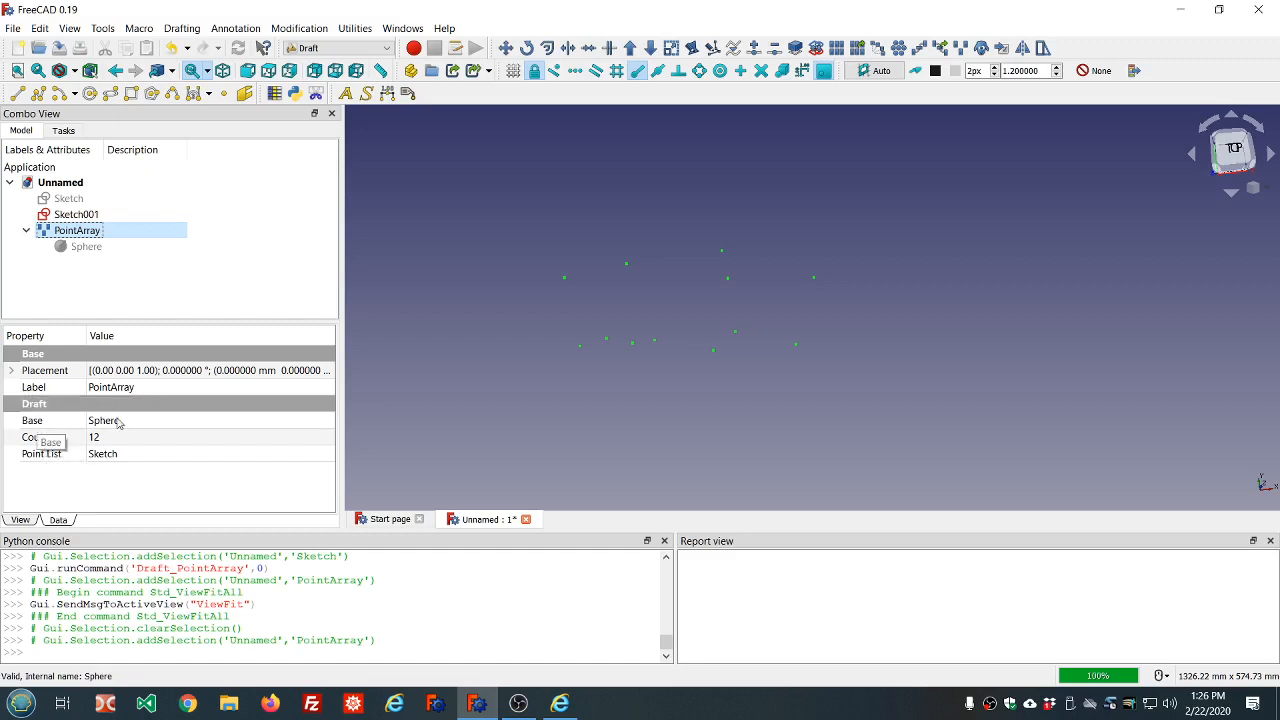
left_click(117, 421)
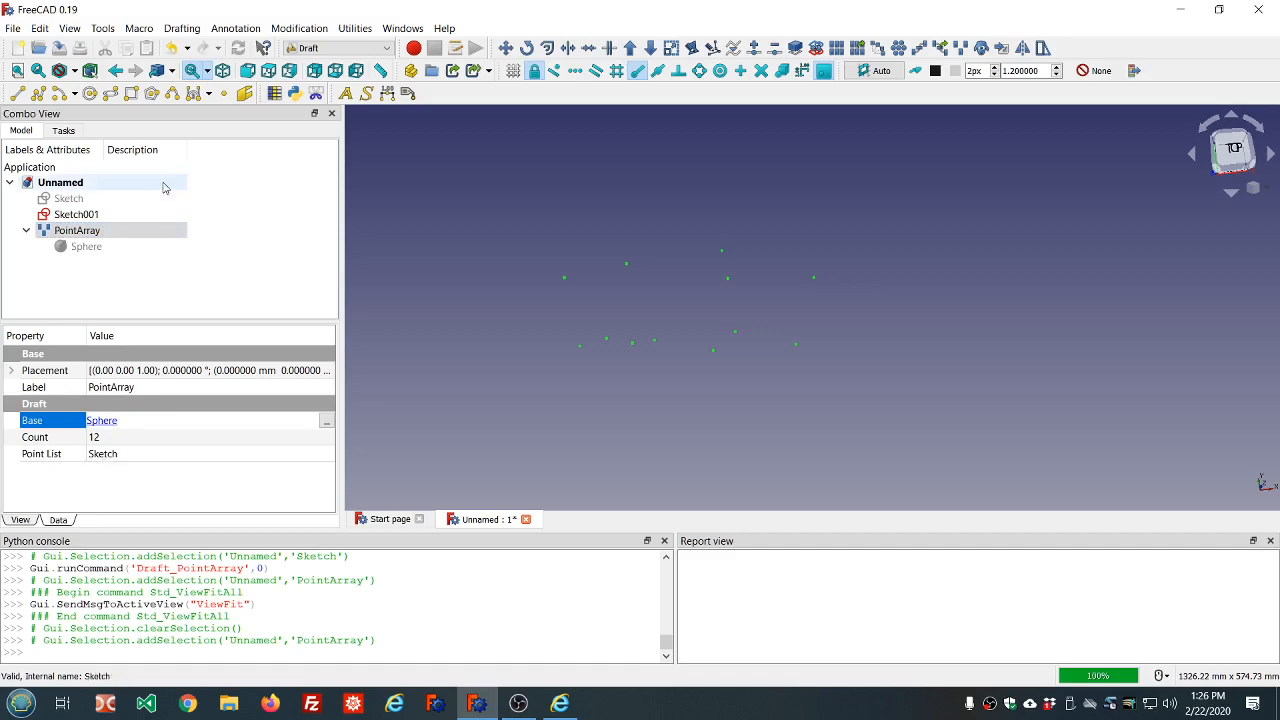
Reopen the first sketch, move four standalone points into a rough column from about (-34, 37) to (-46, 128), and leave the sketch.
double_click(70, 199)
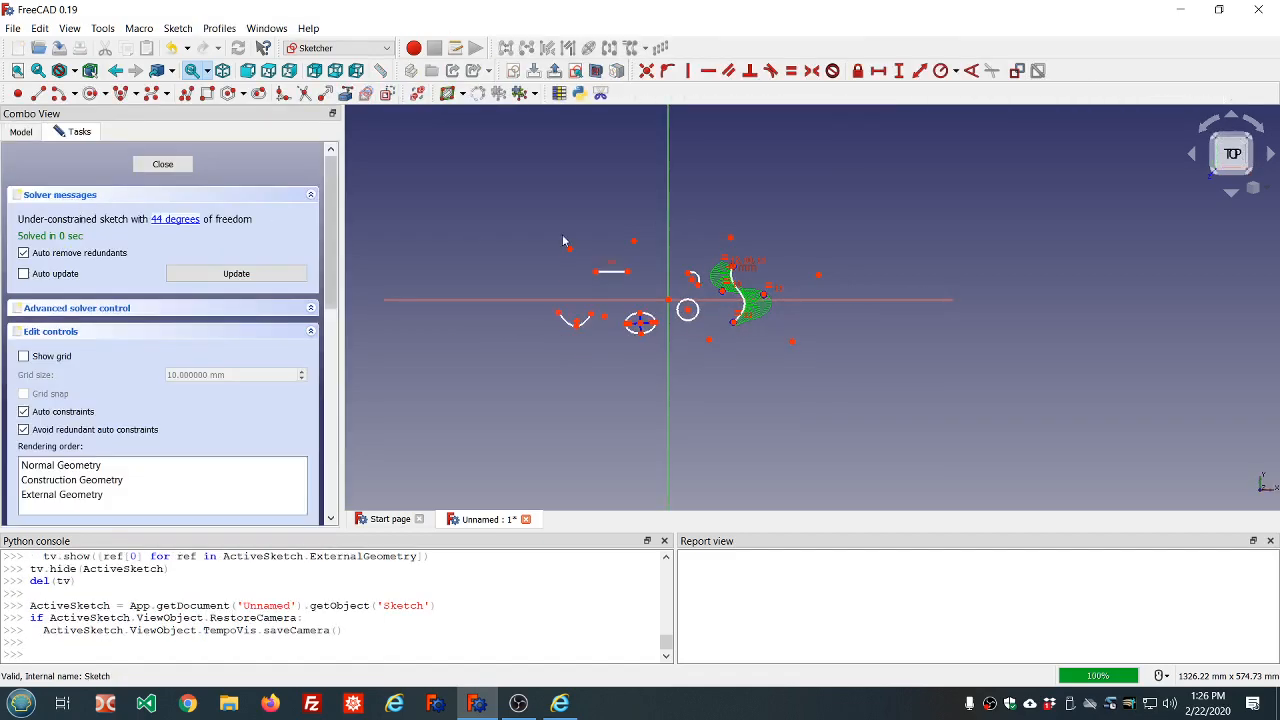
mouse_move(571, 253)
left_mouse_down()
mouse_move(642, 278)
mouse_move(642, 252)
left_mouse_up()
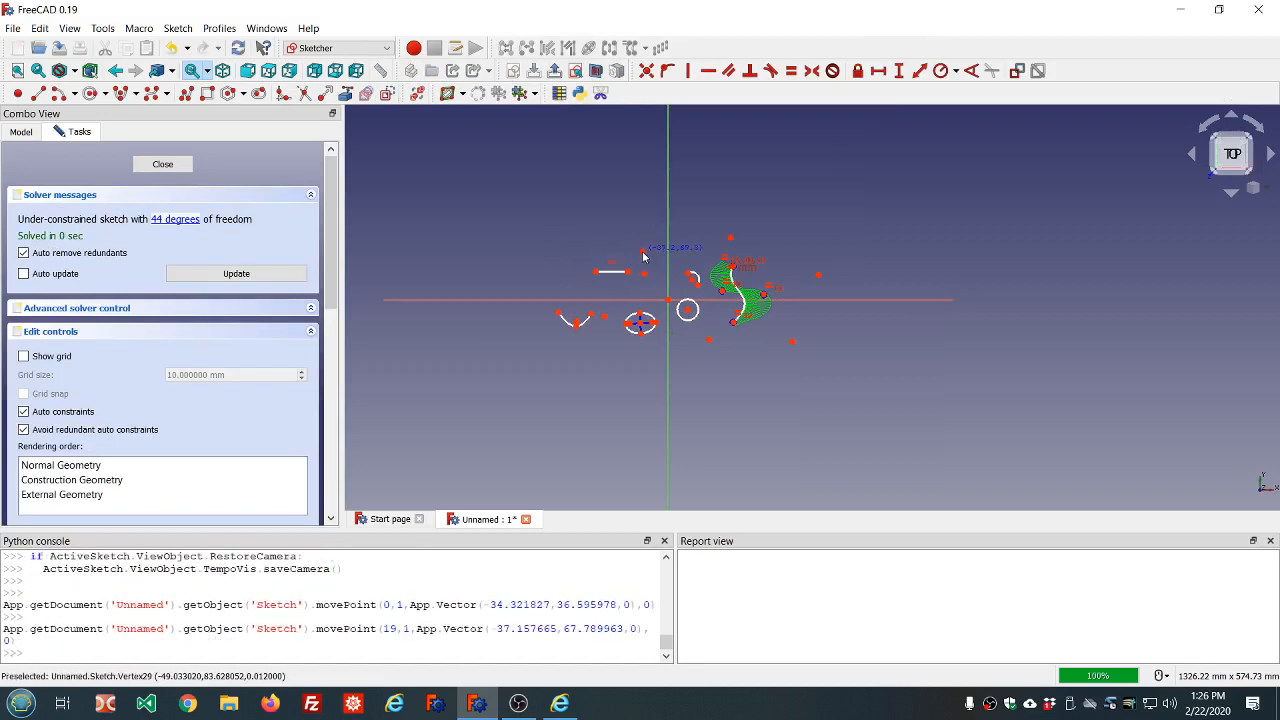
left_click_drag(730, 237, 641, 233)
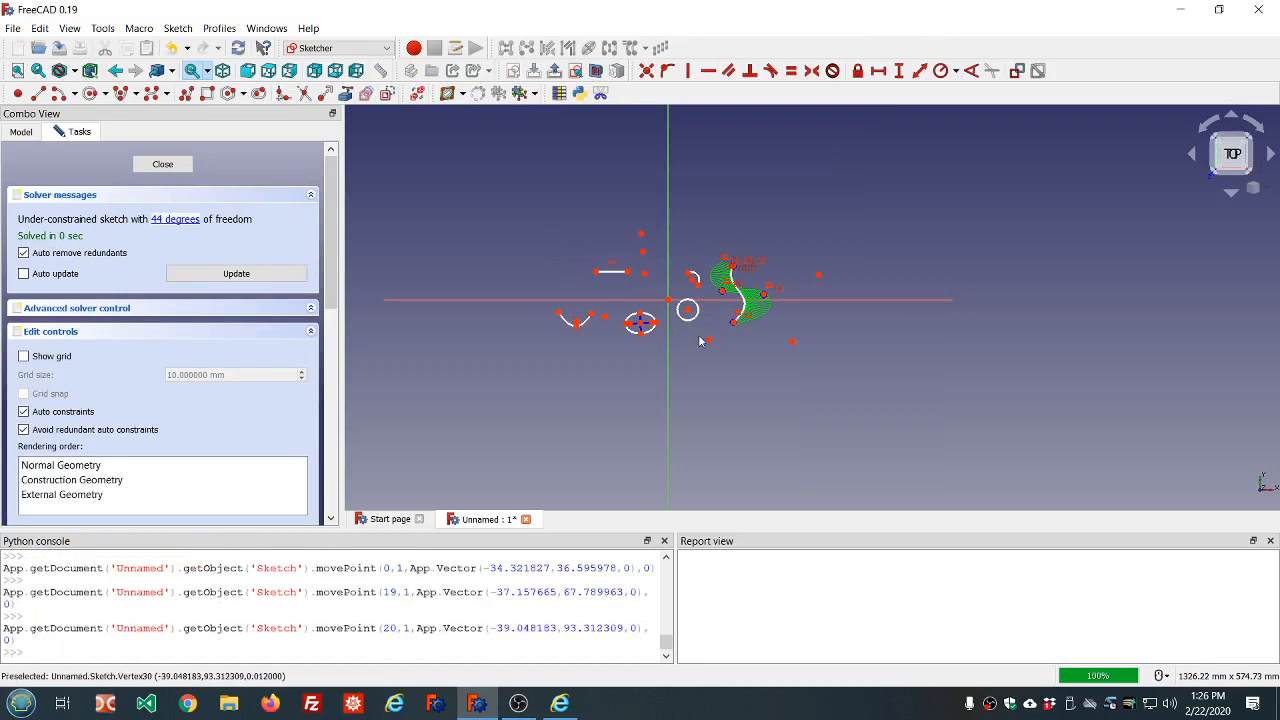
left_click_drag(709, 340, 636, 211)
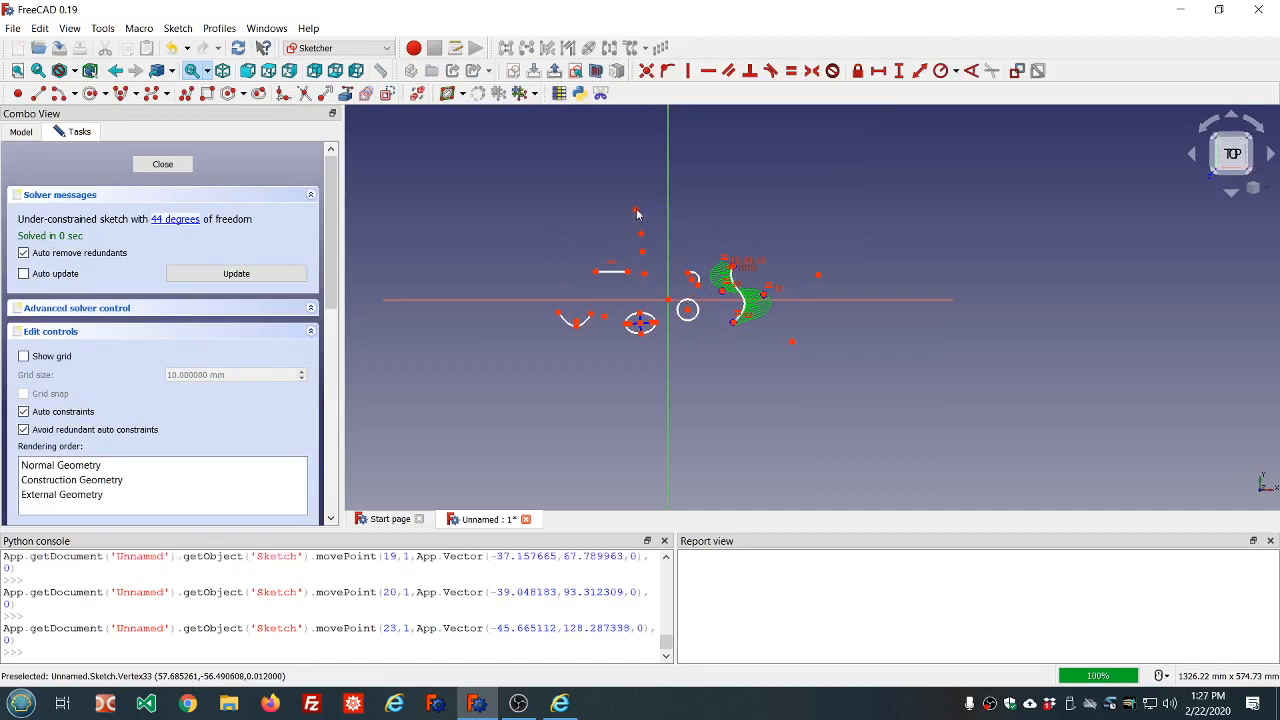
left_click(162, 164)
scroll(660, 250, "up", 5)
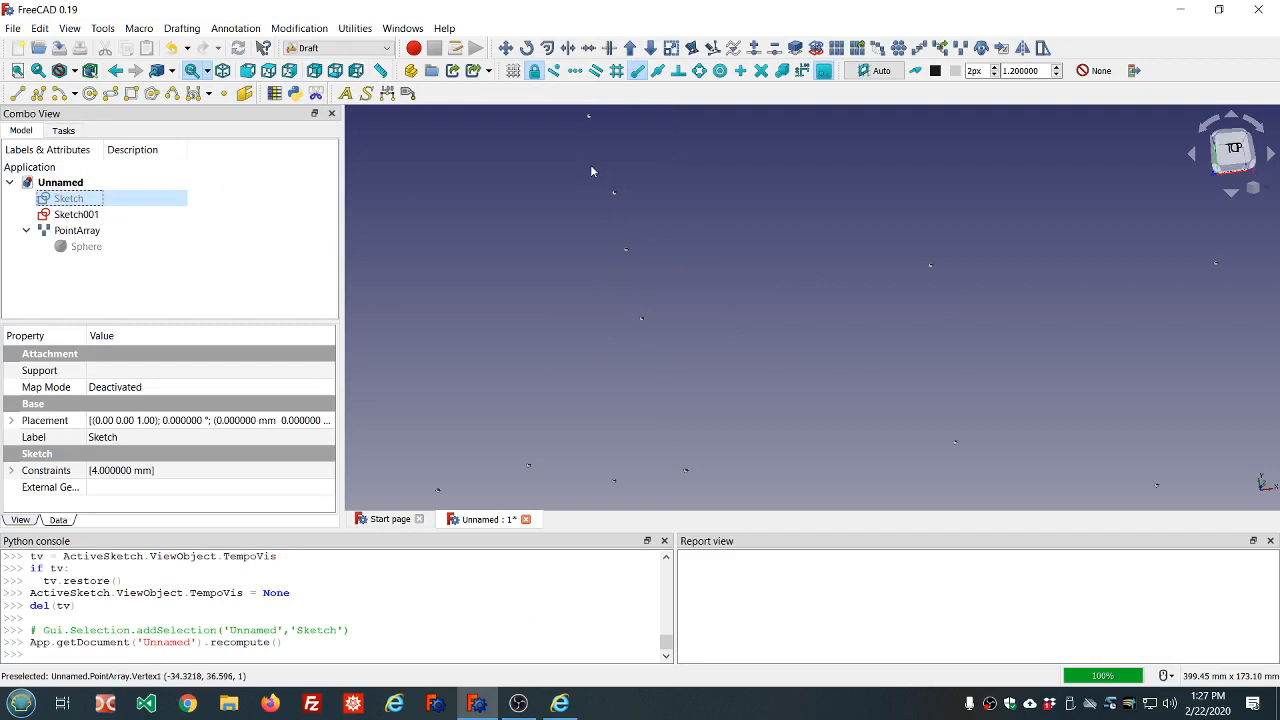
scroll(590, 171, "down", 3)
Delete the point array and its base sphere.
left_click(78, 231)
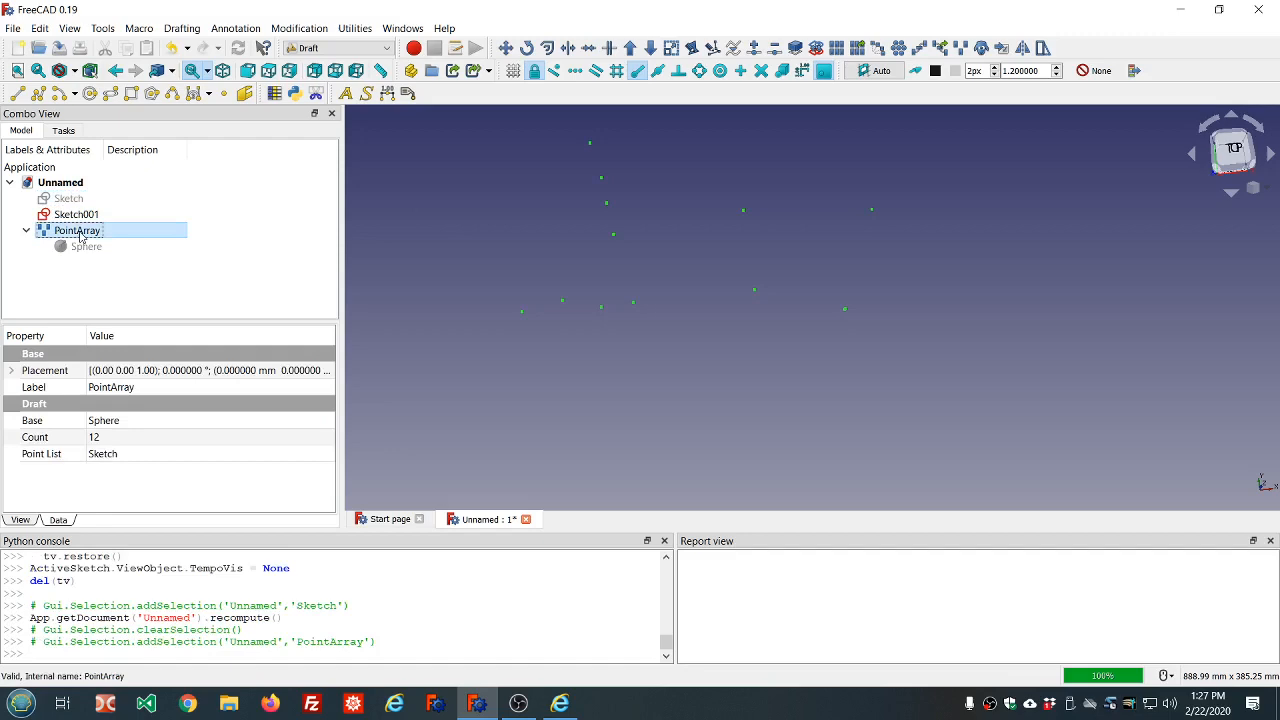
key("Delete")
left_click(80, 230)
key("Delete")
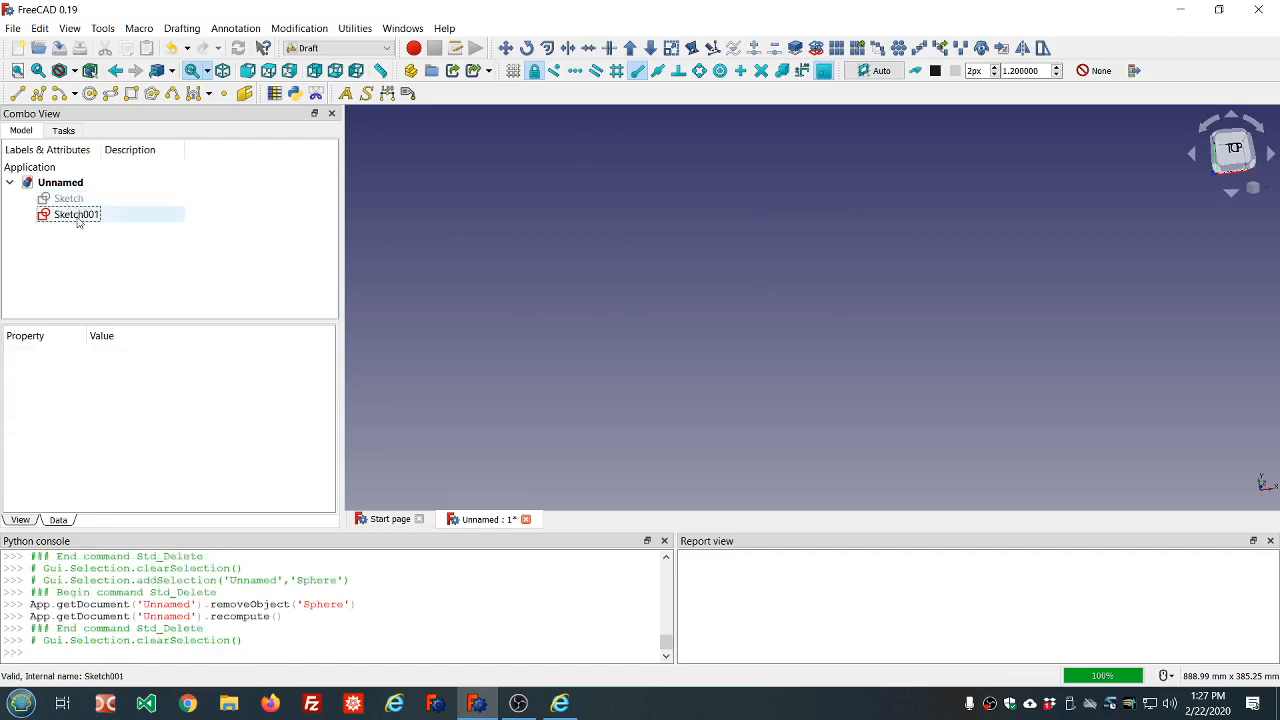
Reopen the second sketch, try to move the linked external straight line, and leave the sketch.
double_click(78, 222)
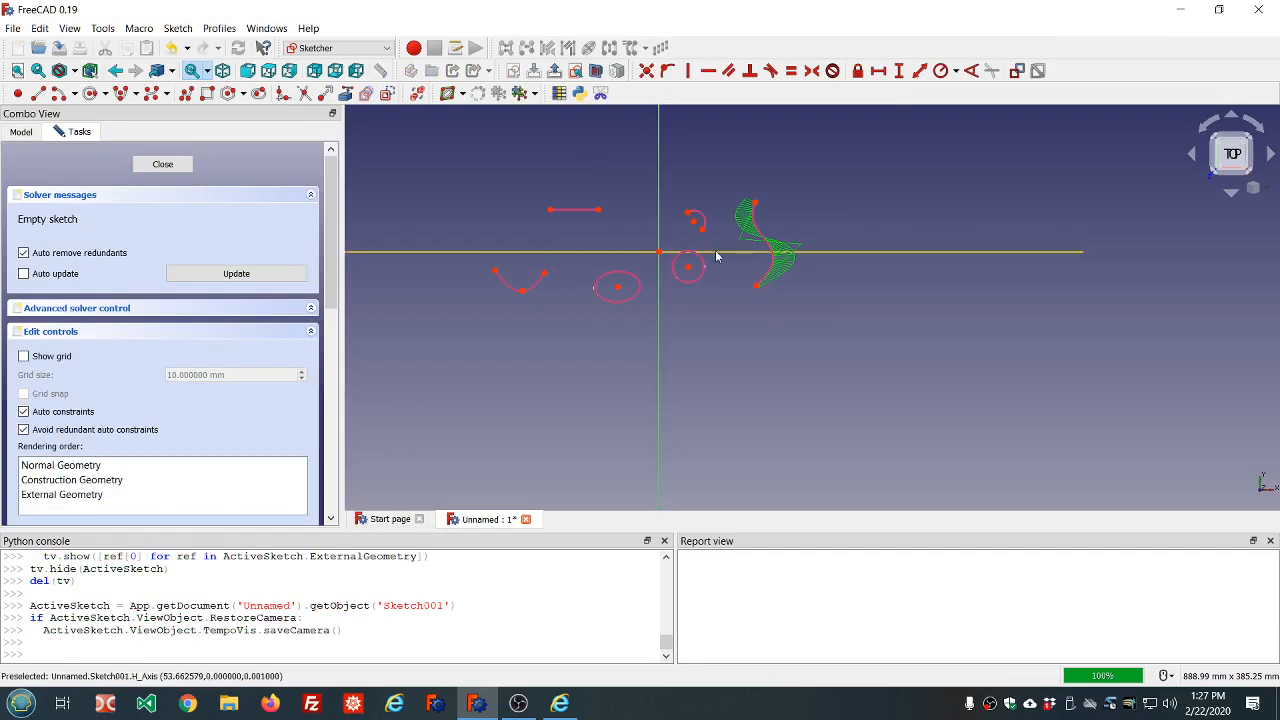
scroll(692, 205, "up", 2)
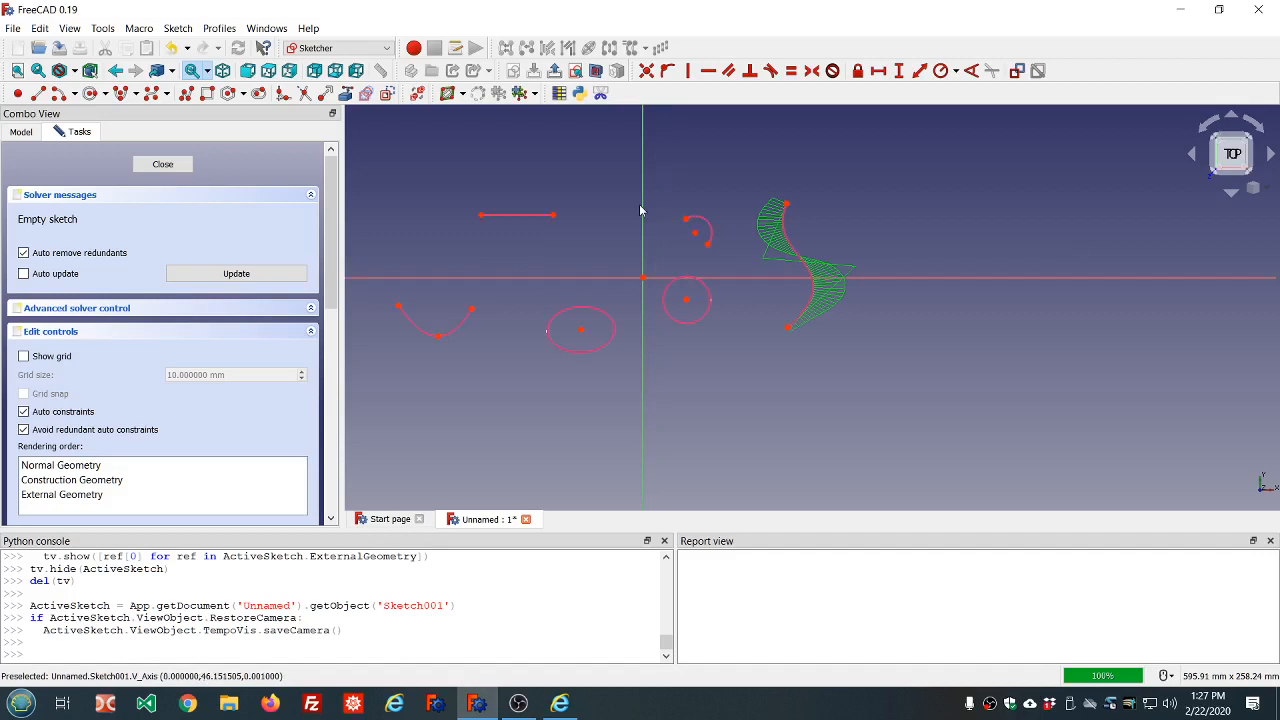
scroll(641, 210, "down", 2)
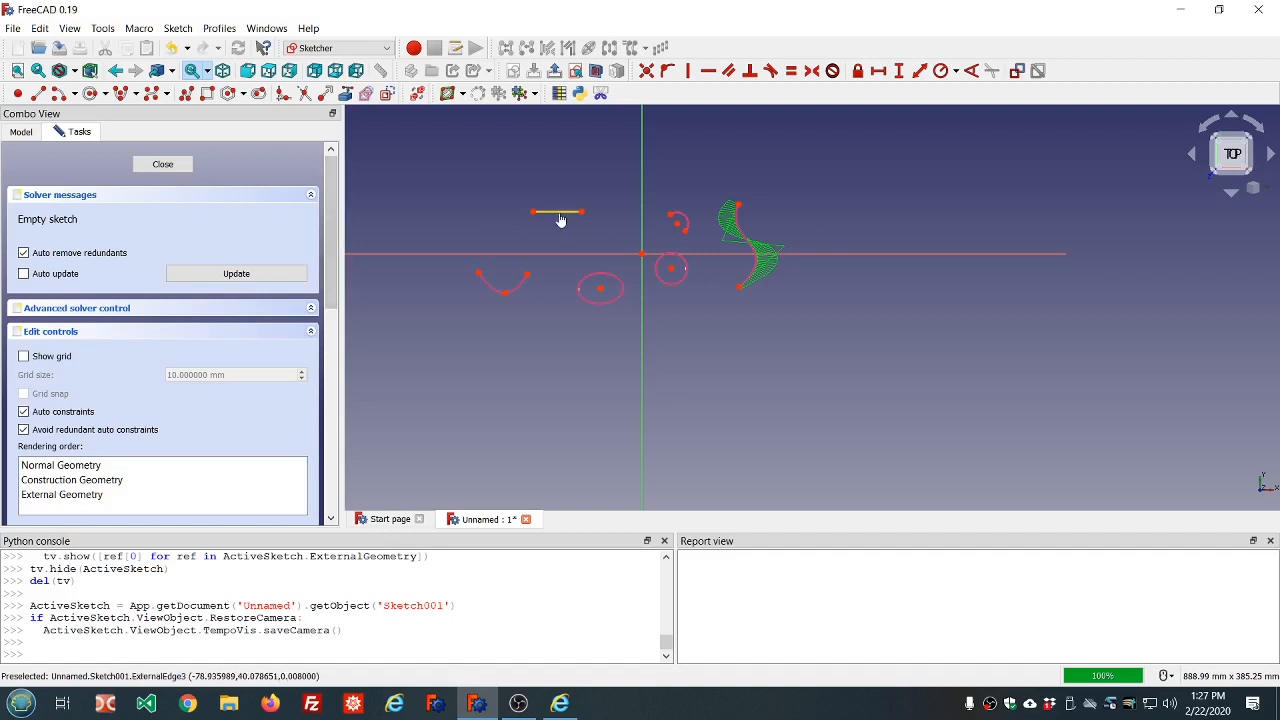
left_click_drag(560, 218, 620, 194)
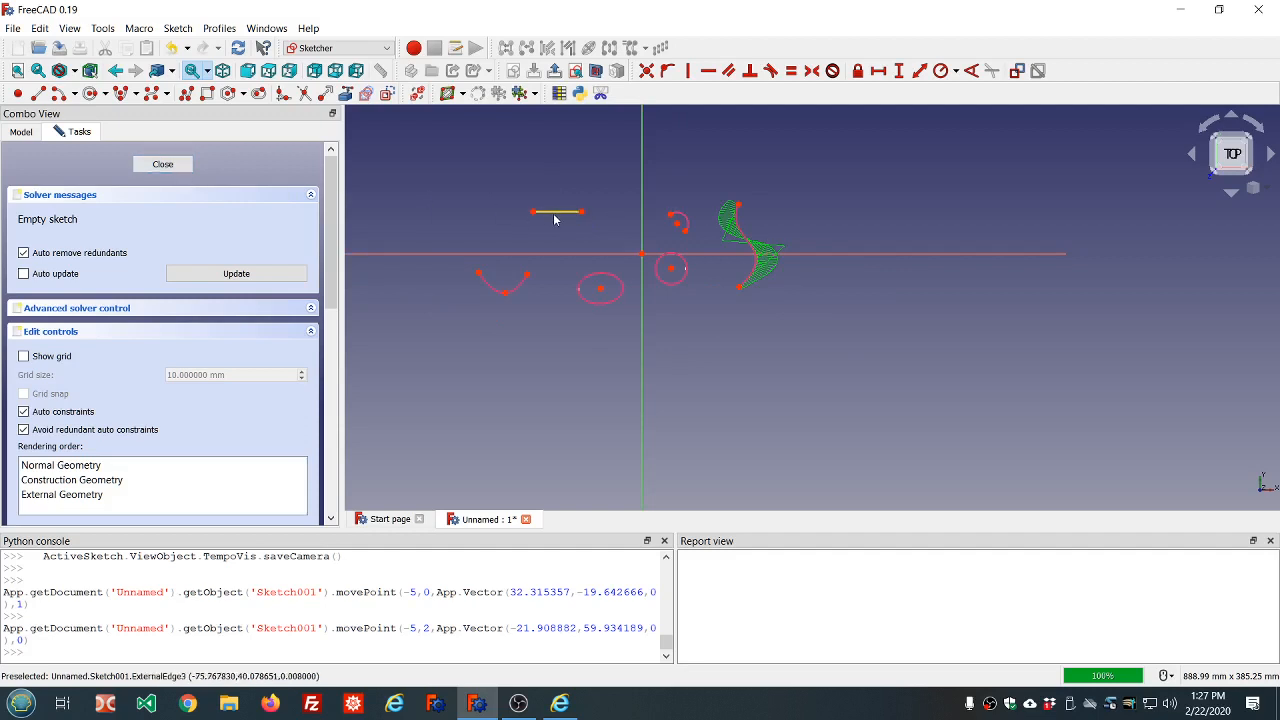
left_click(163, 165)
Reopen the first sketch, stretch the horizontal line by moving its right endpoint to about (138, 74), and leave the sketch.
double_click(52, 203)
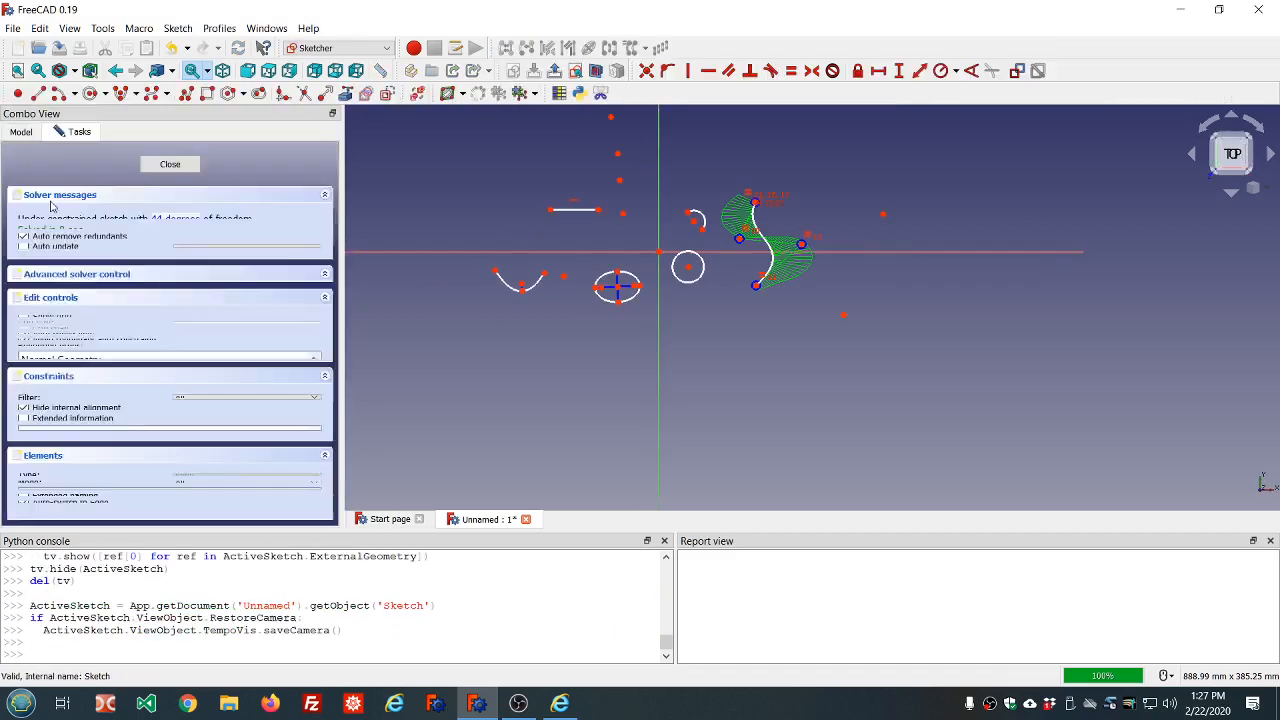
left_click_drag(599, 210, 806, 180)
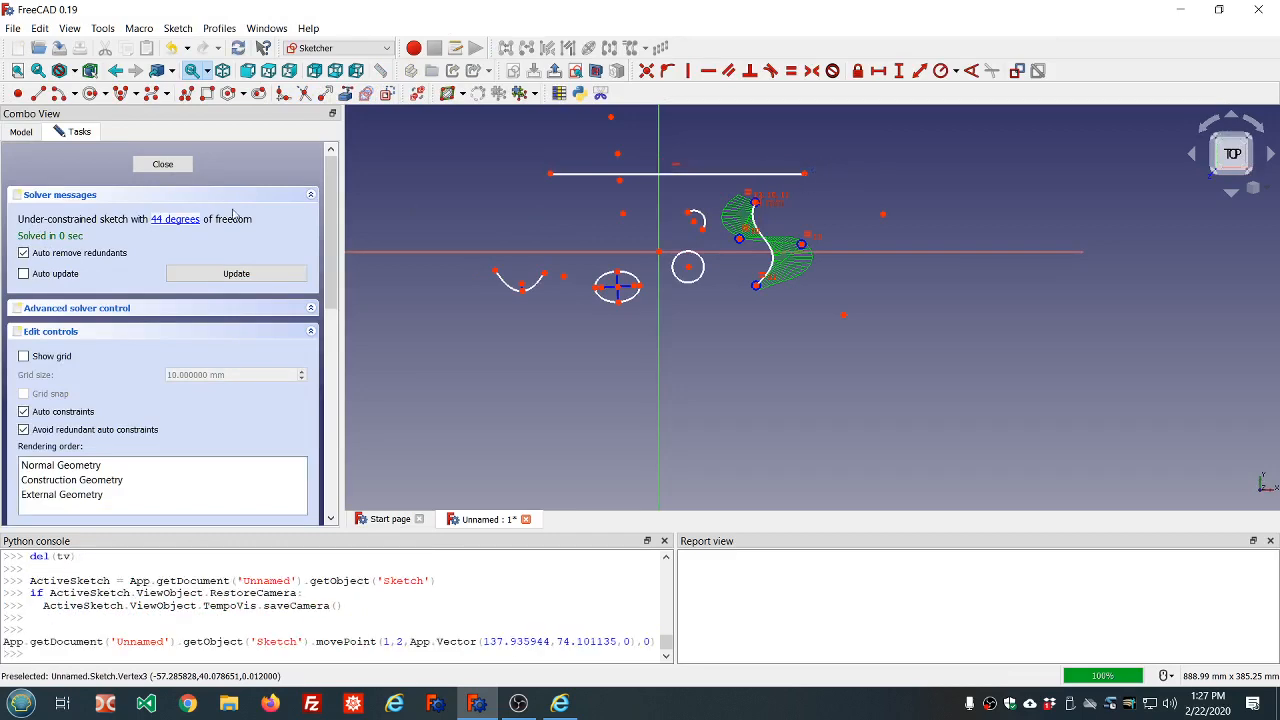
left_click(163, 165)
Reopen the second sketch and draw a line from about (-154, 32) to the left endpoint of the linked external straight line.
double_click(97, 215)
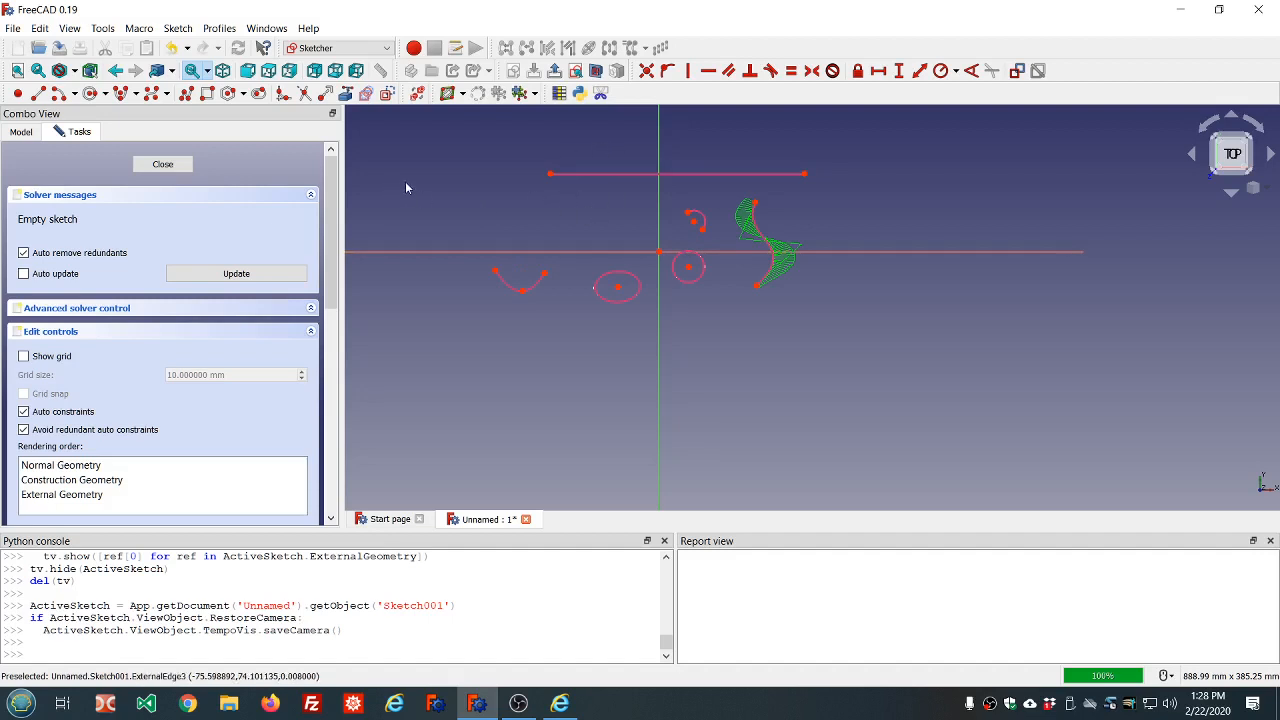
left_click(41, 95)
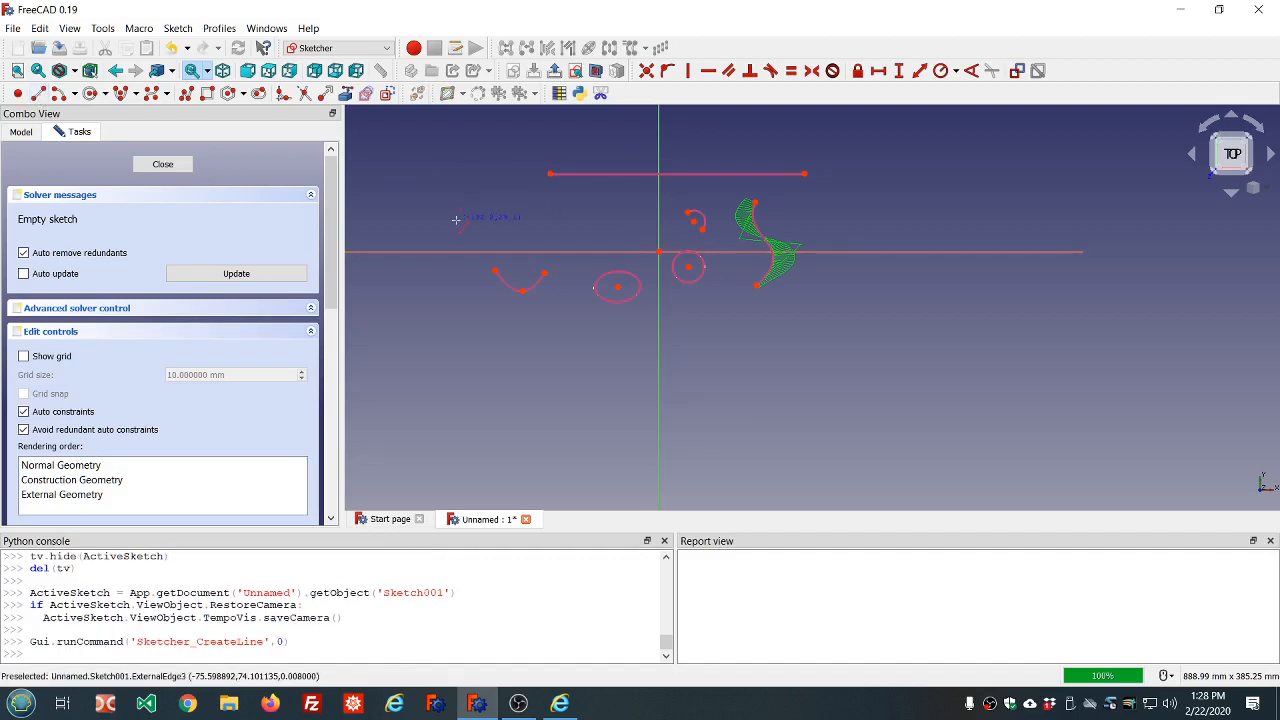
left_click(496, 216)
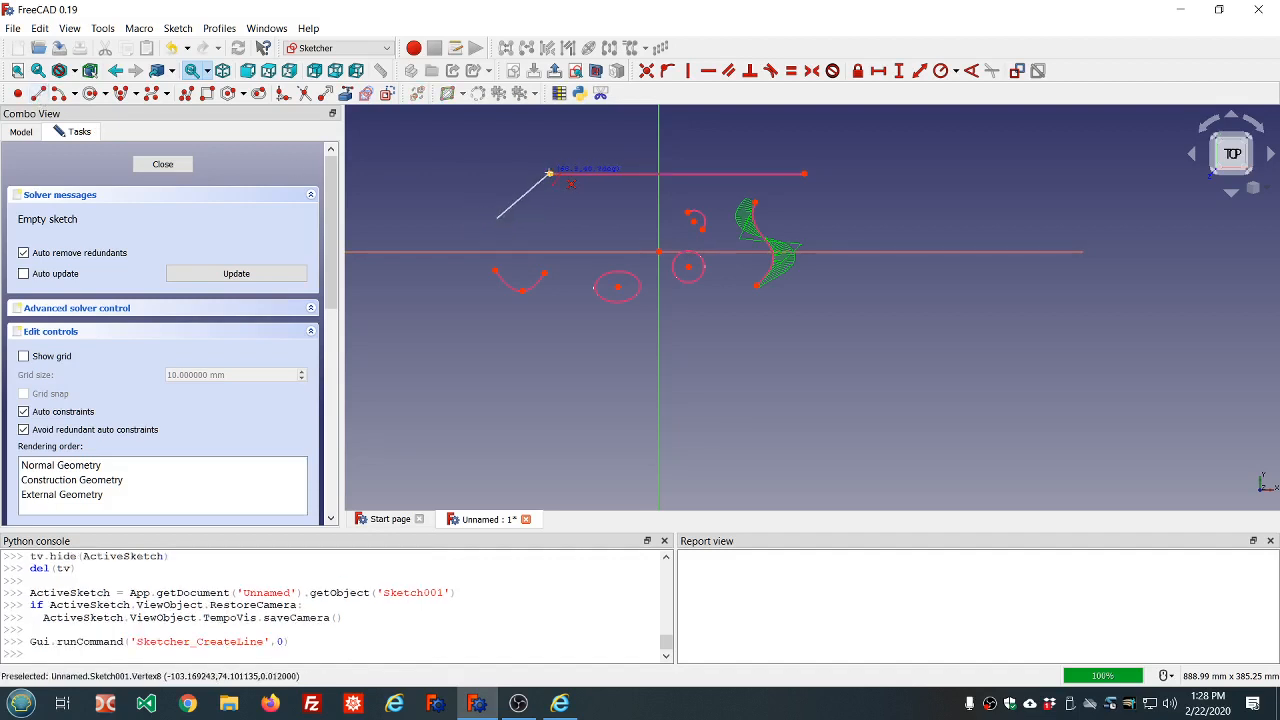
left_click(549, 174)
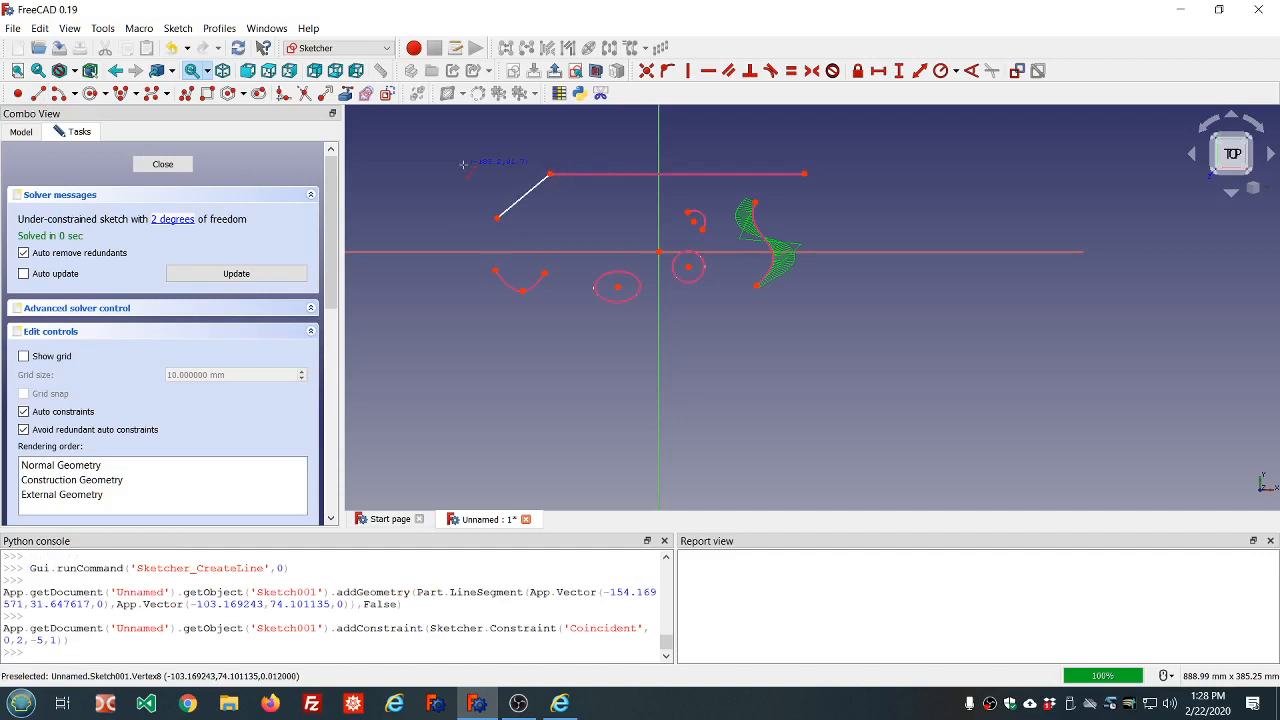
Delete the line attached to the left endpoint of the linked external straight line, and leave the sketch.
right_click(463, 165)
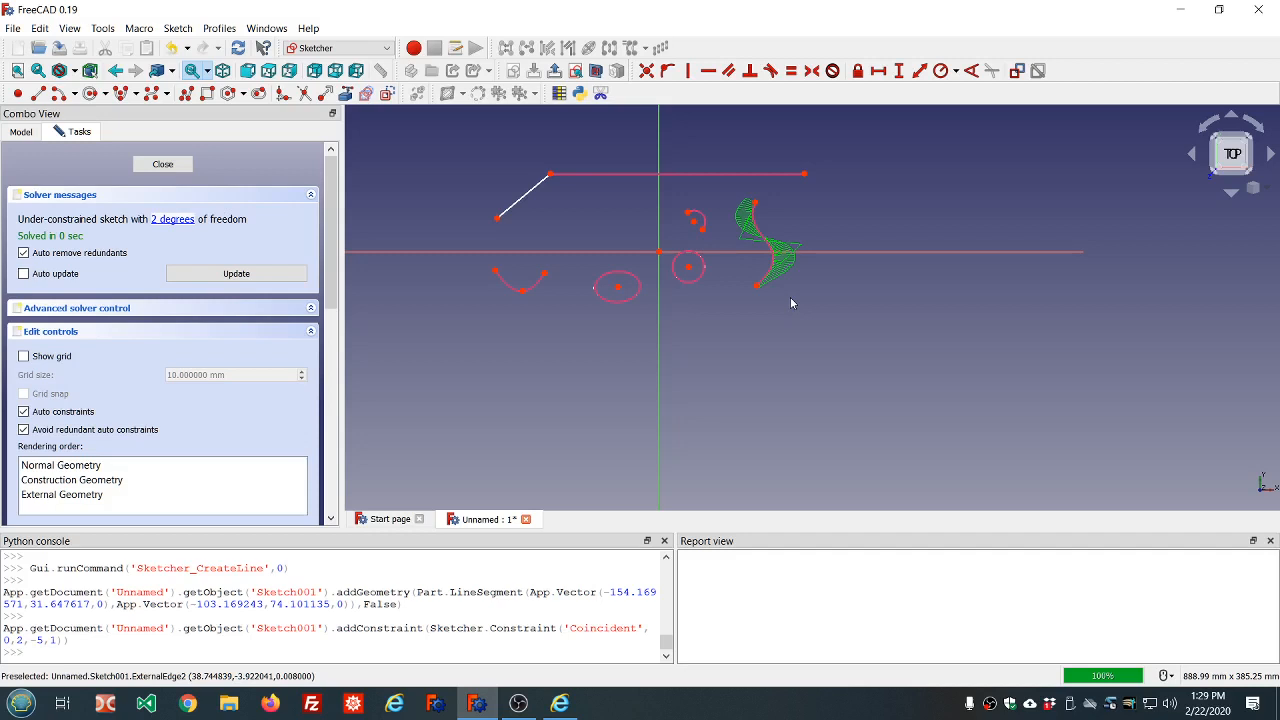
left_click(528, 197)
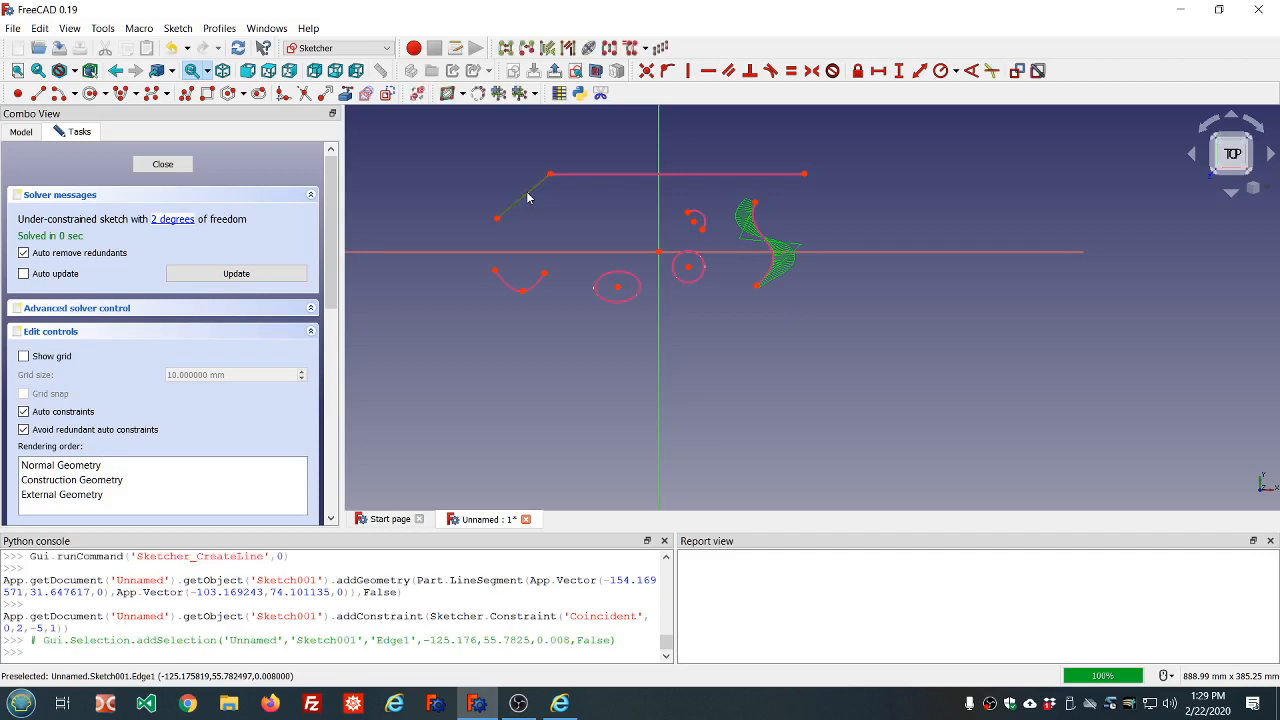
key("Delete")
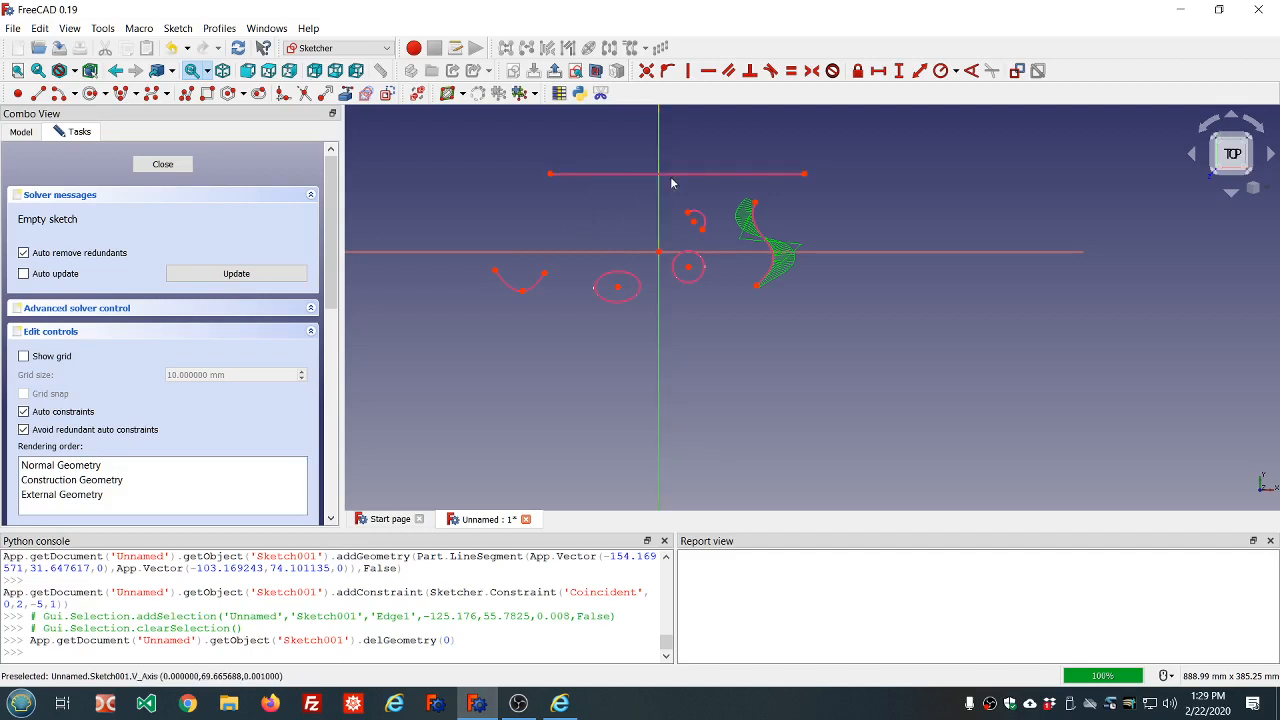
scroll(676, 183, "up", 2)
scroll(676, 183, "down", 2)
left_click(163, 166)
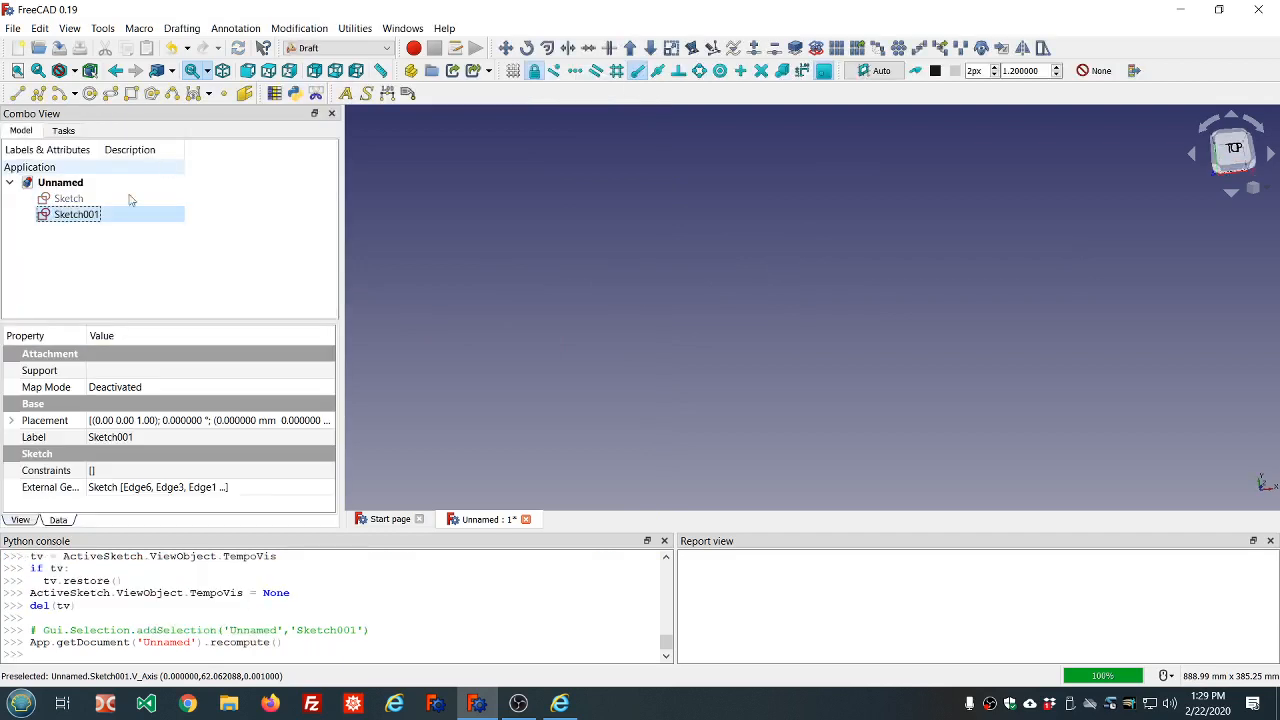
Delete both sketches from the document.
left_click(73, 218)
left_click(73, 200, "ctrl")
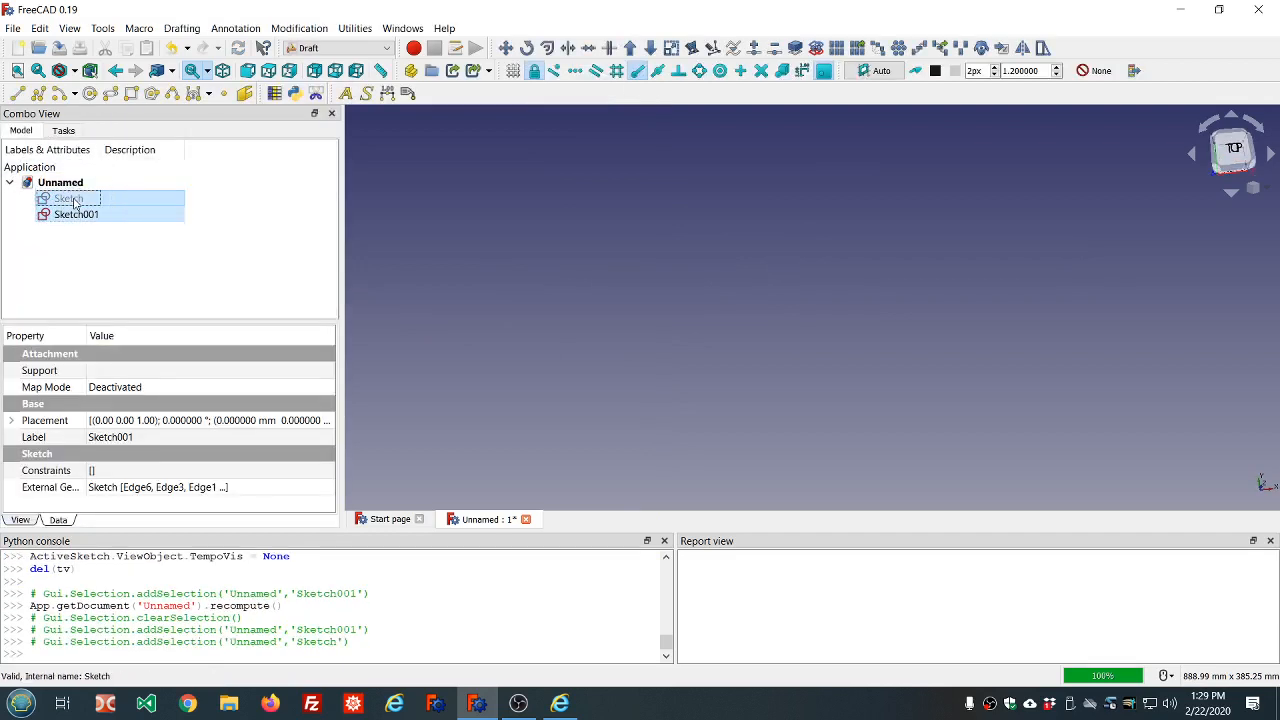
key("Delete")
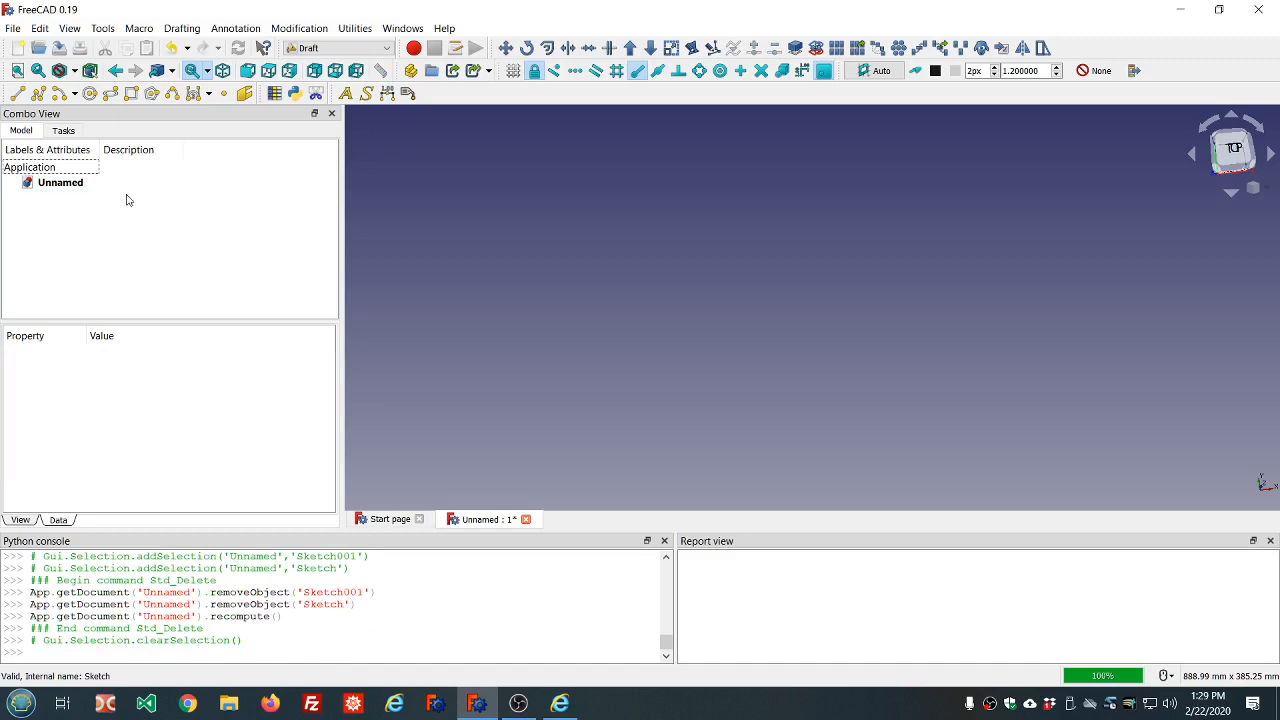
Switch to the Sketcher workbench and create a new sketch on the XY-Plane.
left_click(384, 50)
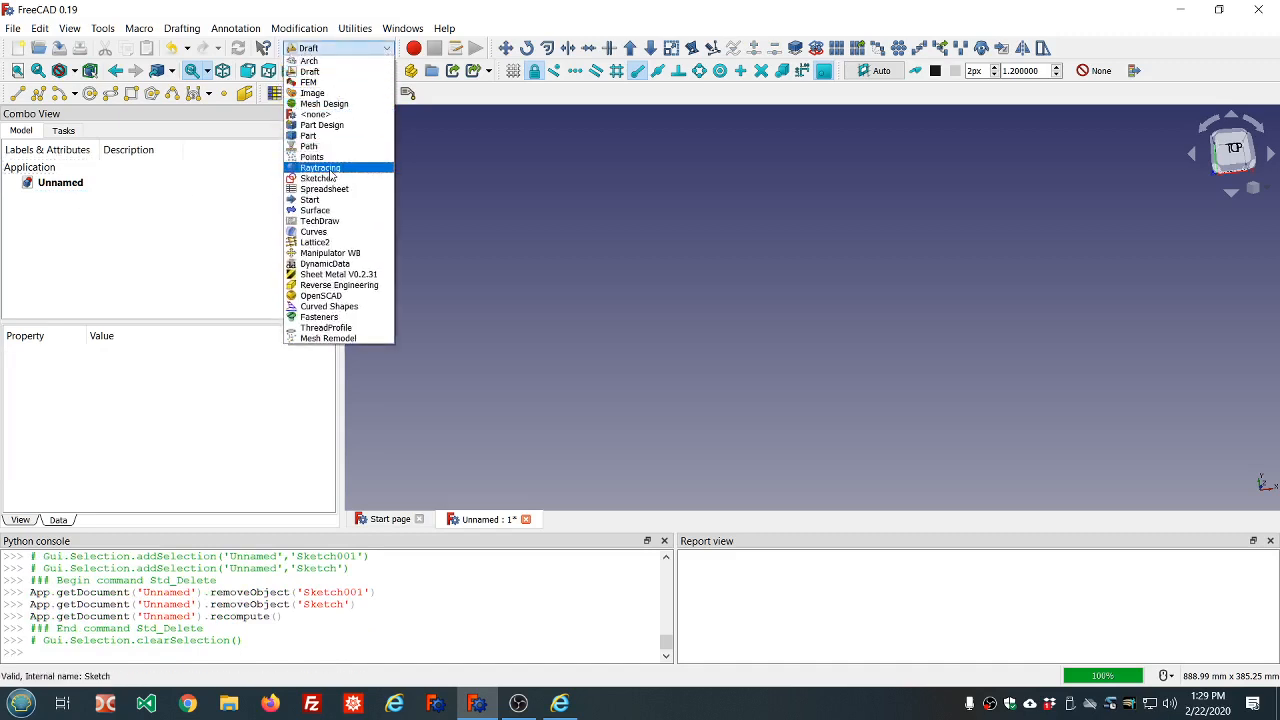
left_click(328, 179)
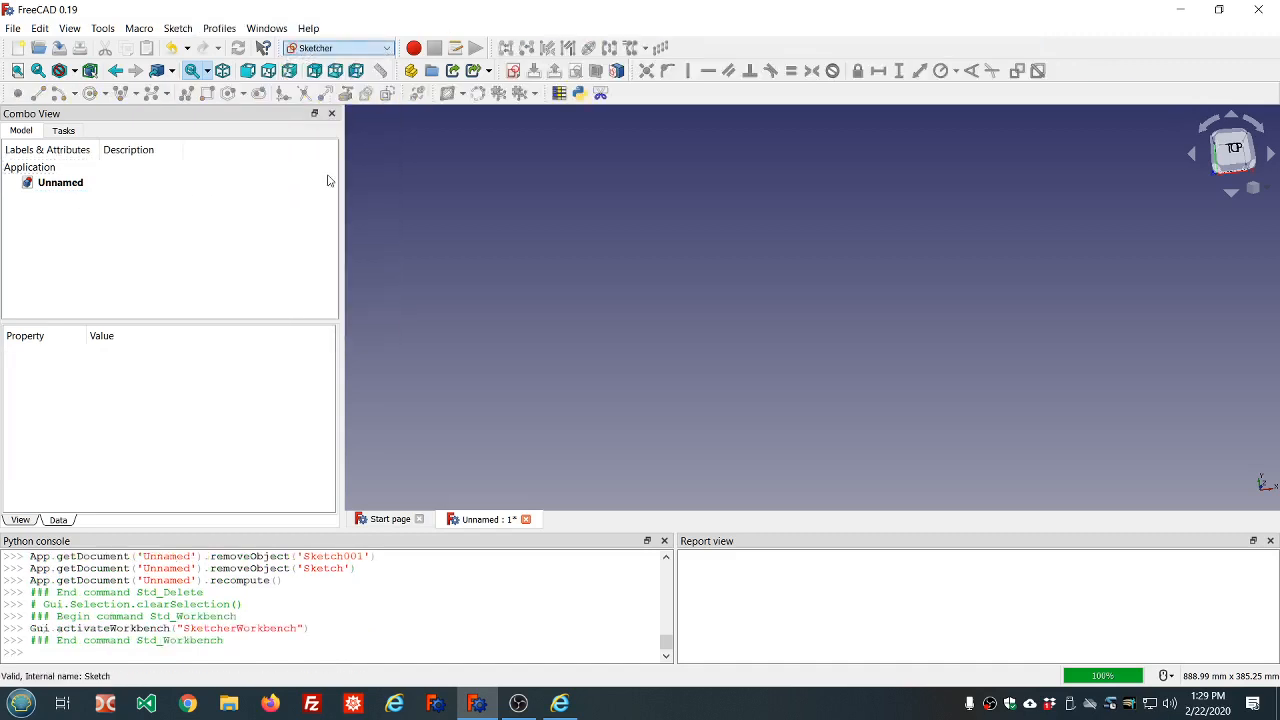
left_click(514, 74)
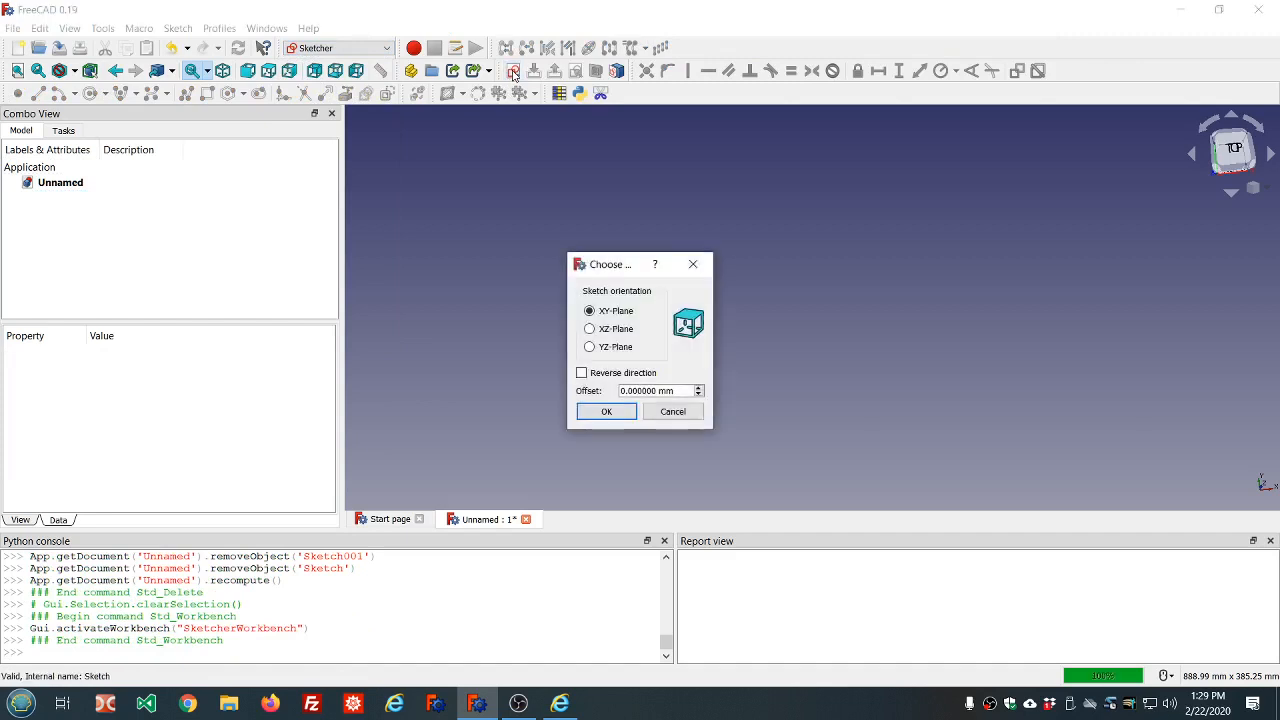
left_click(606, 411)
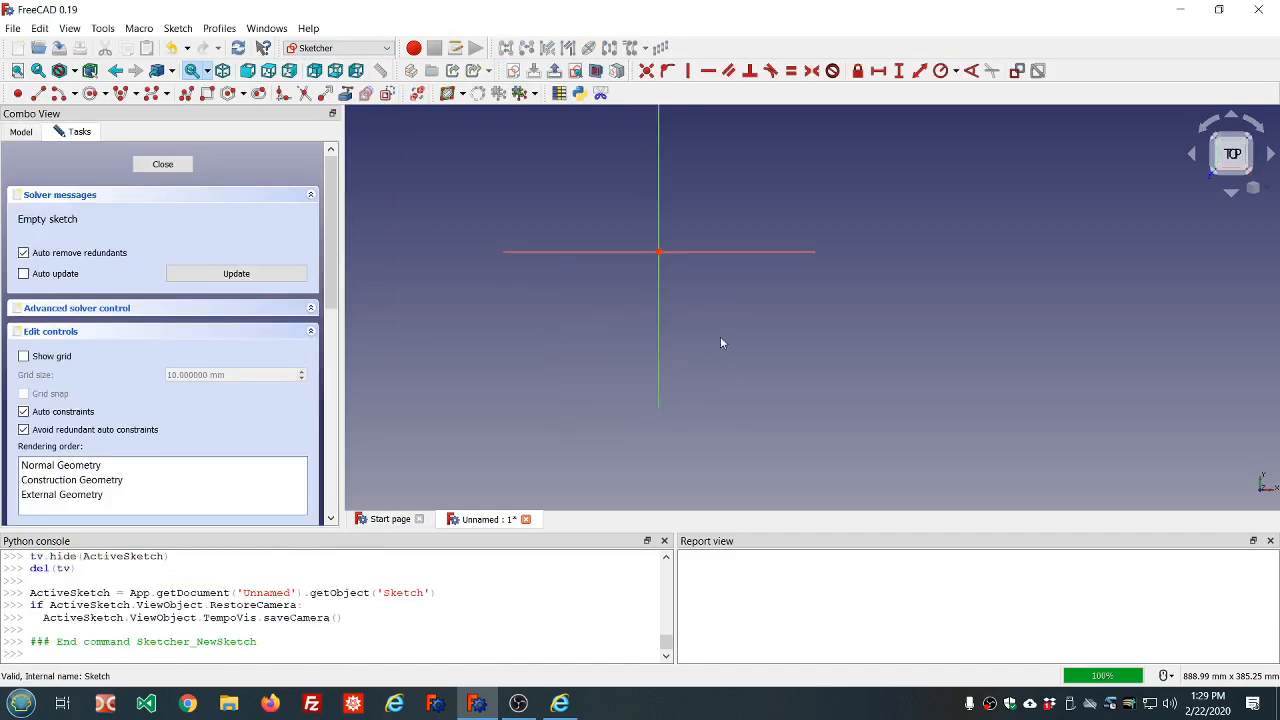
Place a standalone point at about (-33, 29) and move it to about (-36, 29).
scroll(746, 235, "up", 2)
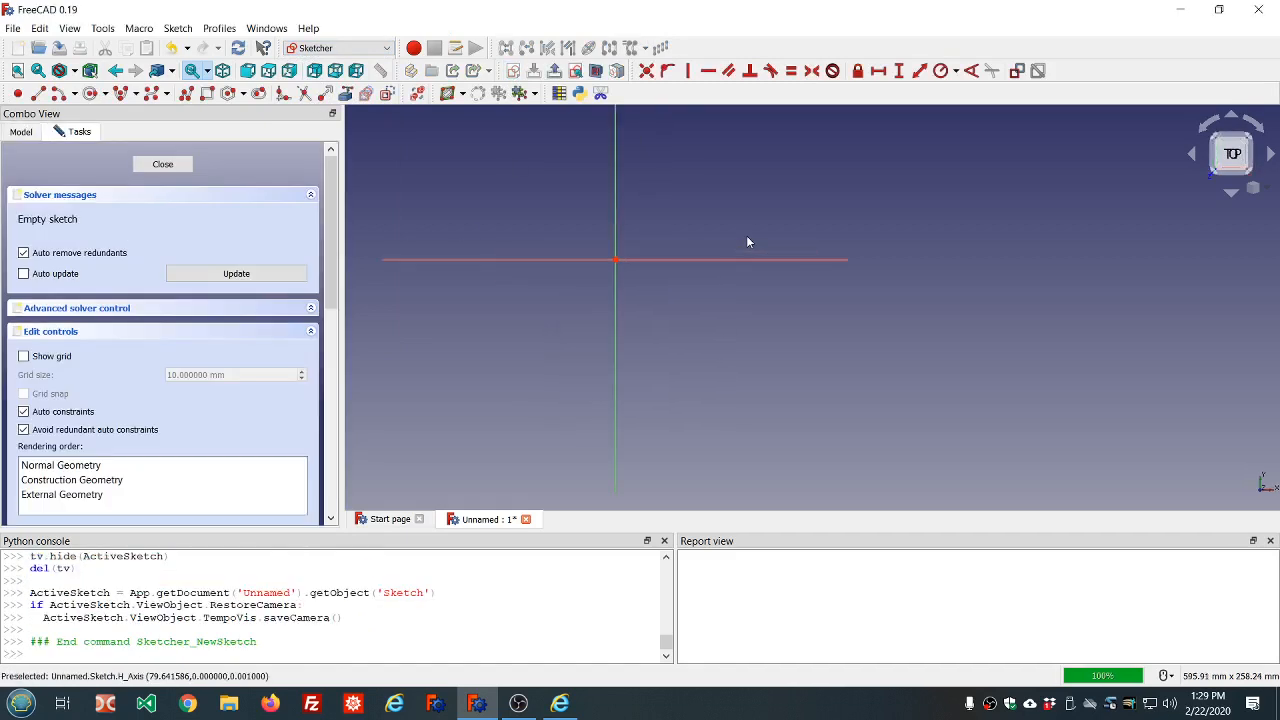
left_click(18, 93)
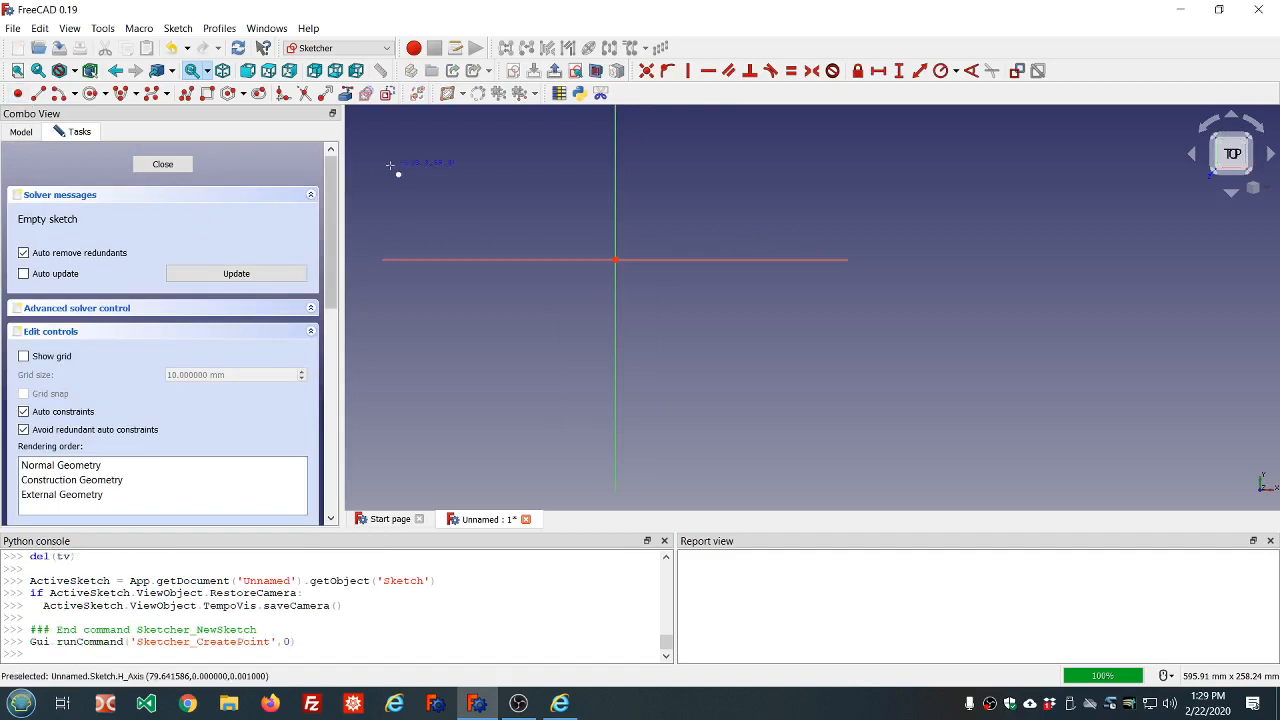
left_click(565, 213)
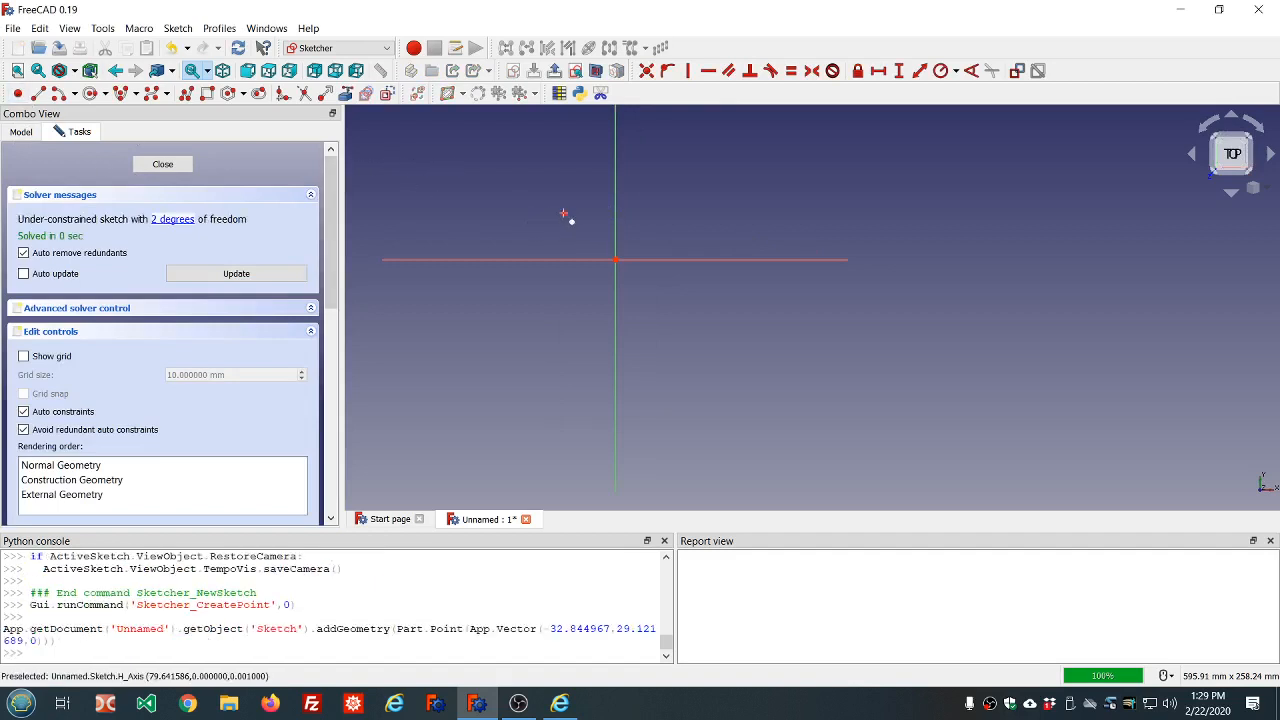
right_click(553, 332)
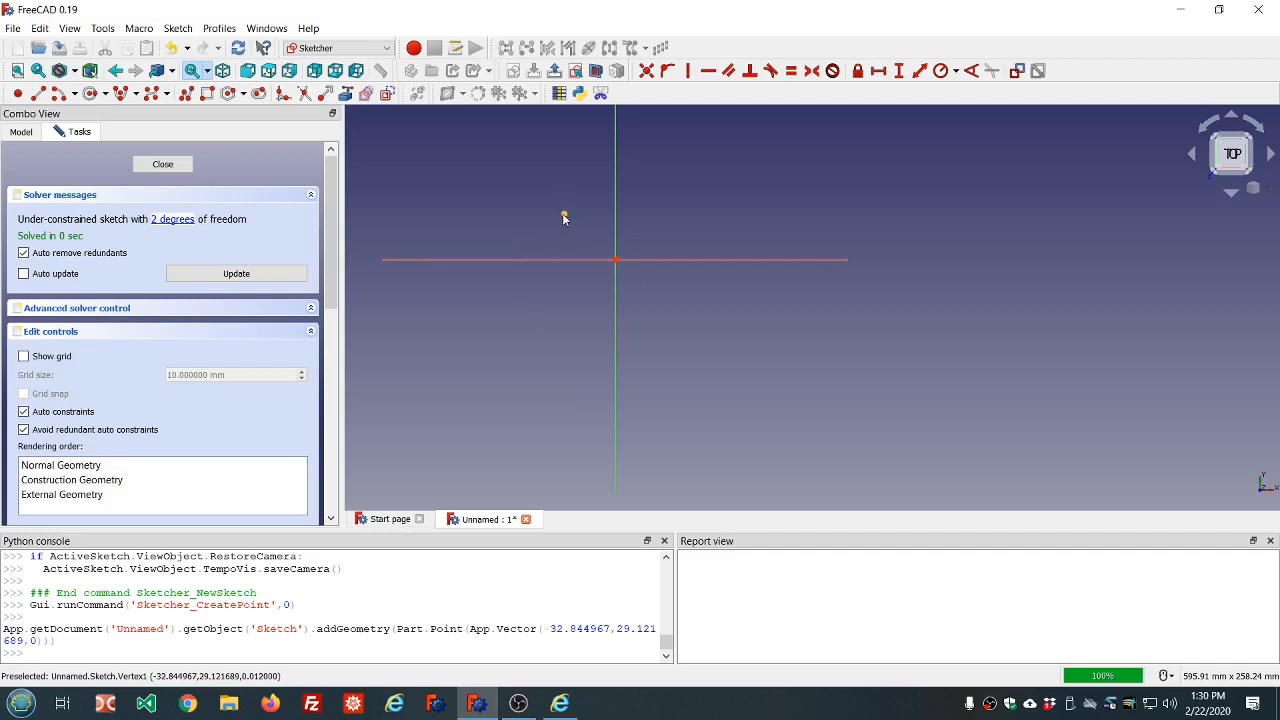
mouse_move(565, 218)
left_mouse_down()
mouse_move(631, 212)
mouse_move(523, 217)
mouse_move(586, 217)
mouse_move(561, 221)
left_mouse_up()
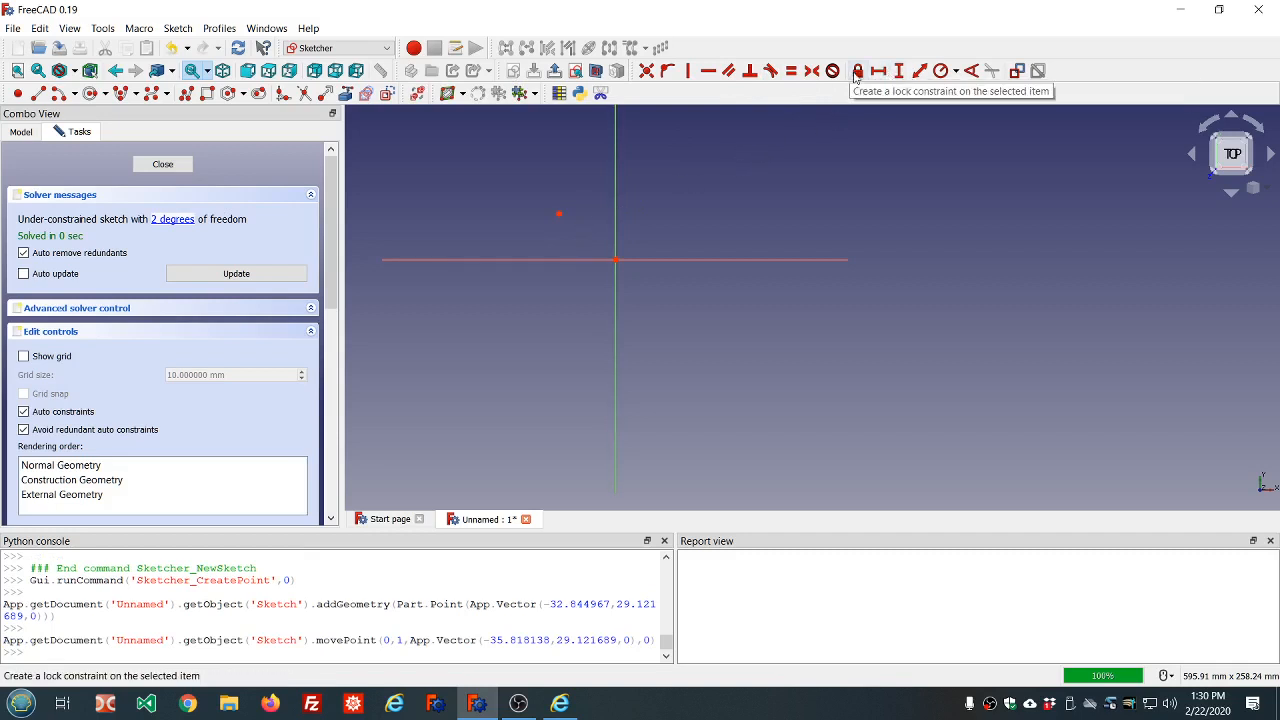
Apply a lock constraint to the standalone point, and move its horizontal dimension above the point and its vertical dimension below the horizontal axis.
left_click(560, 216)
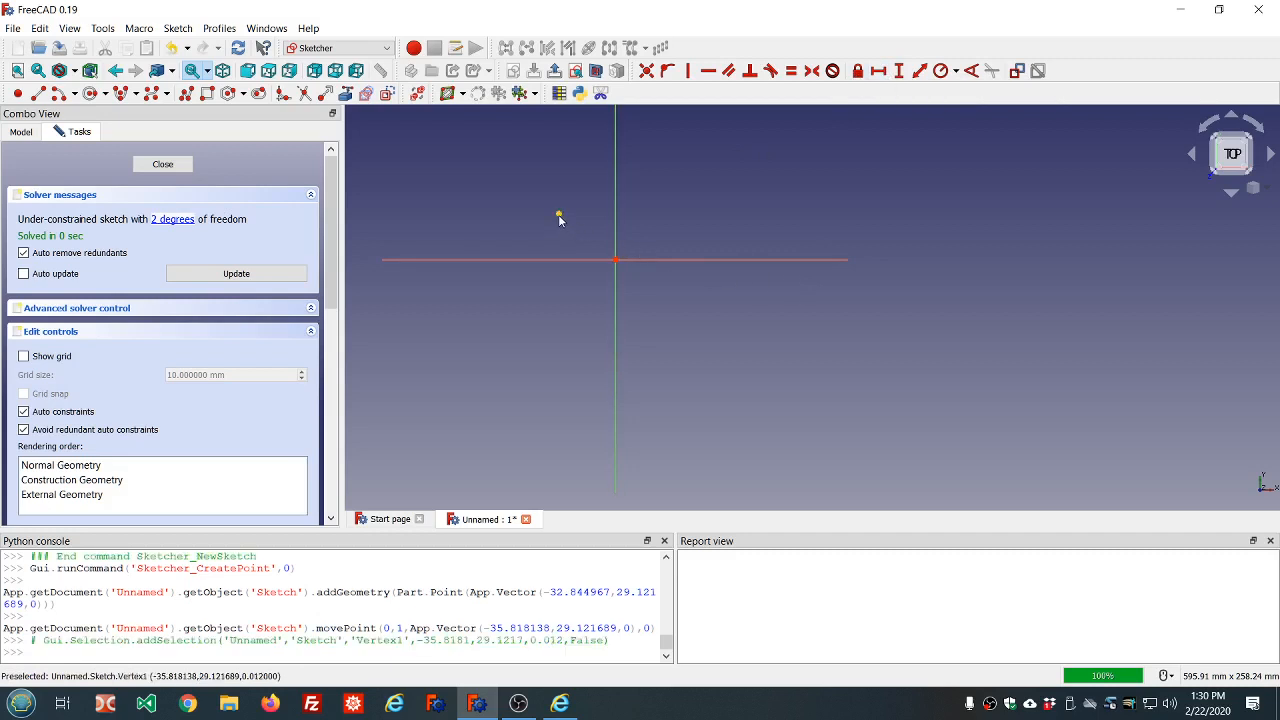
left_click(859, 74)
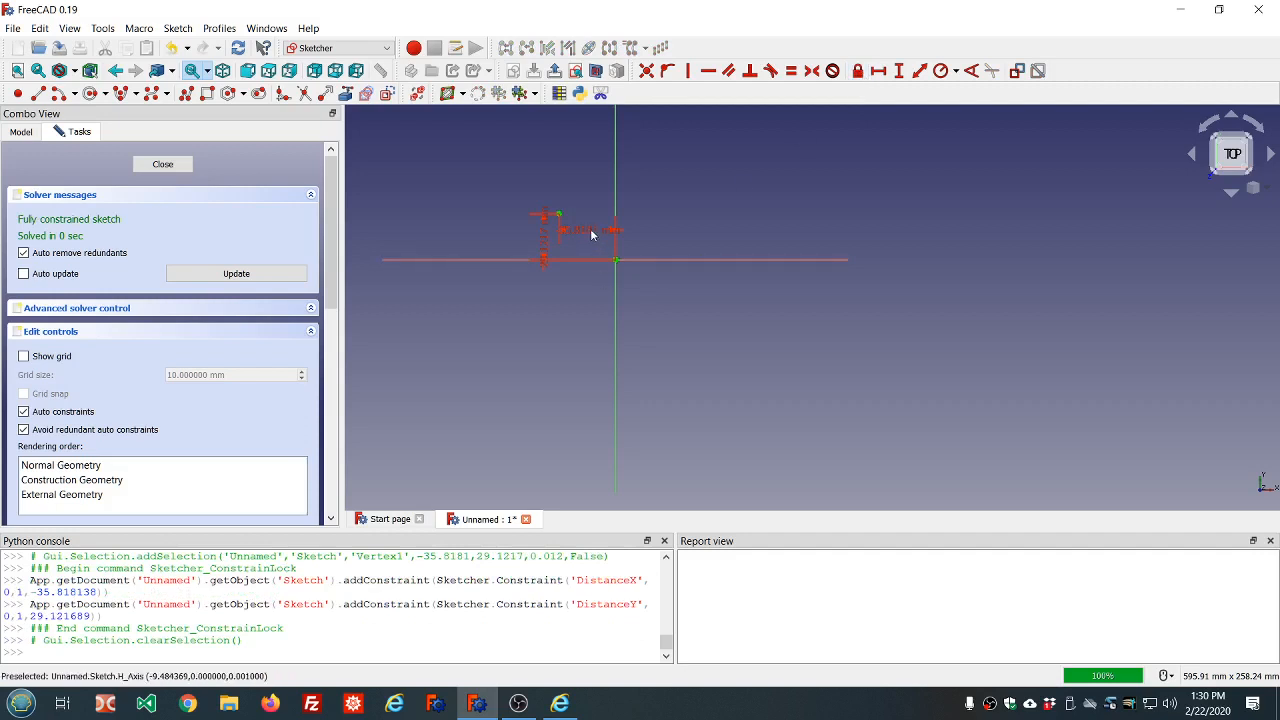
left_click_drag(591, 234, 520, 186)
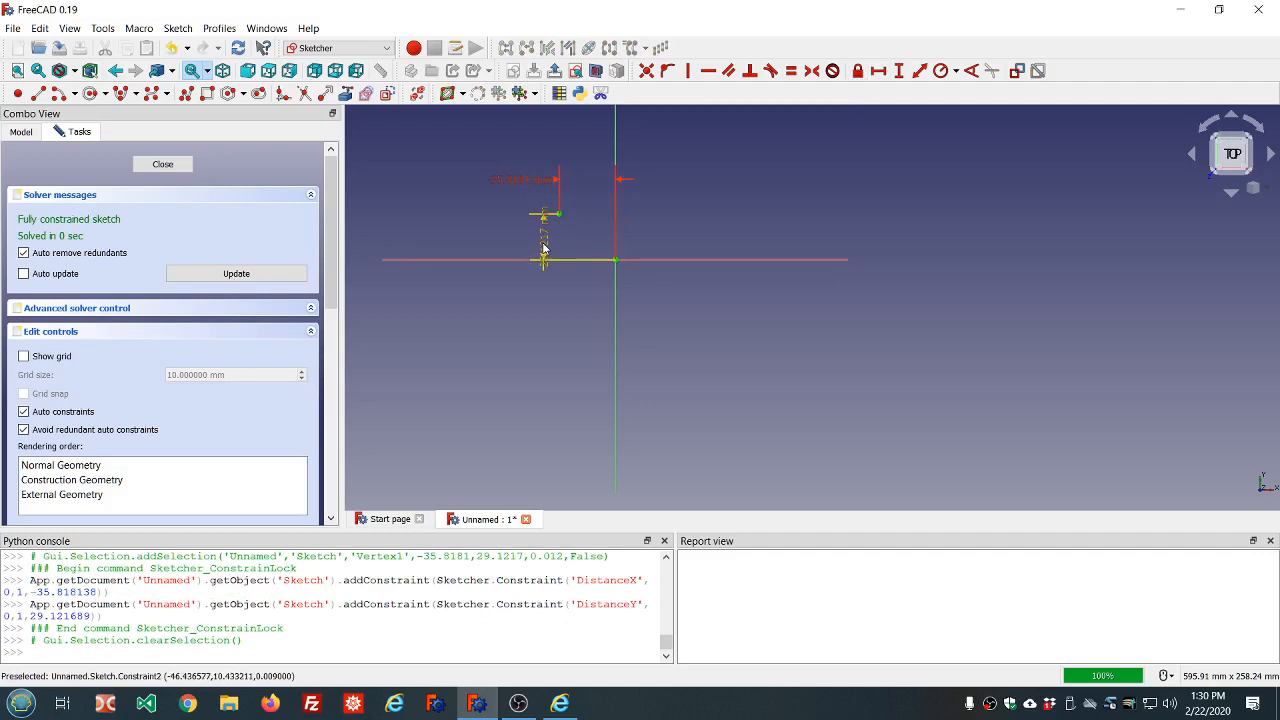
left_click_drag(543, 255, 512, 321)
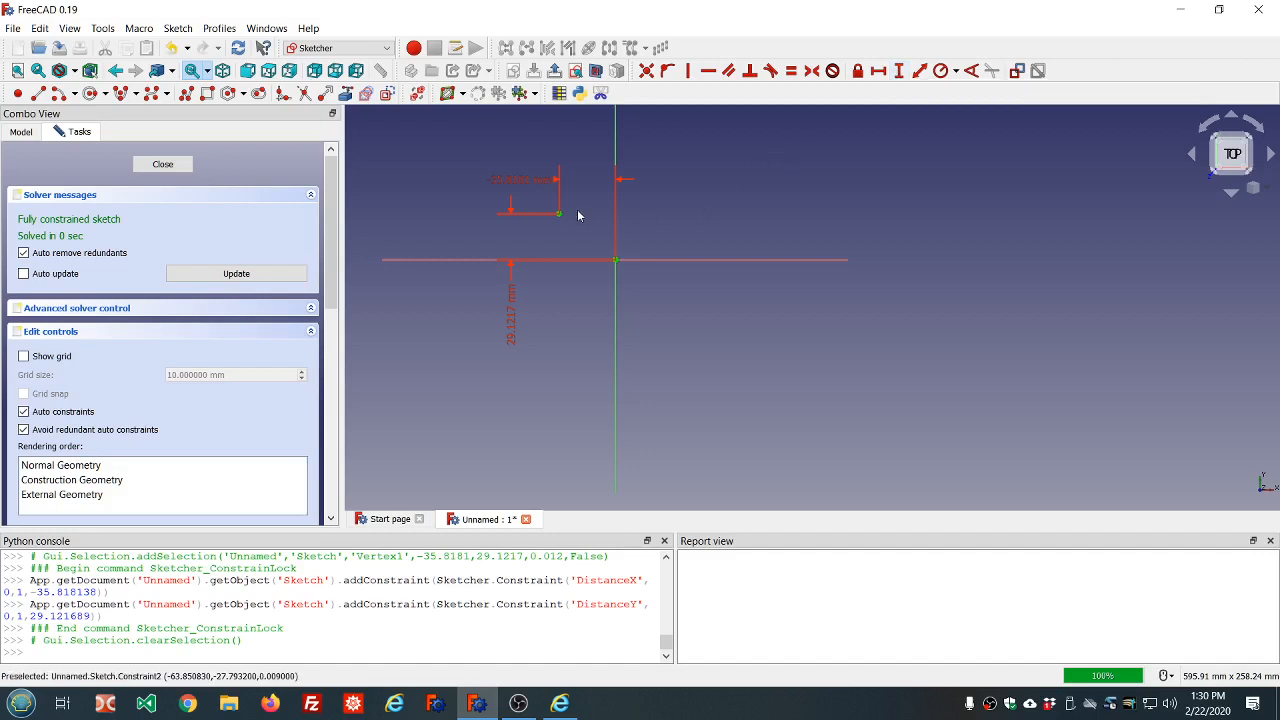
Delete the point's vertical dimension and set its horizontal dimension to -44.8181 mm.
left_click(510, 311)
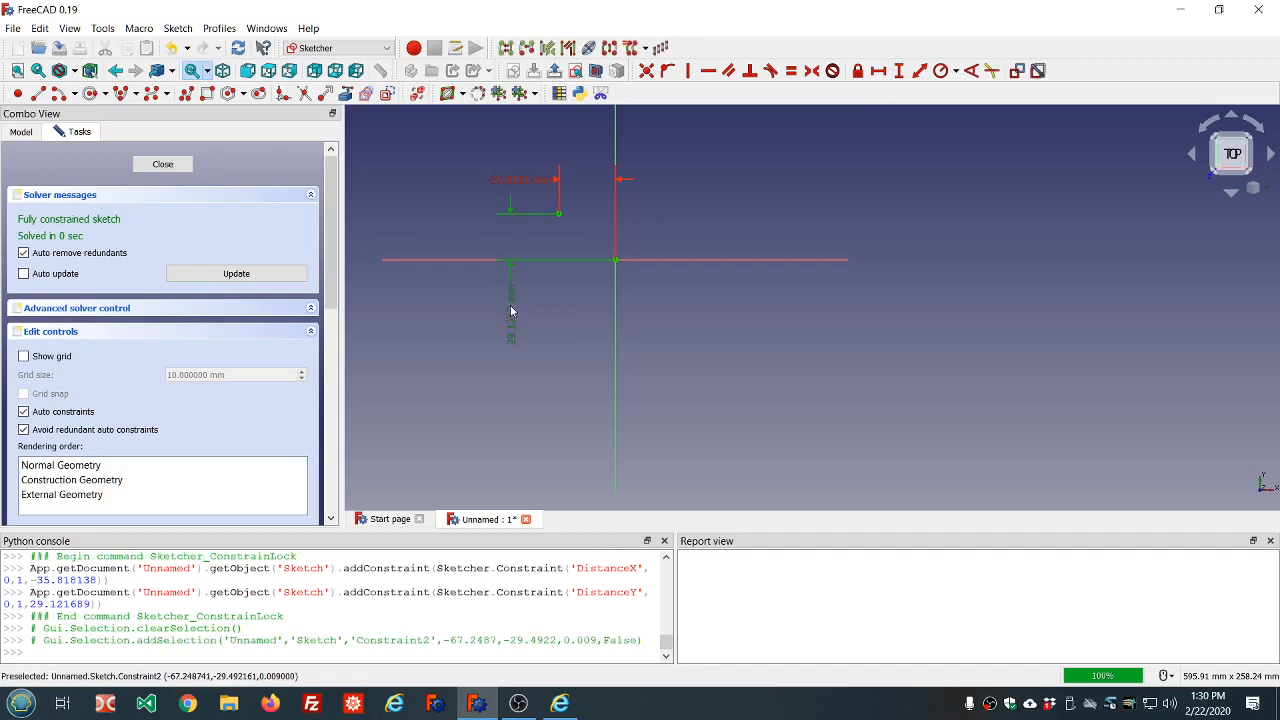
key("Delete")
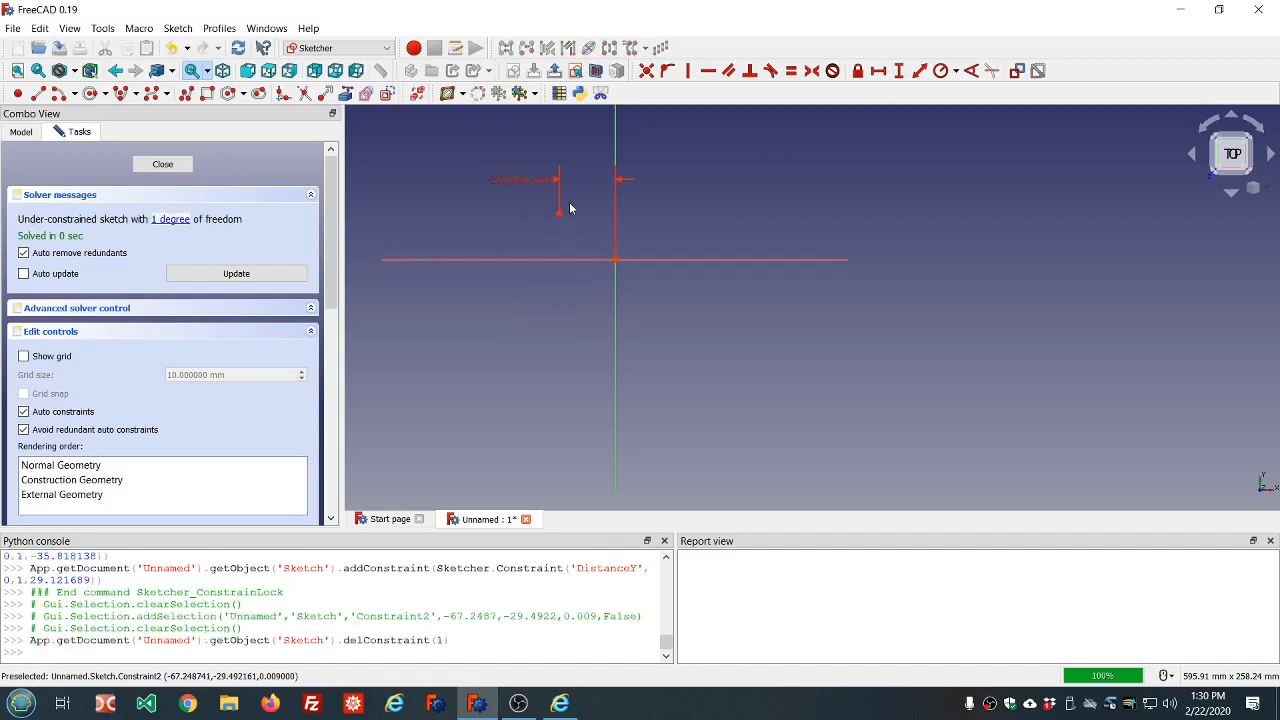
double_click(517, 178)
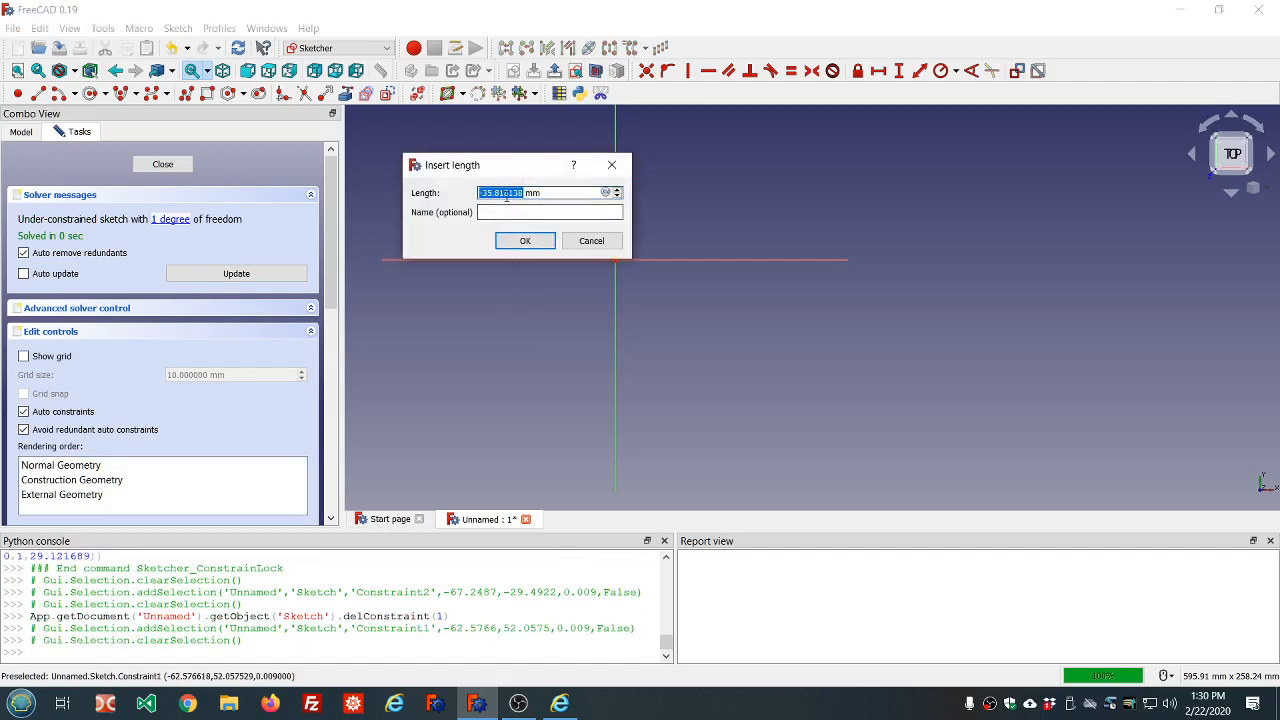
scroll(506, 198, "down", 1)
scroll(506, 198, "down", 5)
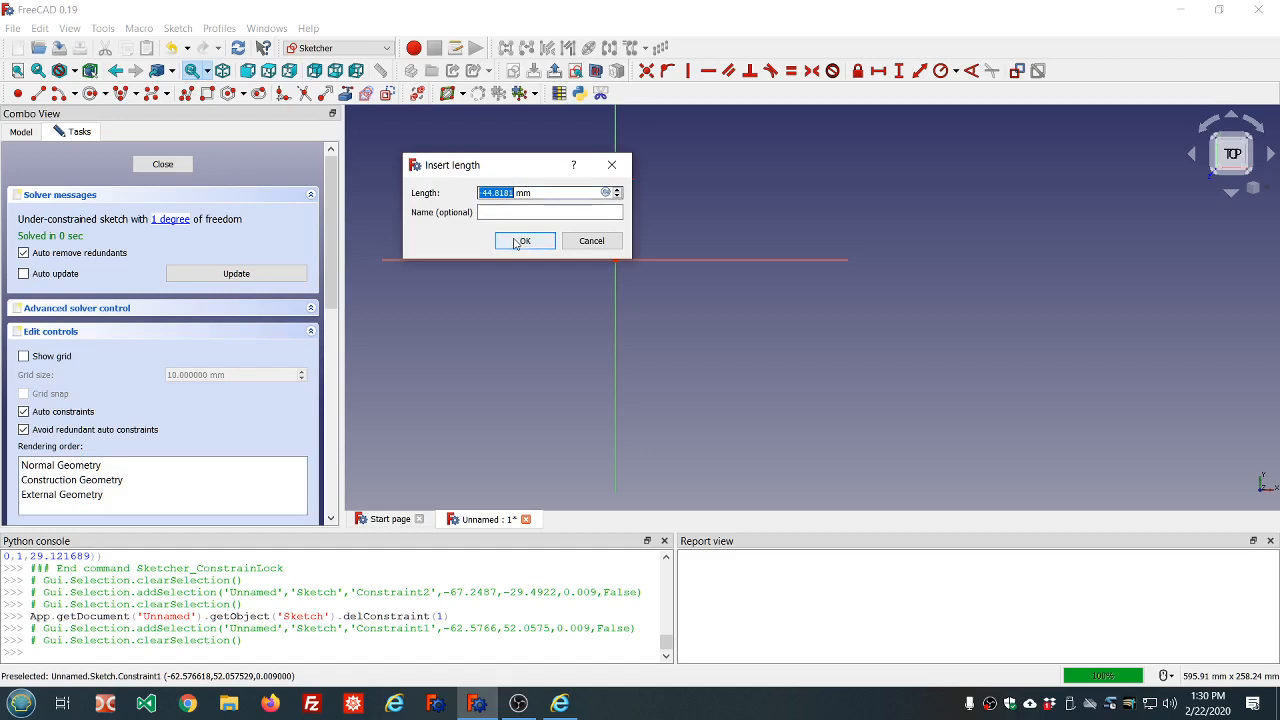
left_click(513, 240)
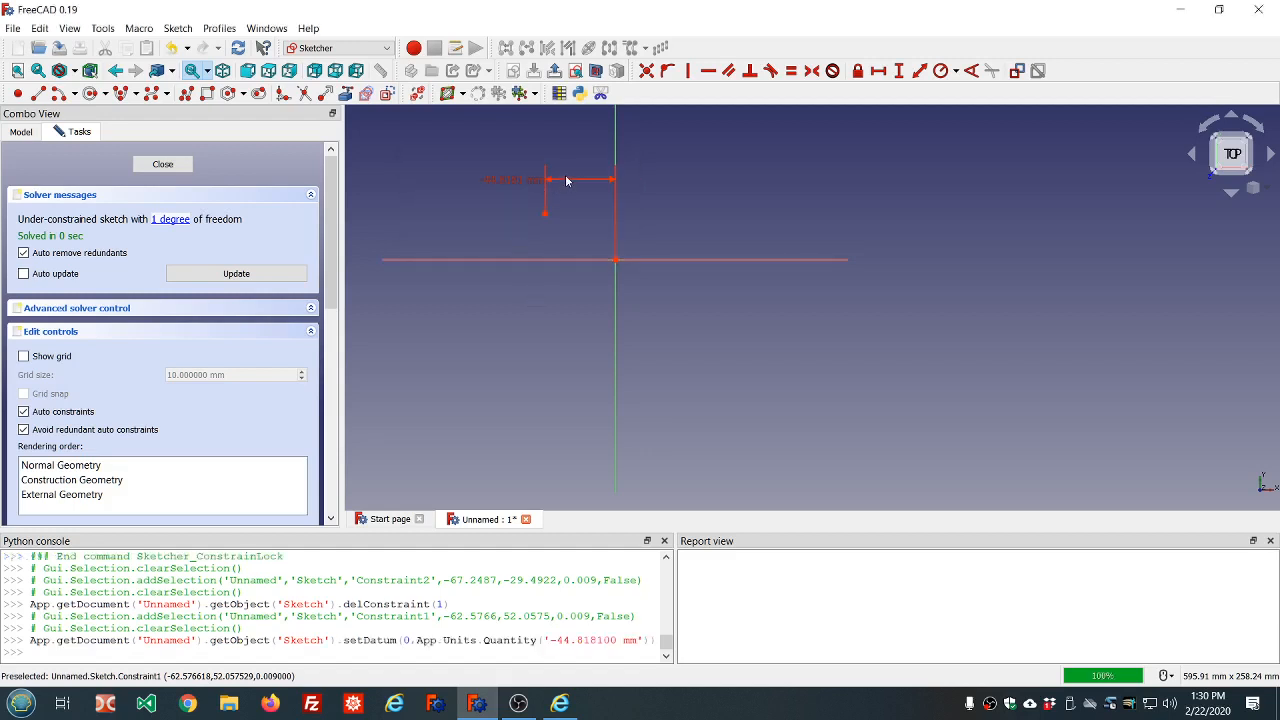
Replace the point's horizontal lock dimension with a horizontal distance constraint of 40 mm from the origin.
left_click(506, 181)
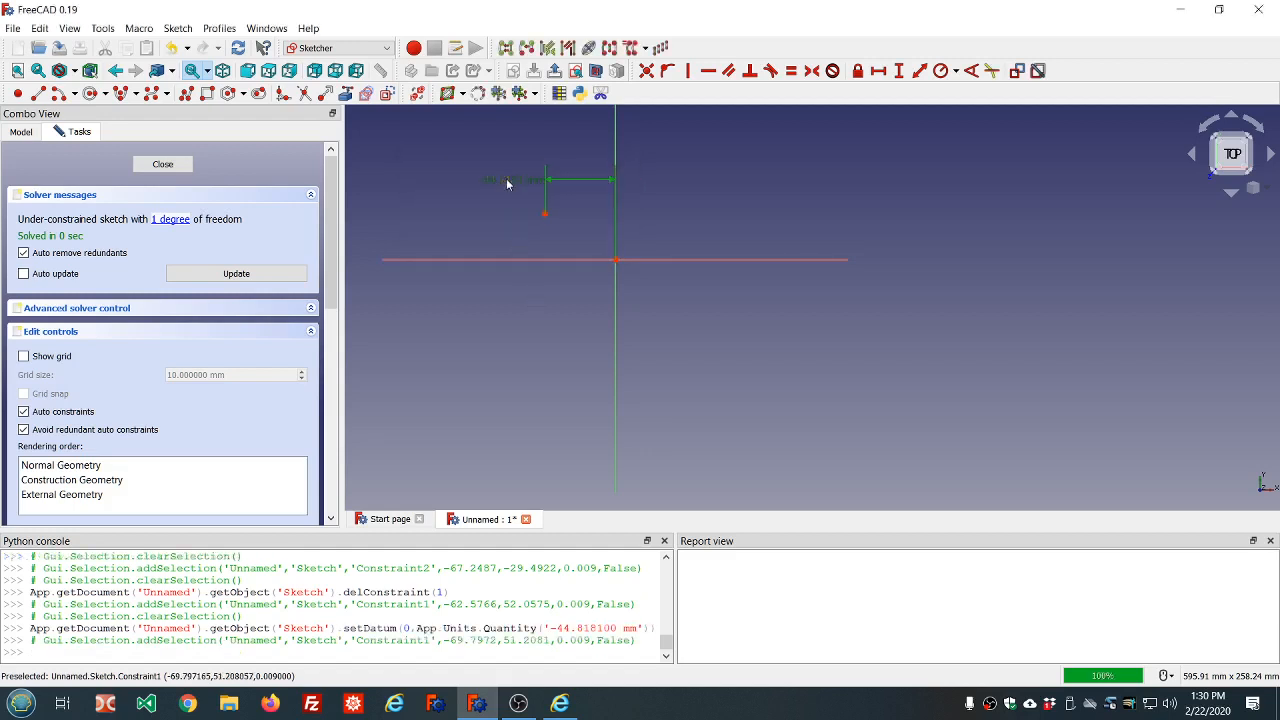
key("Delete")
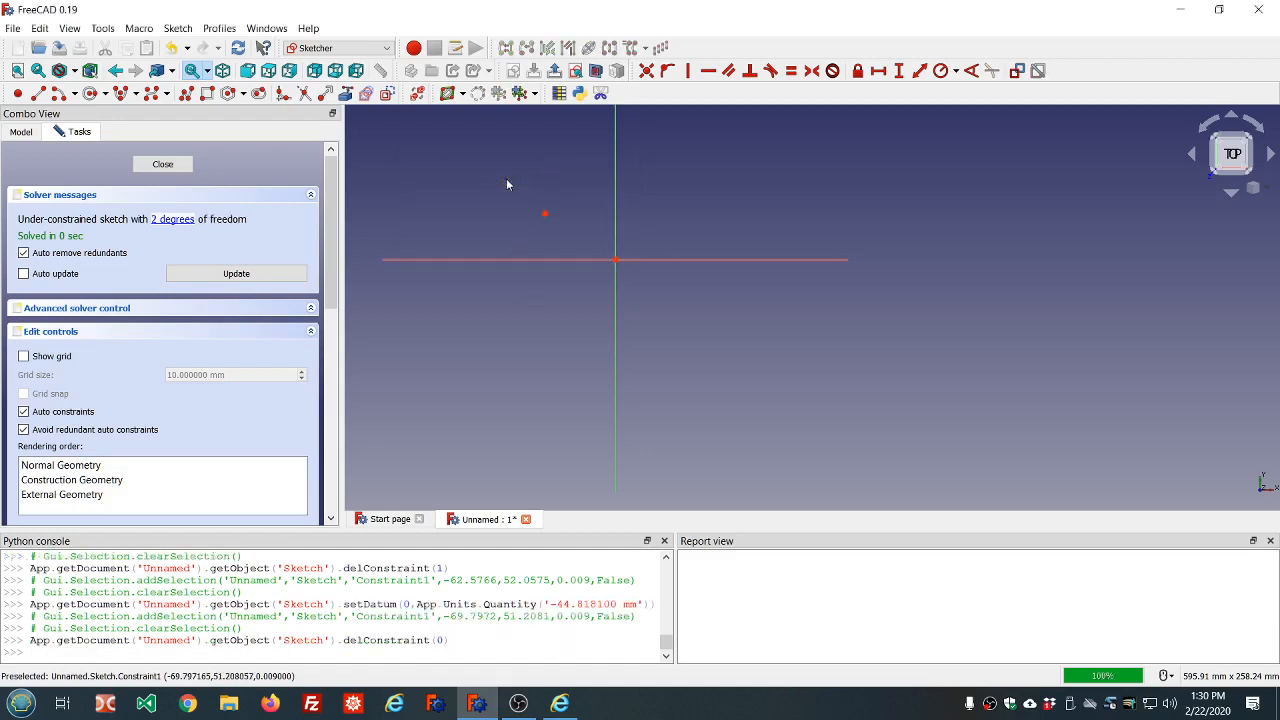
left_click(544, 215)
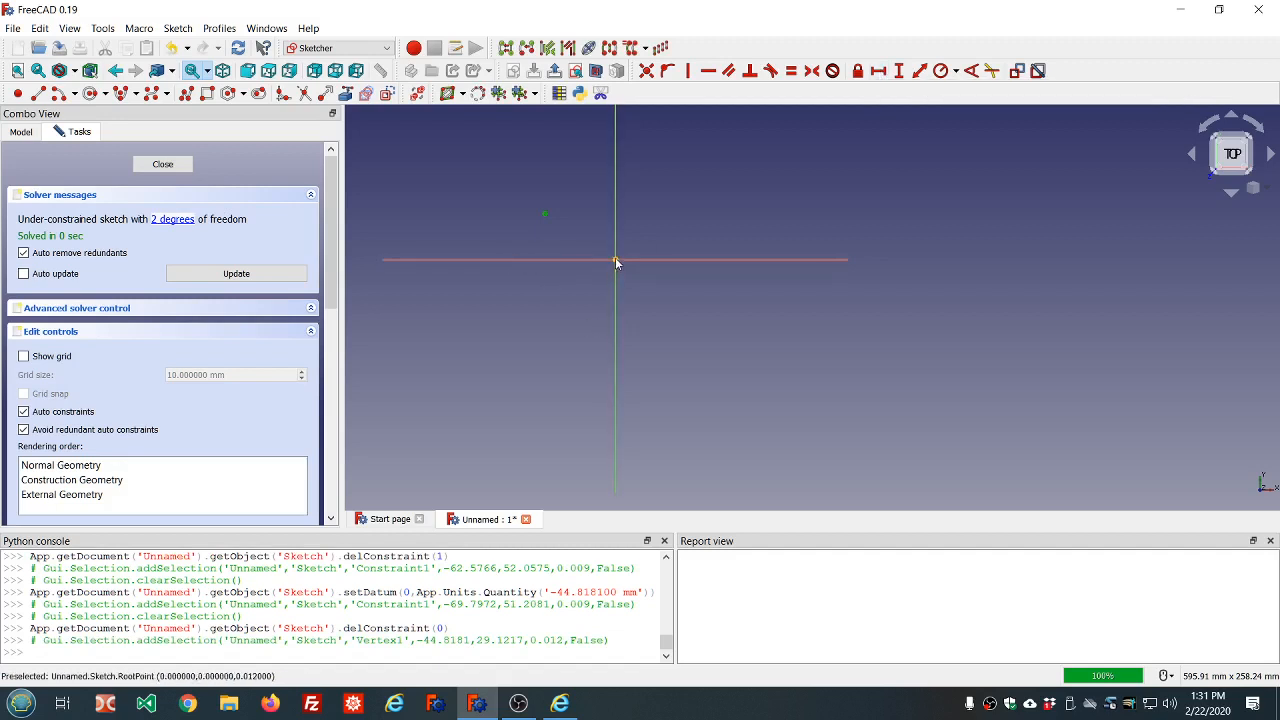
left_click(878, 71)
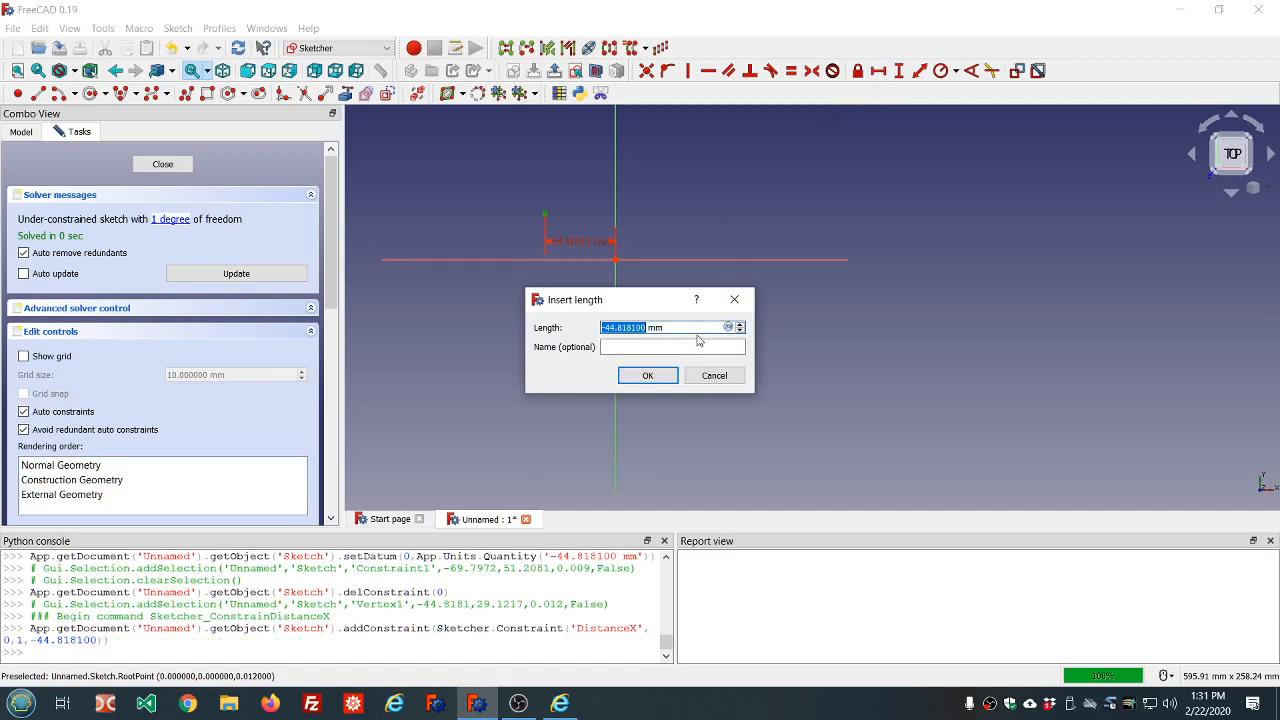
type("40")
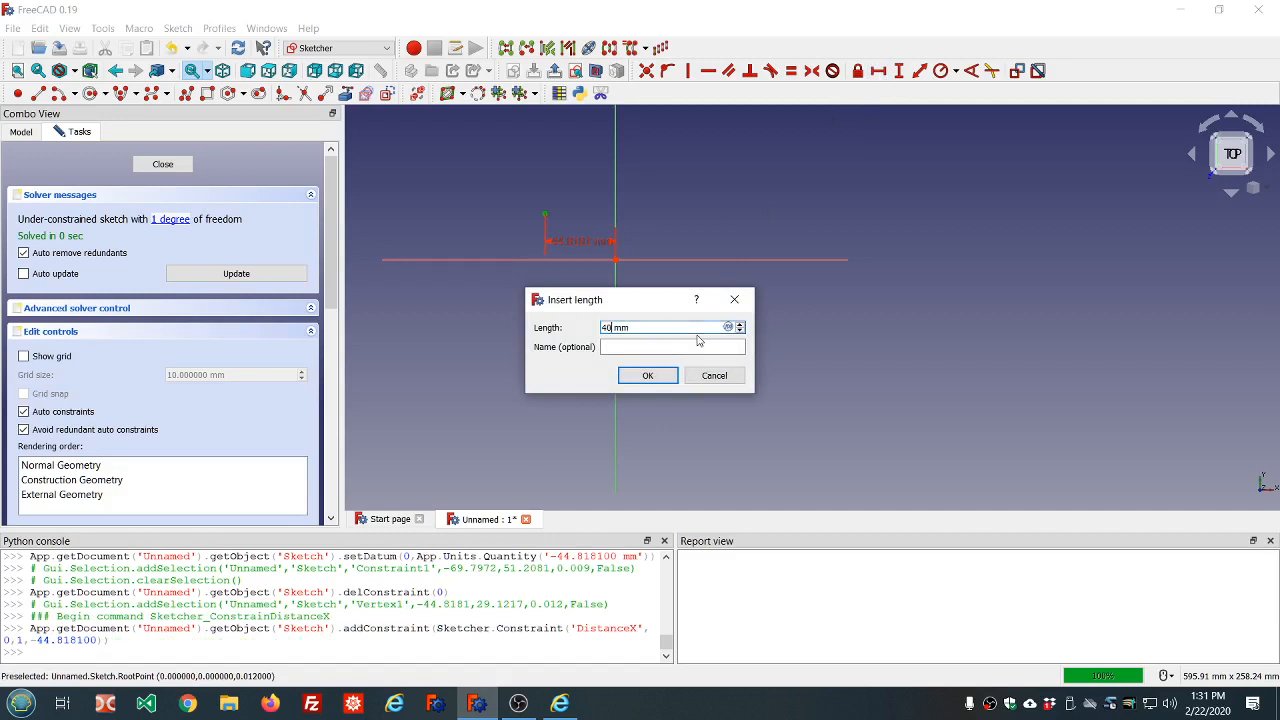
left_click(648, 375)
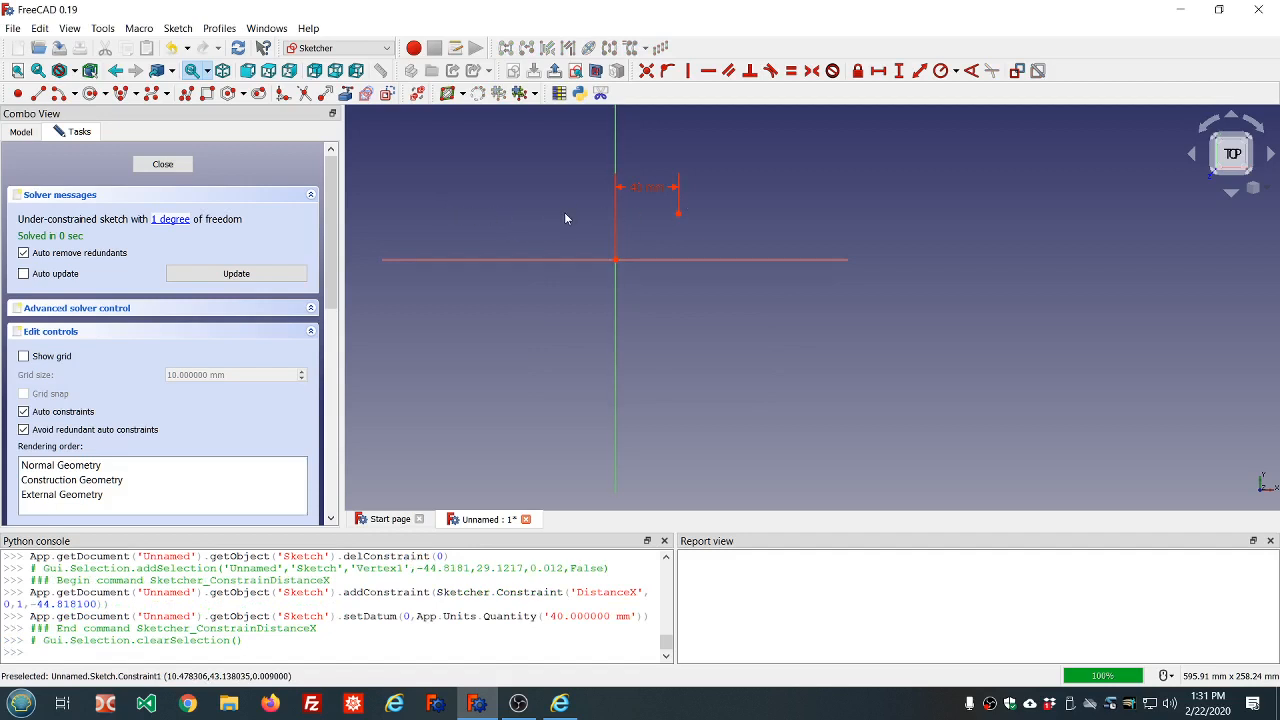
Set the point's horizontal distance to -40 mm and move the dimension label above the point, across the vertical axis.
left_click(633, 195)
double_click(633, 195)
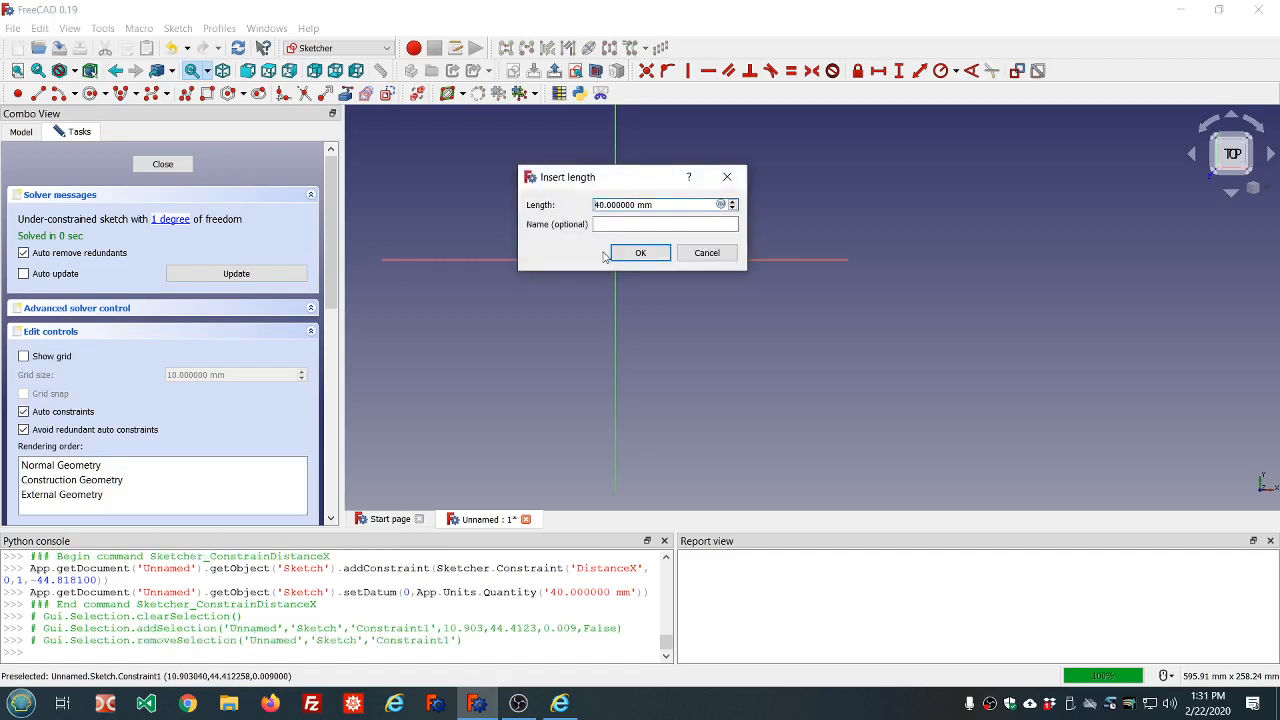
type("-")
left_click(640, 252)
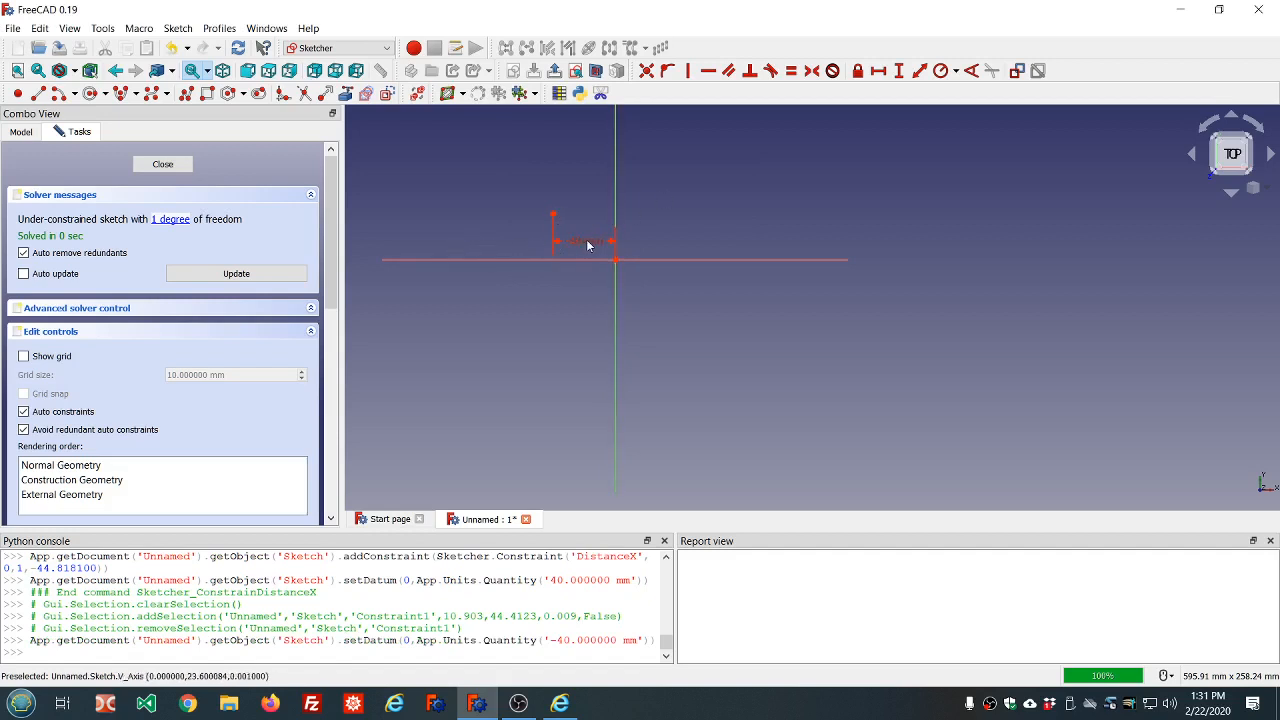
left_click_drag(591, 248, 651, 156)
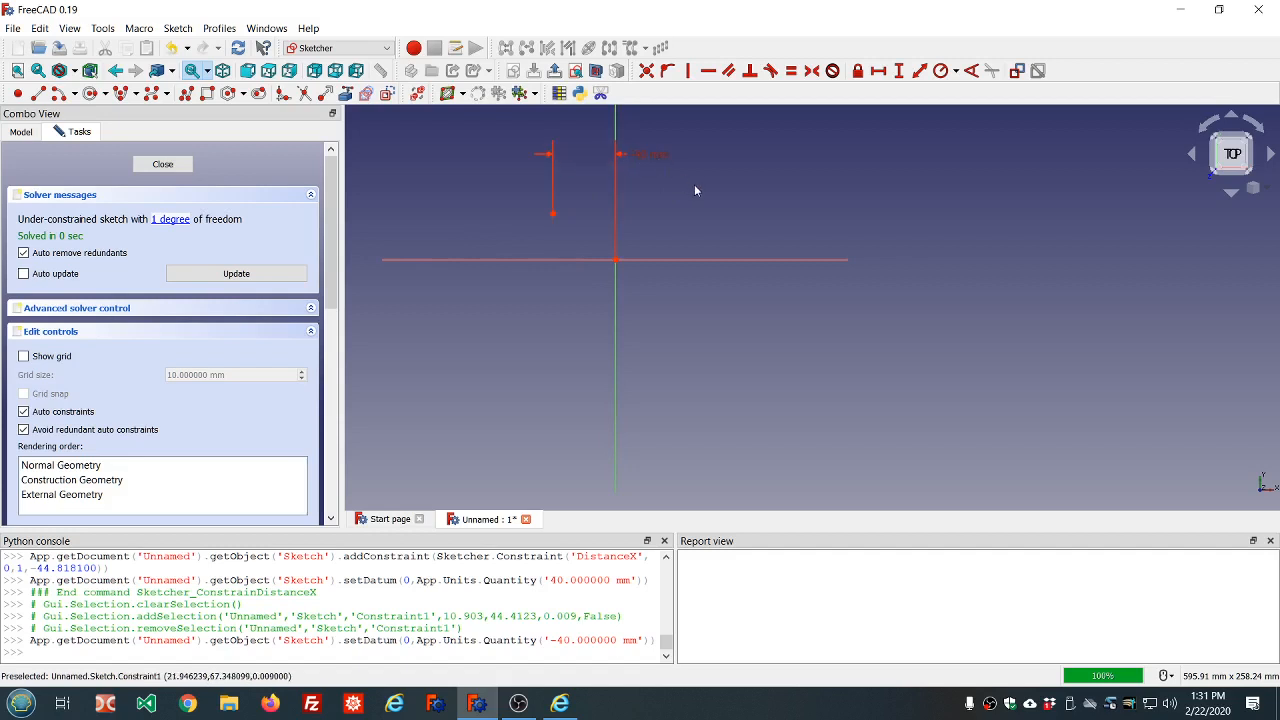
Constrain the point's vertical distance from the origin to 30 mm and move its dimension label above and to the left of the point.
left_click(553, 215)
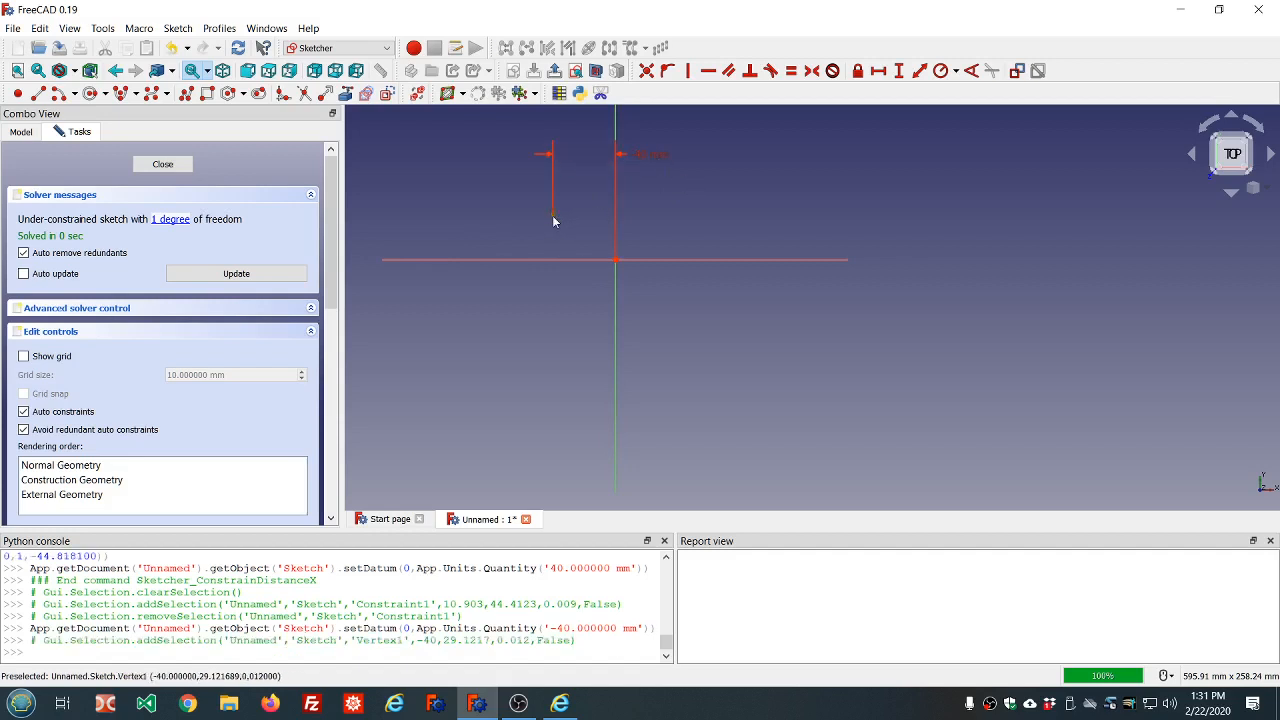
left_click(899, 71)
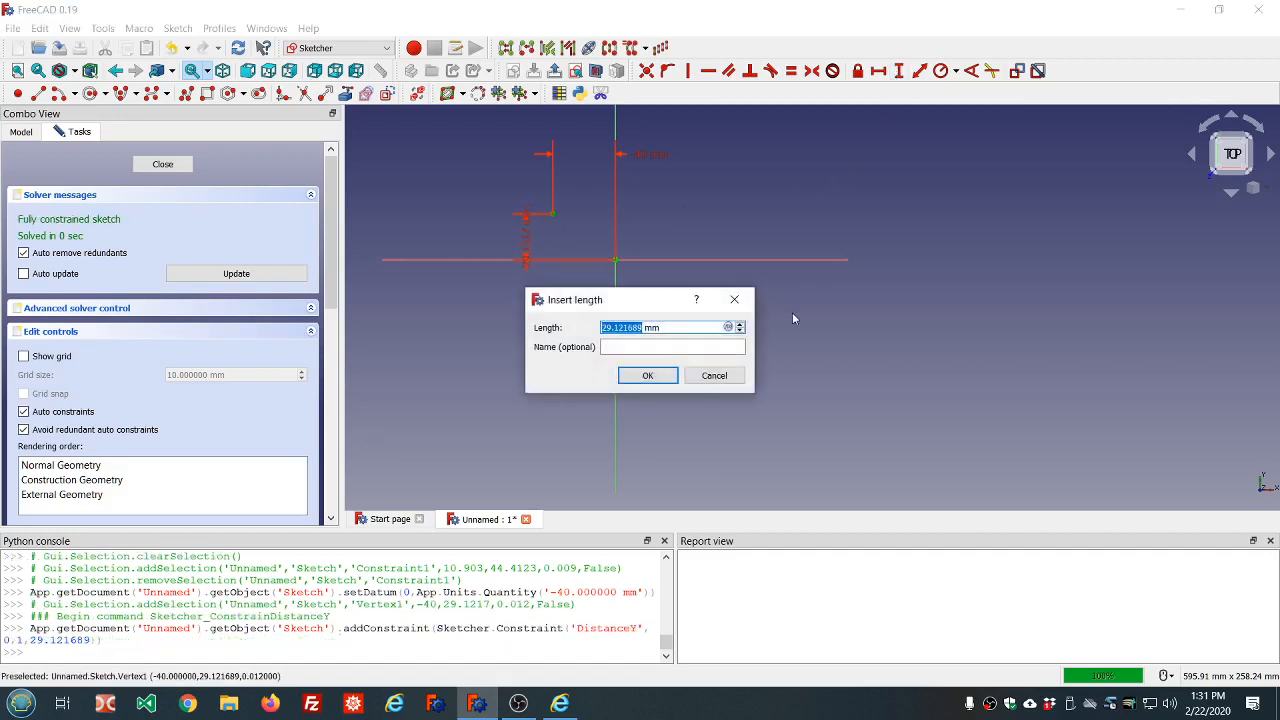
type("30")
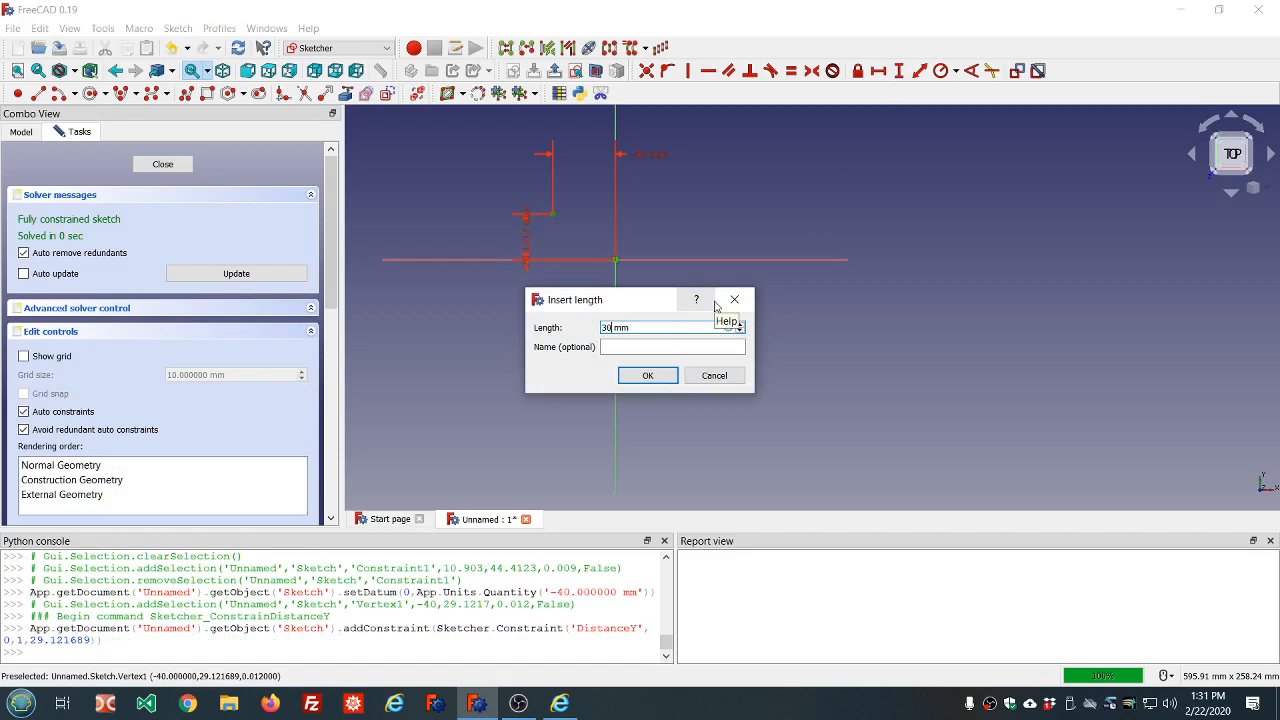
left_click(648, 376)
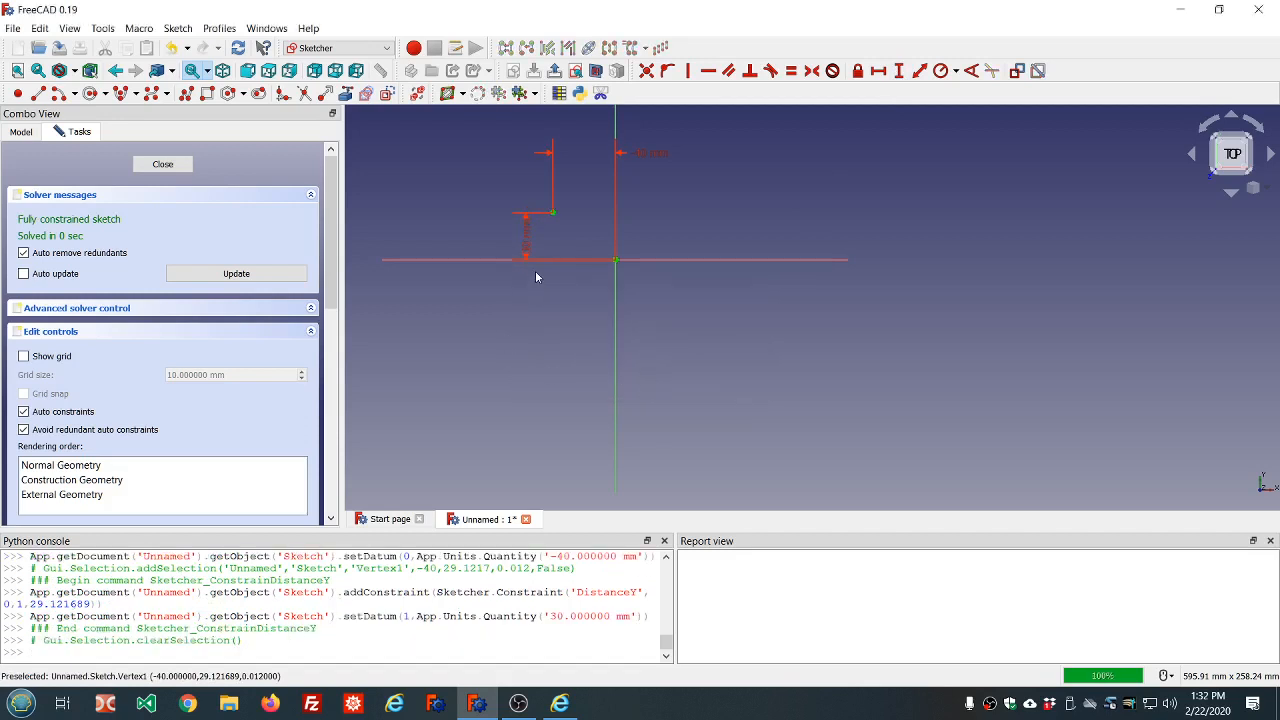
left_click_drag(527, 247, 459, 173)
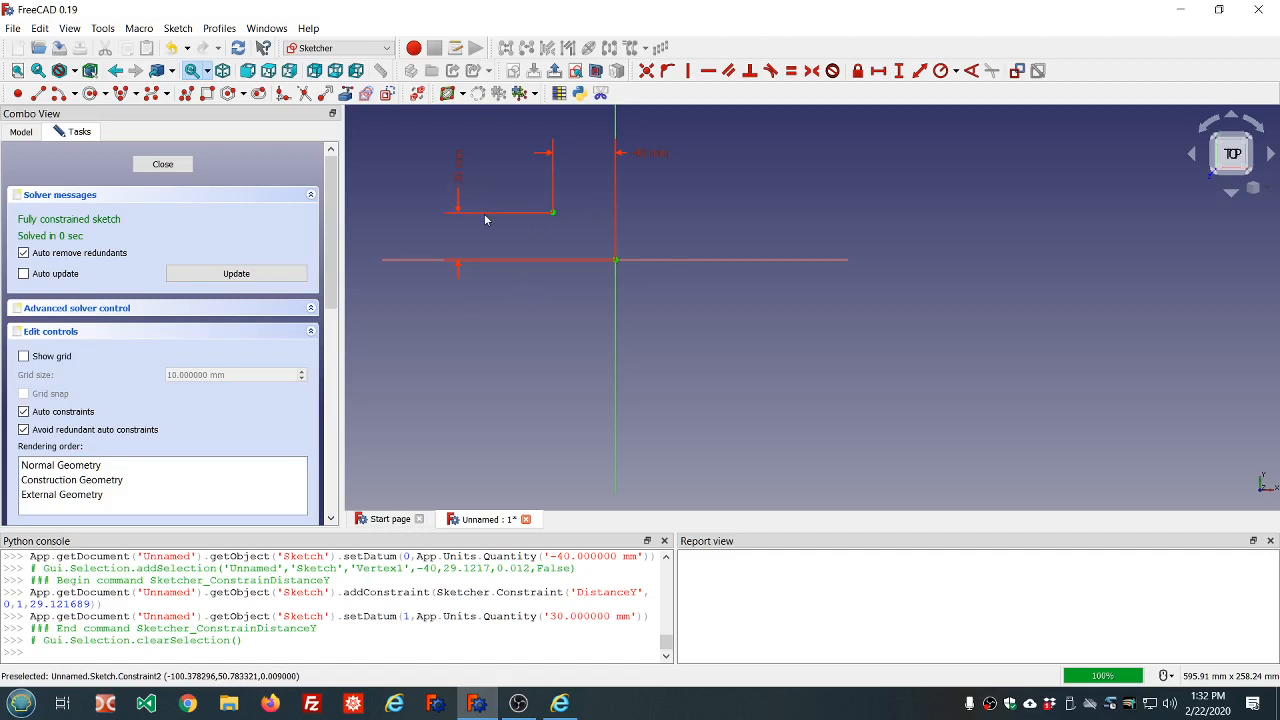
Deactivate the point's vertical distance constraint and move the point to about 55 mm below the horizontal axis.
left_click(553, 213)
left_click(457, 184)
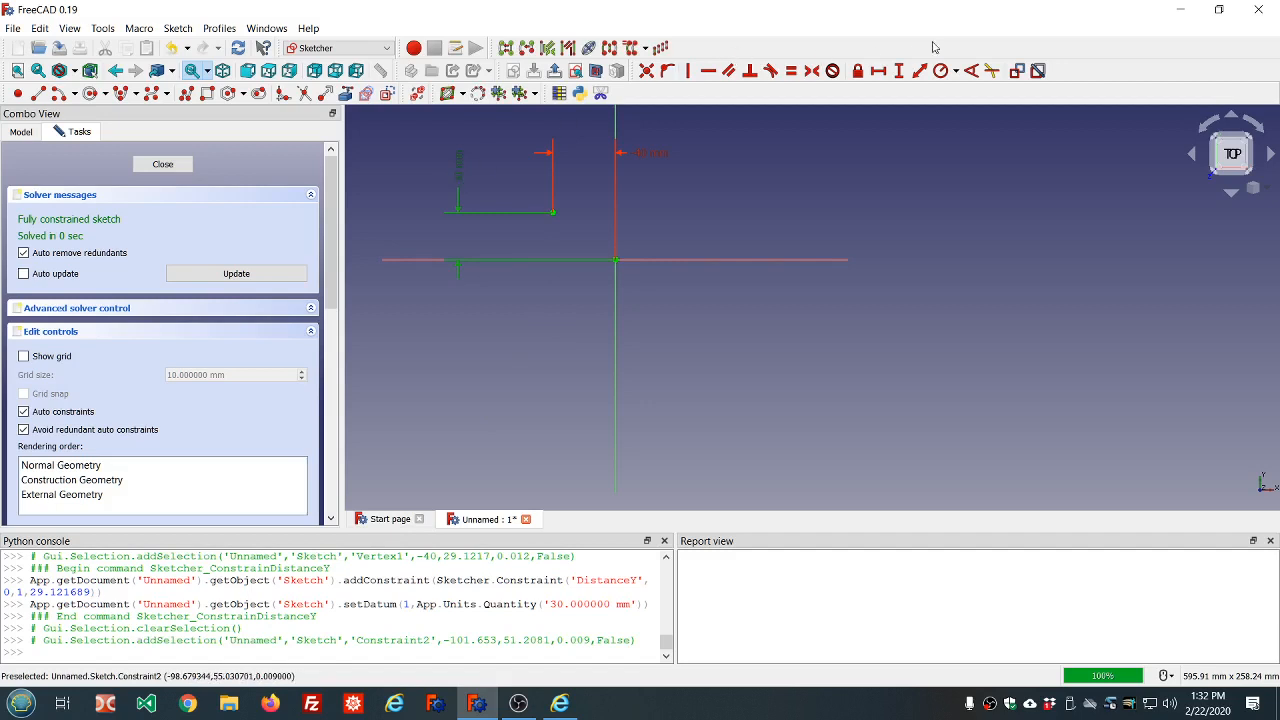
left_click(1038, 71)
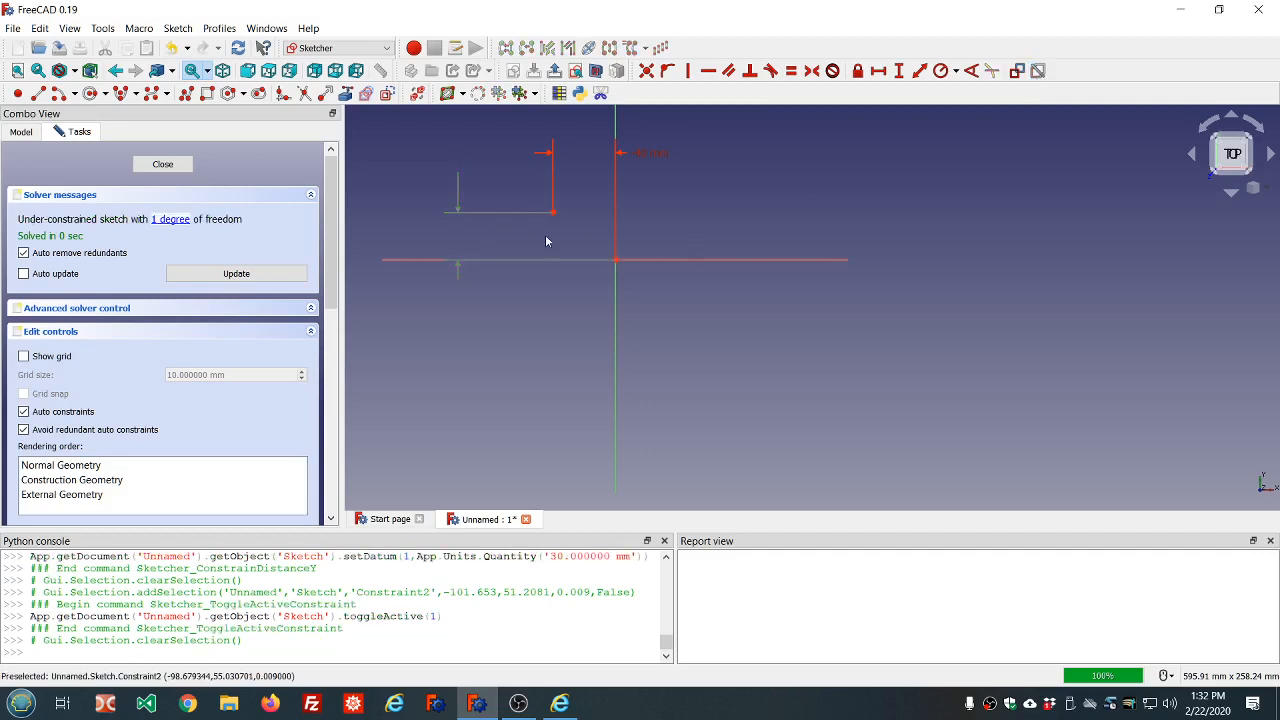
left_click_drag(552, 215, 535, 351)
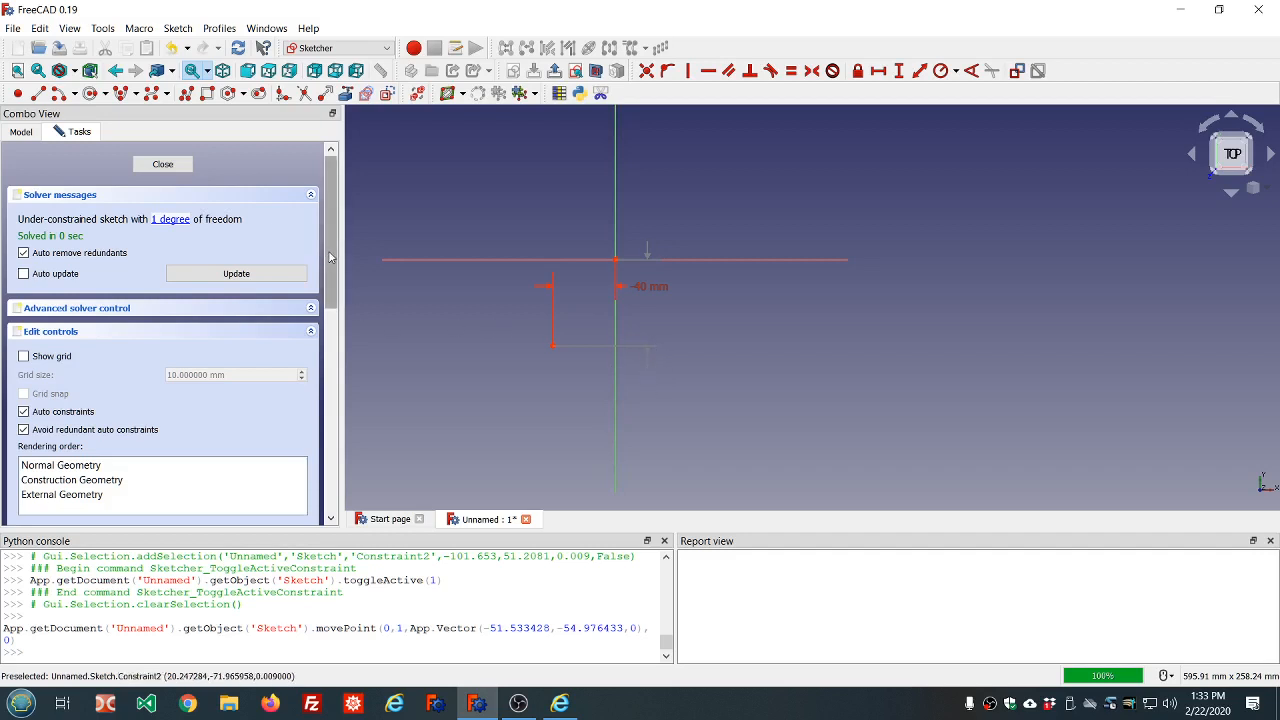
Reactivate the point's 30 mm vertical distance constraint.
left_click_drag(328, 255, 325, 388)
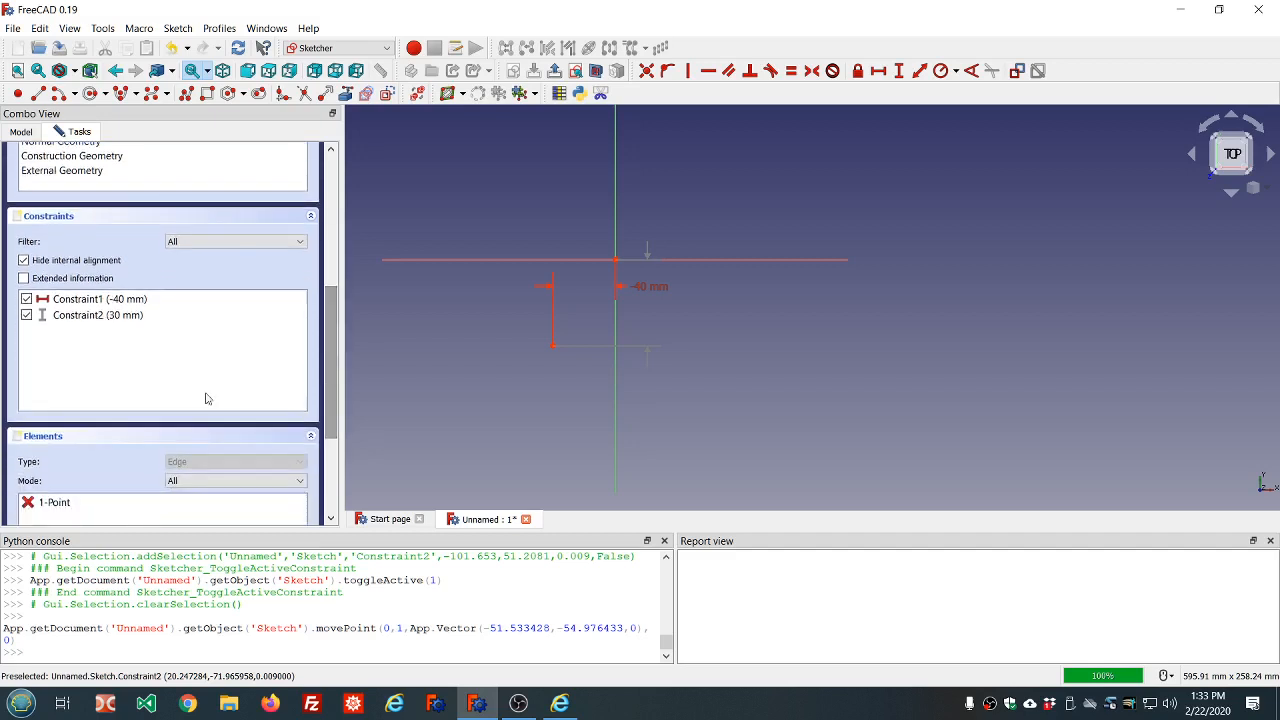
left_click(83, 323)
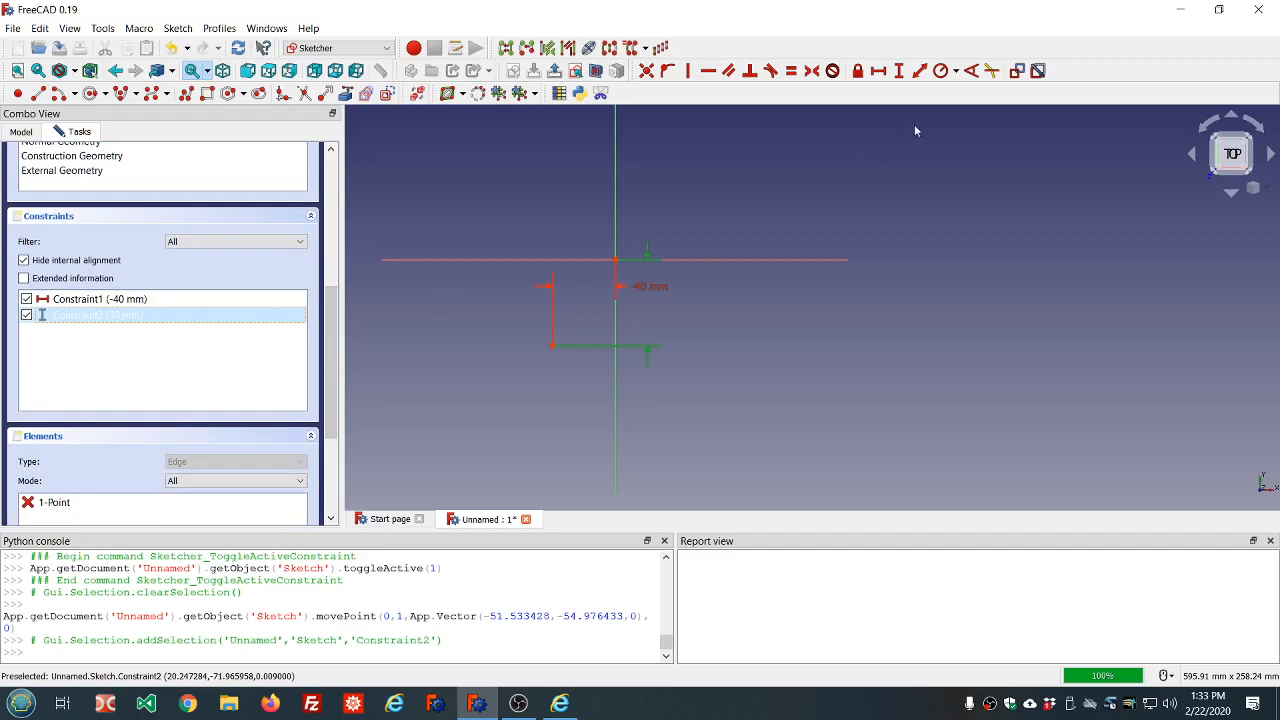
left_click(1037, 74)
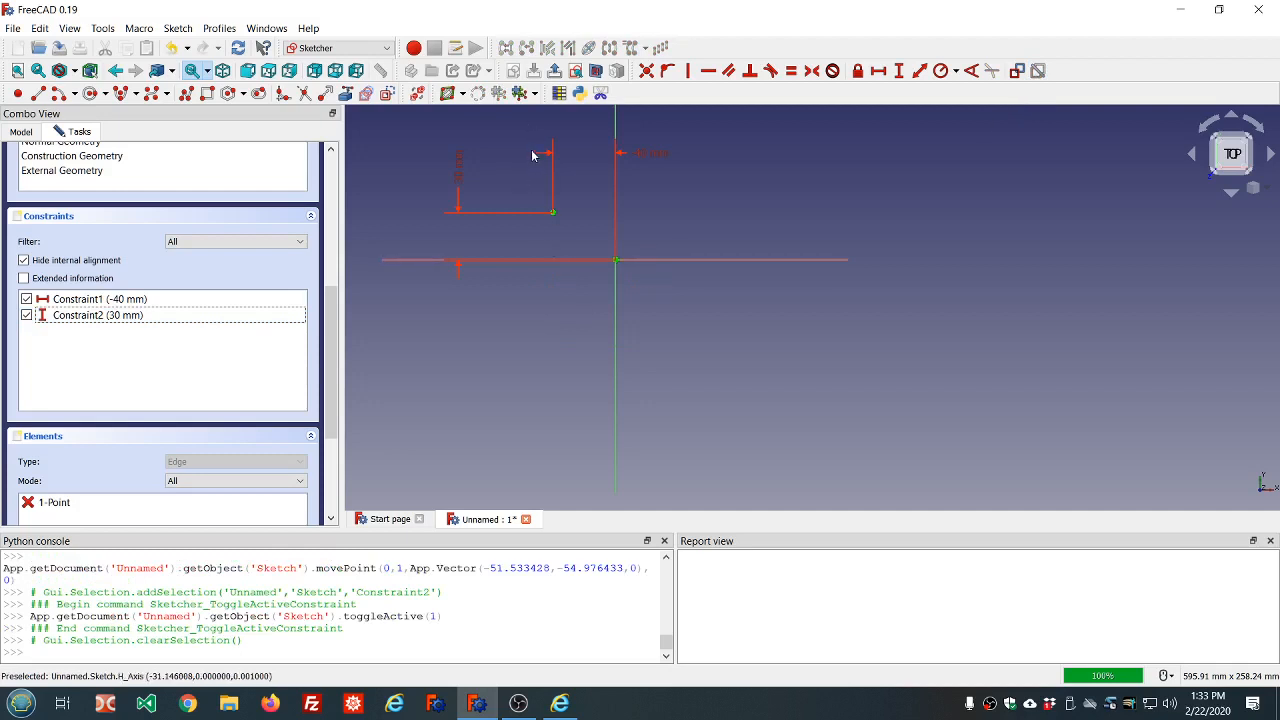
Delete both the vertical and the horizontal distance constraints of the point.
left_click(459, 185)
key("Delete")
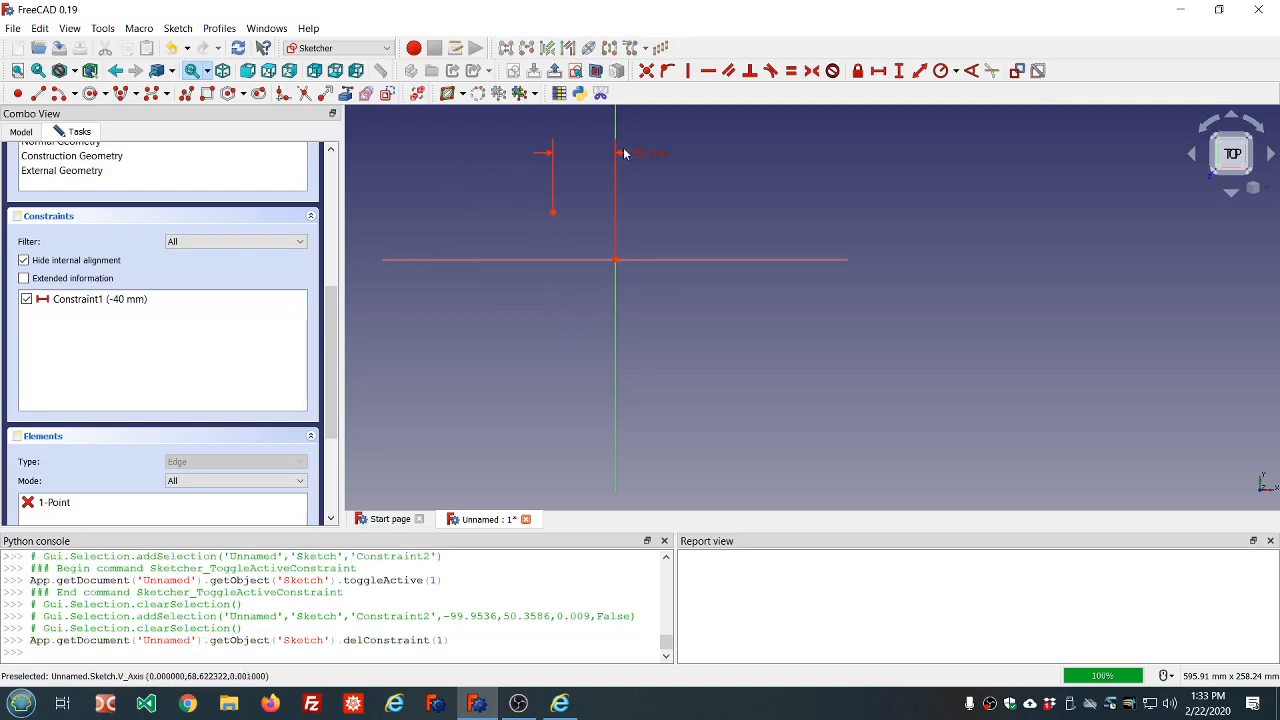
left_click(647, 155)
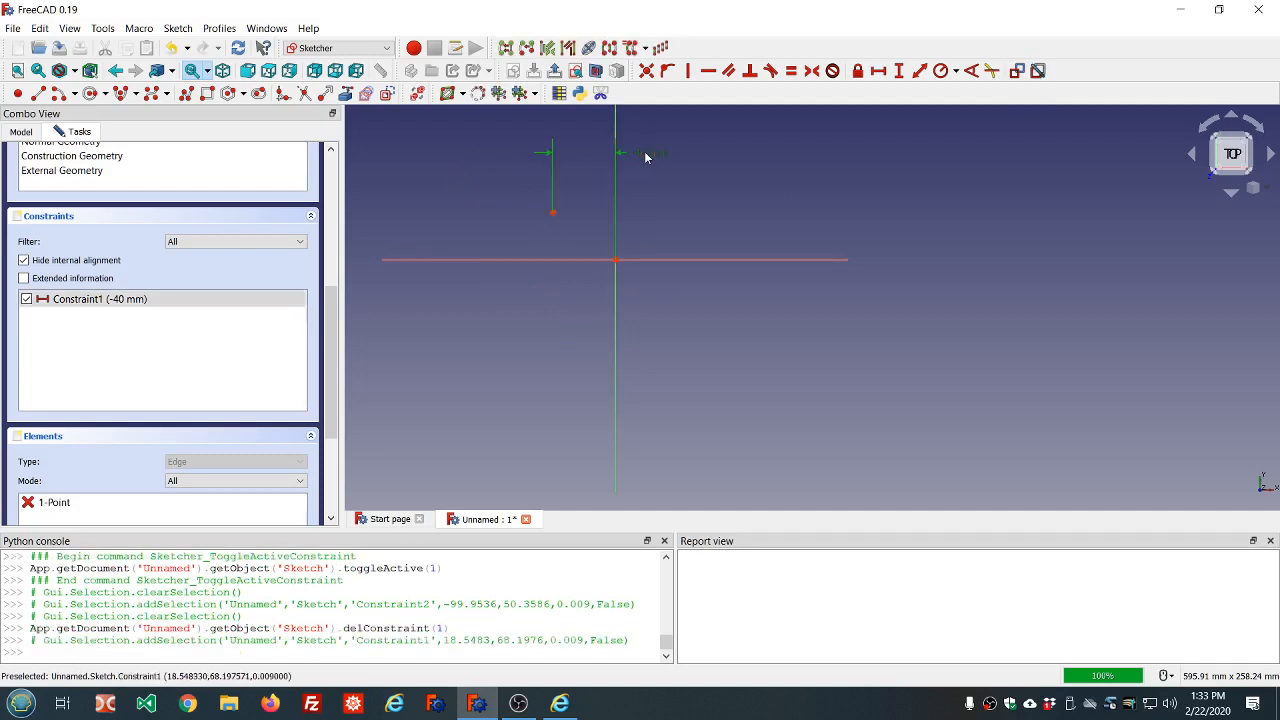
key("Delete")
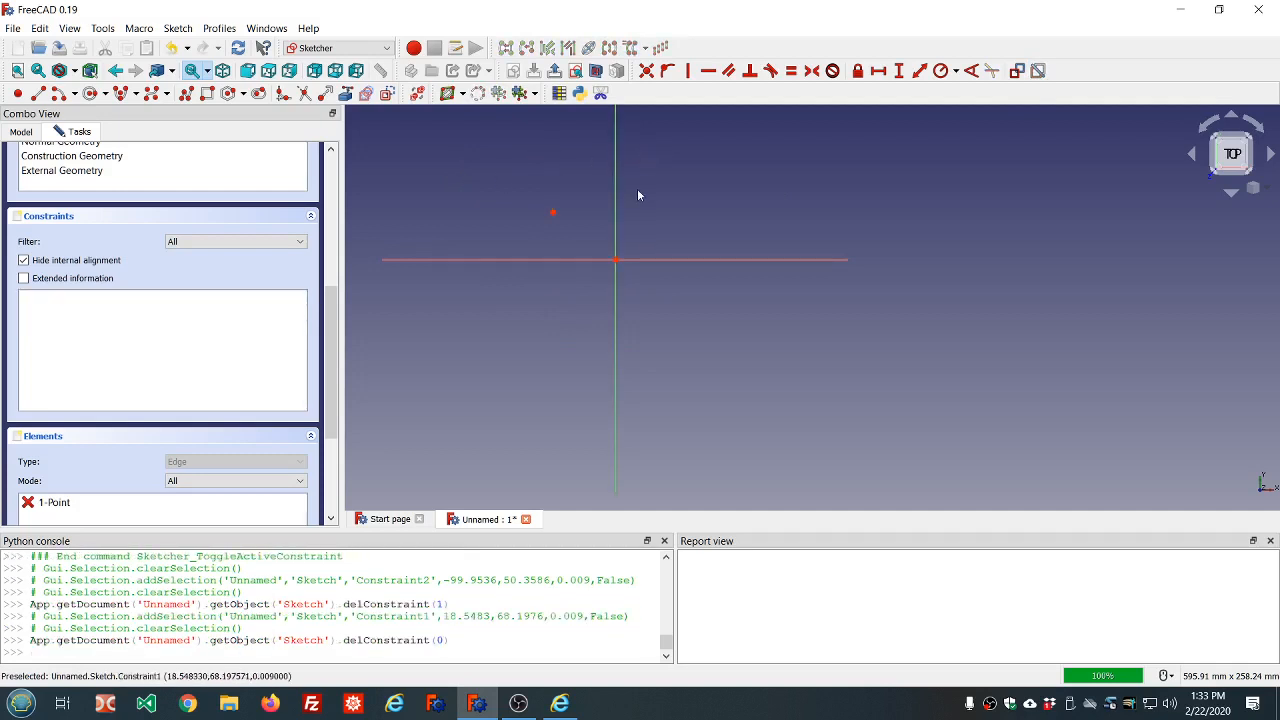
Apply a 50 mm distance constraint between the point and the origin, and swing the point around to the upper right of the origin.
left_click(553, 212)
left_click(615, 260)
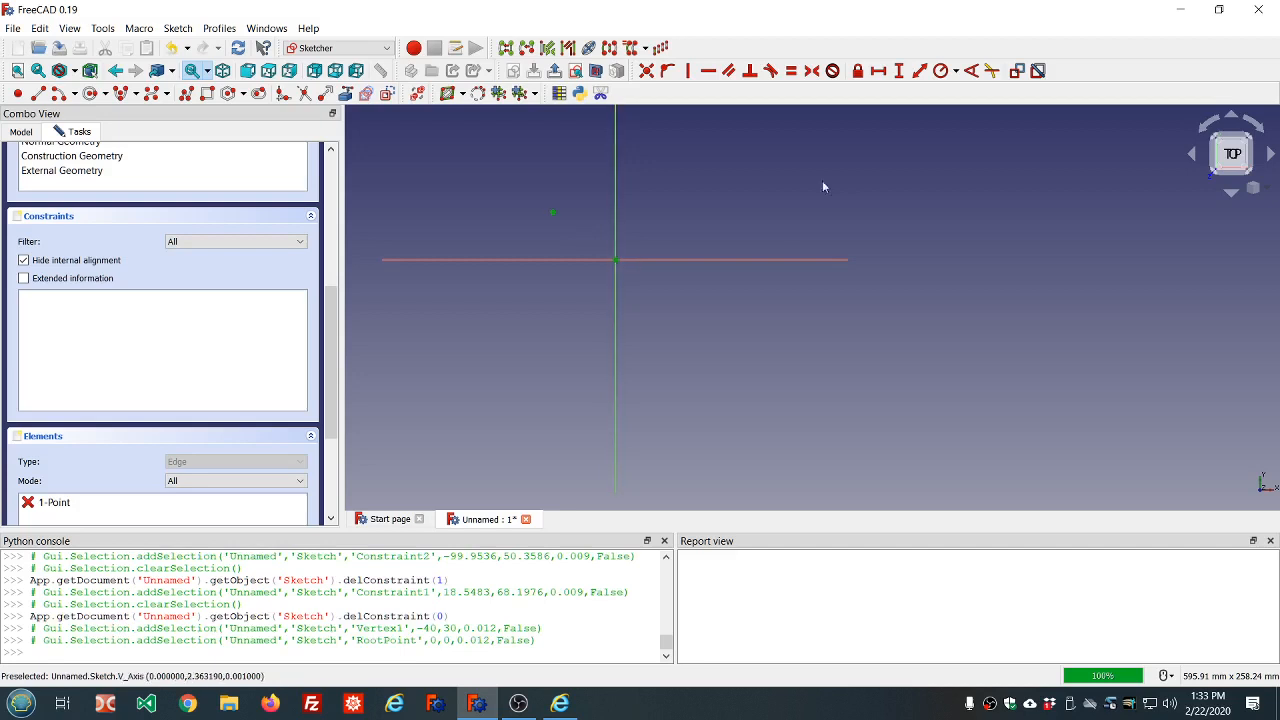
left_click(919, 76)
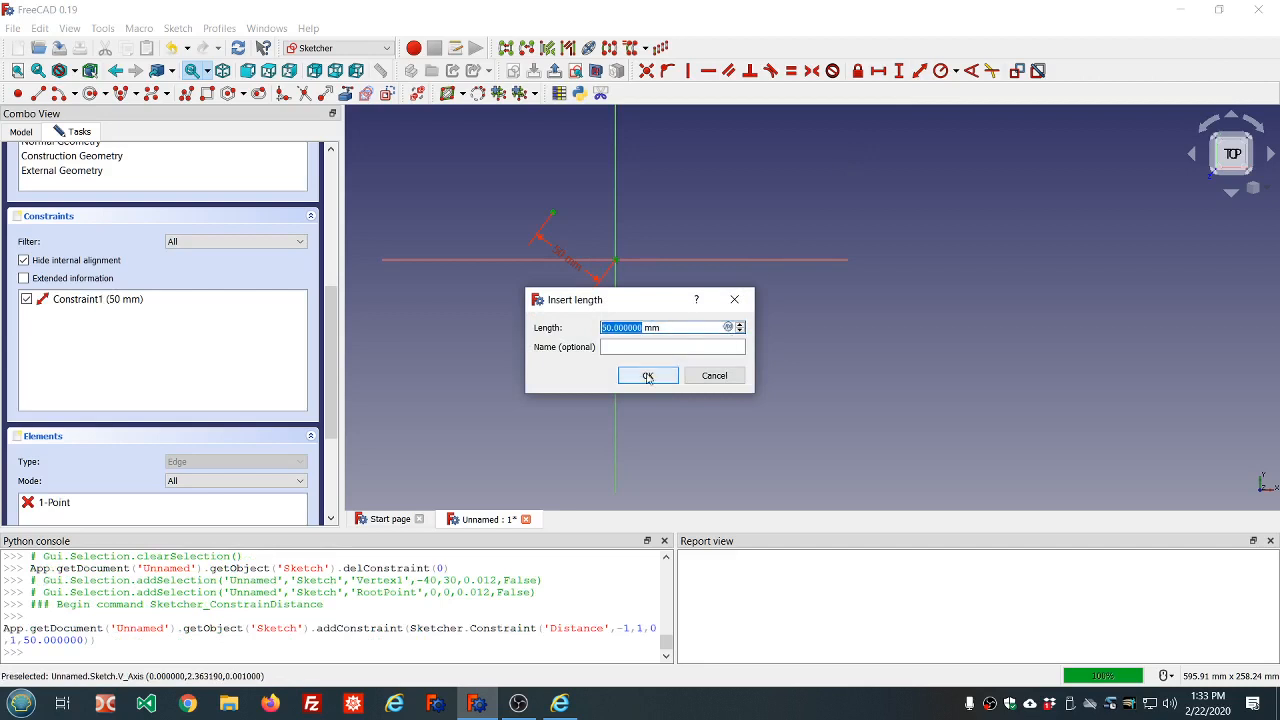
left_click(647, 377)
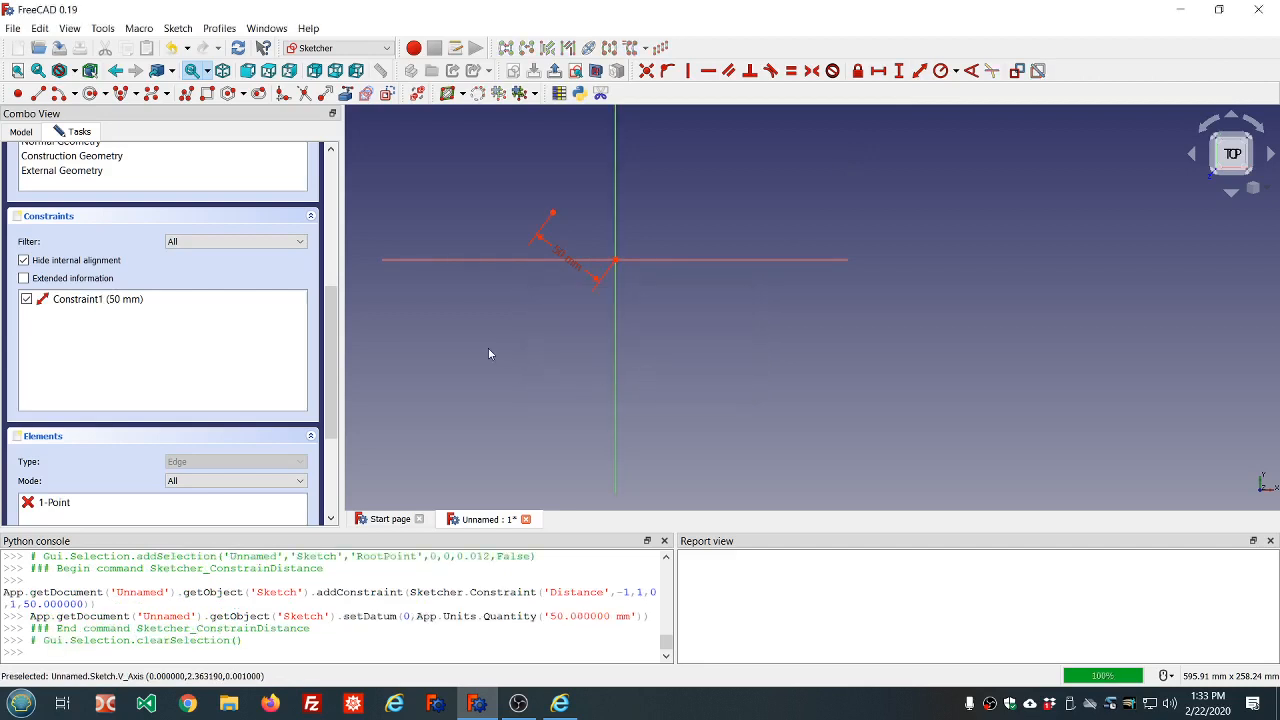
mouse_move(554, 219)
left_mouse_down()
mouse_move(534, 286)
mouse_move(543, 310)
mouse_move(543, 266)
mouse_move(580, 209)
mouse_move(634, 194)
mouse_move(674, 220)
mouse_move(688, 283)
mouse_move(715, 252)
mouse_move(646, 331)
mouse_move(677, 317)
mouse_move(571, 329)
mouse_move(674, 309)
left_mouse_up()
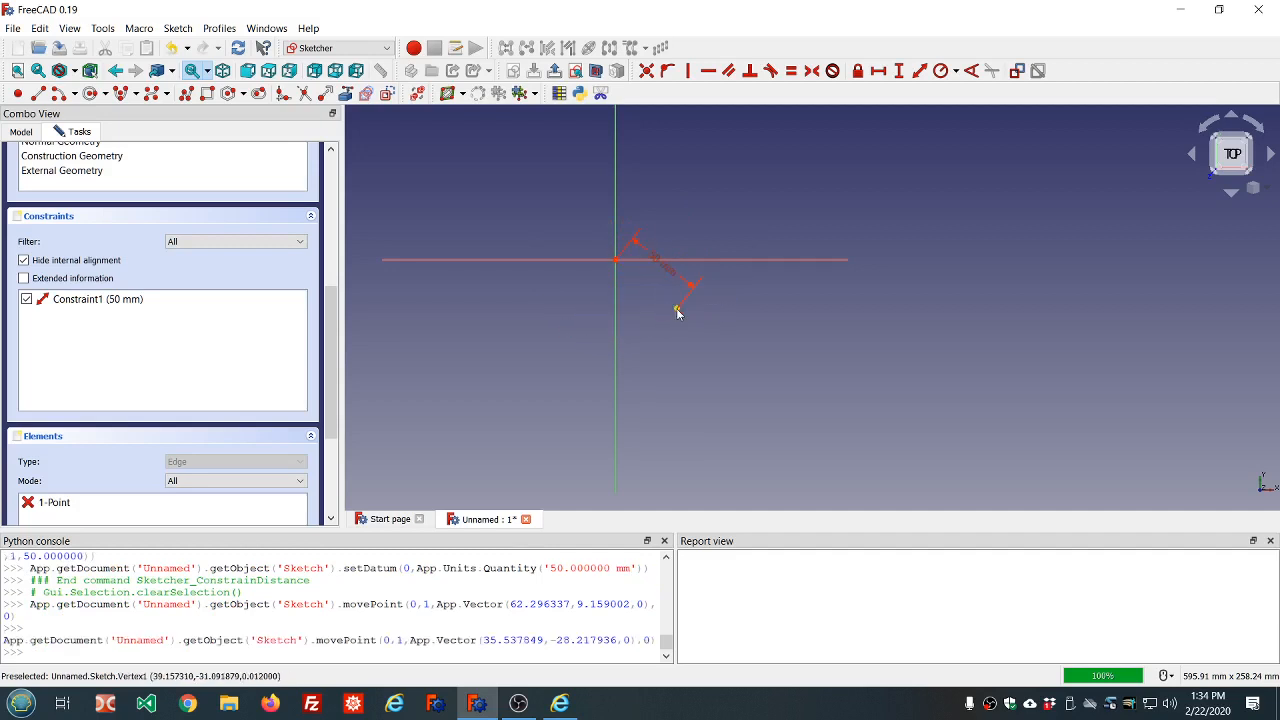
left_click_drag(678, 315, 688, 231)
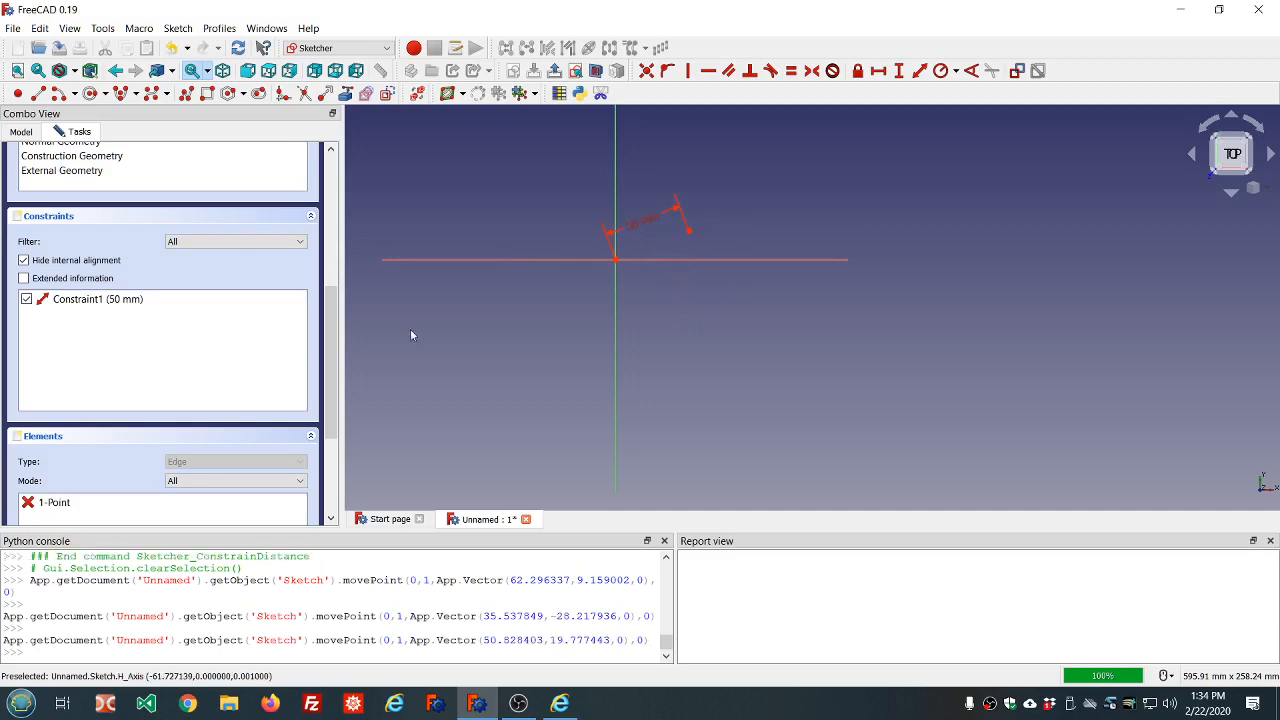
Delete the distance constraint between the point and the origin.
left_click_drag(336, 363, 336, 233)
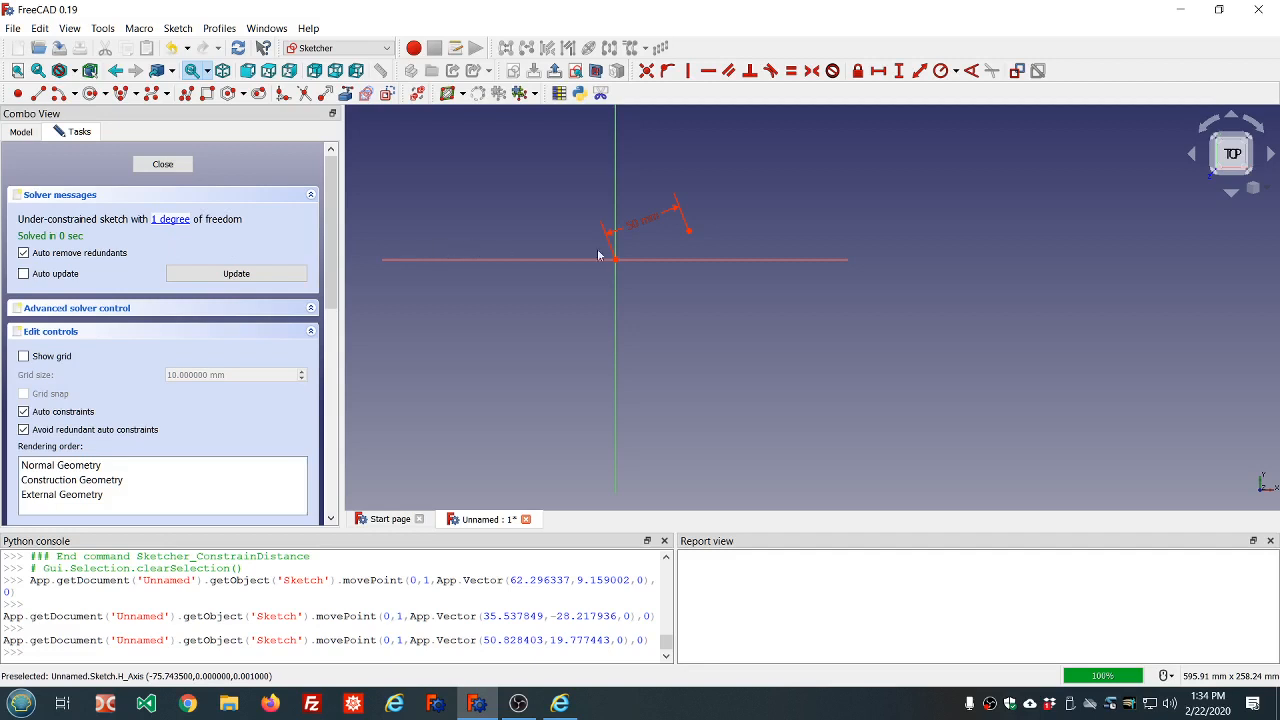
left_click(646, 227)
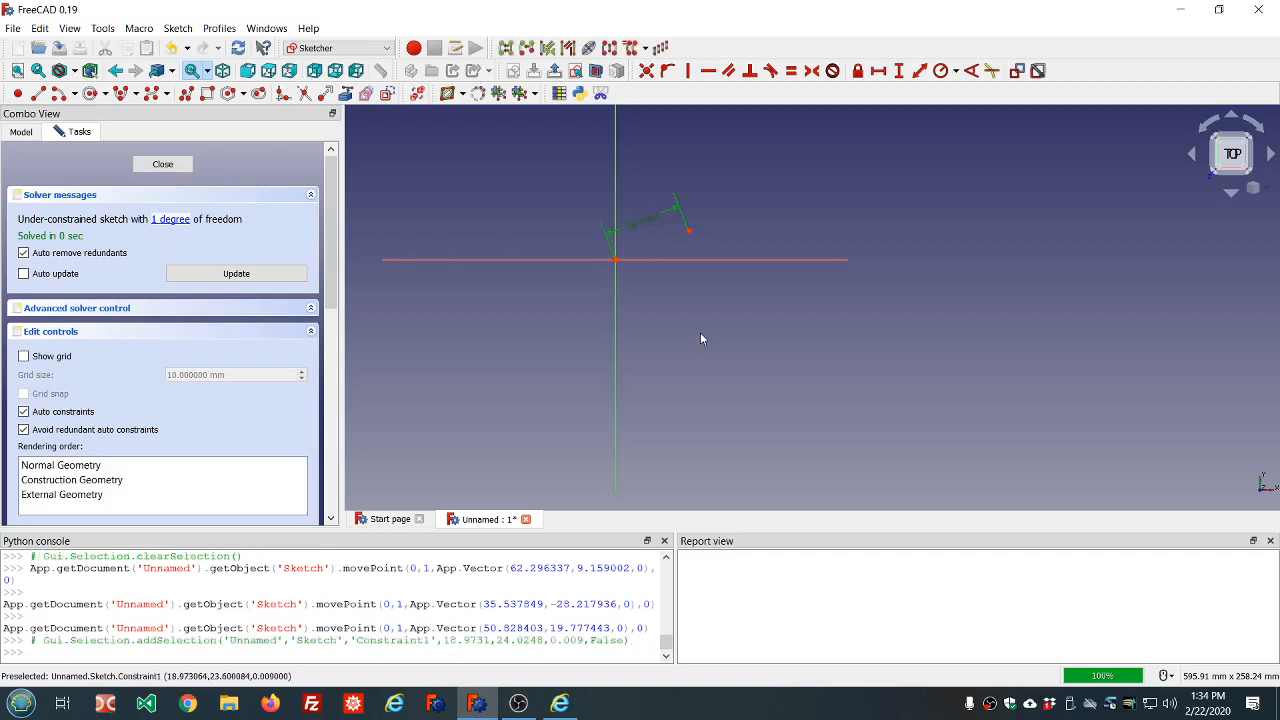
key("Delete")
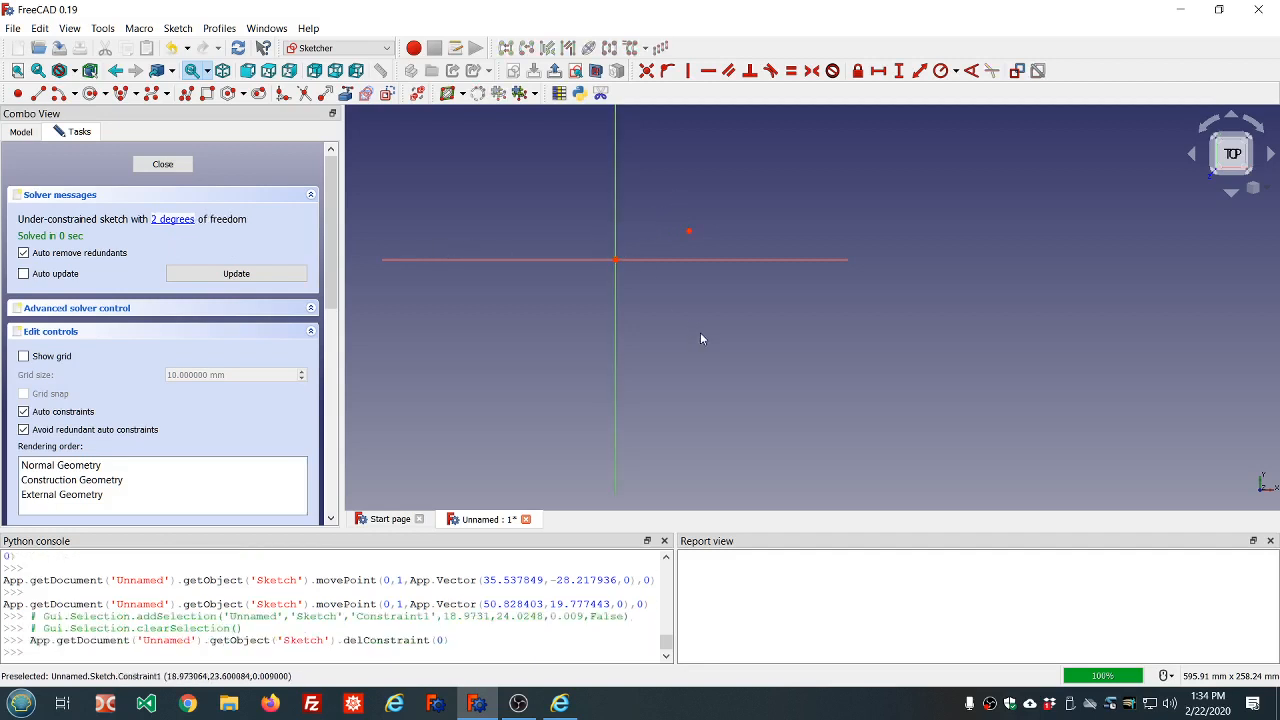
Reapply a 50 mm distance constraint between the point and the origin, and move the point to about X 40 mm, Y 30 mm.
left_click(689, 232)
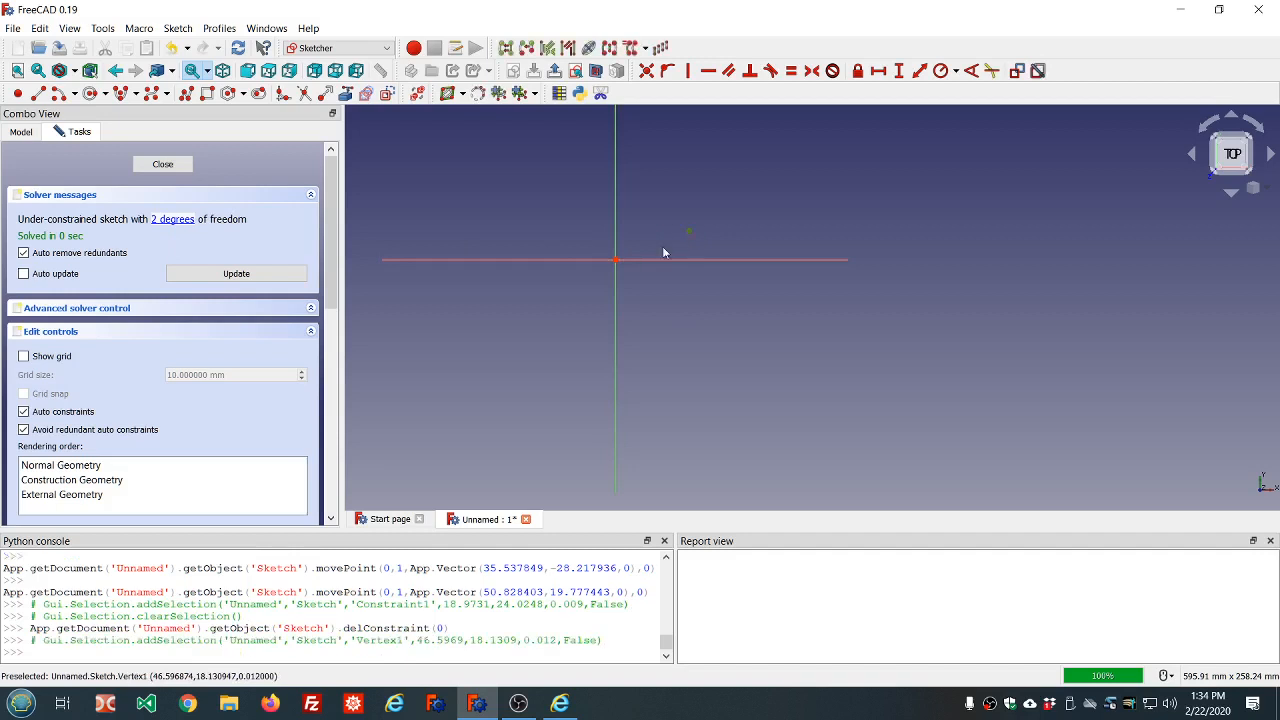
left_click(614, 260)
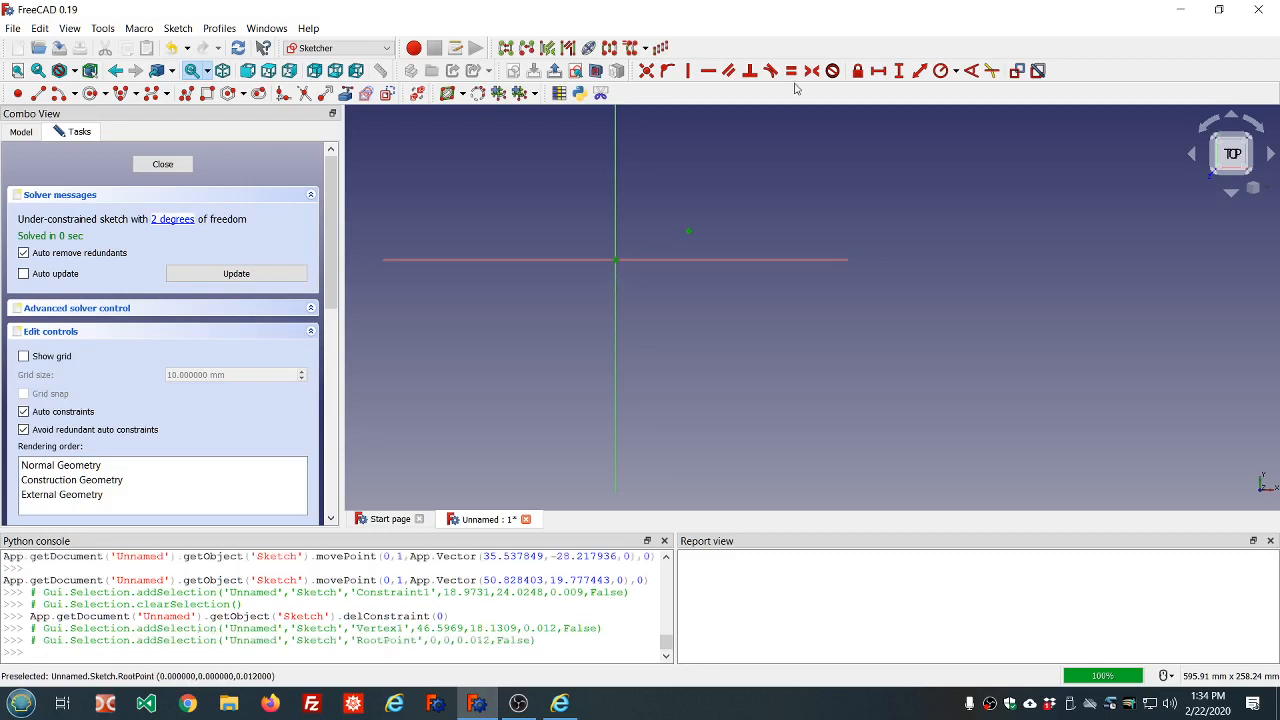
left_click(920, 71)
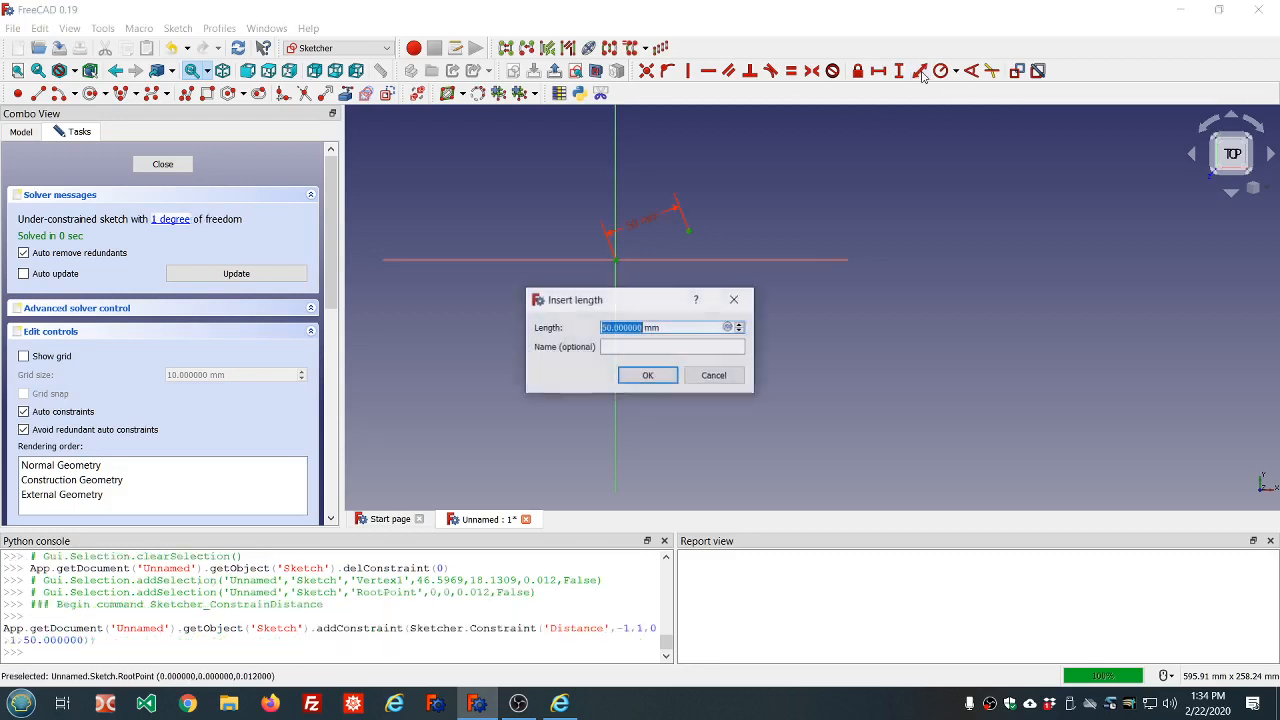
left_click(648, 377)
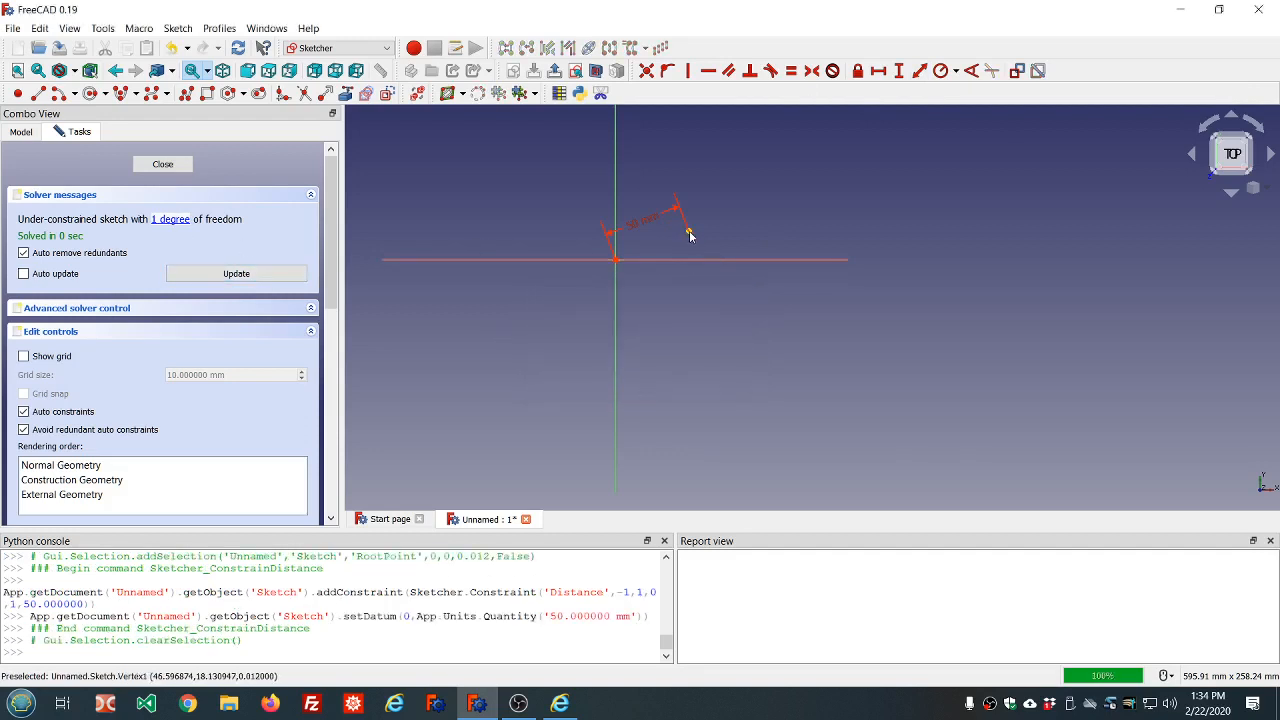
mouse_move(689, 230)
left_mouse_down()
mouse_move(694, 263)
mouse_move(679, 212)
left_mouse_up()
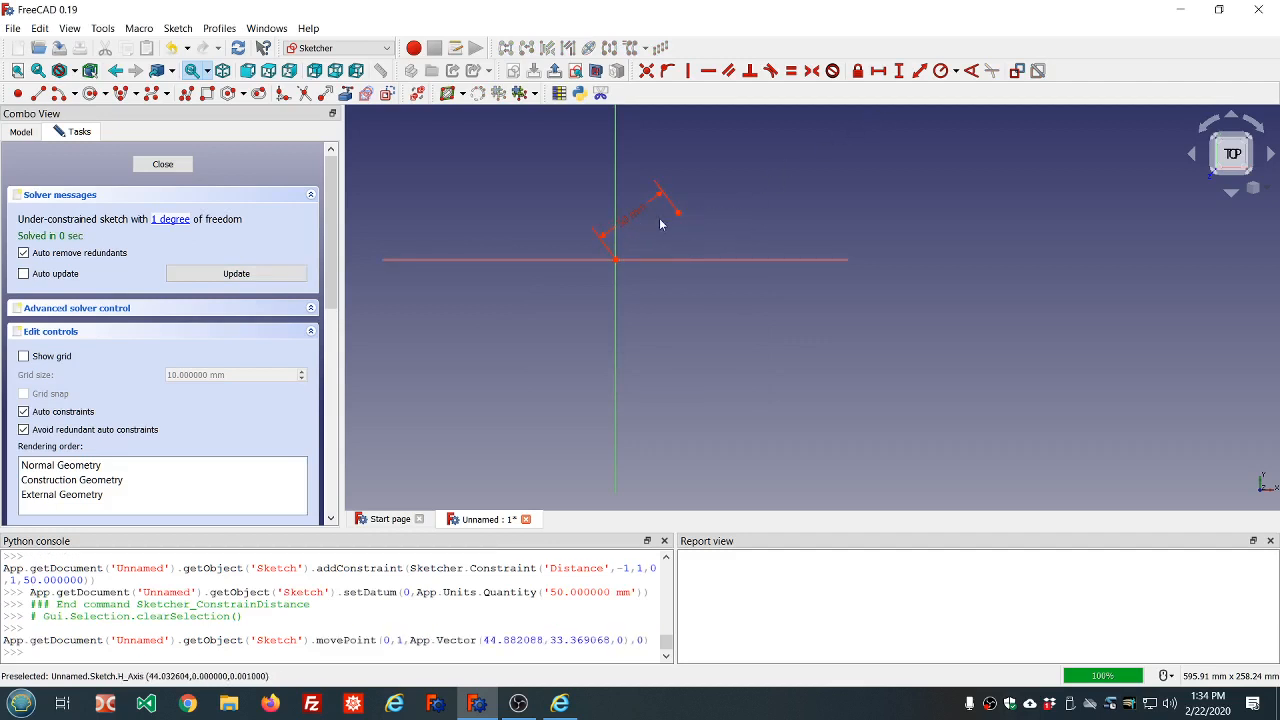
Constrain the point's vertical distance from the origin to 30 mm and move its dimension label above and to the right of the point.
left_click(678, 214)
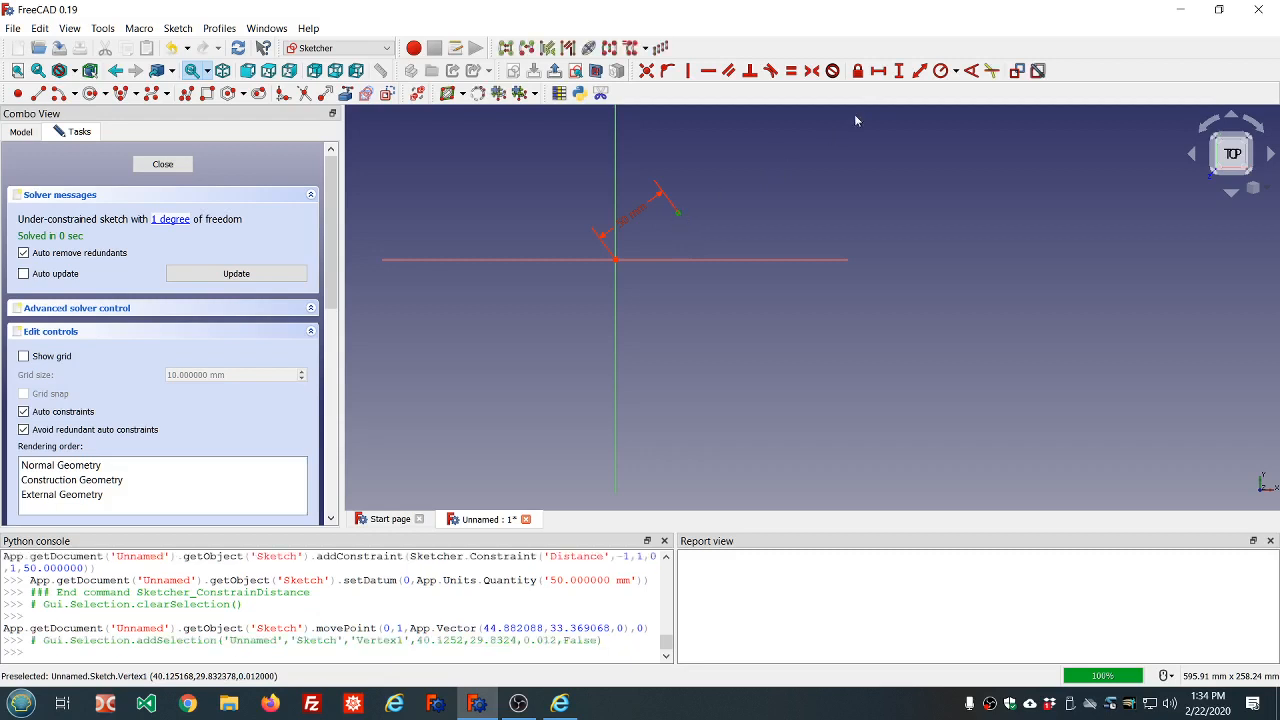
left_click(899, 72)
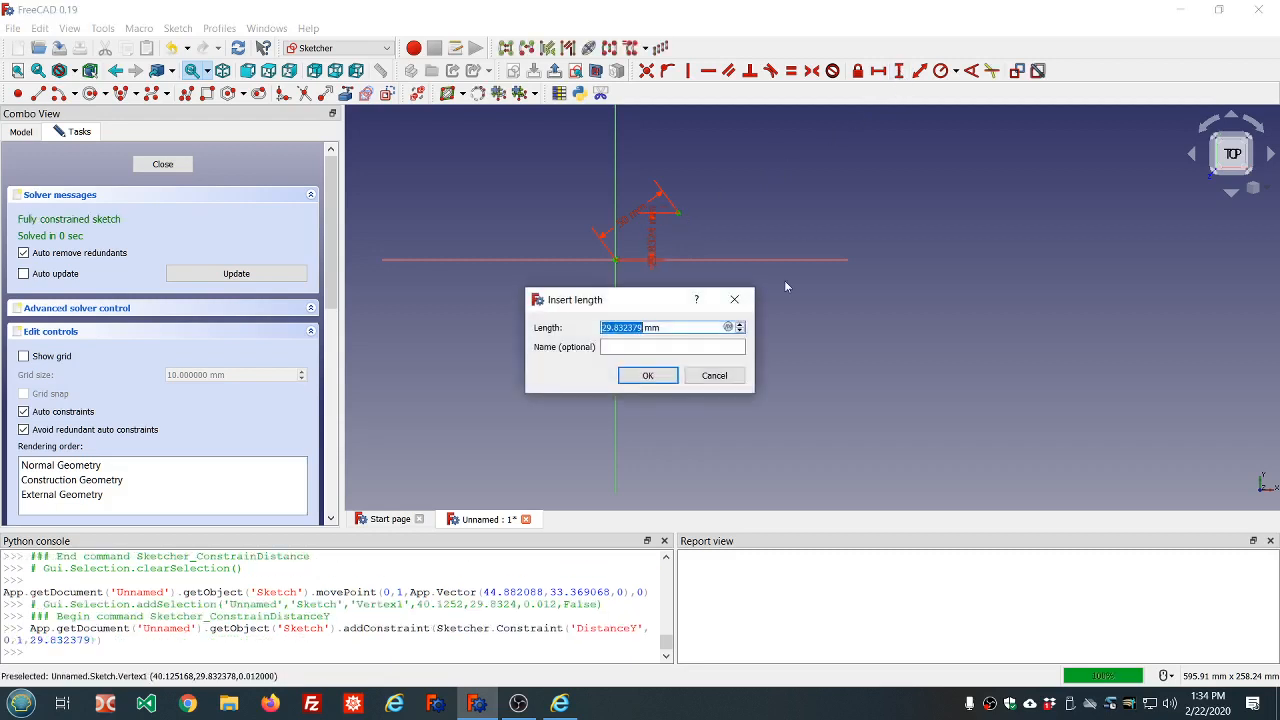
type("30")
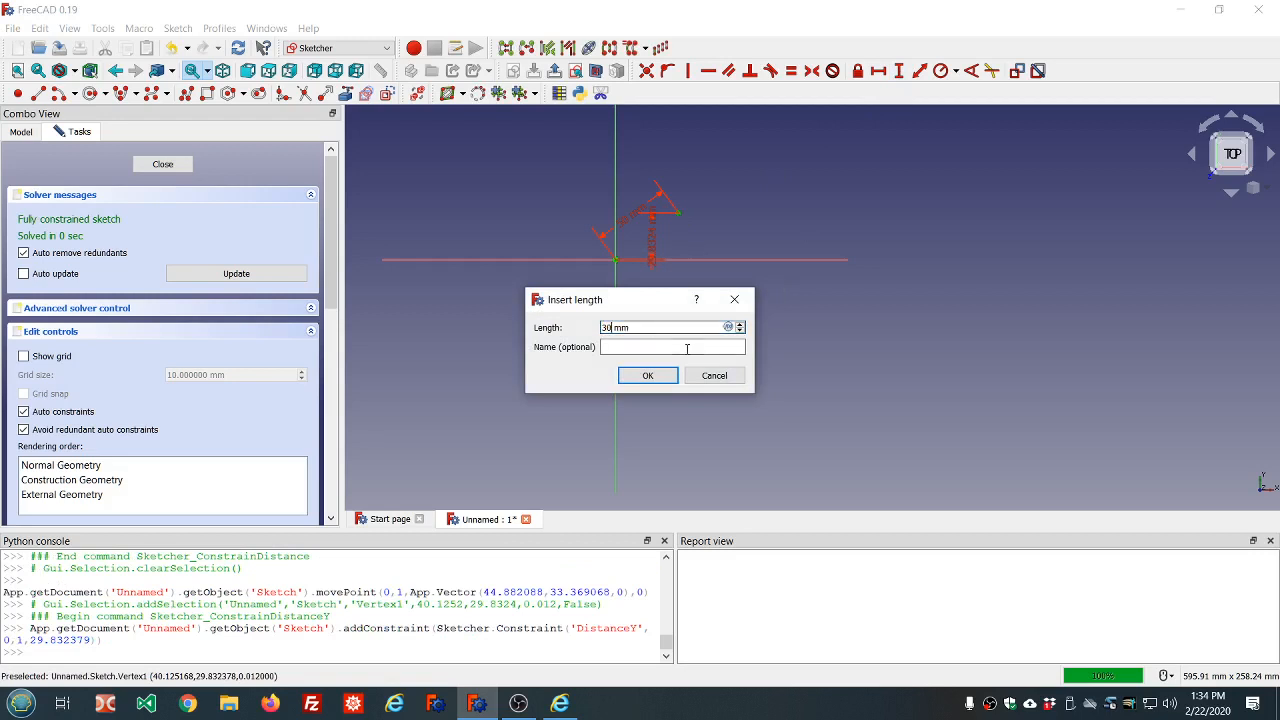
left_click(661, 381)
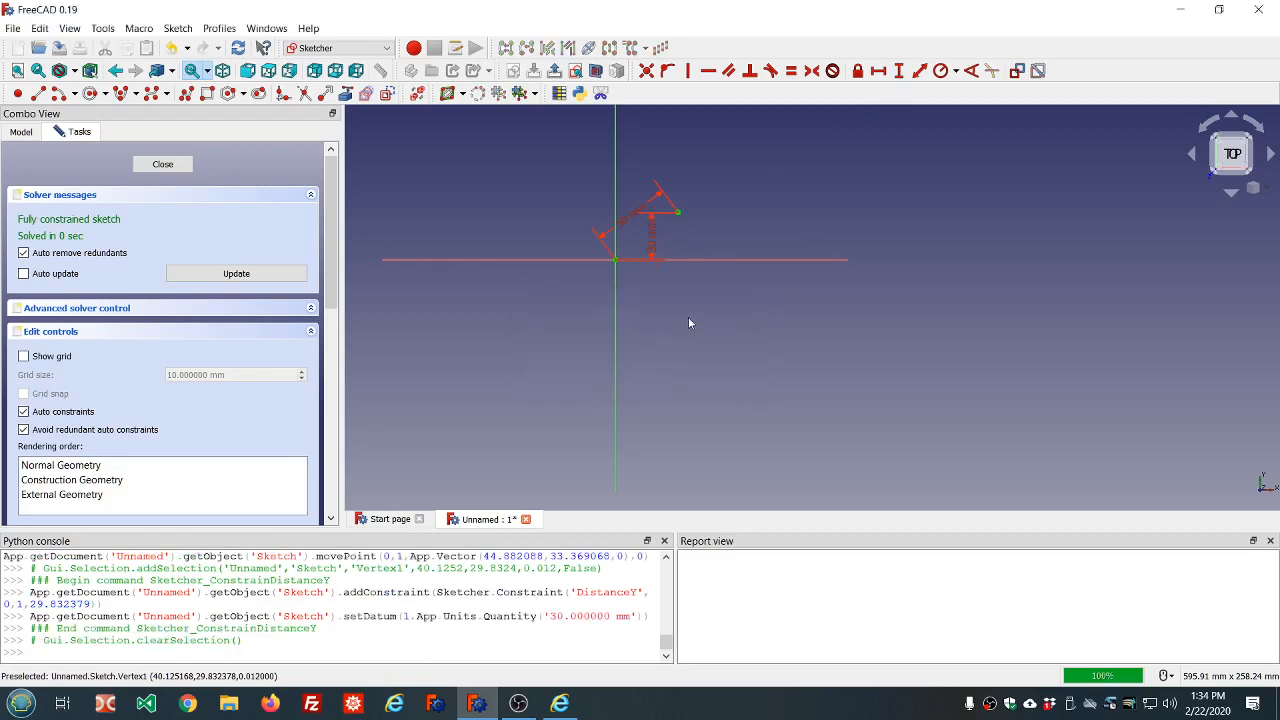
left_click_drag(651, 248, 759, 168)
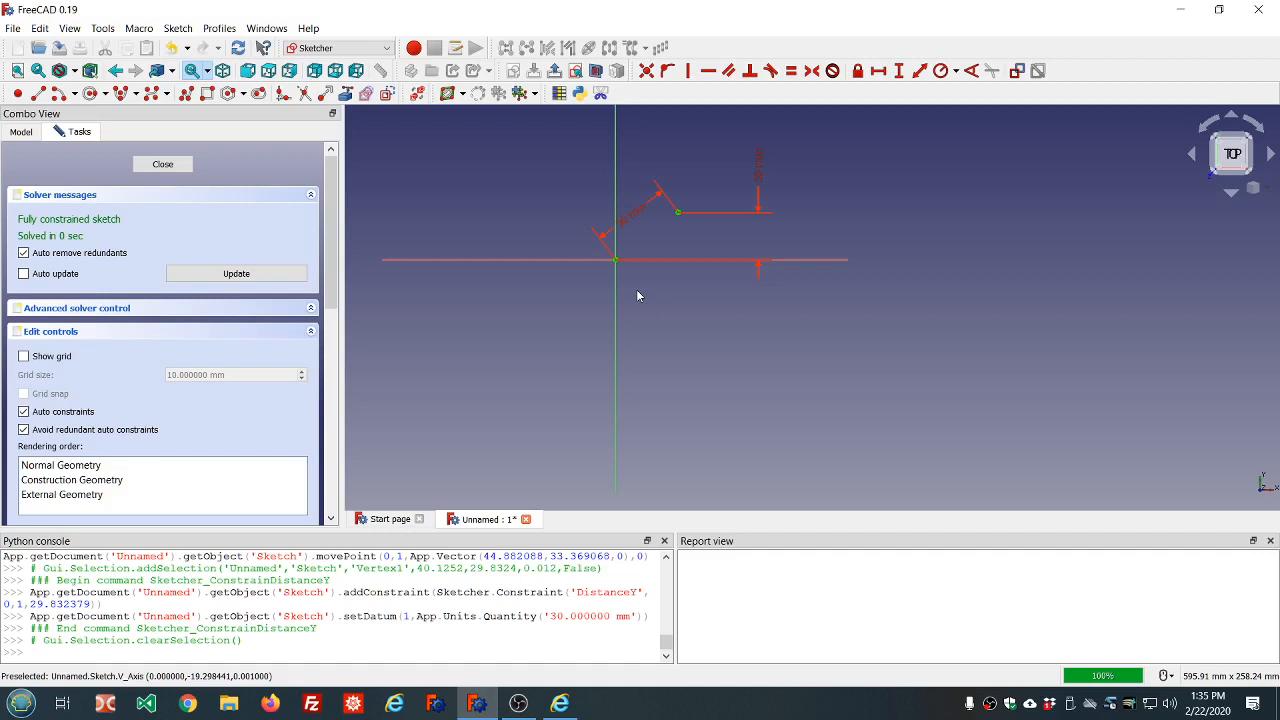
Deactivate the 30 mm vertical distance constraint and move the point across the vertical axis to about X -40 mm, Y 30 mm.
left_click(760, 178)
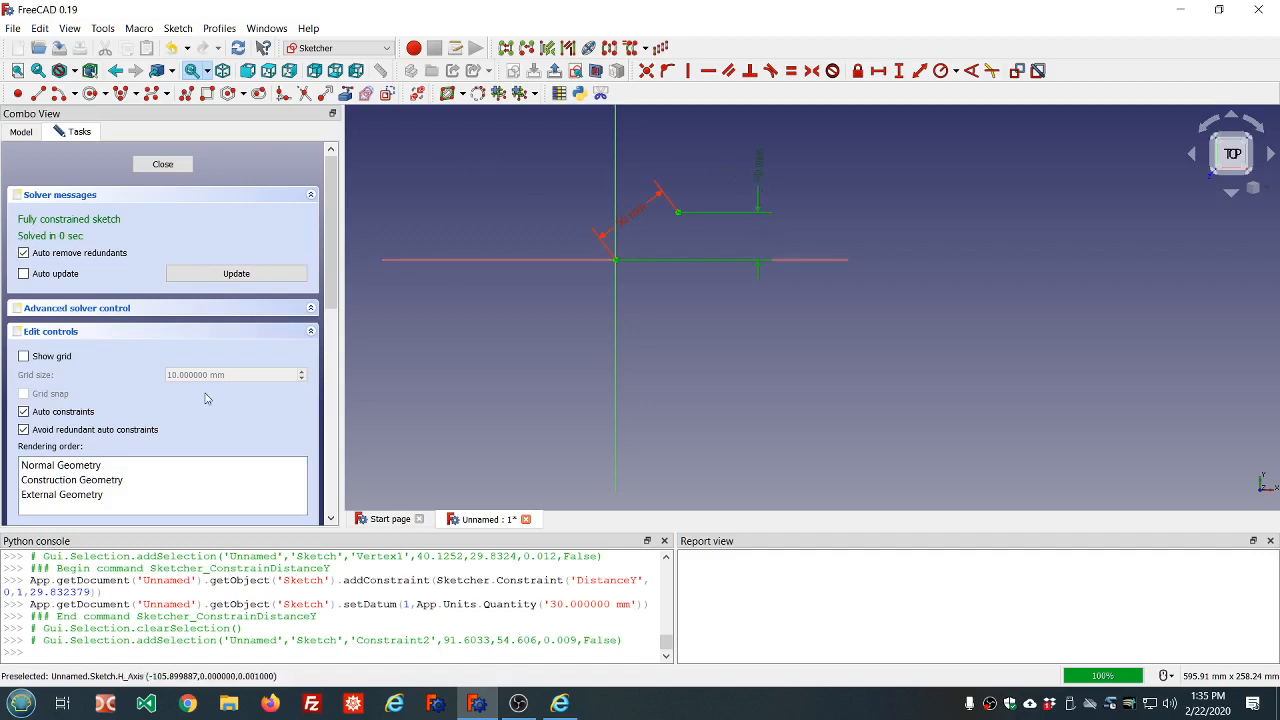
scroll(201, 431, "down", 3)
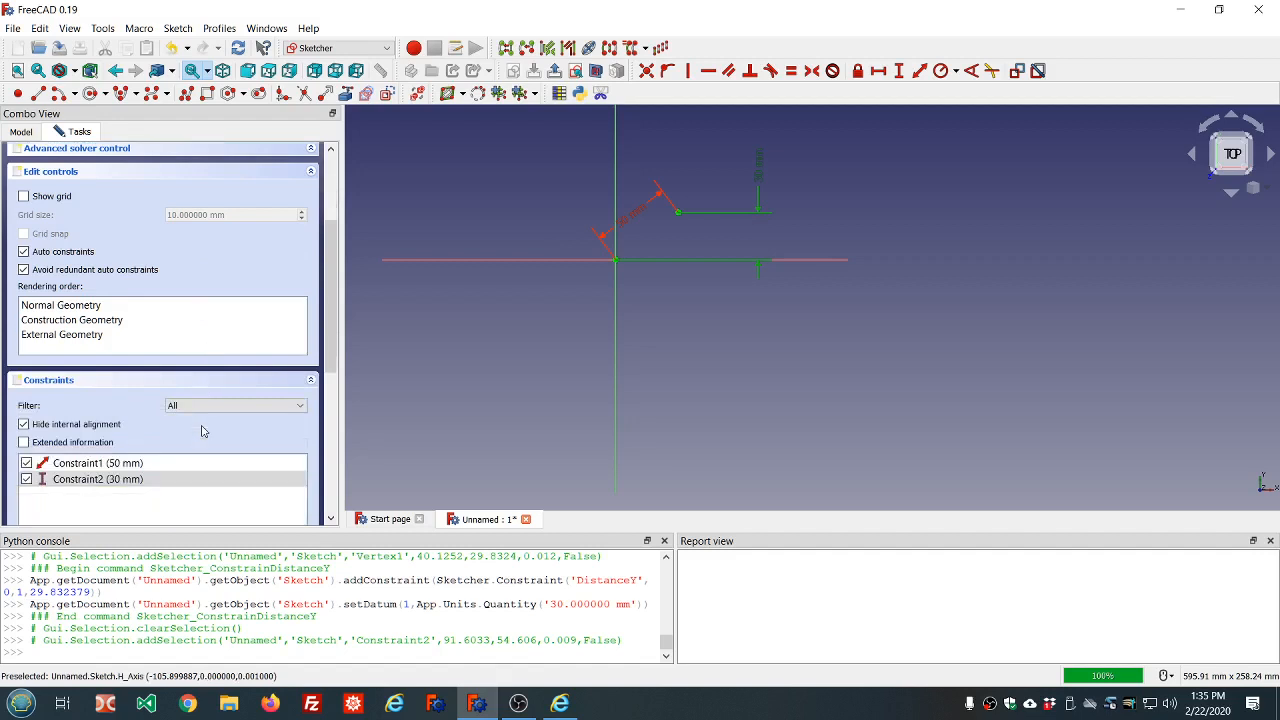
left_click(98, 482)
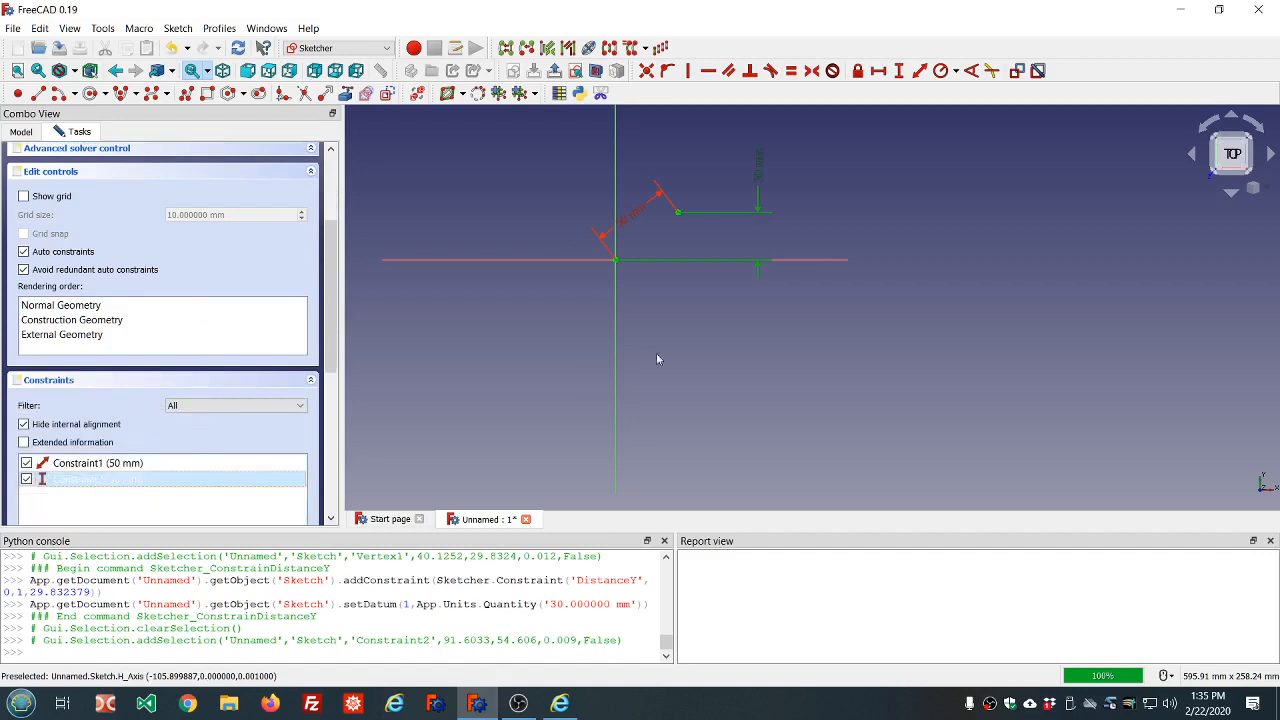
scroll(333, 330, "up", 3)
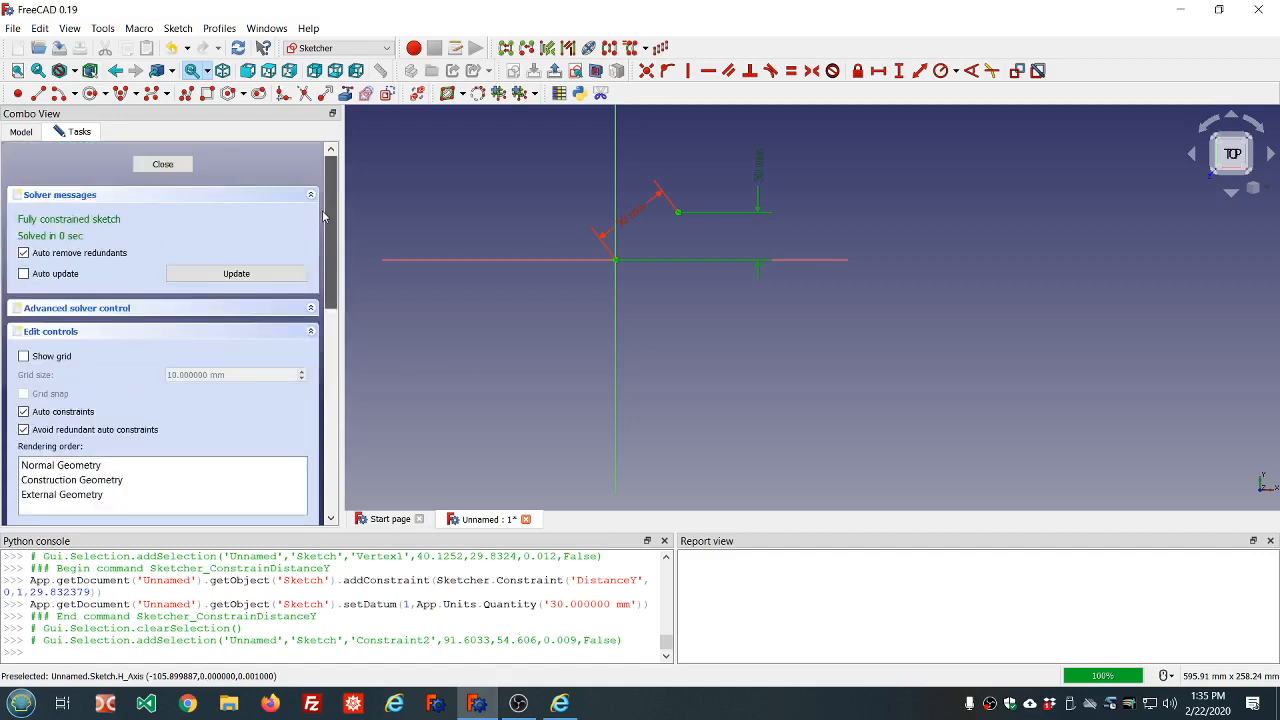
left_click(1040, 72)
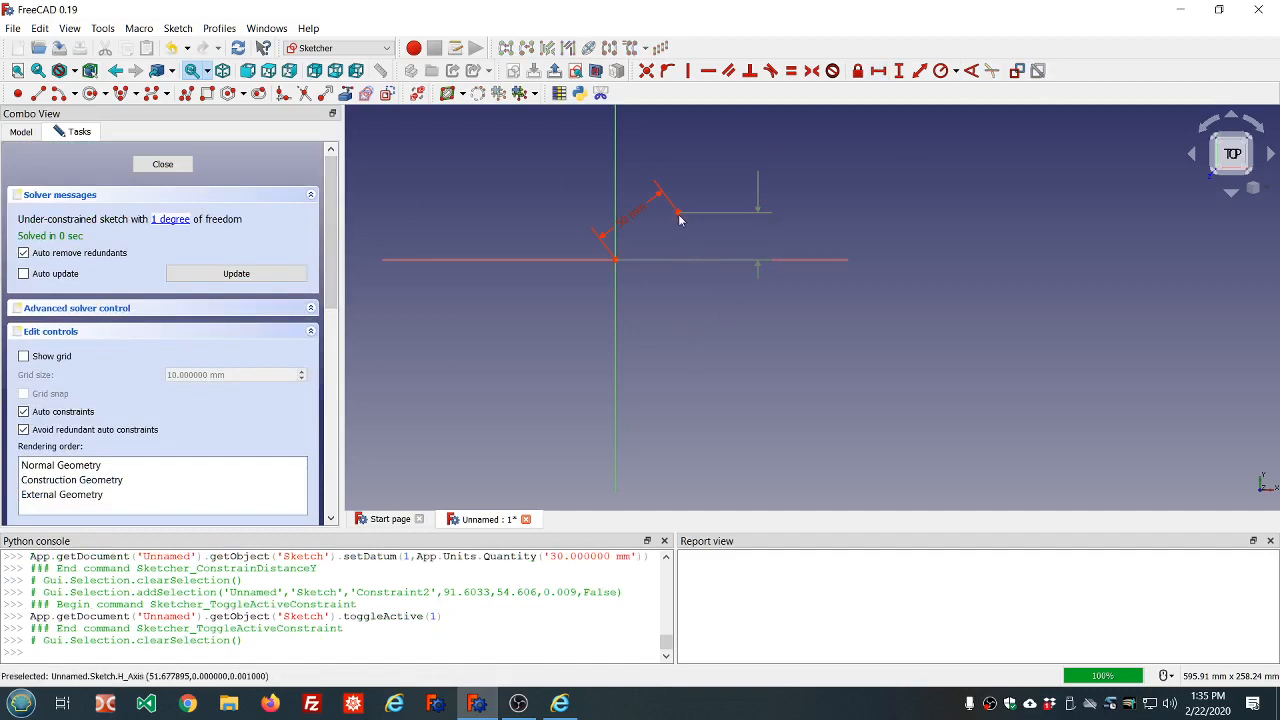
left_click_drag(679, 219, 557, 220)
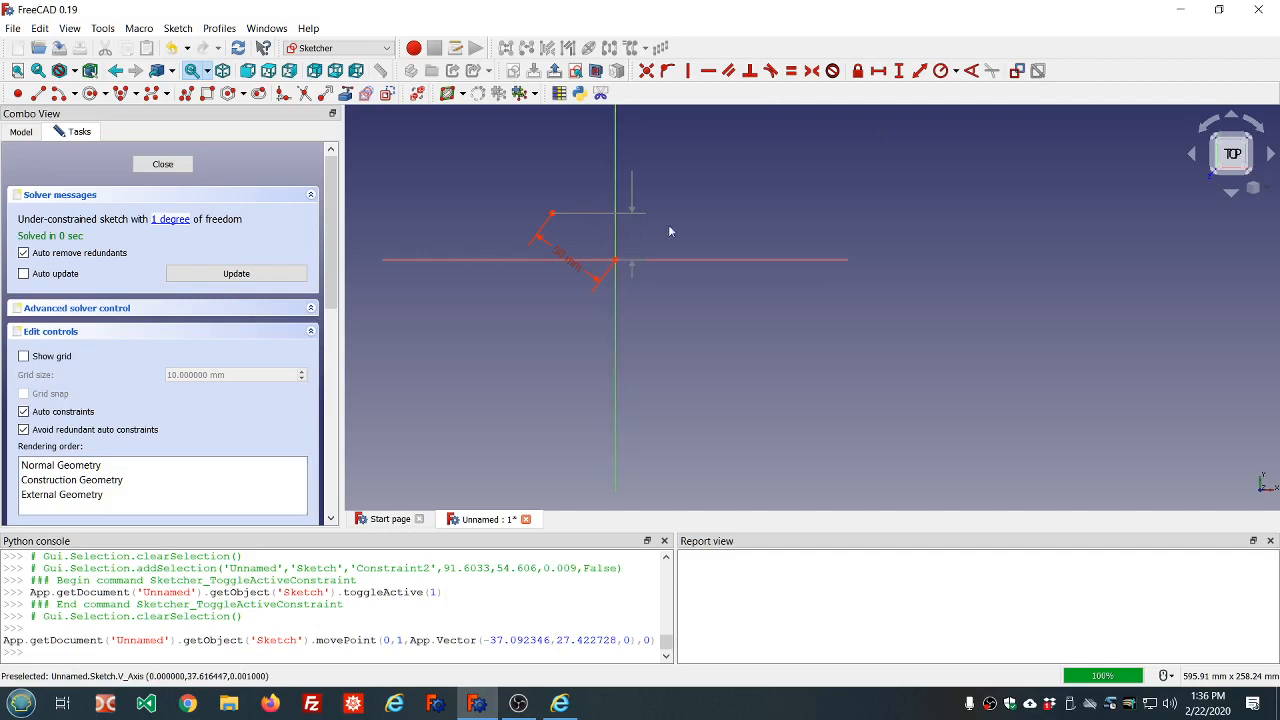
Reactivate the 30 mm vertical distance constraint and move its dimension label above and to the left of the point.
left_click_drag(330, 250, 341, 375)
left_click(110, 316)
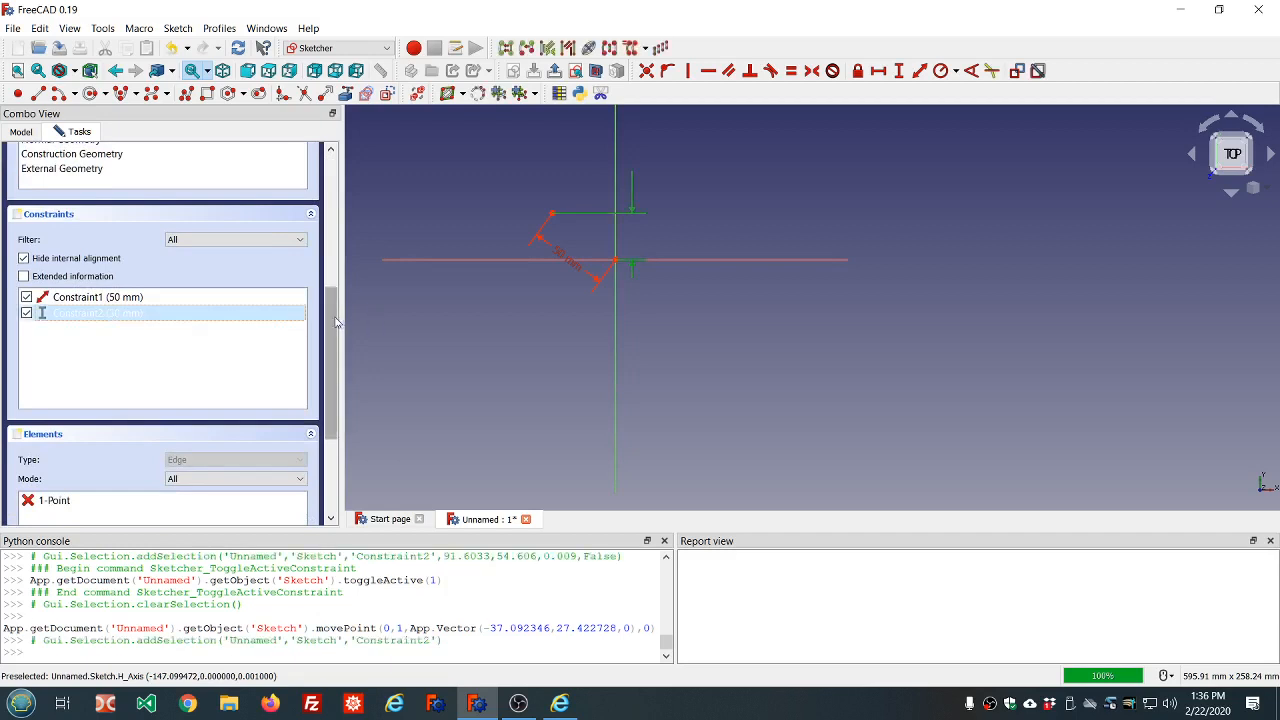
left_click_drag(336, 320, 336, 190)
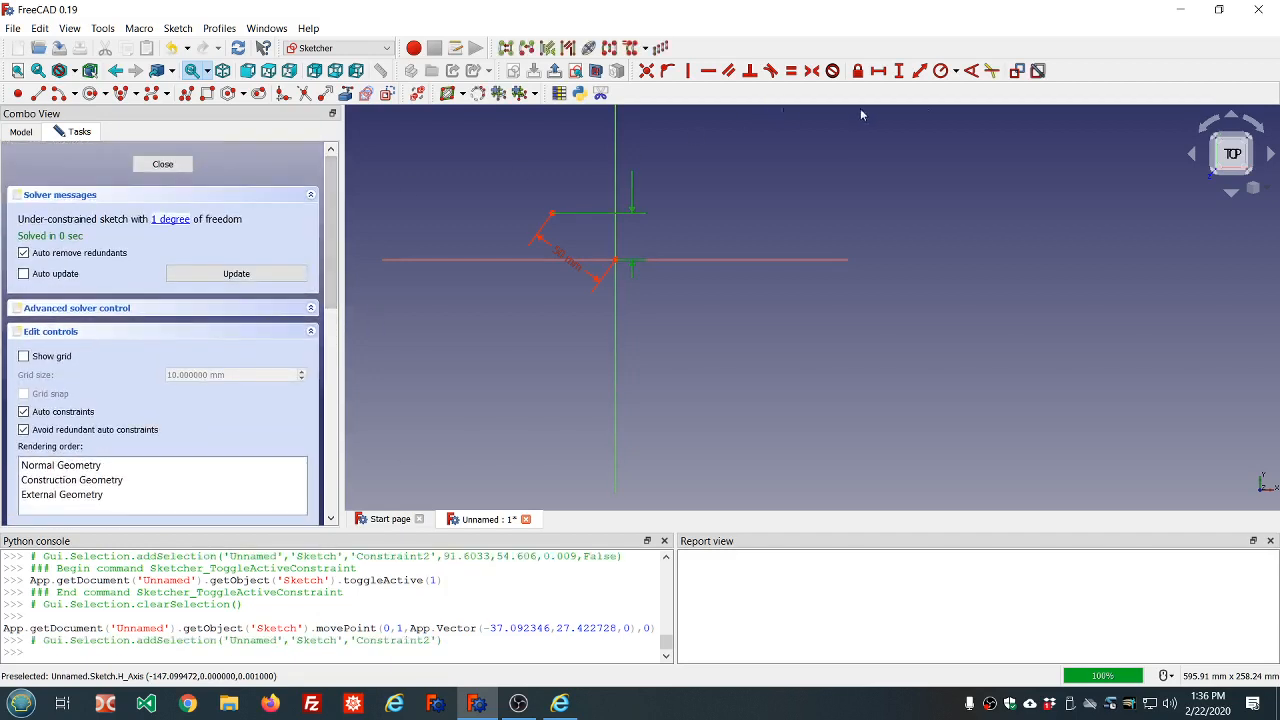
left_click(1038, 71)
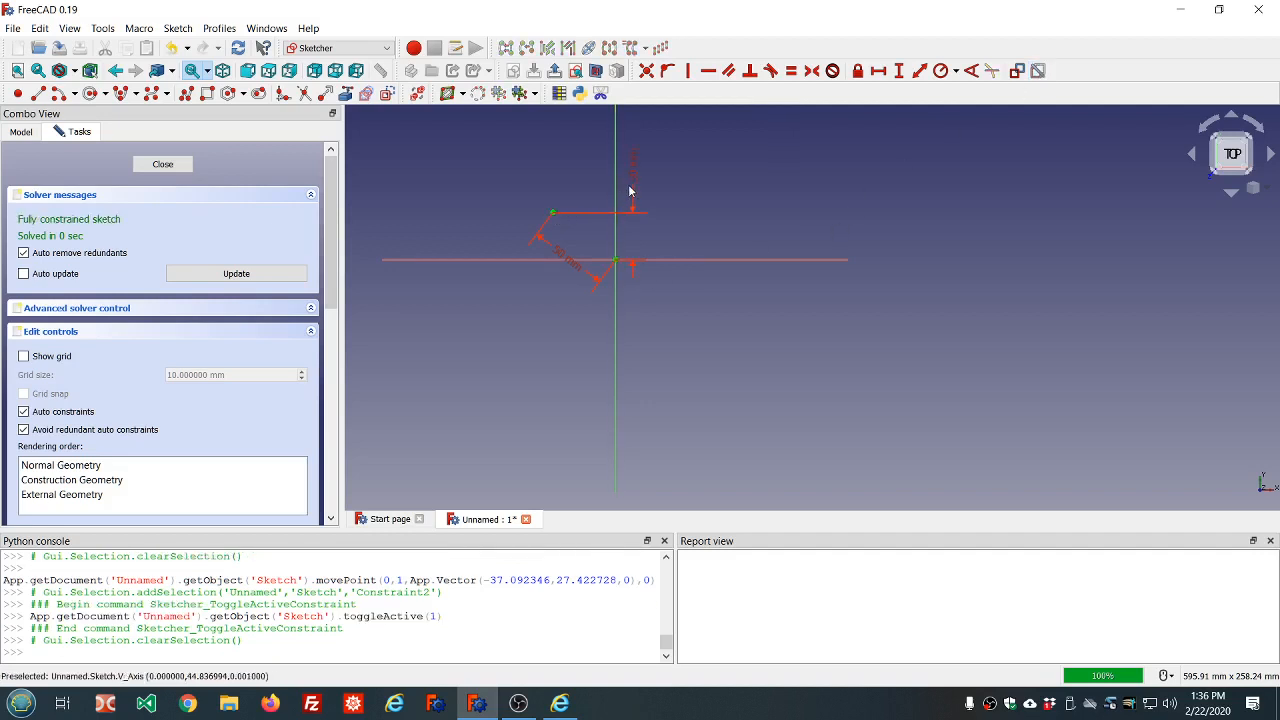
left_click_drag(634, 177, 502, 174)
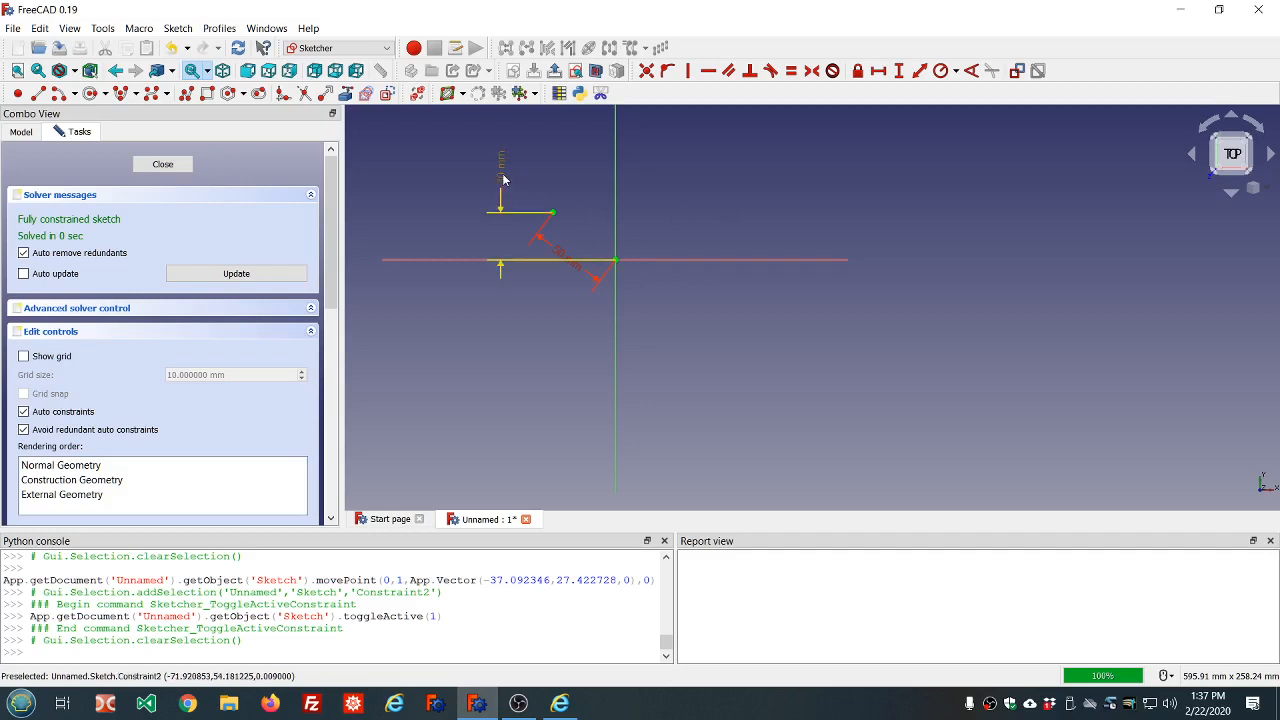
mouse_move(503, 180)
left_mouse_down()
mouse_move(657, 200)
mouse_move(480, 189)
mouse_move(481, 177)
left_mouse_up()
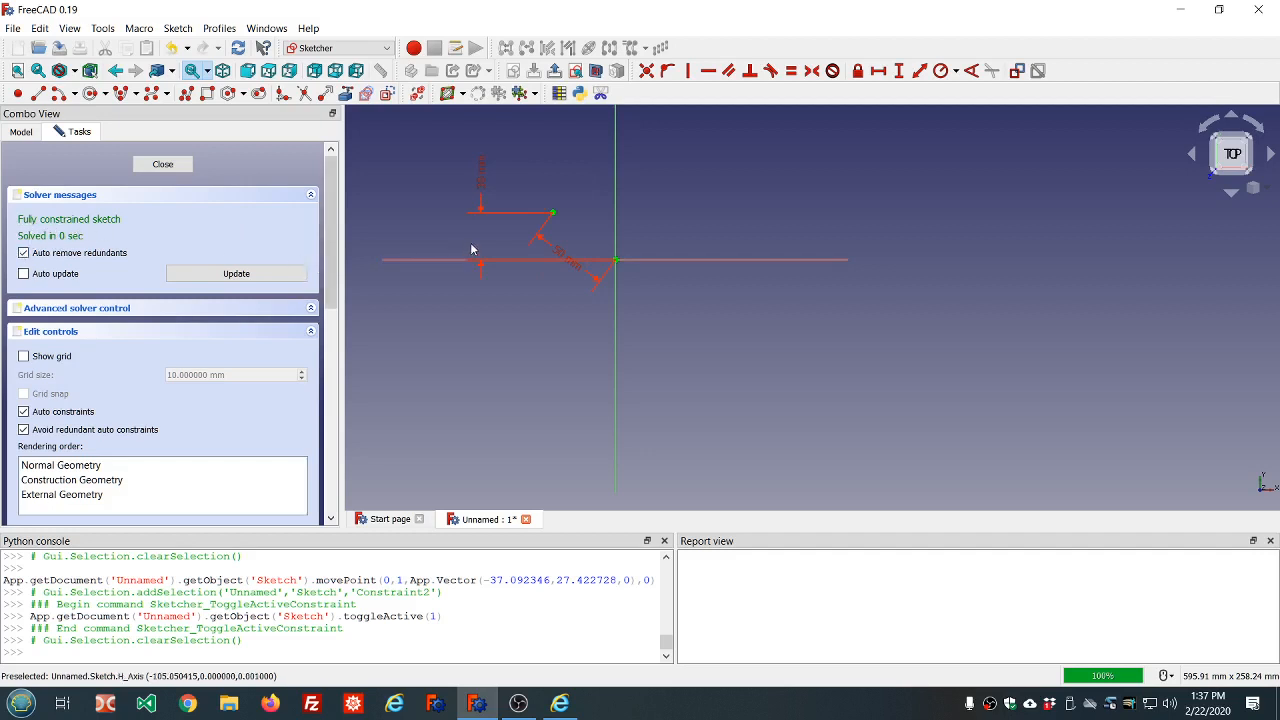
Delete the 30 mm vertical distance constraint and swing the point around the origin to about X -34 mm, Y 37 mm.
left_click(481, 188)
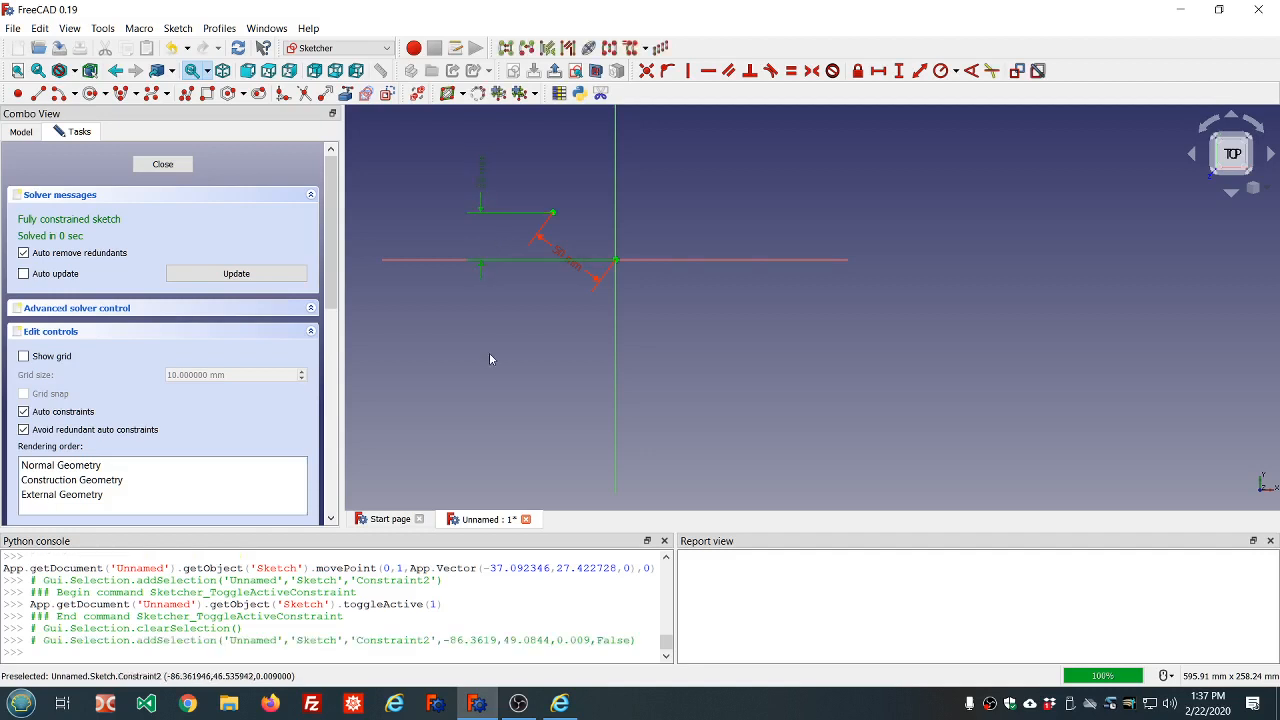
key("Delete")
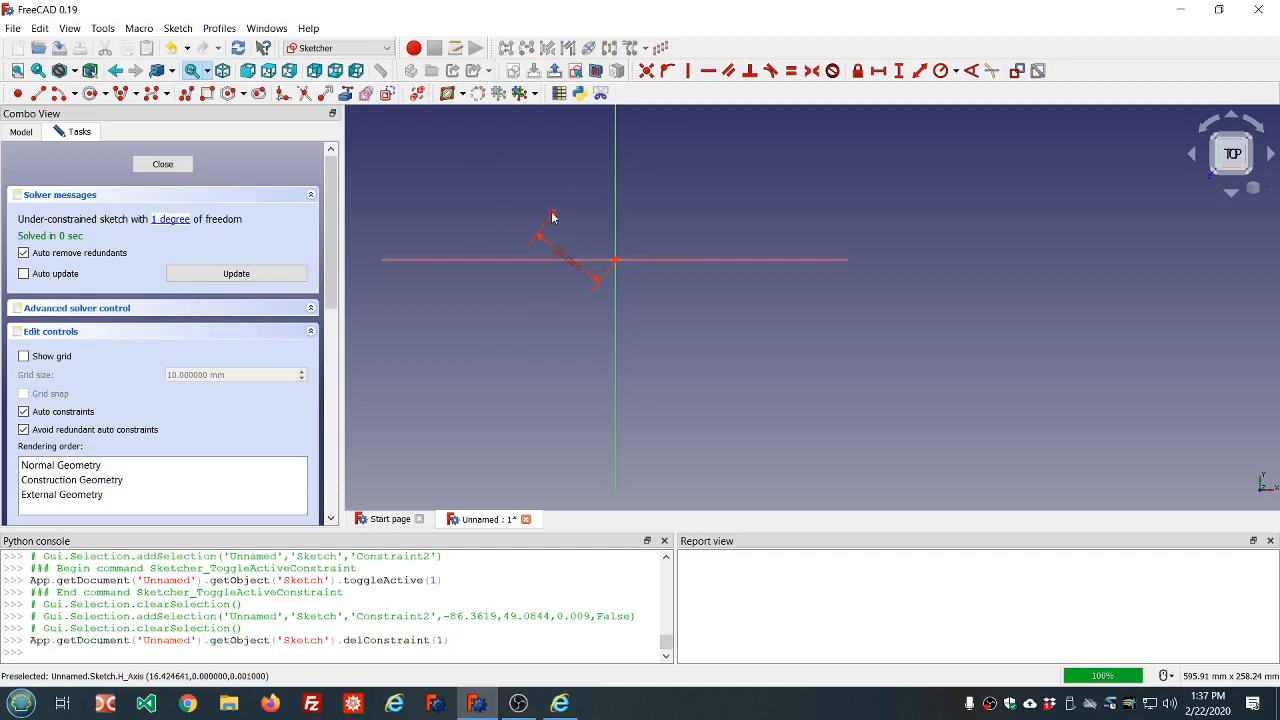
left_click_drag(553, 216, 630, 280)
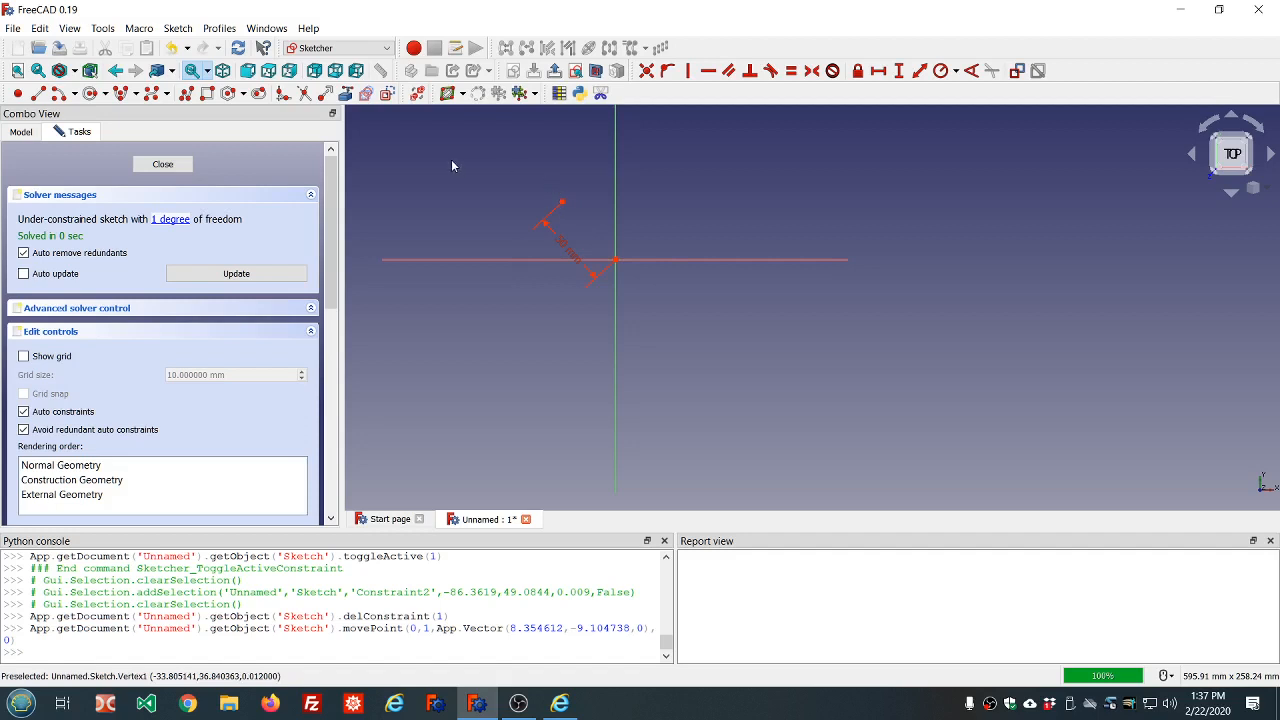
Draw a construction line from the point to the origin, coincident at both ends.
left_click(388, 94)
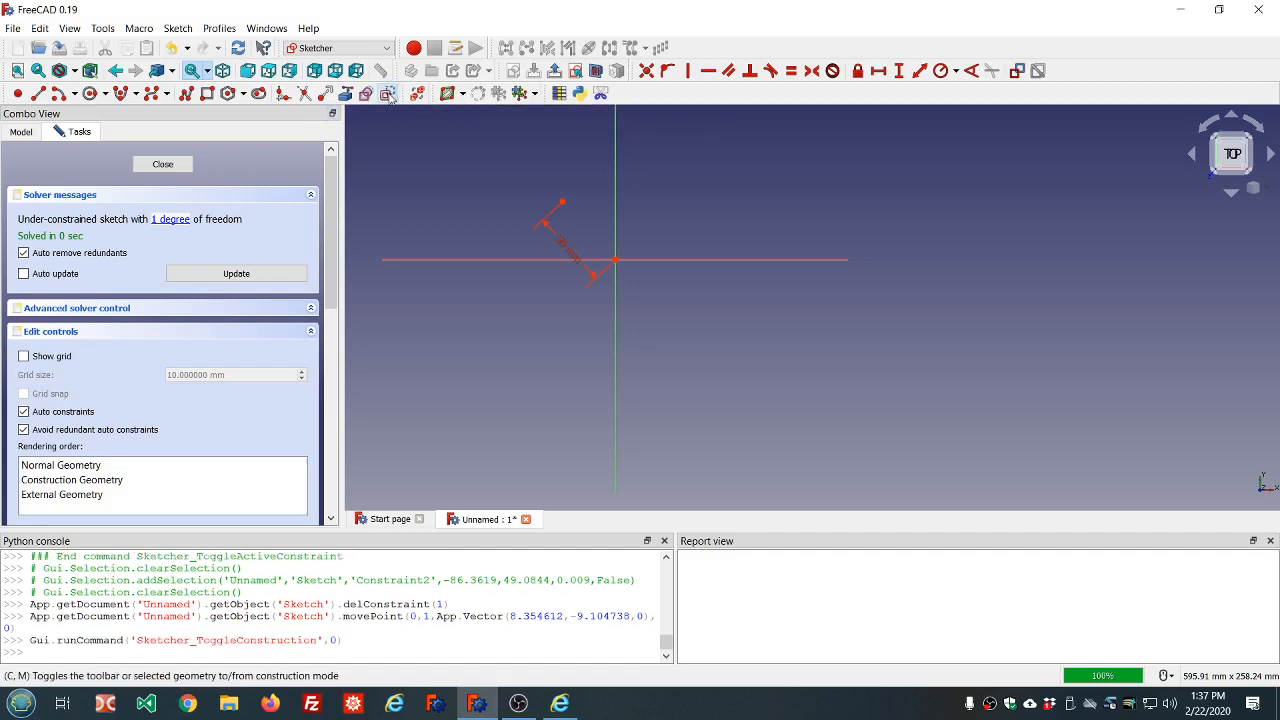
left_click(40, 94)
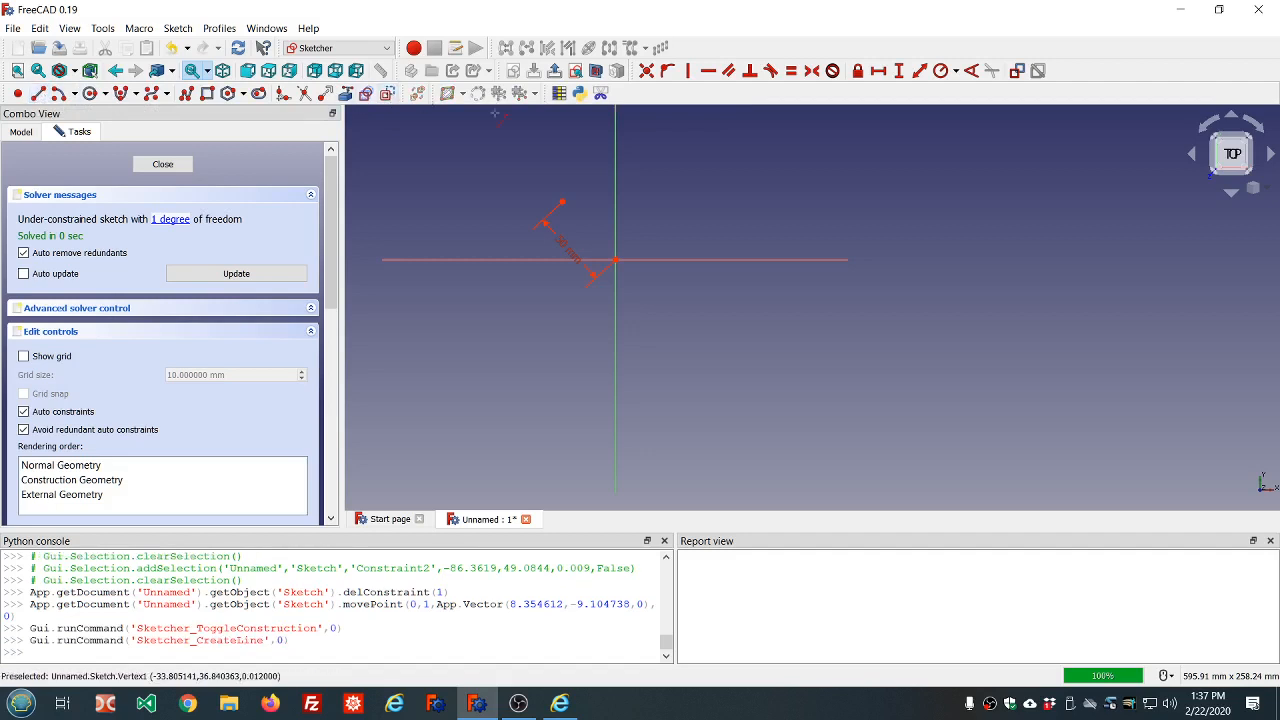
left_click(562, 201)
left_click(615, 259)
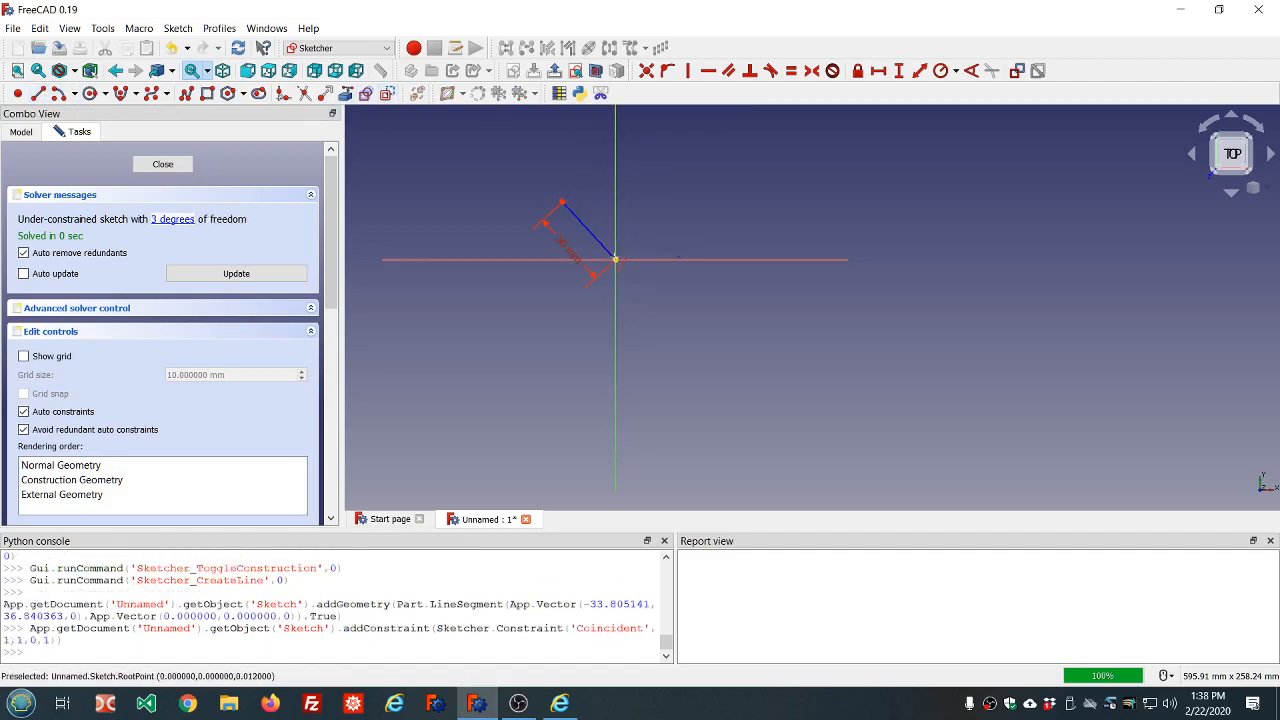
right_click(662, 201)
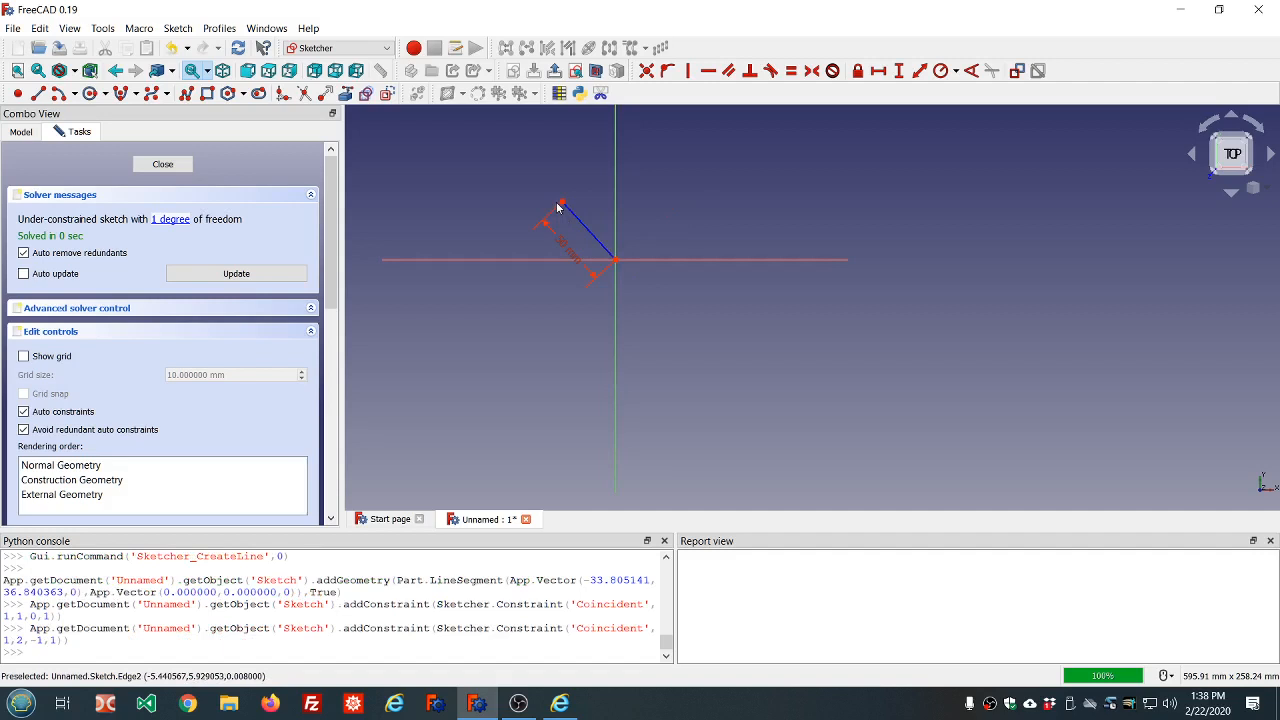
Constrain the angle between the construction line and the vertical axis to 45° and move its dimension label outward beyond the point.
left_click(590, 235)
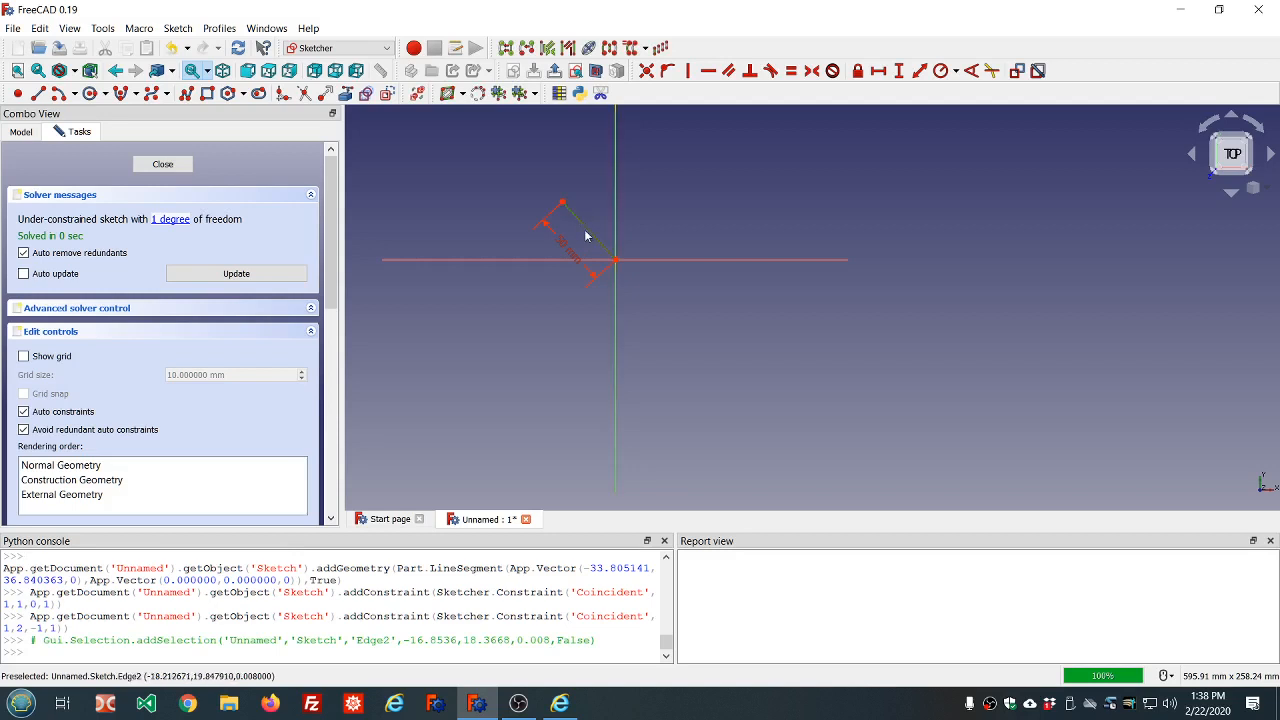
left_click(616, 203)
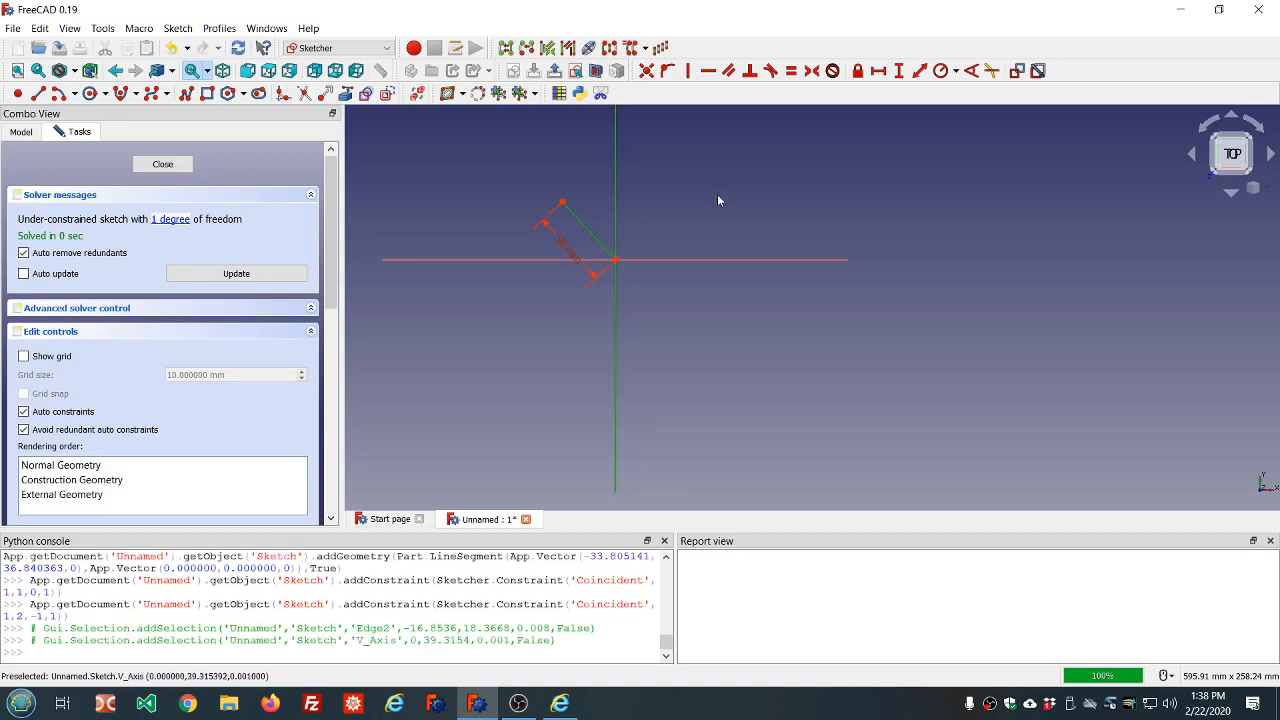
left_click(971, 71)
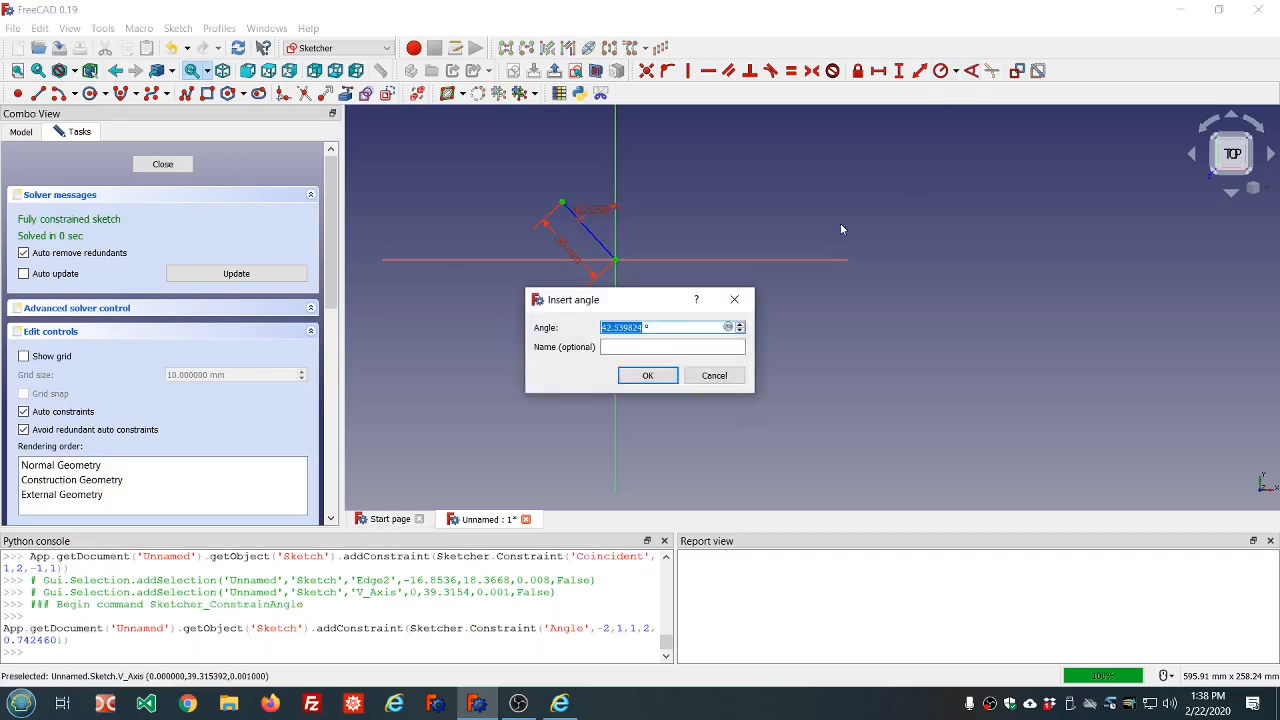
type("45")
left_click(647, 376)
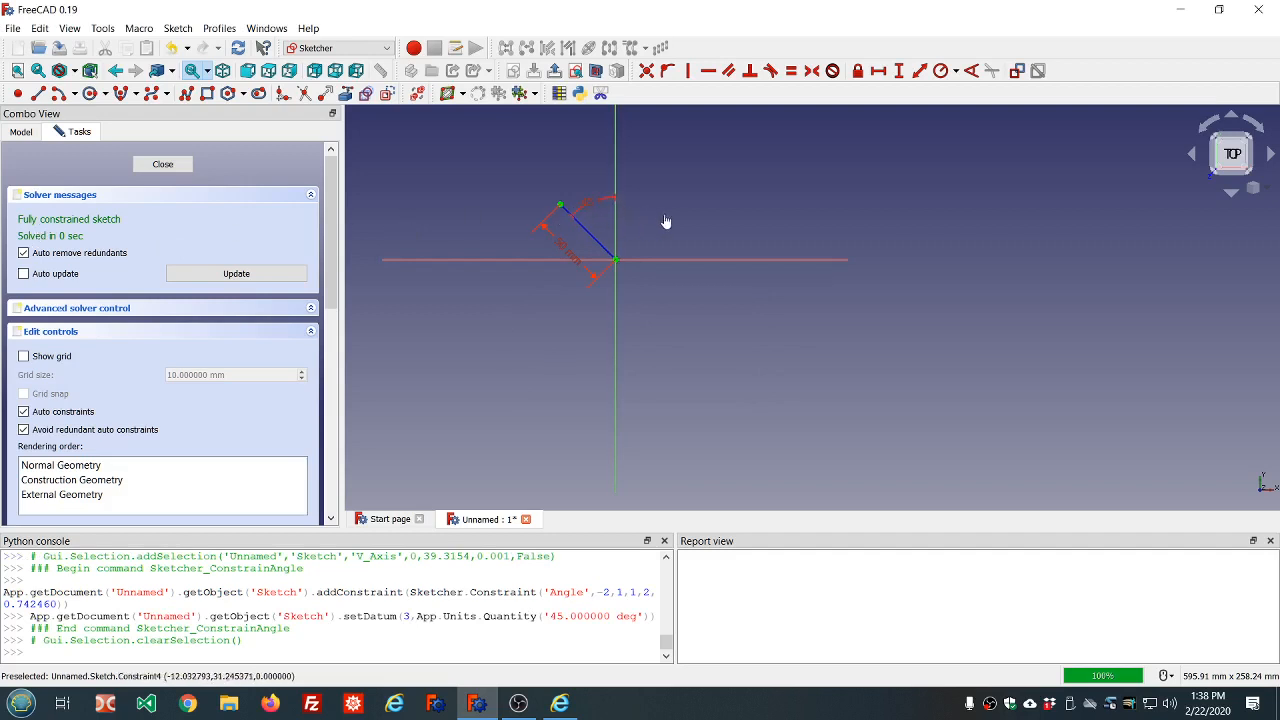
left_click_drag(617, 209, 583, 174)
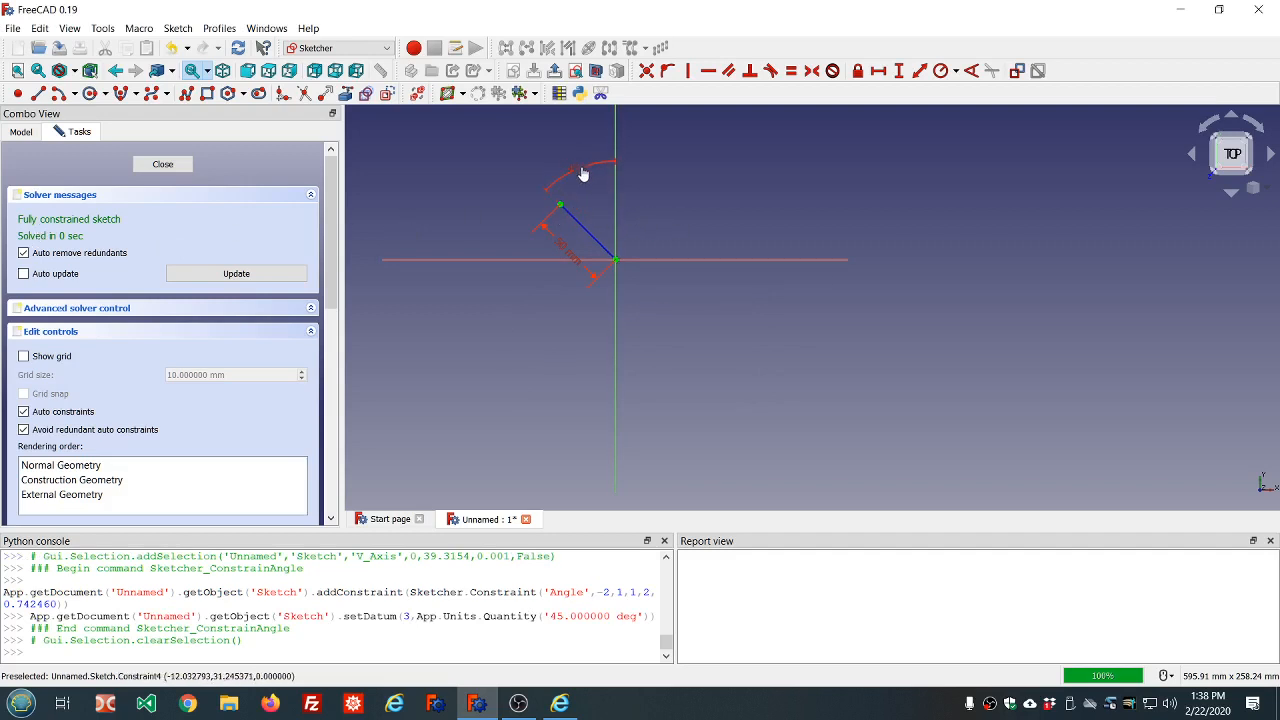
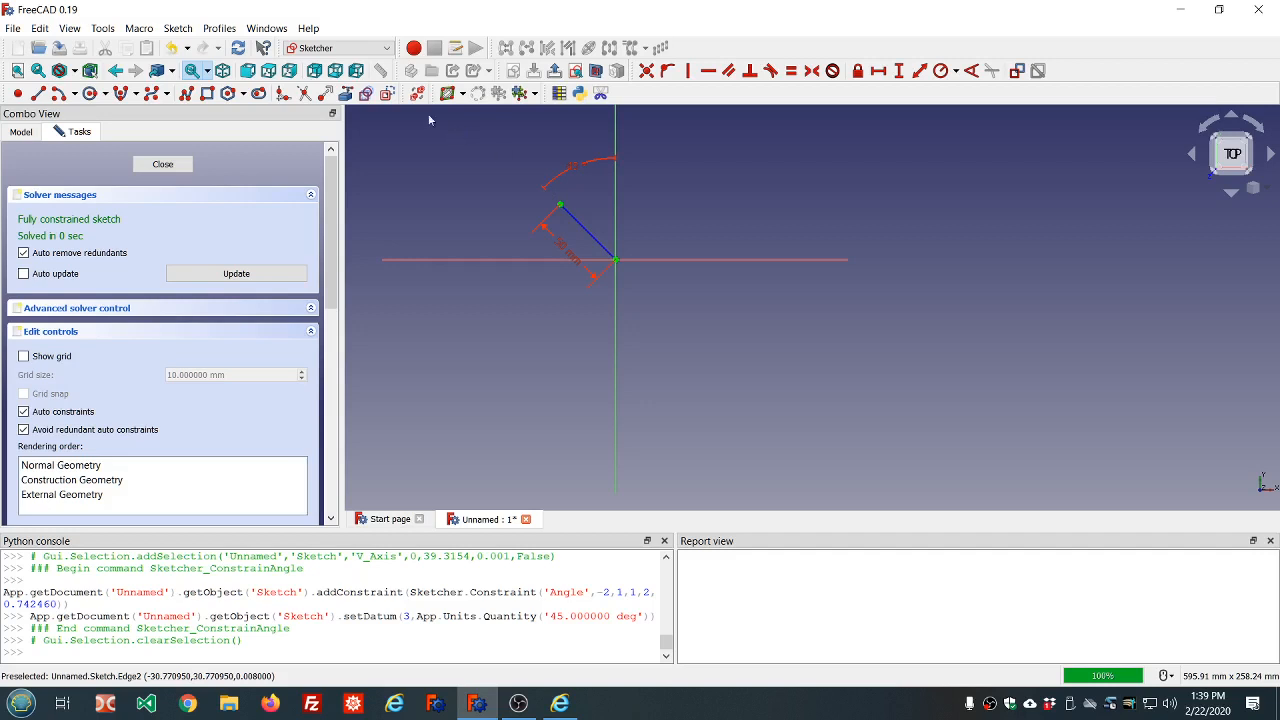
Switch back to normal geometry and sketch a horizontal line about 79 mm long in the upper right of the sketch.
left_click(388, 93)
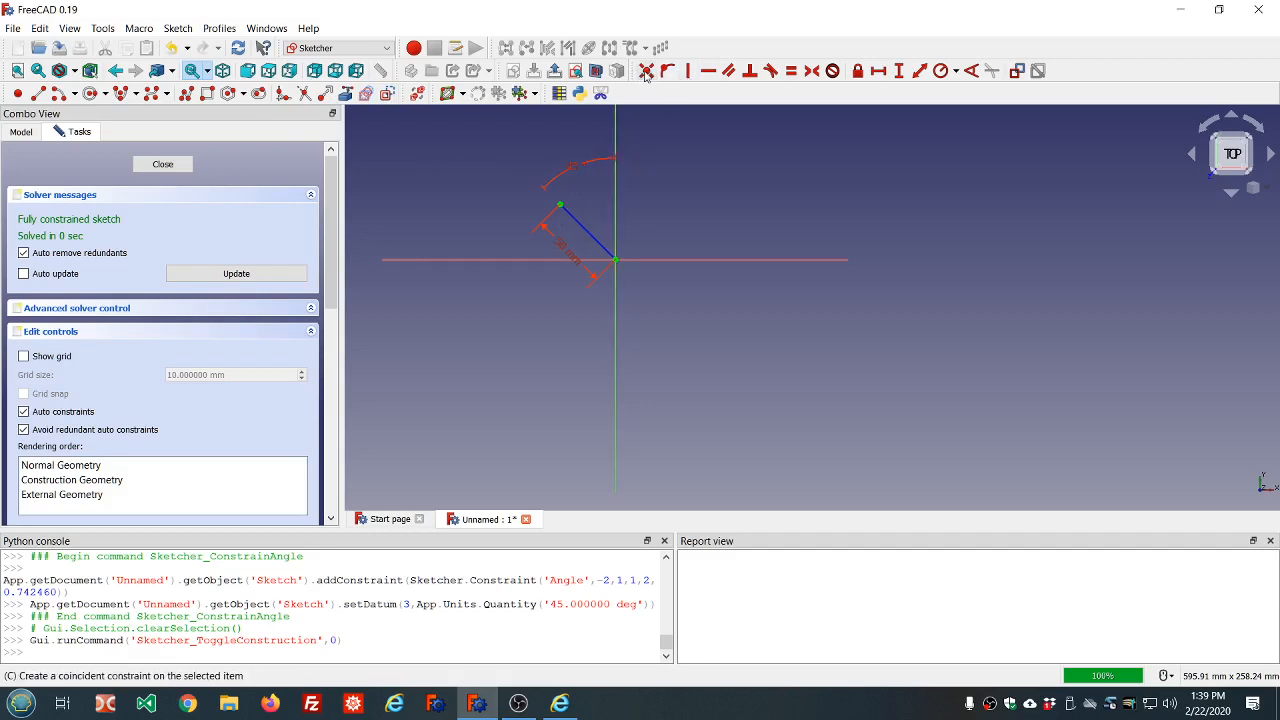
left_click(38, 93)
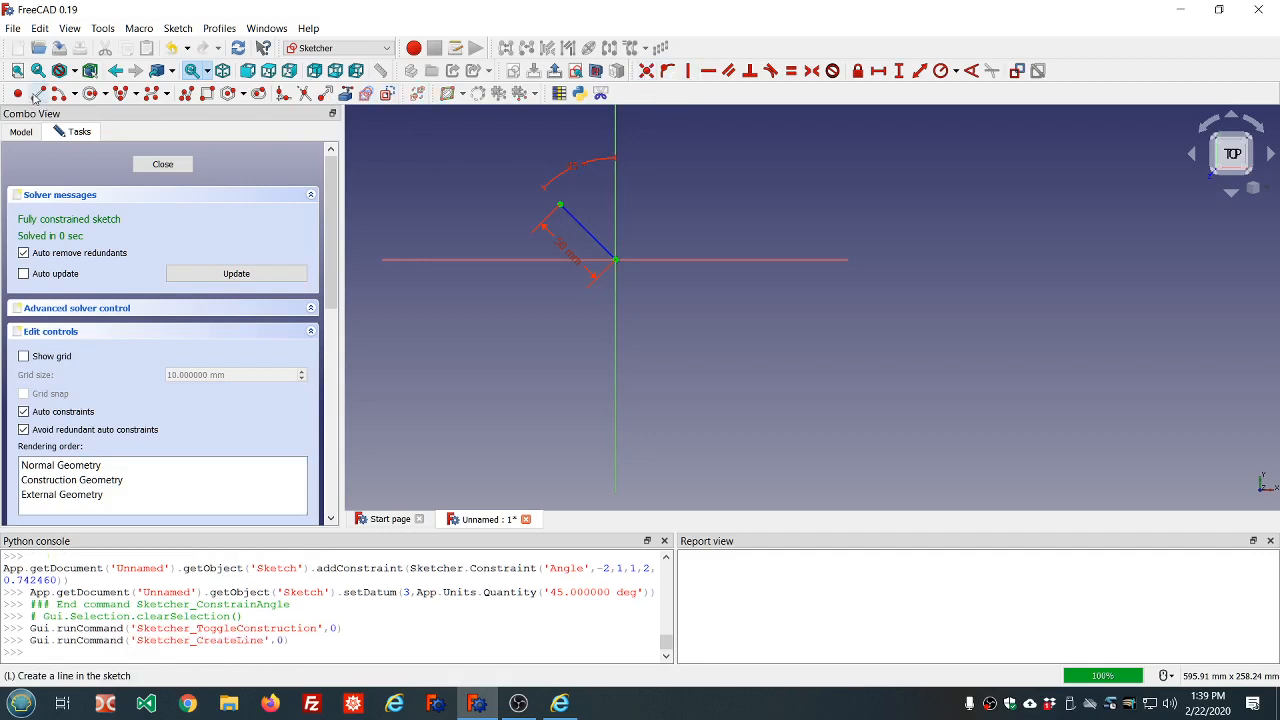
left_click(688, 186)
left_click(811, 187)
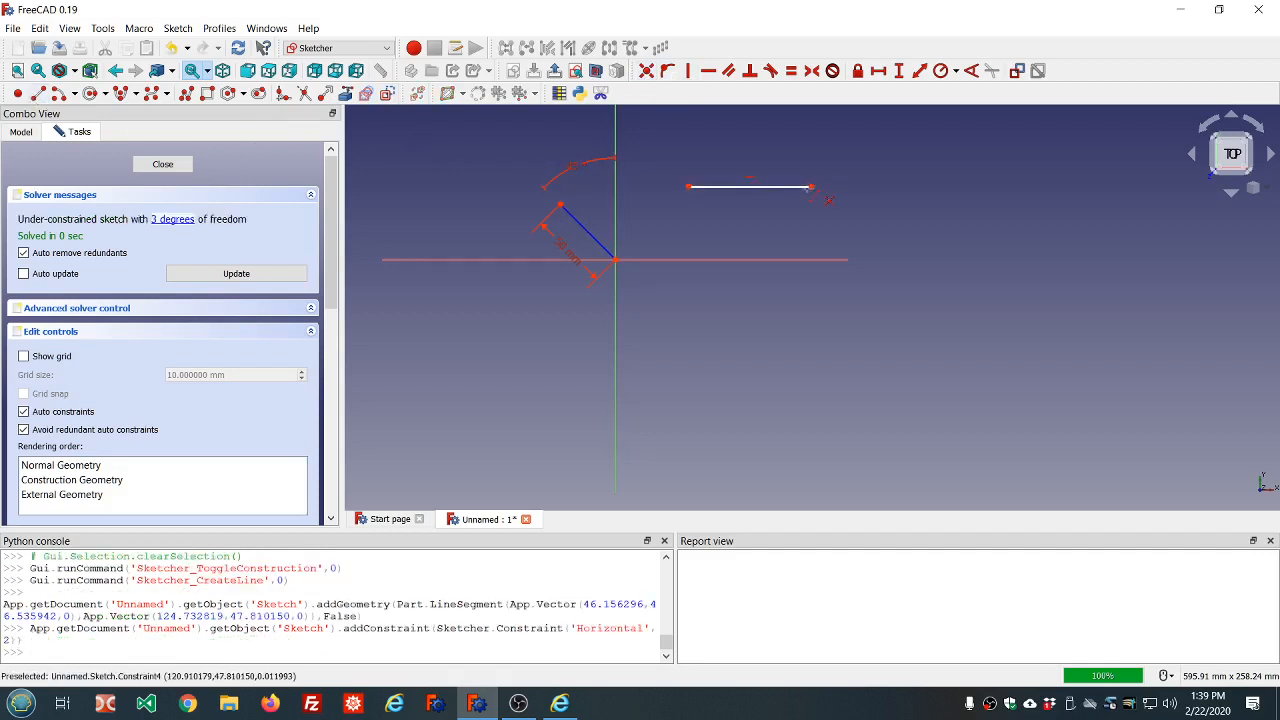
Sketch a separate line sloping down from just beyond the horizontal line's right end to about X 217 mm, Y 8 mm.
left_click(38, 93)
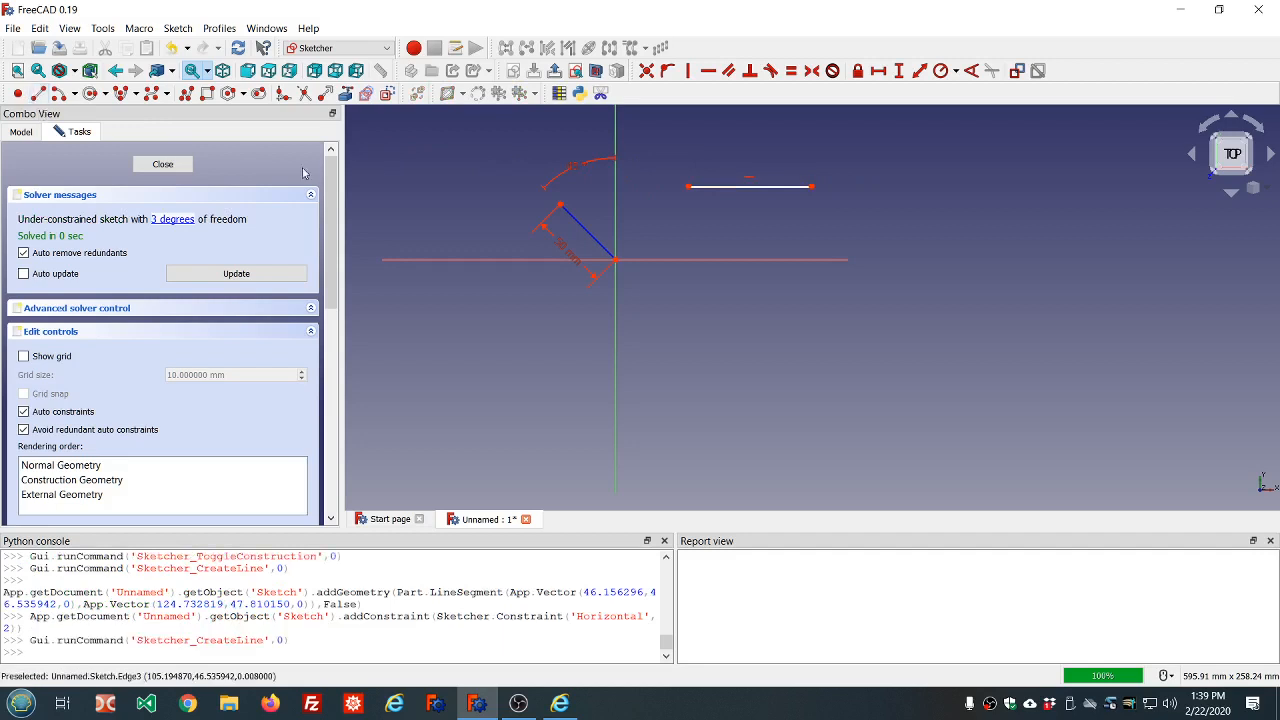
left_click(822, 181)
left_click(956, 246)
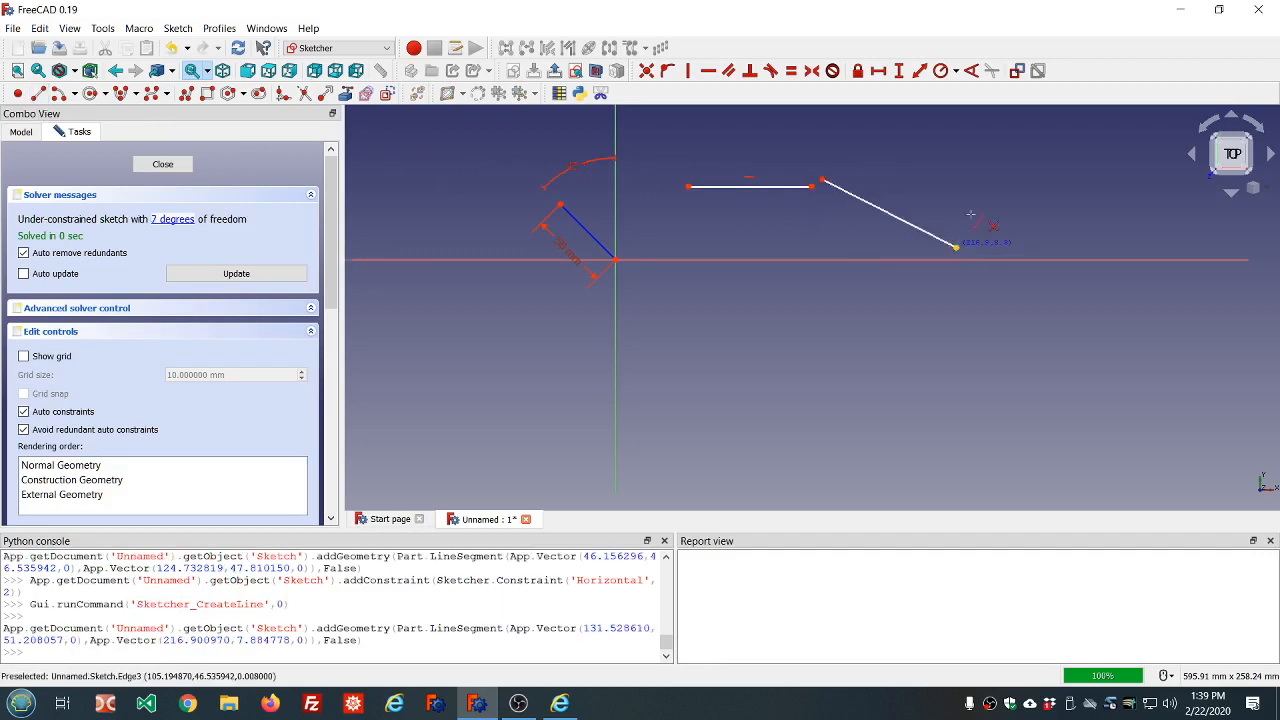
key("Escape")
Make the neighbouring endpoints of the horizontal and sloping lines coincident, and move the horizontal line slightly down.
left_click(812, 188)
left_click(822, 182)
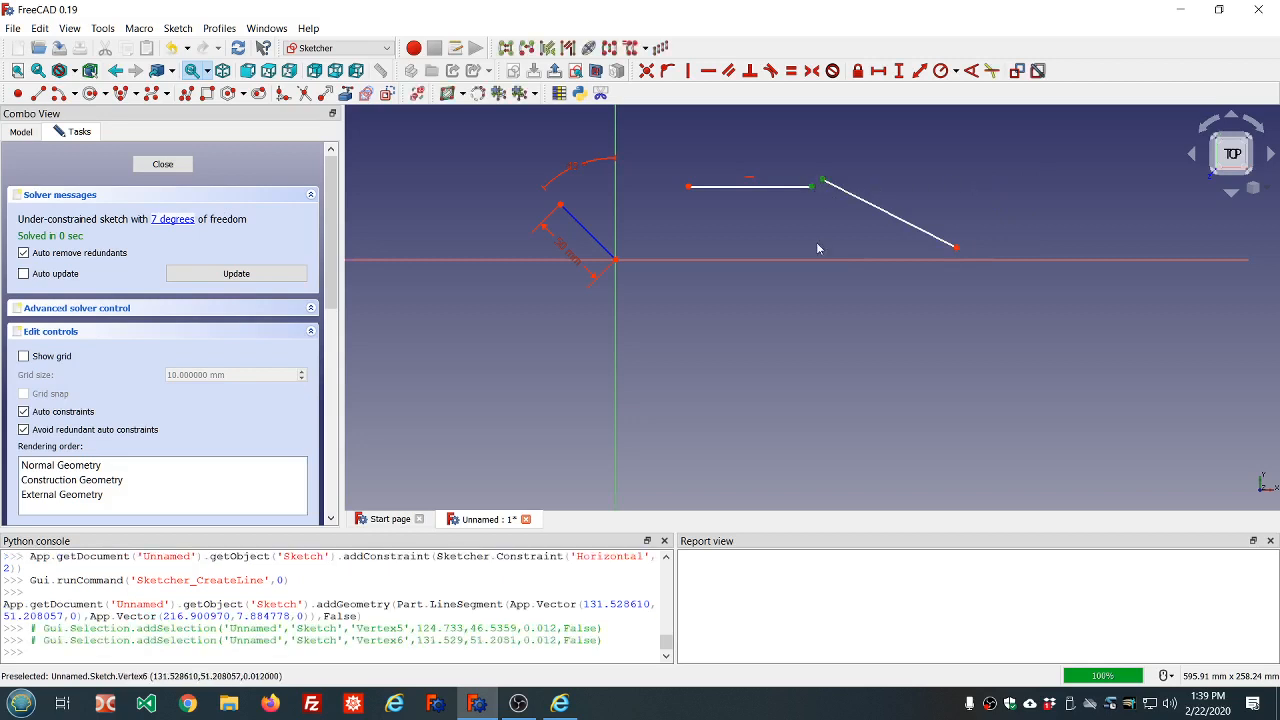
left_click(646, 70)
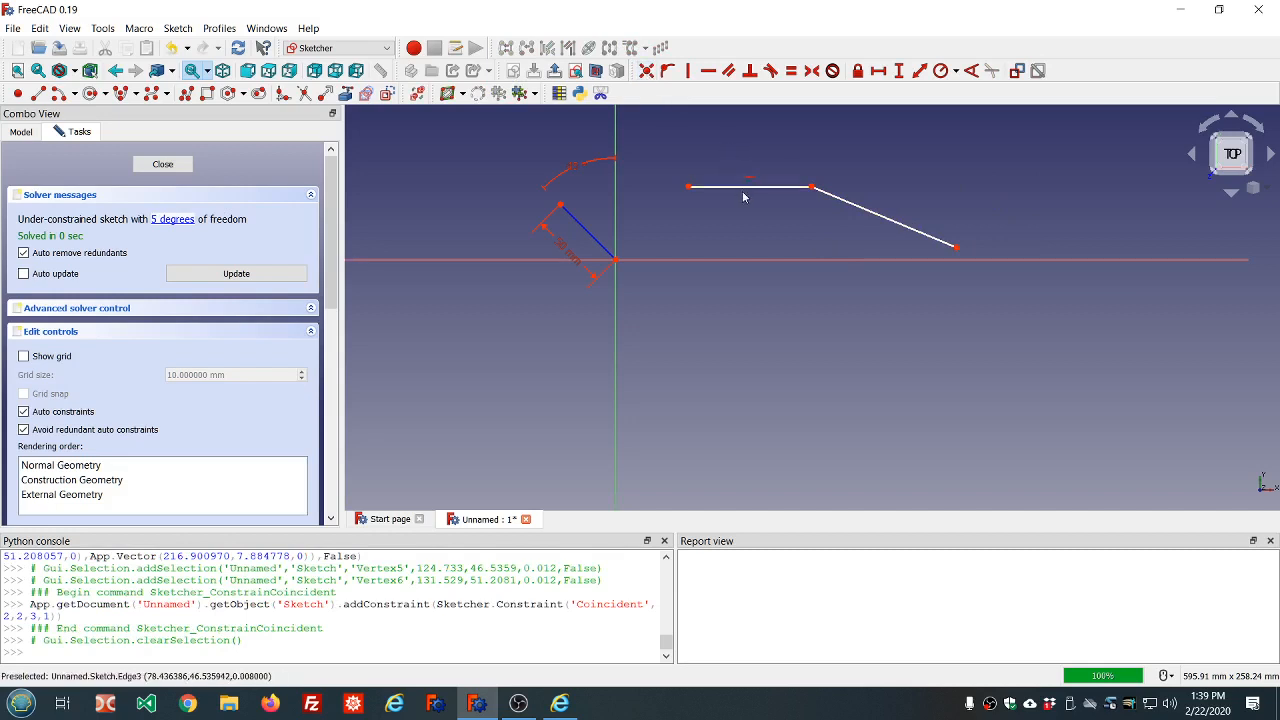
mouse_move(746, 190)
left_mouse_down()
mouse_move(748, 236)
mouse_move(749, 180)
mouse_move(751, 331)
mouse_move(744, 196)
left_mouse_up()
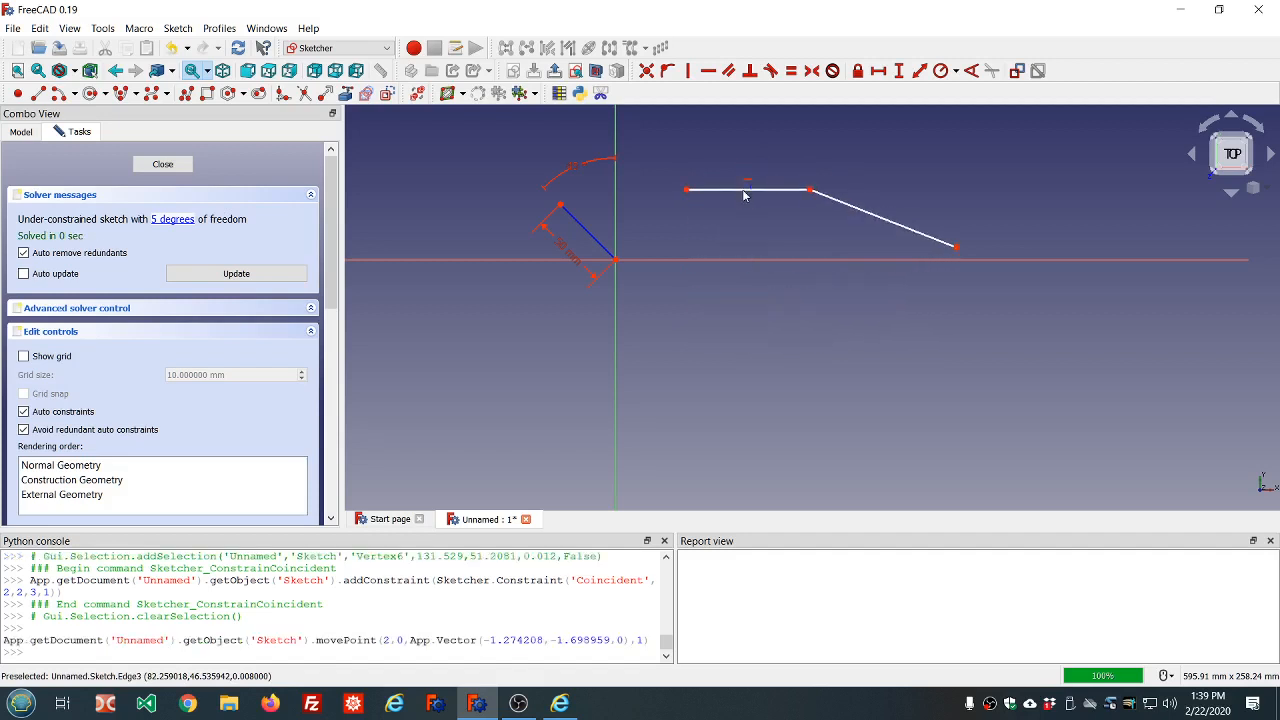
Undo the line move and the coincident constraint, and try a box selection of the two lines' neighbouring endpoints.
left_click(177, 49)
left_click(177, 49)
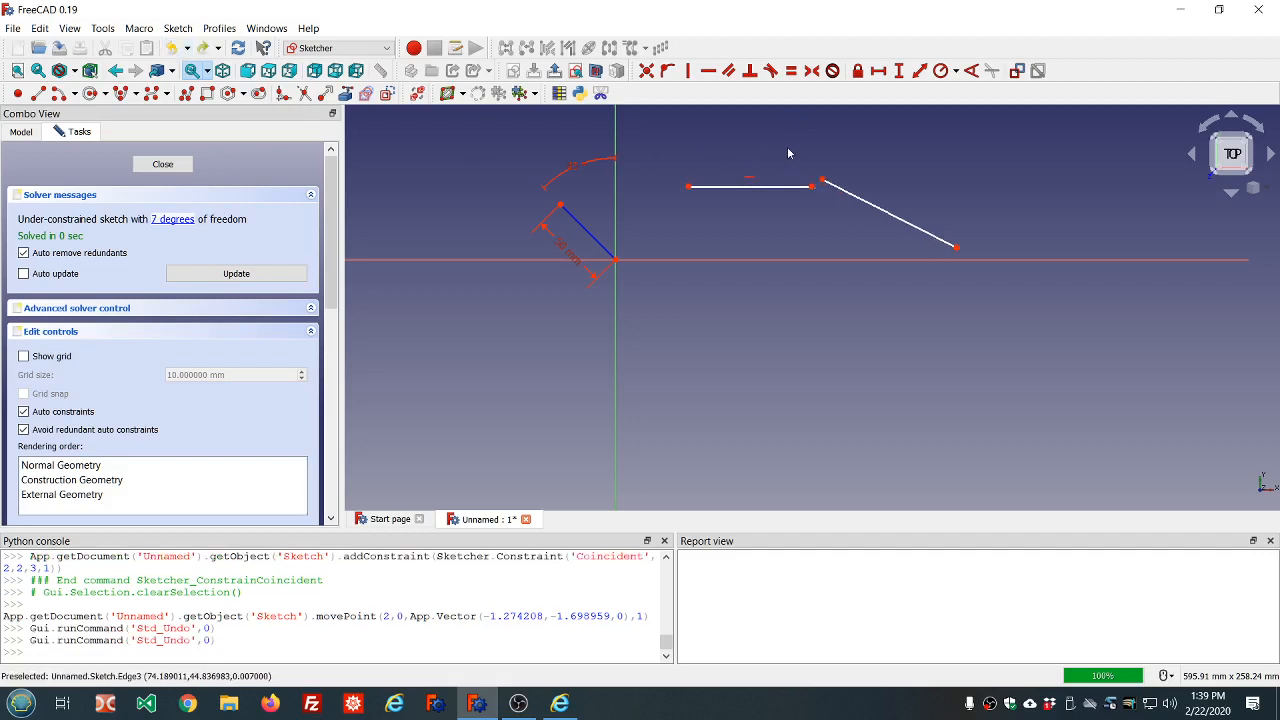
left_click_drag(777, 134, 845, 220)
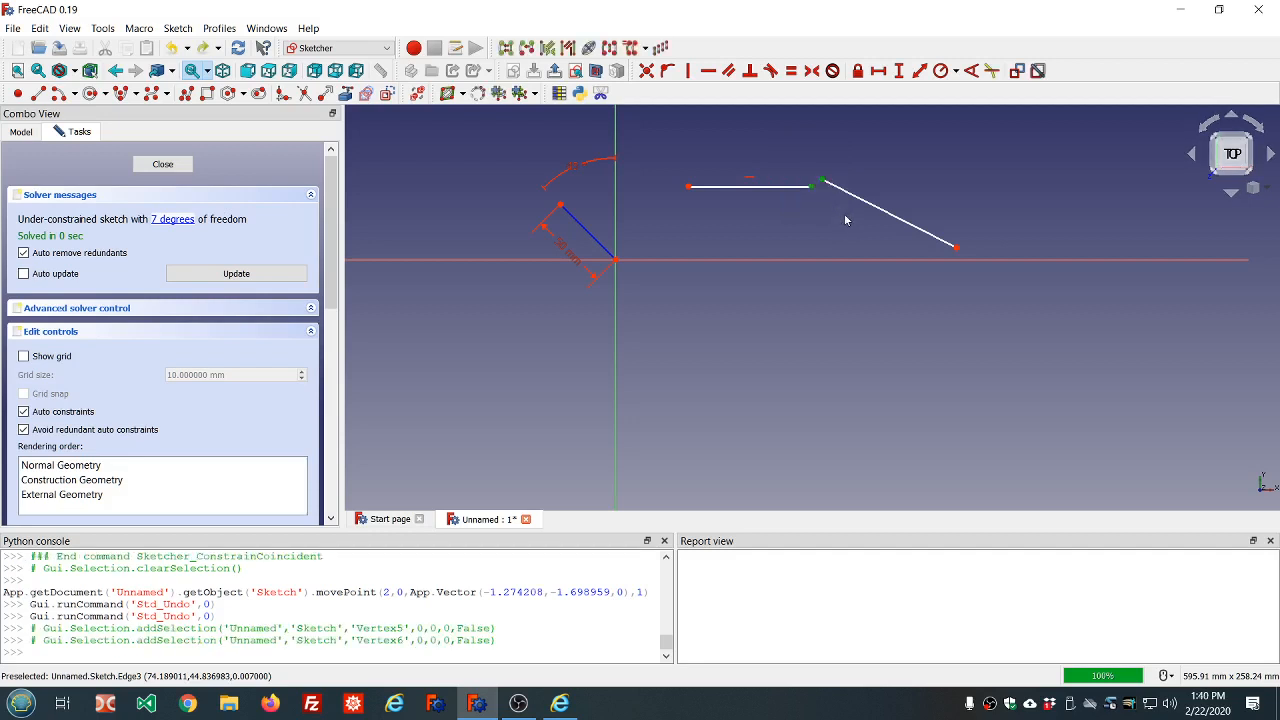
left_click(782, 150)
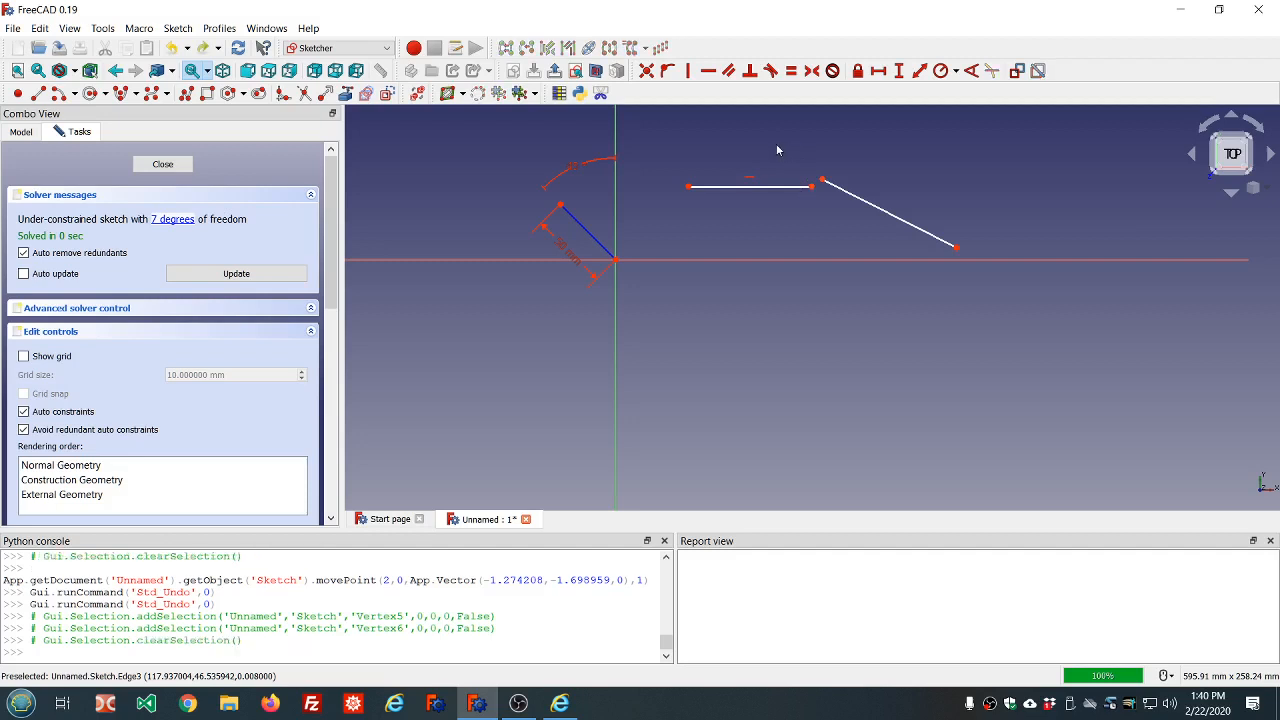
Box-select the neighbouring endpoints of the horizontal and sloping lines, make them coincident, and undo the constraint.
left_click_drag(776, 145, 854, 224)
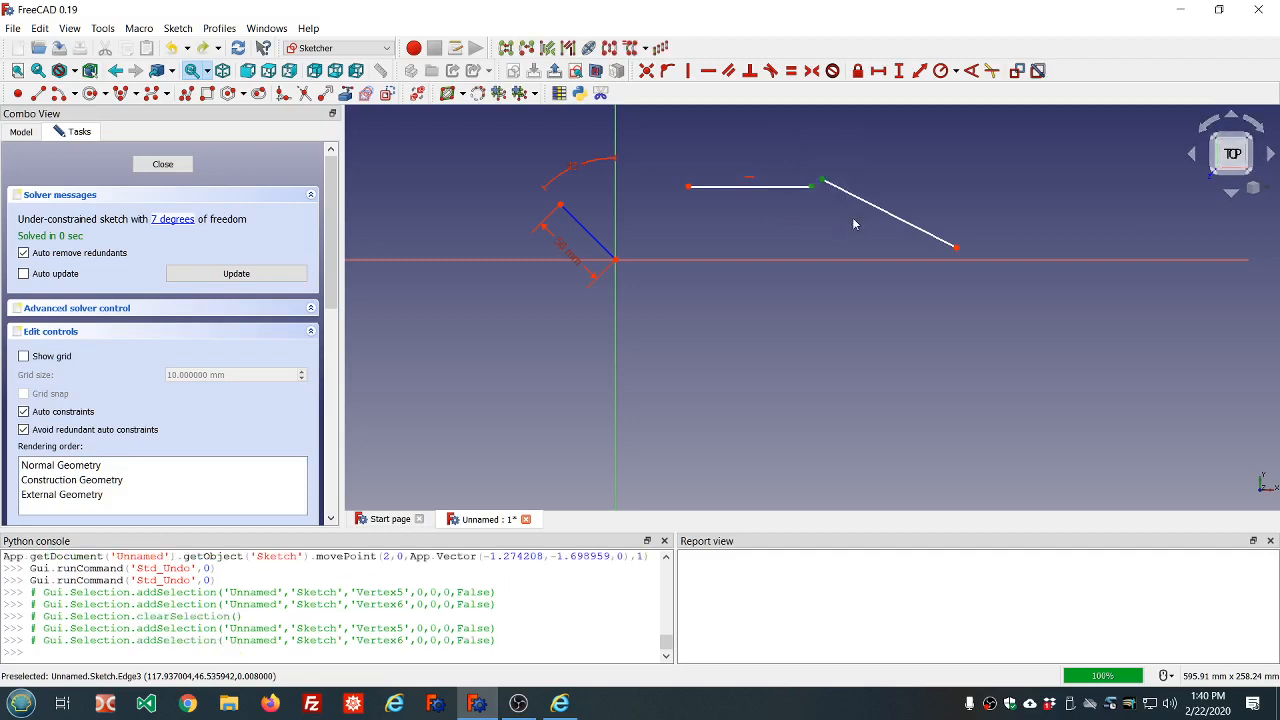
left_click(783, 142)
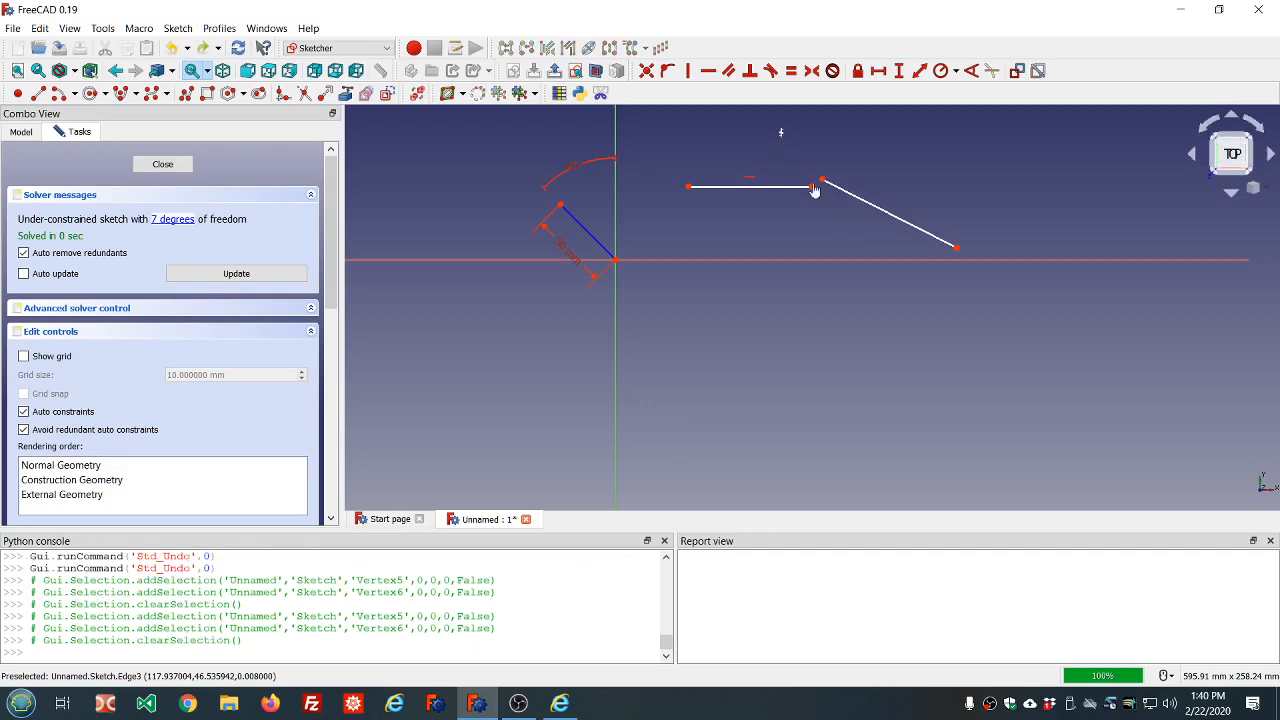
left_click_drag(779, 128, 856, 216)
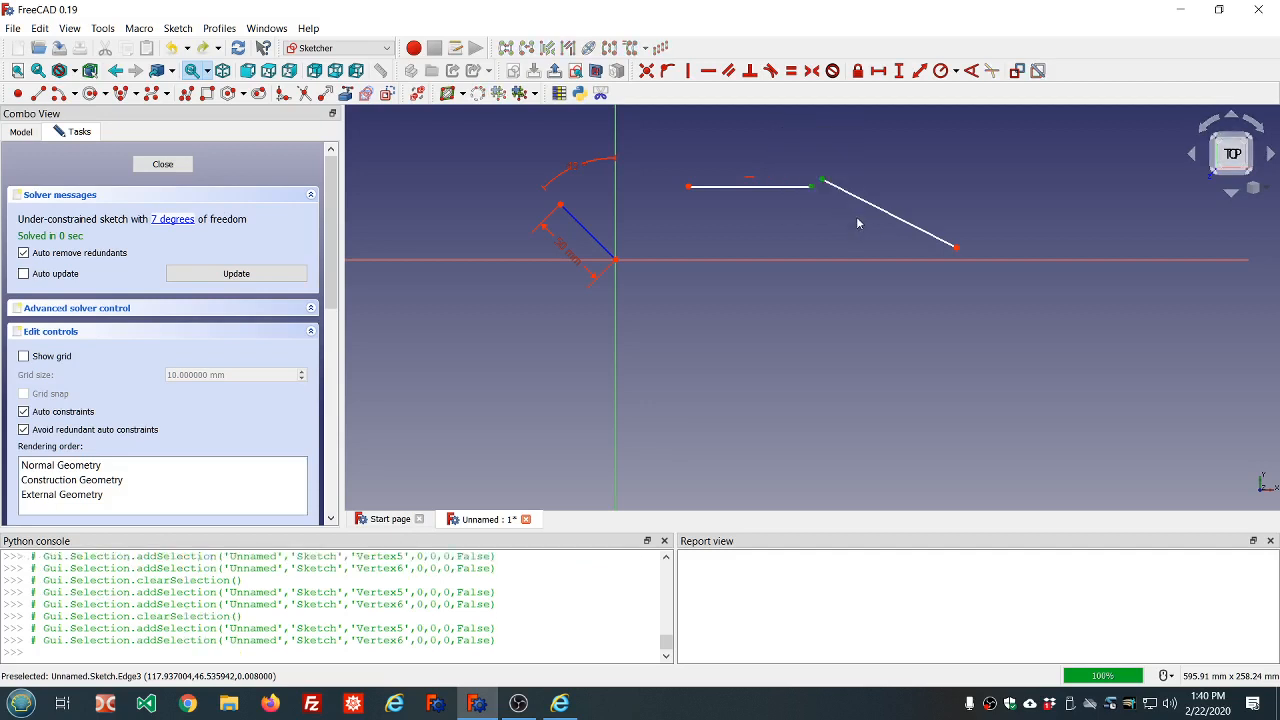
left_click(646, 71)
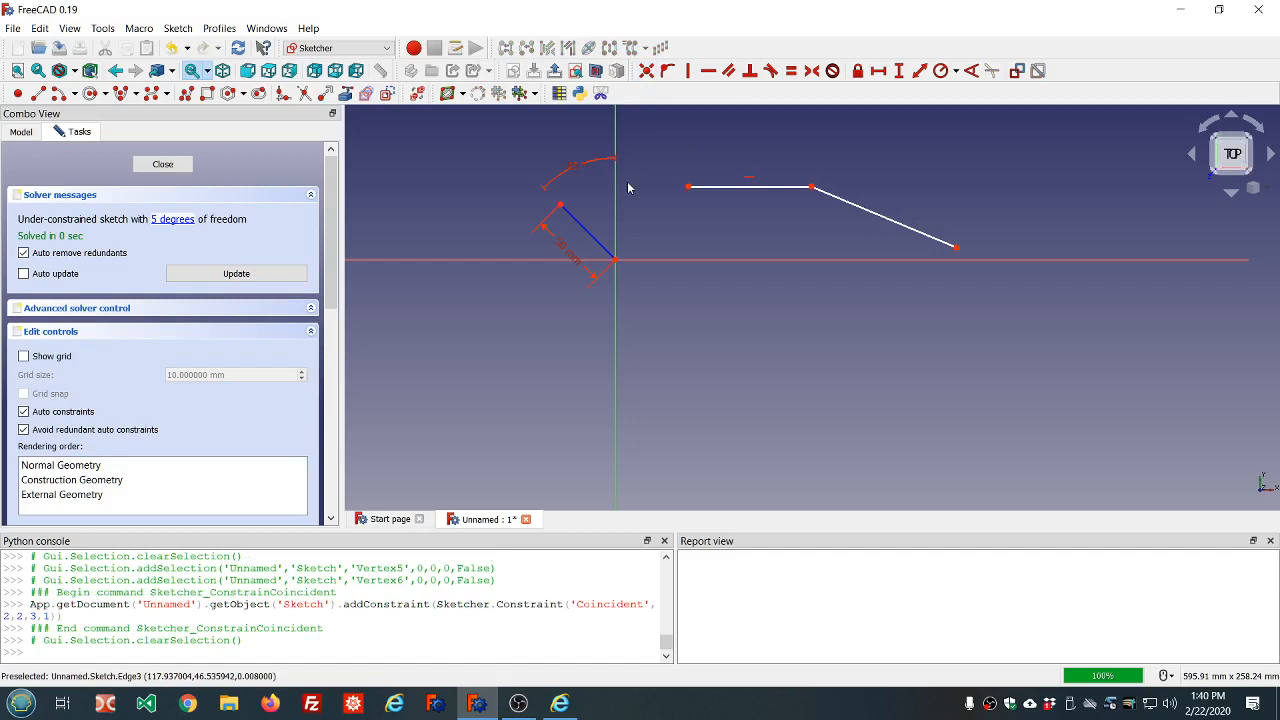
left_click(175, 49)
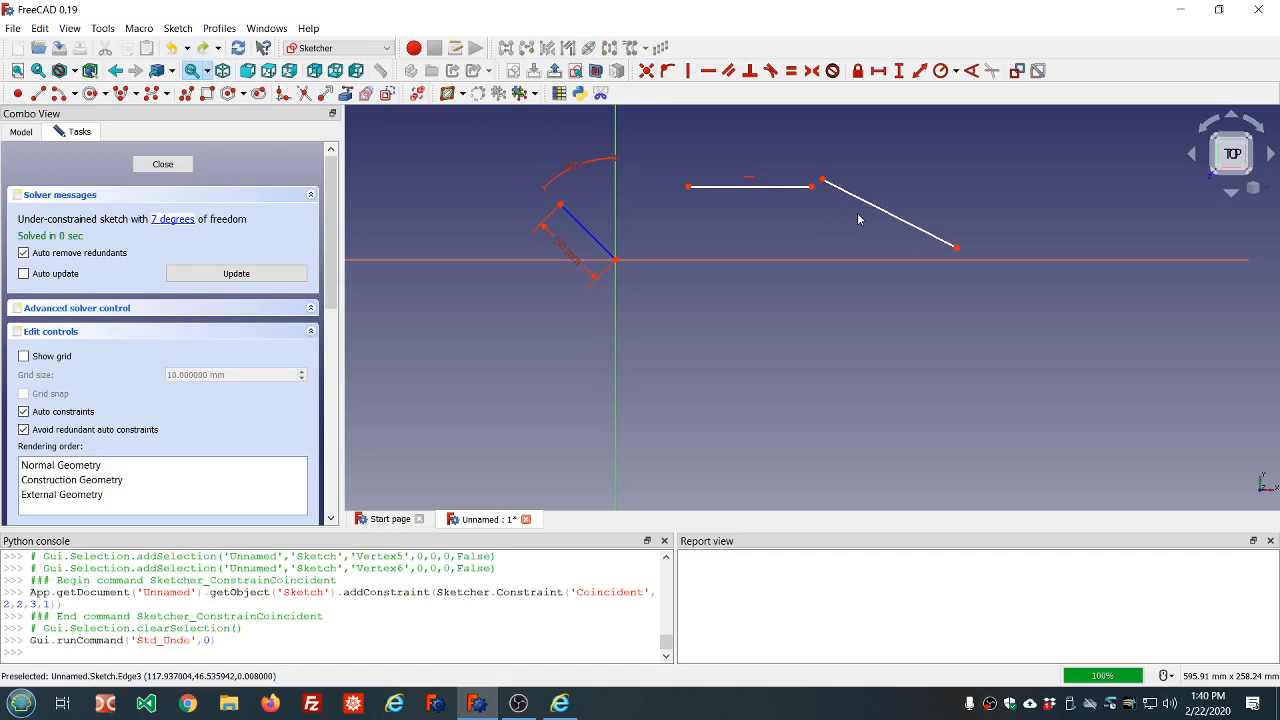
Try a crossing box selection over the two lines' neighbouring endpoints that also picks both touched lines, and clear the selection.
left_click_drag(857, 212, 785, 138)
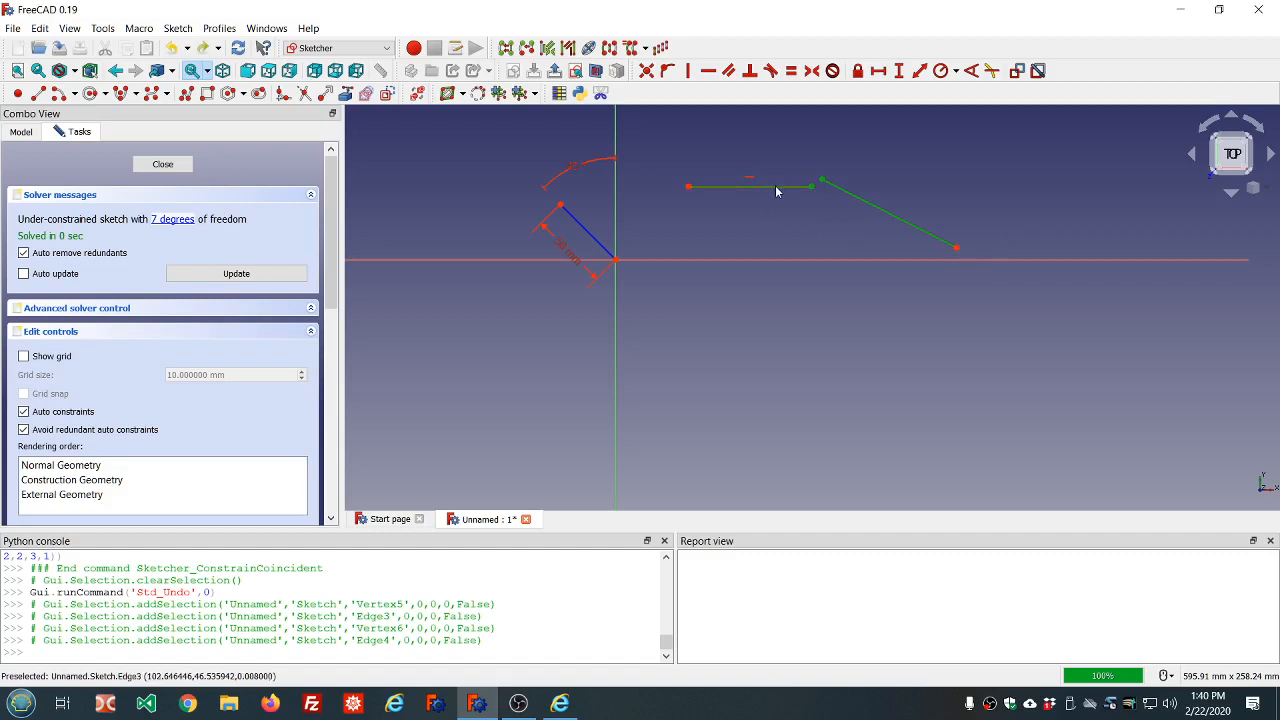
left_click(793, 216)
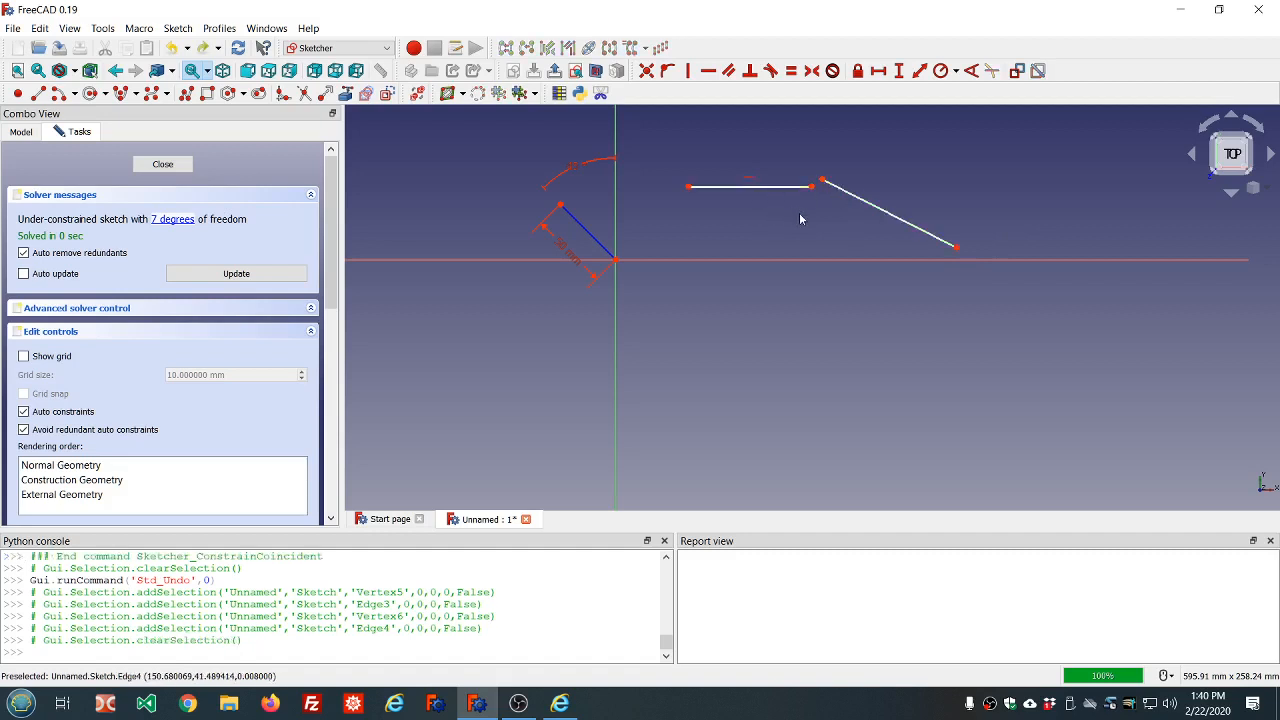
left_click_drag(860, 226, 785, 149)
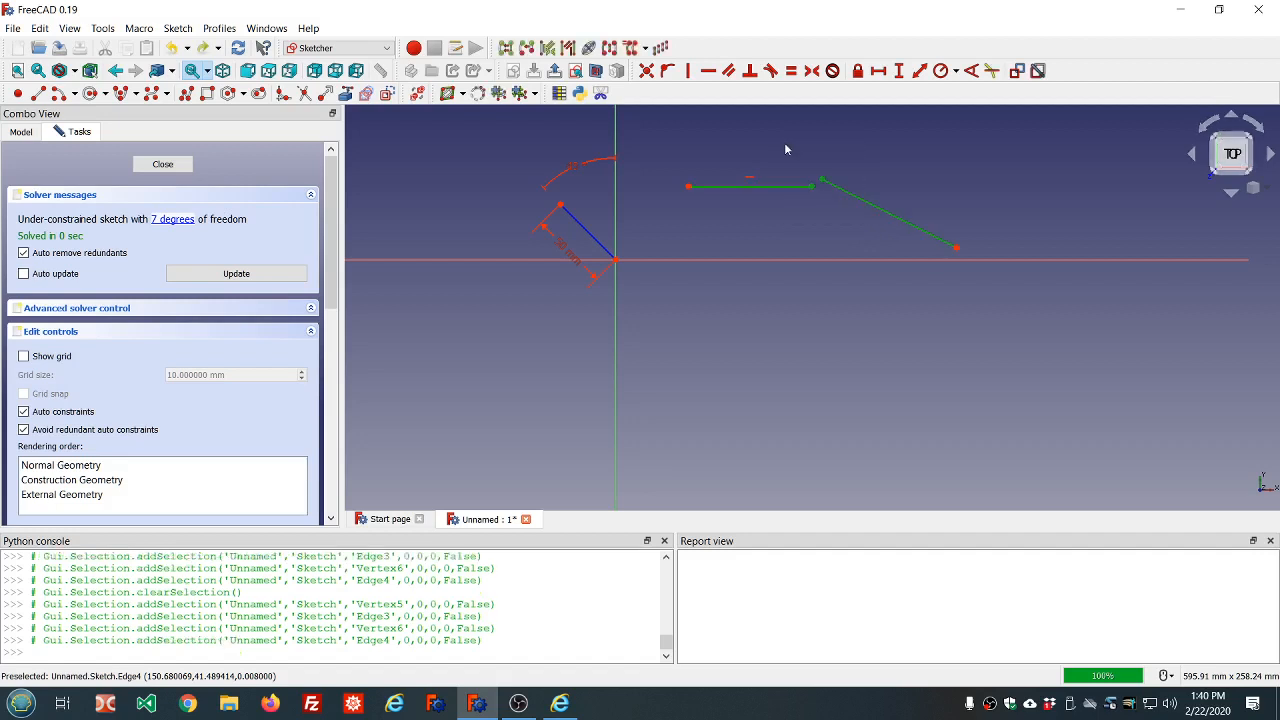
left_click(770, 232)
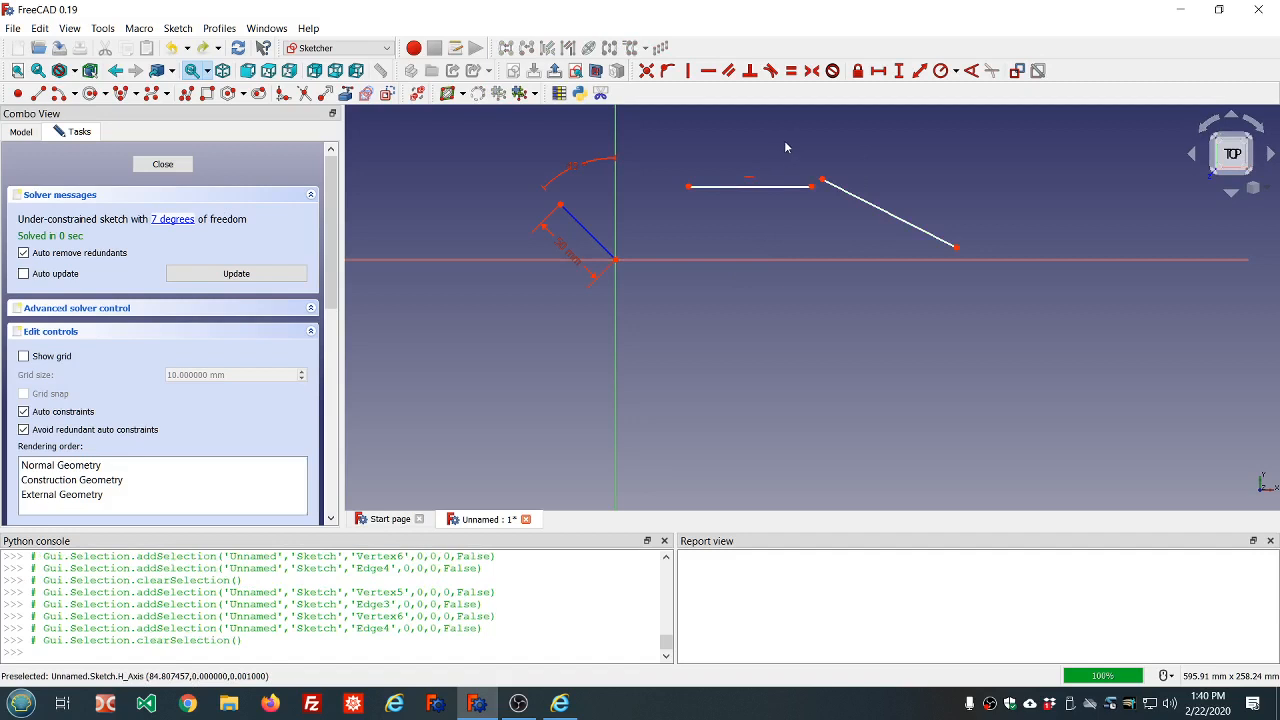
Try enclosing box selections around only the neighbouring endpoints and around the whole horizontal line with them, clearing each selection.
left_click_drag(785, 141, 841, 226)
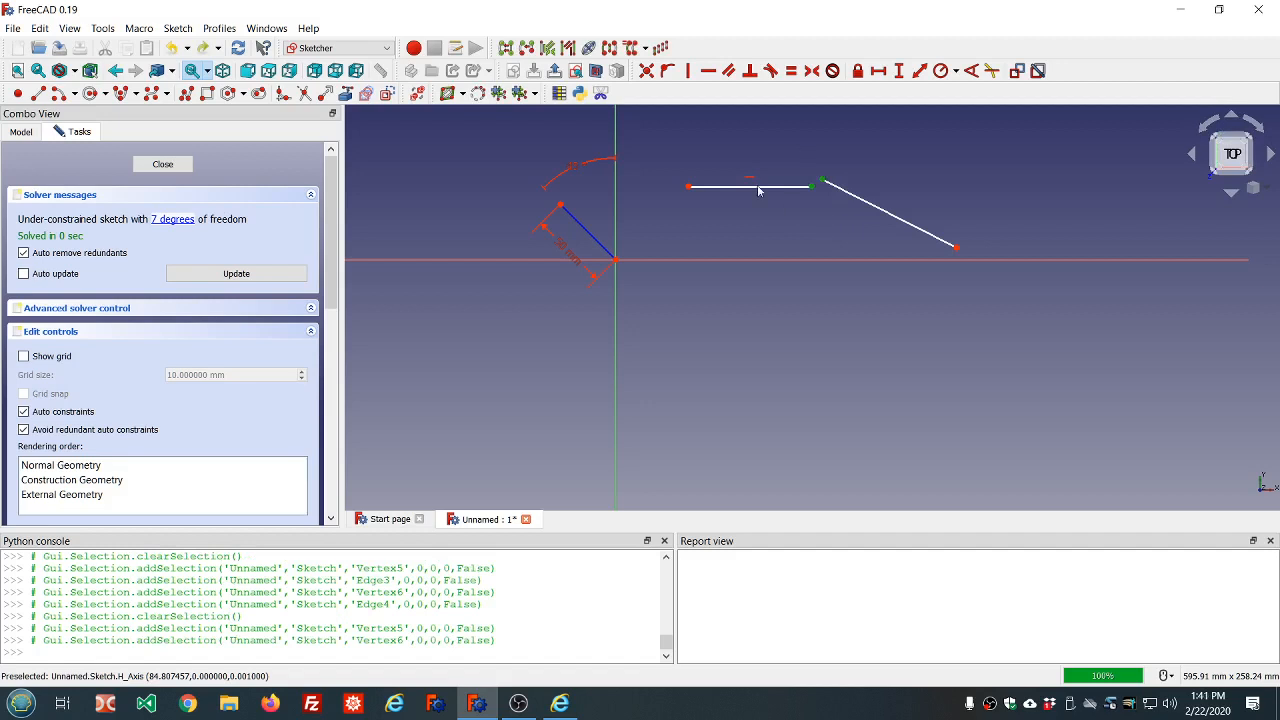
left_click(685, 142)
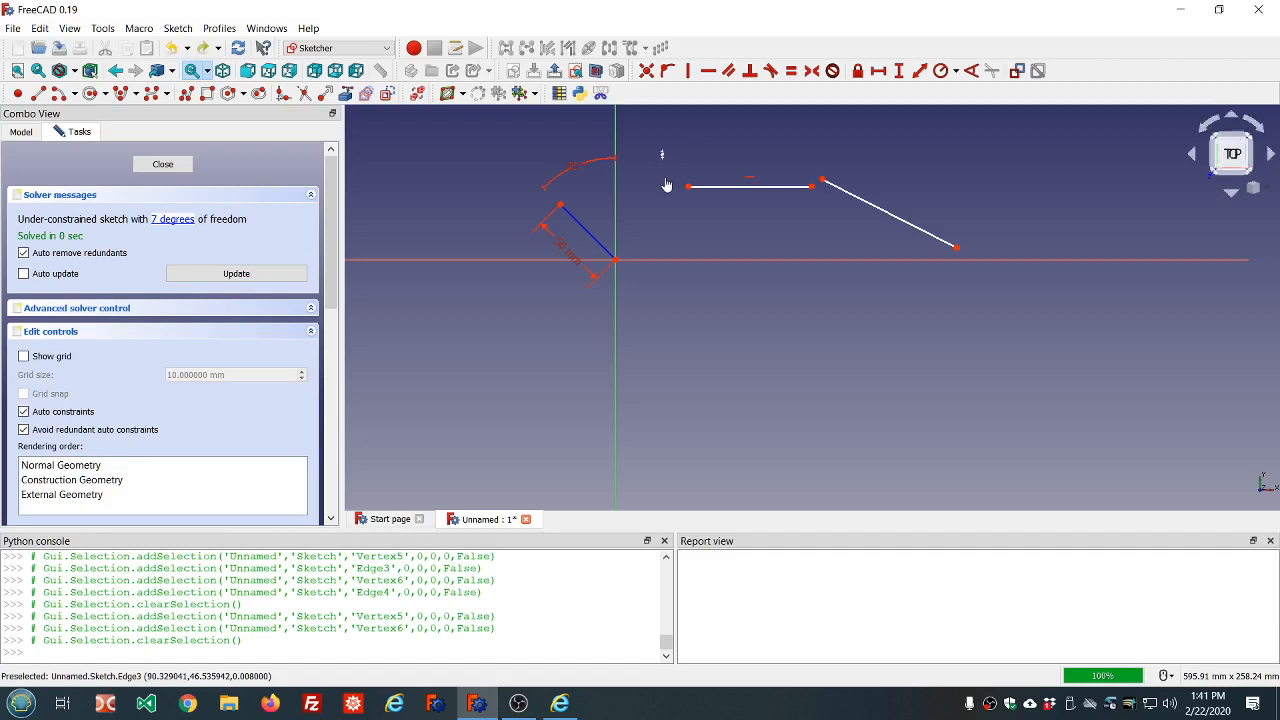
left_click_drag(664, 153, 841, 212)
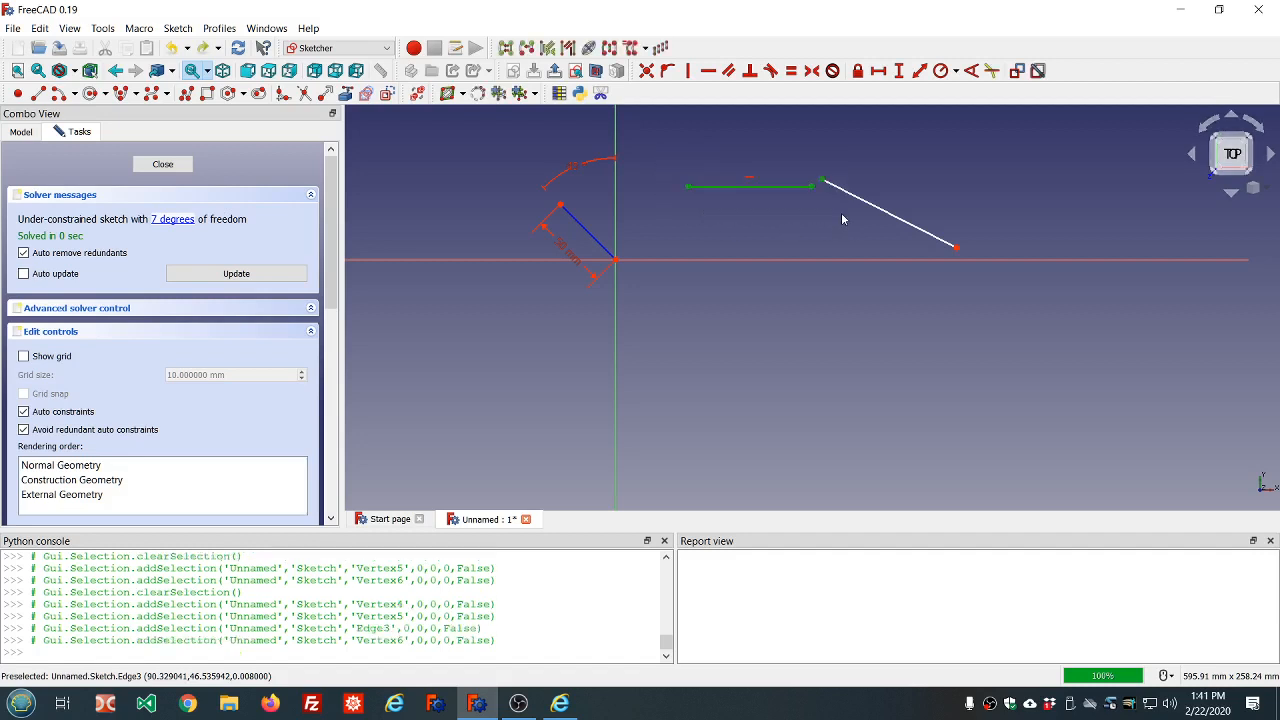
left_click(840, 130)
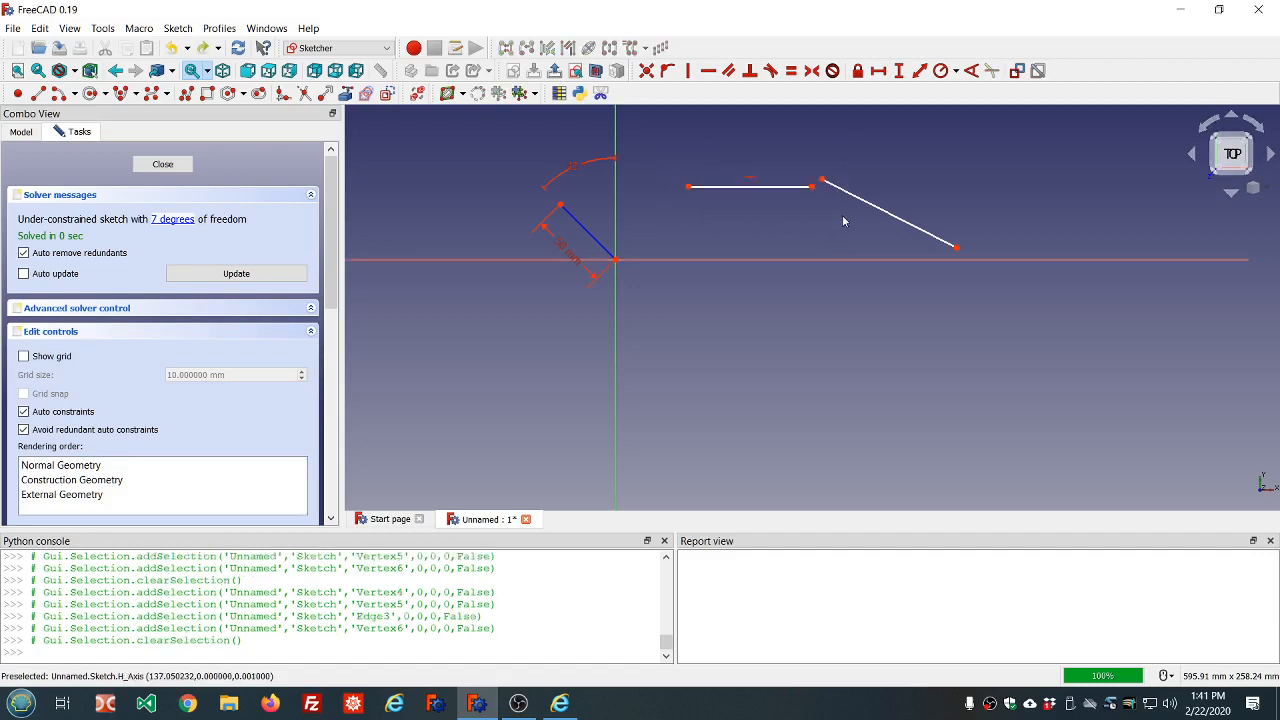
Move the horizontal line's right endpoint onto the sloping line's upper endpoint and make the two points coincident.
left_click_drag(811, 187, 826, 189)
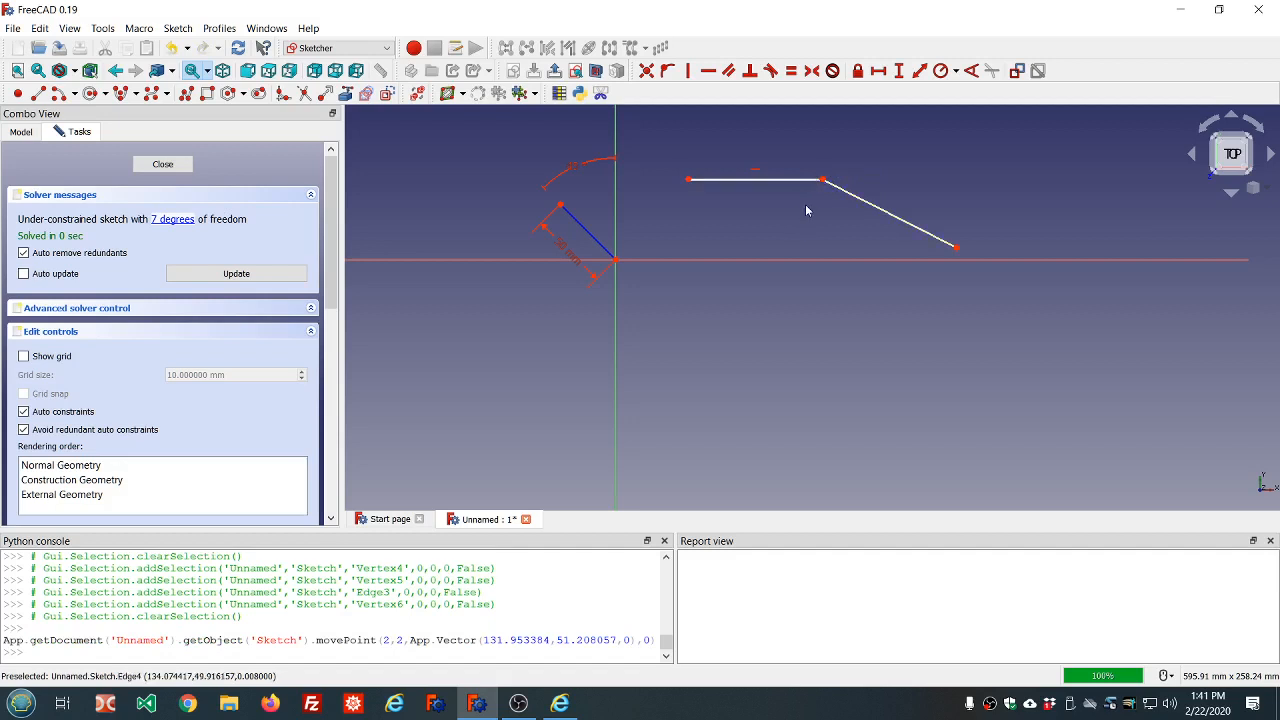
left_click_drag(800, 155, 842, 224)
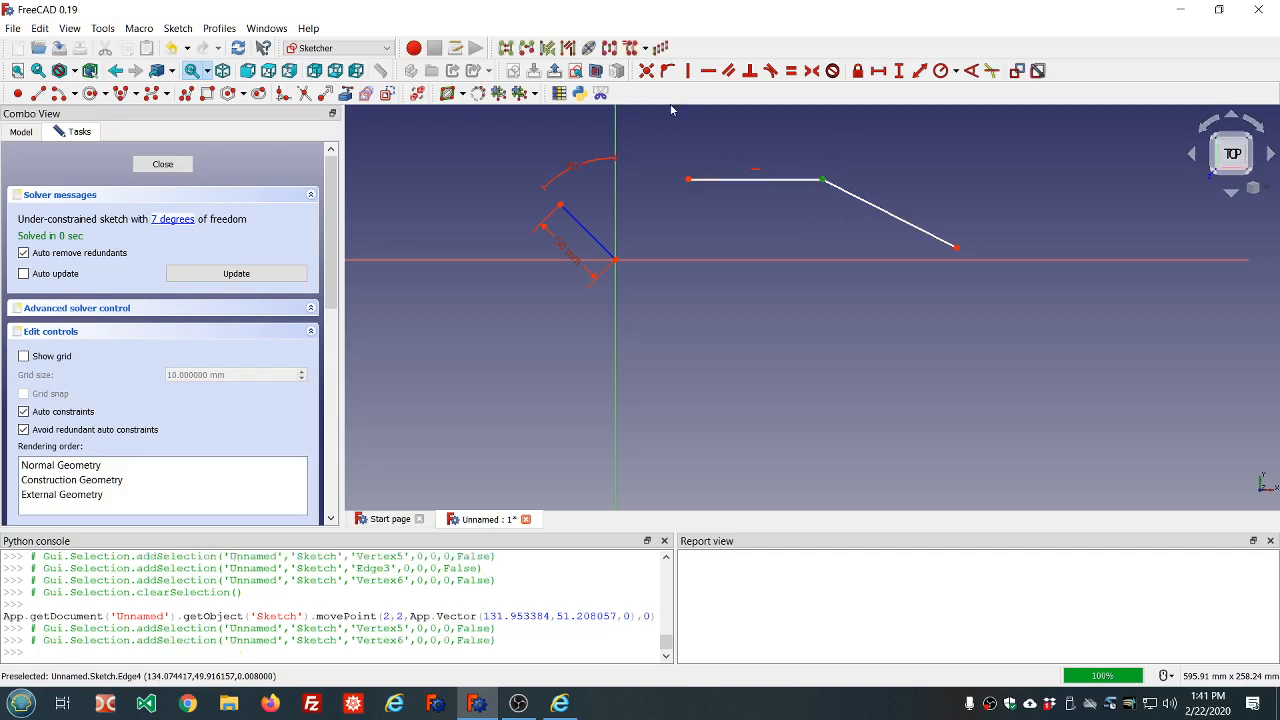
left_click(646, 70)
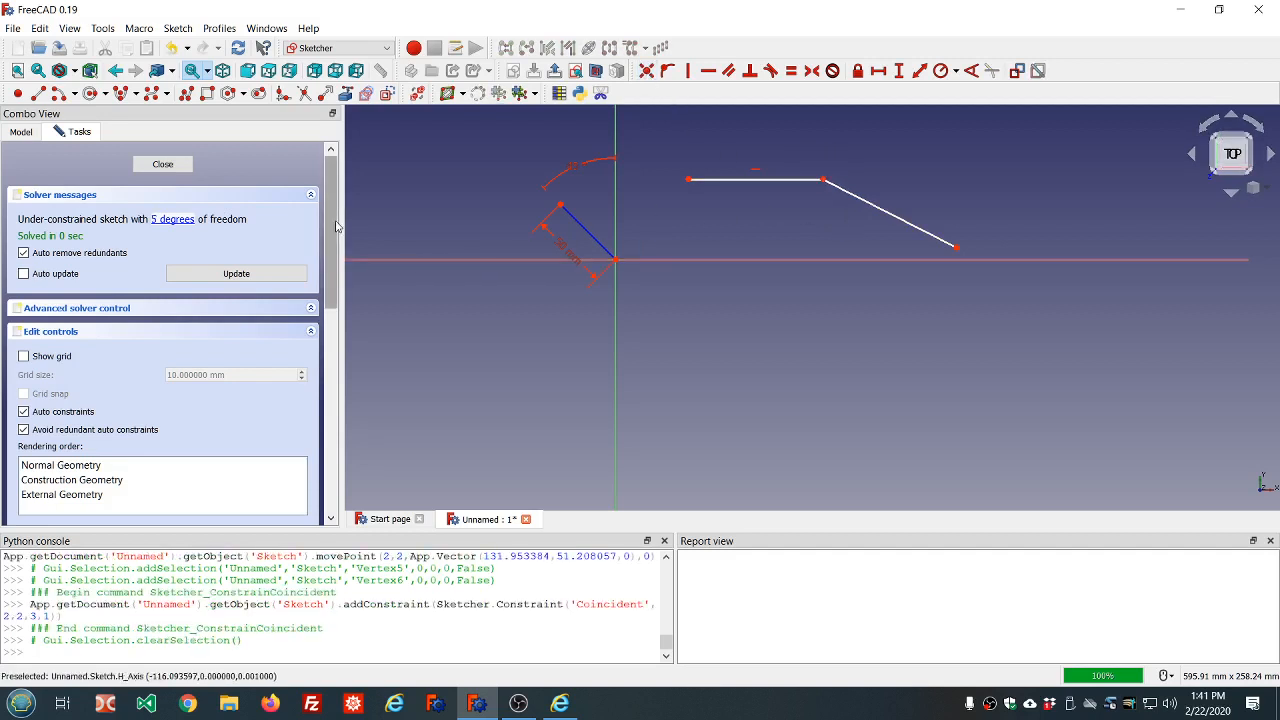
Examine the sketch's elements list by highlighting the point and each of the three lines in turn.
left_click_drag(336, 226, 336, 368)
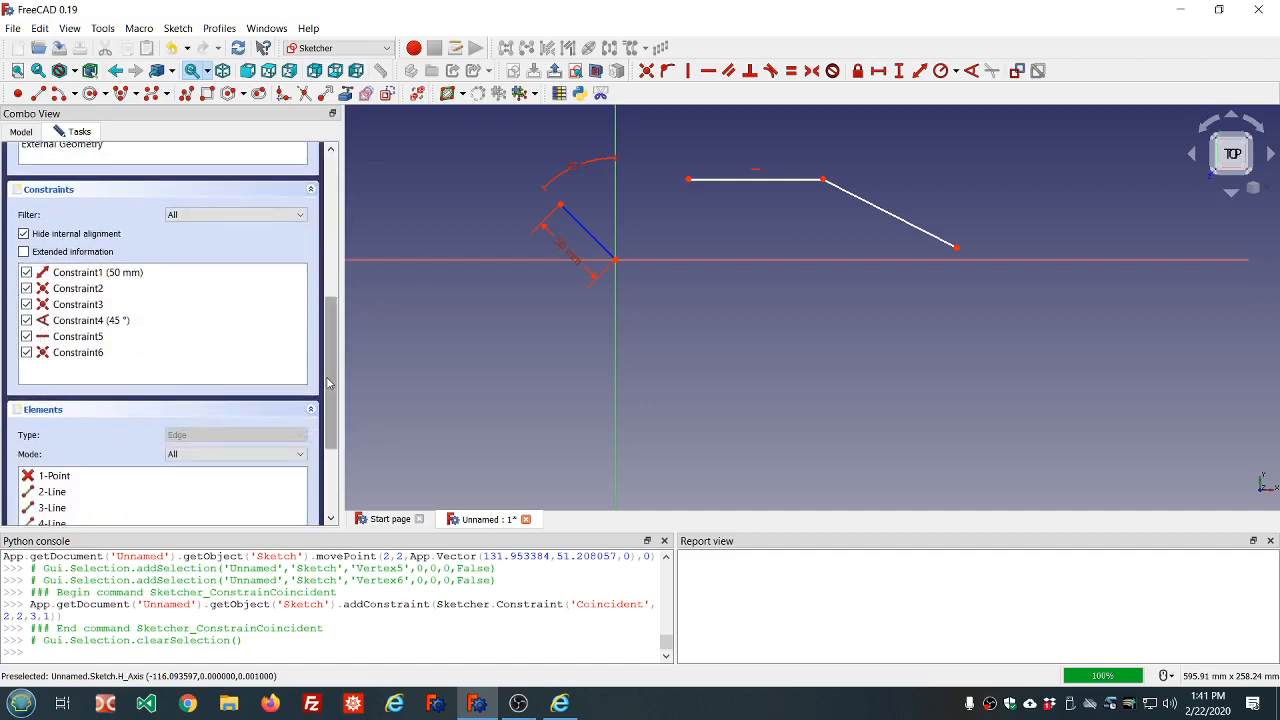
left_click_drag(330, 400, 320, 462)
scroll(320, 462, "up", 3)
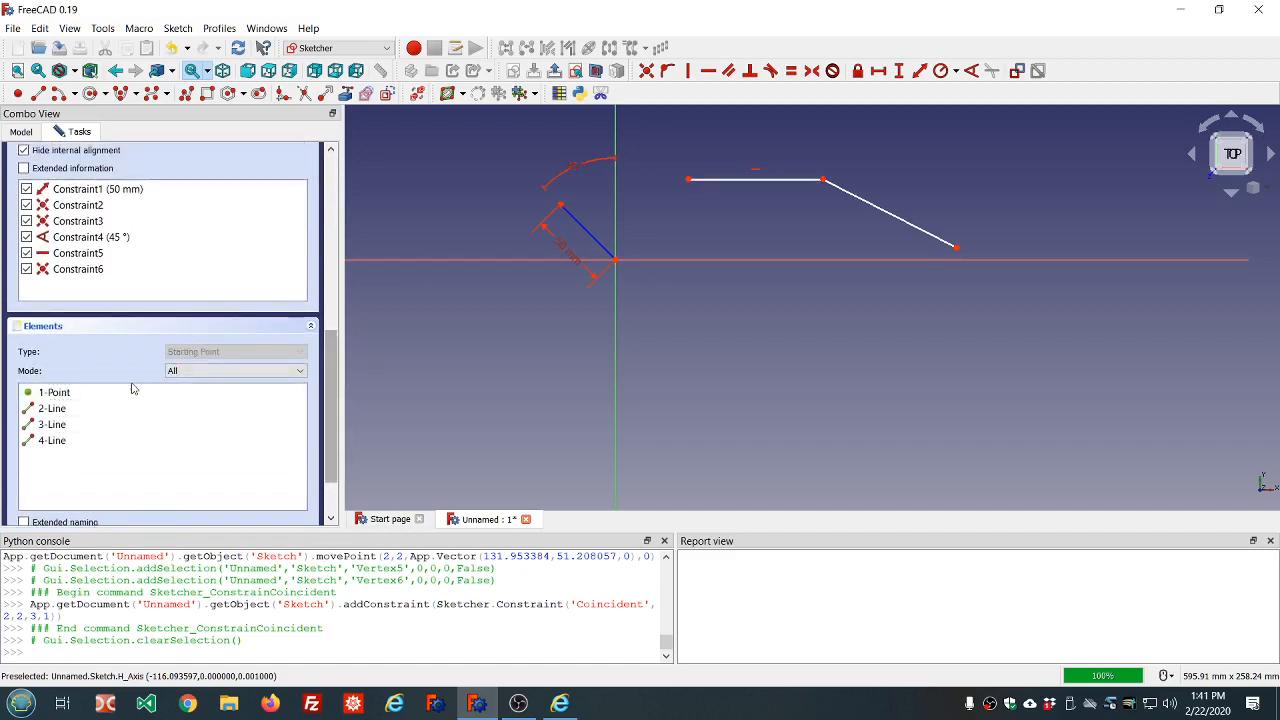
left_click(54, 393)
left_click(53, 409)
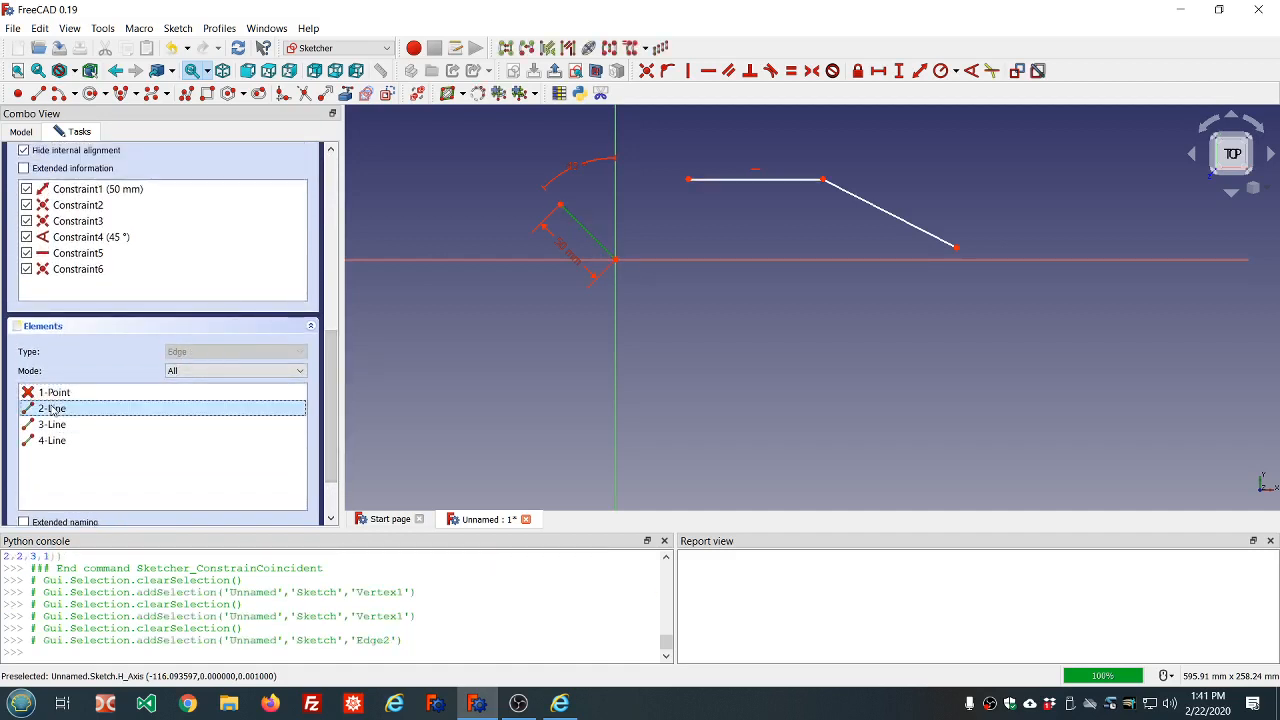
left_click(53, 426)
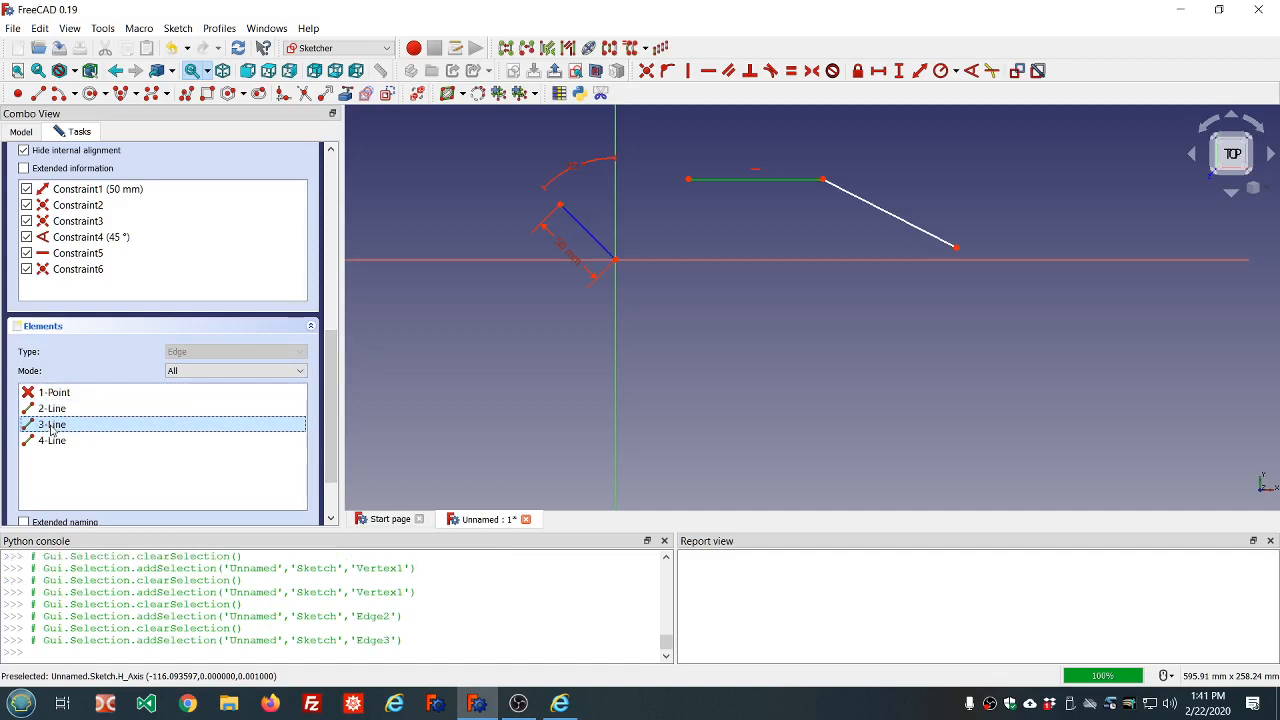
left_click(52, 441)
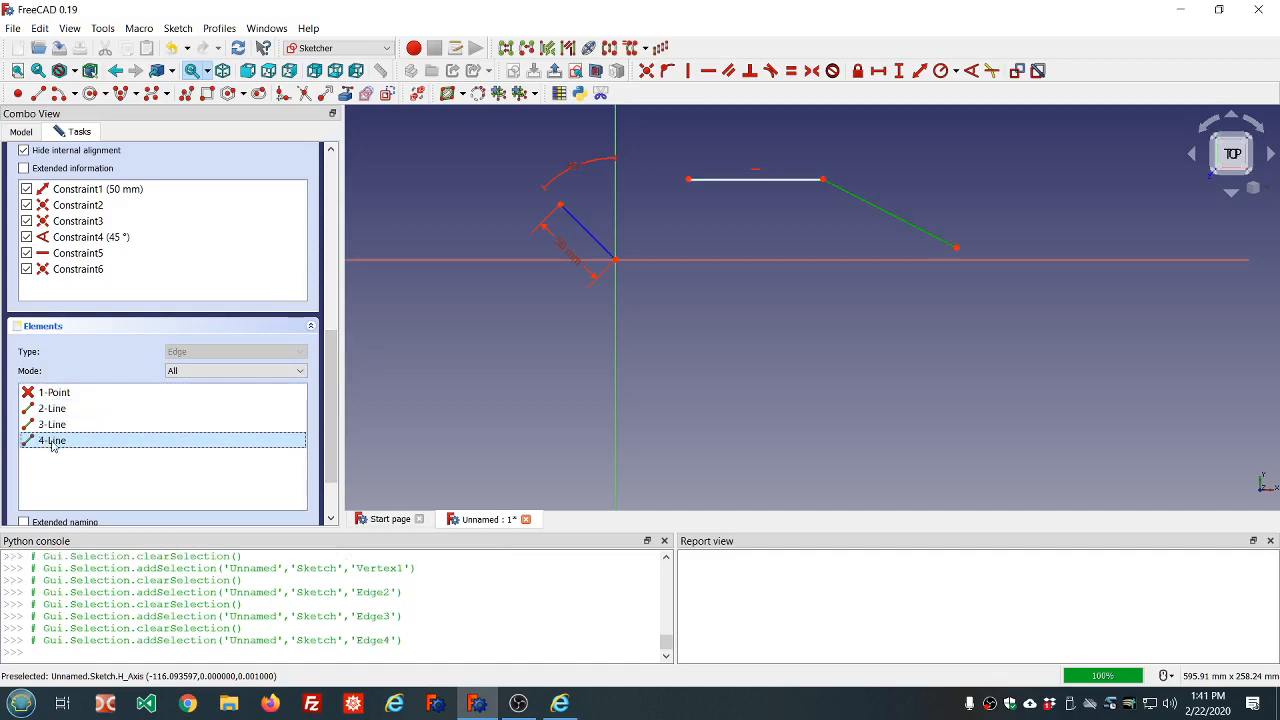
left_click(55, 393)
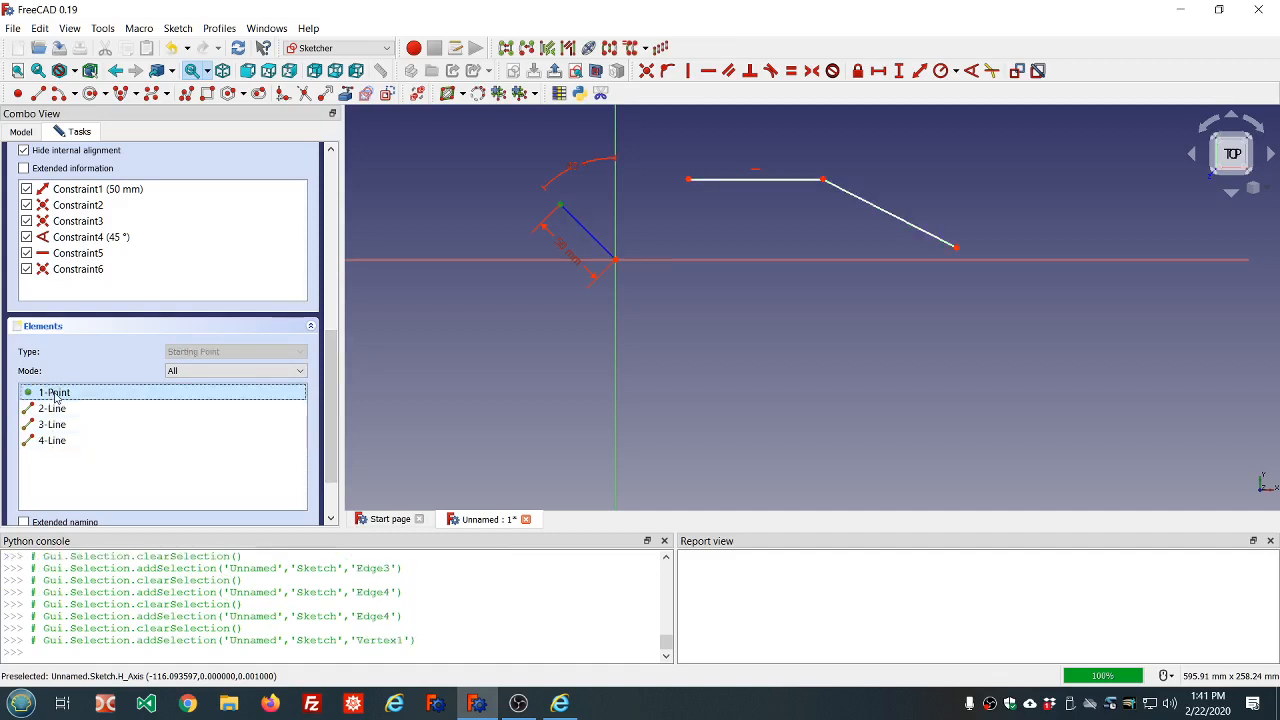
Highlight the horizontal constraint, compare it with the listed point and lines once more, and clear the selection.
left_click(192, 254)
left_click(80, 396)
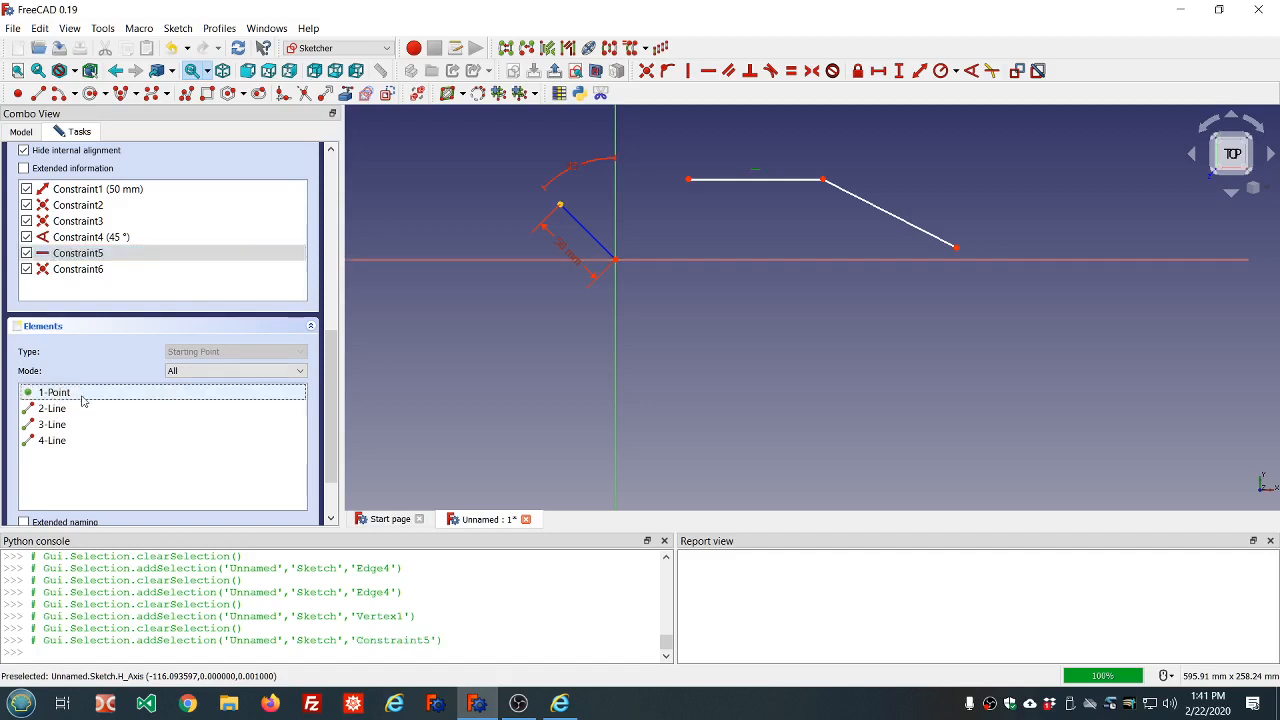
left_click(80, 396)
left_click(57, 410)
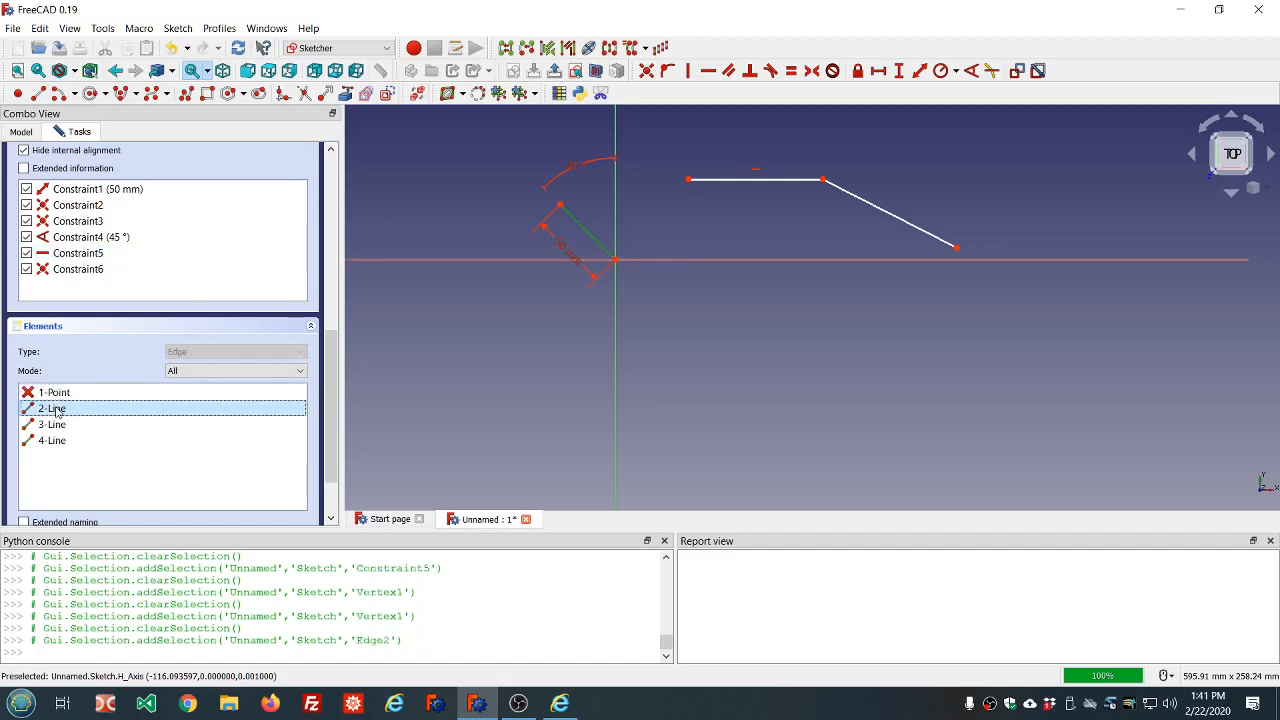
left_click(57, 426)
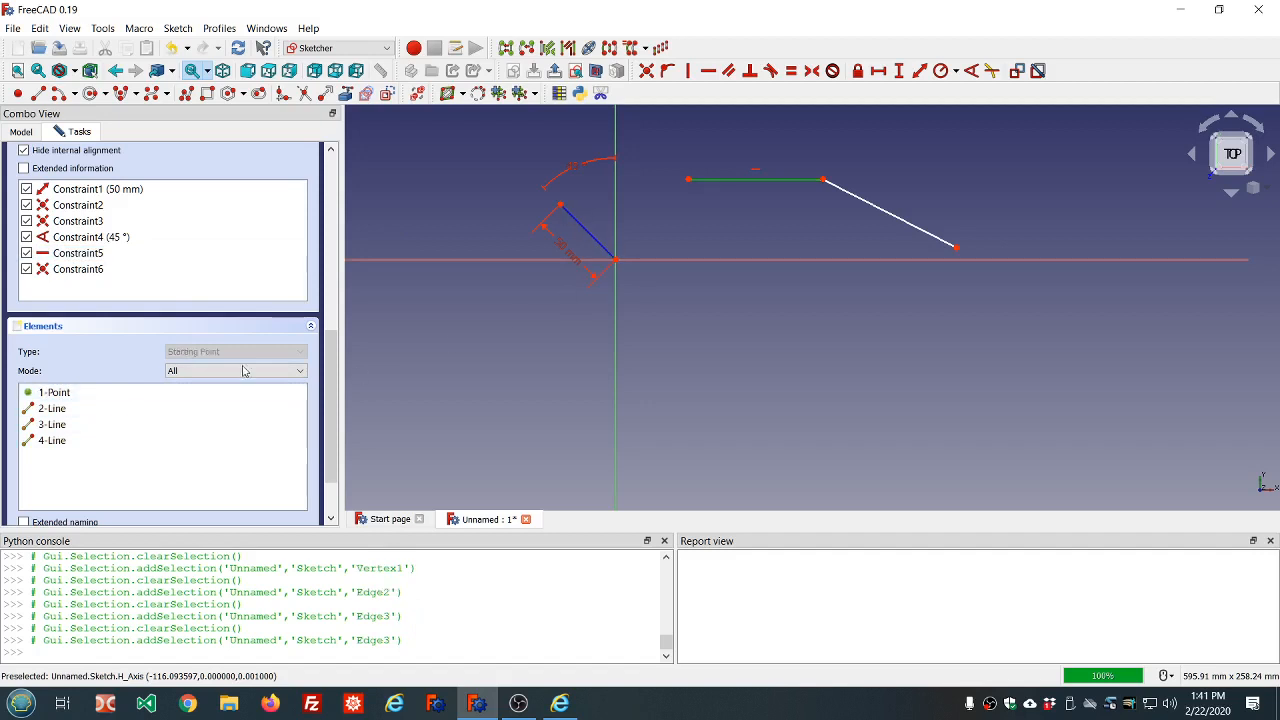
left_click(55, 440)
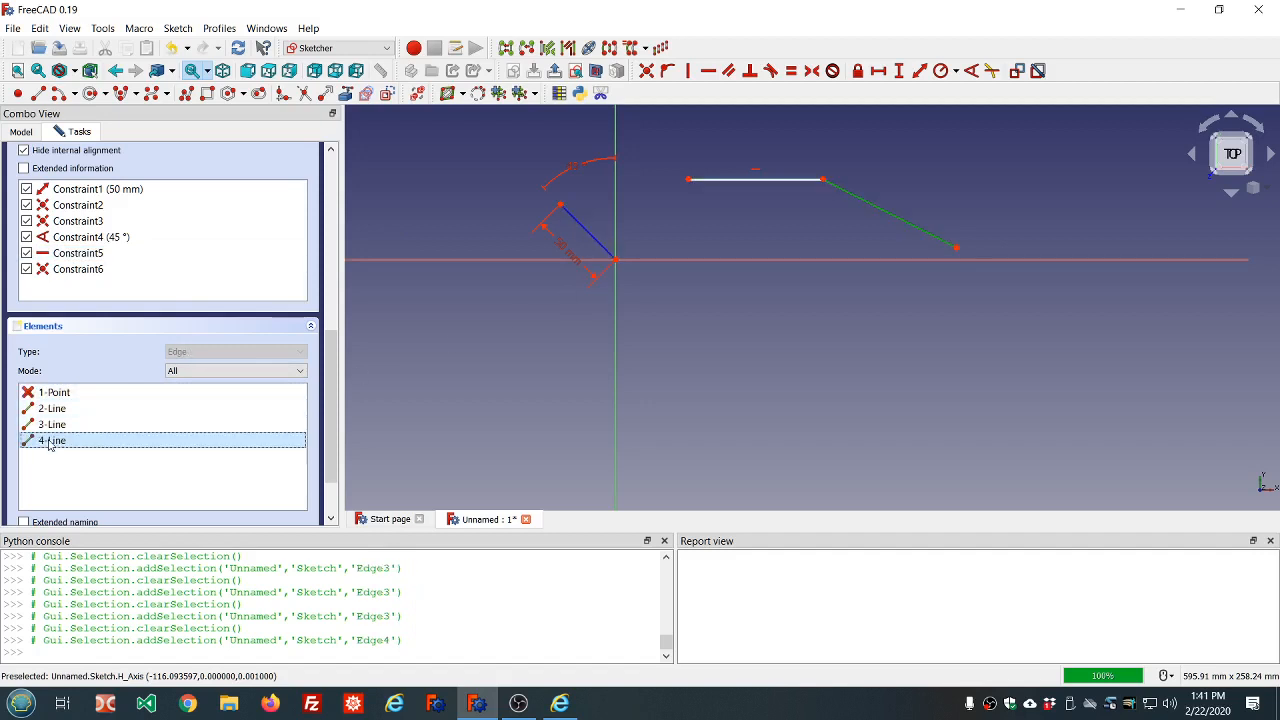
left_click(840, 223)
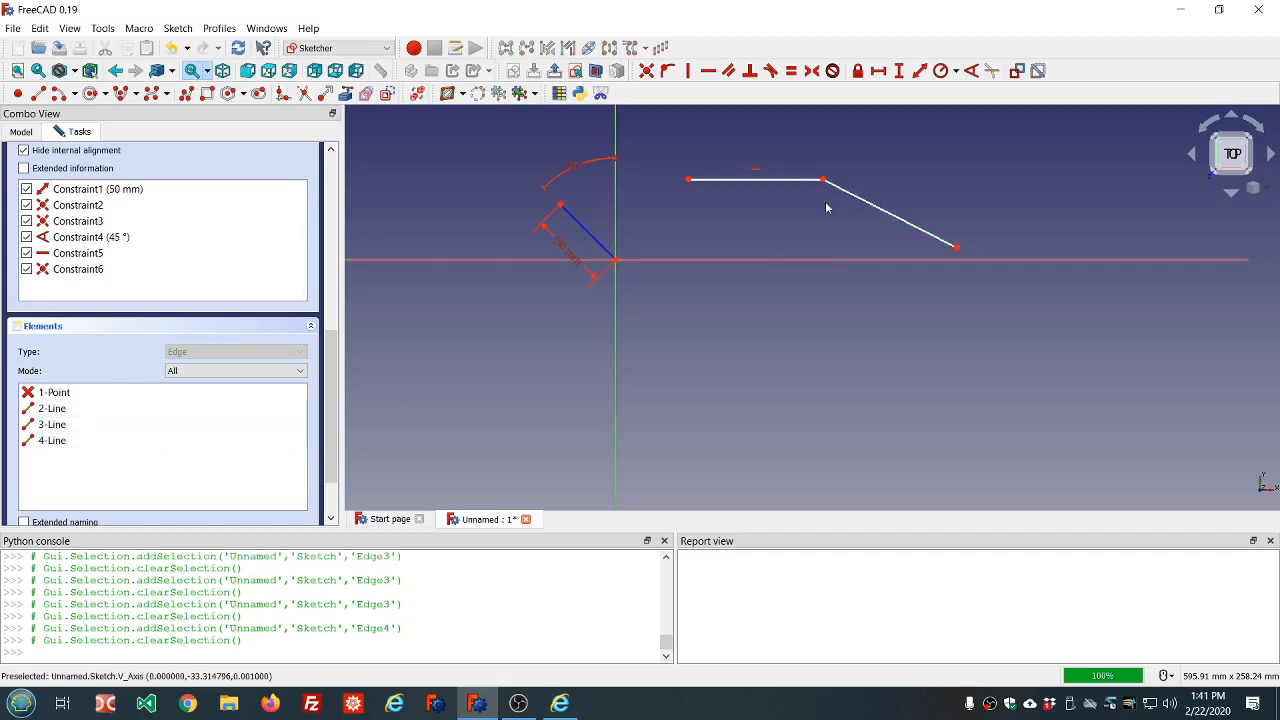
Move the sloping line's free end up to about X 224 mm, Y 52 mm, and shift that line slightly toward the horizontal line.
left_click_drag(956, 252, 917, 180)
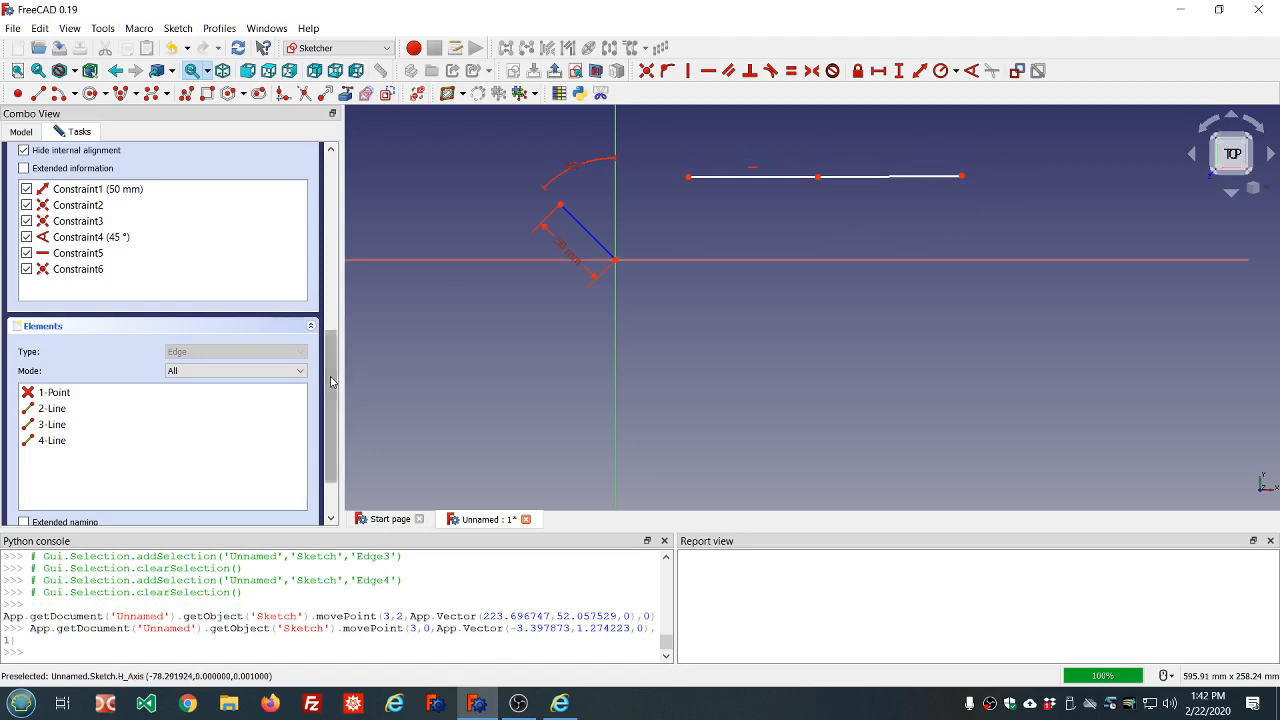
left_click_drag(334, 374, 347, 197)
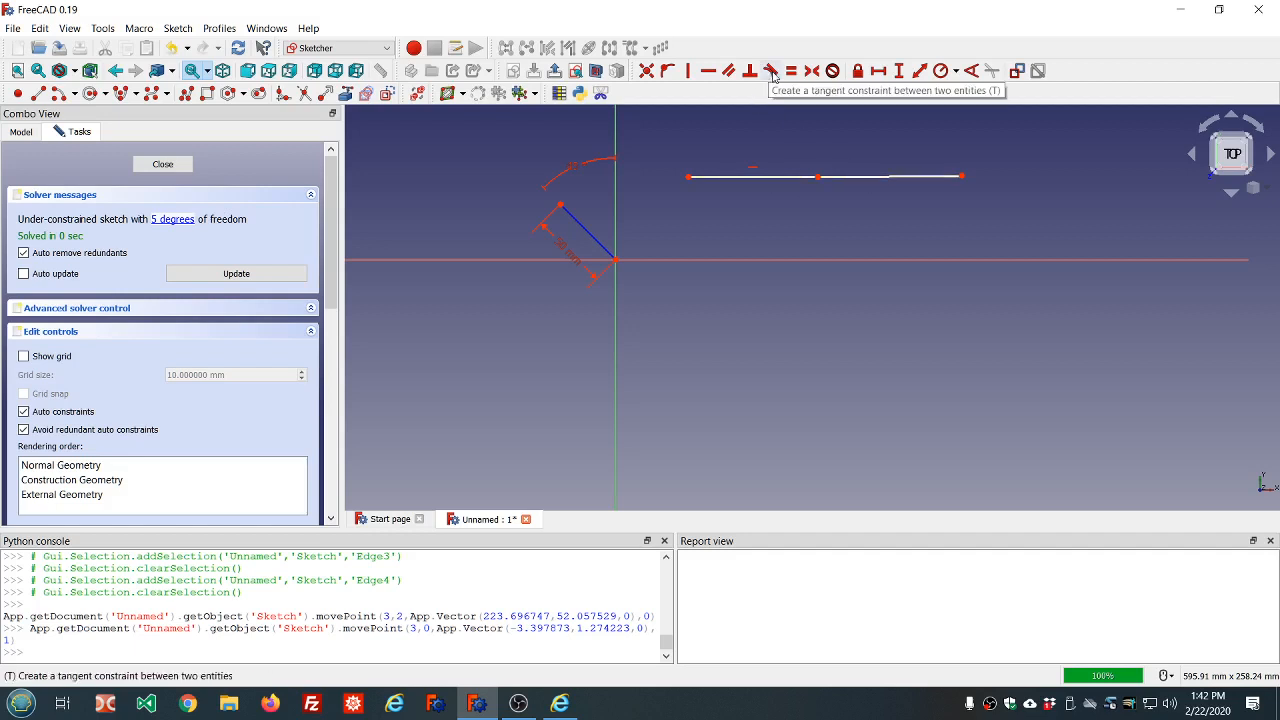
left_click(870, 176)
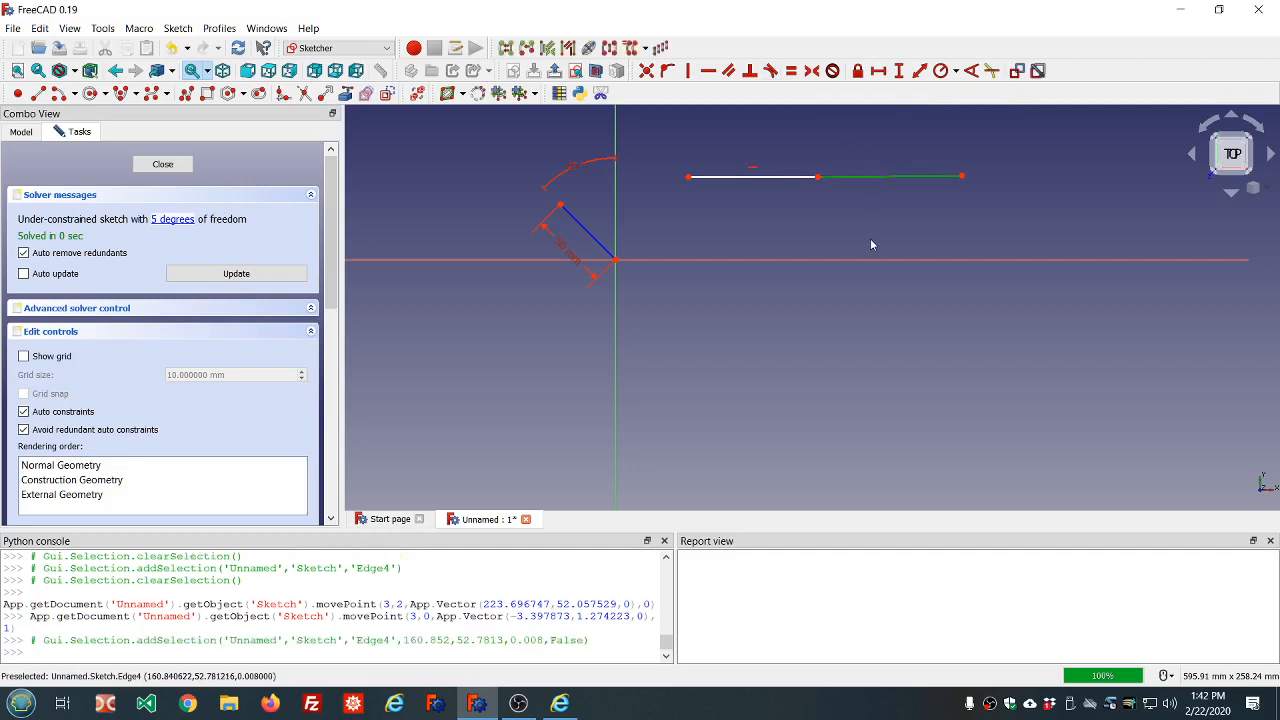
left_click(808, 168)
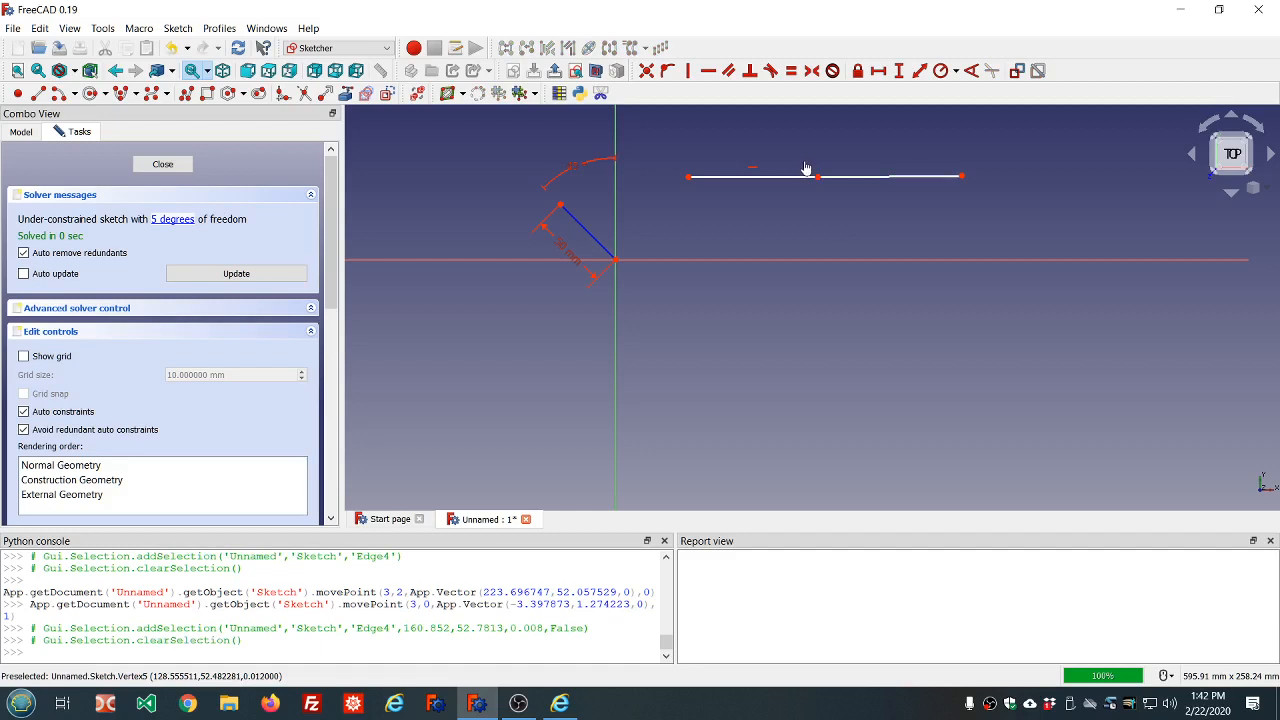
Delete the coincident constraint at the two lines' shared point and move the line on its right about 14 mm down.
left_click_drag(804, 160, 831, 196)
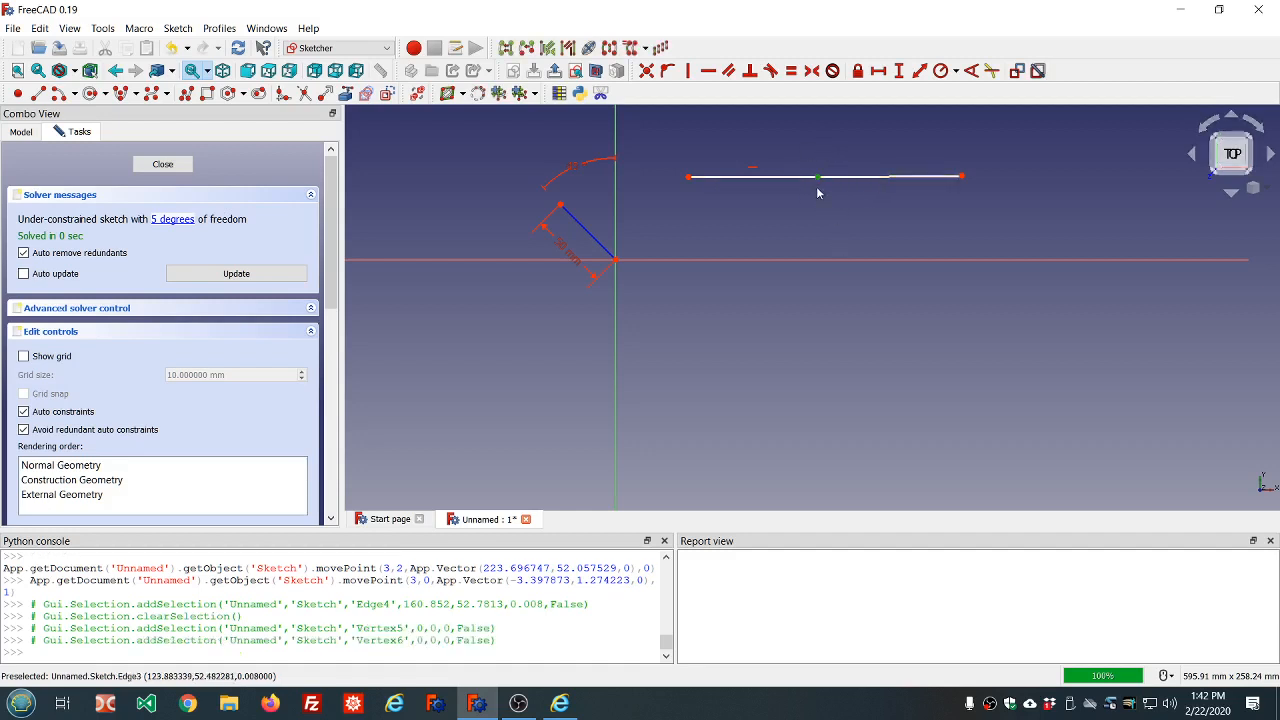
key("Delete")
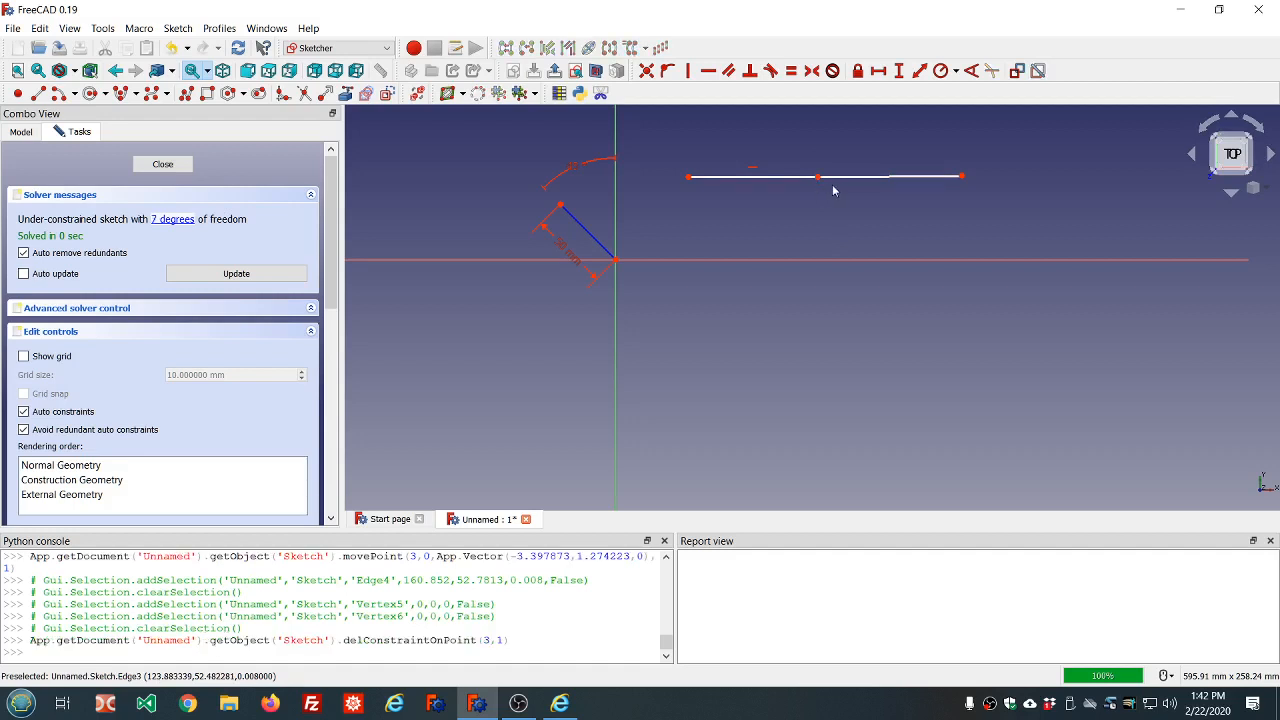
mouse_move(841, 178)
left_mouse_down()
mouse_move(844, 215)
mouse_move(842, 204)
left_mouse_up()
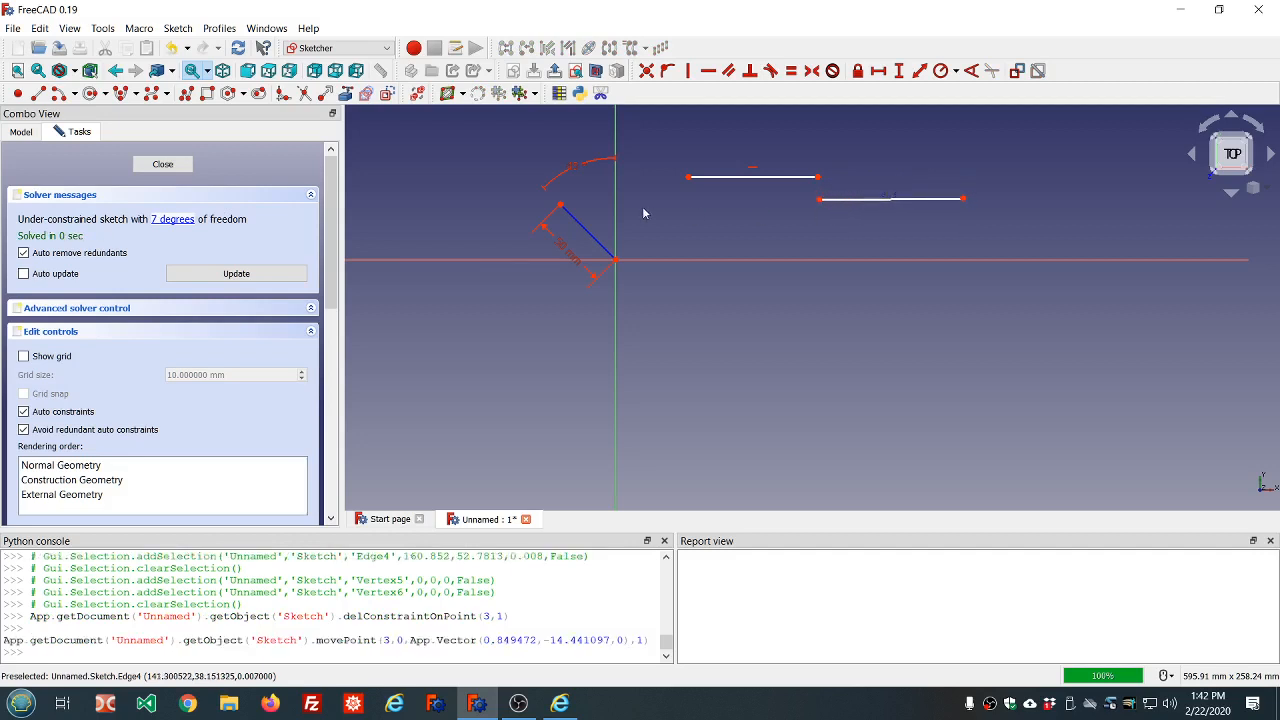
Delete the point and distance constraint at the angled line's free end, and shorten the line by moving that end toward the origin.
left_click_drag(588, 220, 588, 220)
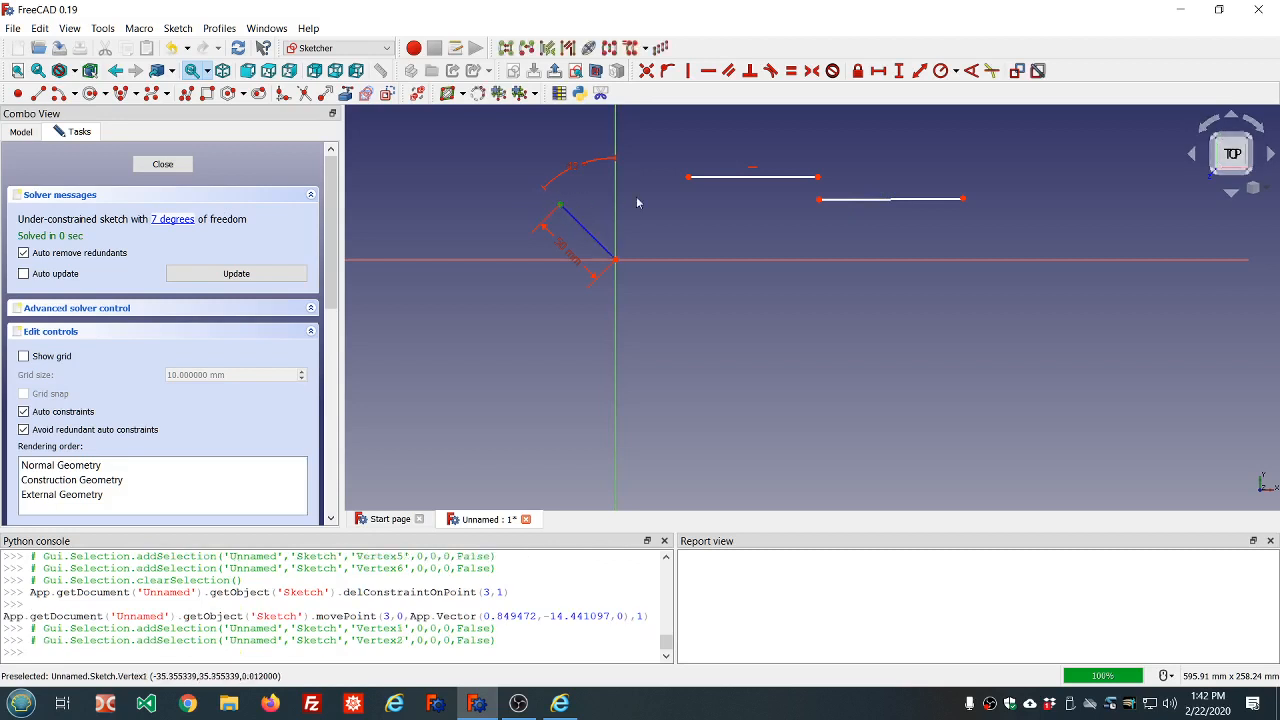
key("Delete")
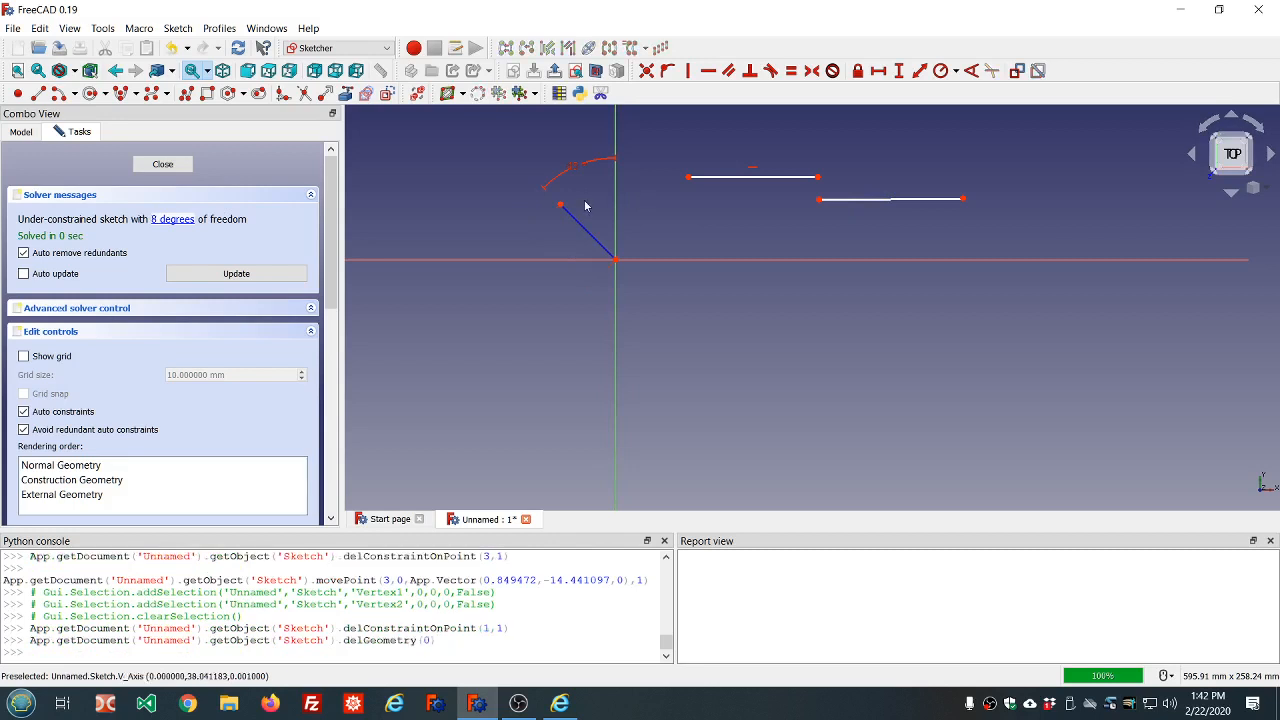
left_click_drag(562, 202, 552, 236)
Delete the angled line at the origin and the horizontal constraint on the upper of the two remaining lines.
left_click(588, 232)
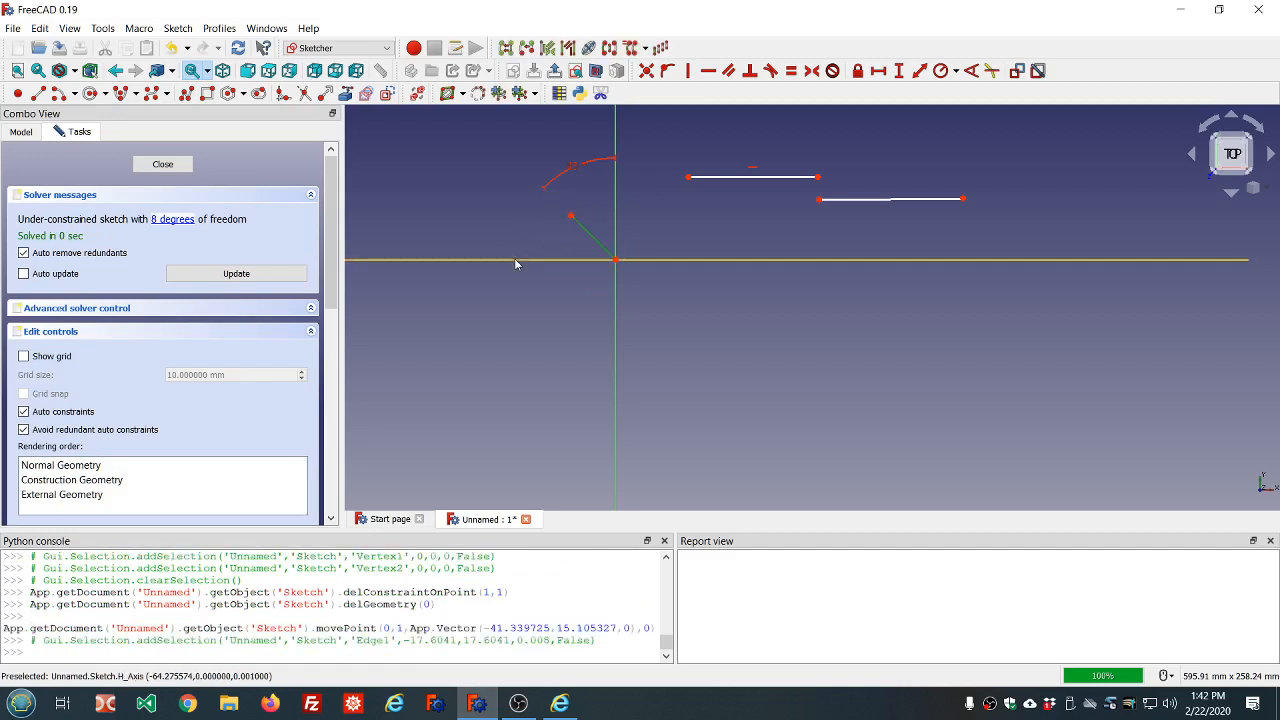
key("Delete")
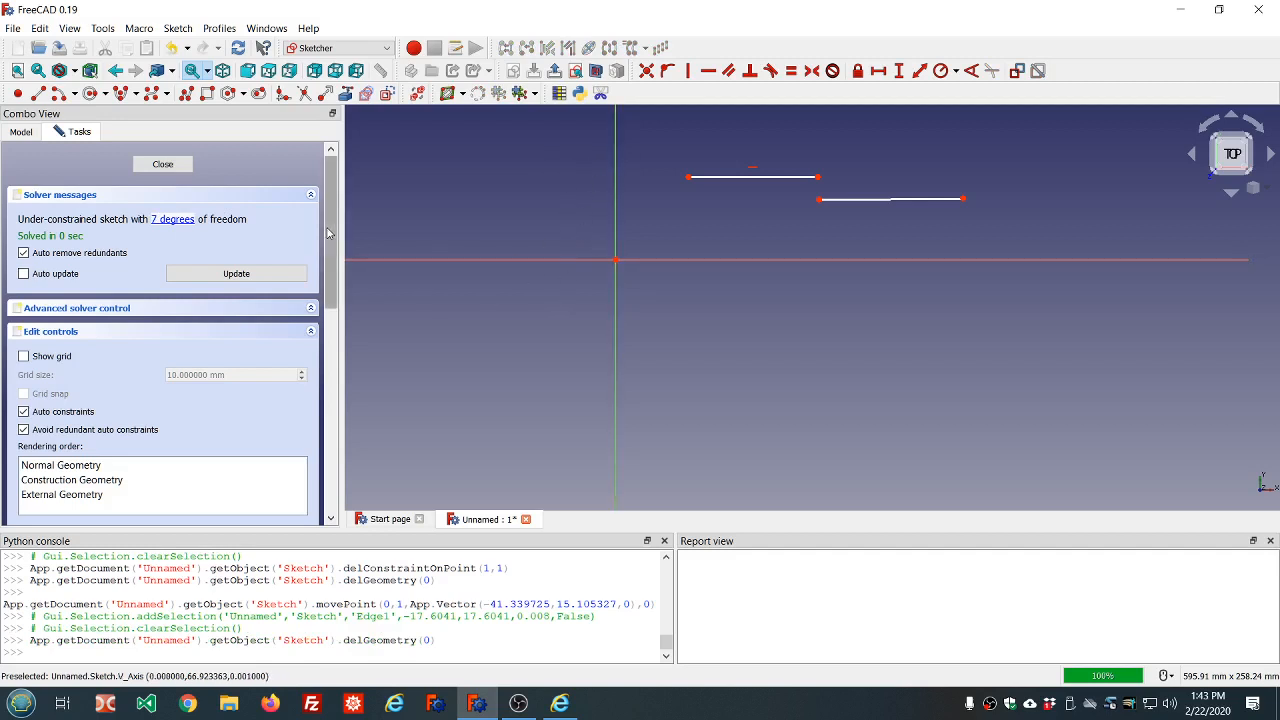
left_click_drag(329, 220, 351, 300)
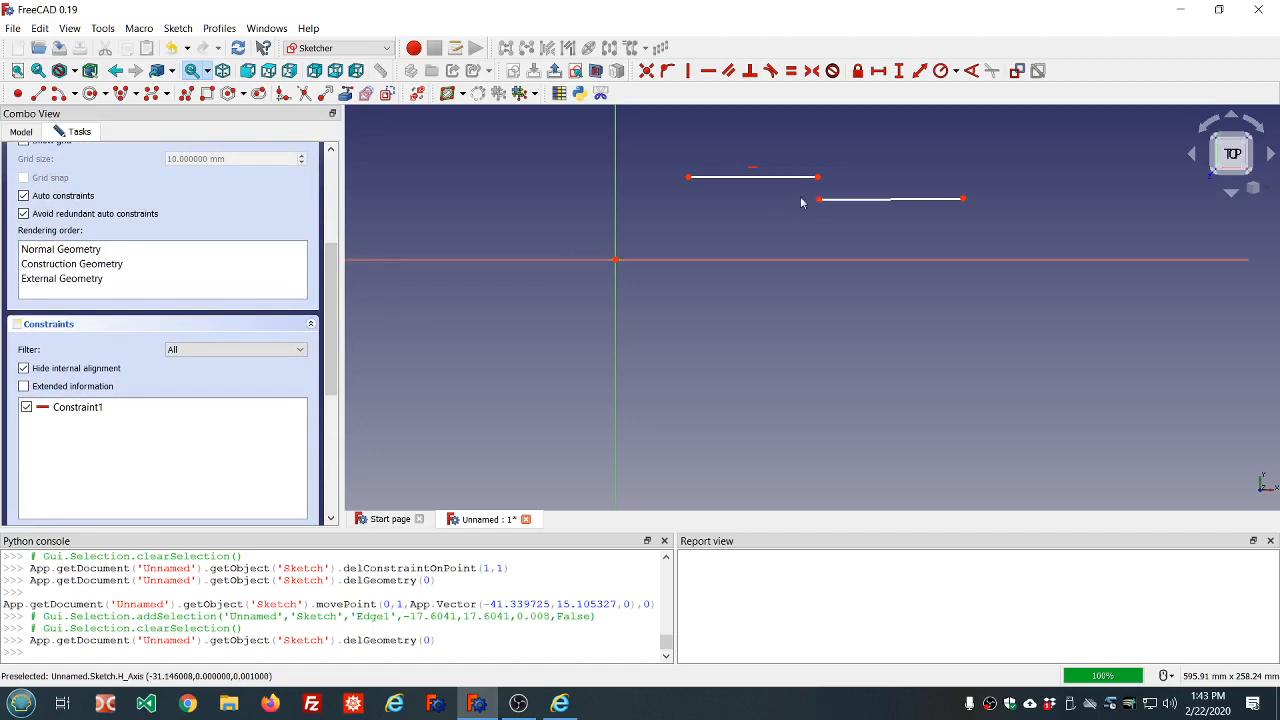
left_click(754, 171)
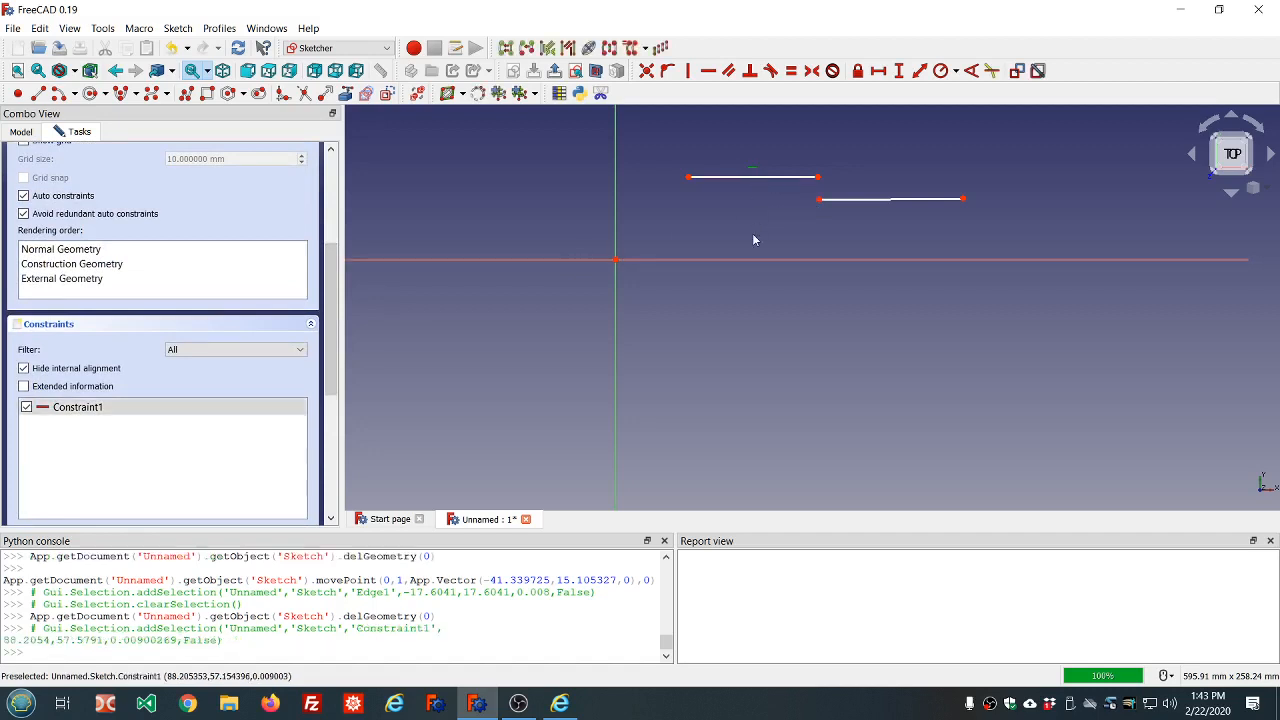
key("Delete")
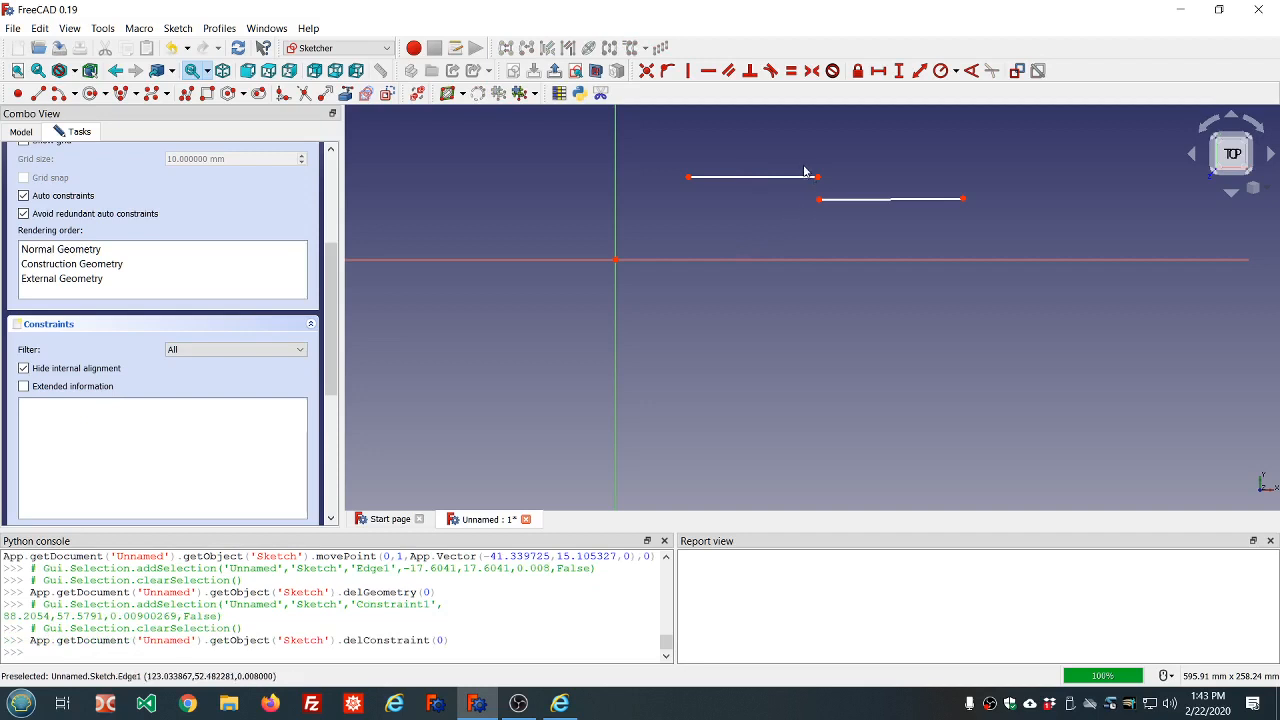
Box-select the adjacent endpoints of the two remaining lines and clear the selection.
left_click_drag(803, 168, 838, 230)
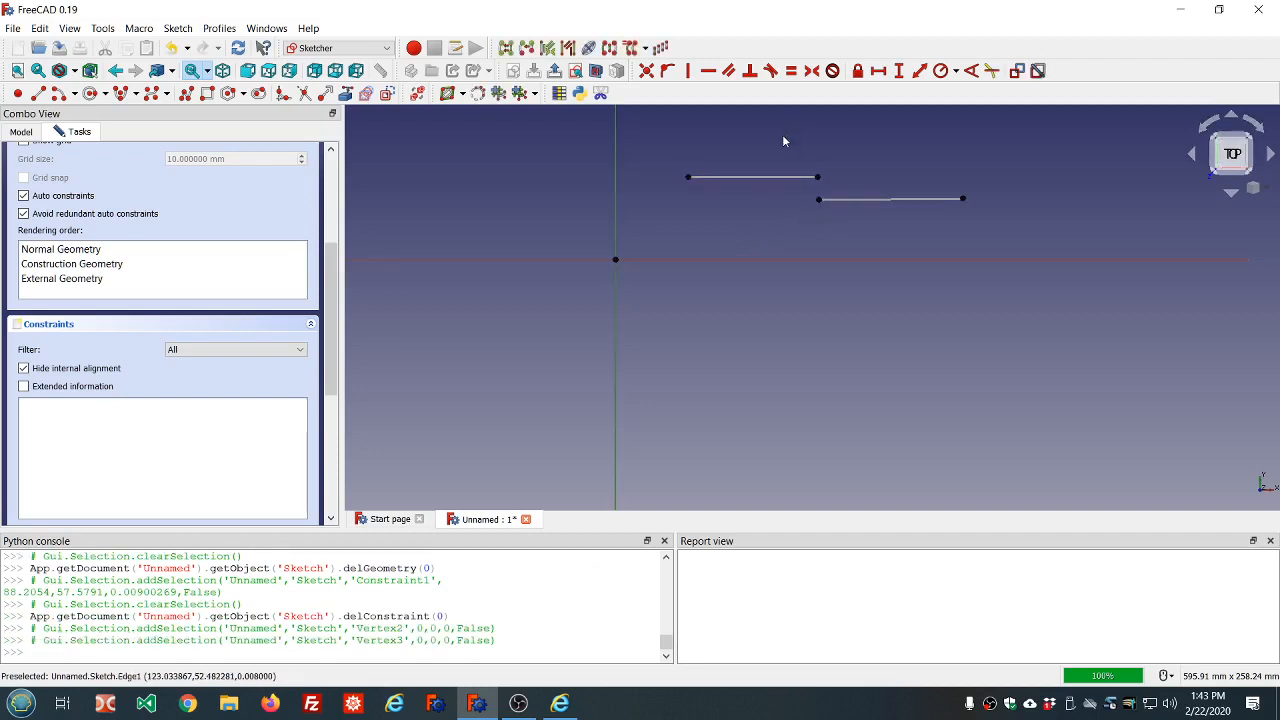
left_click(784, 141)
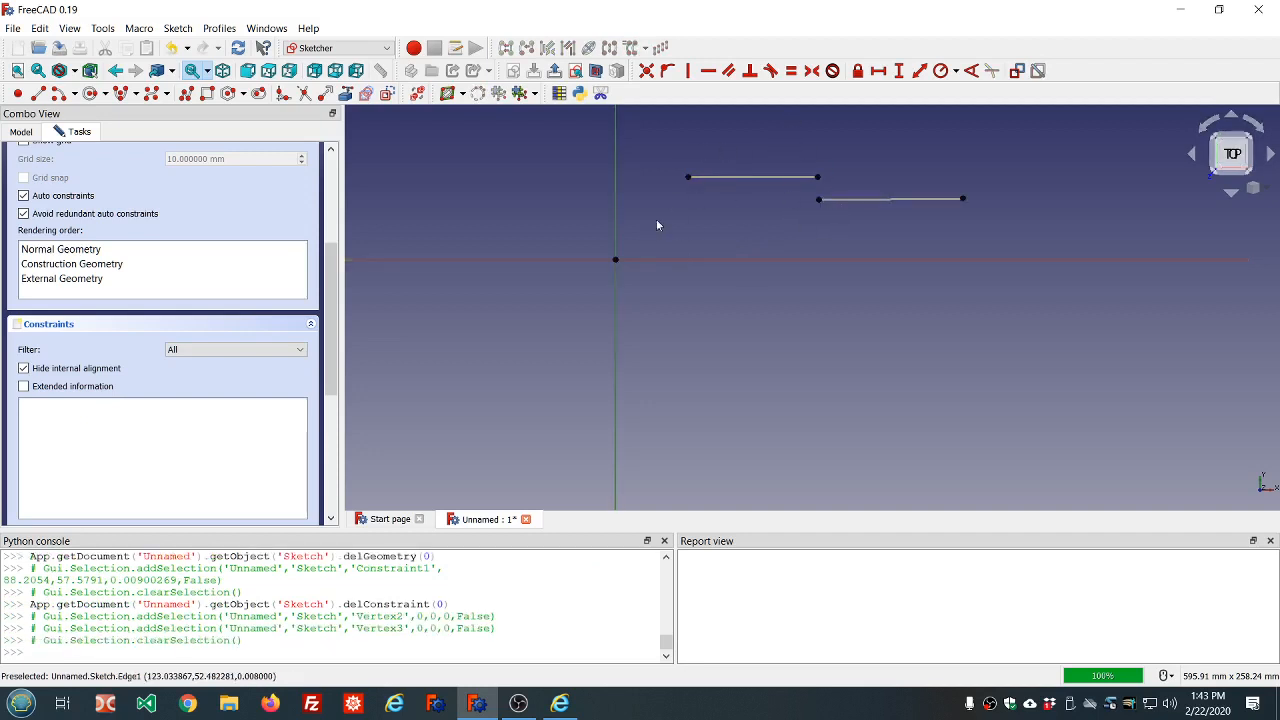
scroll(610, 212, "down", 3)
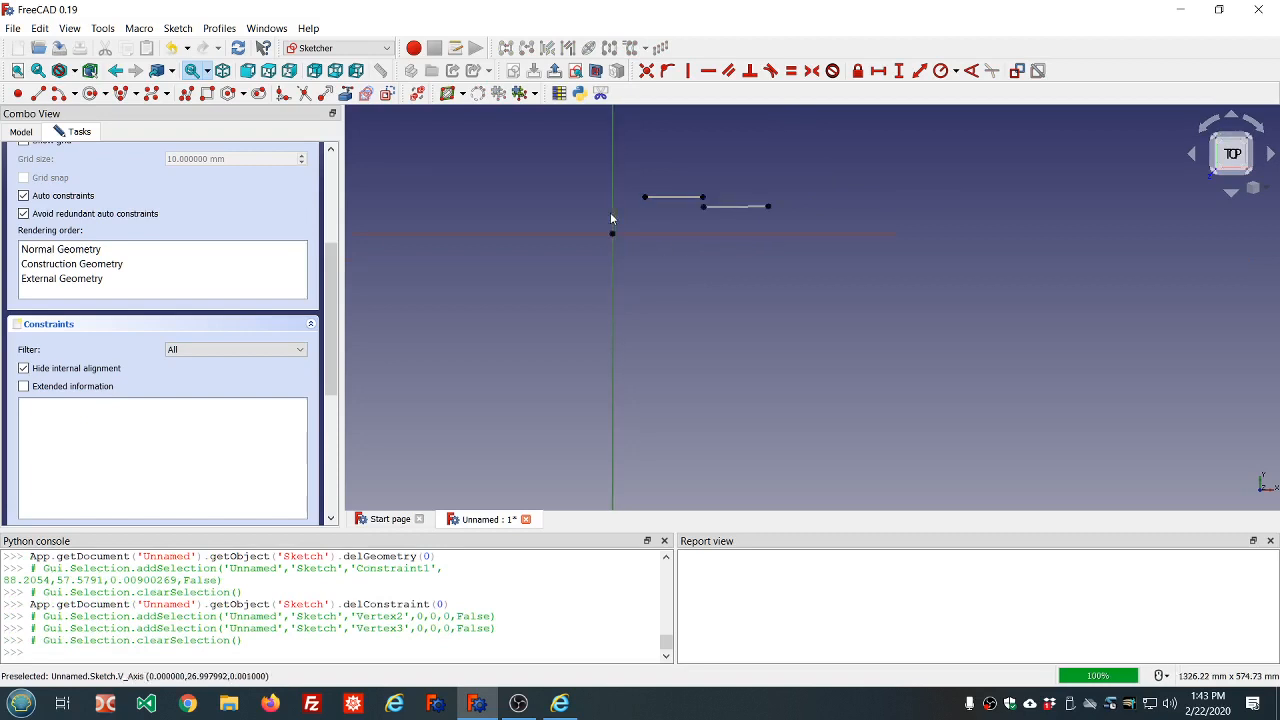
scroll(579, 145, "up", 3)
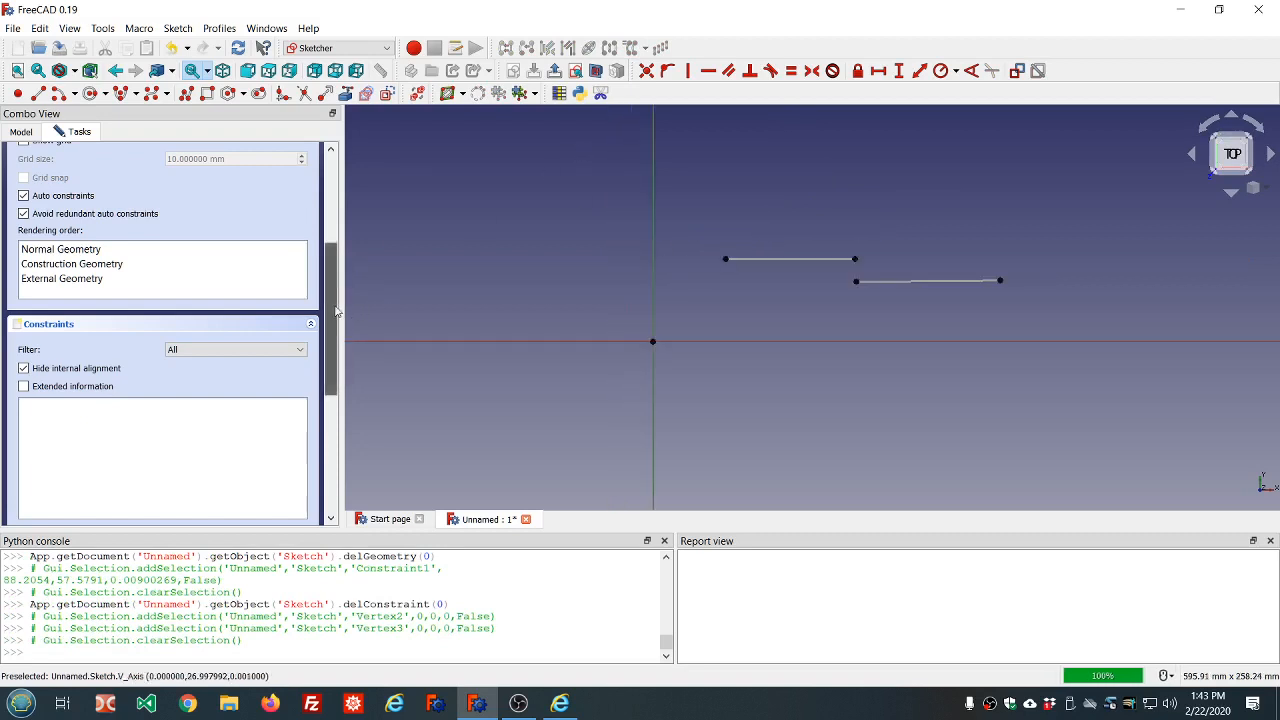
scroll(337, 330, "up", 4)
scroll(780, 242, "down", 5)
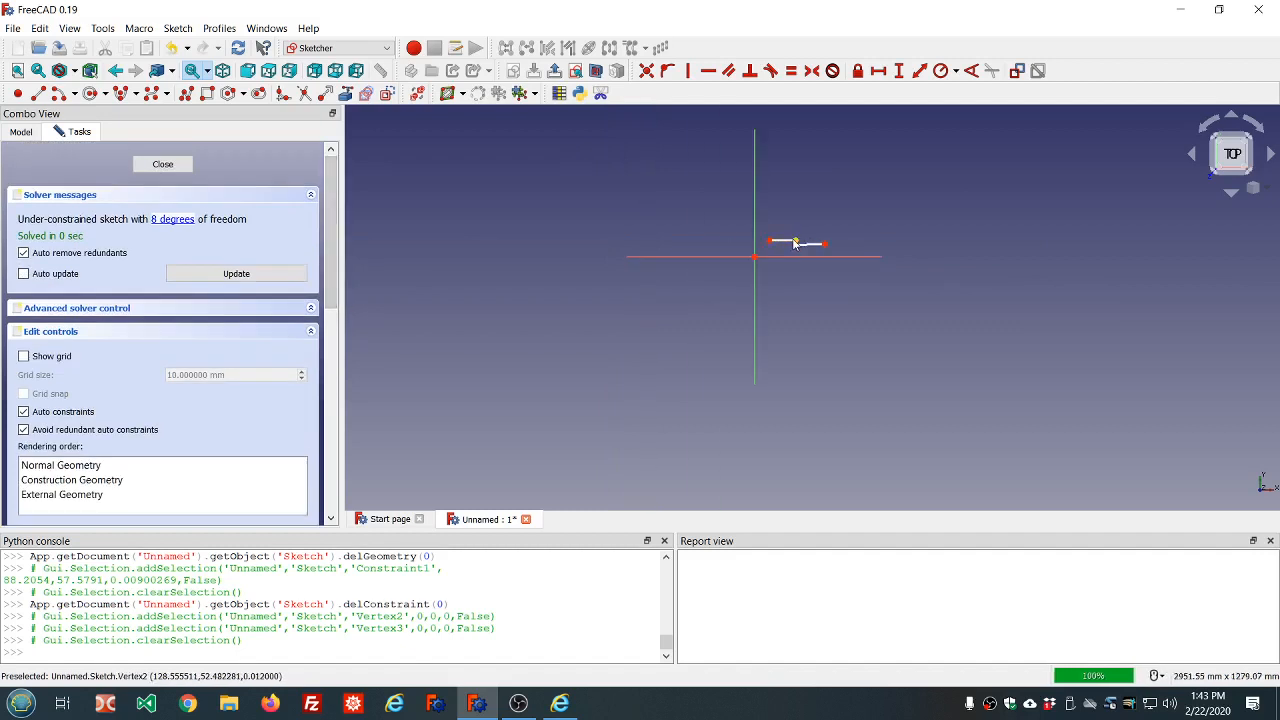
scroll(796, 221, "up", 8)
scroll(757, 237, "down", 5)
scroll(737, 268, "up", 4)
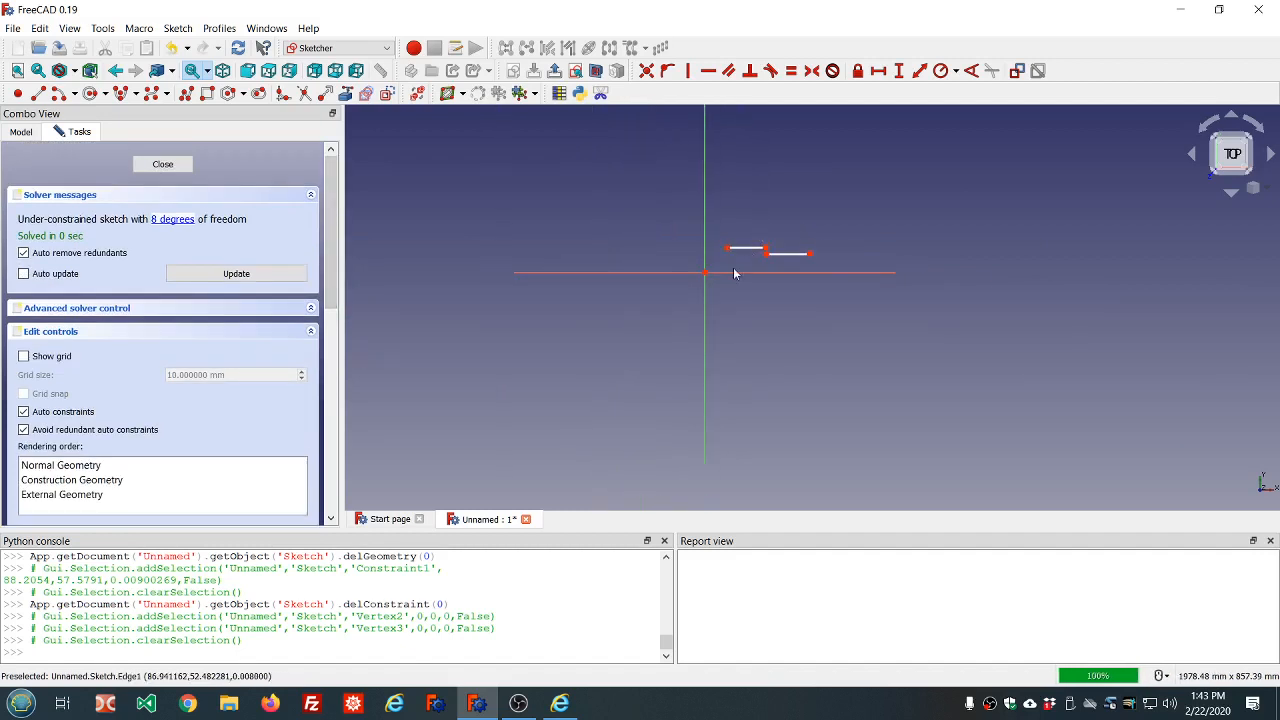
scroll(746, 262, "down", 2)
scroll(763, 228, "down", 3)
scroll(765, 212, "up", 5)
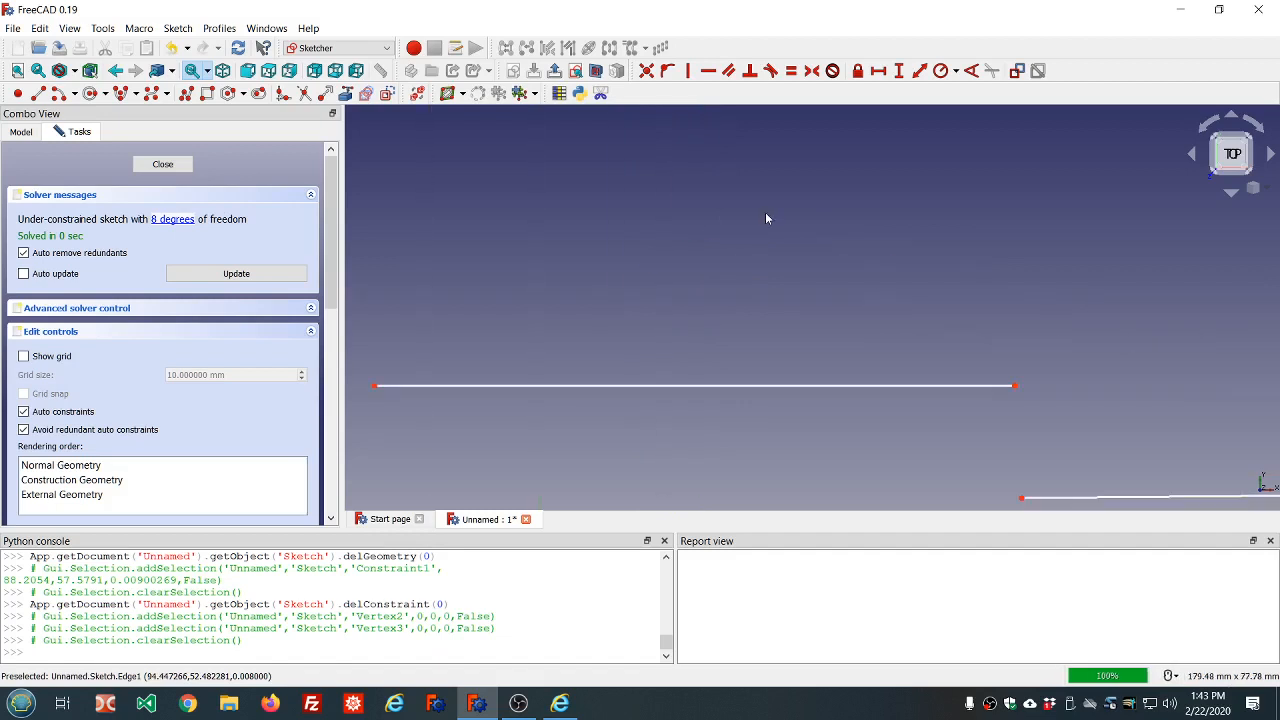
scroll(765, 214, "down", 6)
scroll(765, 215, "up", 6)
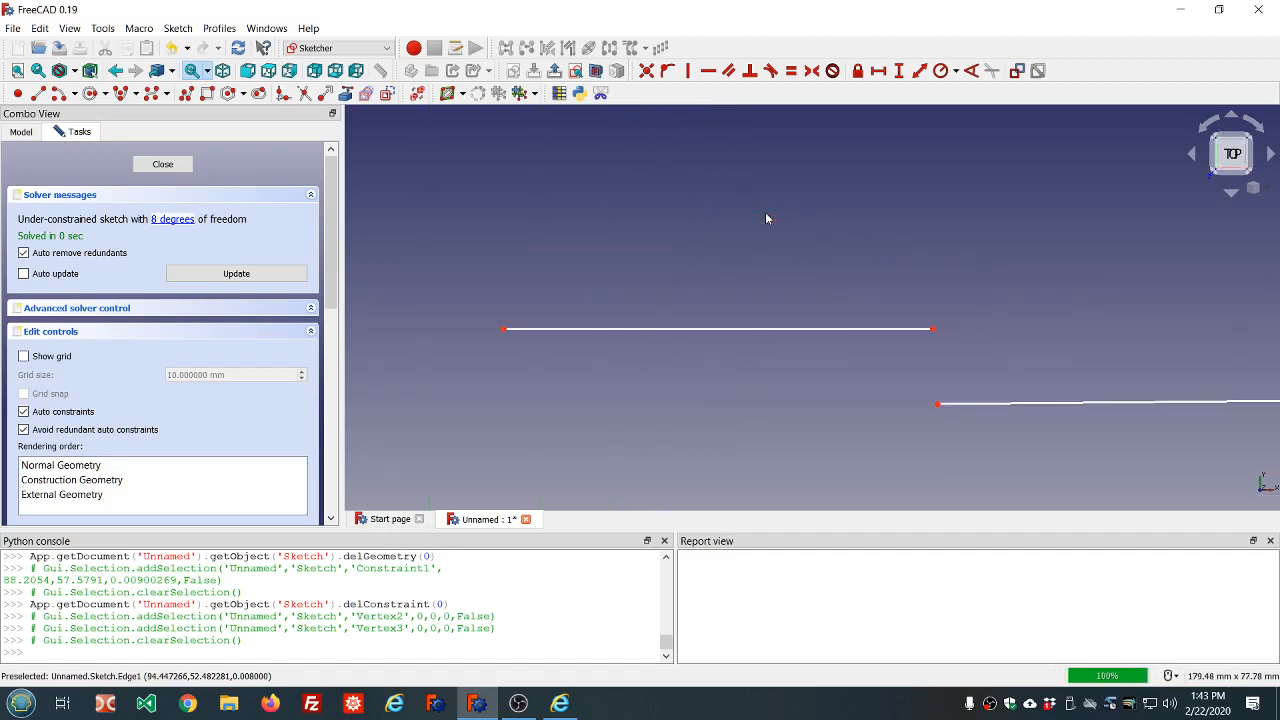
scroll(765, 215, "down", 5)
scroll(767, 216, "up", 2)
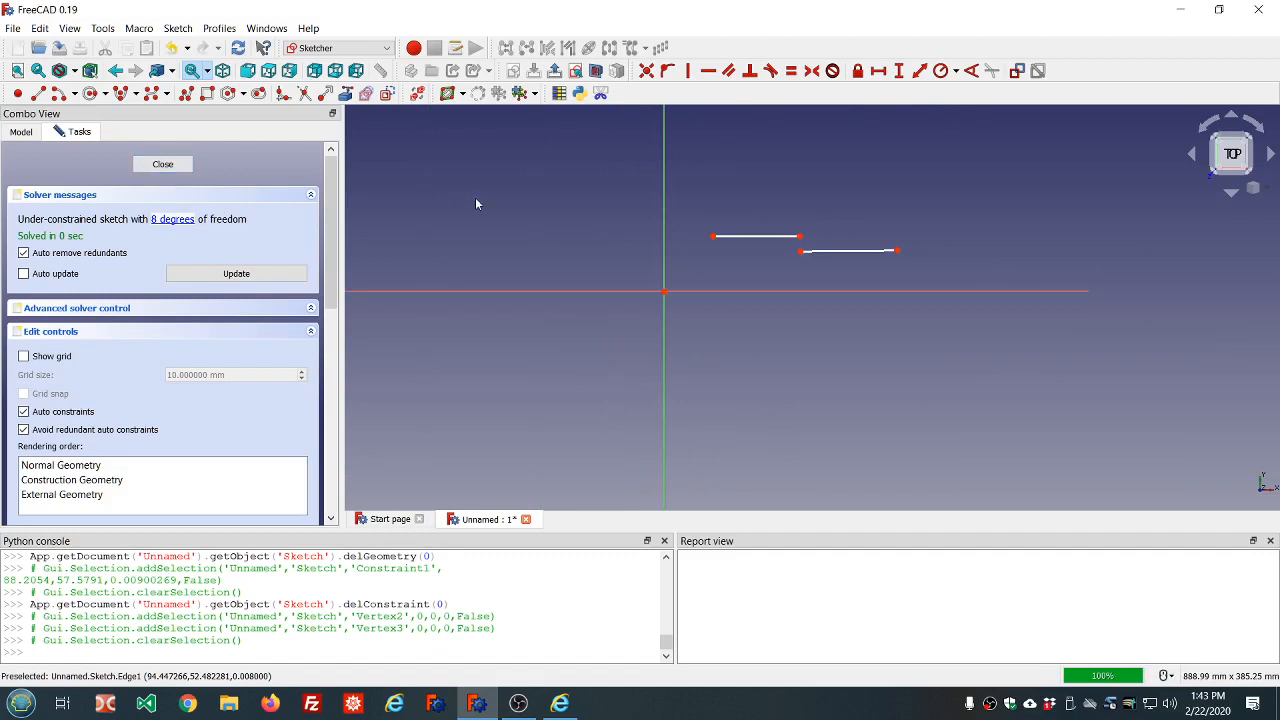
scroll(852, 269, "up", 2)
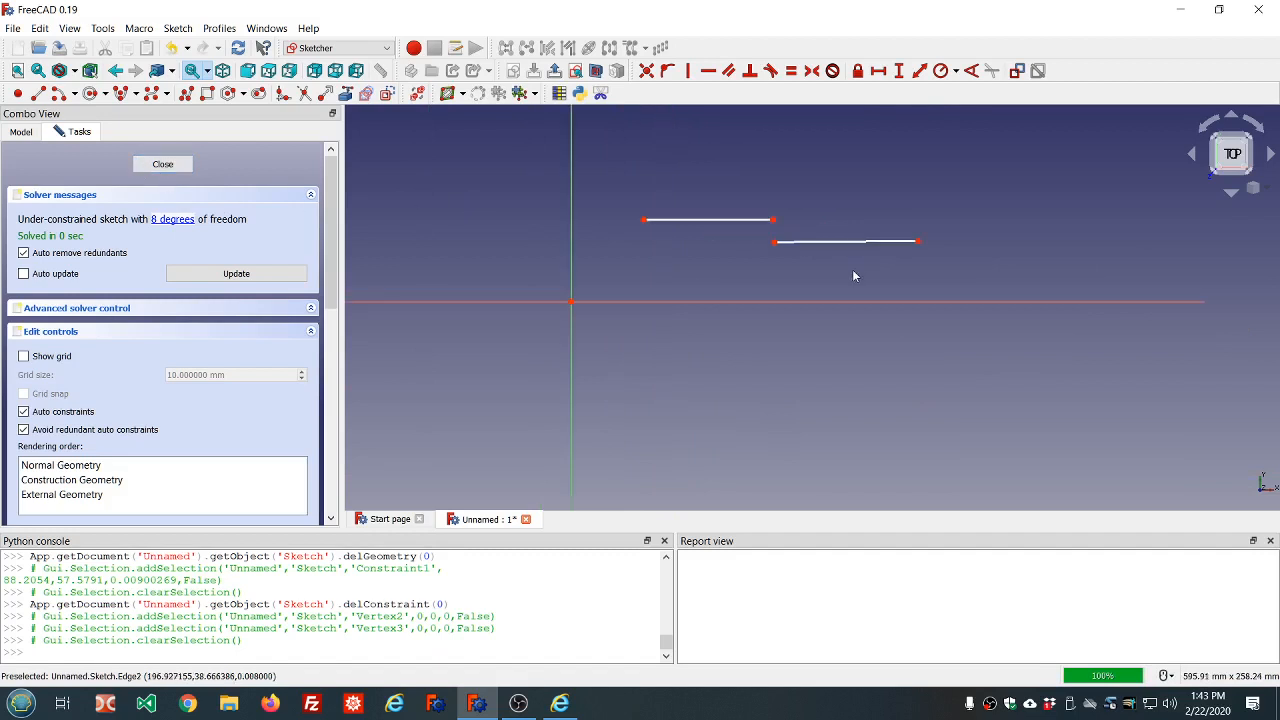
left_click_drag(753, 207, 787, 258)
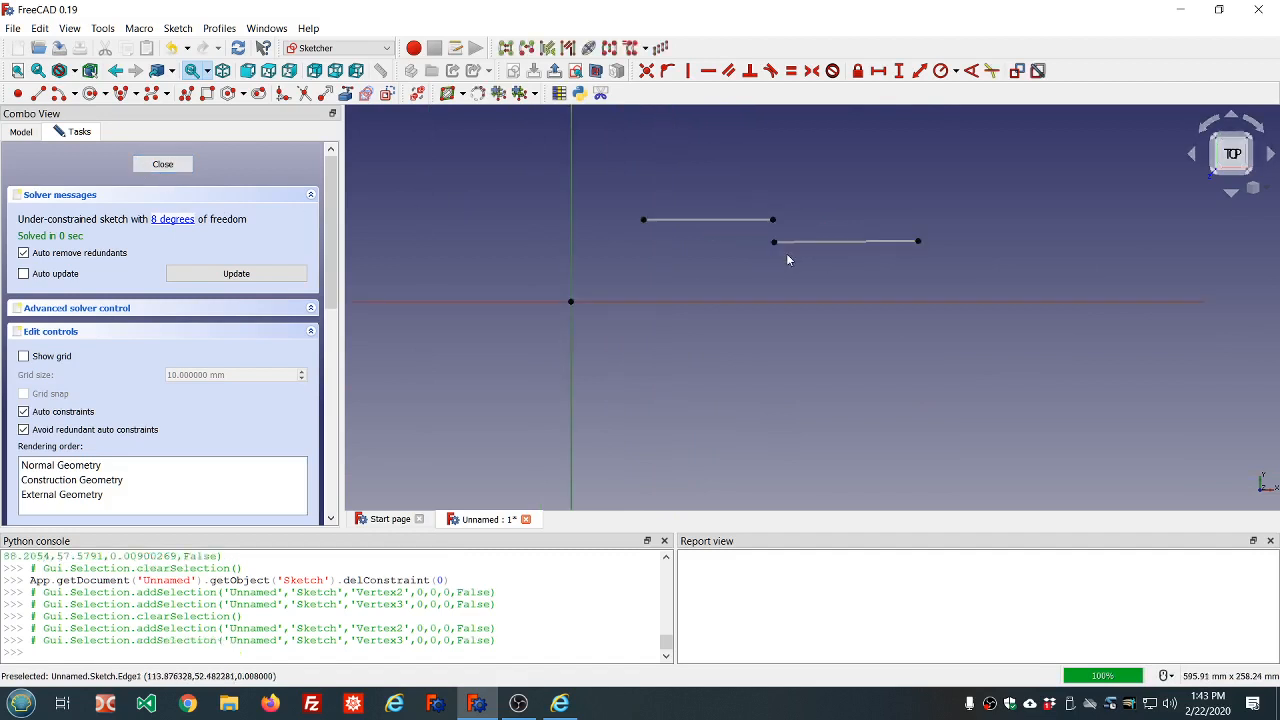
left_click(787, 266)
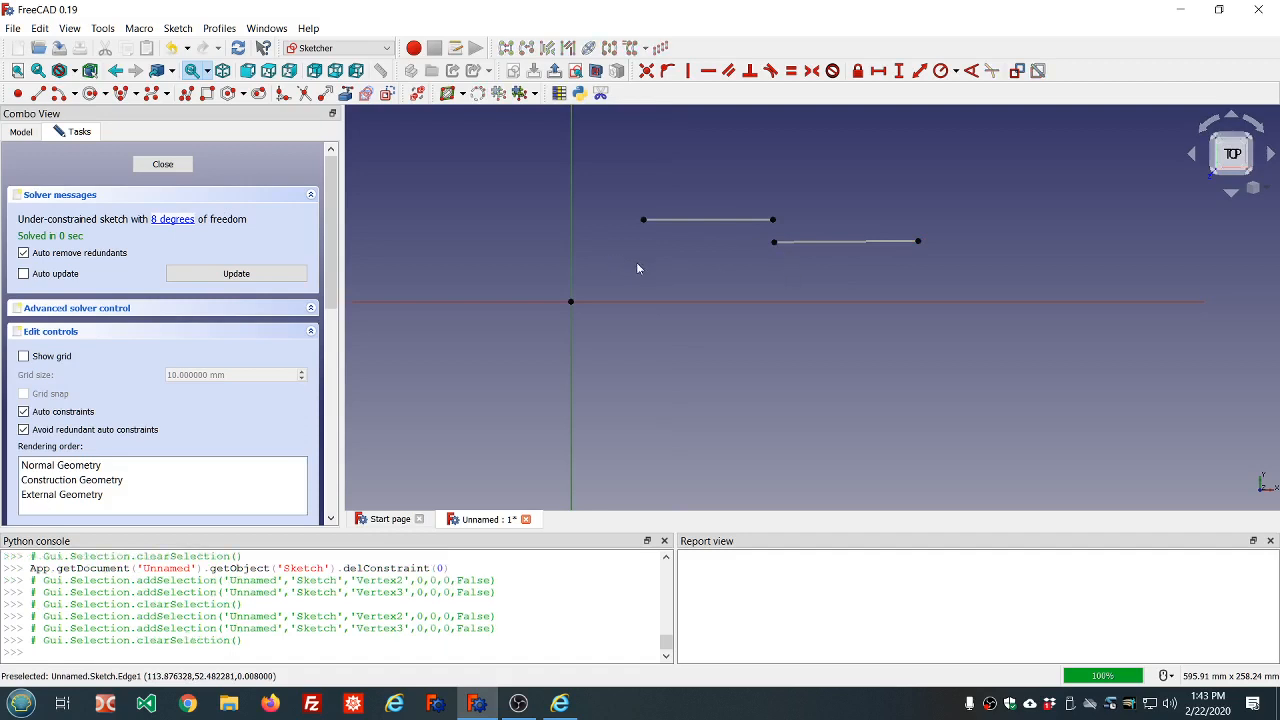
Apply a tangent constraint between the upper line's right endpoint and the lower line's left endpoint.
scroll(672, 266, "up", 2)
scroll(672, 266, "down", 4)
scroll(672, 270, "down", 2)
scroll(672, 270, "up", 5)
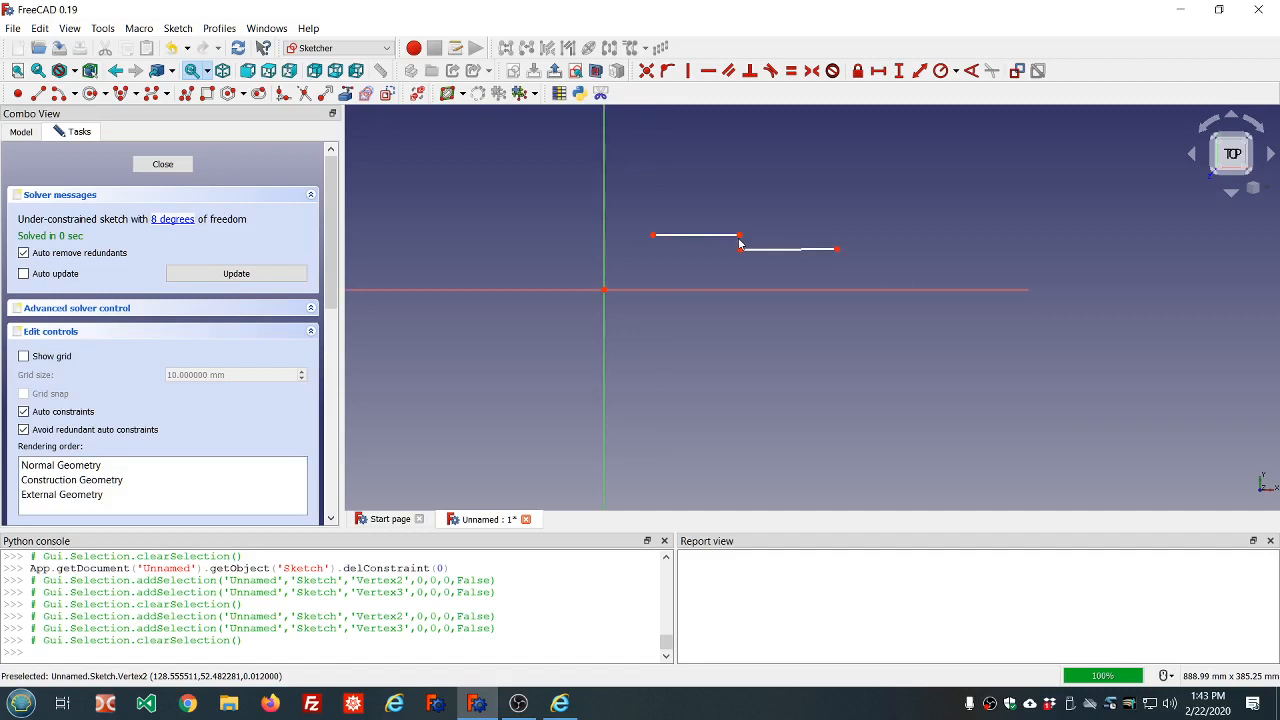
left_click(740, 238)
left_click(741, 251)
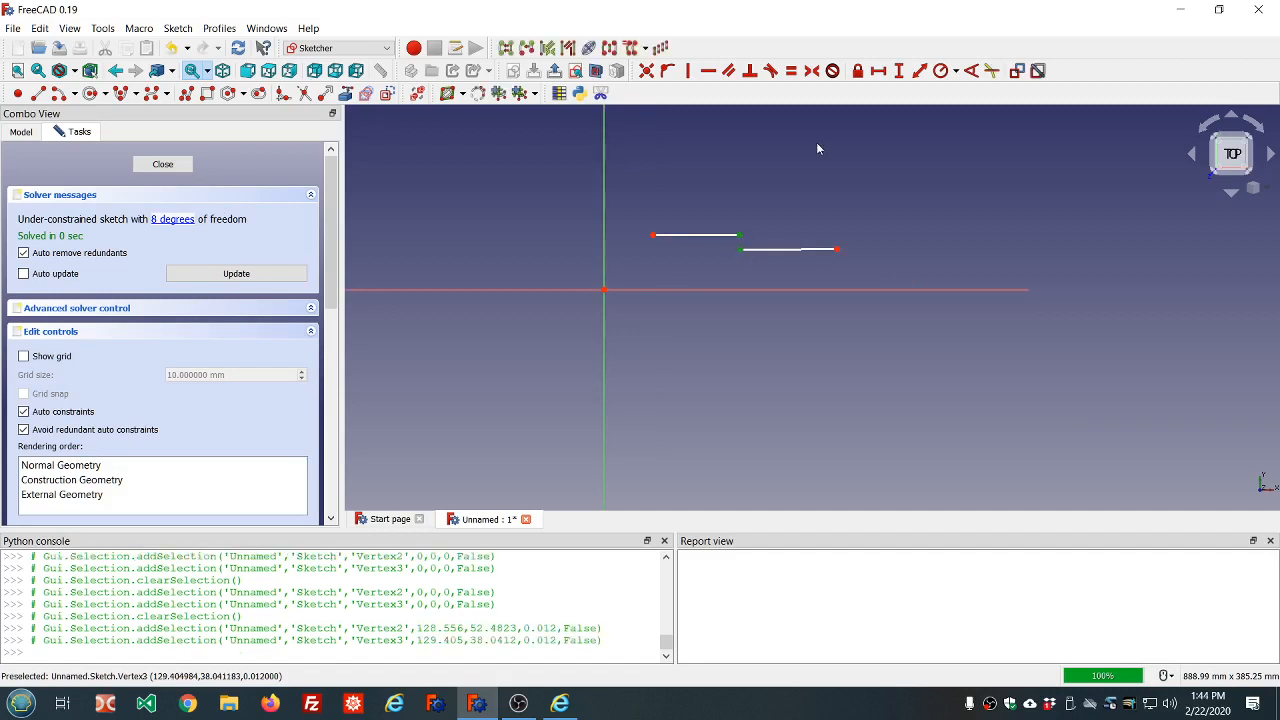
left_click(770, 72)
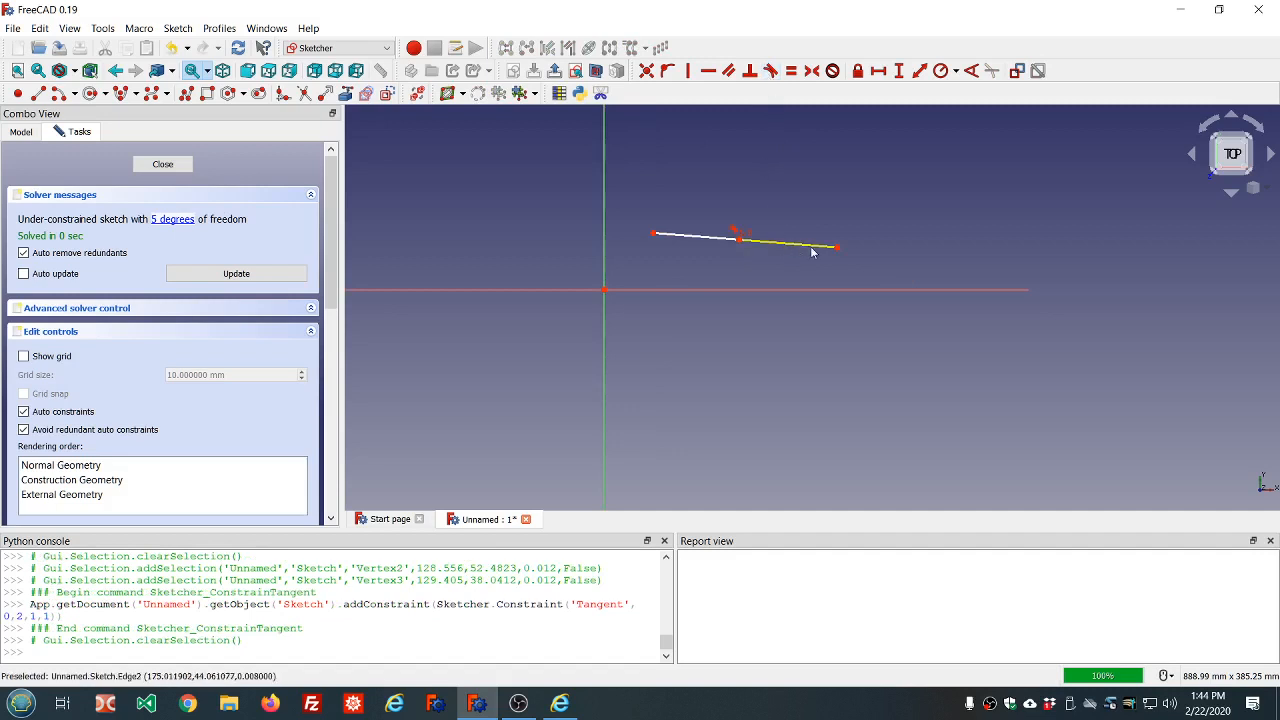
Tilt and reposition the two tangent-joined lines by moving their outer endpoints and their shared point.
mouse_move(840, 248)
left_mouse_down()
mouse_move(809, 163)
mouse_move(823, 286)
mouse_move(785, 136)
mouse_move(803, 283)
mouse_move(789, 151)
mouse_move(800, 243)
mouse_move(790, 208)
mouse_move(822, 192)
mouse_move(795, 197)
mouse_move(743, 249)
mouse_move(738, 210)
left_mouse_up()
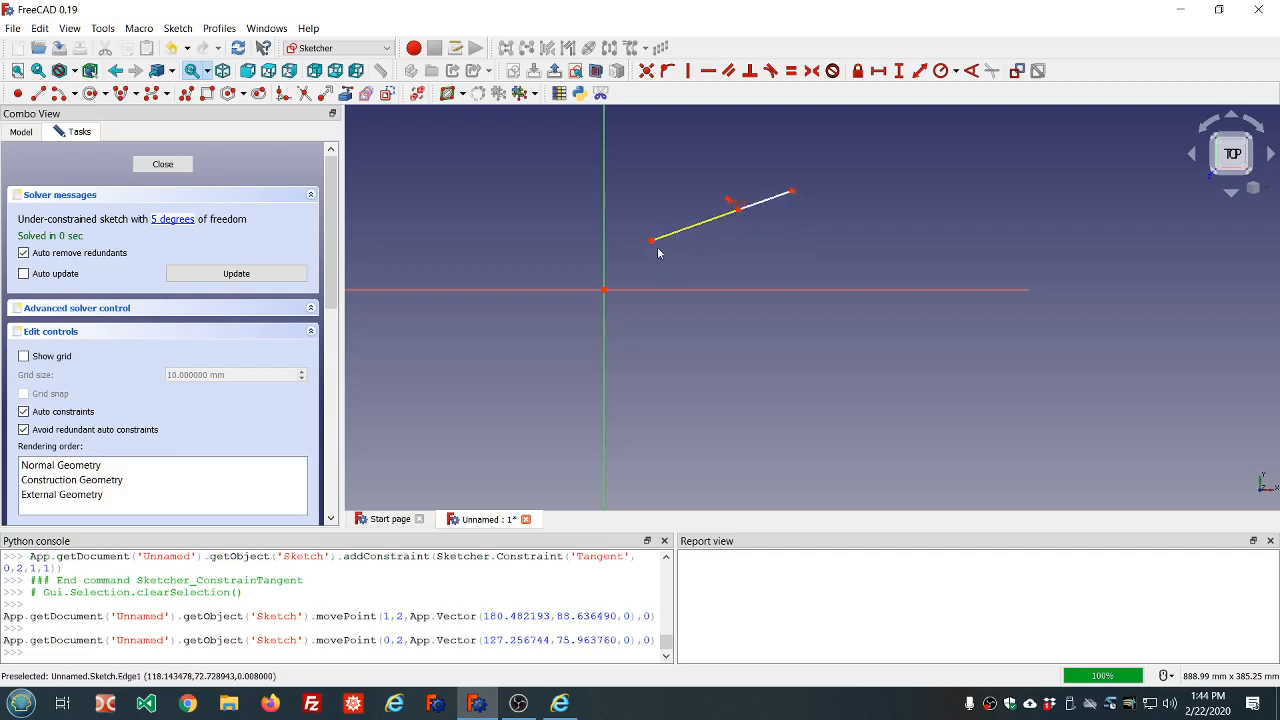
left_click_drag(651, 246, 654, 208)
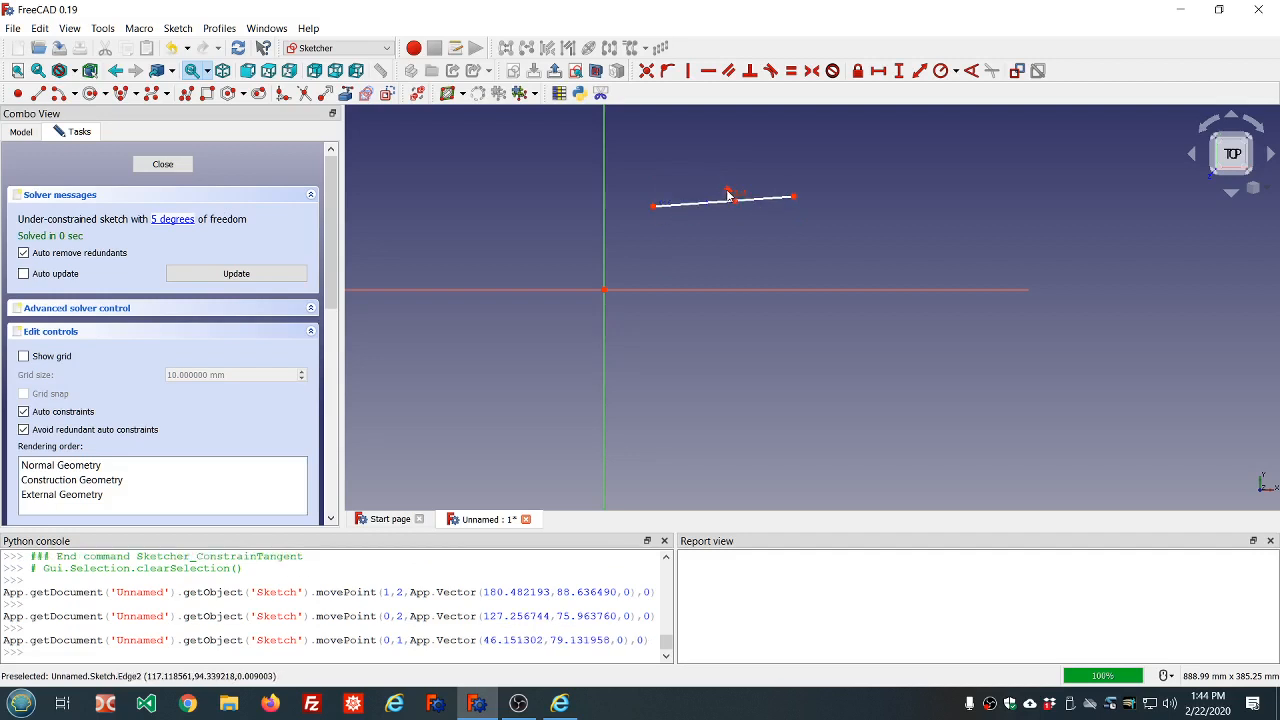
left_click_drag(716, 173, 766, 212)
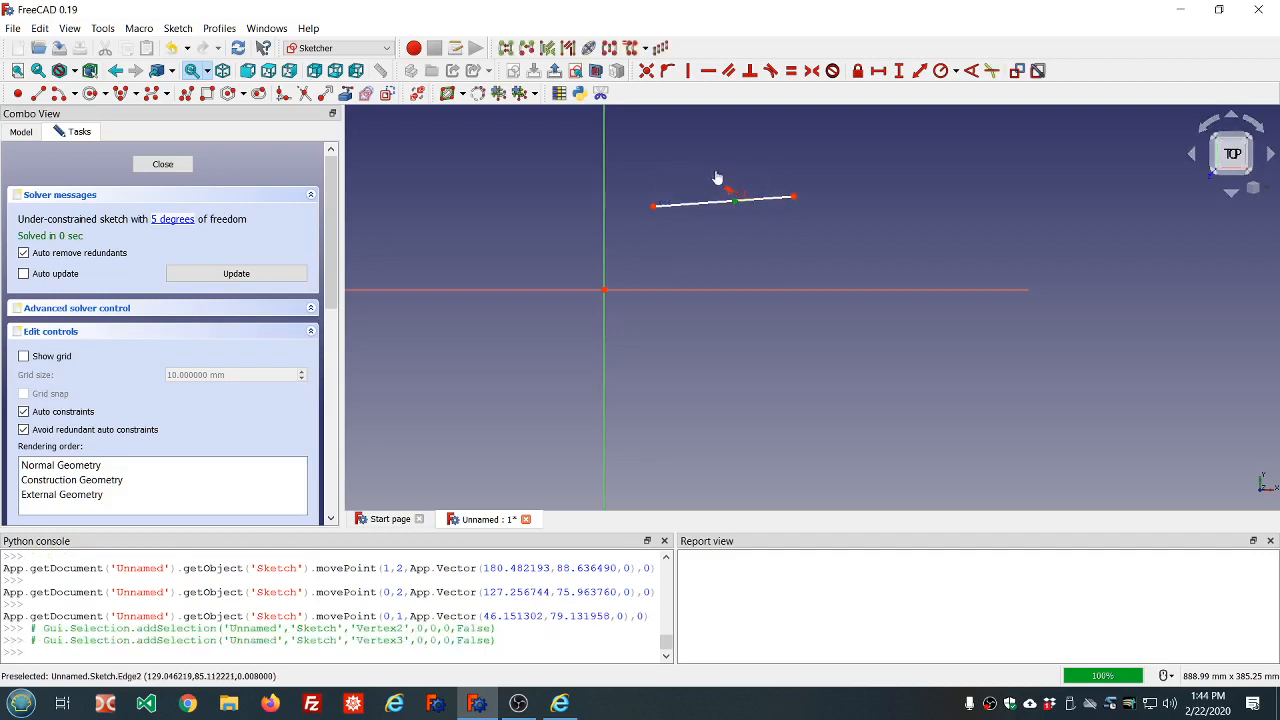
left_click(717, 176)
left_click(755, 200)
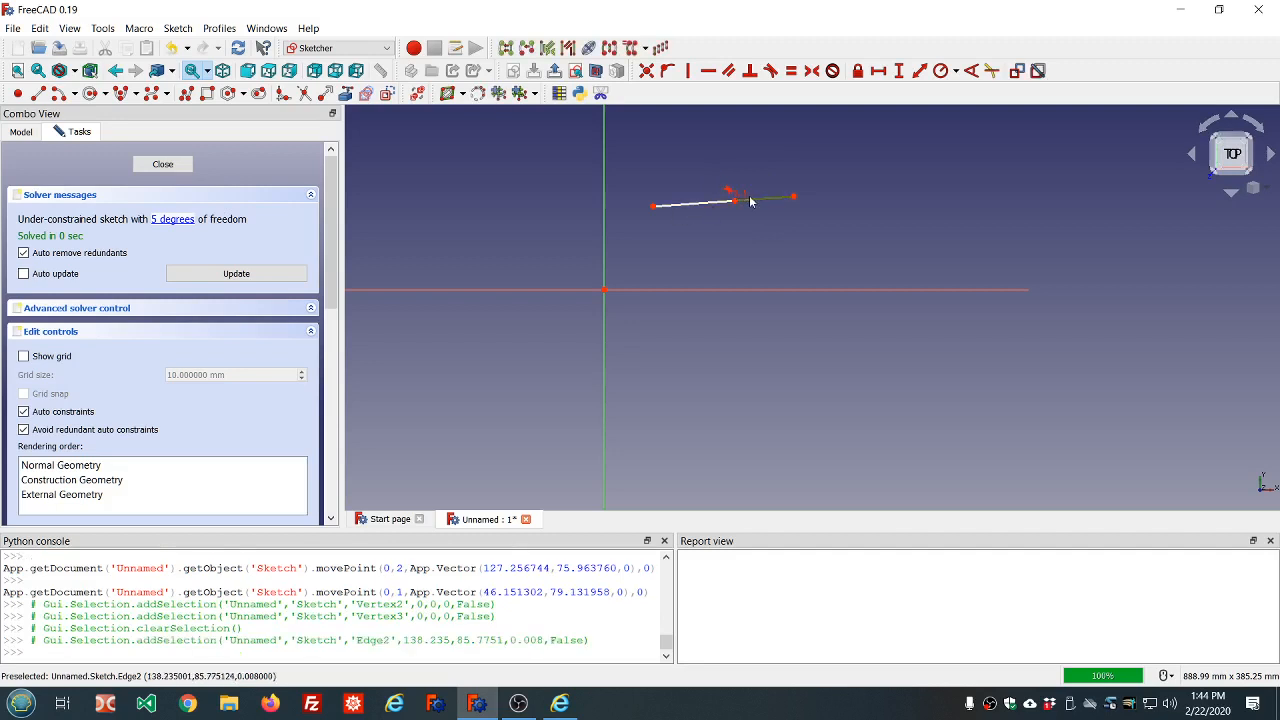
key("Escape")
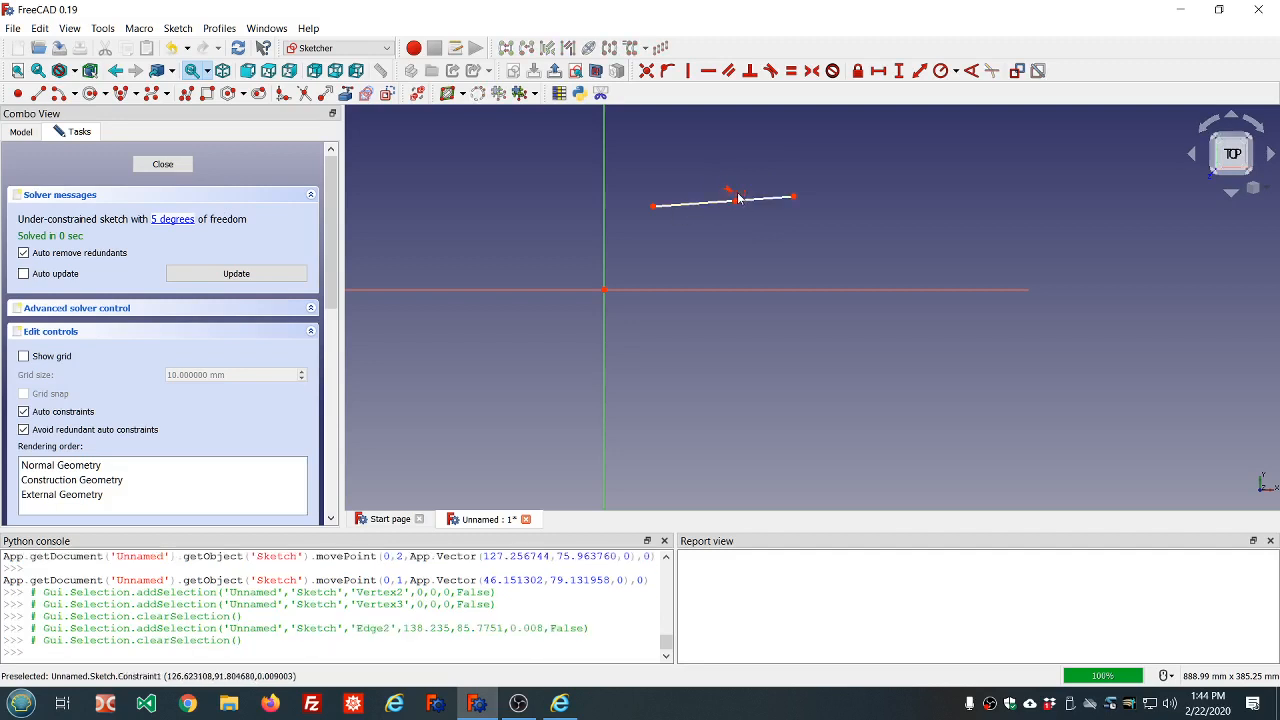
Delete the tangent constraint between the two lines and move the right-hand line down away from the other.
left_click(733, 197)
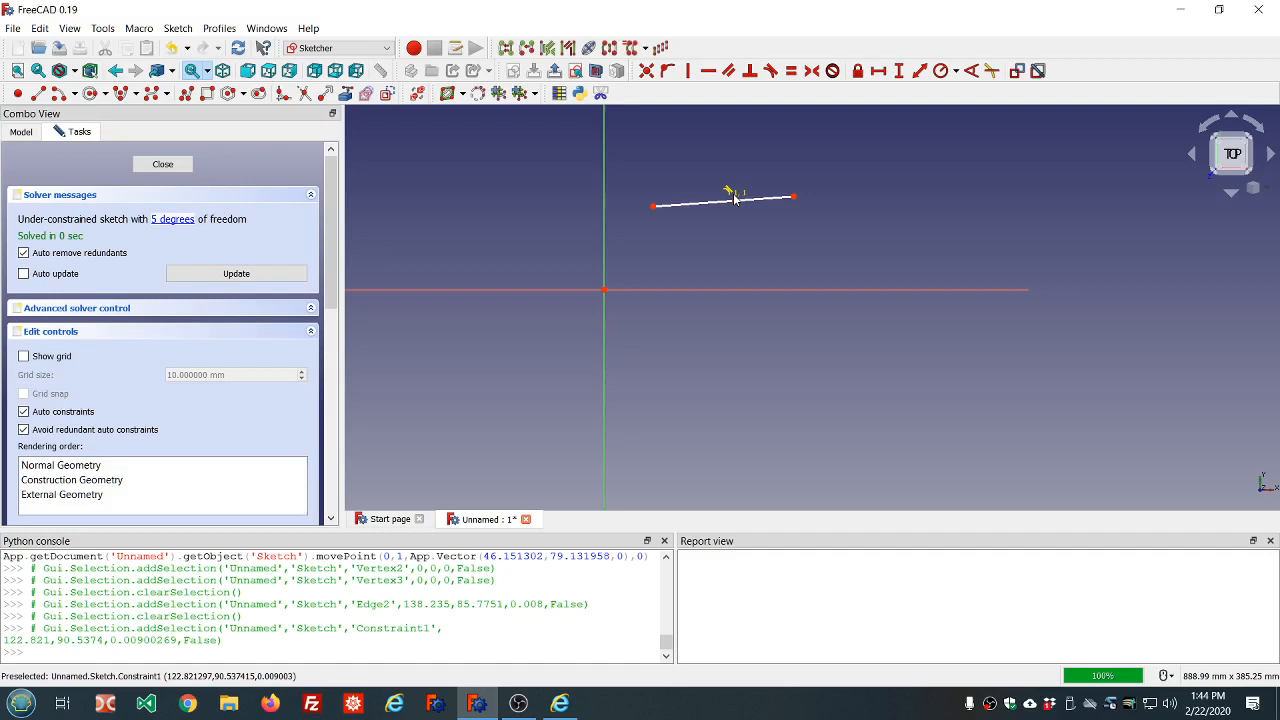
key("Delete")
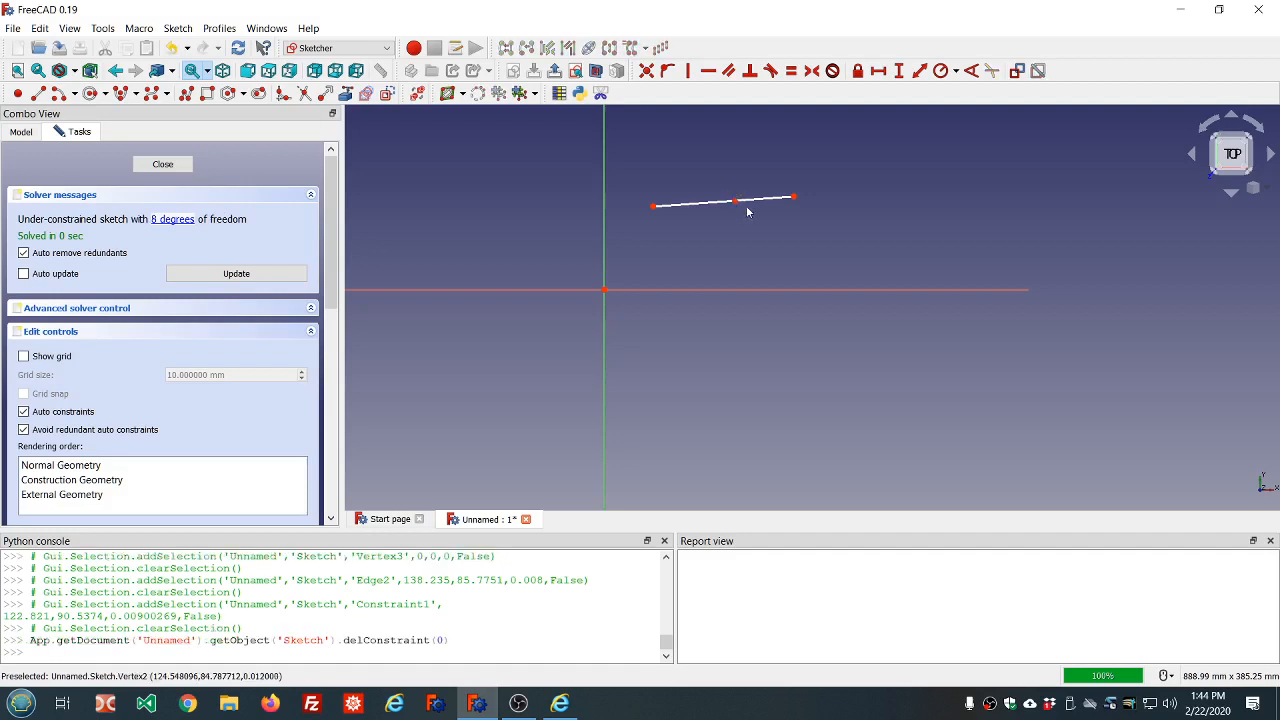
left_click_drag(746, 203, 749, 246)
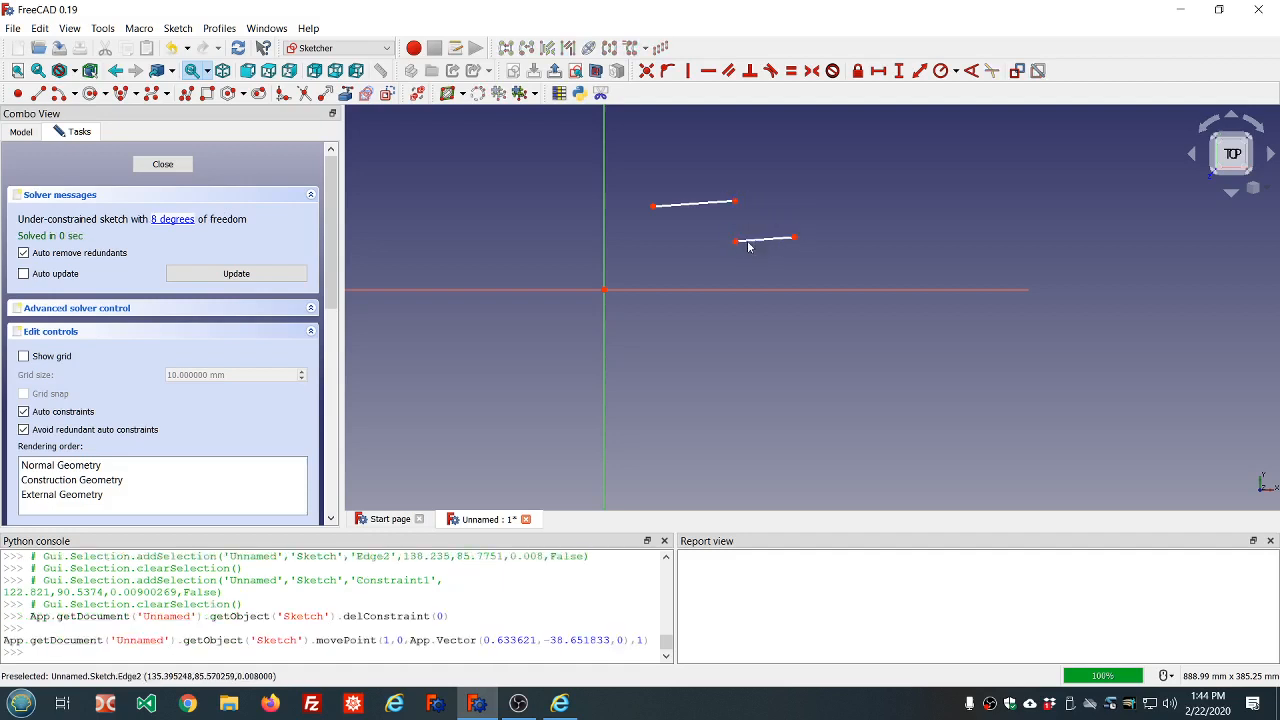
Sketch a centre-point arc with a radius of about 24 mm above the right-hand line, bulging to the right.
left_click(60, 93)
left_click(791, 157)
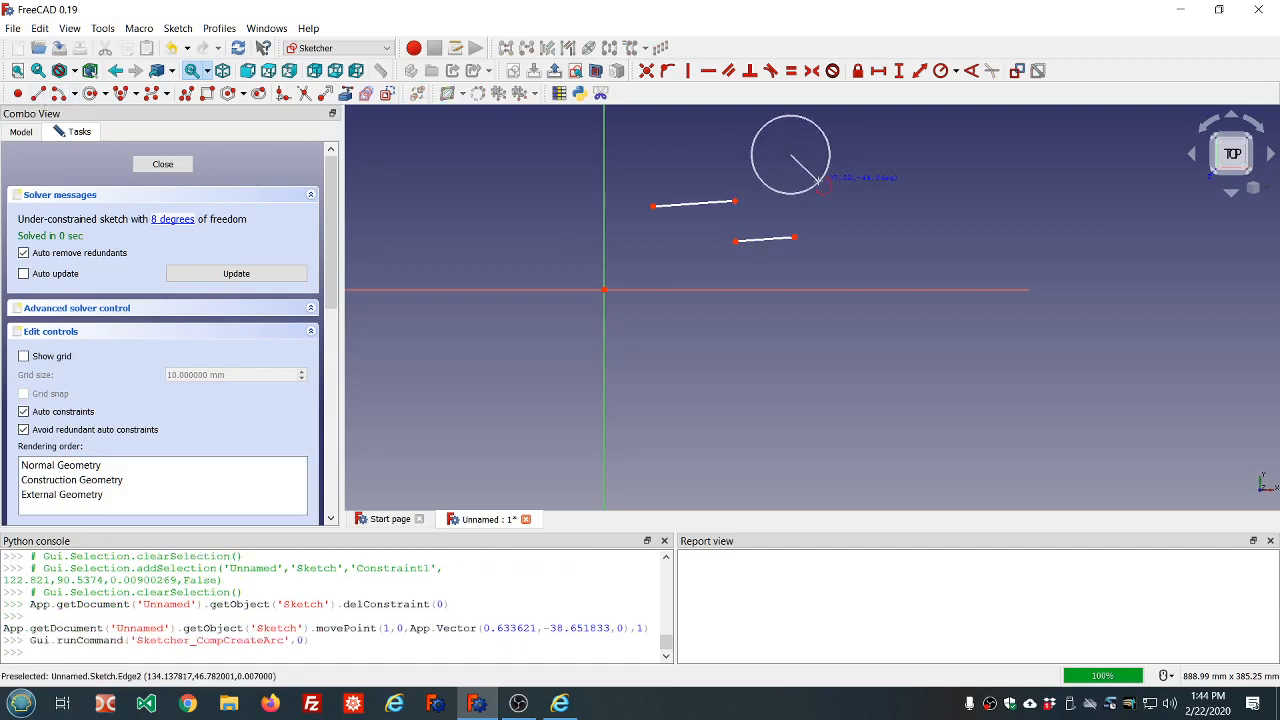
left_click(799, 131)
left_click(845, 173)
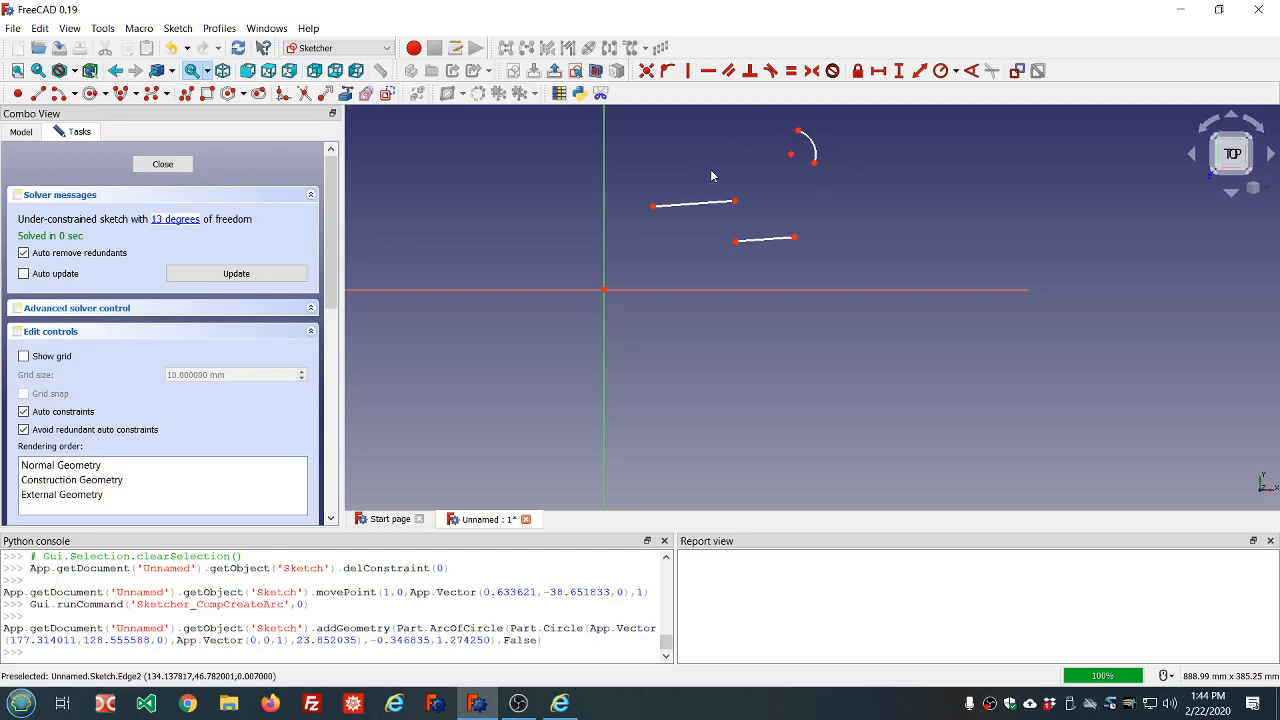
Move the upper line up beside the arc and make its right endpoint coincident with the arc's upper endpoint.
mouse_move(705, 208)
left_mouse_down()
mouse_move(715, 140)
mouse_move(732, 135)
left_mouse_up()
left_click(762, 128)
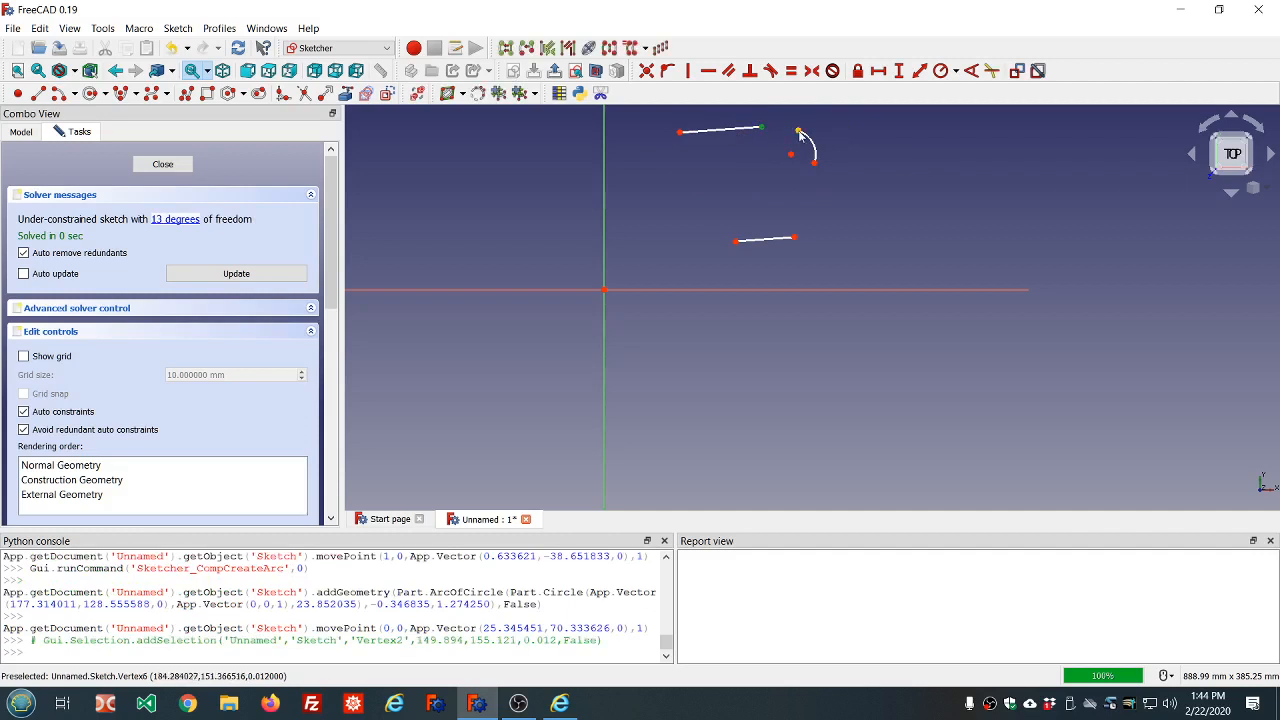
left_click(800, 131)
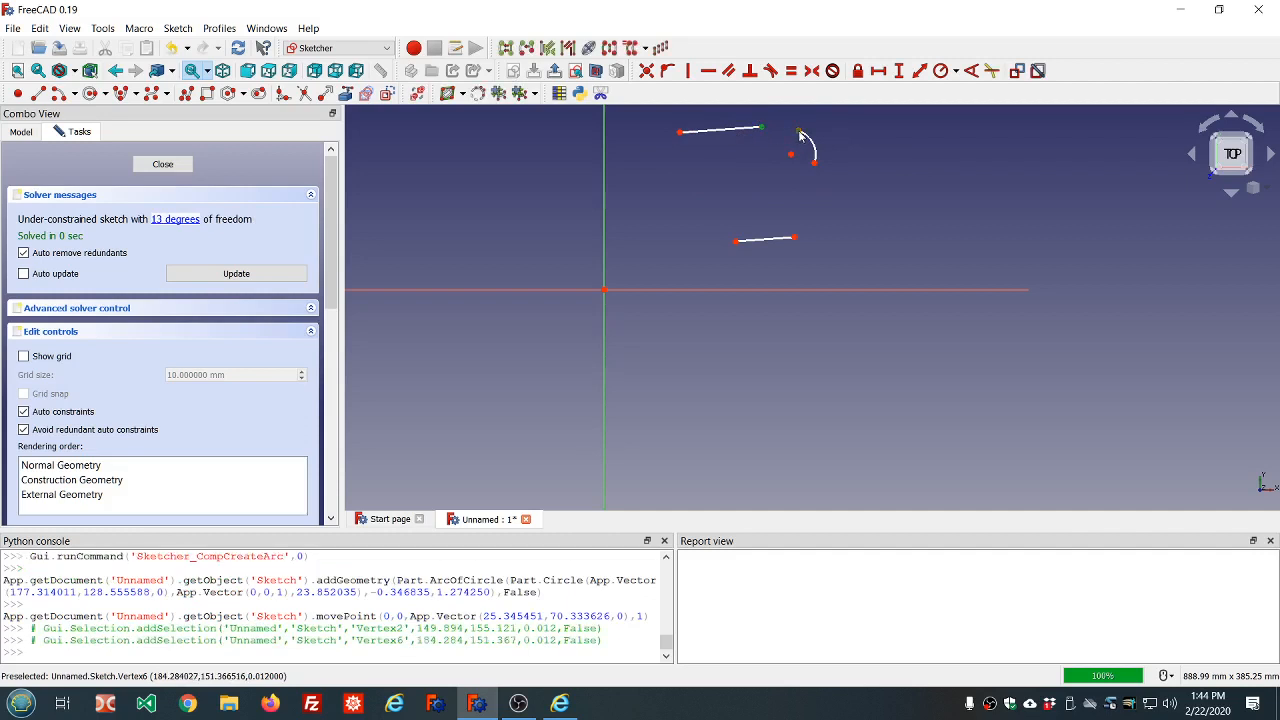
left_click(647, 71)
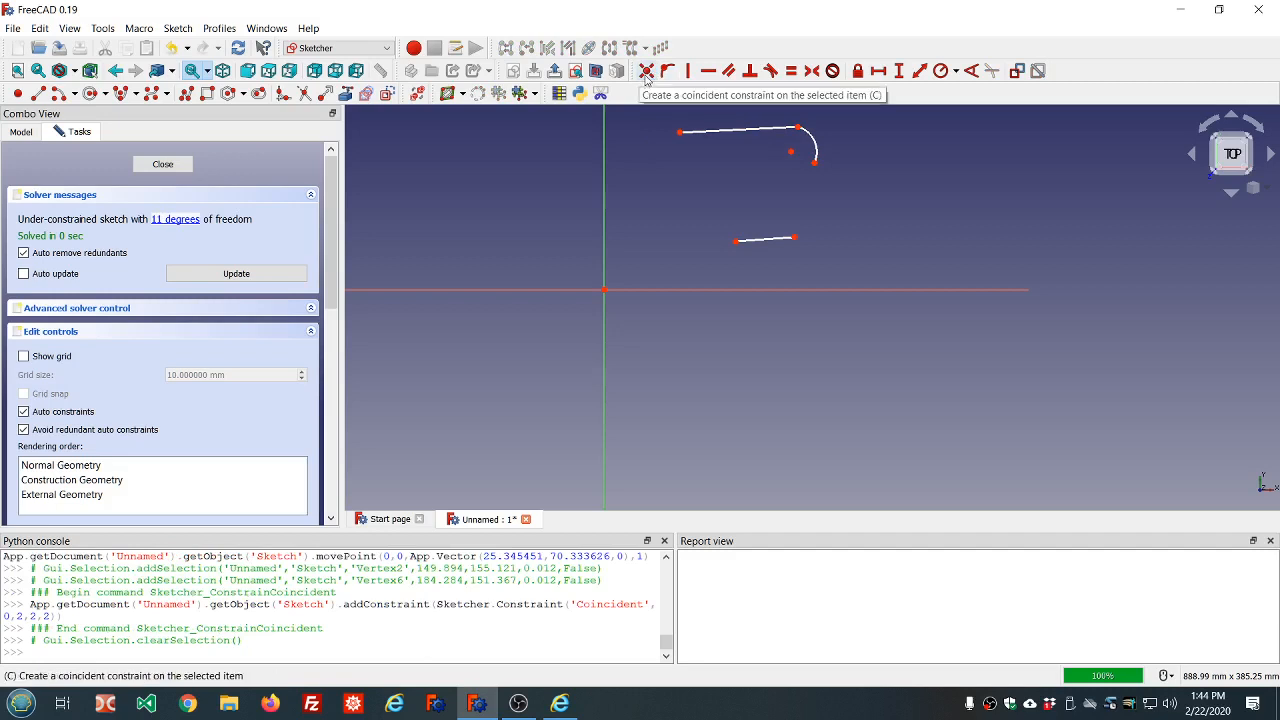
Apply a tangent constraint between the lower line's right endpoint and the arc's lower endpoint.
left_click(794, 238)
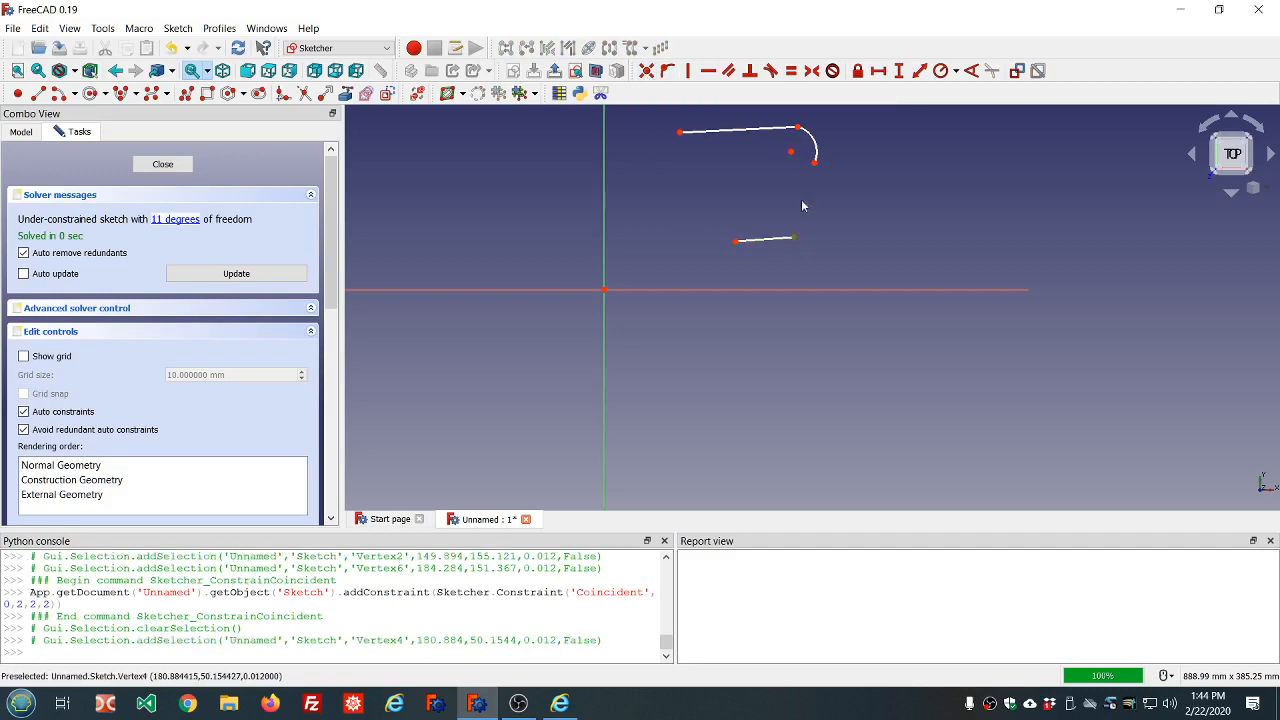
left_click(814, 166)
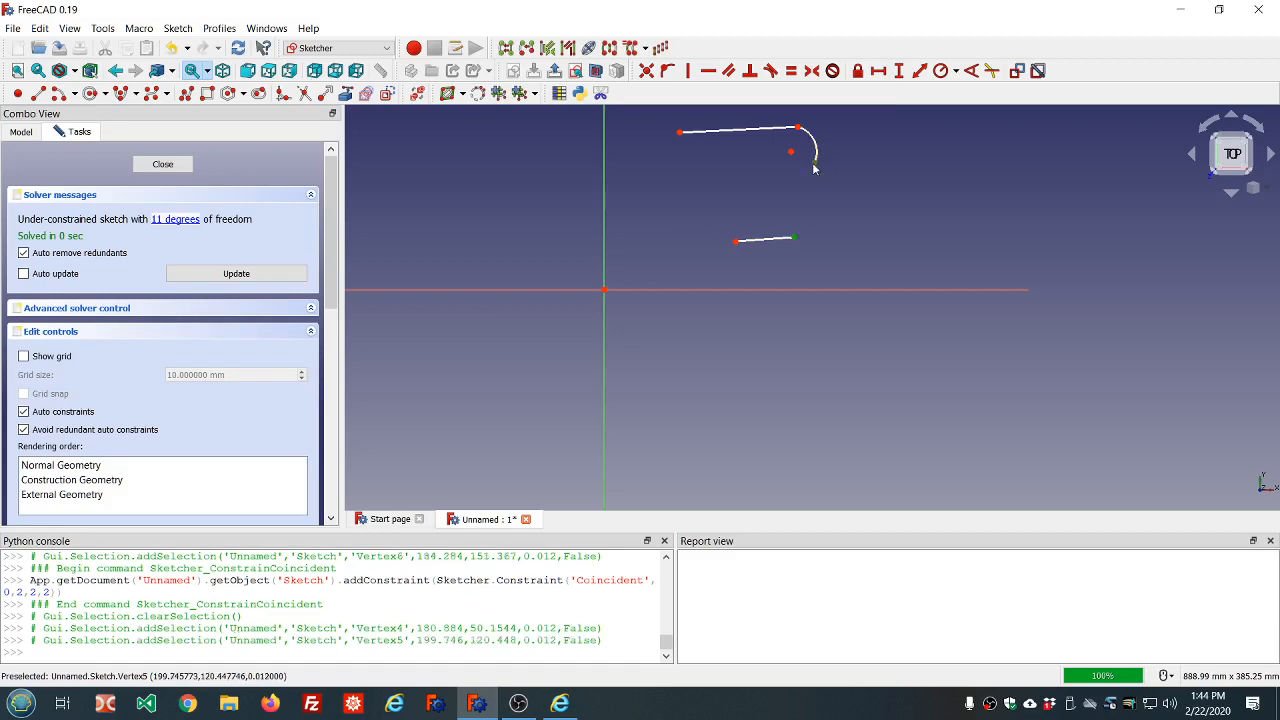
left_click(771, 71)
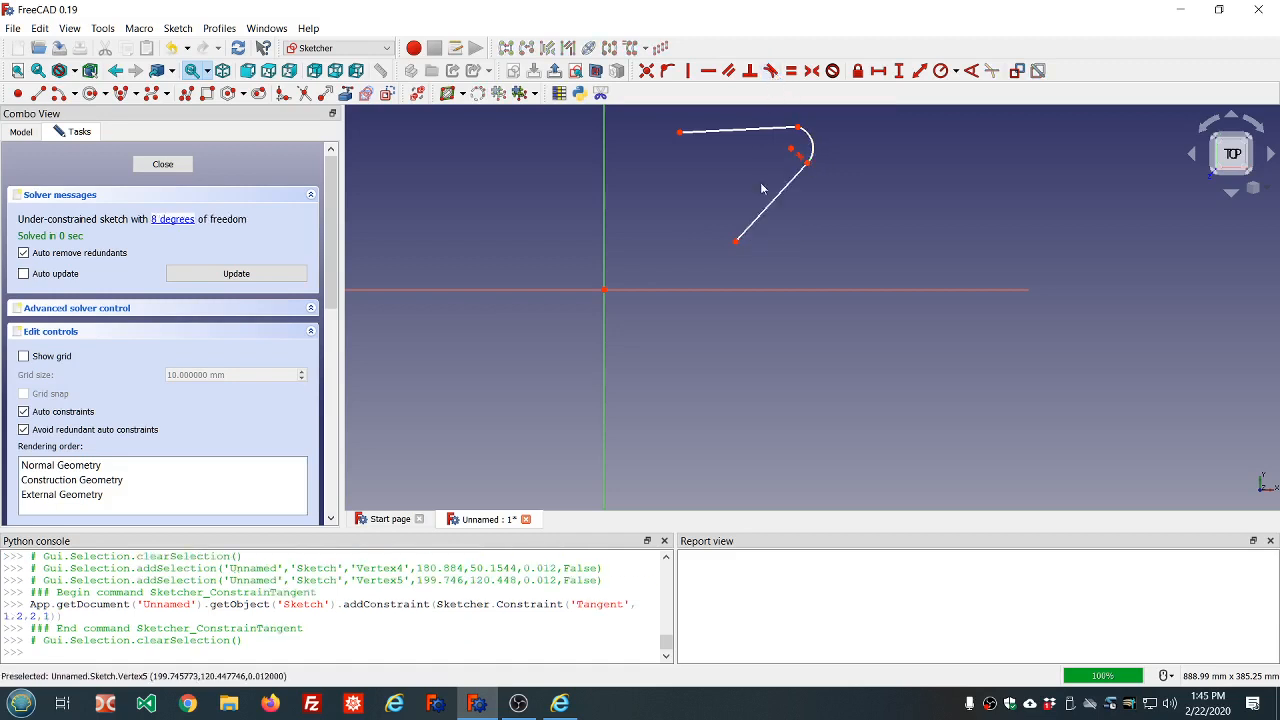
Reshape the joined profile by moving the lines' free endpoints, the arc and its centre, ending with the lines on opposite sides of the arc.
scroll(763, 121, "down", 3)
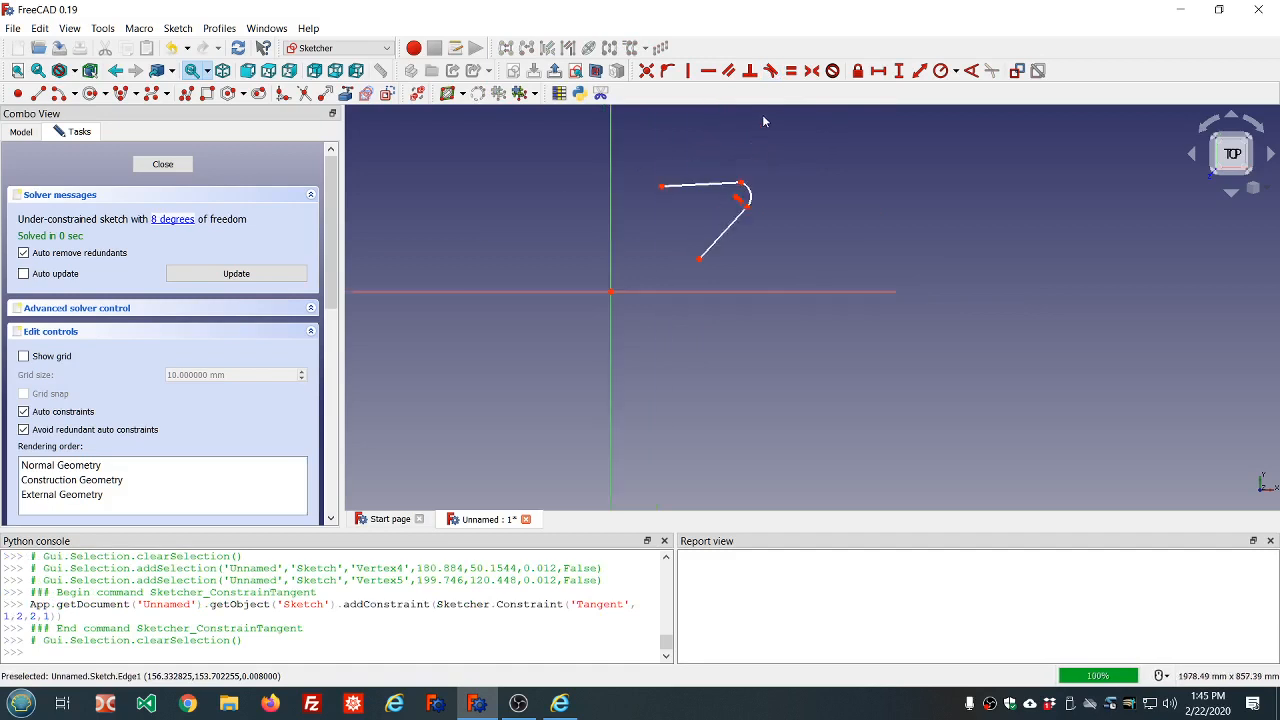
scroll(763, 121, "up", 3)
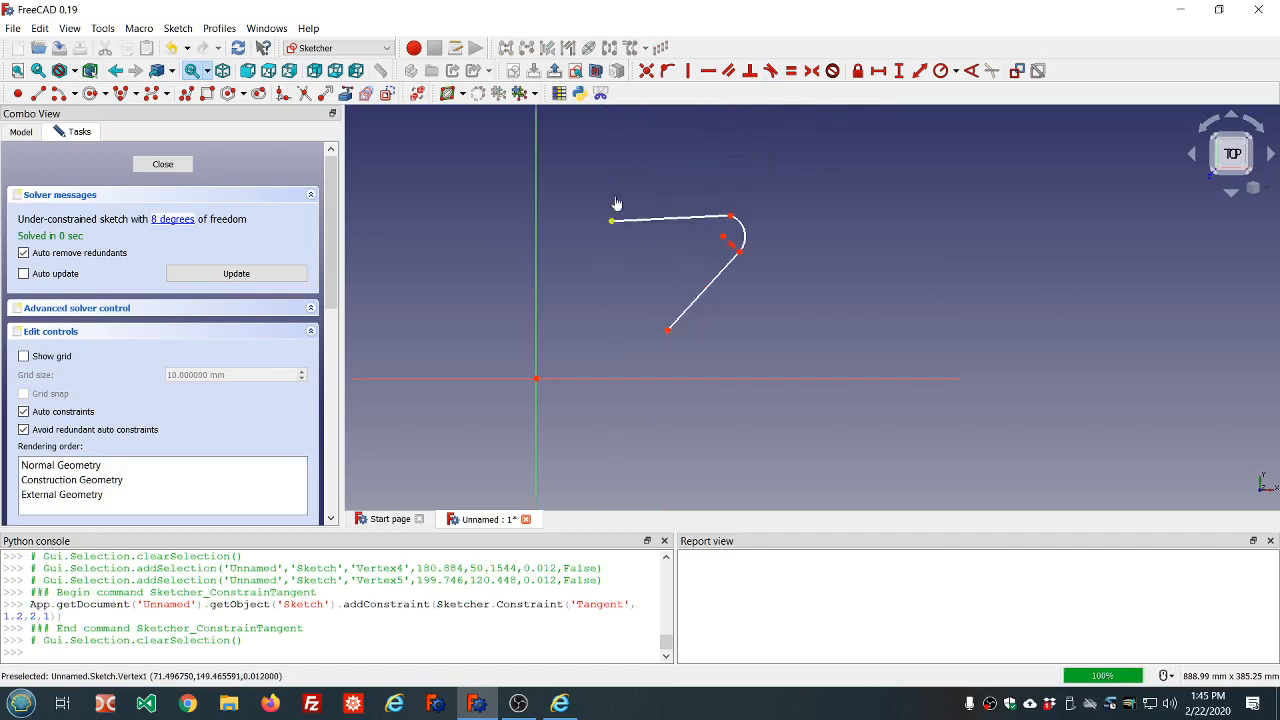
left_click_drag(616, 202, 724, 165)
left_click_drag(722, 240, 761, 241)
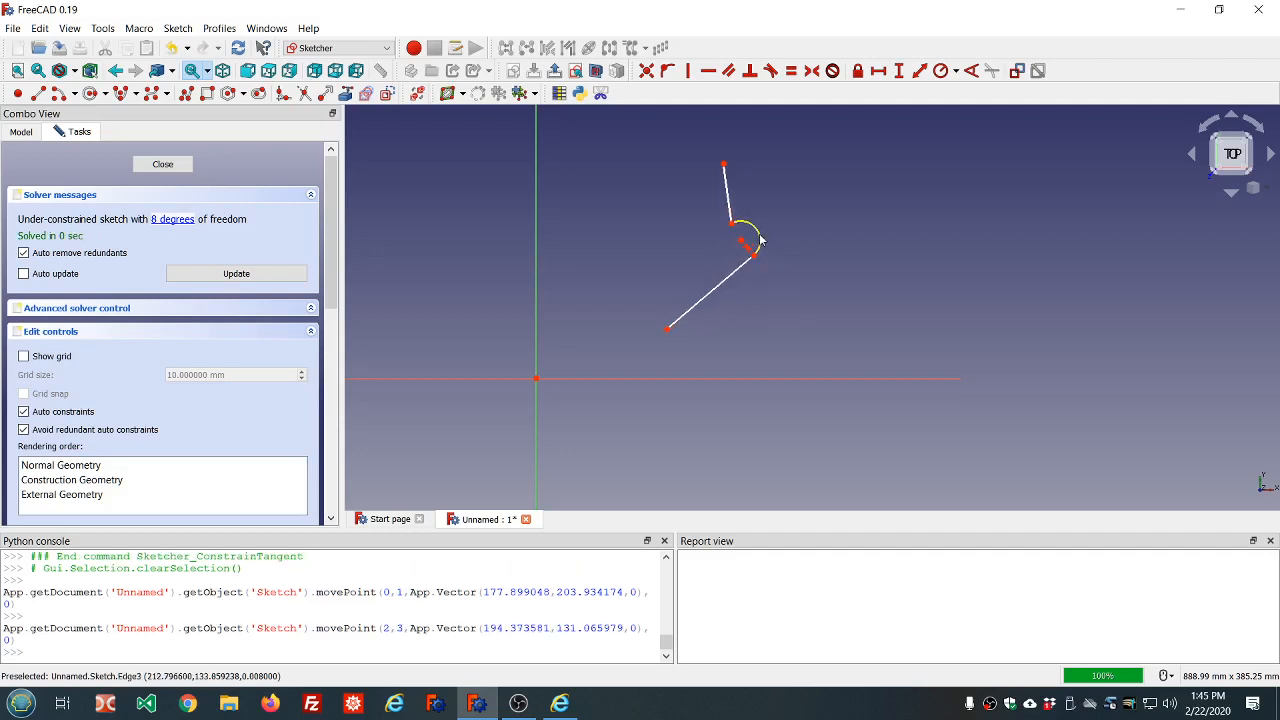
left_click(722, 165)
left_click(718, 172)
left_click_drag(724, 168, 697, 190)
left_click_drag(753, 268, 750, 237)
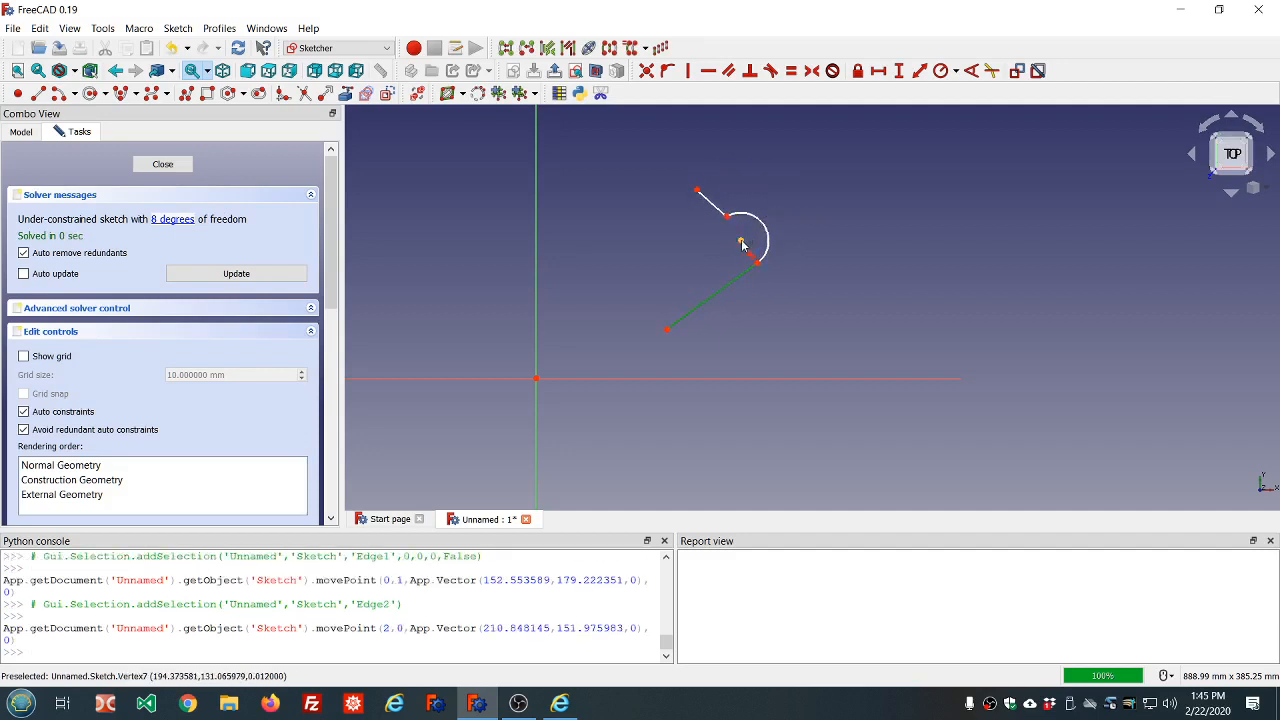
left_click_drag(669, 339, 855, 362)
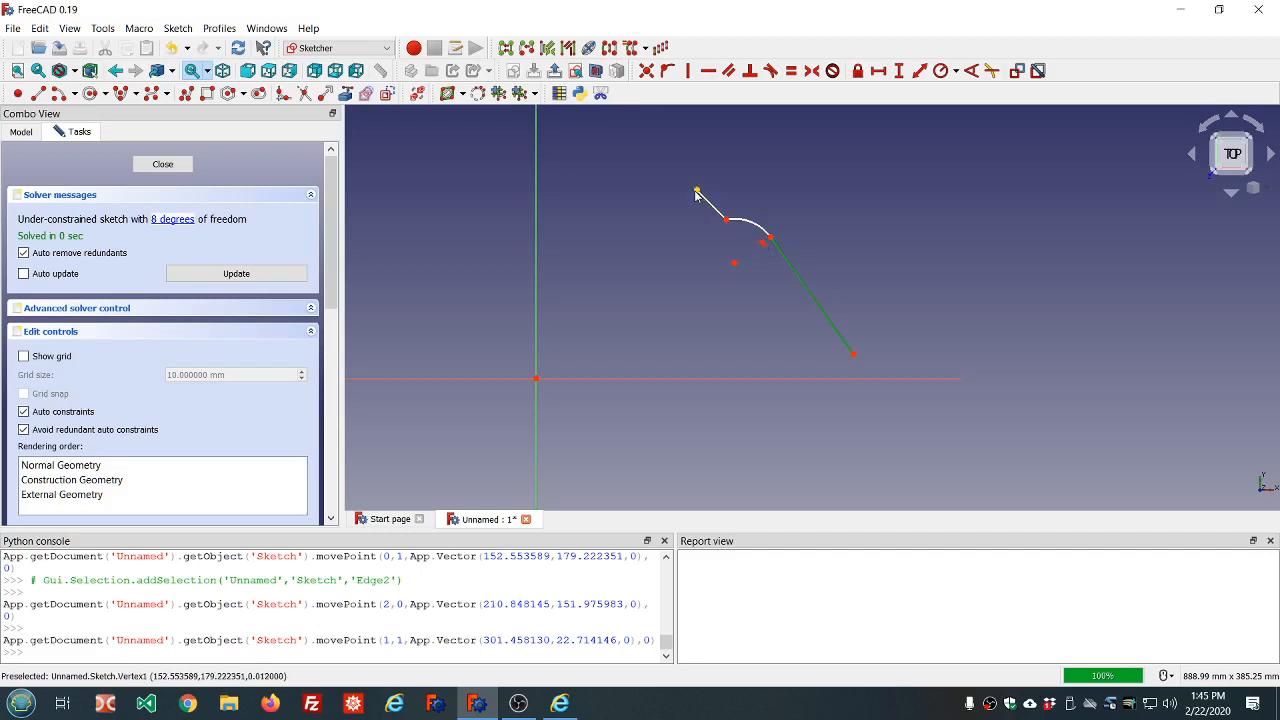
left_click_drag(698, 203, 652, 238)
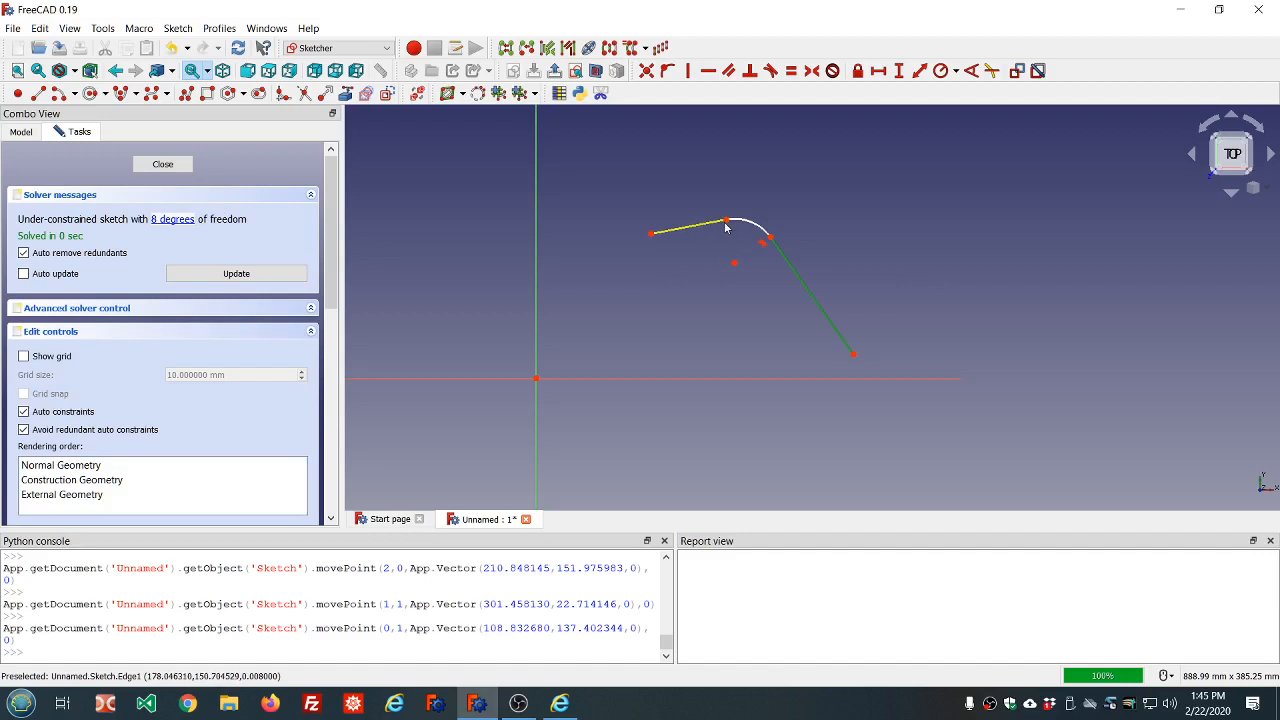
Delete the coincident constraint joining the left line to the arc, together with the selected line on the arc's other end.
left_click(723, 218)
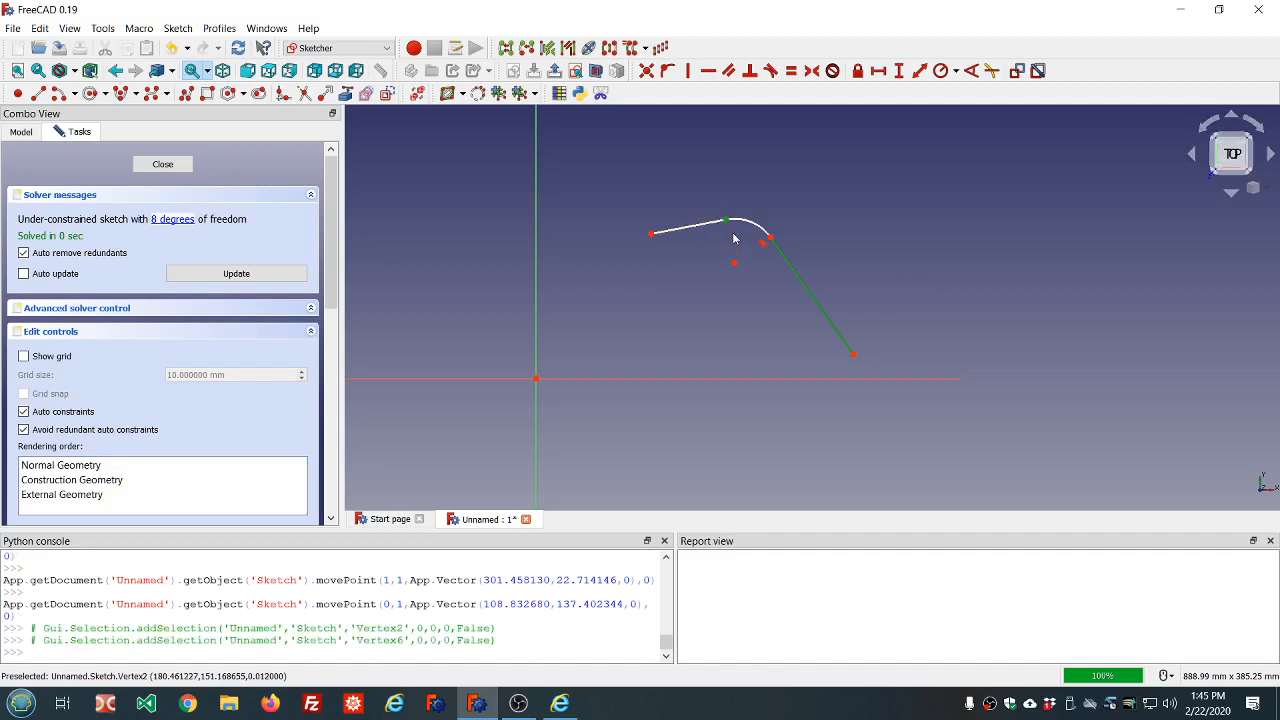
key("Delete")
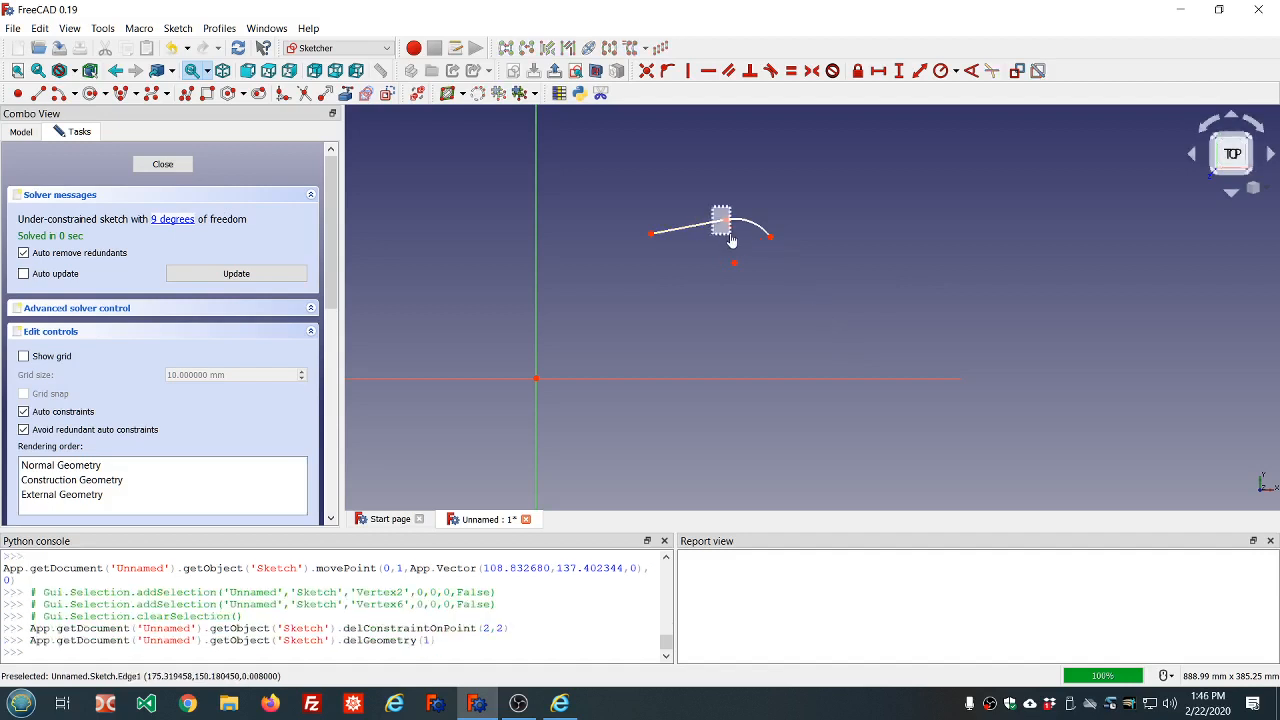
left_click_drag(731, 241, 735, 243)
left_click(715, 243)
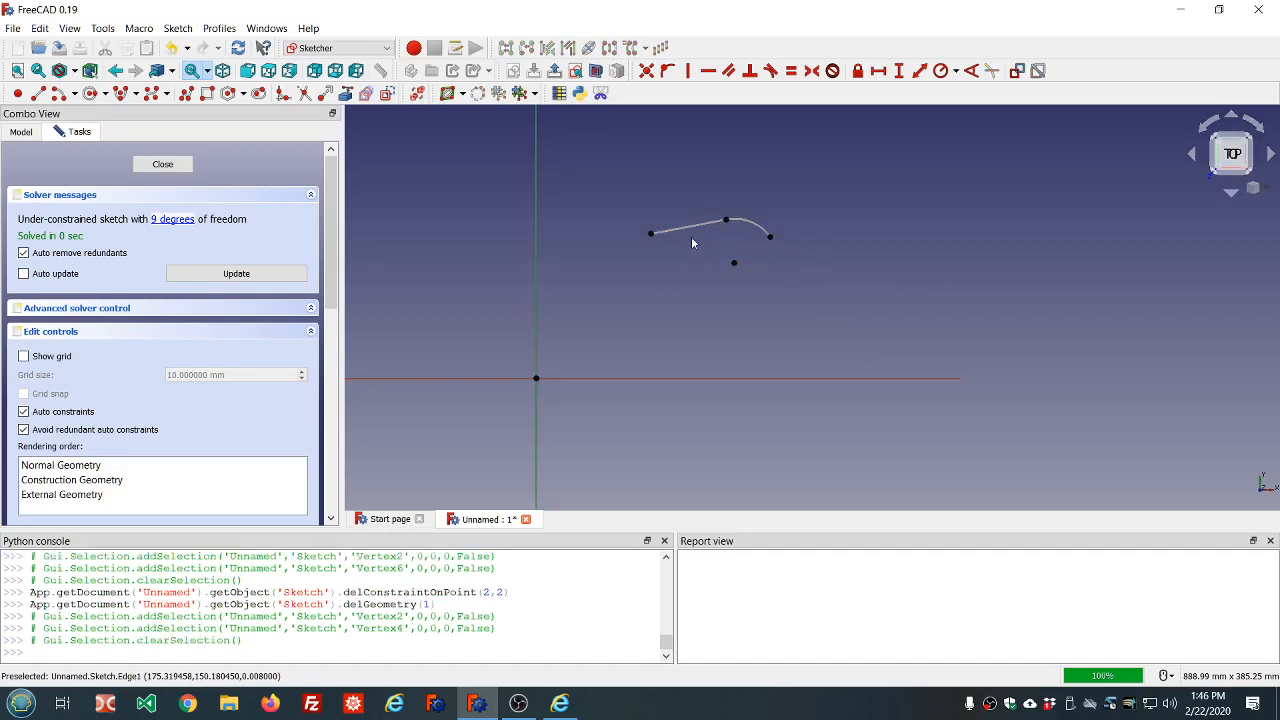
scroll(730, 257, "down", 6)
scroll(730, 257, "up", 10)
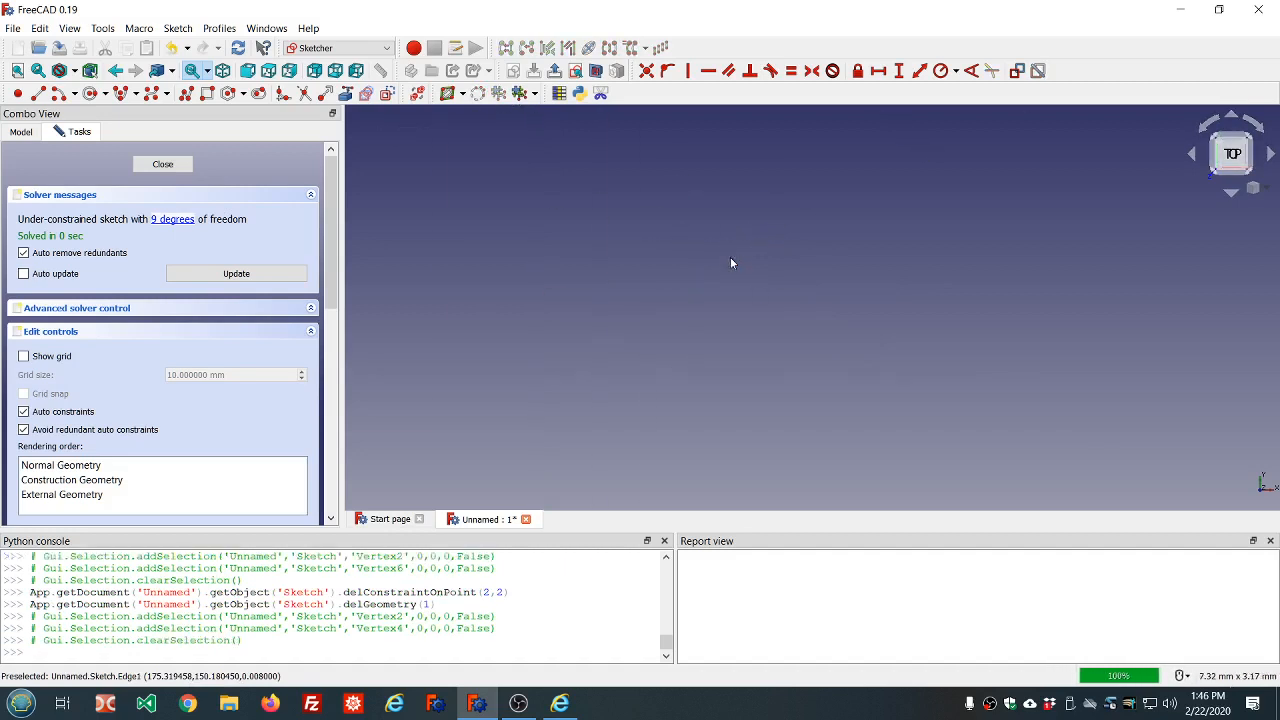
scroll(730, 257, "down", 6)
scroll(730, 257, "down", 10)
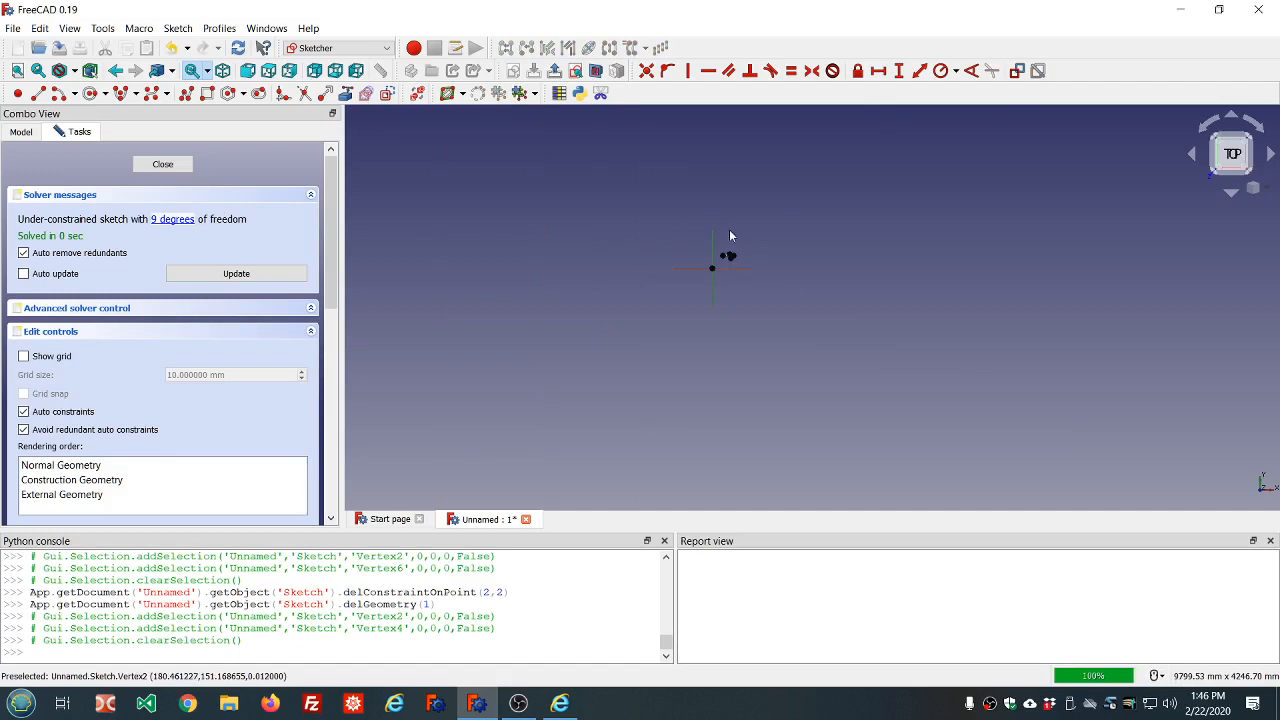
Close the sketch and reopen it for editing.
scroll(719, 234, "up", 12)
scroll(719, 234, "down", 14)
scroll(718, 249, "up", 15)
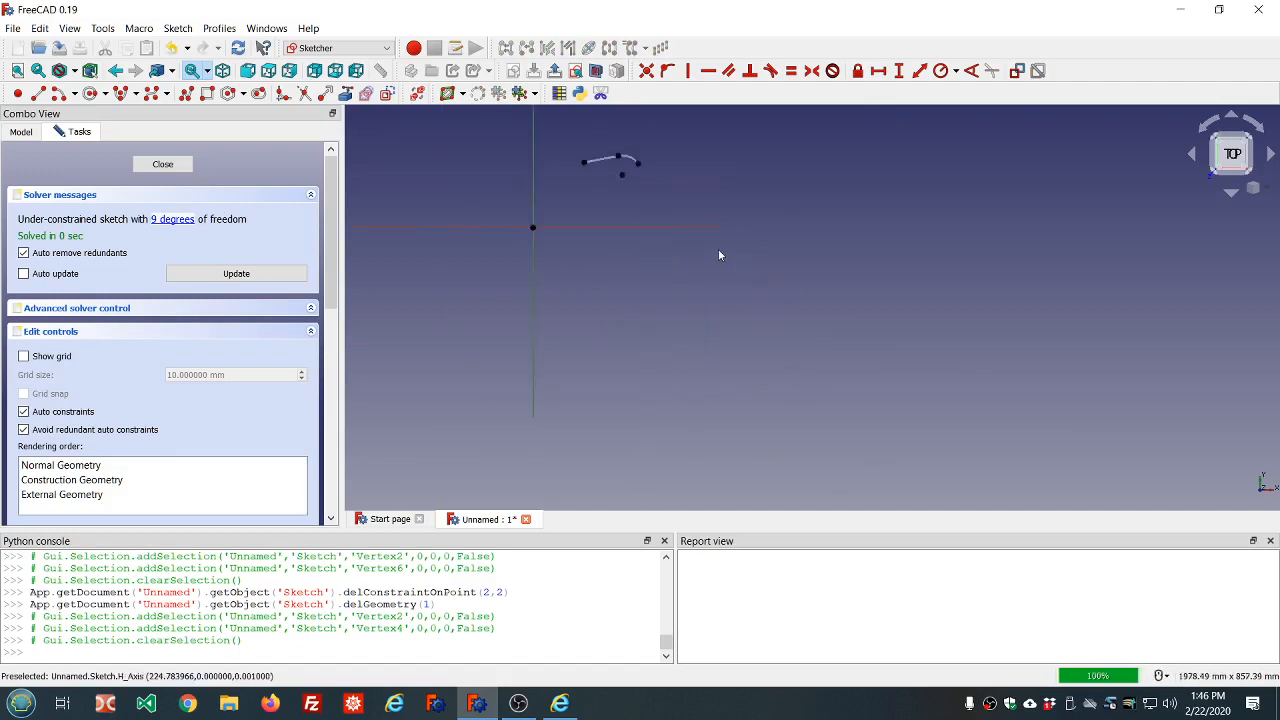
scroll(420, 184, "down", 8)
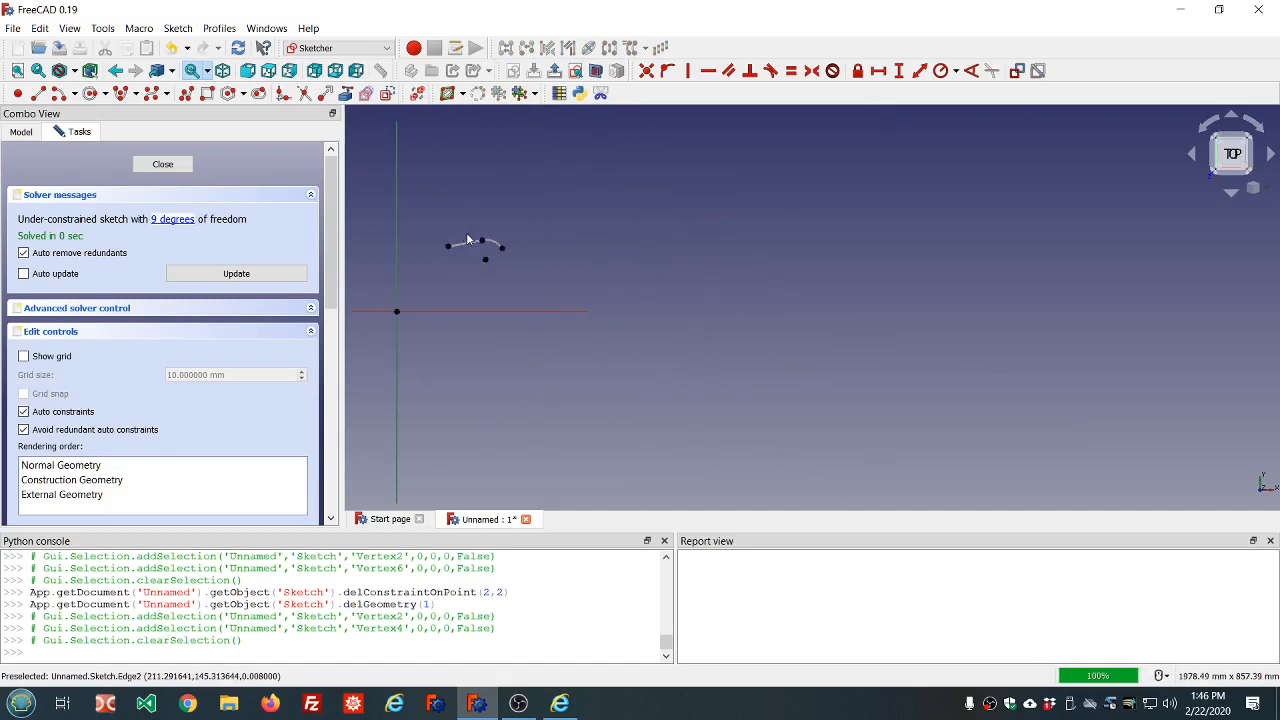
left_click(483, 243)
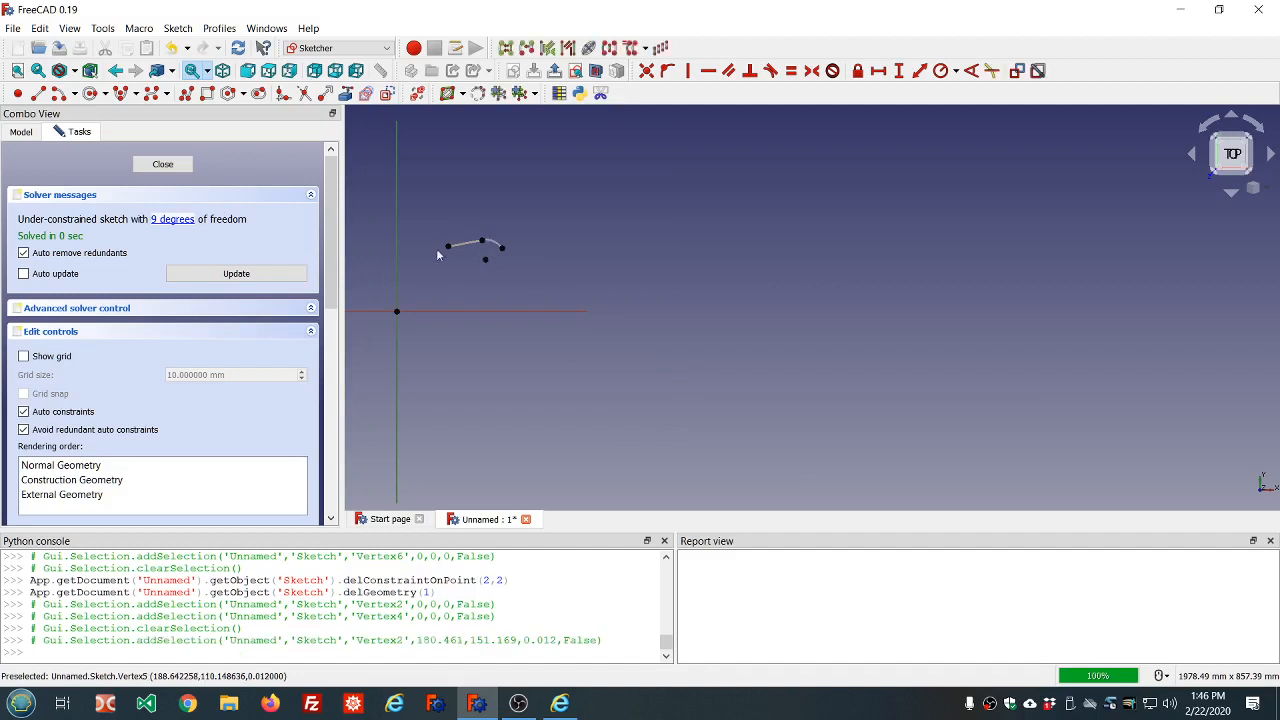
key("Escape")
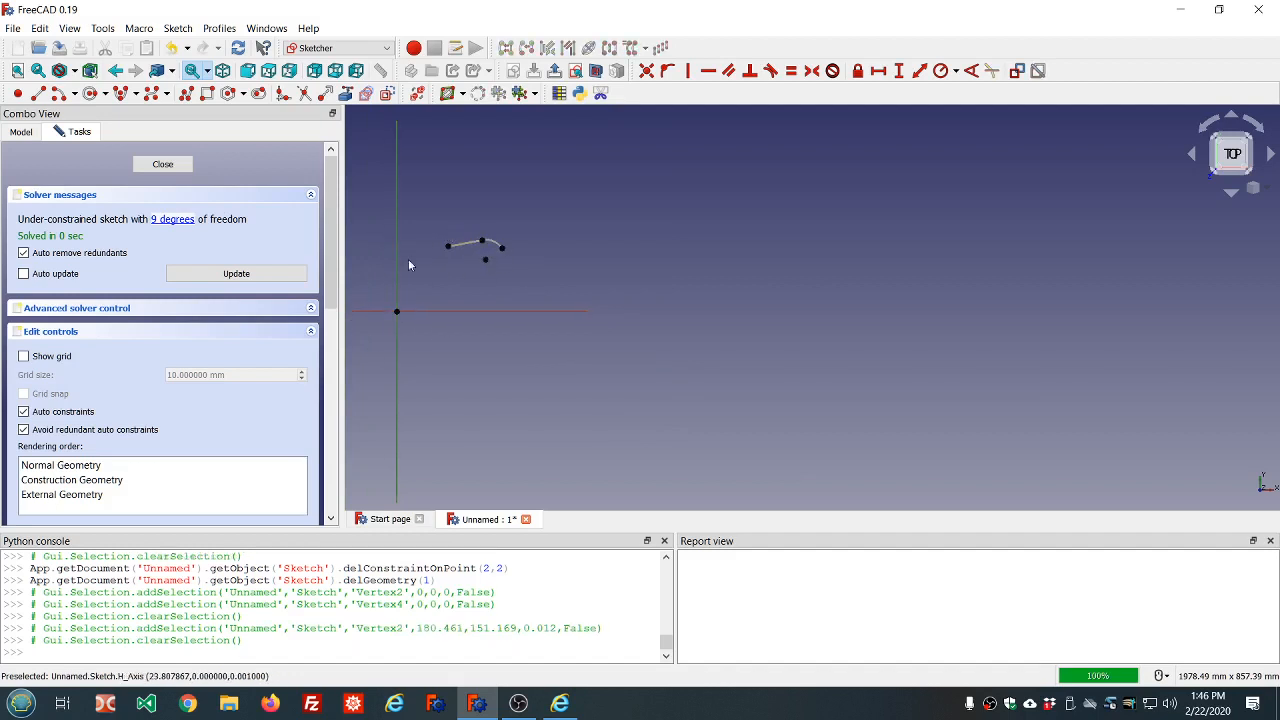
left_click(157, 163)
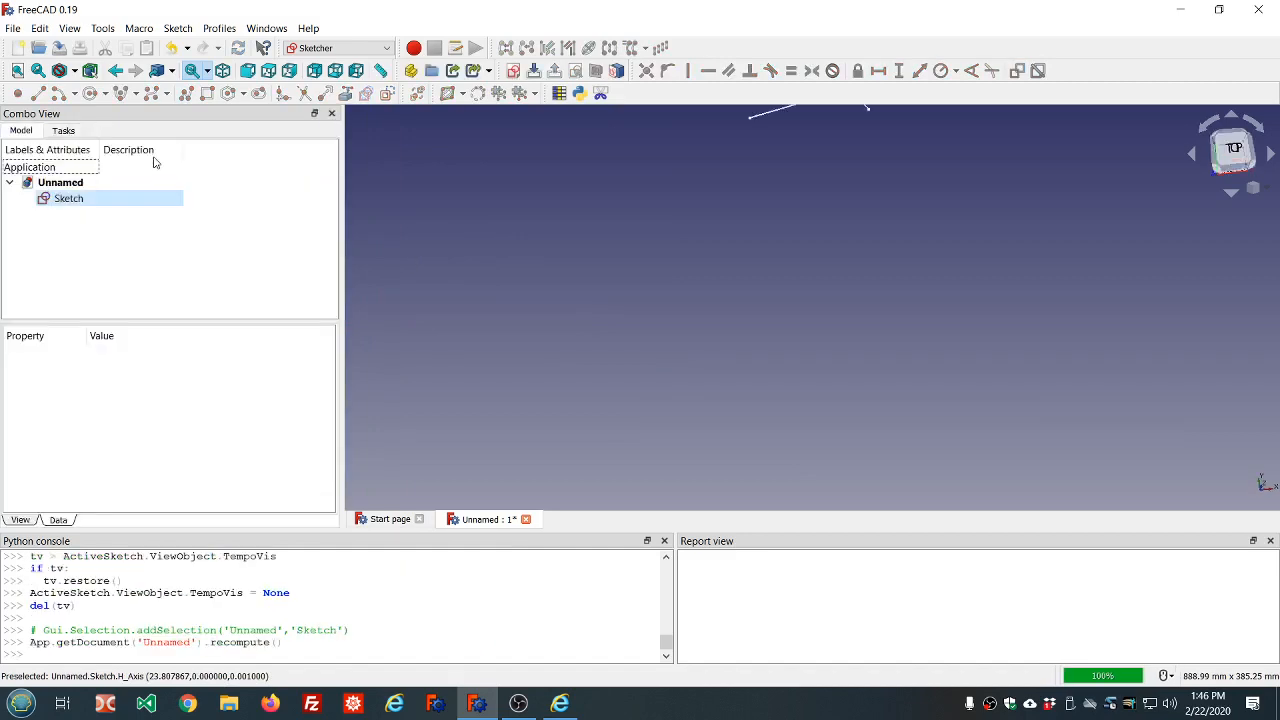
double_click(63, 199)
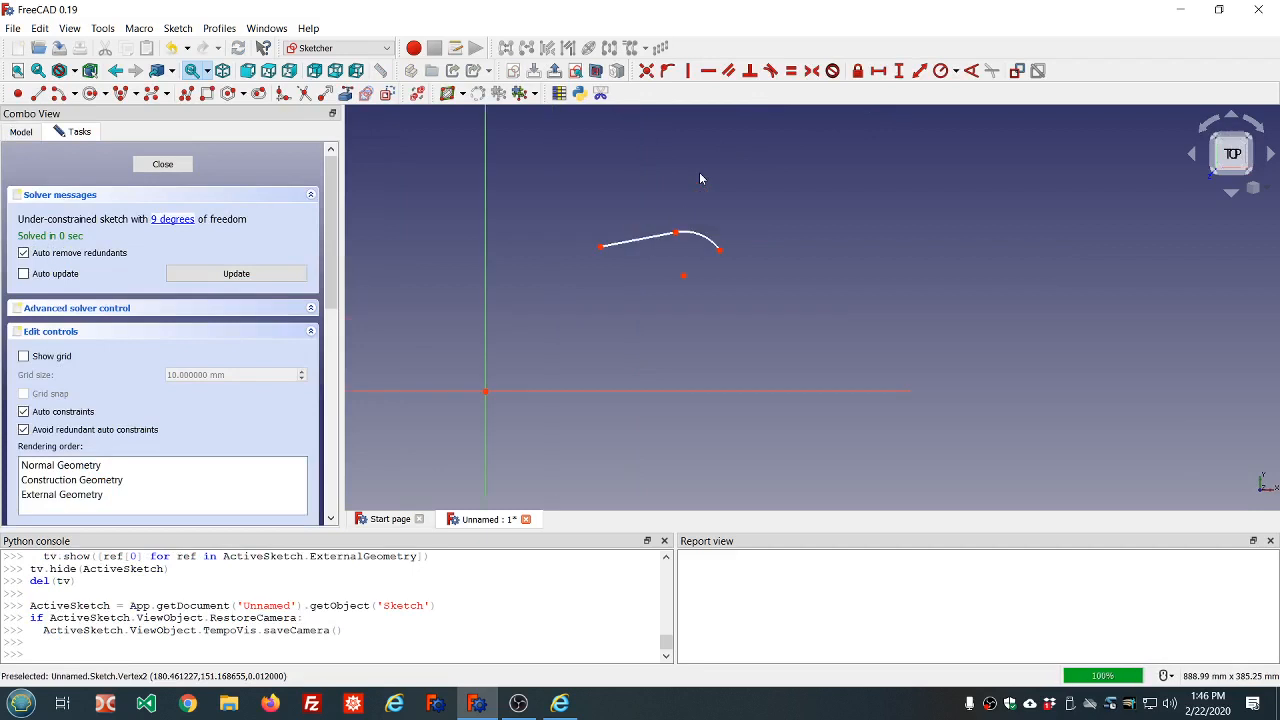
Try to delete the constraints associated with the line and the arc.
scroll(679, 253, "up", 2)
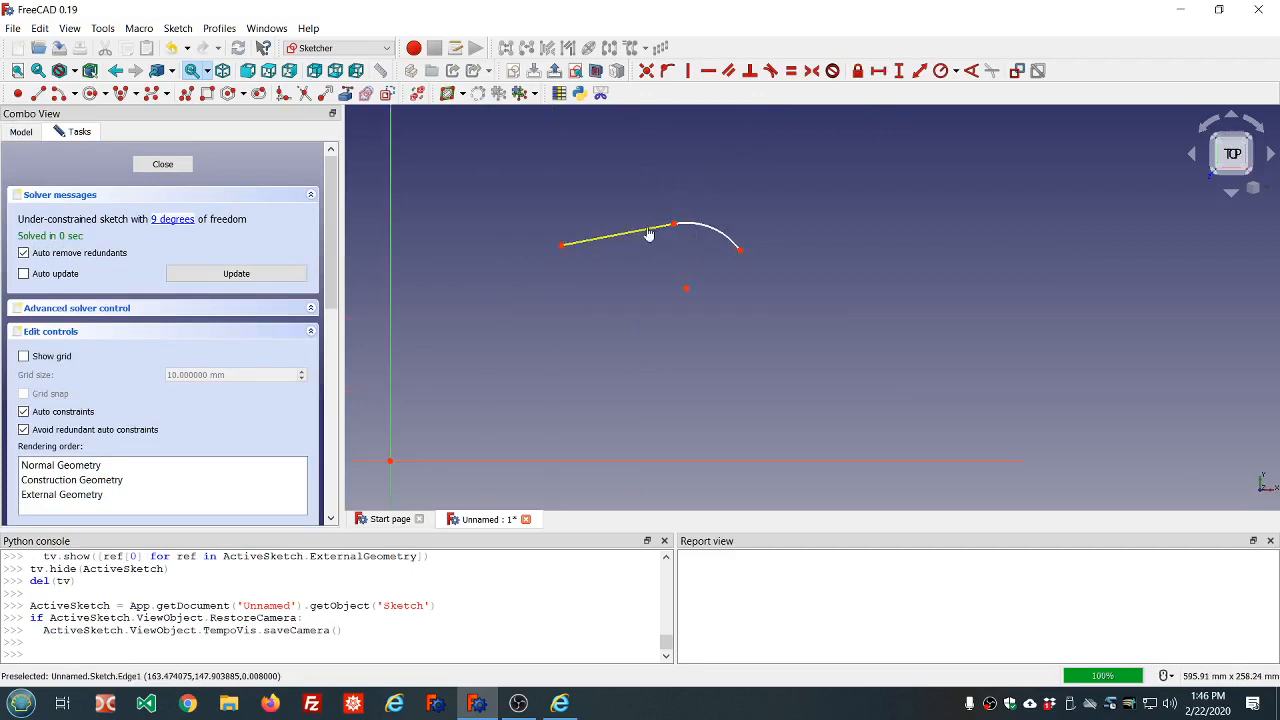
left_click(648, 234)
left_click(695, 230)
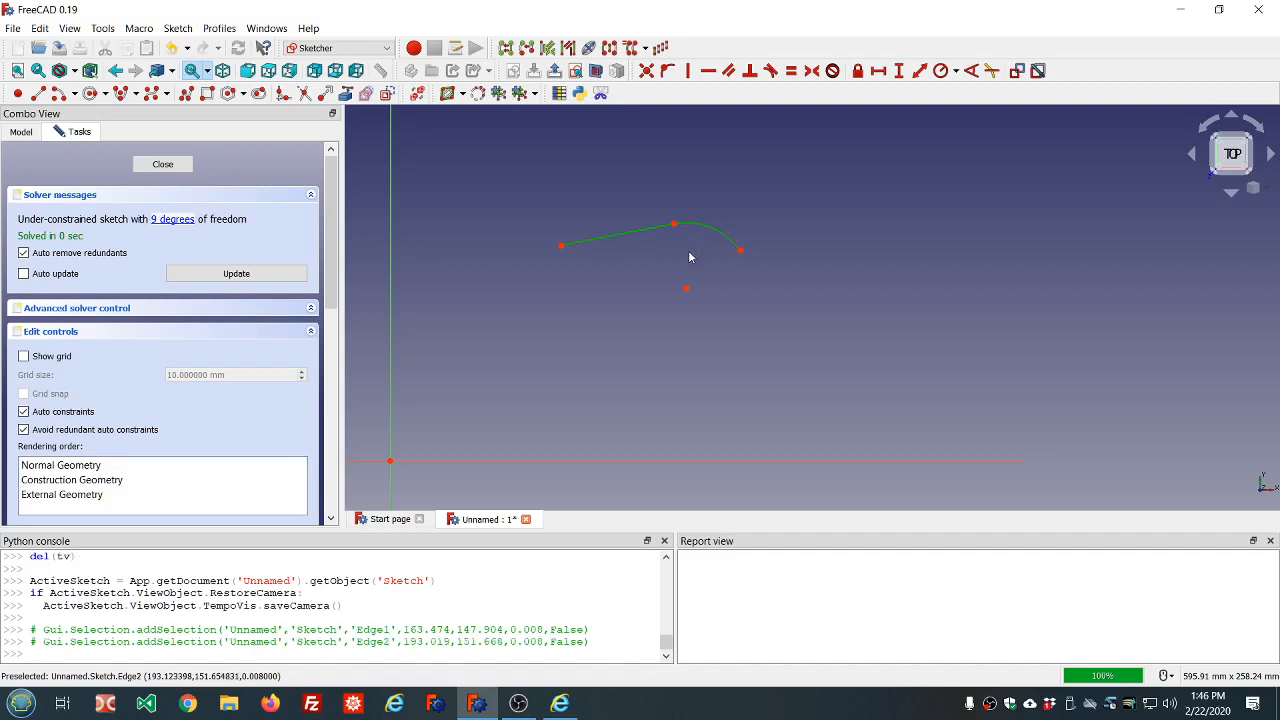
left_click(547, 48)
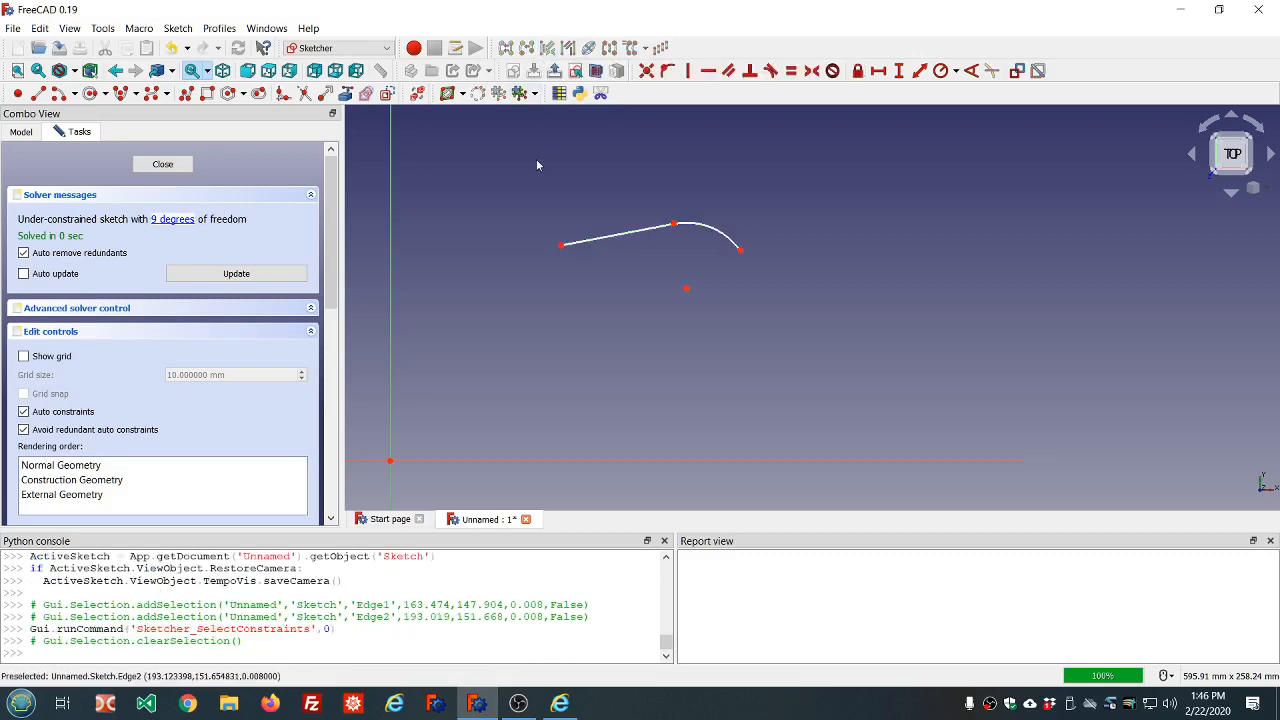
key("Delete")
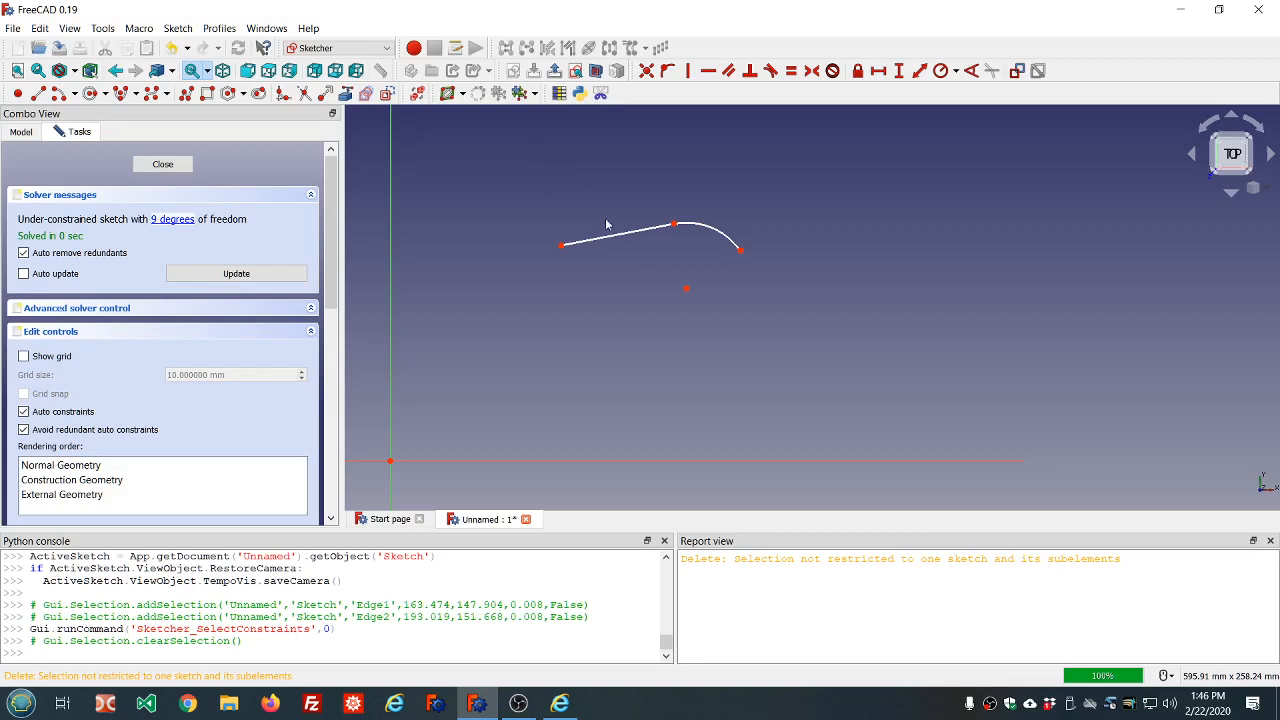
Separate the line from the arc, extend the arc's left end and reposition the line as a short steep segment above it.
mouse_move(640, 230)
left_mouse_down()
mouse_move(589, 234)
mouse_move(634, 216)
mouse_move(646, 226)
mouse_move(586, 229)
mouse_move(615, 238)
left_mouse_up()
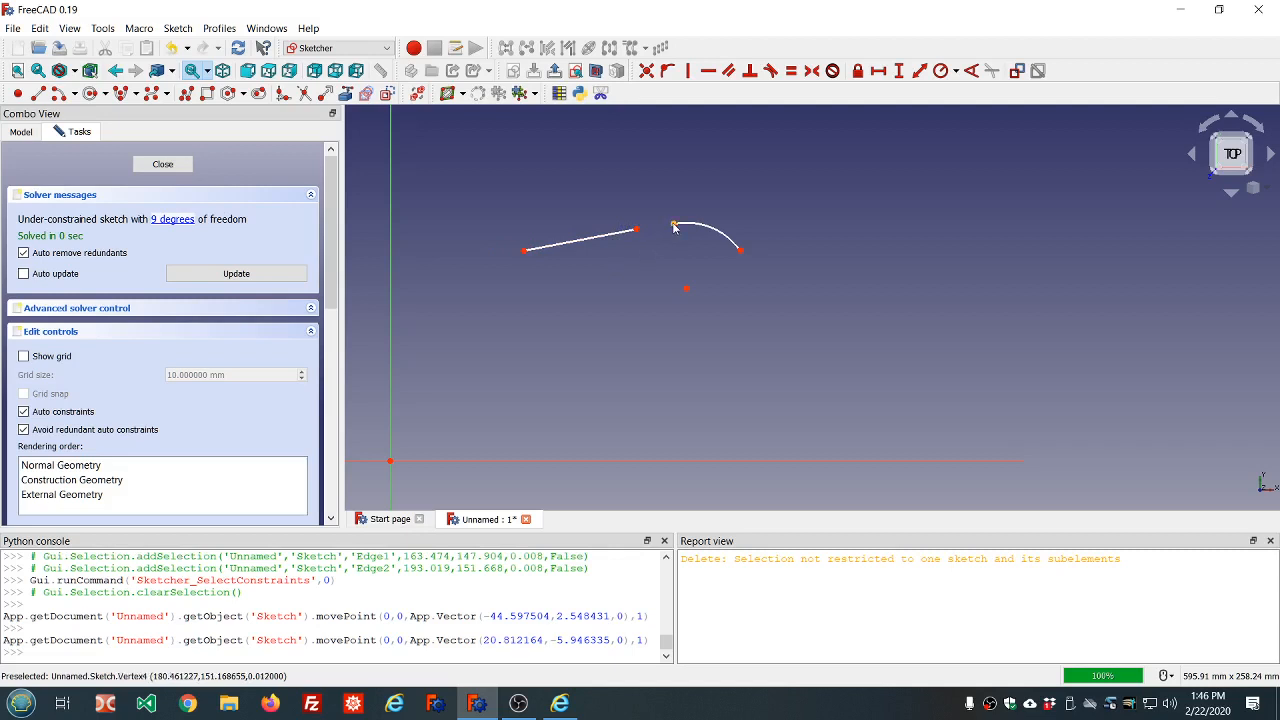
left_click_drag(672, 225, 648, 237)
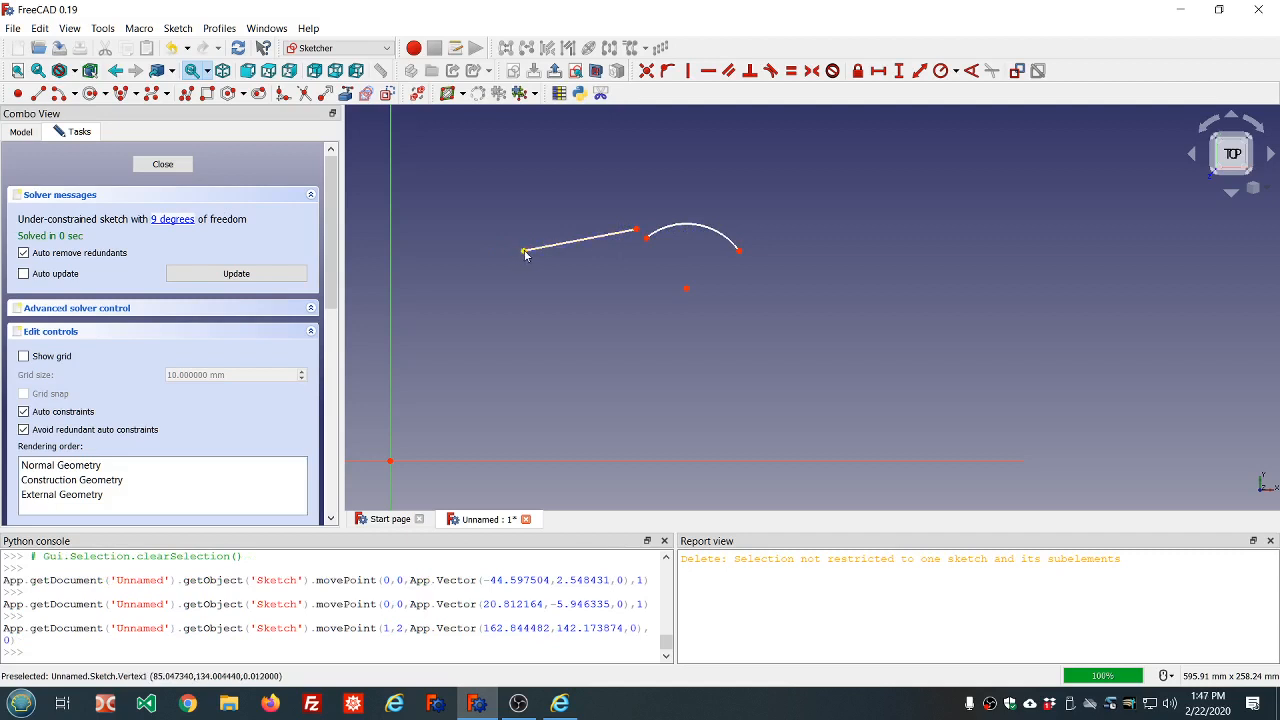
left_click_drag(575, 218, 708, 163)
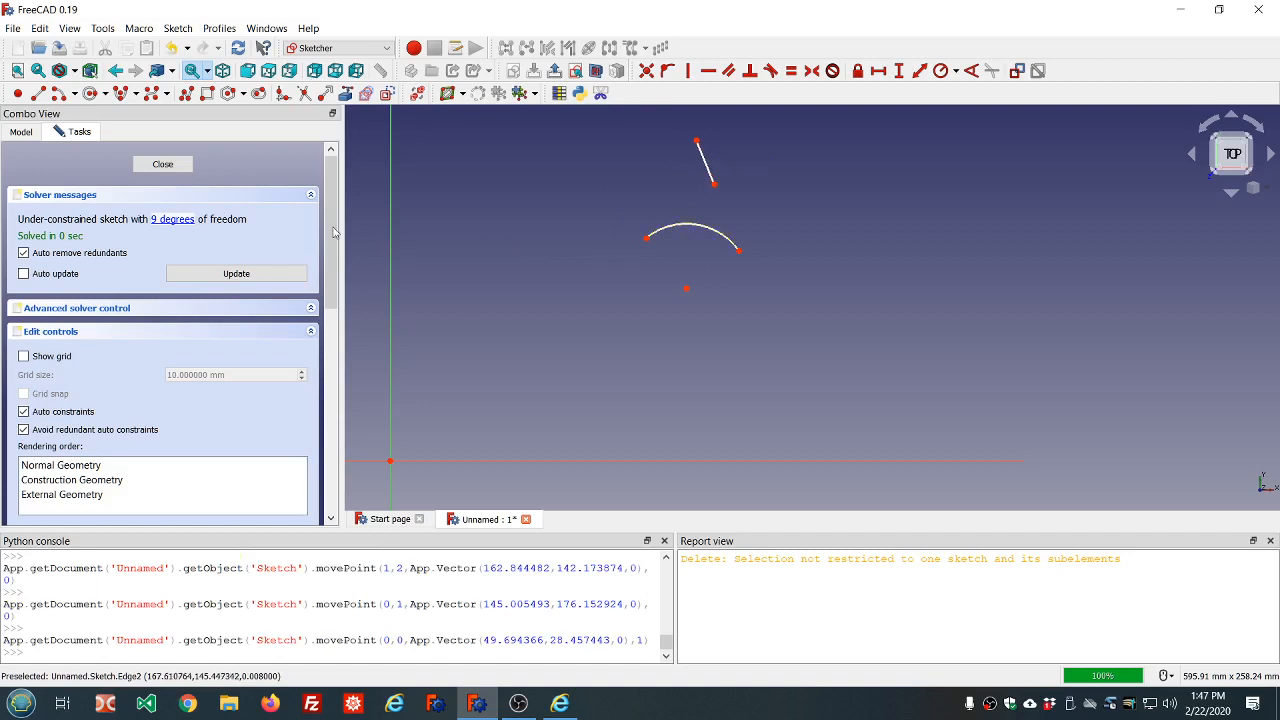
left_click_drag(331, 232, 380, 209)
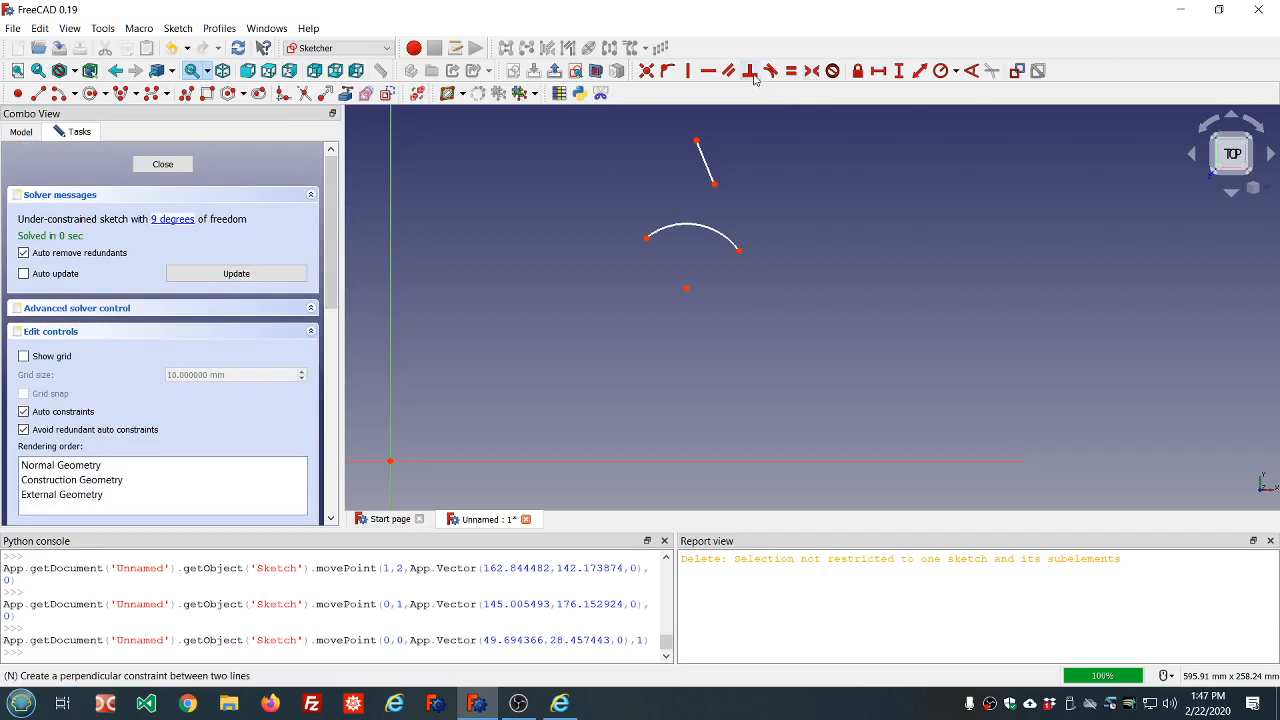
Apply a perpendicular constraint between the line's lower endpoint and the arc.
left_click(713, 185)
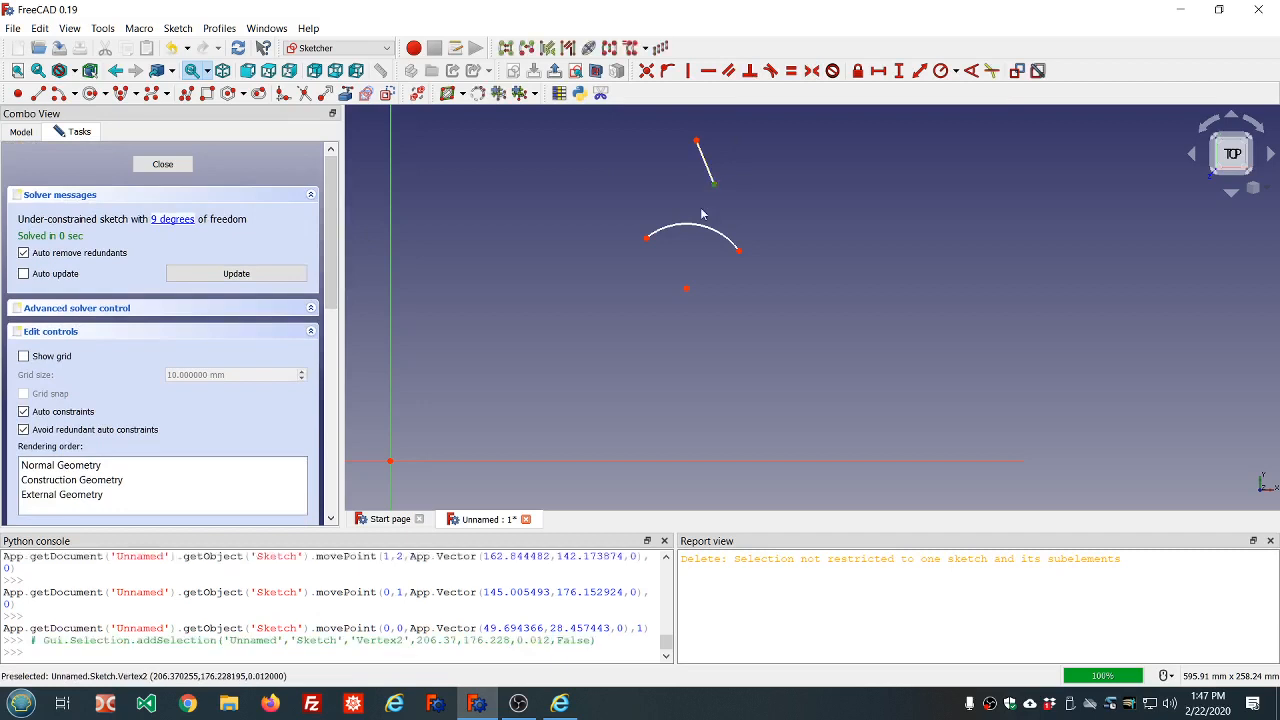
left_click(698, 222)
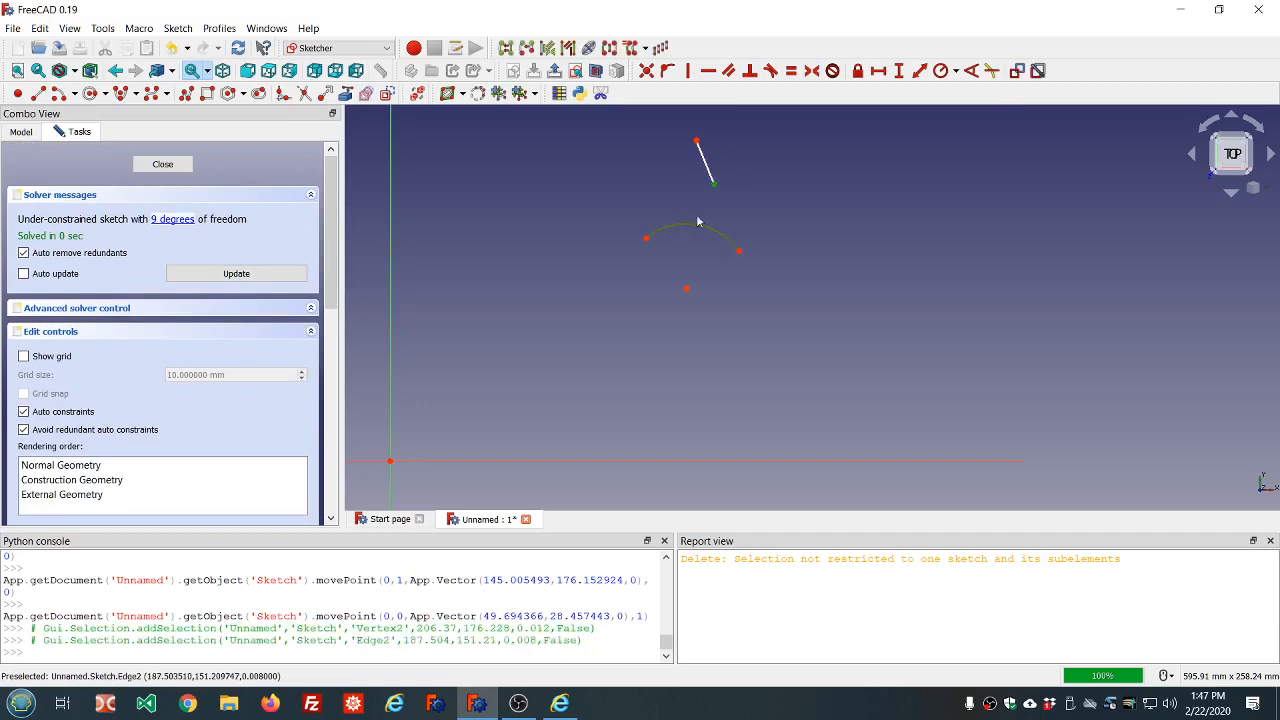
left_click(750, 71)
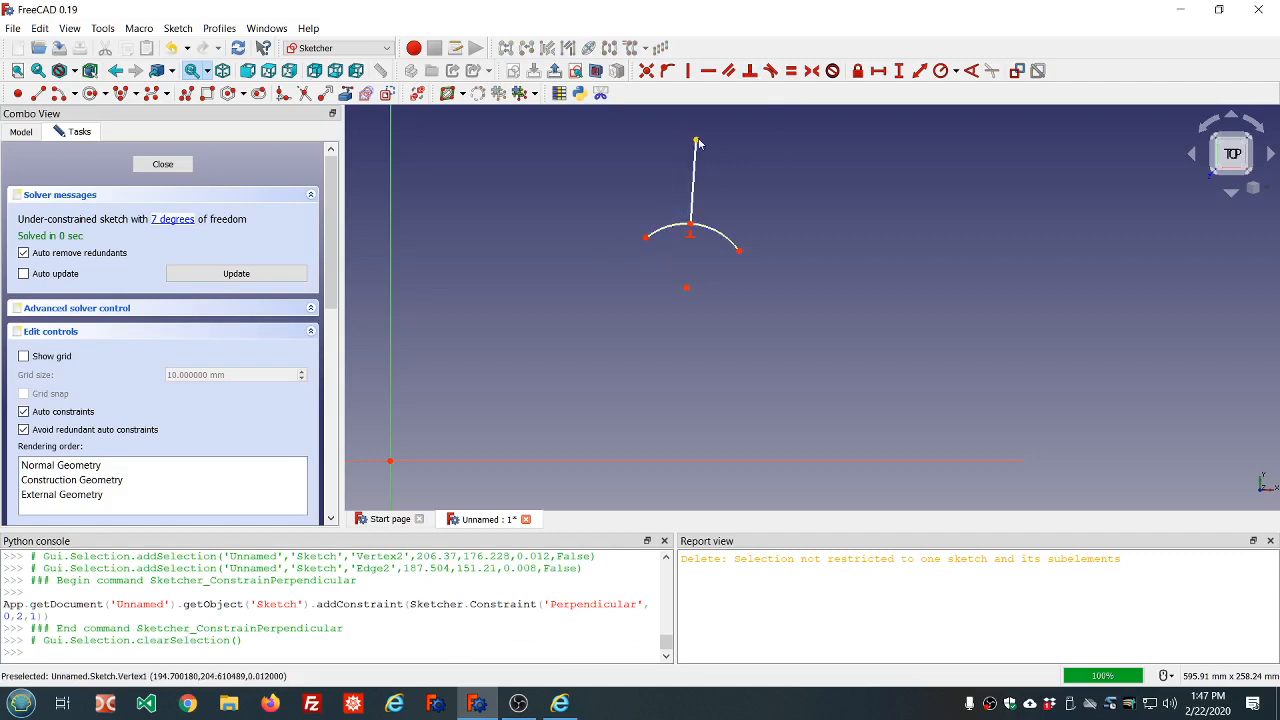
Reshape the perpendicular pair by moving the line's free endpoint and both arc endpoints, extending the arc down its right side.
left_click_drag(690, 143, 753, 196)
mouse_move(643, 238)
left_mouse_down()
mouse_move(586, 274)
mouse_move(594, 260)
mouse_move(642, 254)
left_mouse_up()
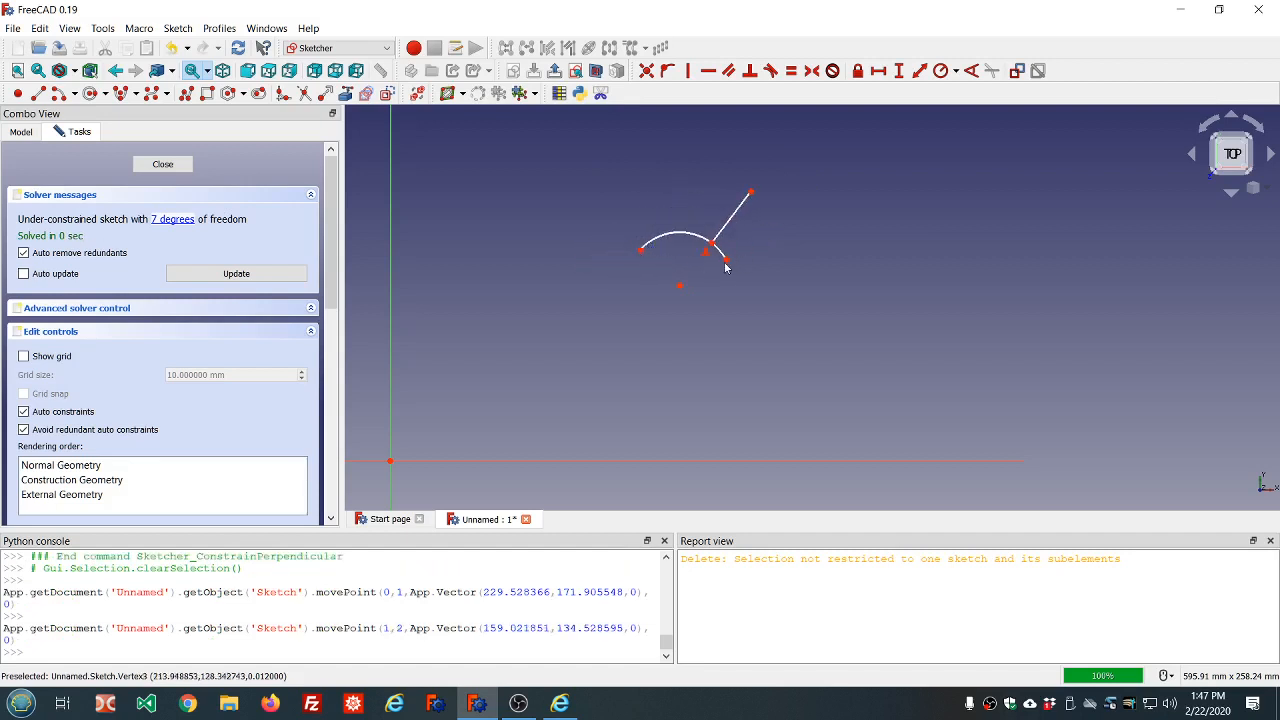
left_click_drag(728, 262, 697, 330)
left_click_drag(755, 198, 720, 180)
Delete the perpendicular constraint and move the line up and away from the arc.
left_click(695, 254)
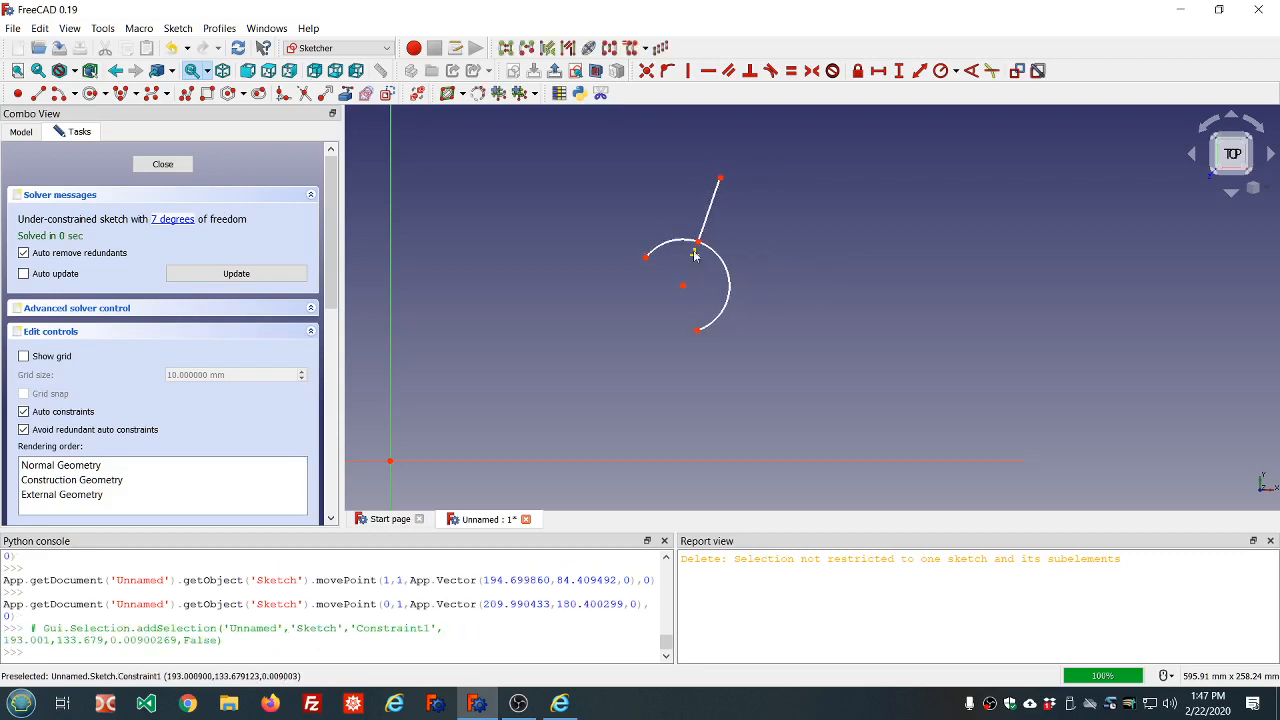
key("Delete")
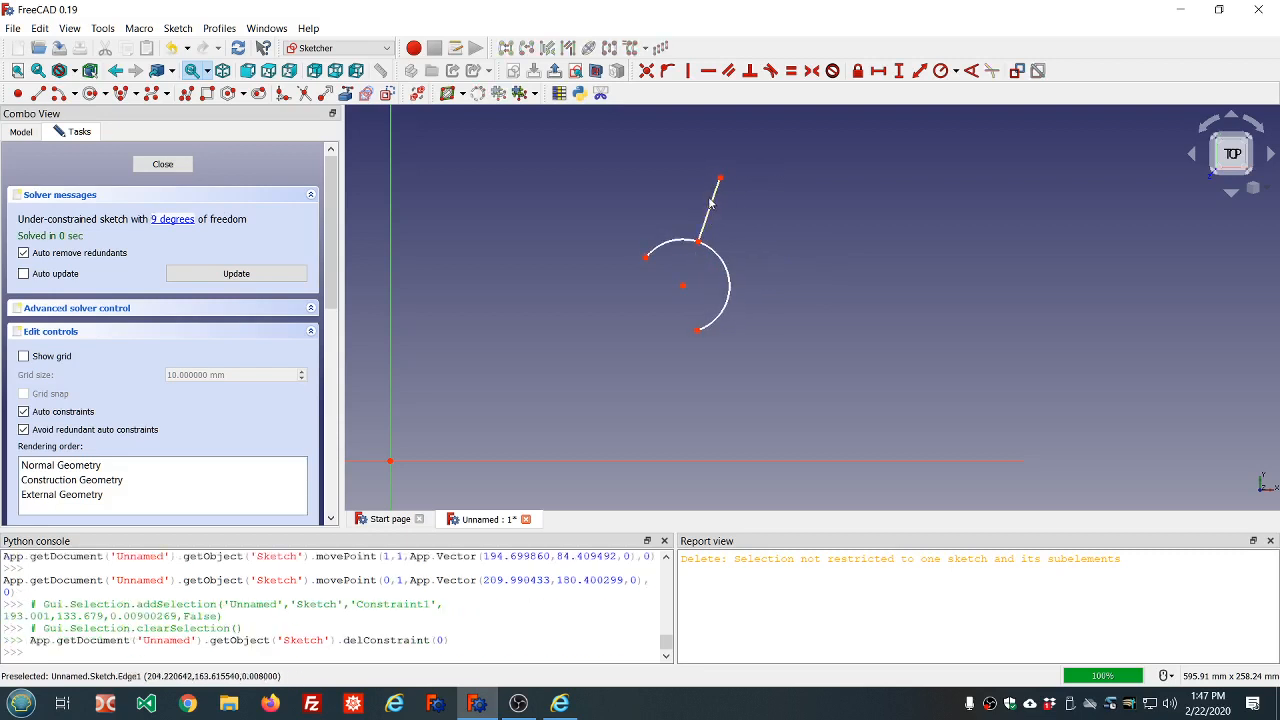
left_click_drag(712, 205, 738, 180)
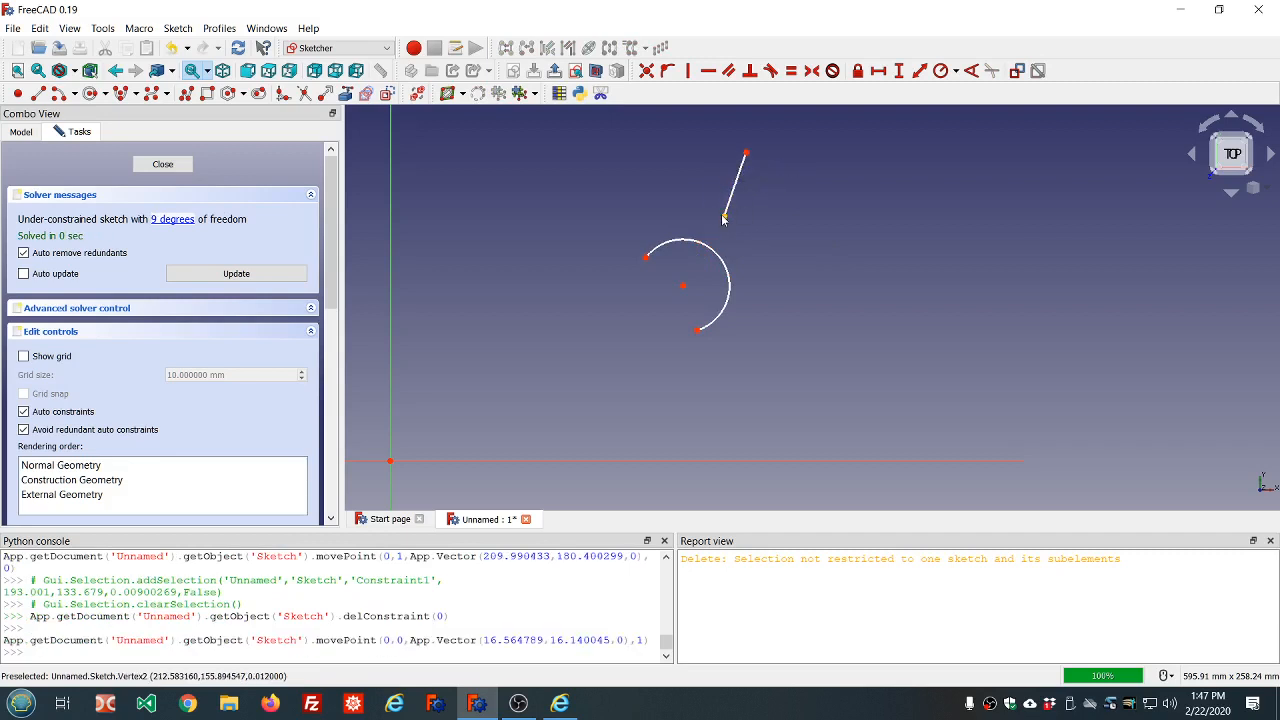
Constrain the line's lower endpoint onto the arc with a point-on-object constraint.
left_click(724, 217)
left_click(712, 258)
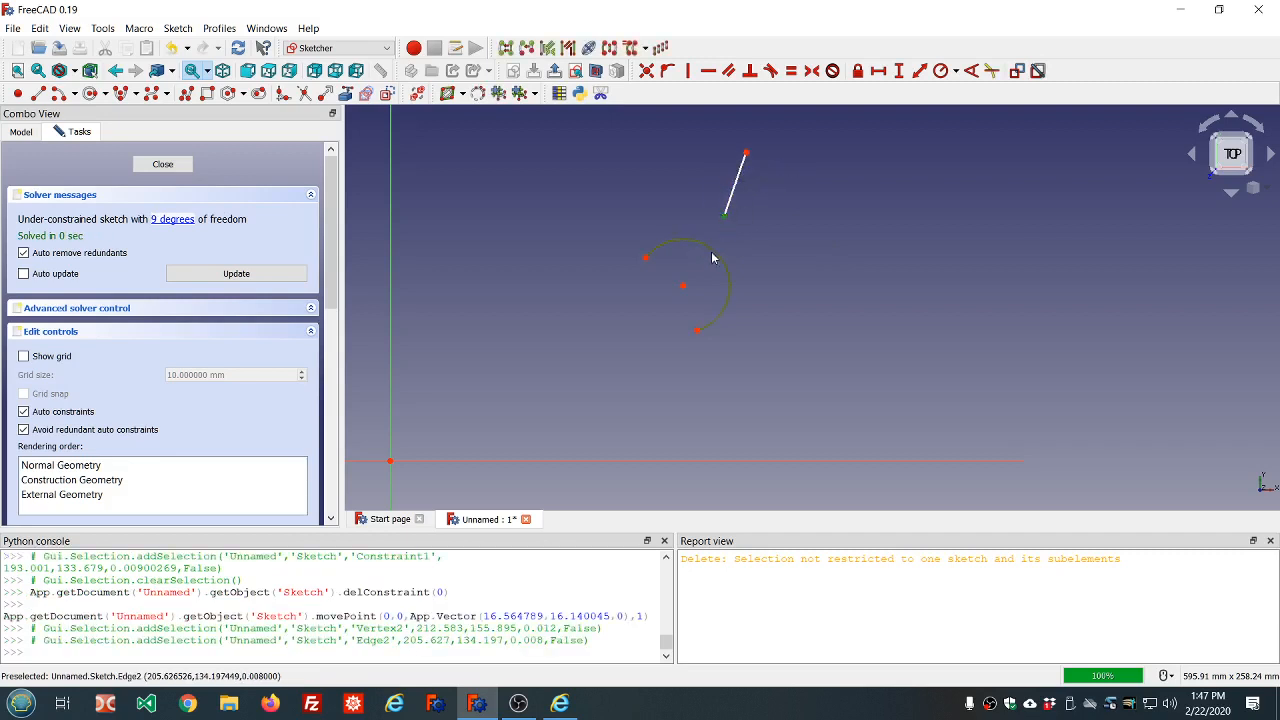
left_click(669, 71)
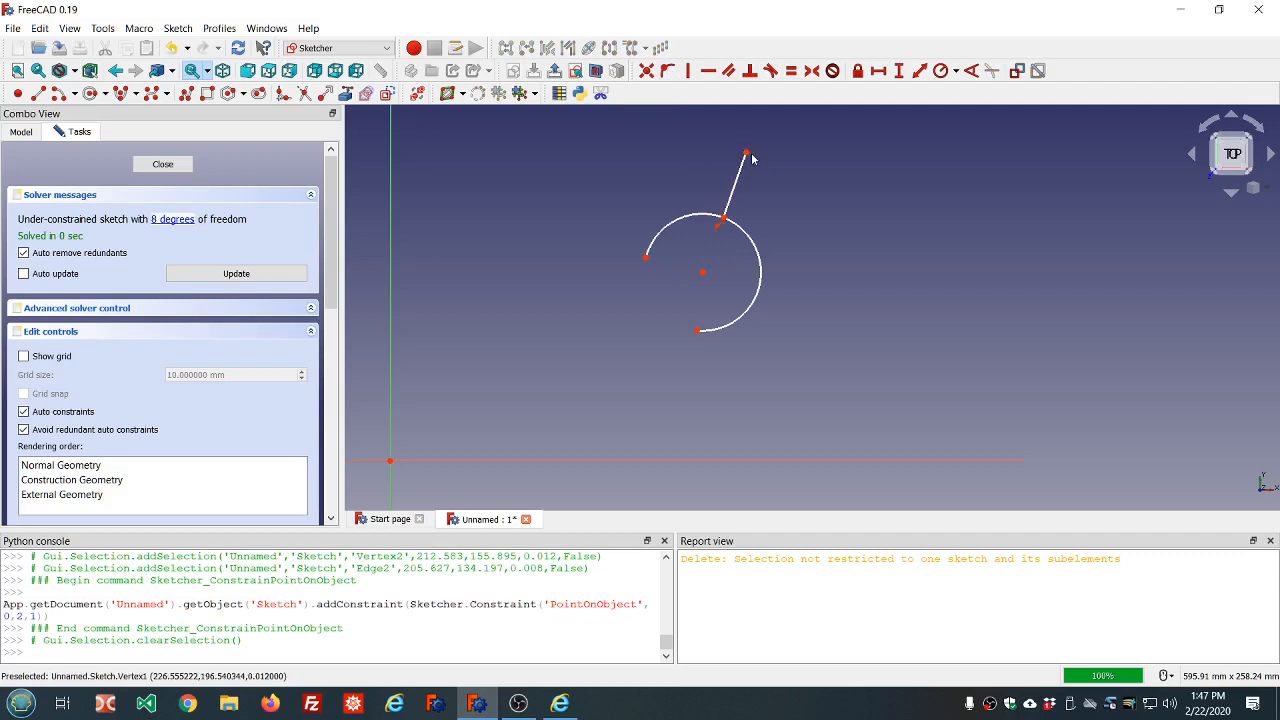
Slide the line's constrained endpoint back and forth along the arc and swing its free endpoint over to the arc's left side.
left_click_drag(758, 176, 795, 241)
left_click_drag(789, 178, 760, 176)
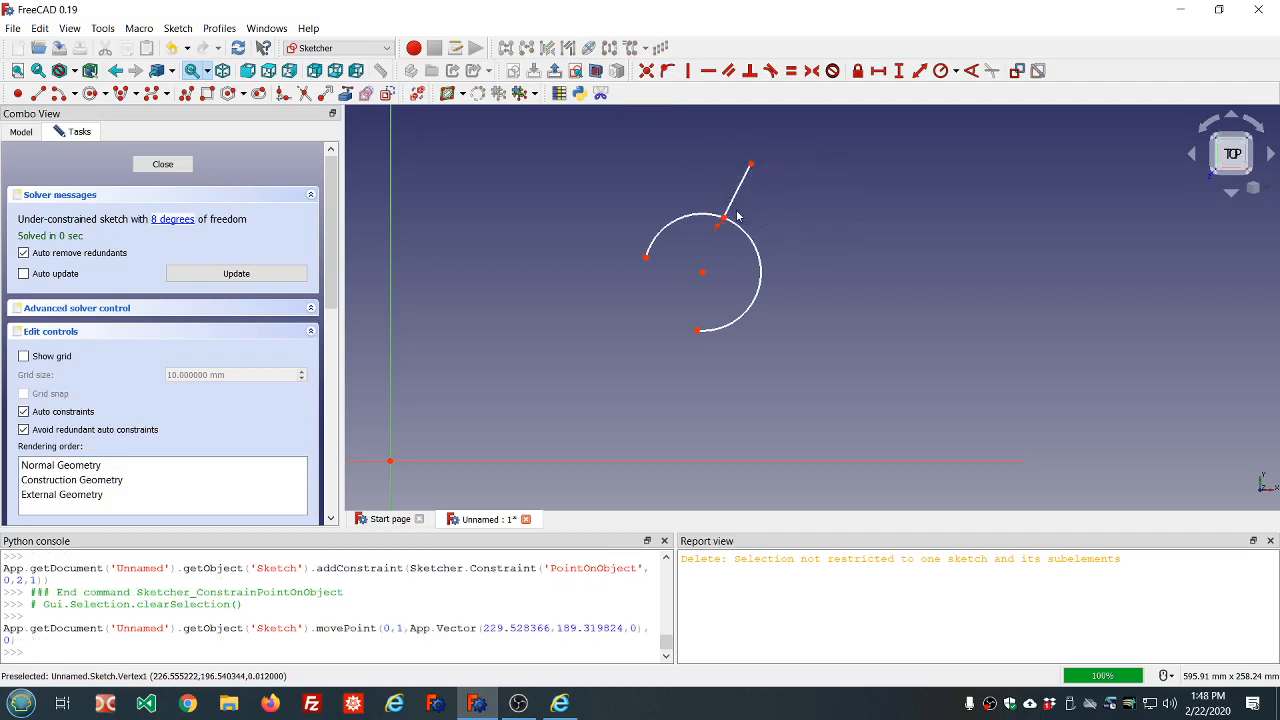
mouse_move(727, 222)
left_mouse_down()
mouse_move(772, 258)
mouse_move(700, 212)
mouse_move(765, 238)
mouse_move(690, 232)
mouse_move(757, 252)
mouse_move(688, 226)
mouse_move(751, 266)
mouse_move(666, 233)
mouse_move(751, 246)
mouse_move(745, 236)
left_mouse_up()
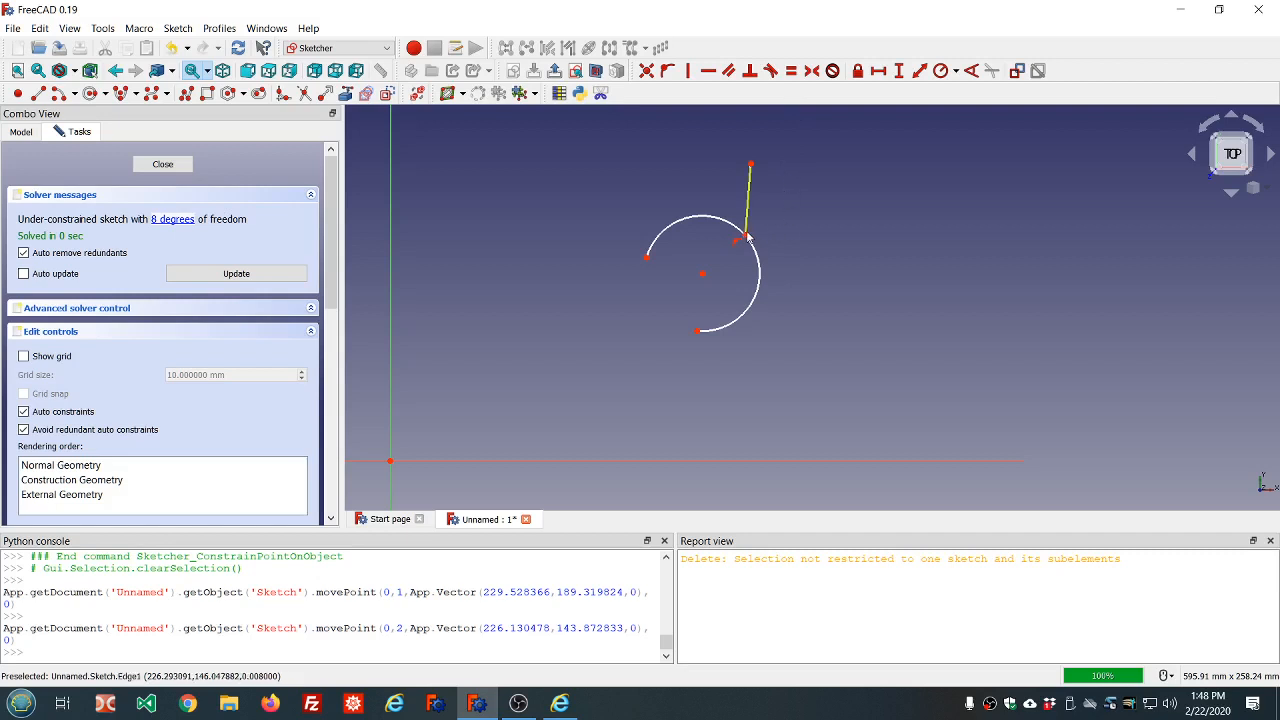
left_click_drag(746, 243, 708, 213)
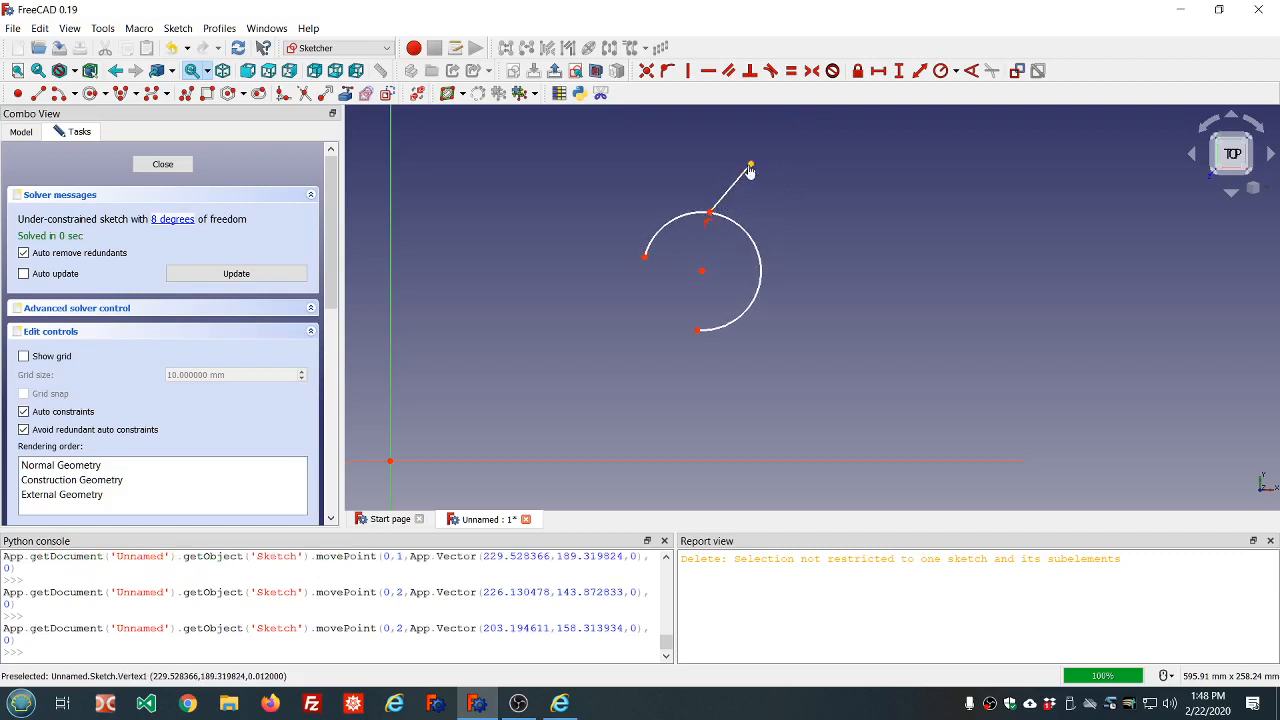
left_click_drag(750, 170, 597, 207)
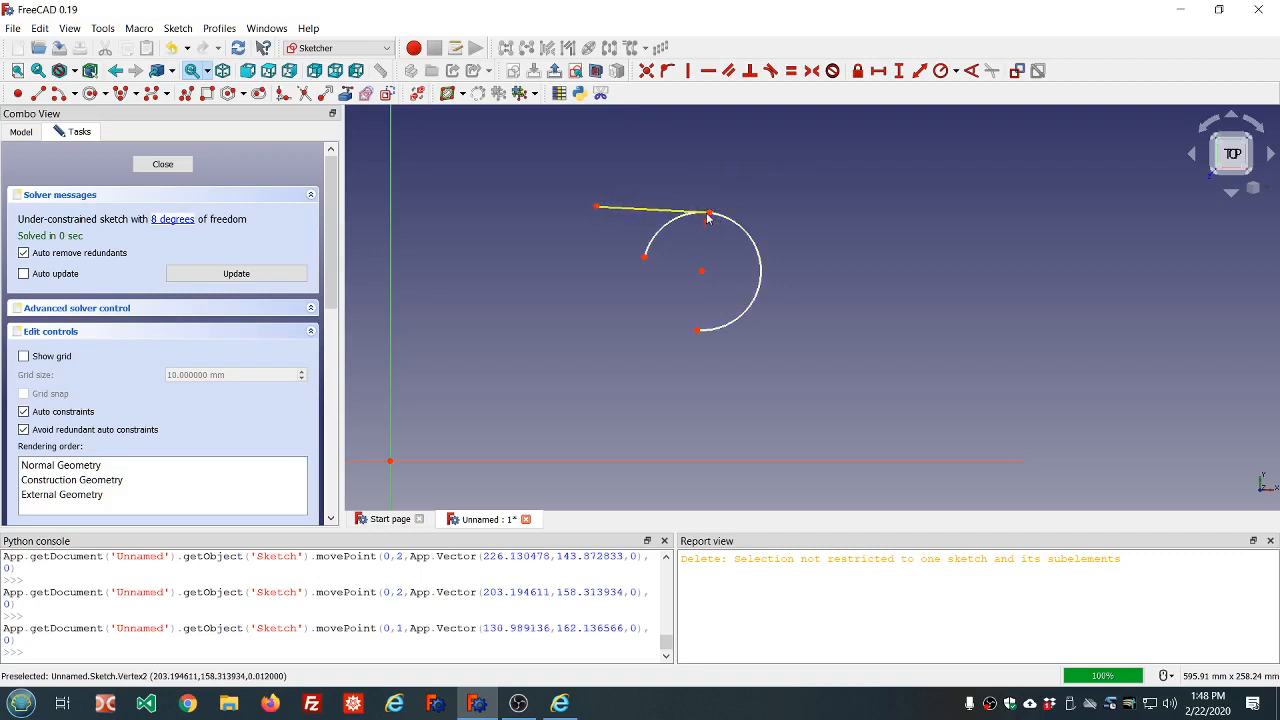
Move the constrained endpoint past the arc's left end onto its extended circle, and place the line's free endpoint farther left.
left_click_drag(712, 217, 621, 289)
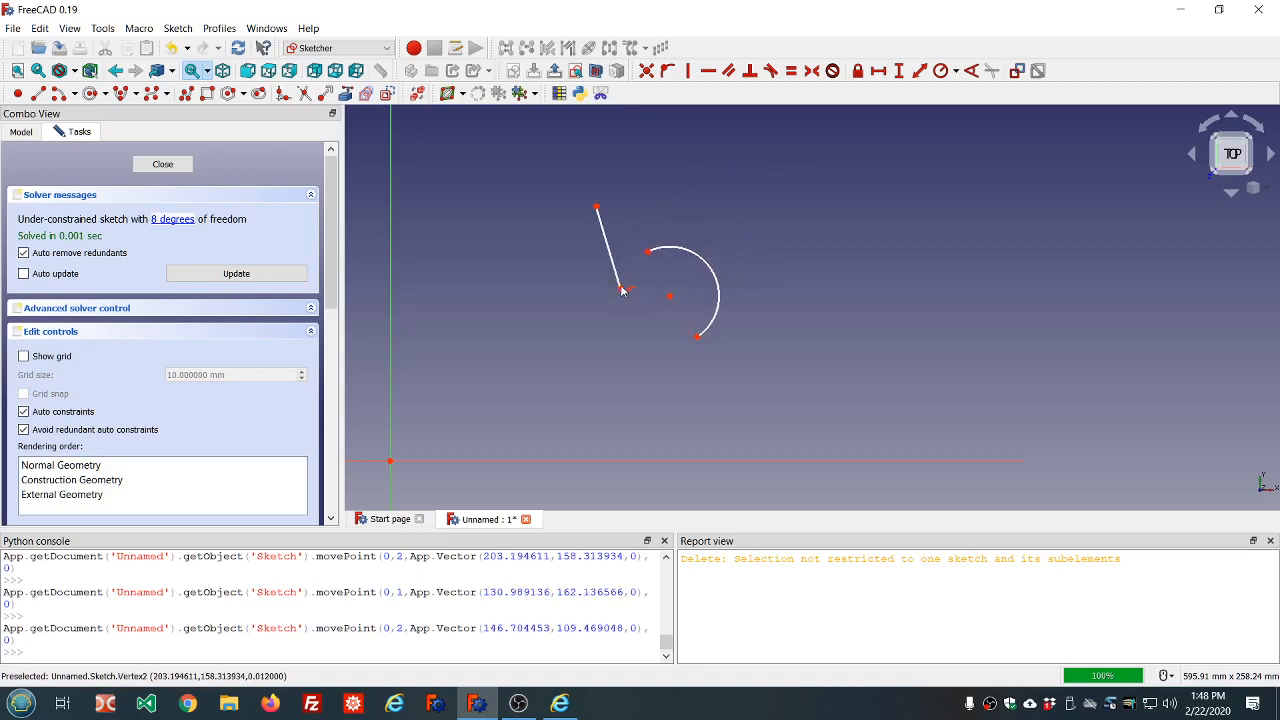
left_click_drag(597, 209, 495, 293)
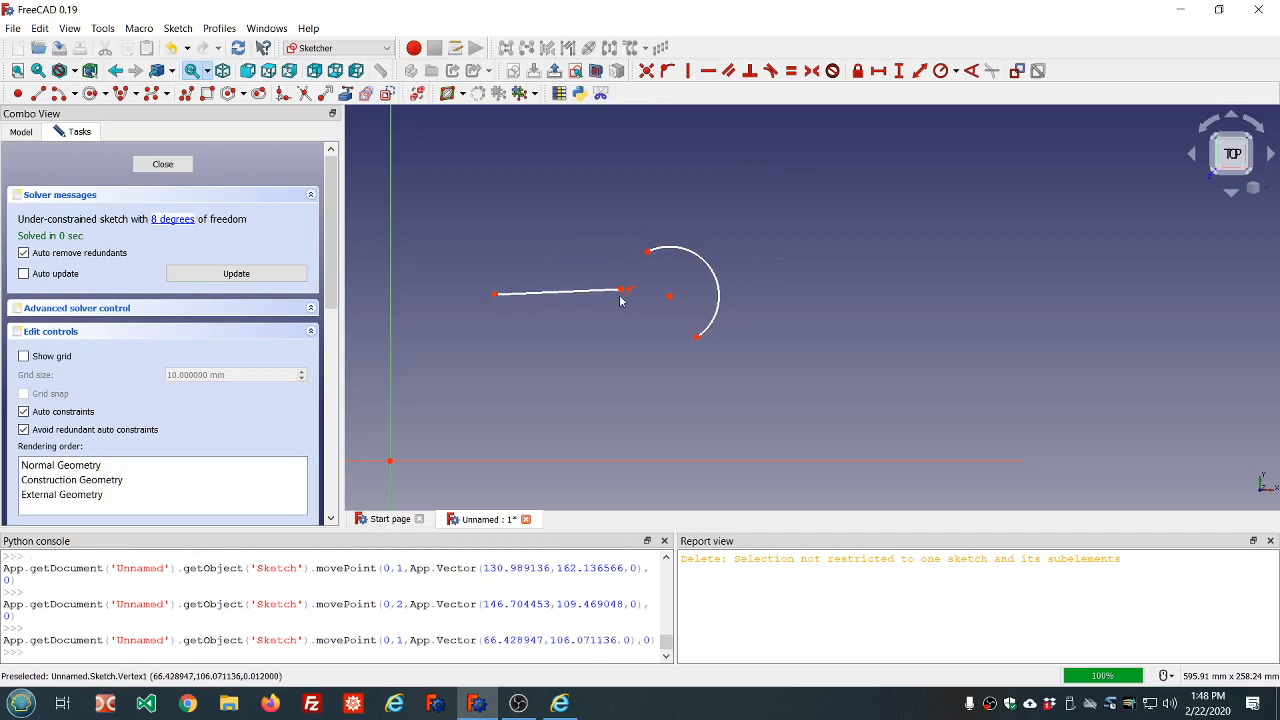
left_click_drag(621, 292, 617, 254)
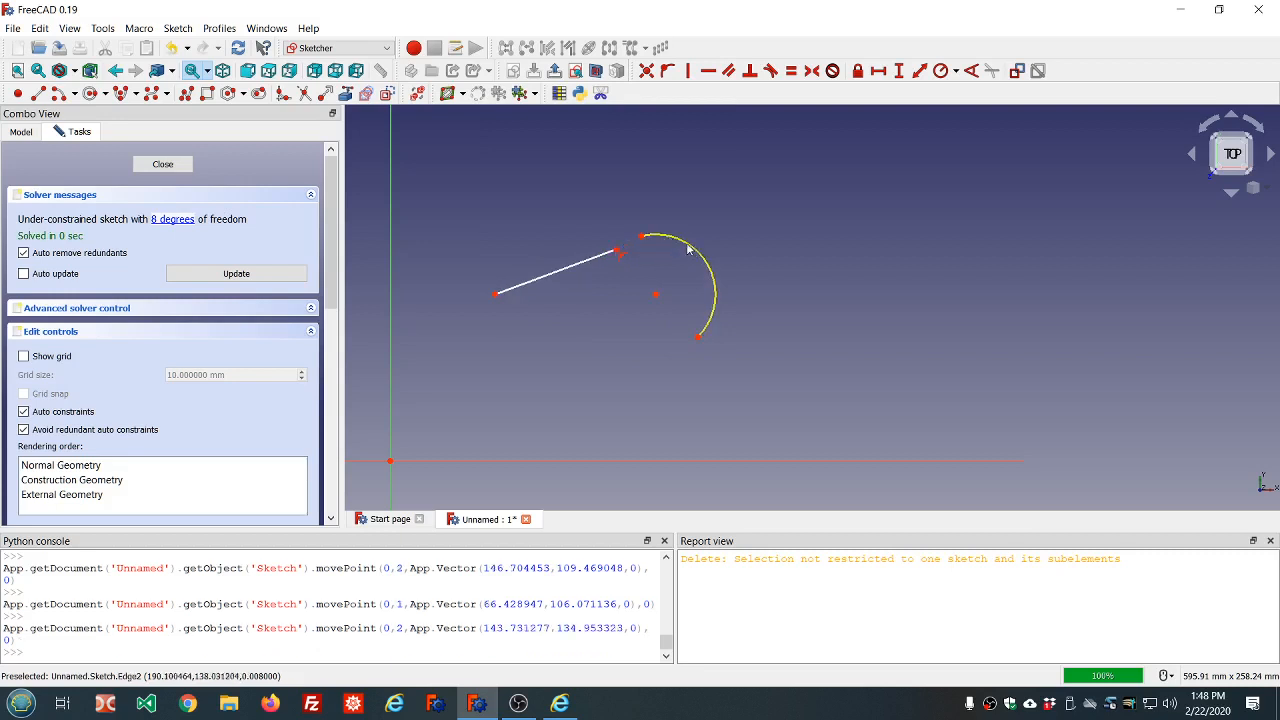
mouse_move(616, 250)
left_mouse_down()
mouse_move(609, 323)
mouse_move(607, 286)
mouse_move(614, 337)
mouse_move(620, 305)
mouse_move(648, 361)
mouse_move(610, 316)
mouse_move(599, 233)
left_mouse_up()
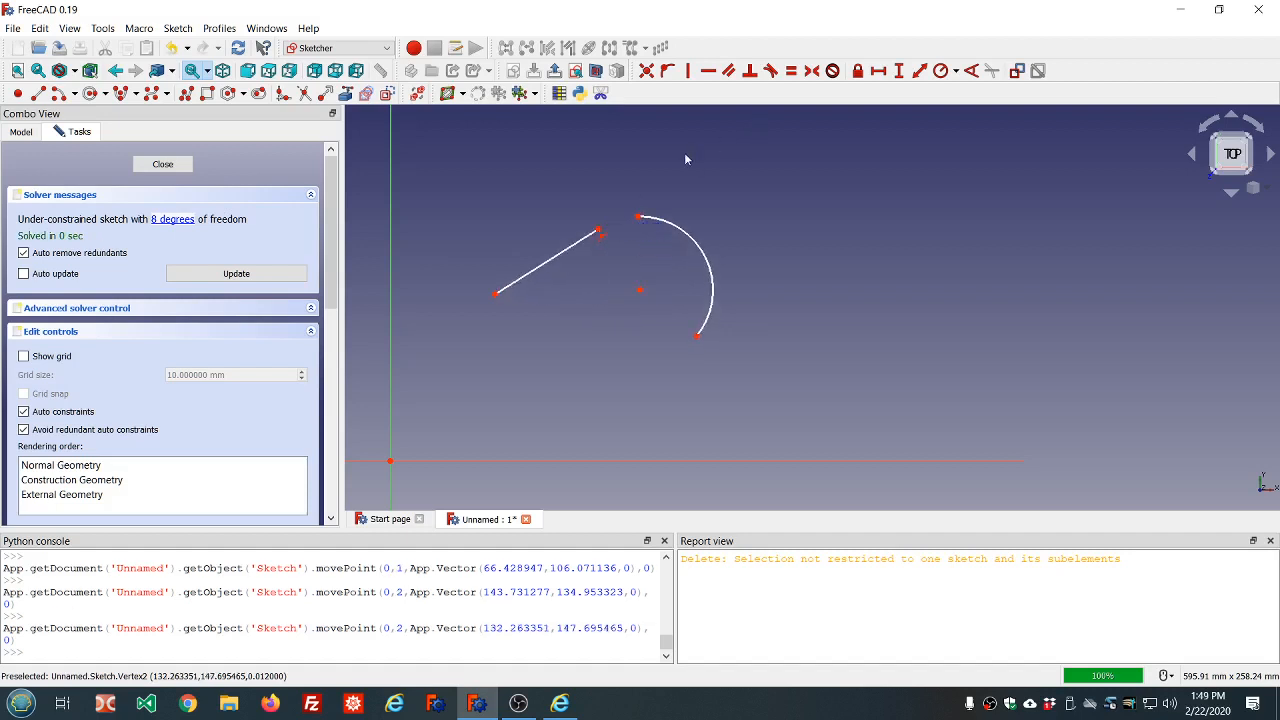
Draw a line from about (56, 124) to (116, 163), just above and roughly parallel to the existing line.
left_click(688, 240)
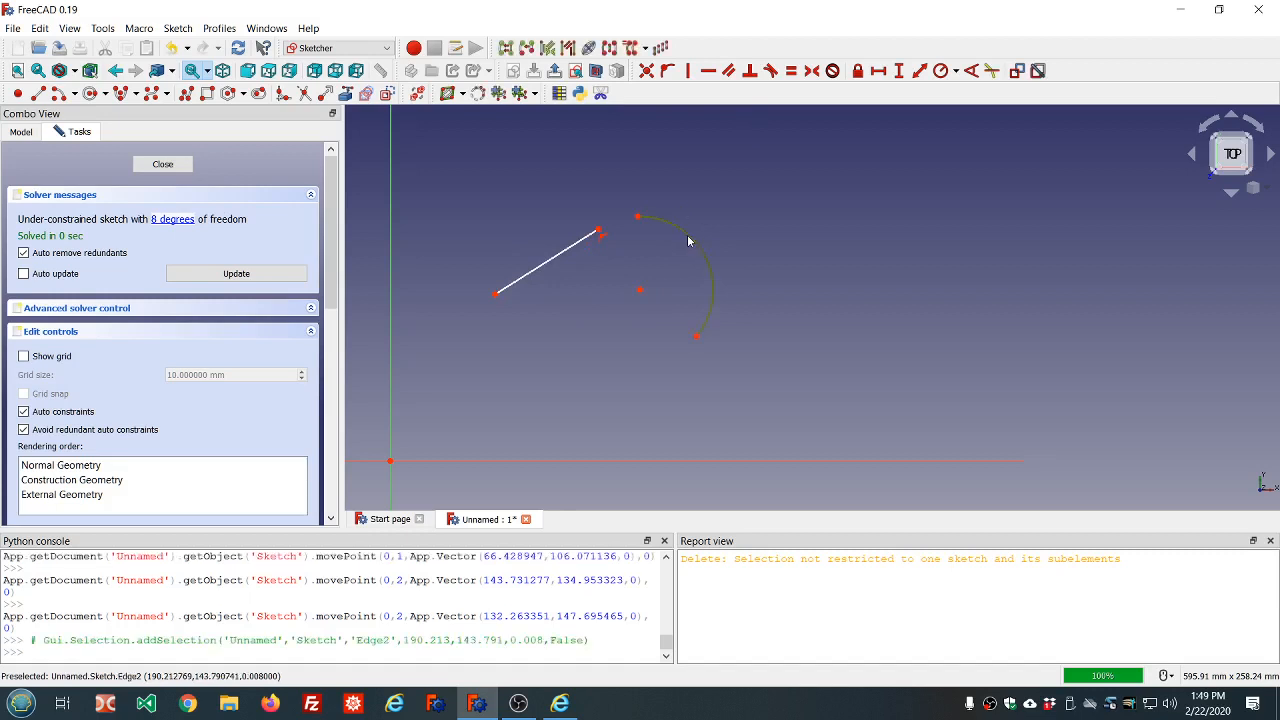
left_click(584, 285)
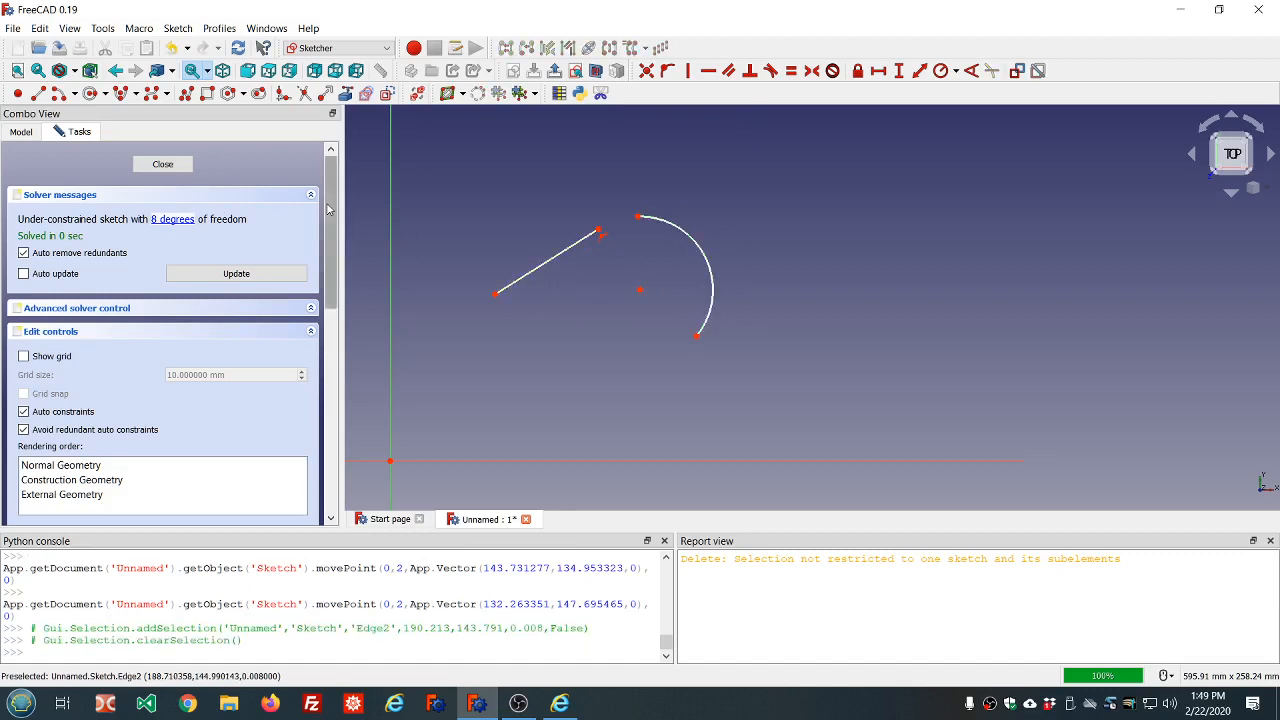
left_click(38, 93)
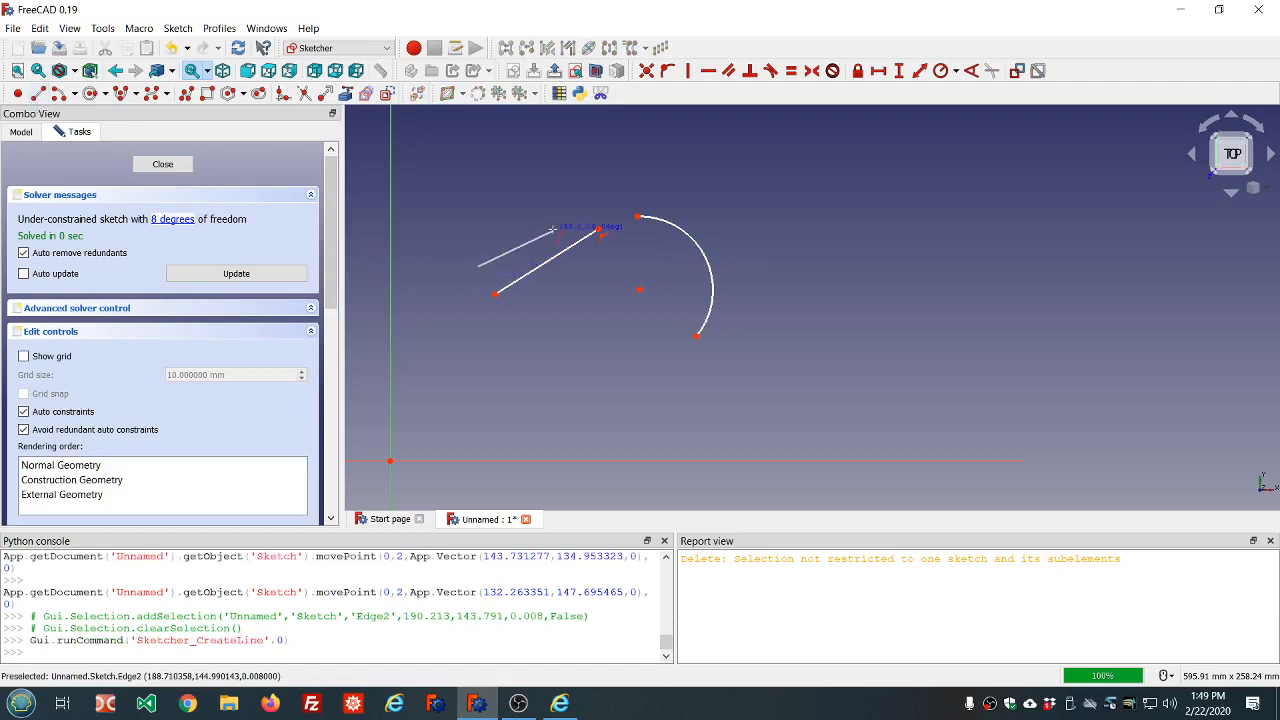
left_click(573, 207)
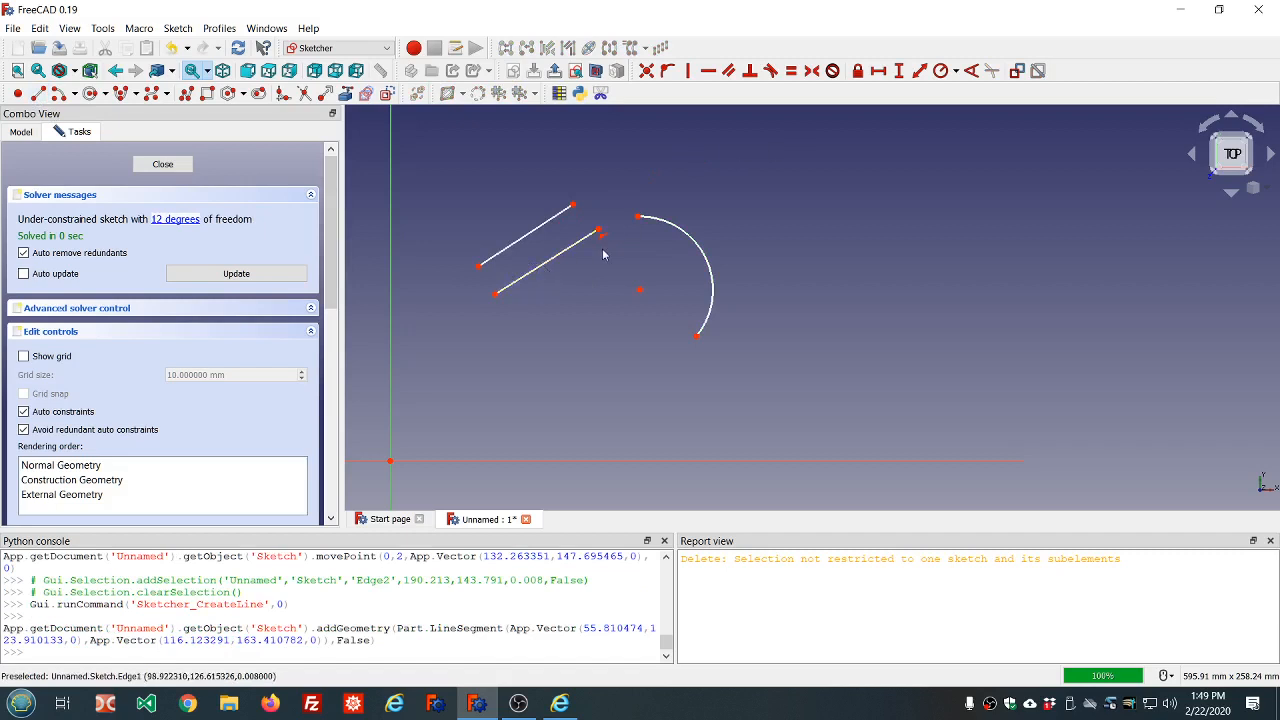
Add a parallel constraint between the two lines.
left_click(557, 259)
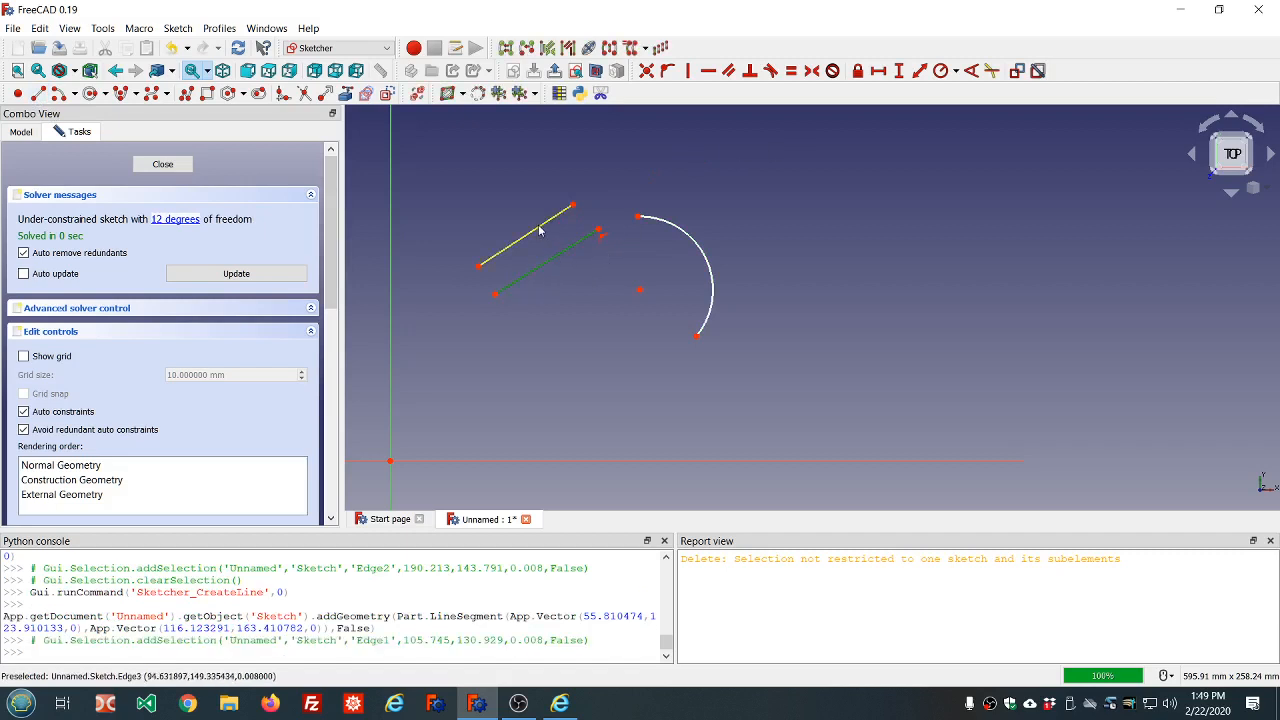
left_click(540, 228)
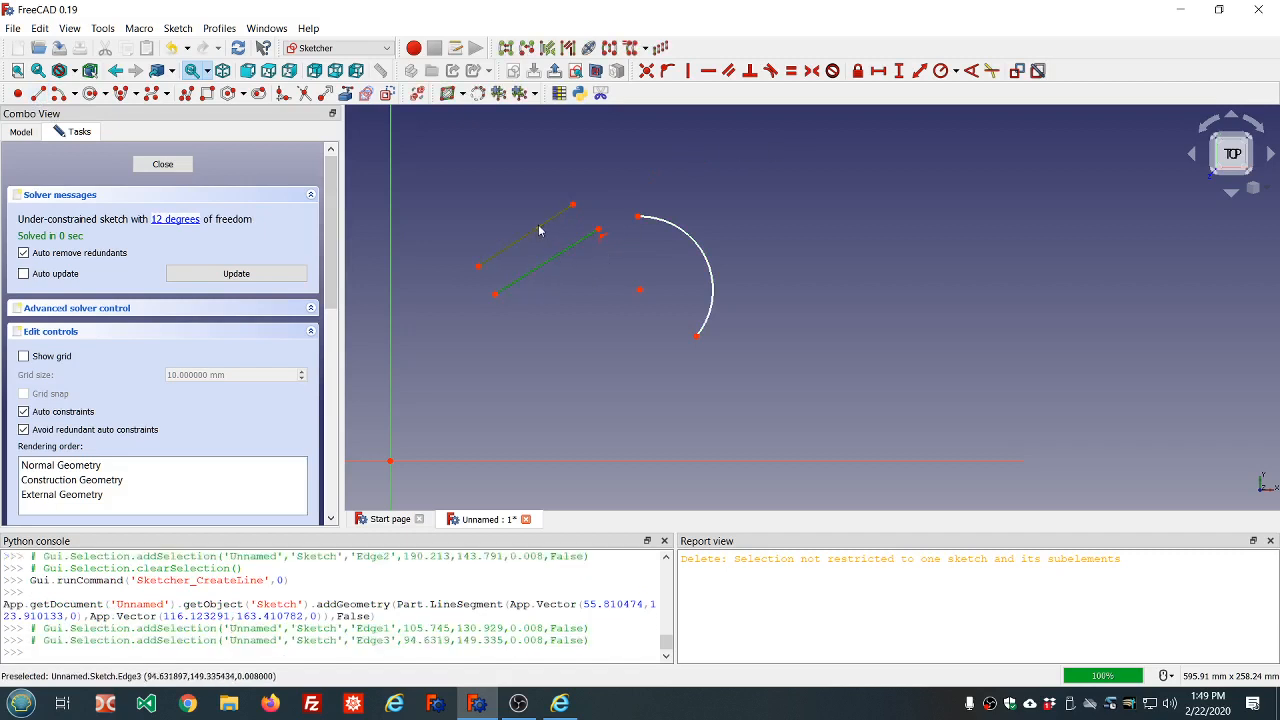
left_click(730, 71)
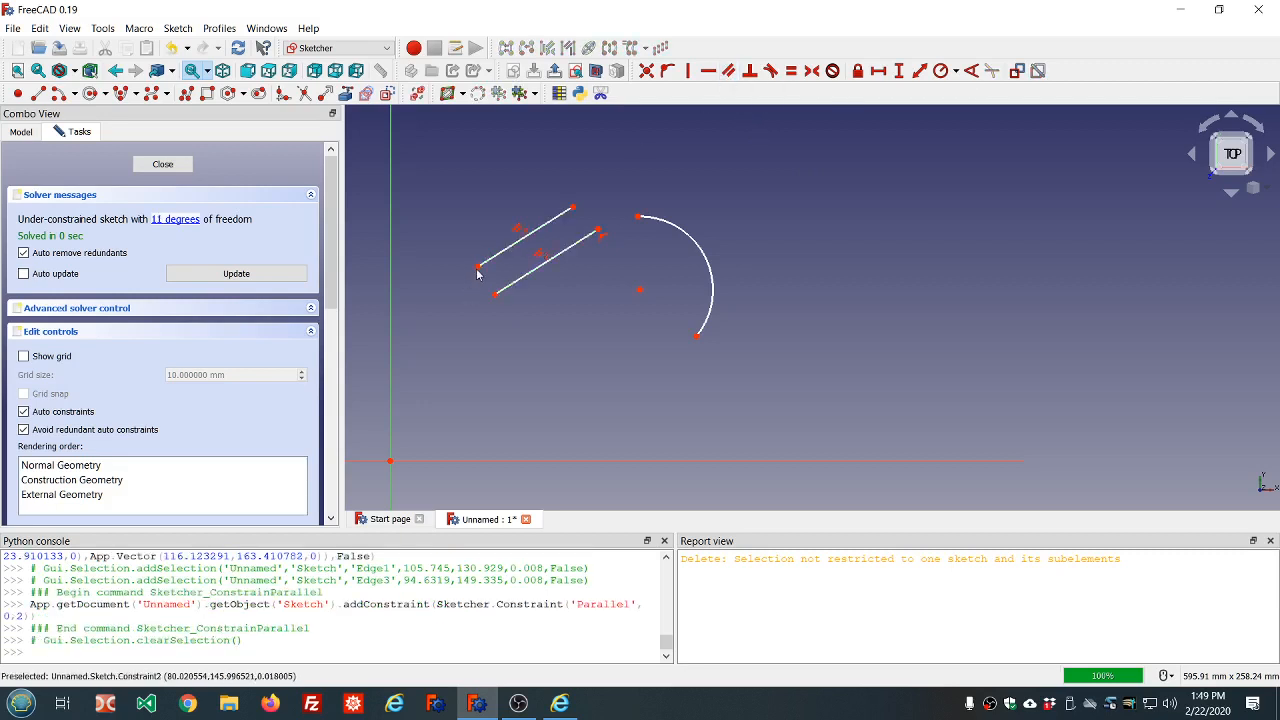
Move the upper line's left endpoint to about (46, 181) and the lower line's endpoints to about (40, 90) and (136, 101).
left_click_drag(477, 273, 464, 178)
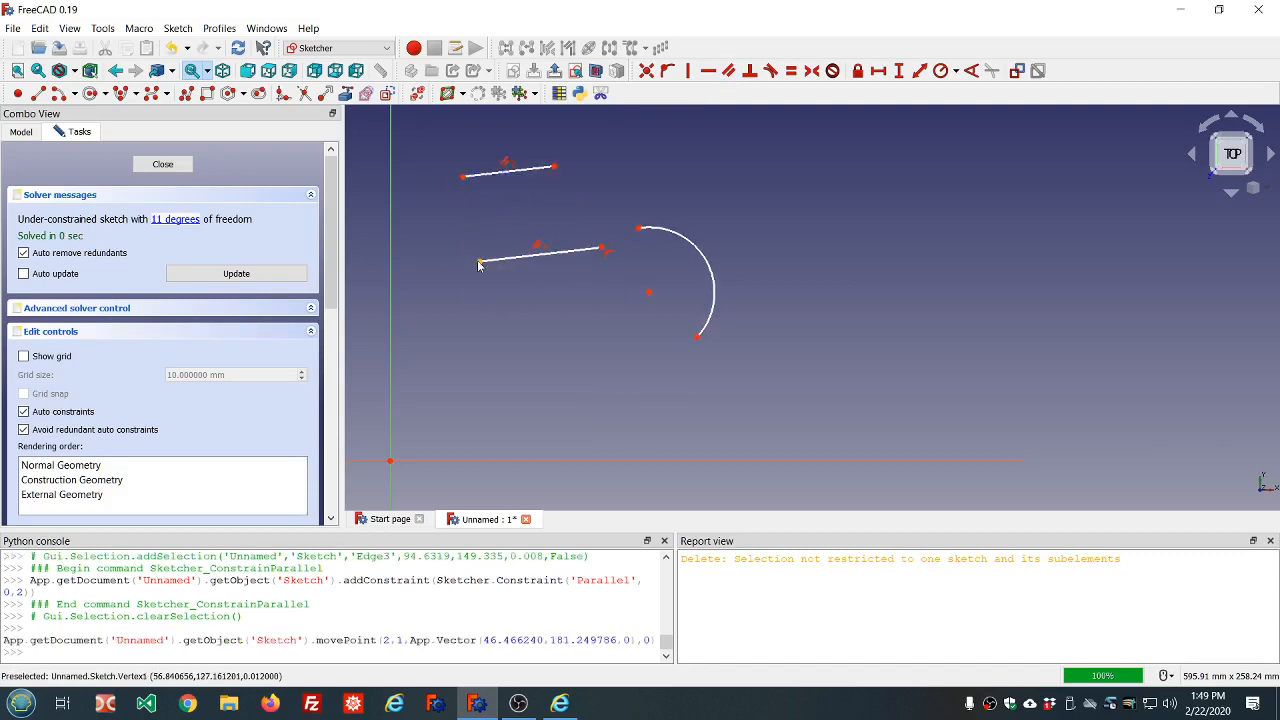
left_click_drag(479, 261, 456, 321)
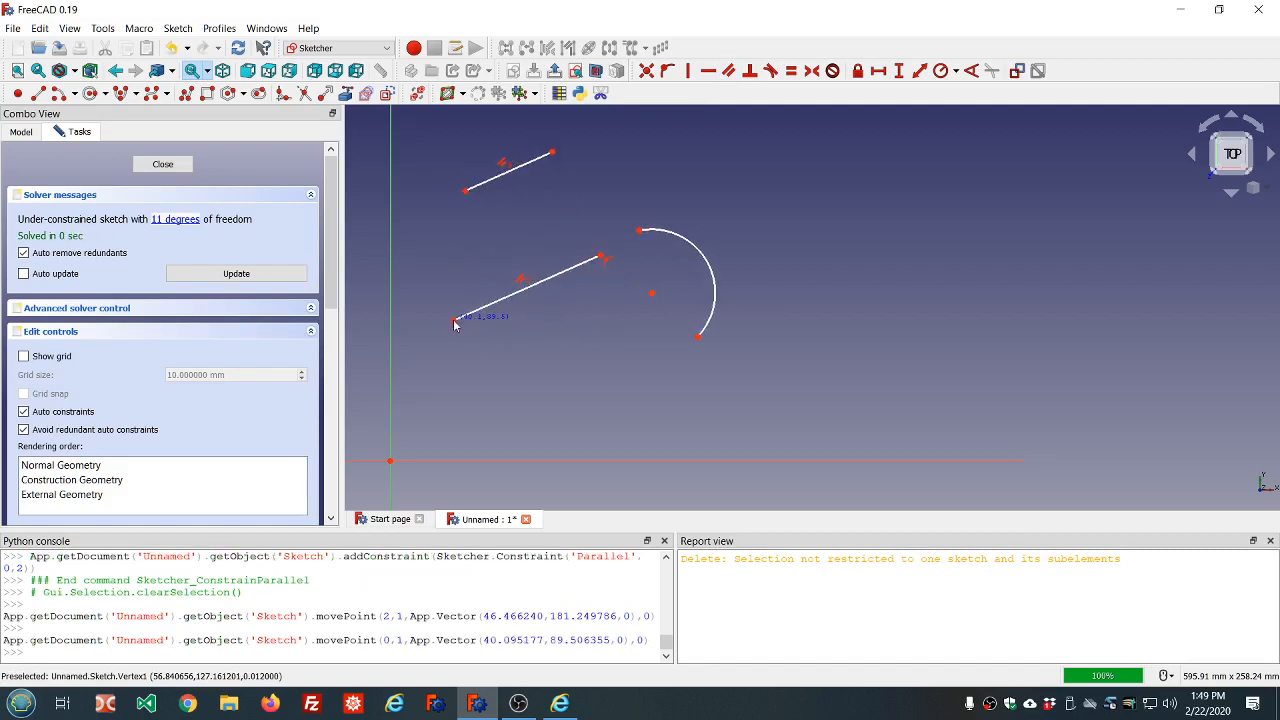
left_click_drag(603, 263, 604, 308)
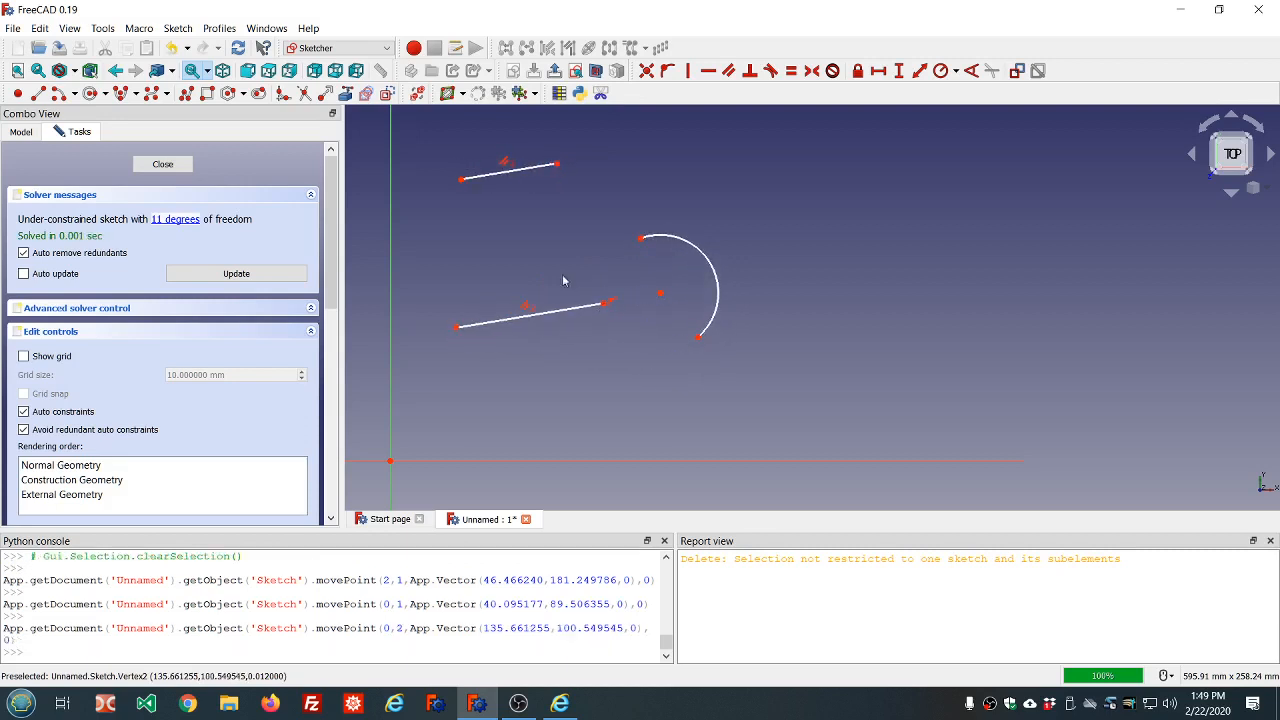
Constrain the two lines to equal length and shorten them by moving the lower line's left endpoint to about (106, 96).
left_click(493, 181)
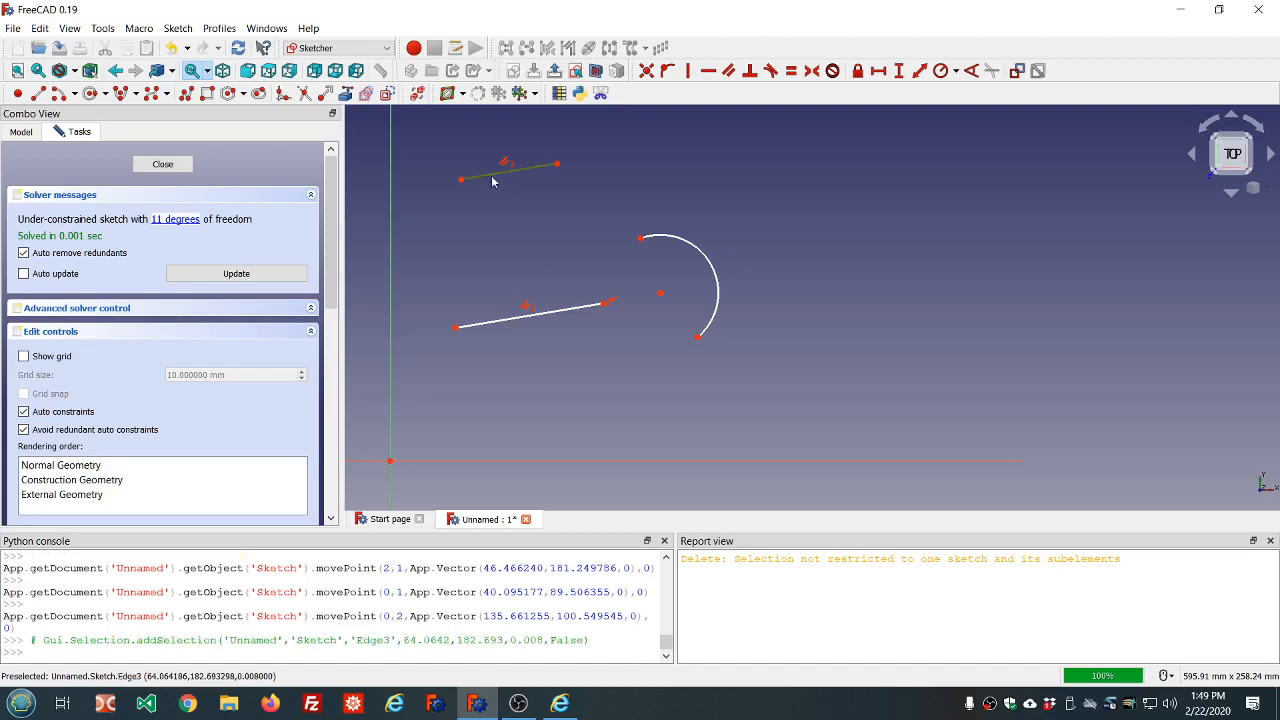
left_click(505, 324)
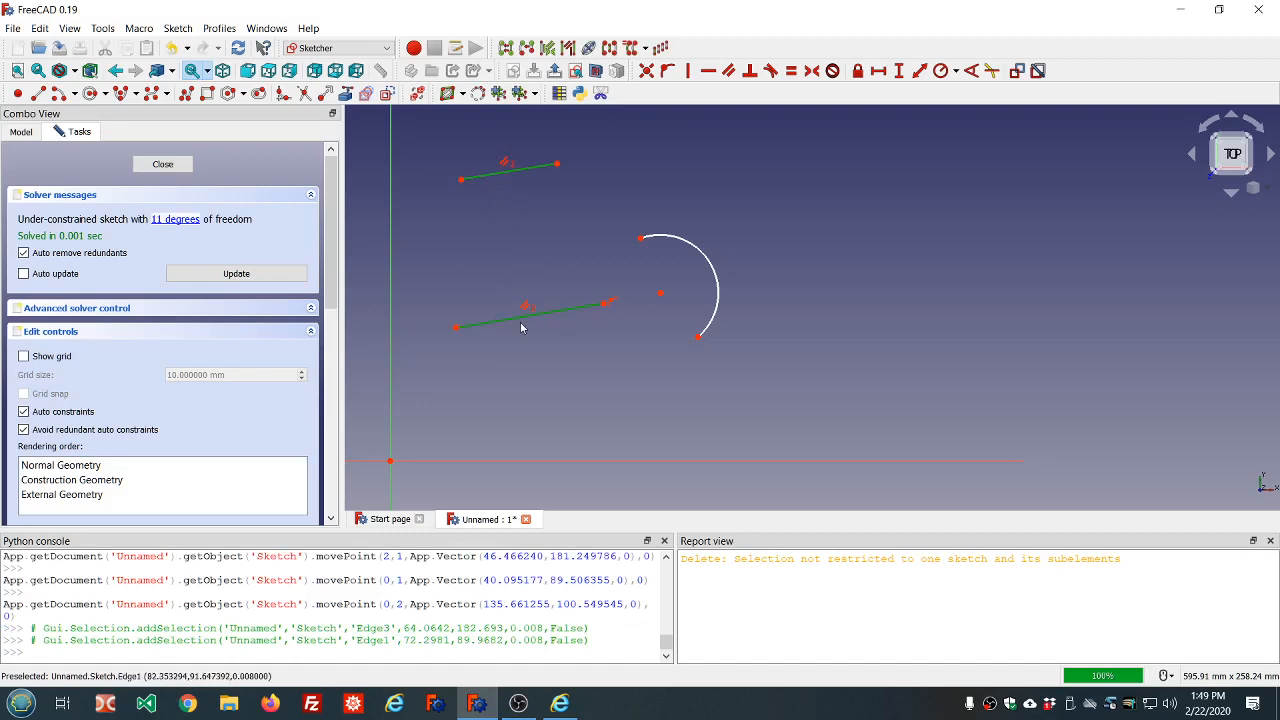
left_click(790, 72)
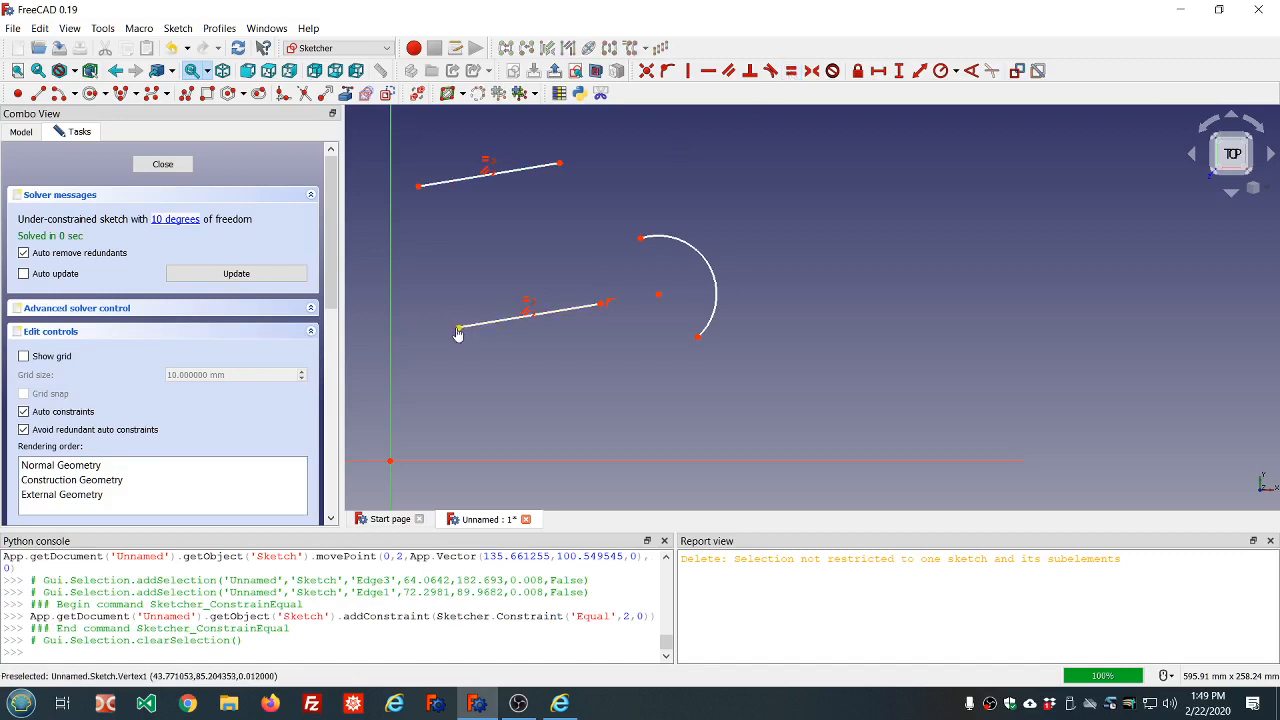
left_click_drag(459, 327, 556, 310)
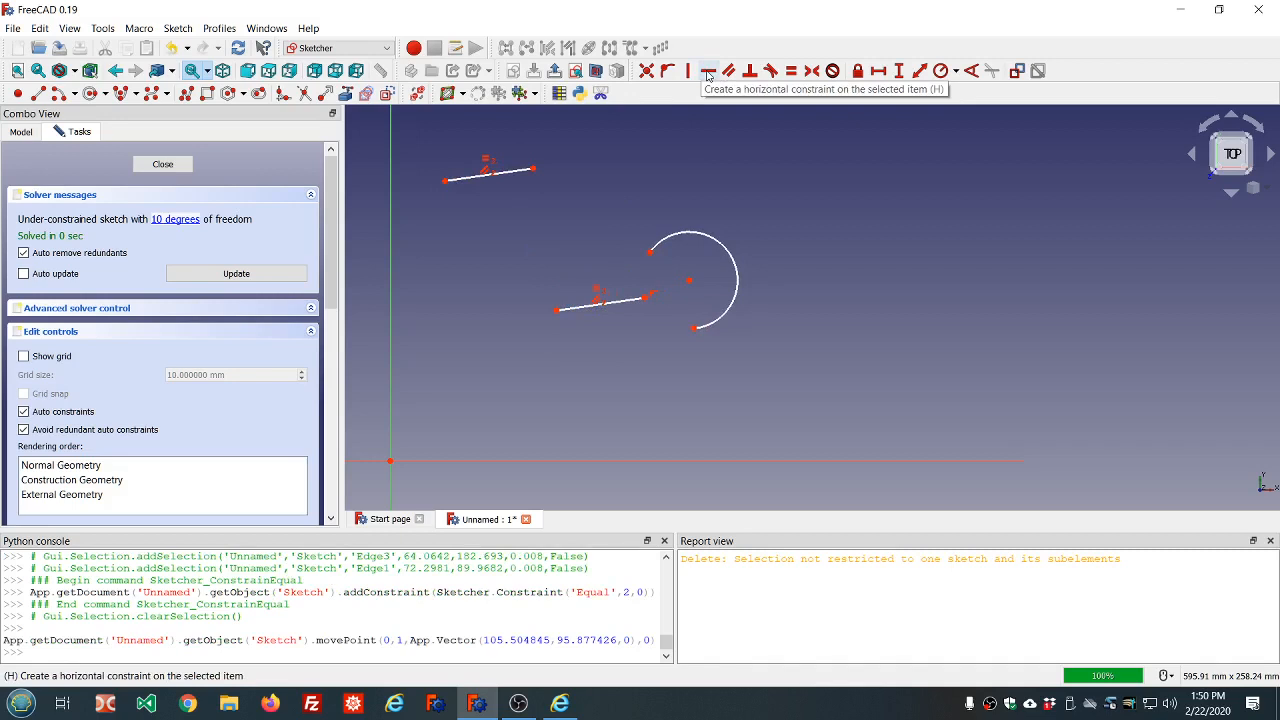
Make the upper line horizontal and move the left endpoints of the upper and lower lines to about (81, 174) and (76, 122).
left_click(466, 179)
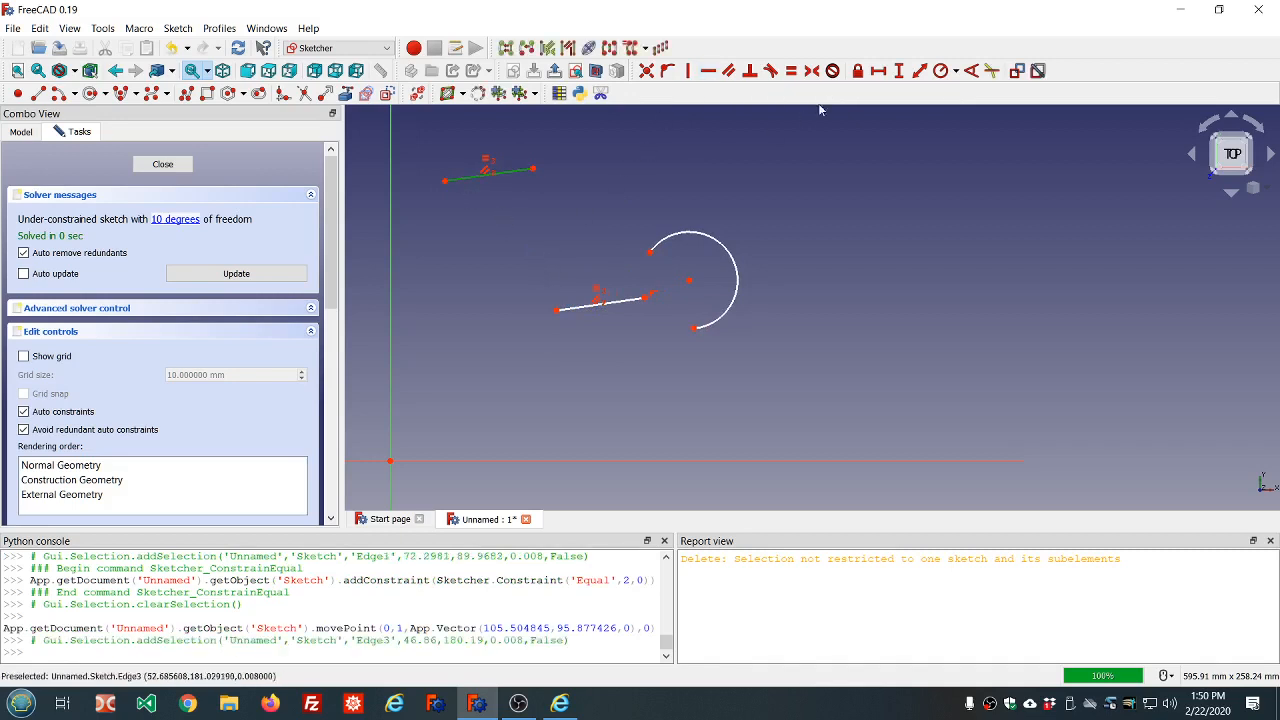
left_click(707, 72)
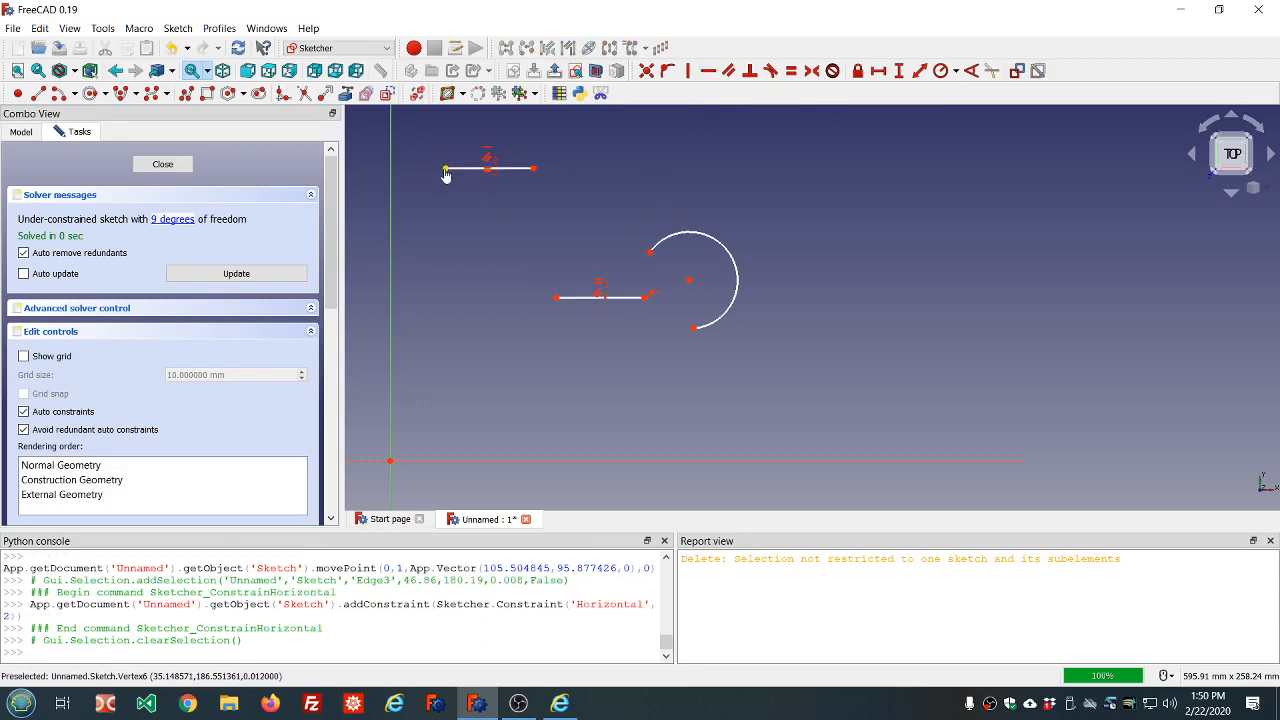
left_click_drag(446, 175, 470, 268)
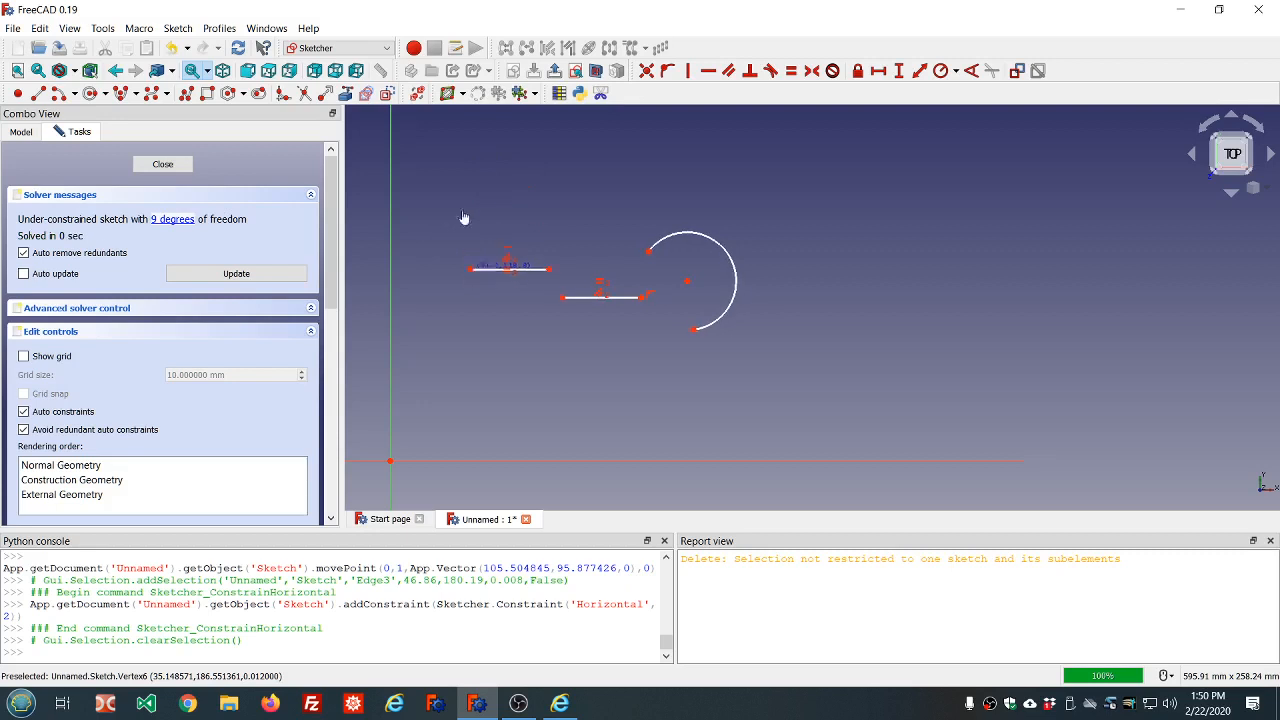
left_click_drag(463, 217, 520, 190)
left_click_drag(576, 303, 514, 271)
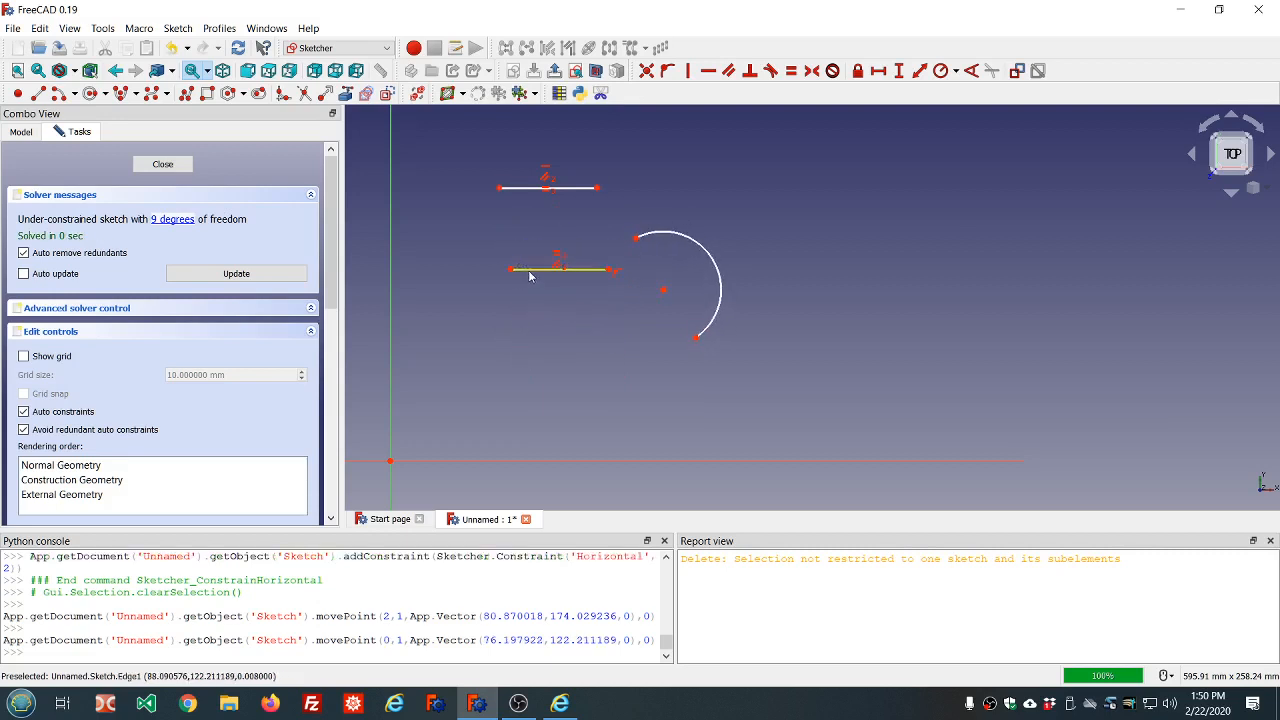
Try to add a horizontal constraint to the lower line as well, and clear the report view.
left_click(530, 271)
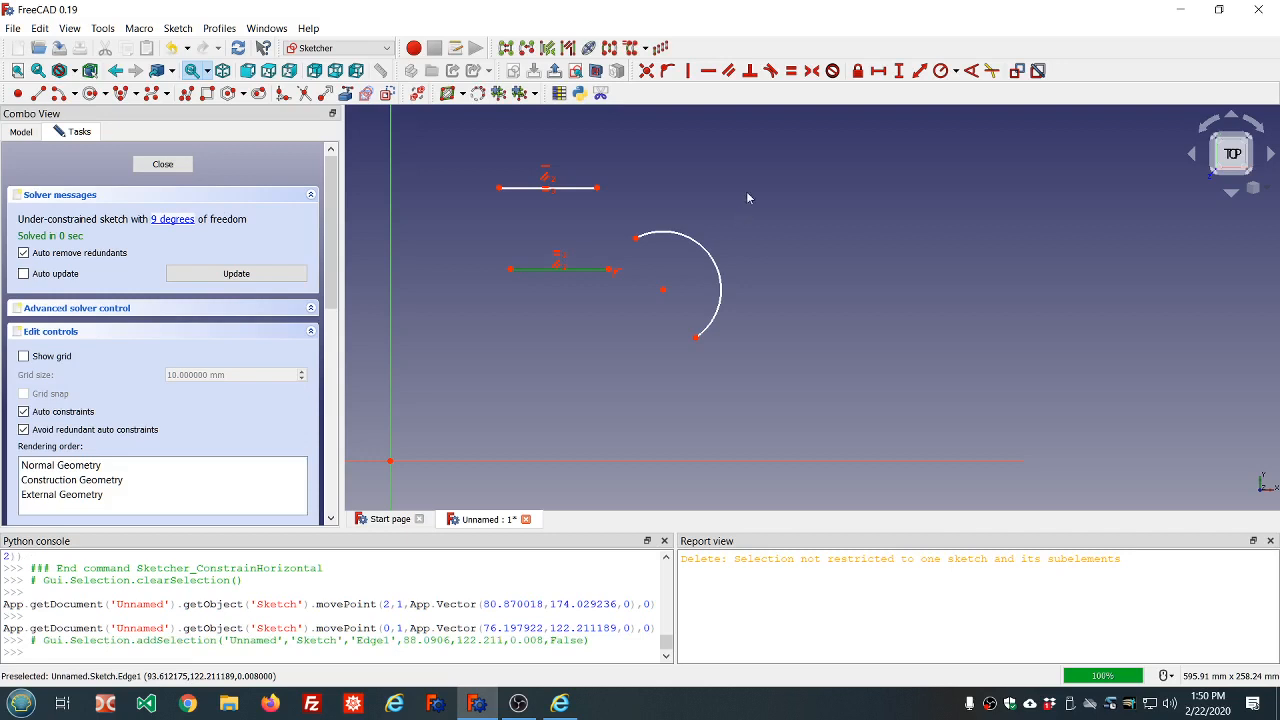
left_click(714, 74)
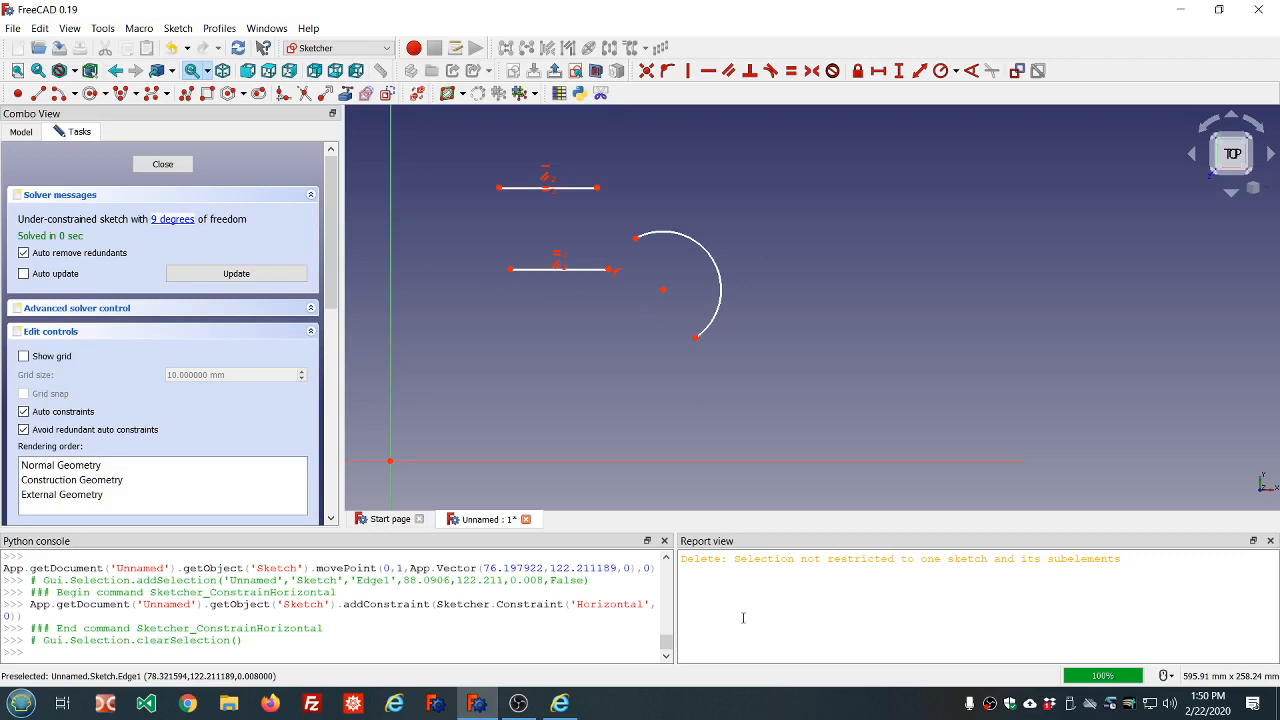
right_click(762, 594)
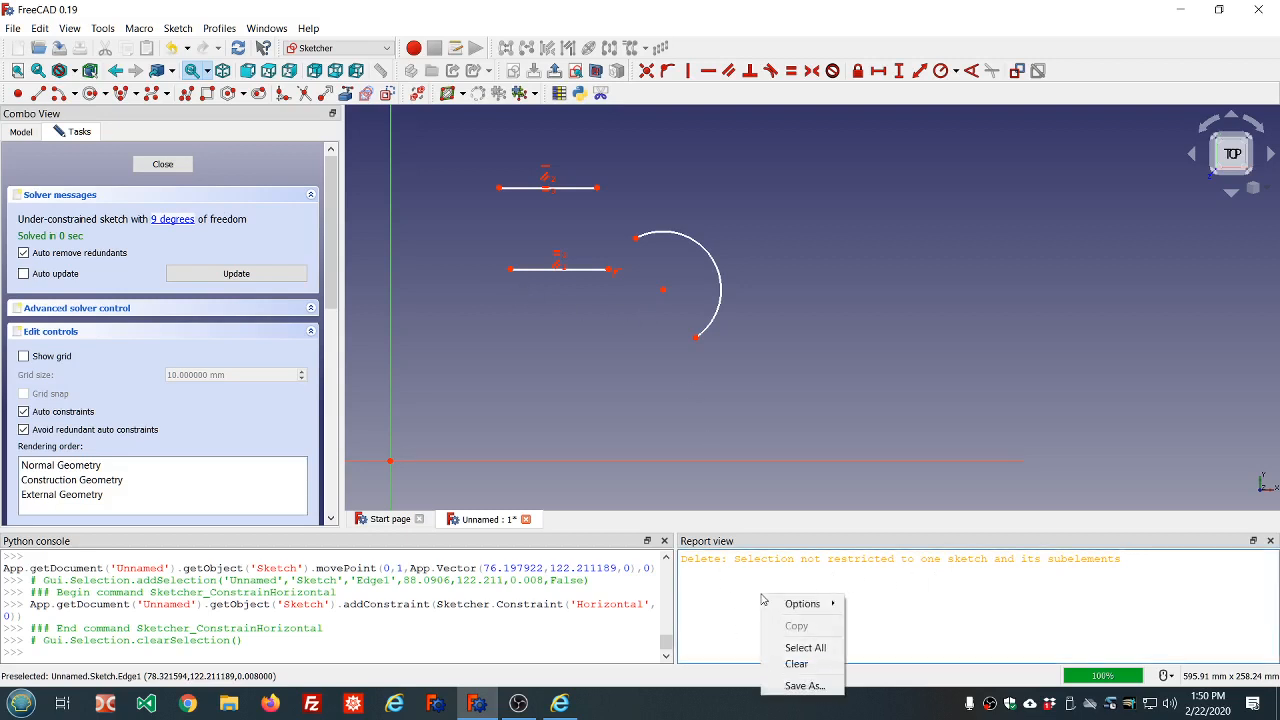
left_click(797, 664)
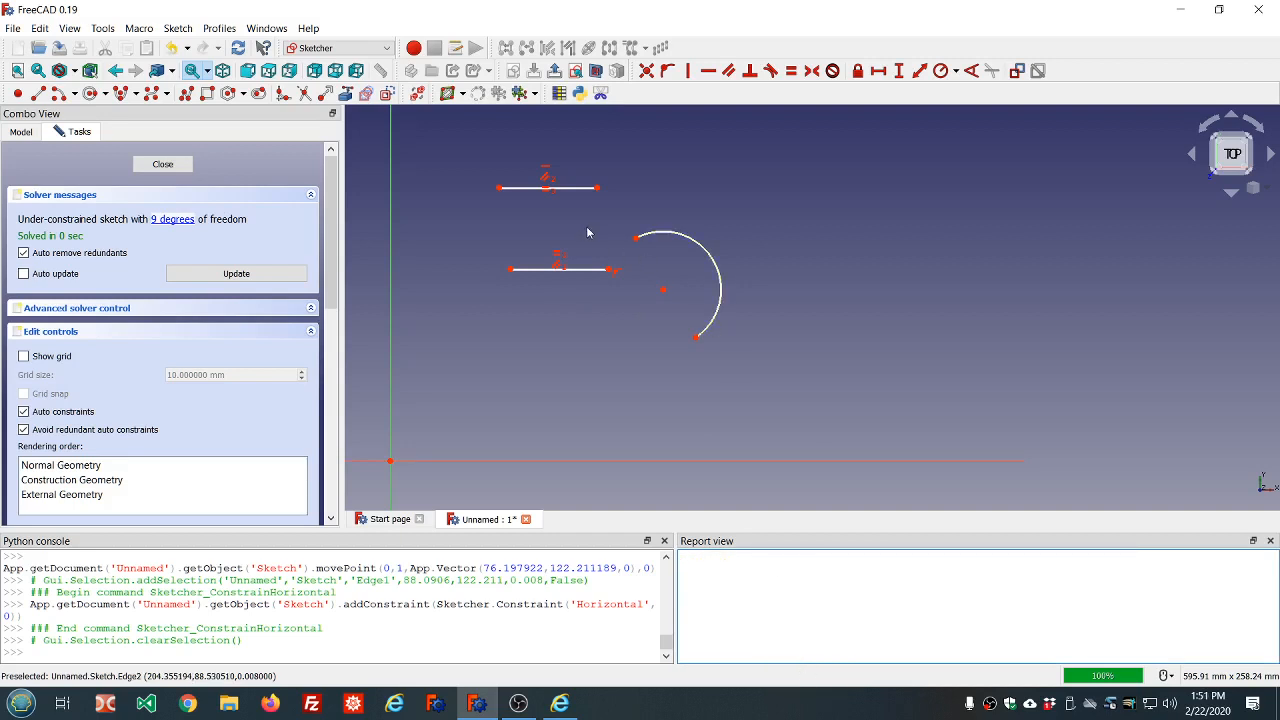
Turn off automatic removal of redundant constraints and add a horizontal constraint to the lower line again.
left_click(24, 254)
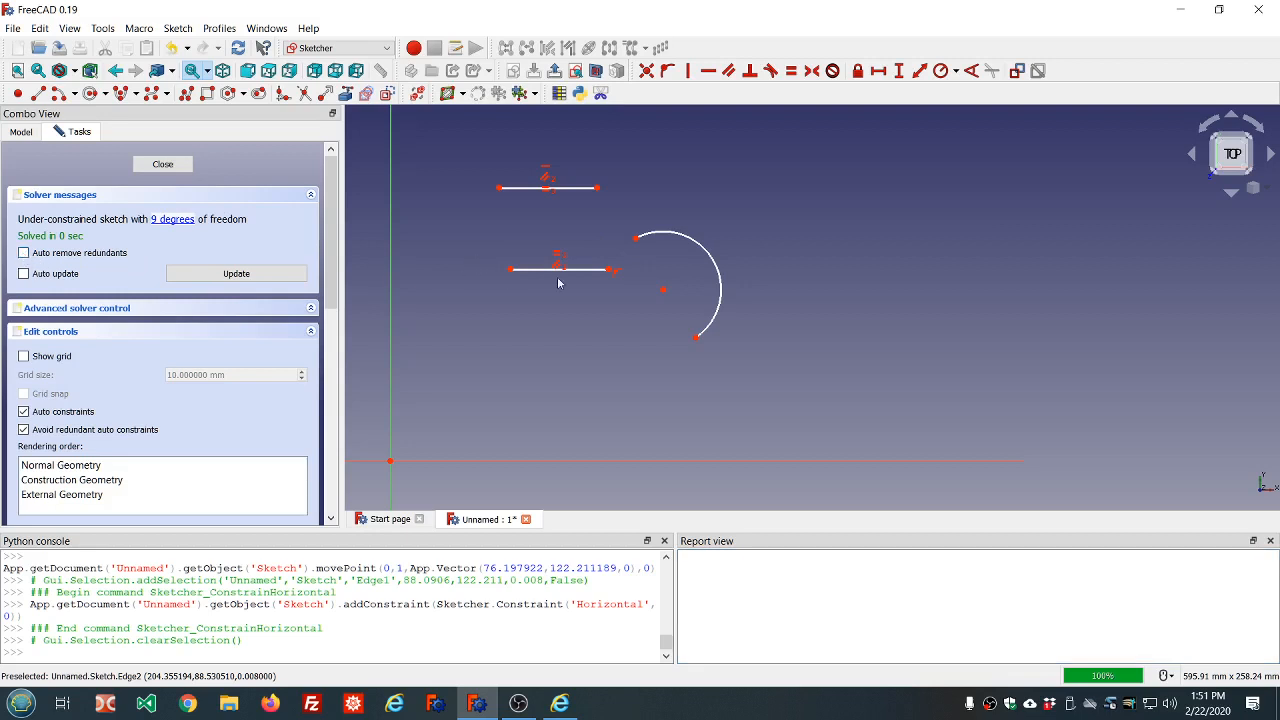
left_click(591, 269)
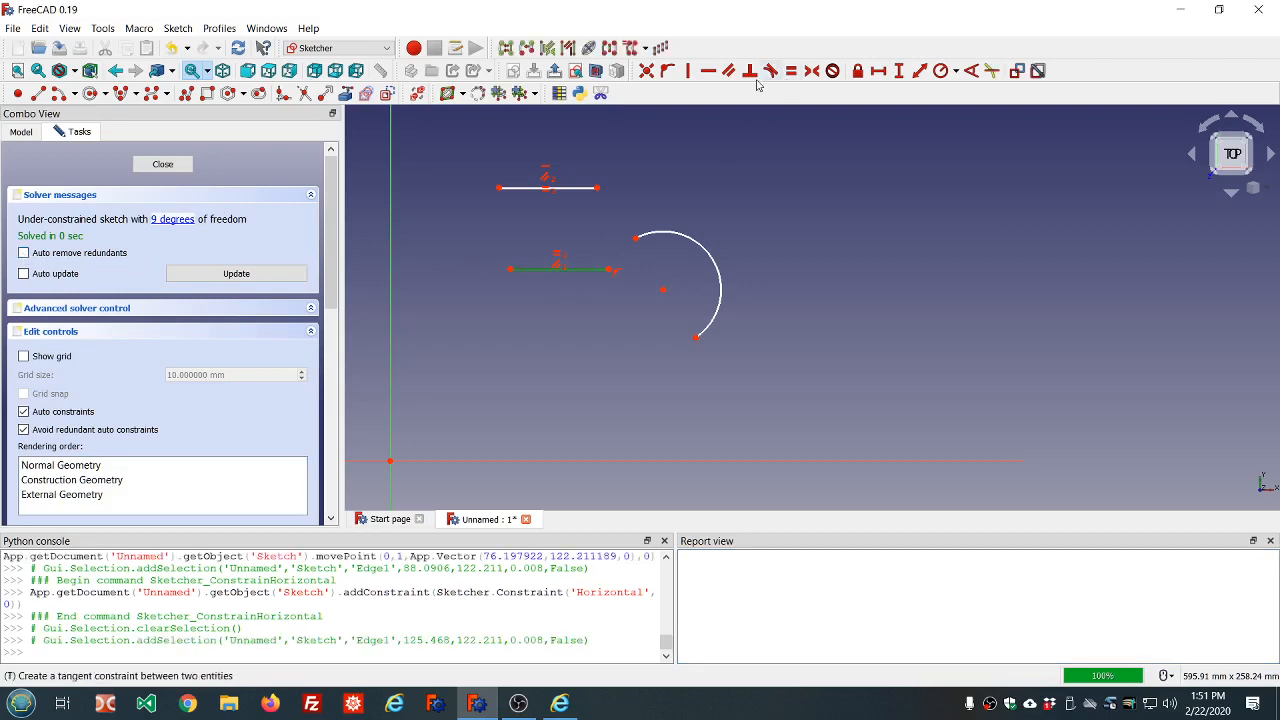
left_click(706, 74)
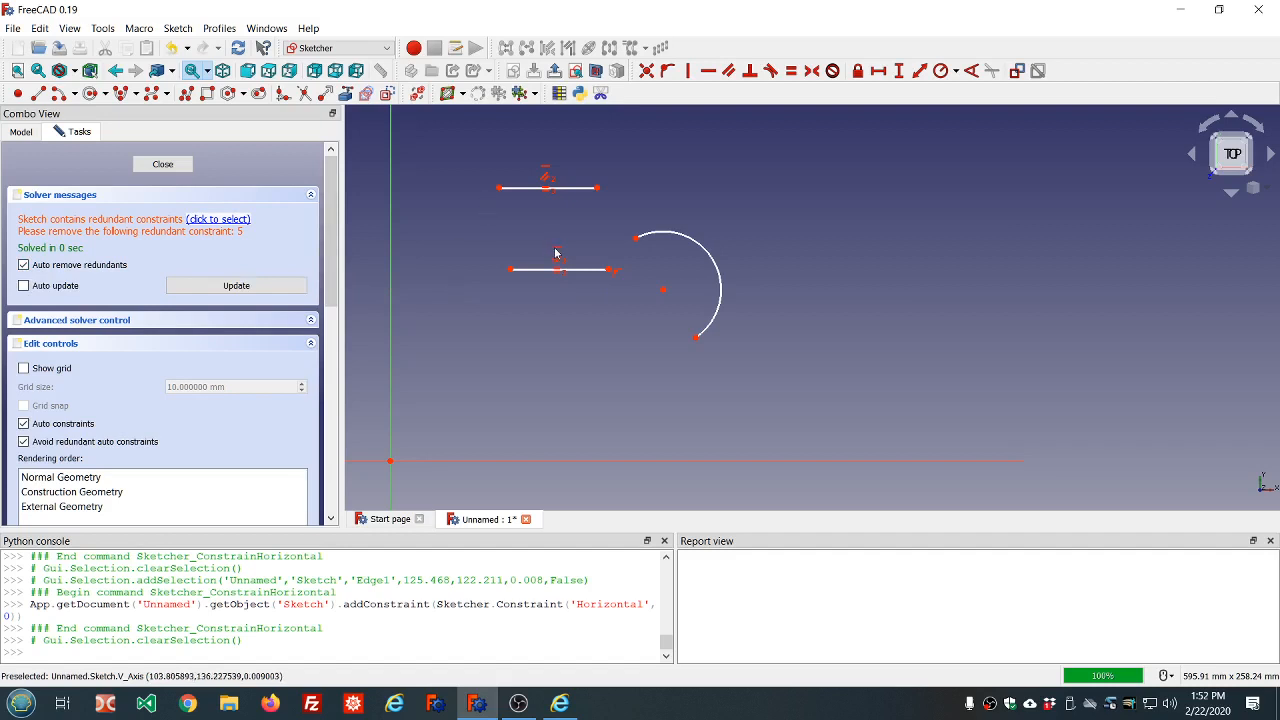
Select the redundant horizontal constraint through the solver message and delete it.
left_click(231, 220)
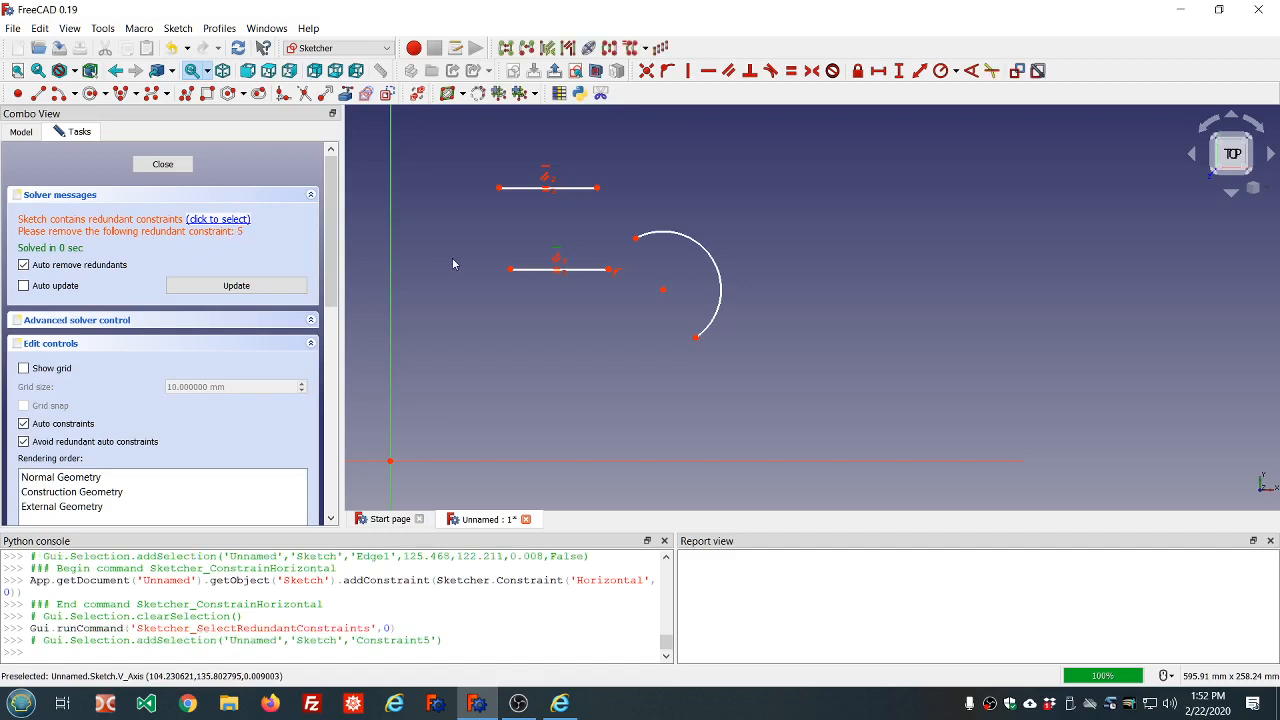
key("Delete")
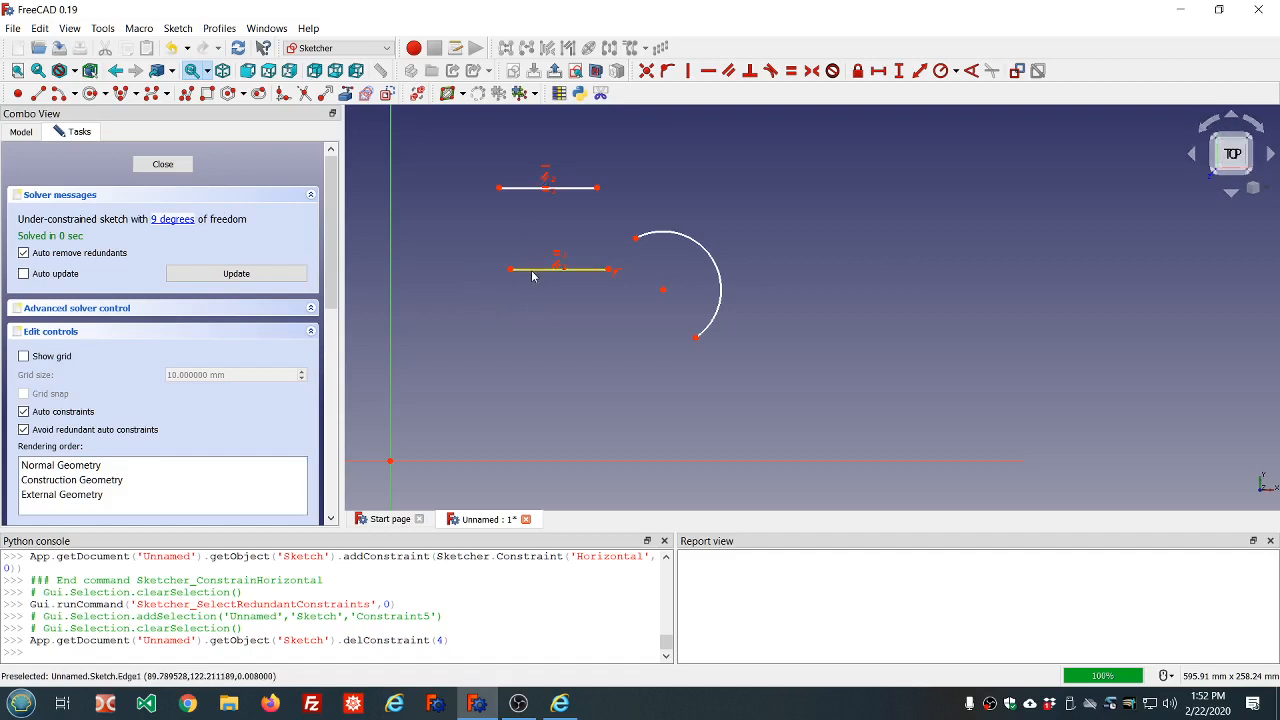
Move the lower line slightly left and down, and bring the upper line about 14 mm closer to it.
mouse_move(535, 272)
left_mouse_down()
mouse_move(476, 278)
mouse_move(563, 283)
mouse_move(517, 277)
left_mouse_up()
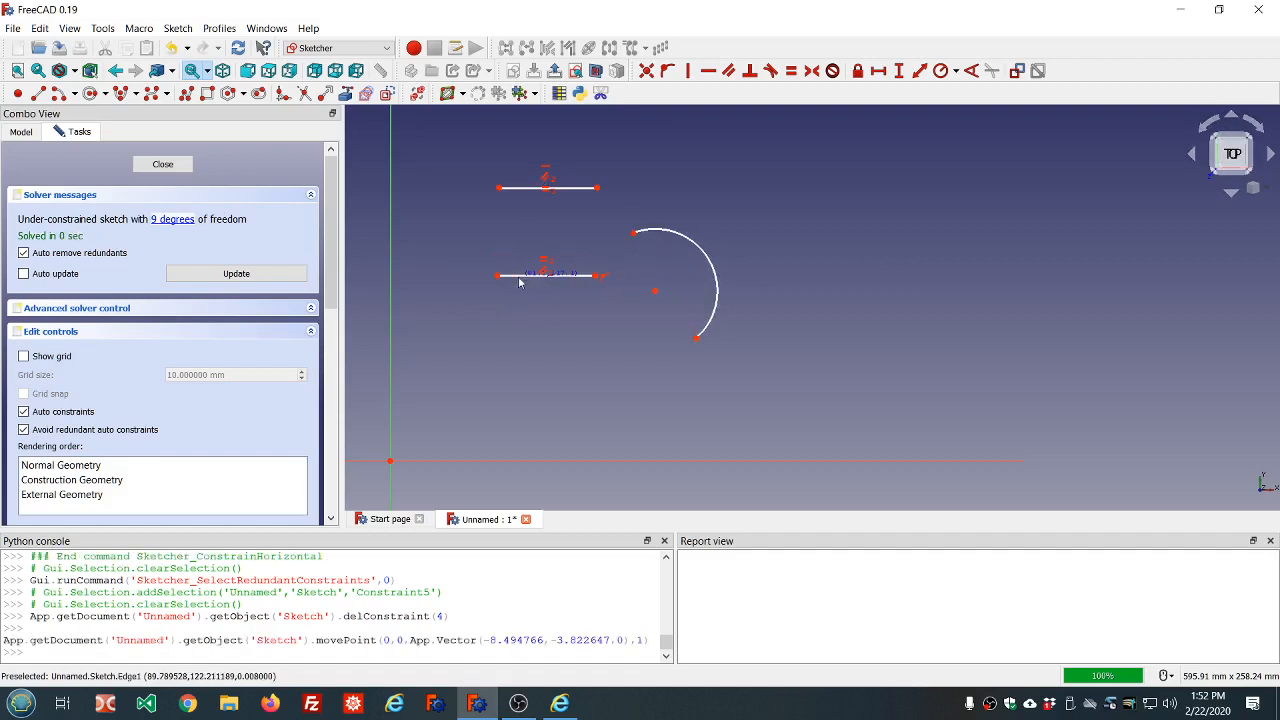
left_click_drag(523, 193, 526, 221)
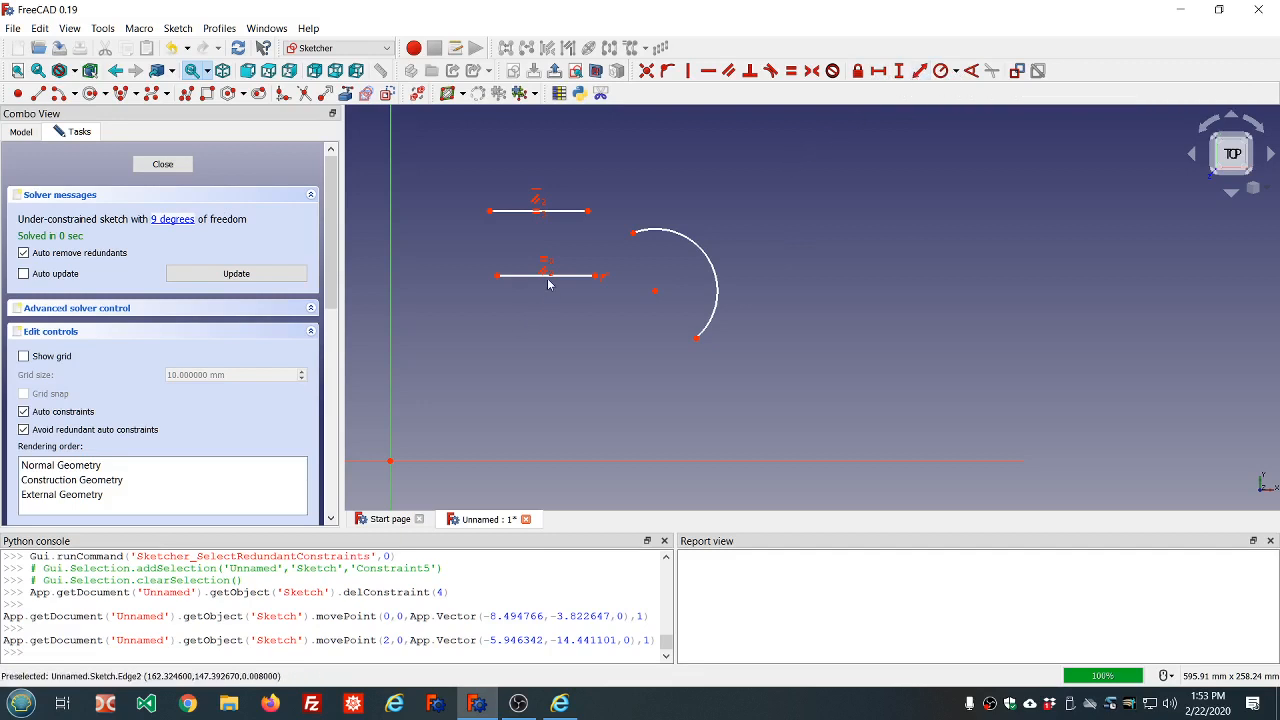
left_click_drag(568, 282, 557, 286)
Constrain the upper line's length to 60 mm.
left_click(570, 211)
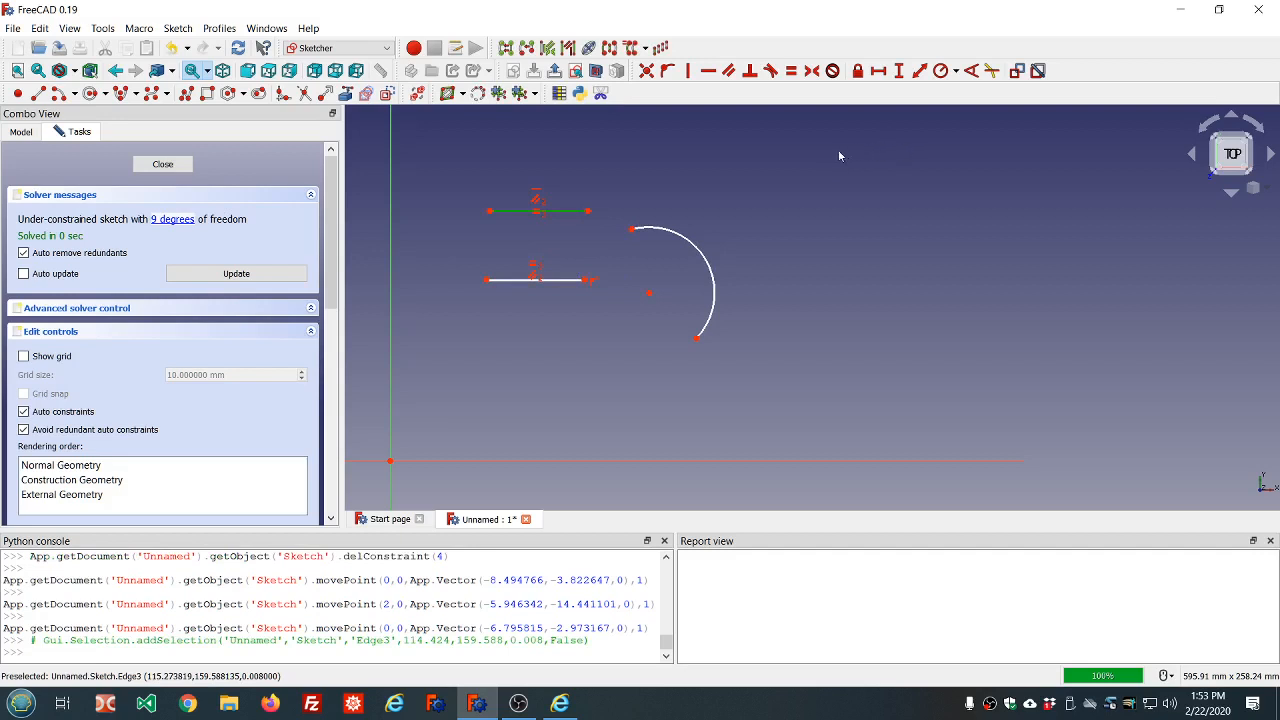
left_click(919, 71)
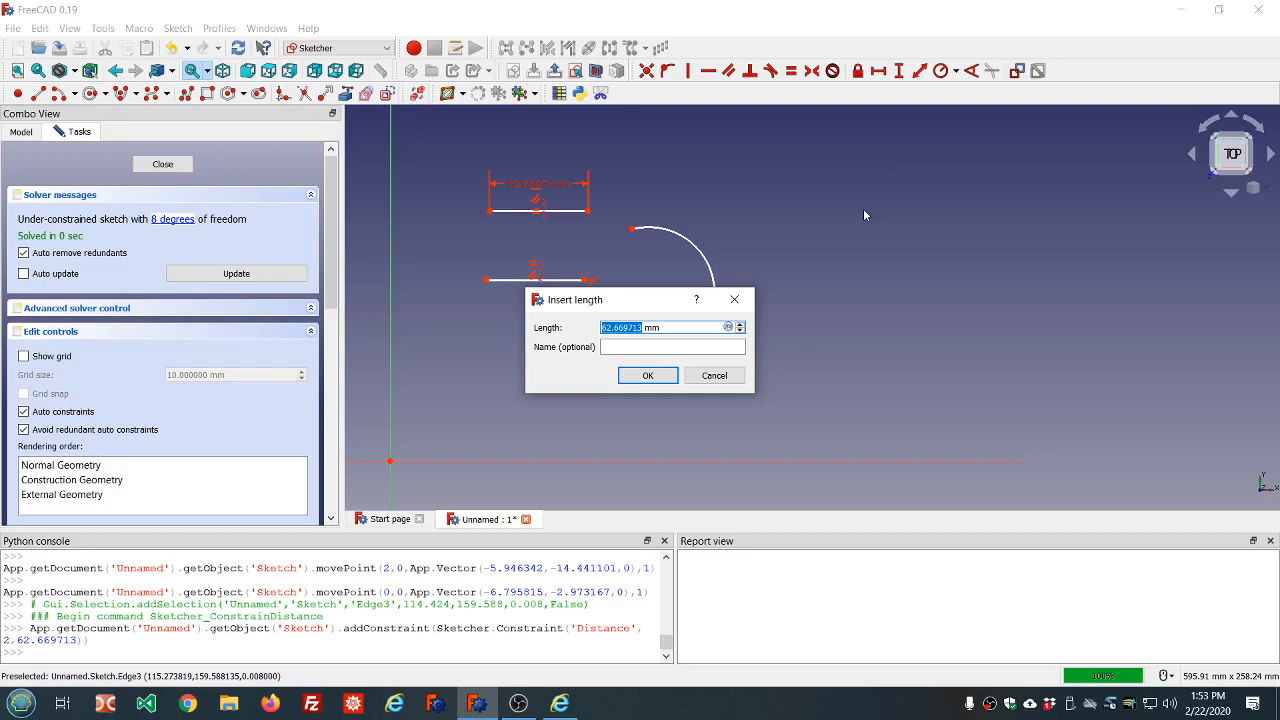
type("60")
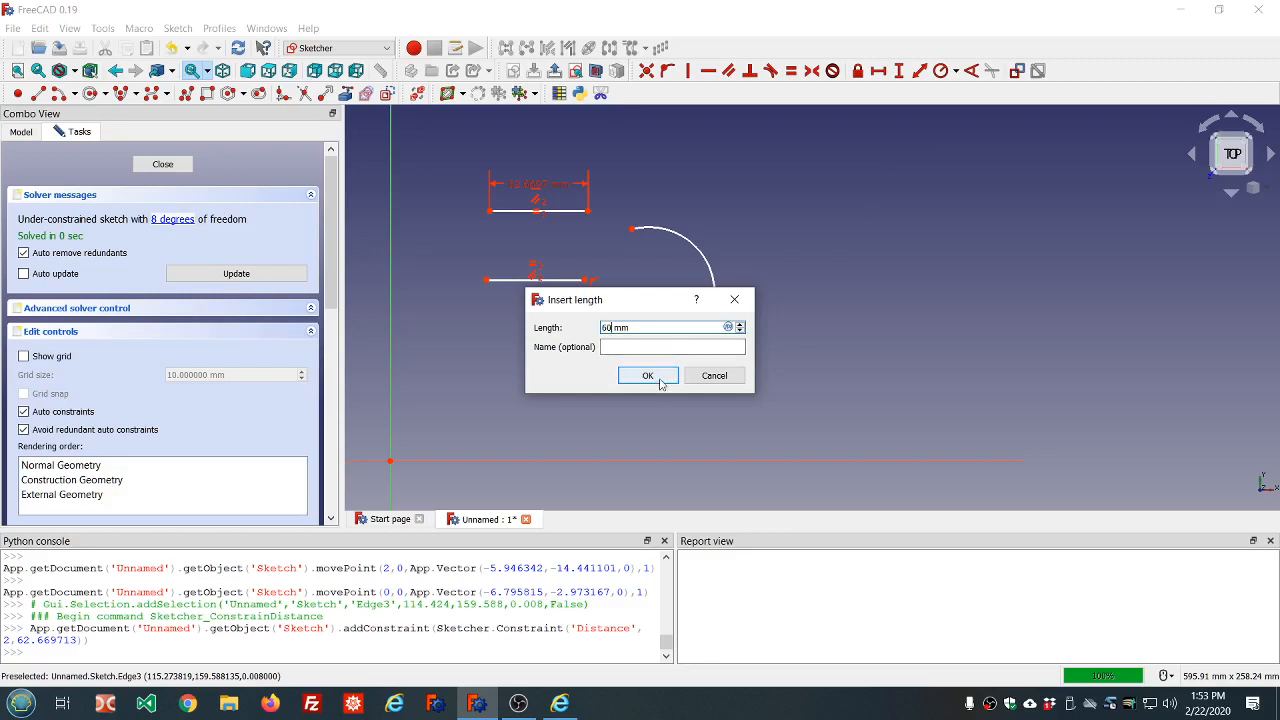
left_click(660, 381)
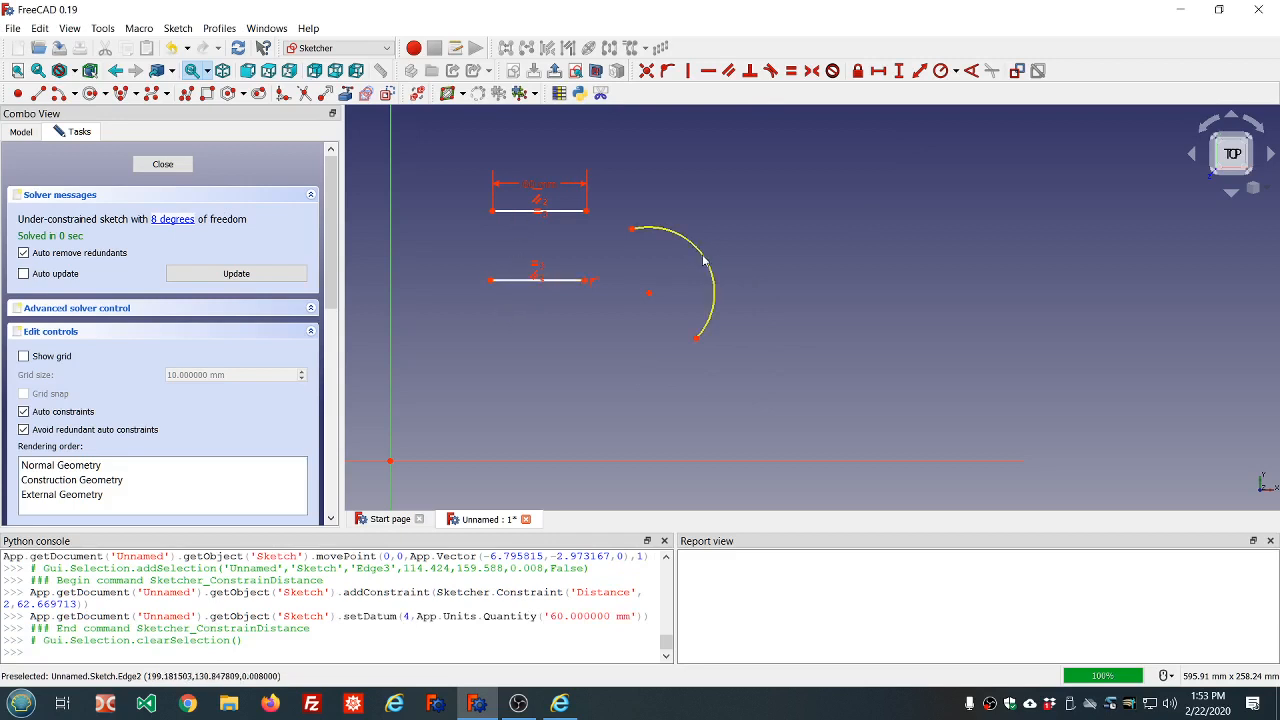
Reshape the arc slightly by its edge and move the lower line about 33 mm downward.
mouse_move(704, 261)
left_mouse_down()
mouse_move(750, 232)
mouse_move(743, 240)
mouse_move(758, 243)
mouse_move(716, 251)
left_mouse_up()
left_click_drag(711, 251, 690, 252)
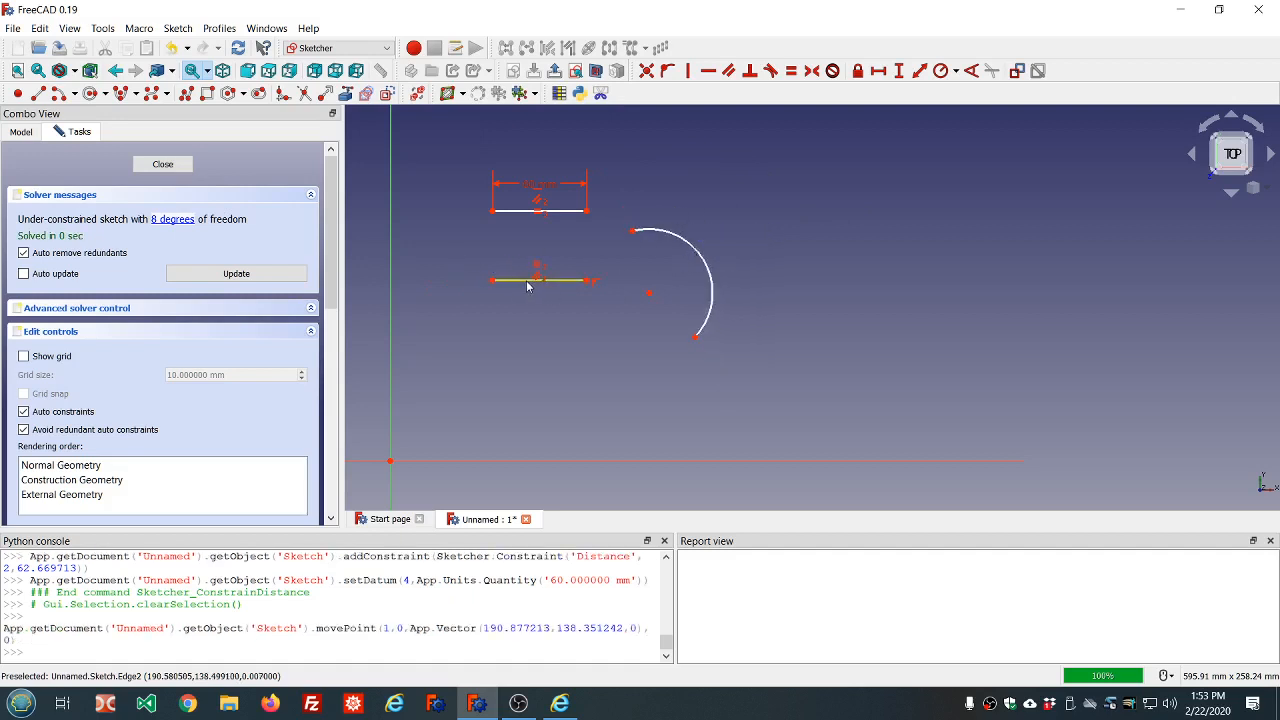
left_click_drag(528, 286, 531, 331)
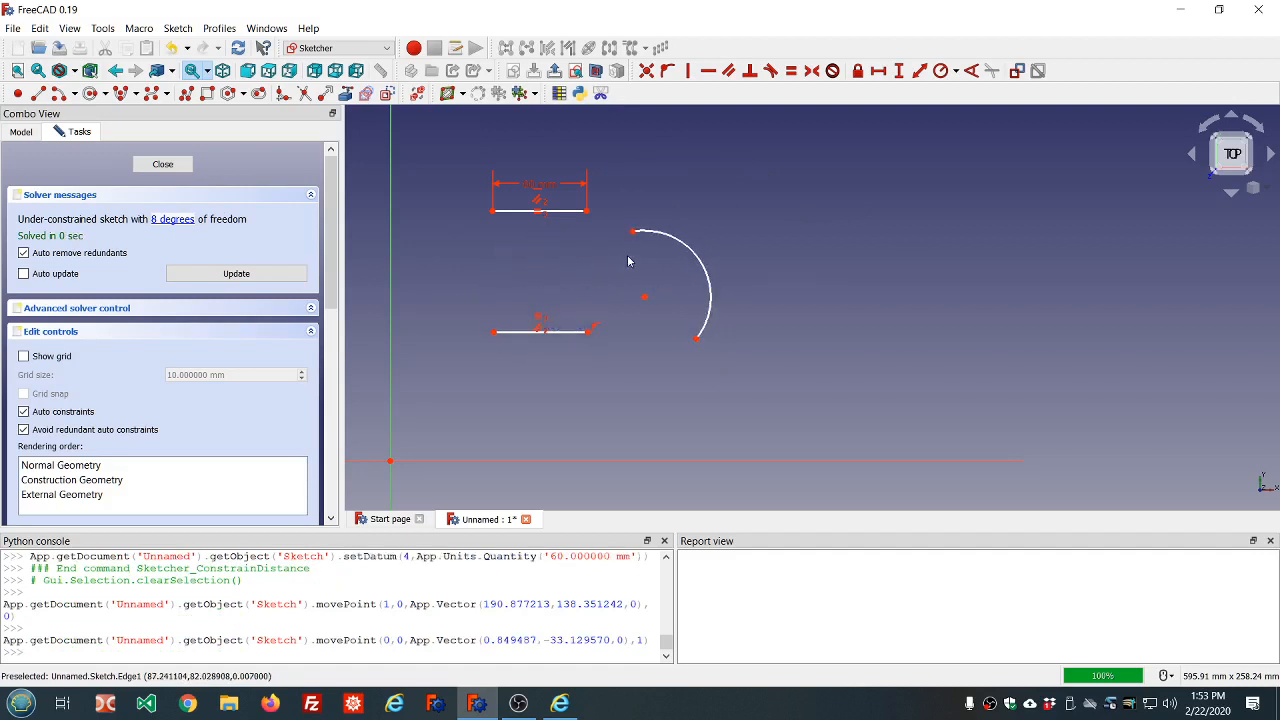
Constrain the arc's radius to 40 mm and move the lower line about 33 mm right and 12 mm down.
left_click(684, 243)
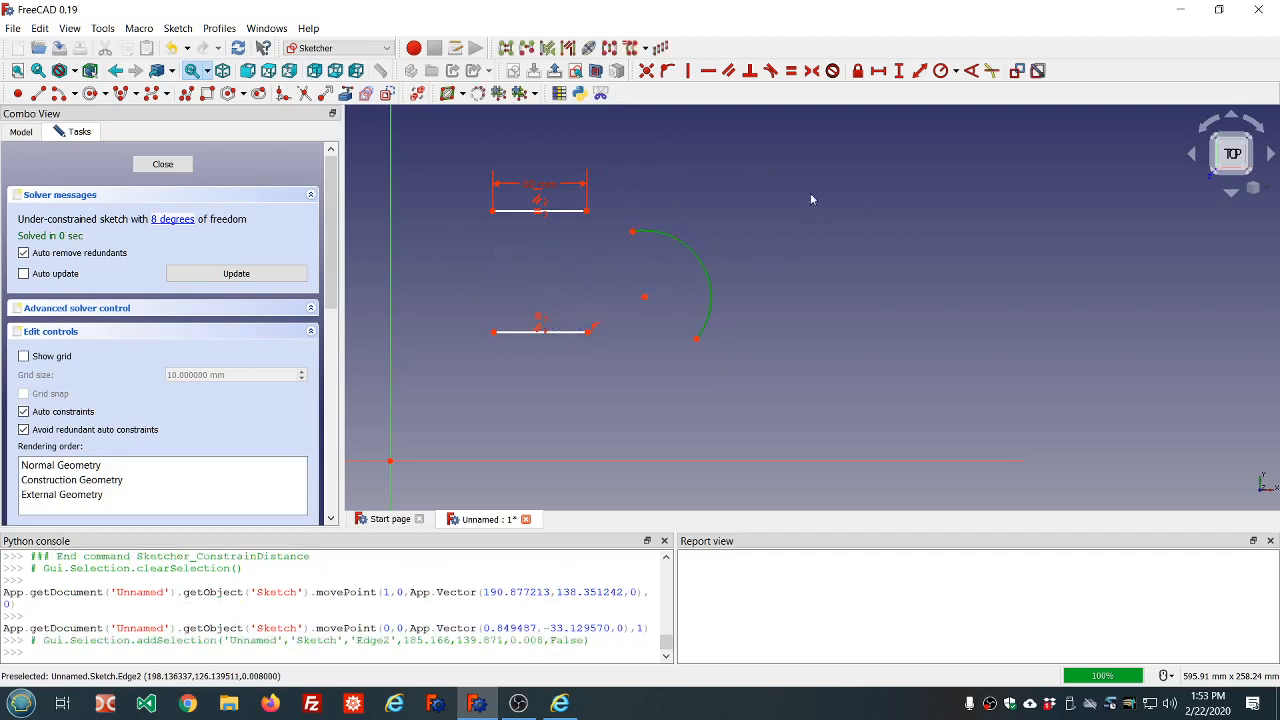
left_click(940, 70)
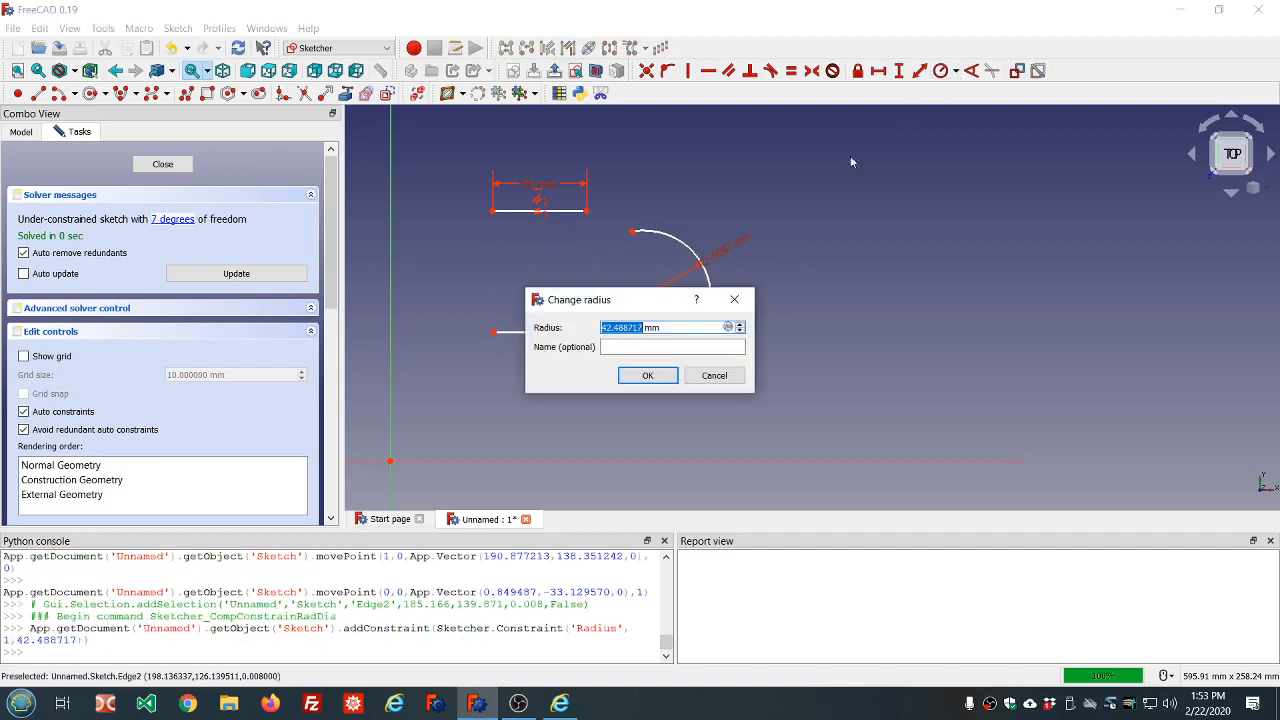
type("40")
left_click(650, 377)
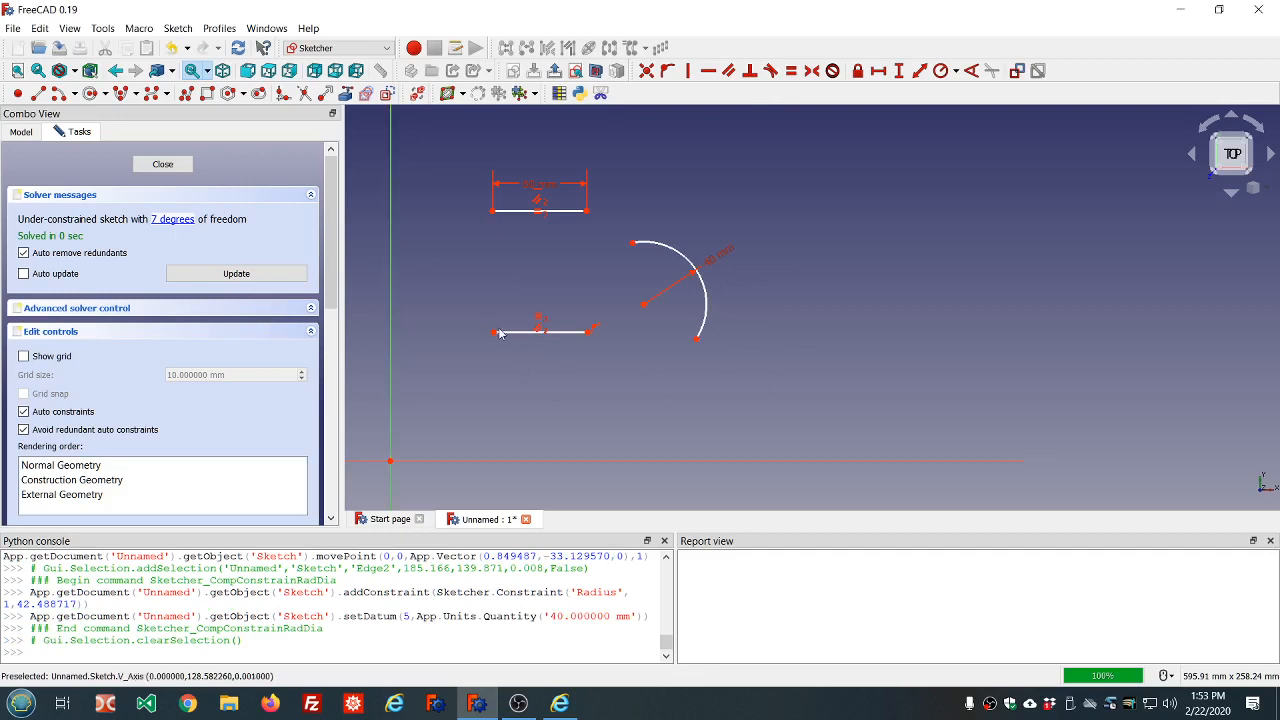
left_click_drag(505, 331, 558, 357)
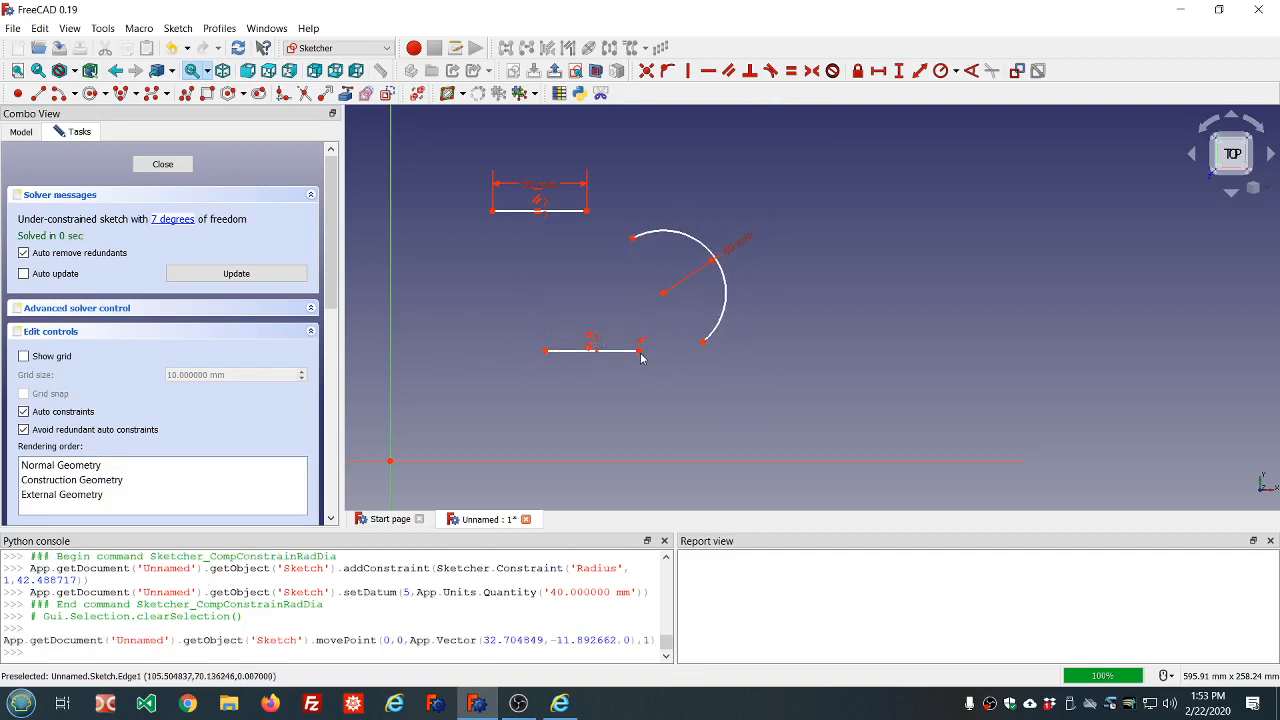
Move the lower line about 31 mm left and 26 mm up, and the arc's lower endpoint about 26 mm left and 6 mm down.
left_click(640, 353)
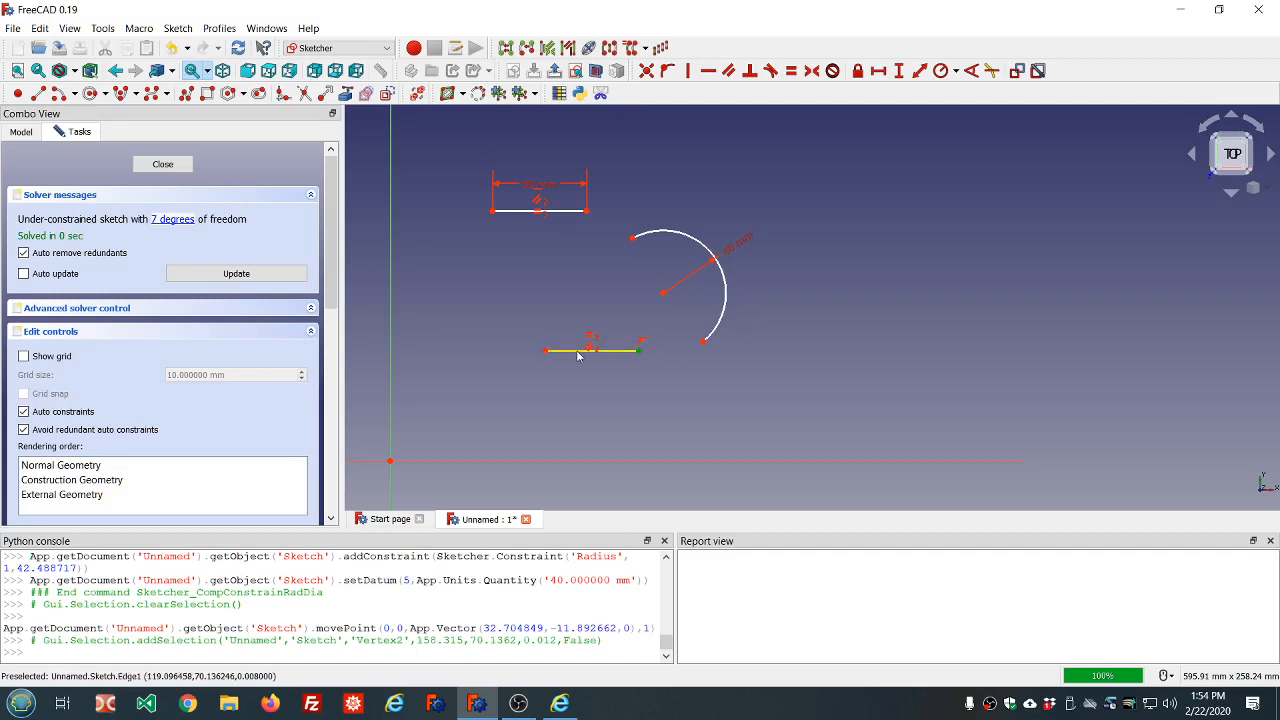
left_click_drag(544, 355, 524, 314)
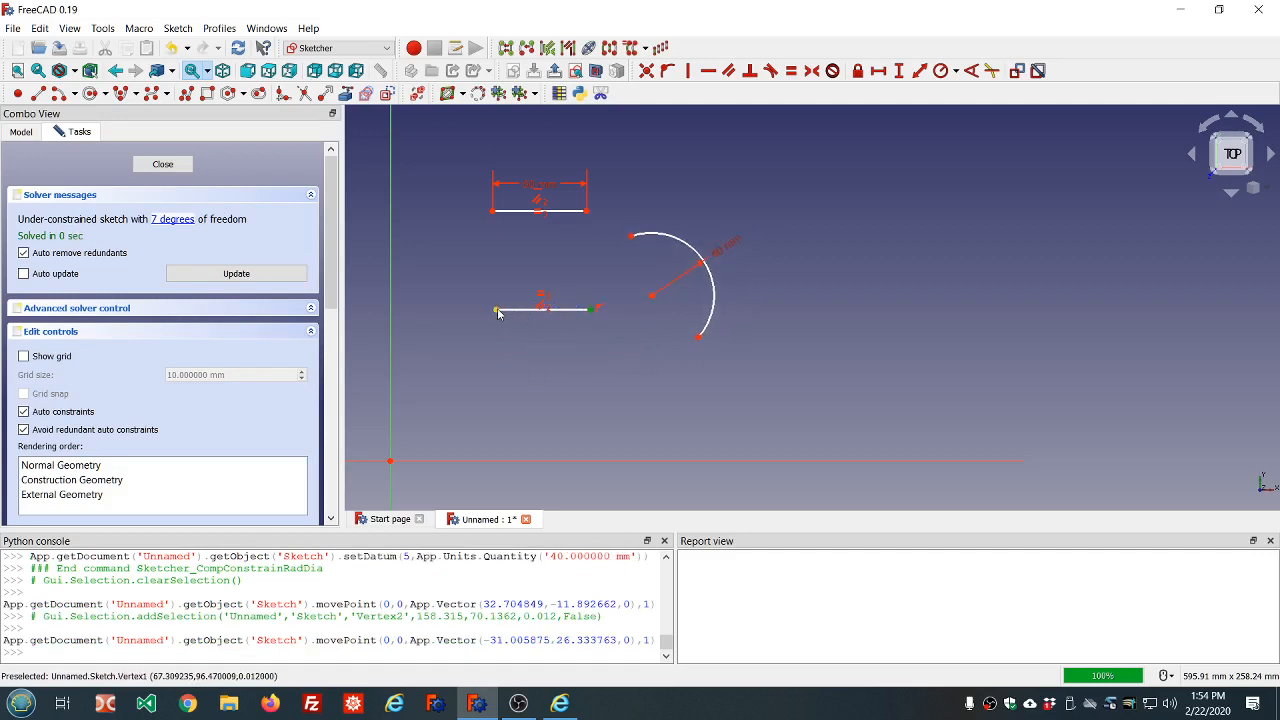
left_click(497, 308)
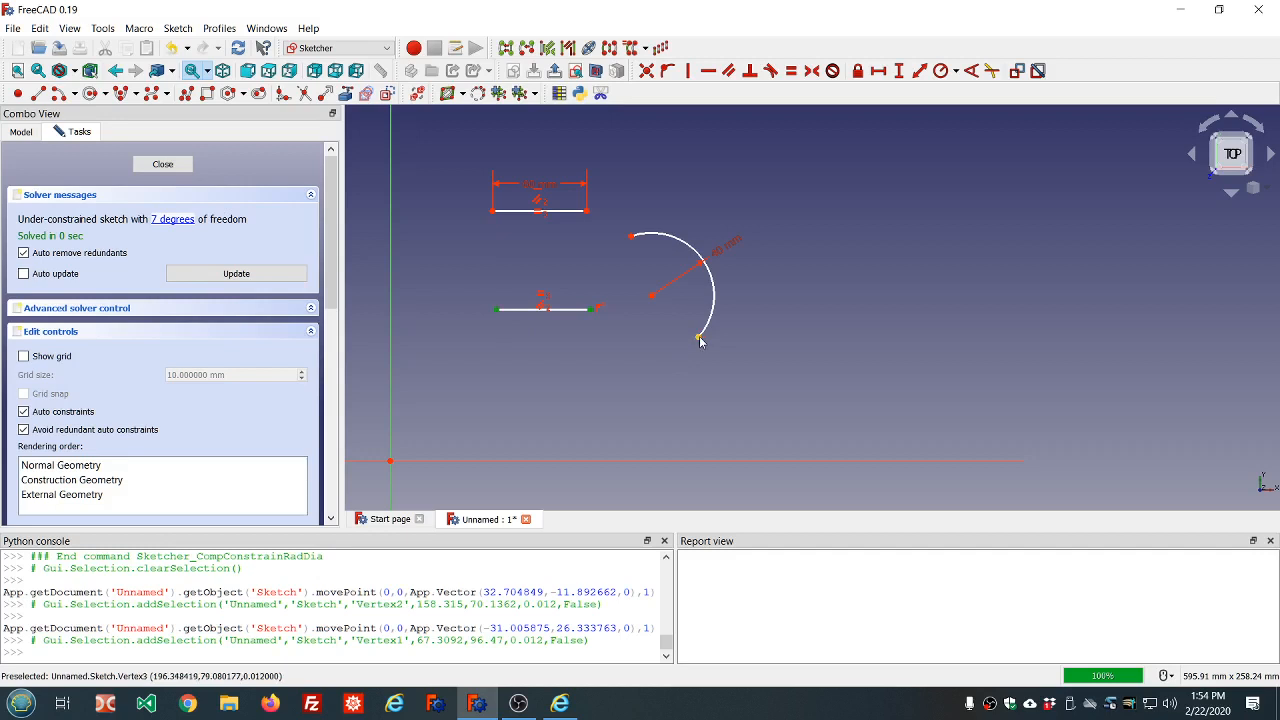
left_click_drag(700, 341, 660, 350)
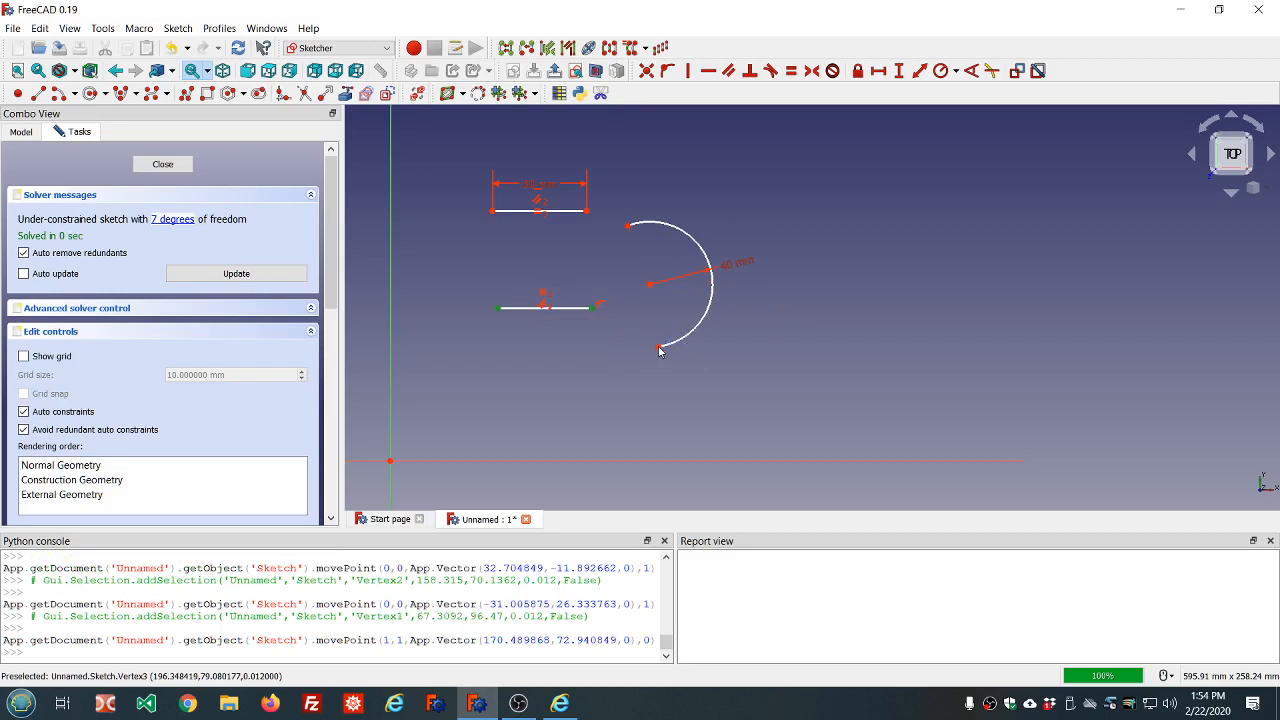
left_click(754, 189)
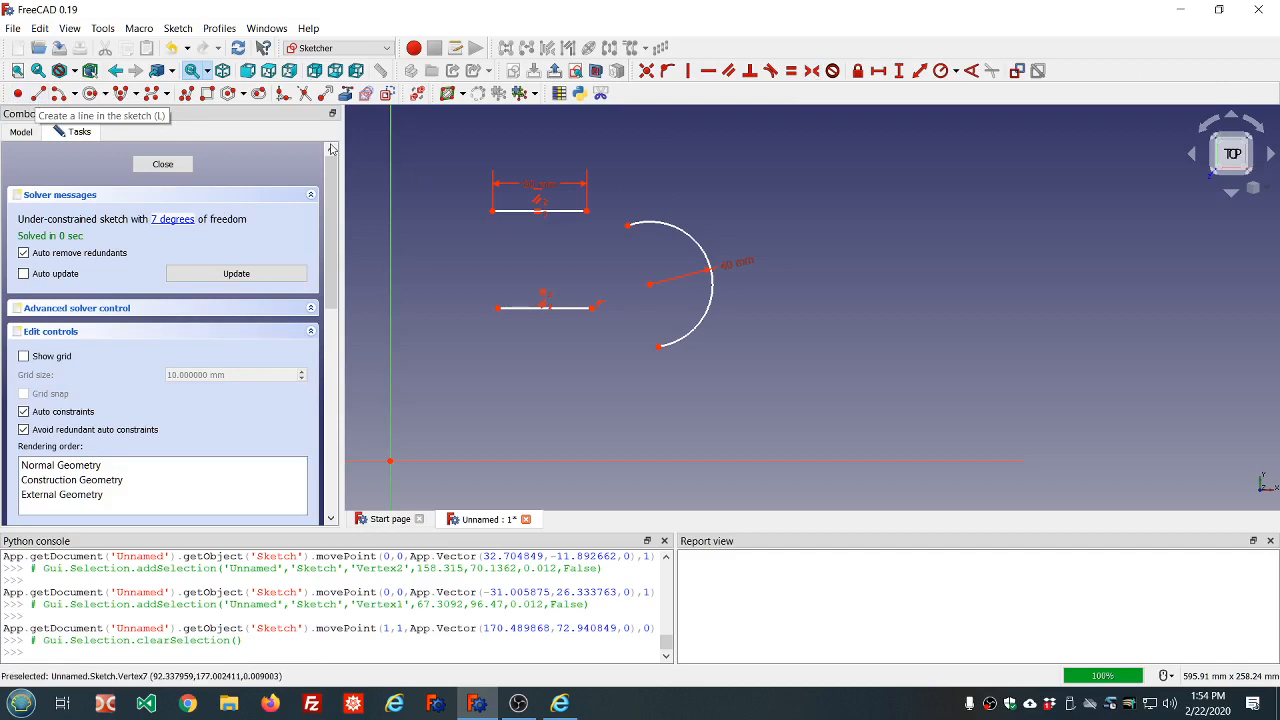
Create a point just below the upper line and constrain it onto that line.
left_click(16, 94)
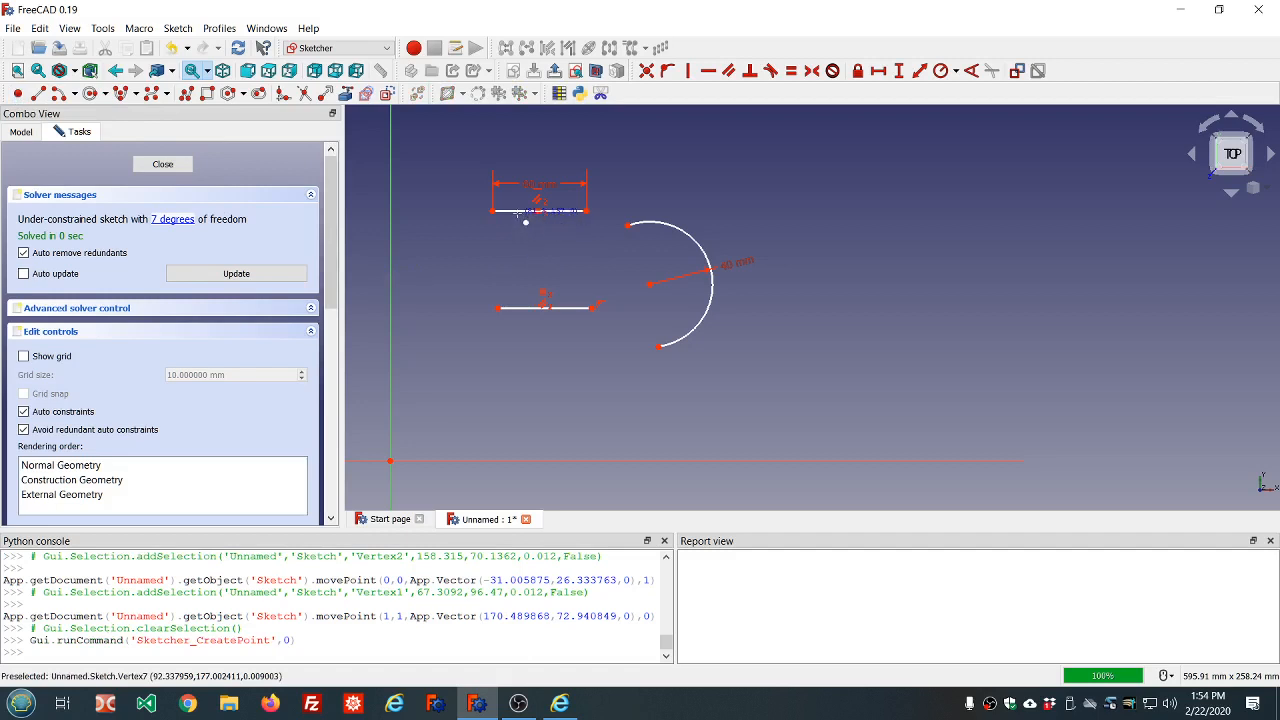
left_click(523, 221)
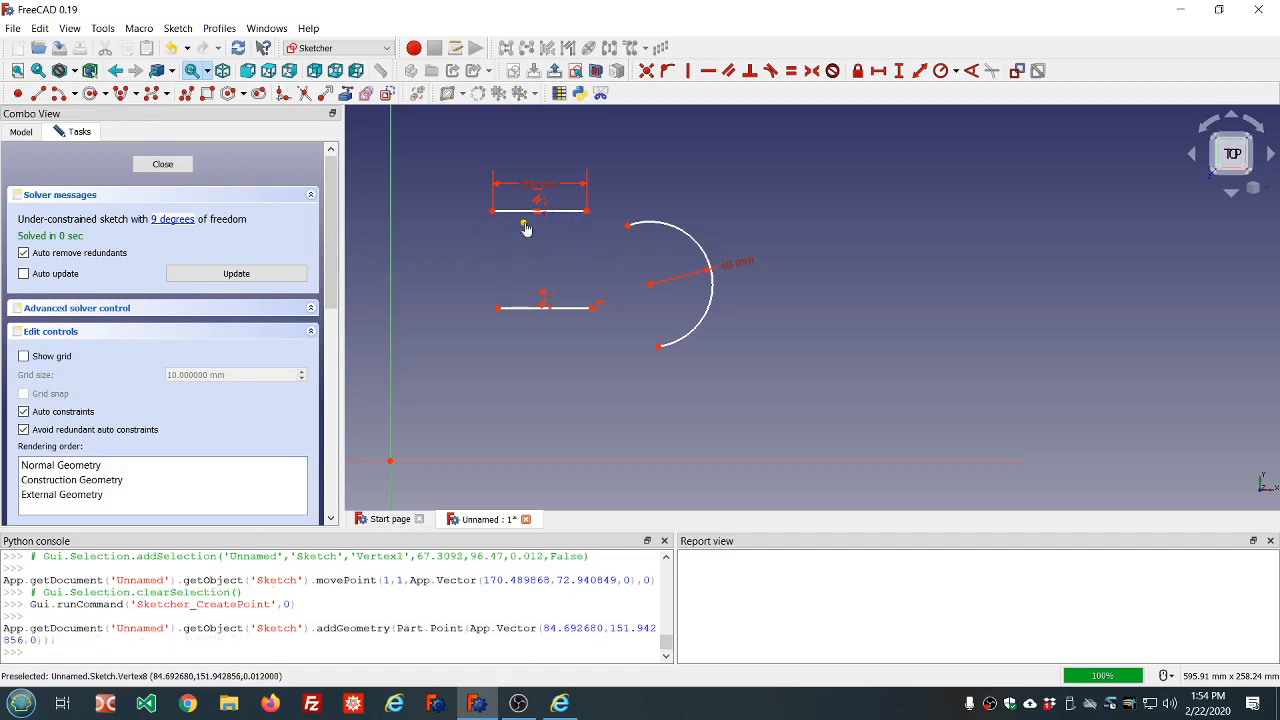
left_click(525, 221)
left_click(527, 216, "ctrl")
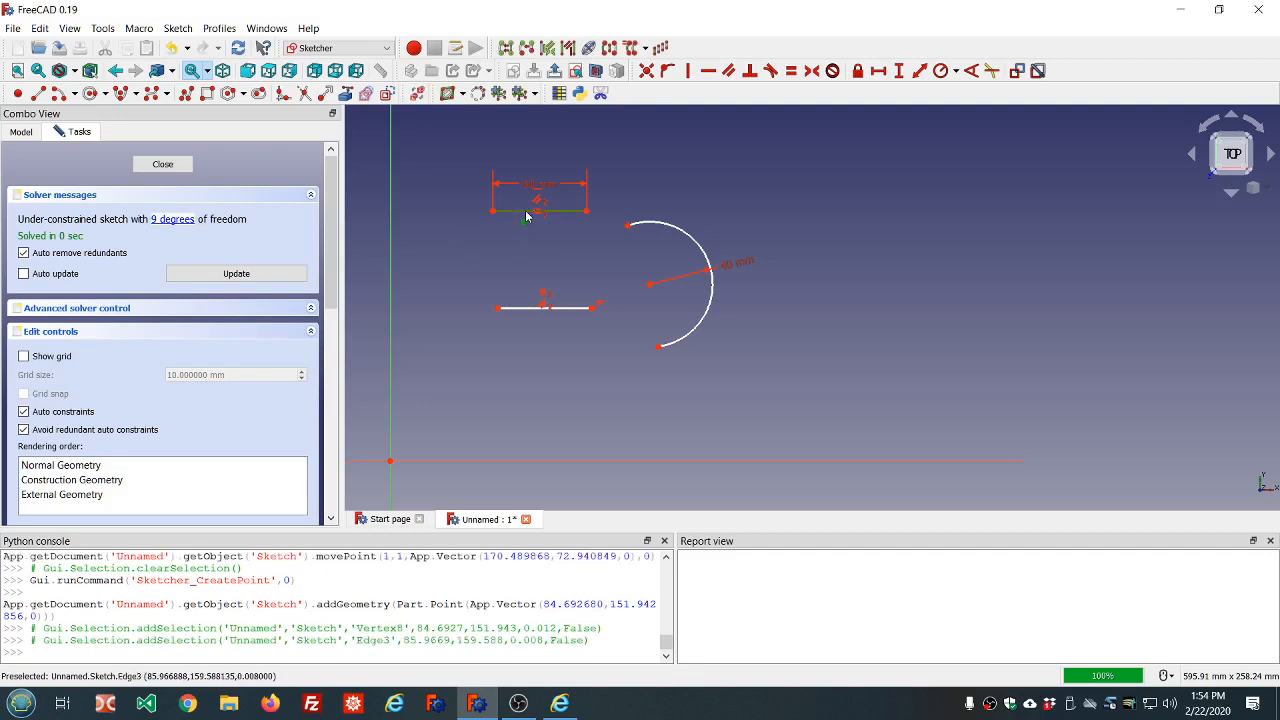
left_click(667, 71)
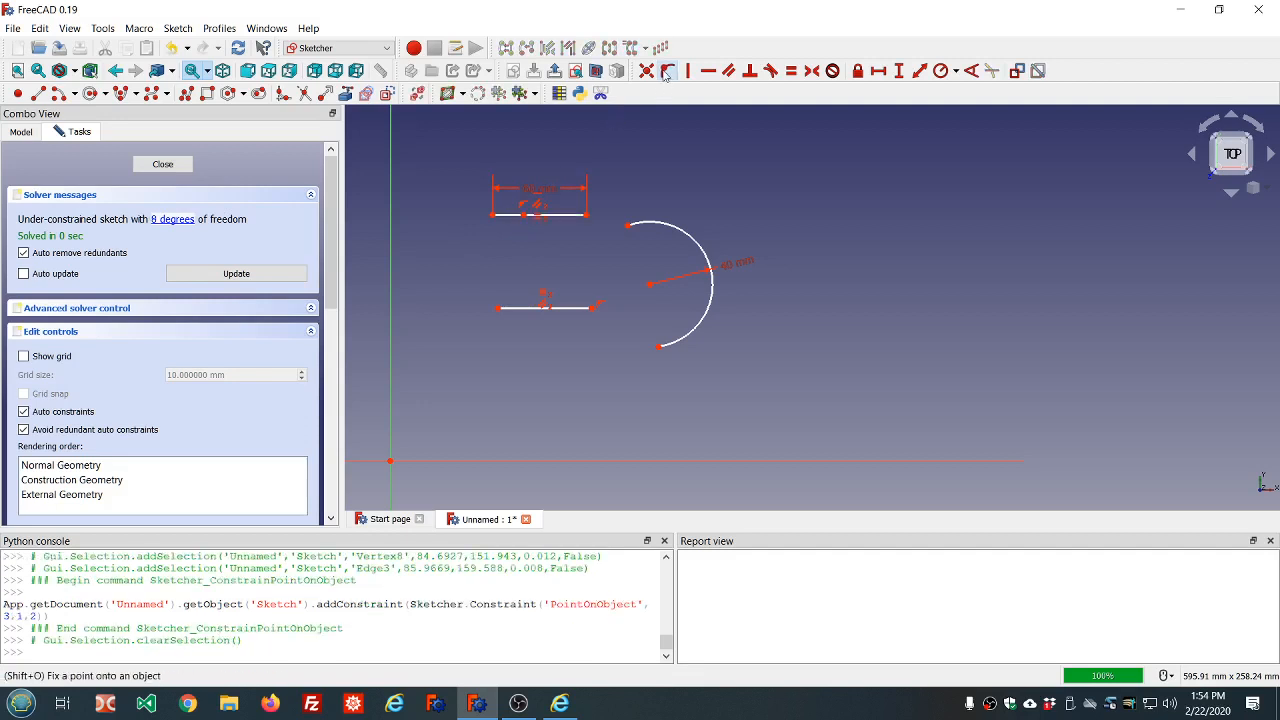
Constrain the upper line's two endpoints symmetrically about the point placed on the line.
left_click(492, 215)
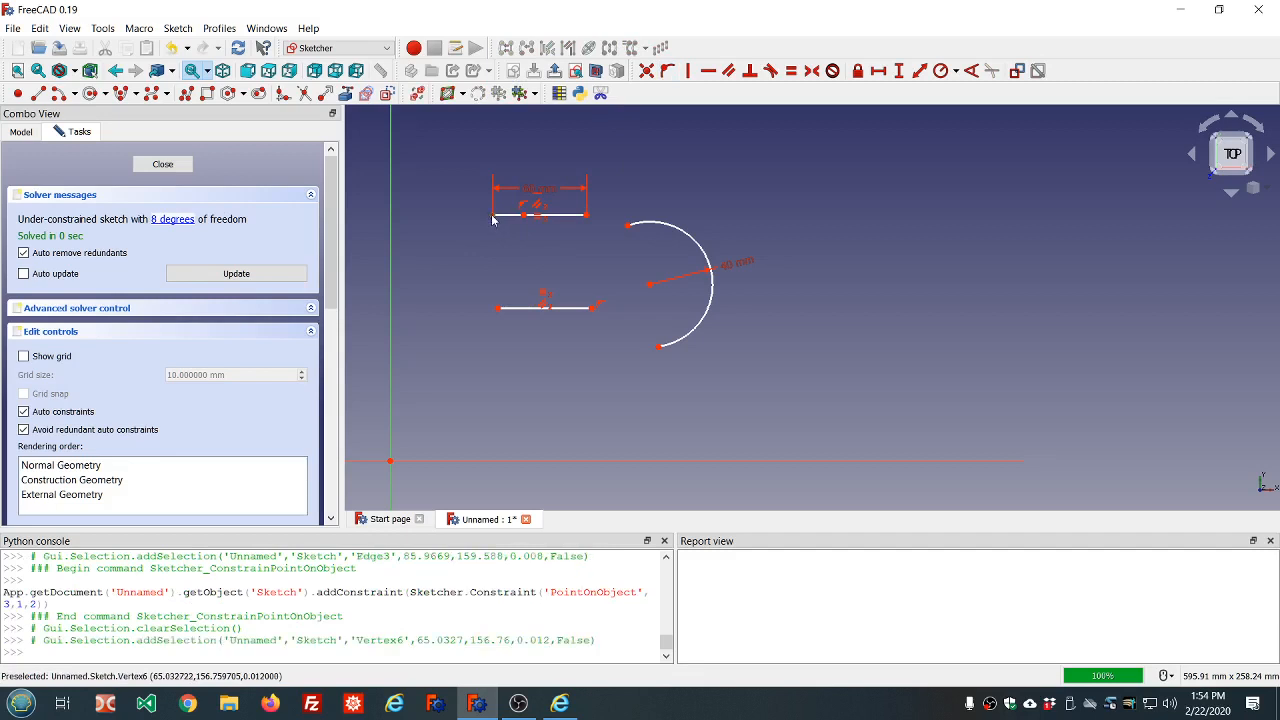
left_click(587, 215)
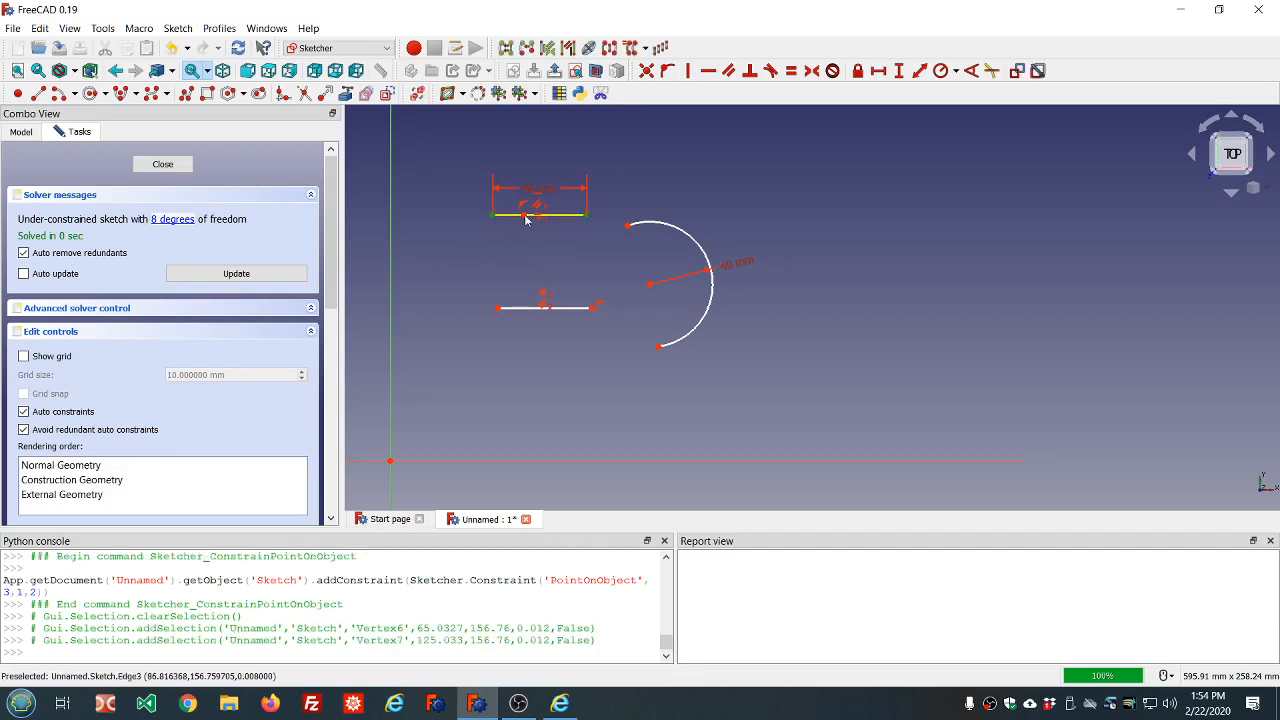
left_click(524, 217)
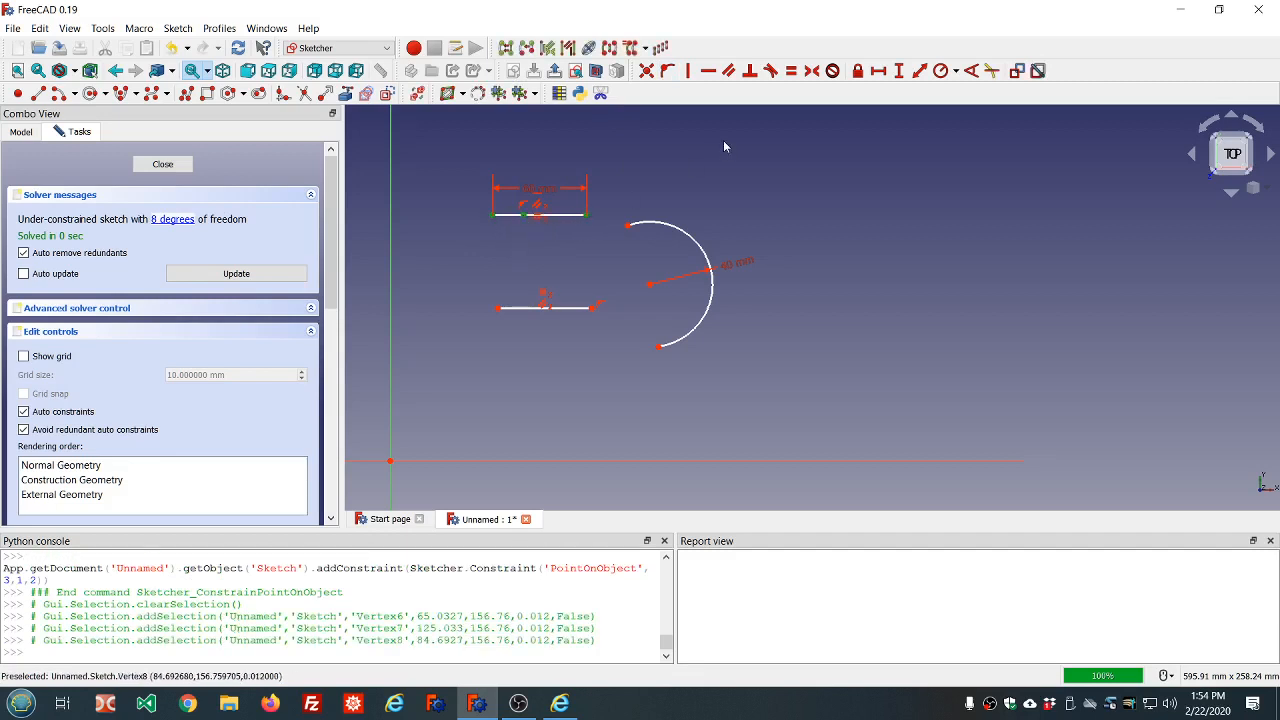
left_click(811, 70)
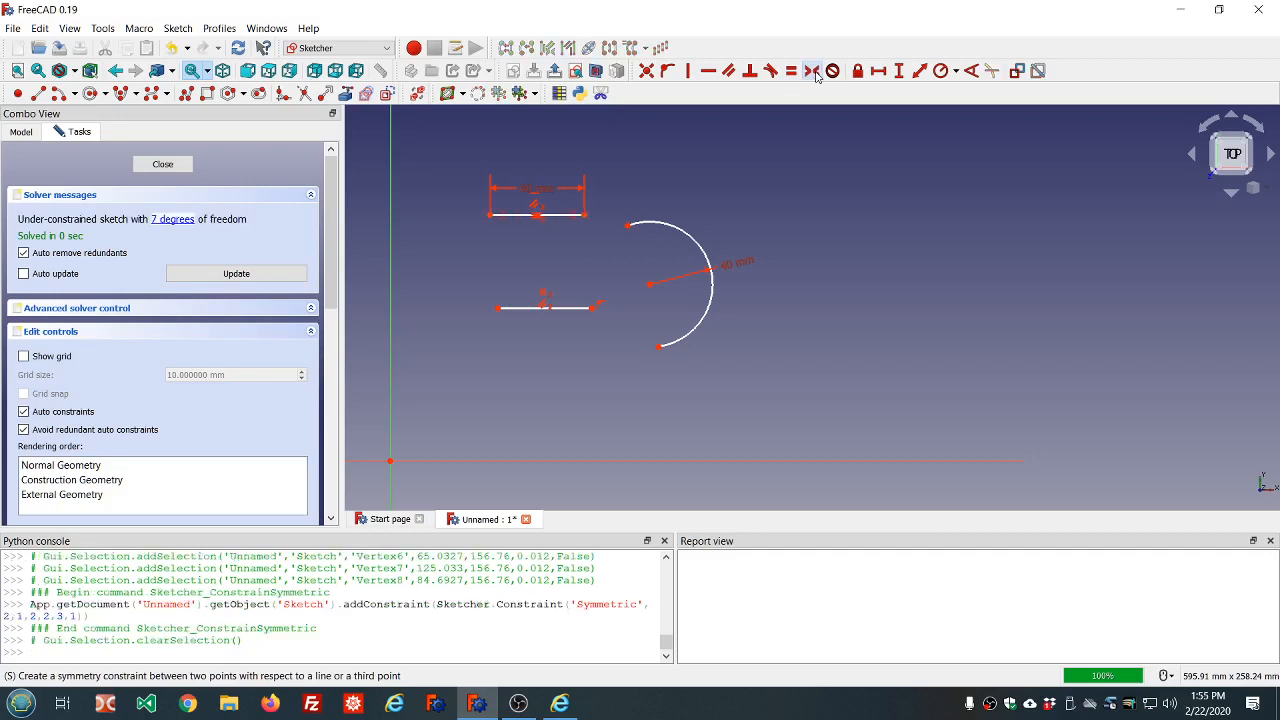
Lock the upper line's midpoint slightly lower, at about X 87 mm and Y 150 mm, and try to move the line by its ends.
mouse_move(536, 216)
left_mouse_down()
mouse_move(528, 246)
mouse_move(528, 230)
left_mouse_up()
left_click(527, 228)
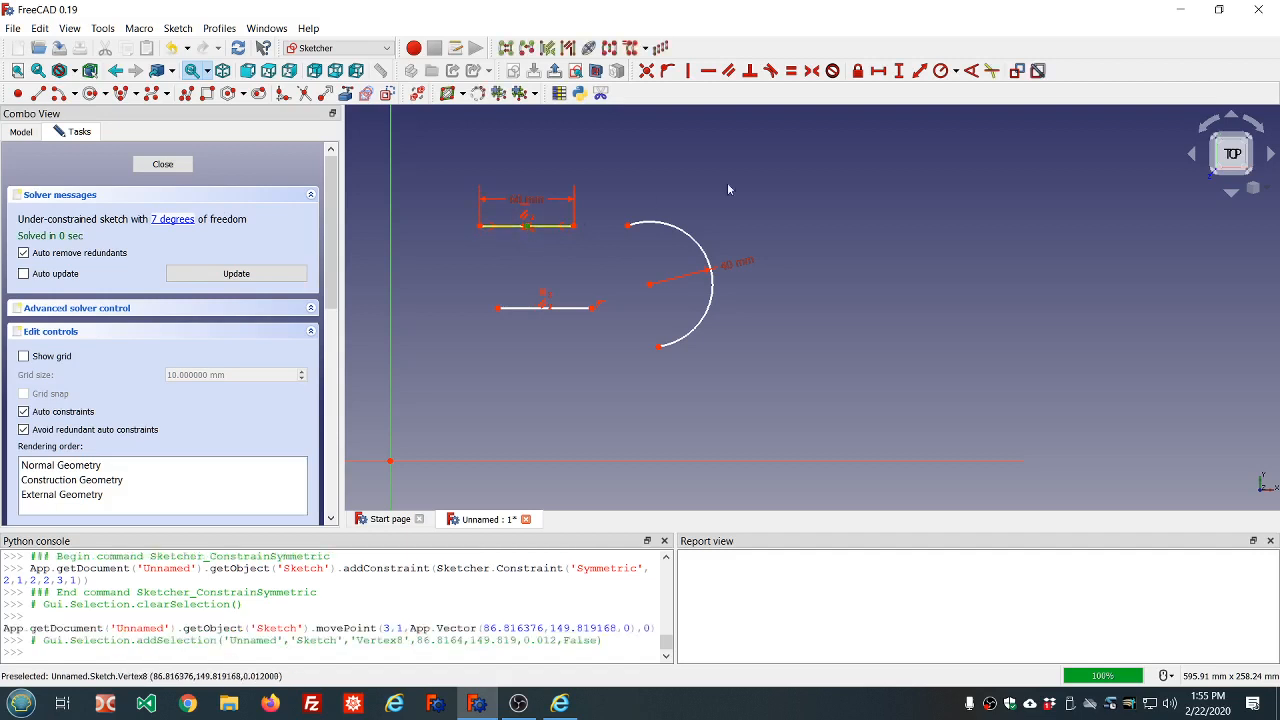
left_click(858, 71)
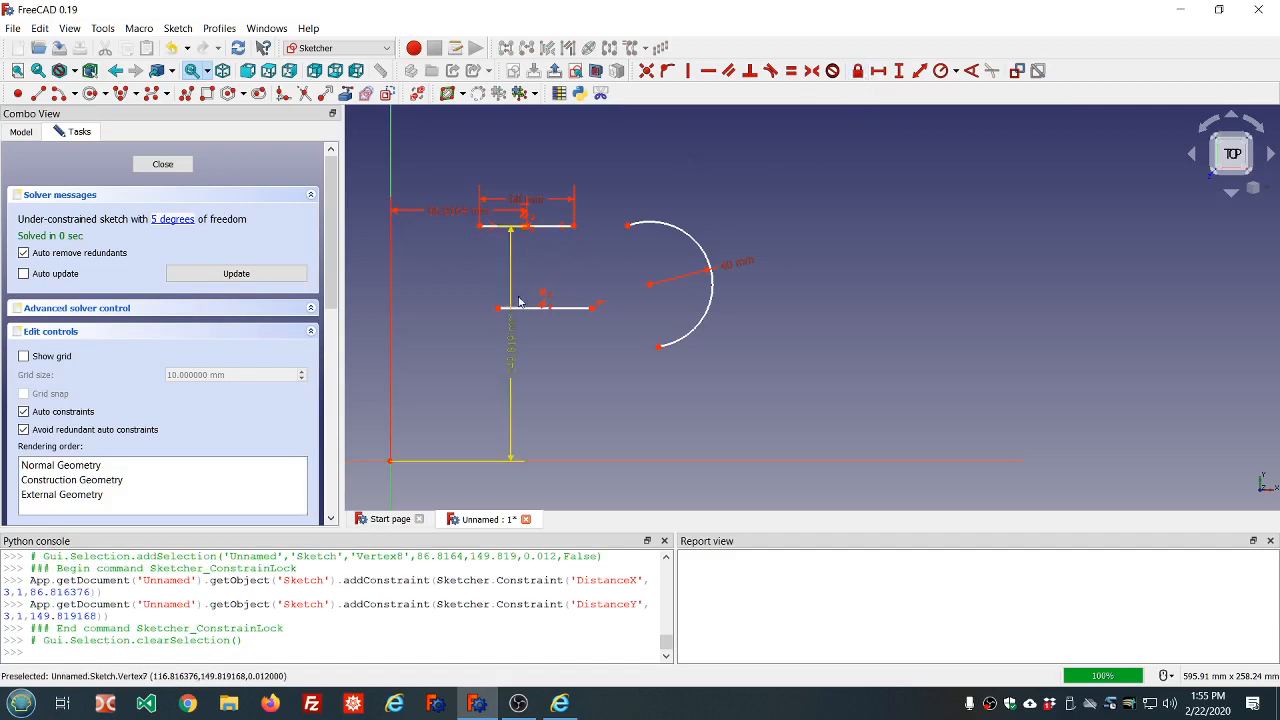
left_click_drag(459, 227, 582, 233)
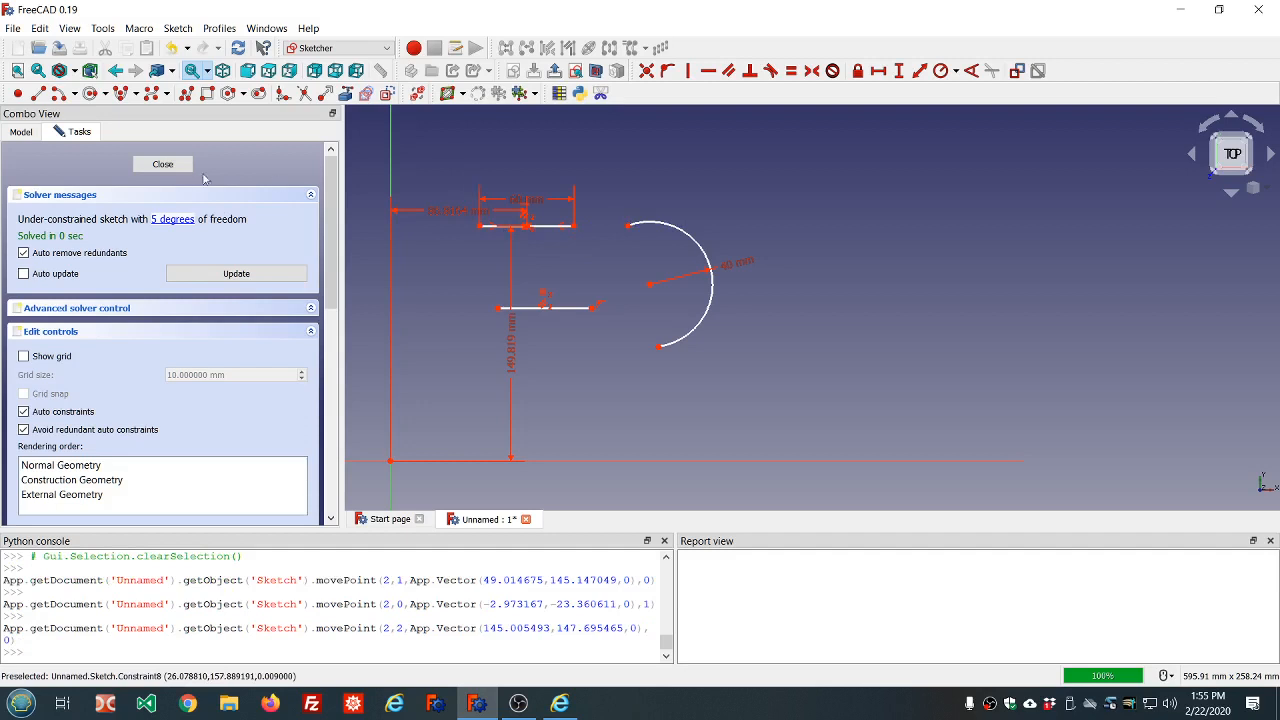
Close and delete the current sketch, and start a new sketch on the XY plane.
left_click(163, 165)
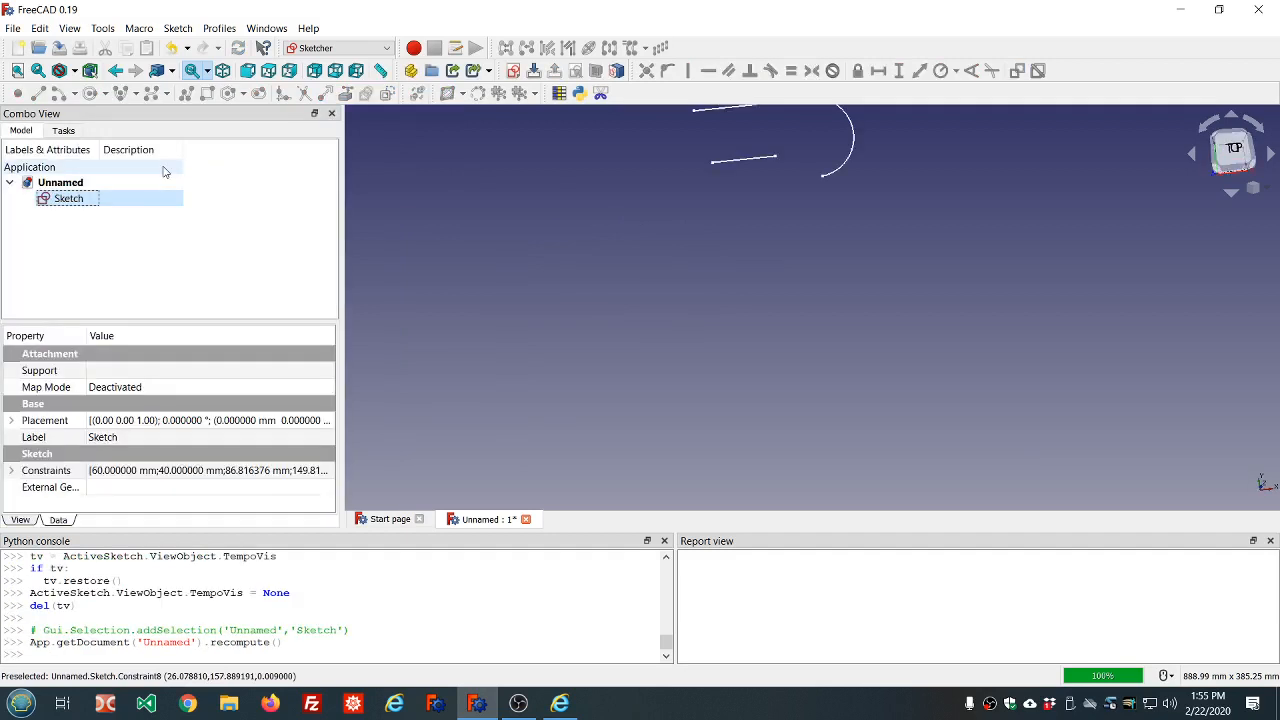
key("Delete")
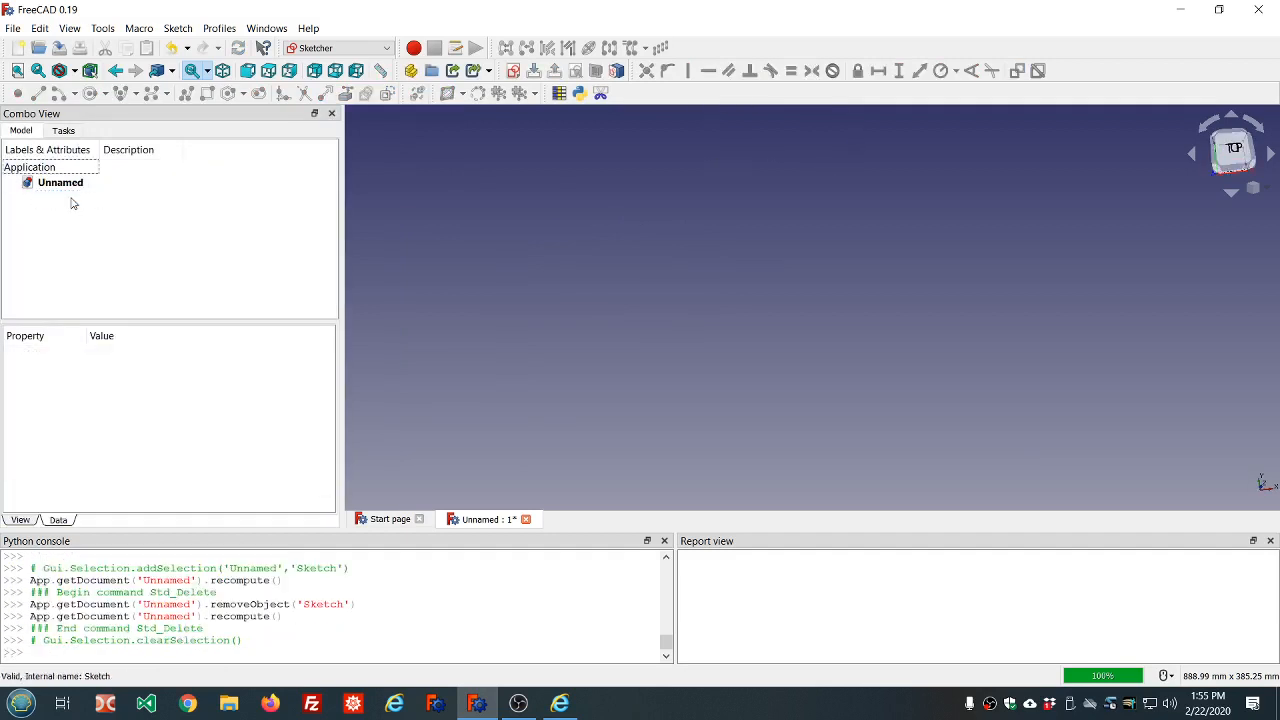
left_click(512, 72)
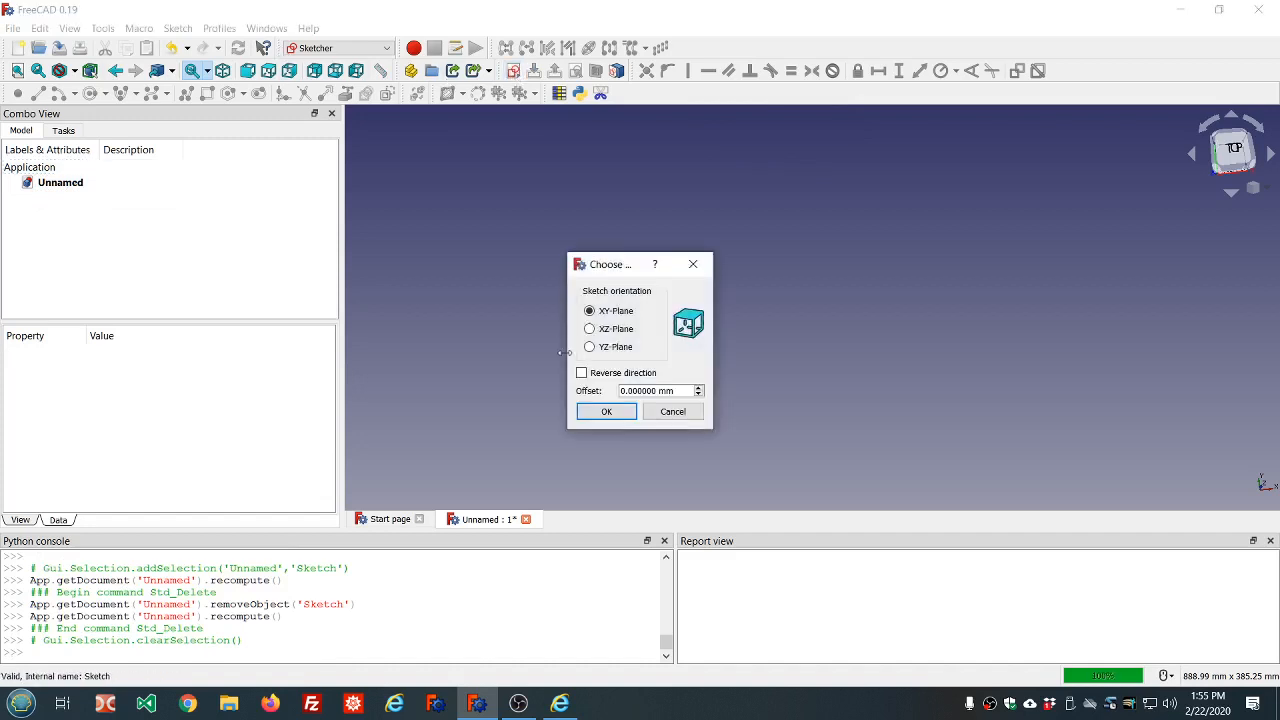
left_click(607, 411)
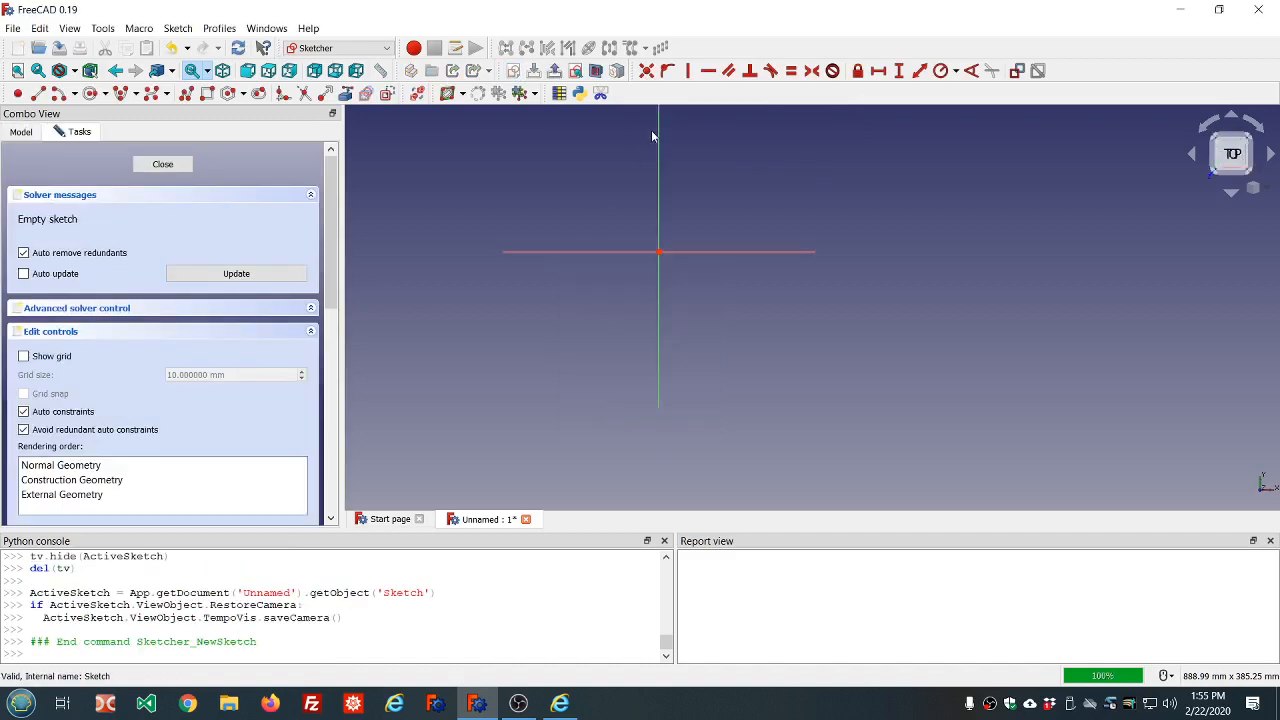
Draw a rectangle enclosing the origin and review its automatic constraints in the constraint list.
left_click(40, 93)
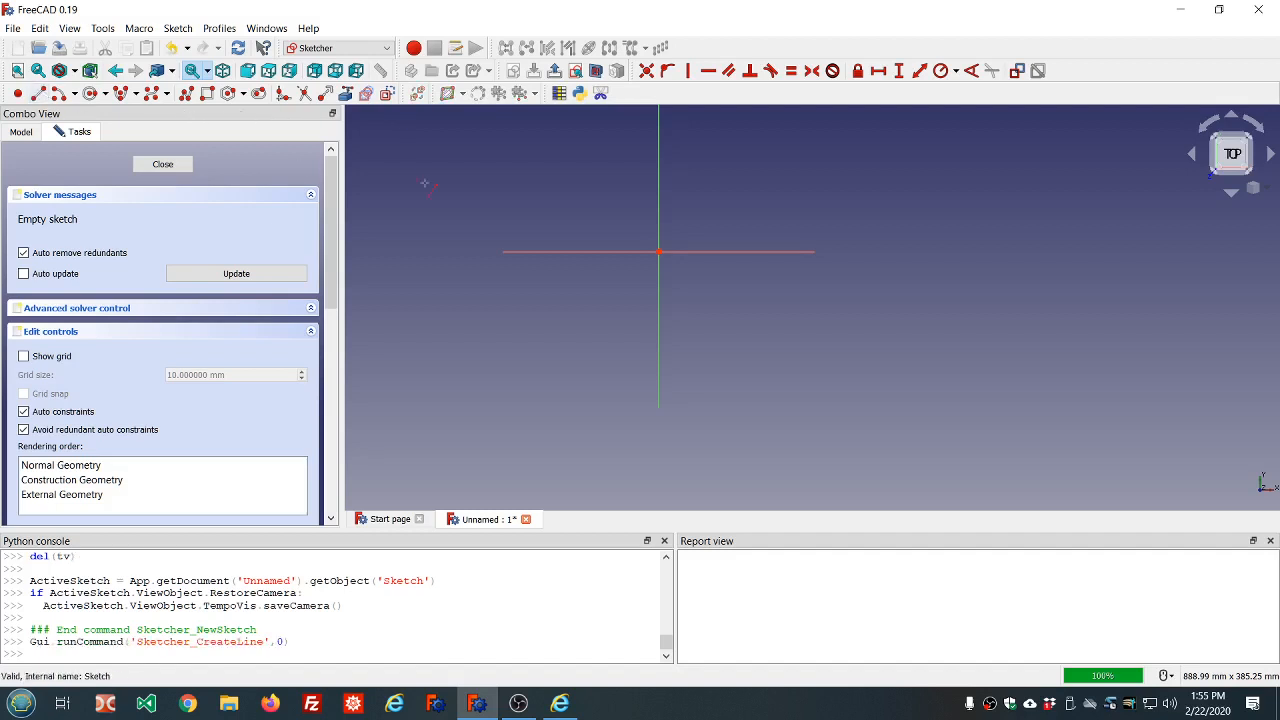
left_click(207, 93)
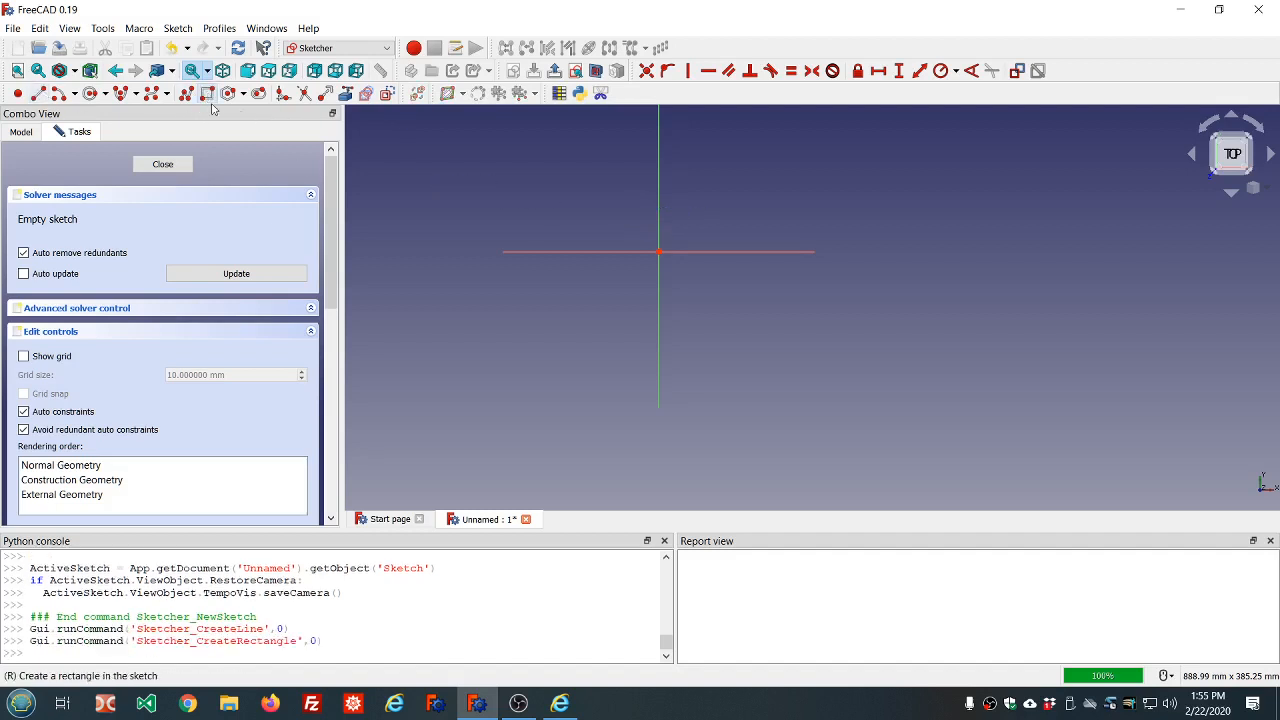
left_click(591, 200)
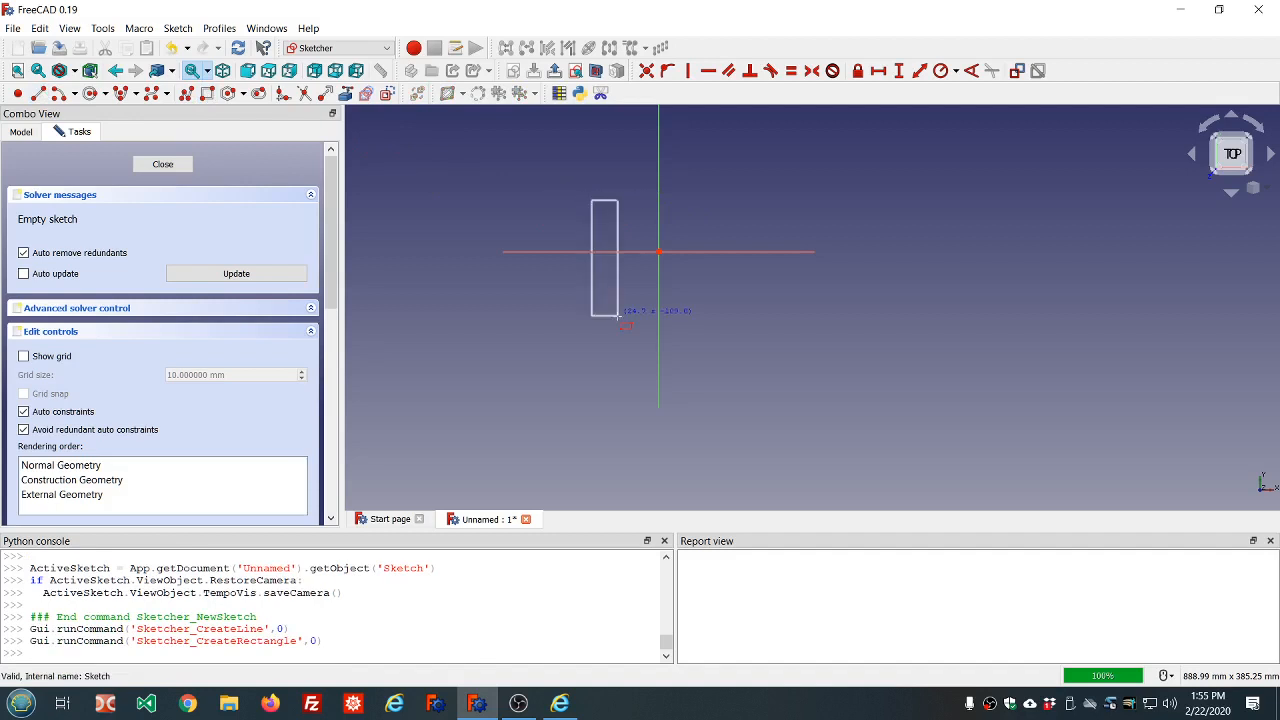
left_click(736, 320)
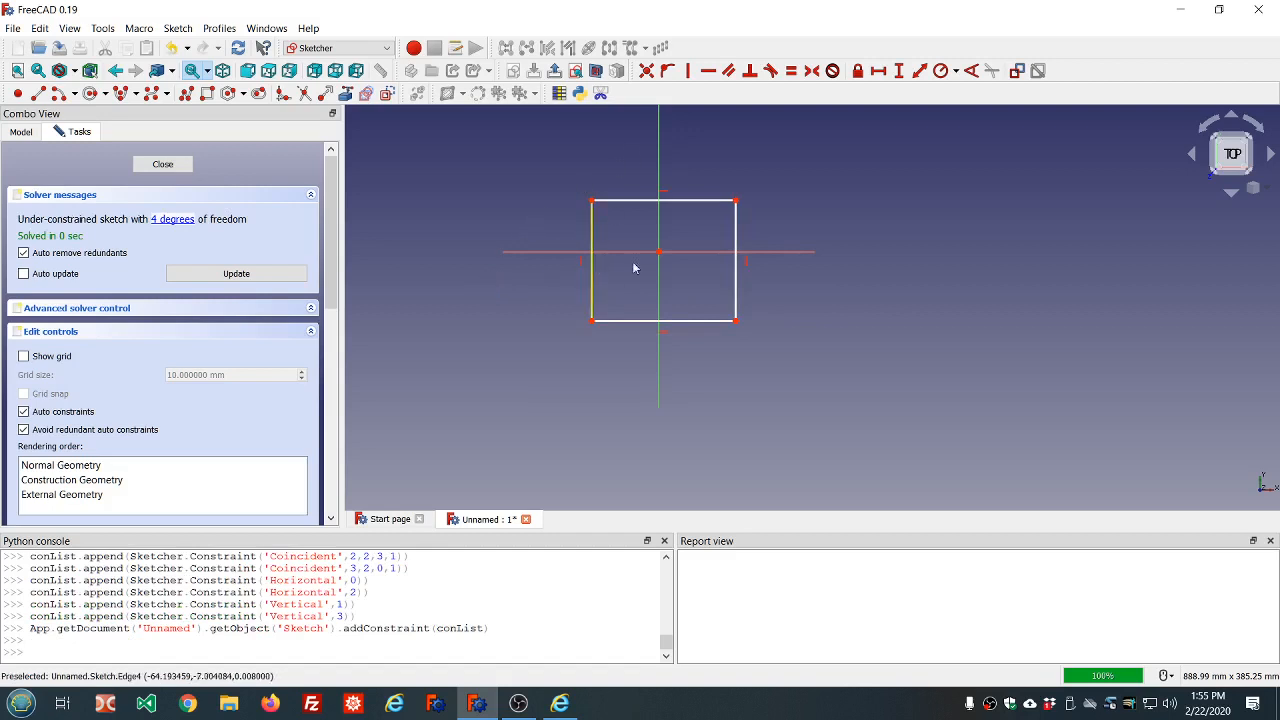
left_click_drag(331, 225, 336, 380)
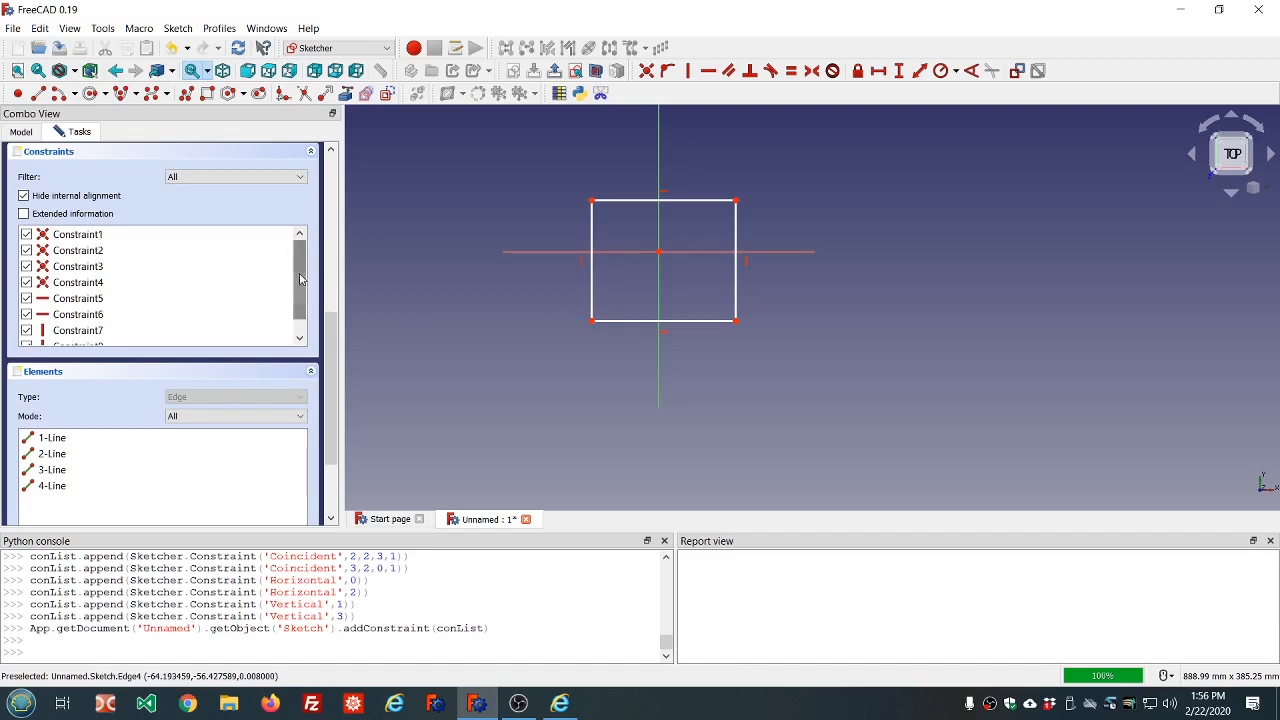
scroll(130, 338, "down", 1)
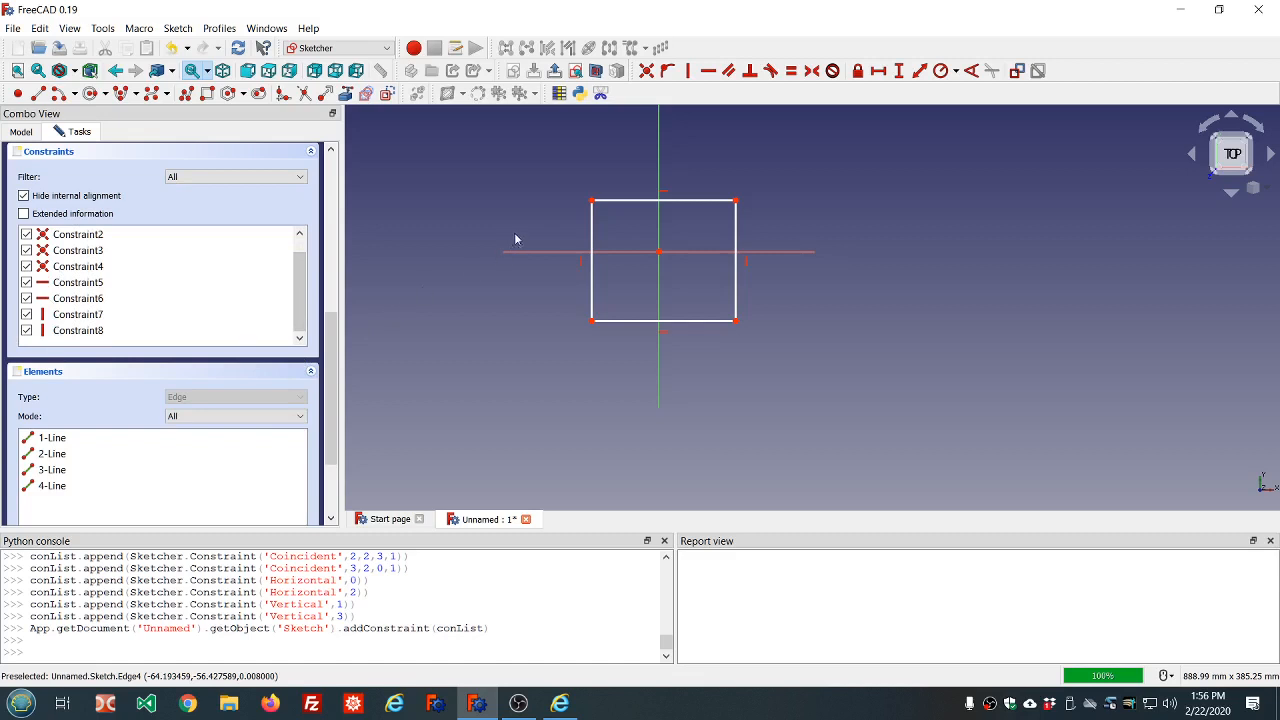
Resize the rectangle by moving its upper edge up about 33 mm, its right edge outward about 34 mm, and its left edge inward and back out.
left_click_drag(631, 202, 524, 209)
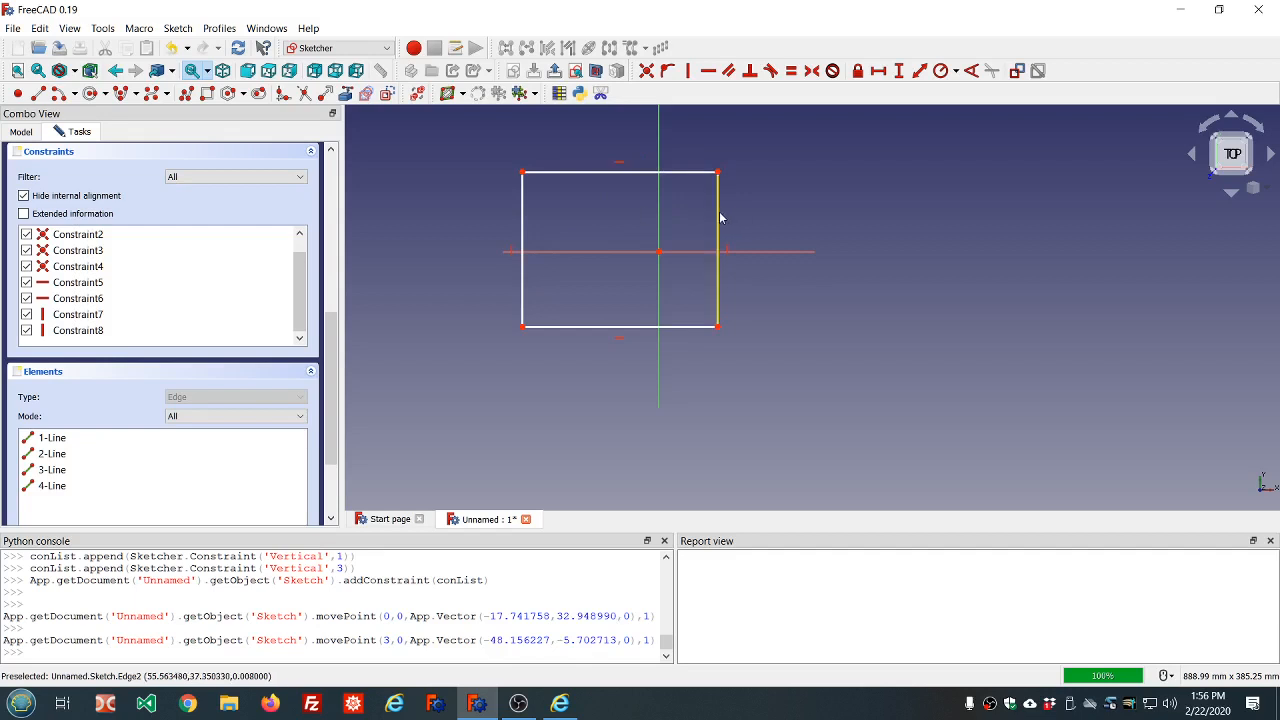
left_click_drag(720, 219, 756, 220)
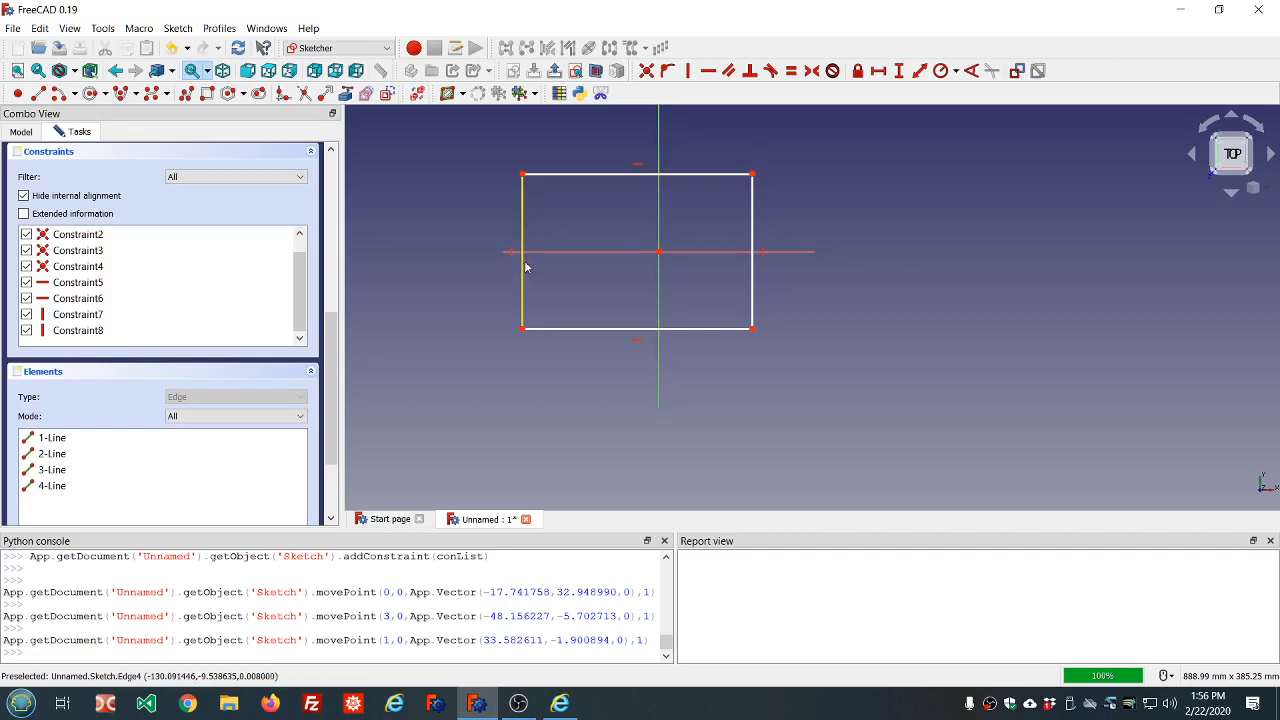
left_click_drag(526, 266, 737, 270)
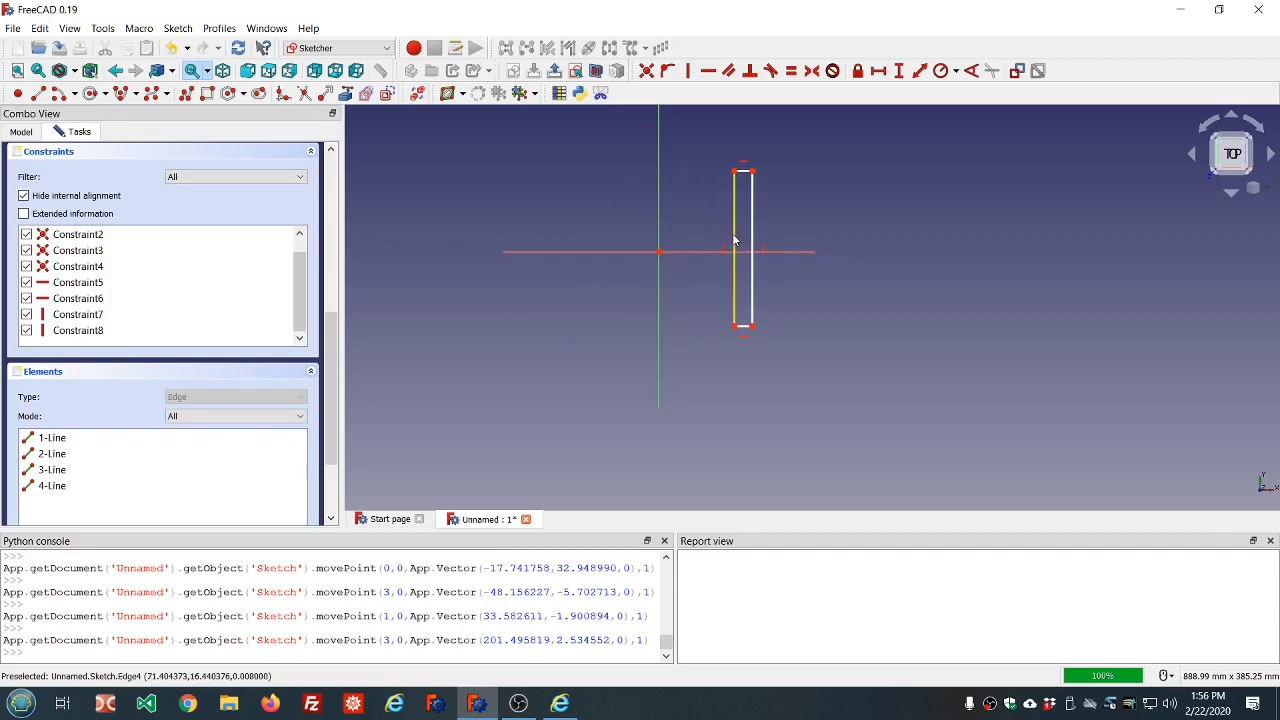
left_click_drag(735, 240, 589, 246)
left_click_drag(550, 236, 549, 234)
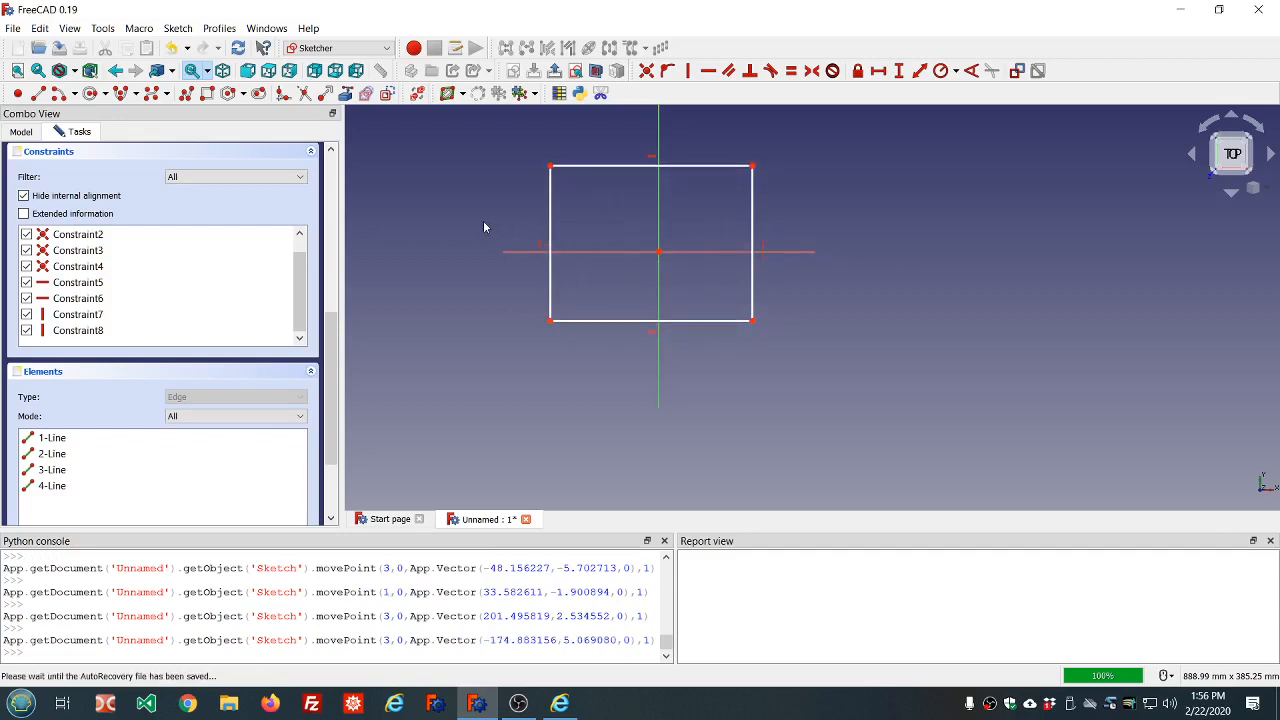
Constrain the rectangle's two left corners symmetrically about the horizontal axis, and move the upper-left corner about 20 mm down and 8 mm right.
left_click(550, 167)
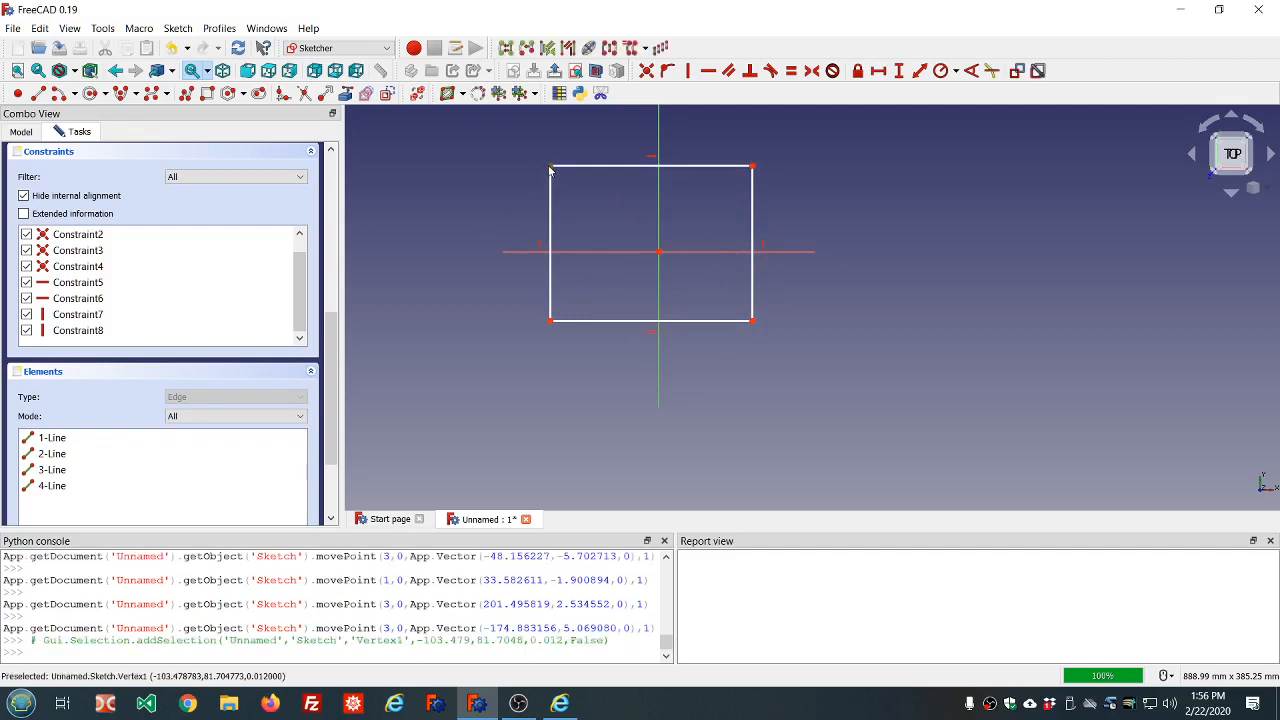
left_click(550, 322)
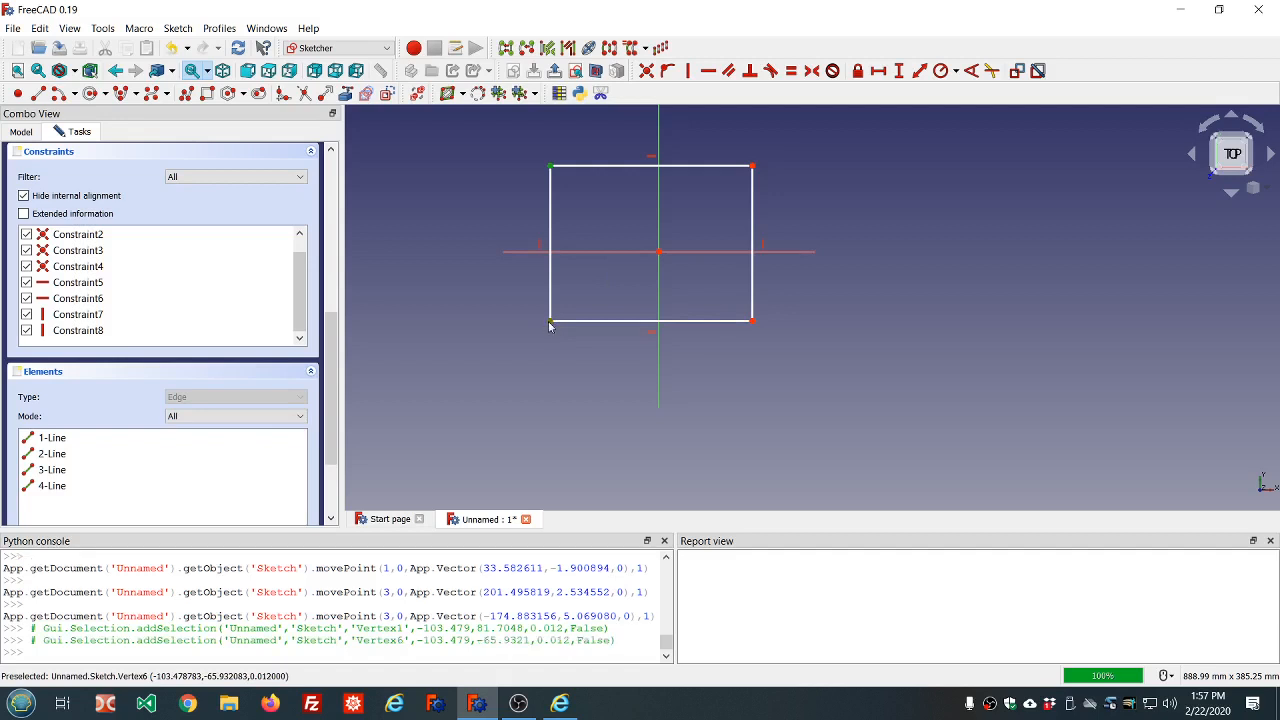
left_click(600, 252)
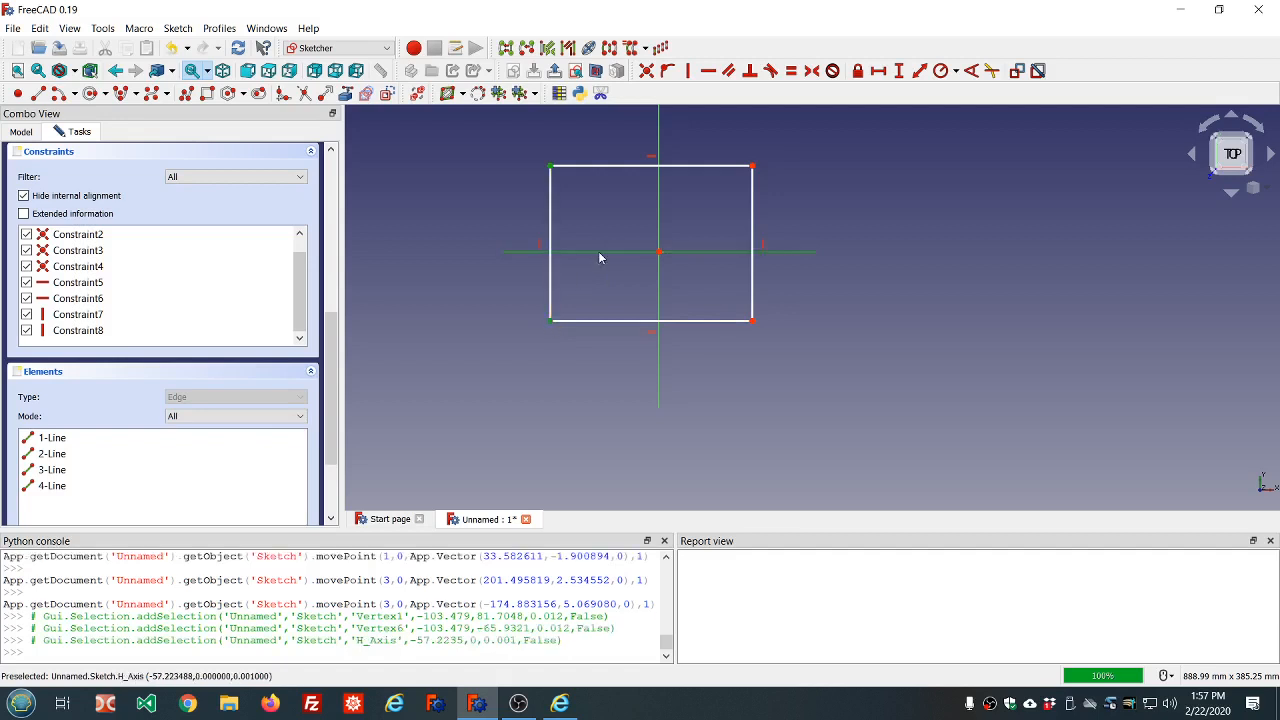
left_click(812, 71)
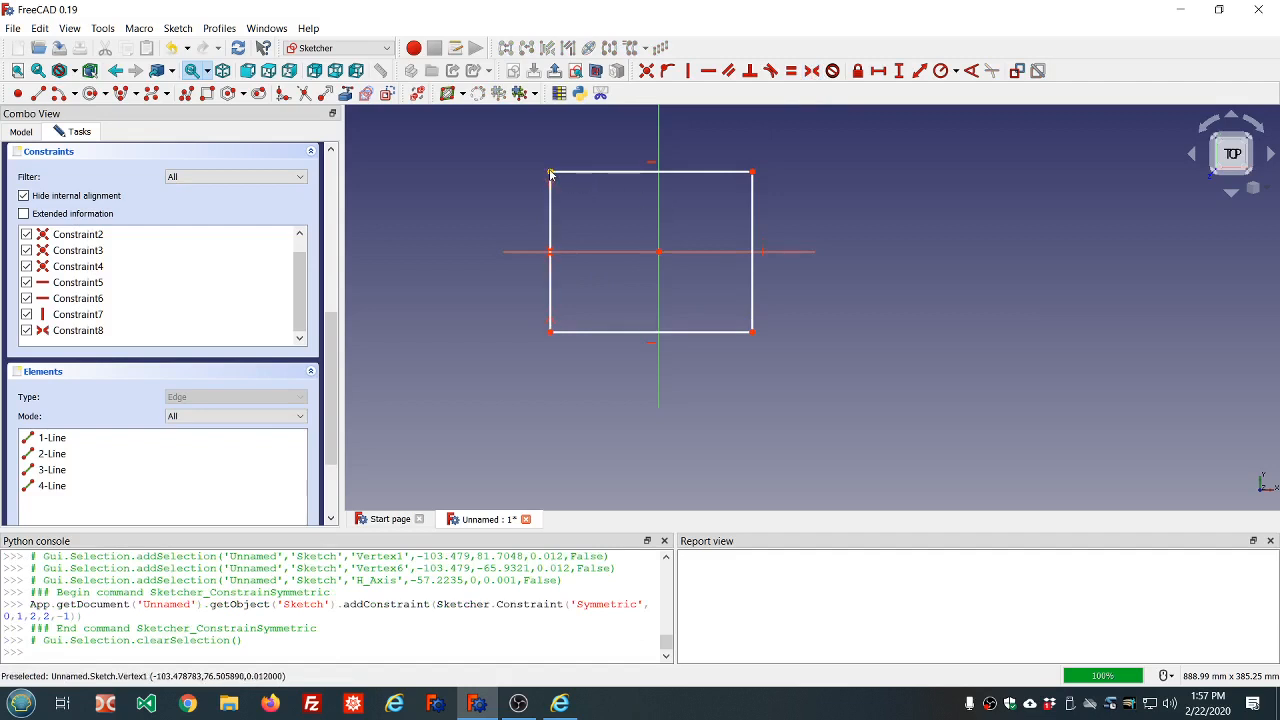
mouse_move(551, 177)
left_mouse_down()
mouse_move(503, 176)
mouse_move(528, 241)
mouse_move(497, 249)
mouse_move(477, 226)
mouse_move(510, 230)
mouse_move(558, 192)
left_mouse_up()
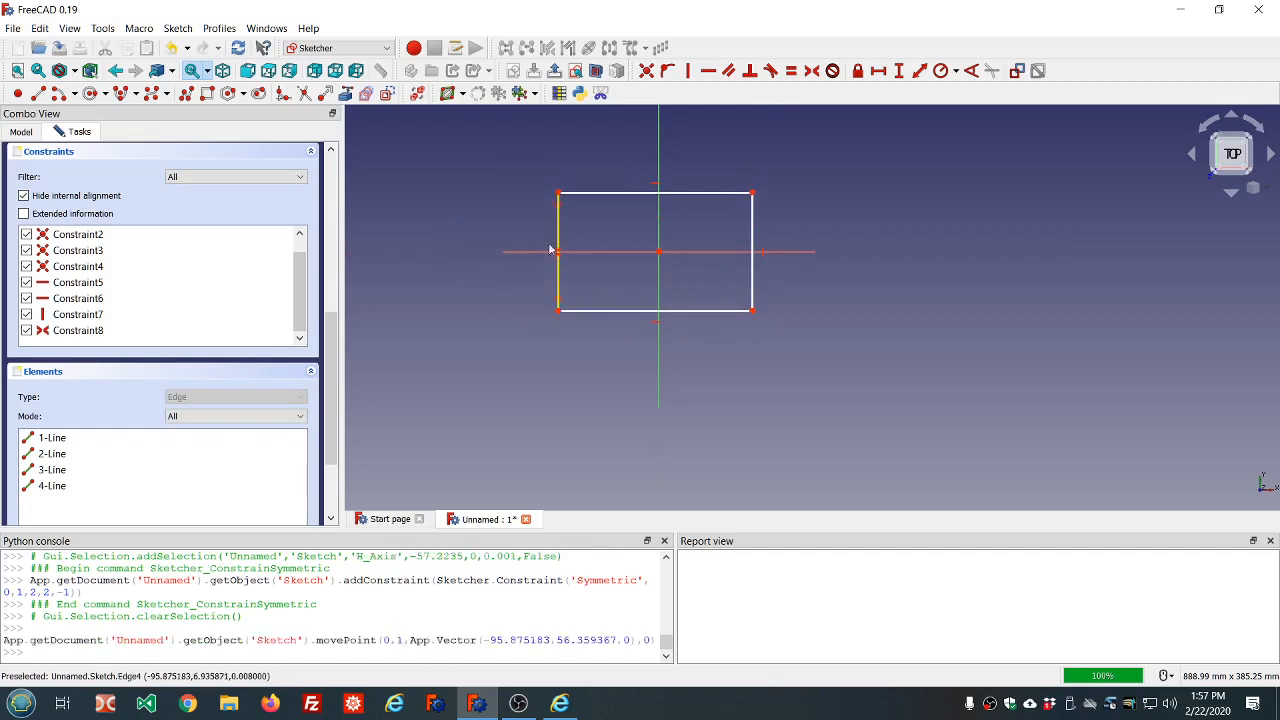
Constrain the rectangle's two upper corners symmetrically about the vertical axis, and move the lower-right corner inward to about (66, -45) mm.
left_click(558, 193)
left_click(752, 193)
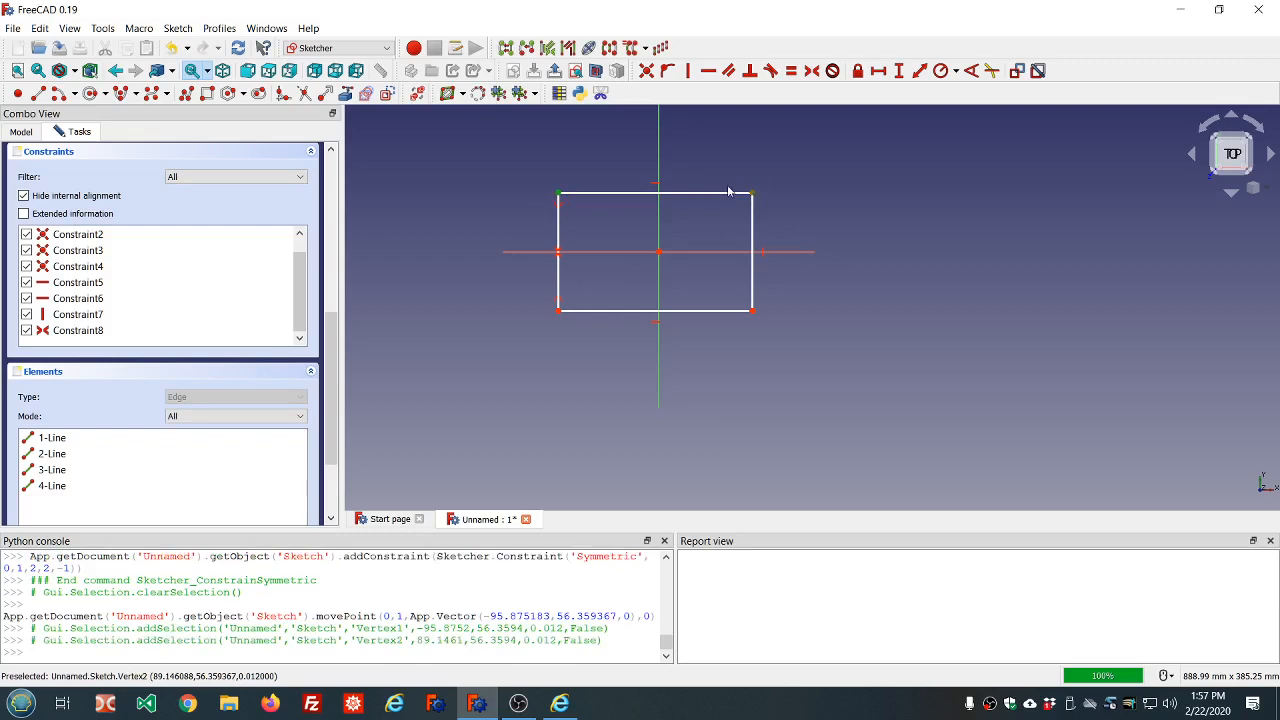
left_click(660, 164)
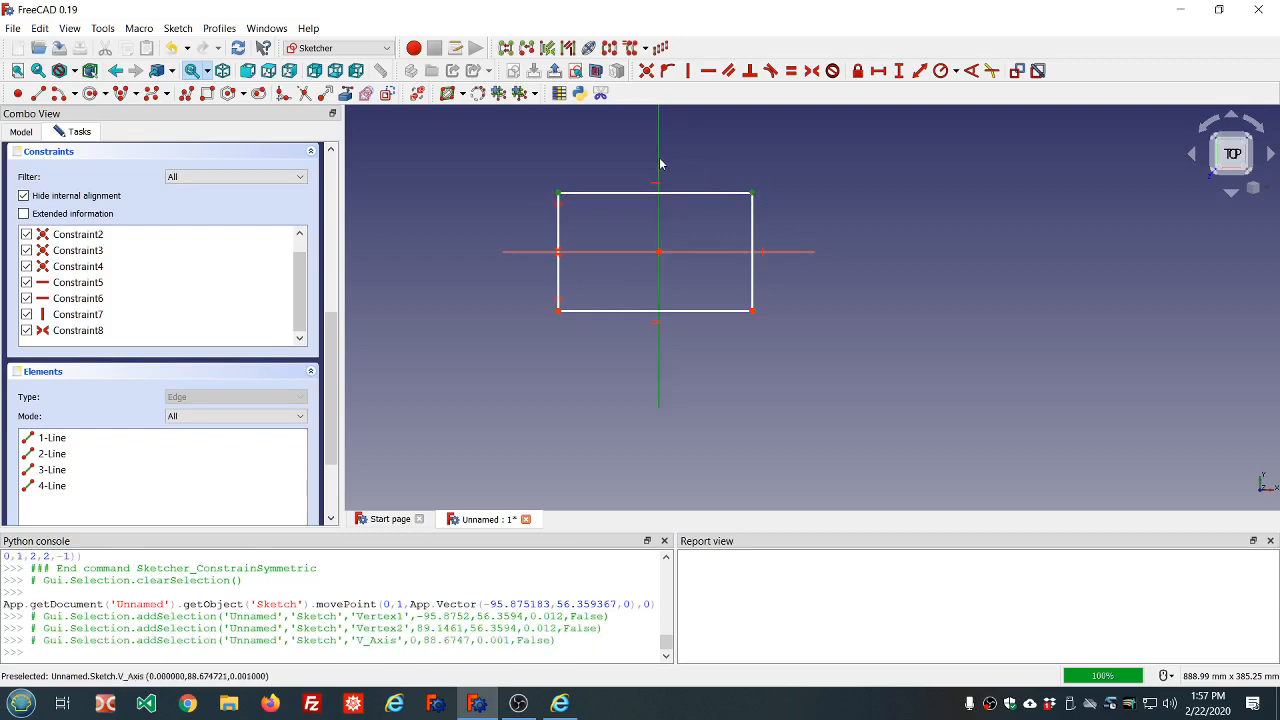
left_click(811, 70)
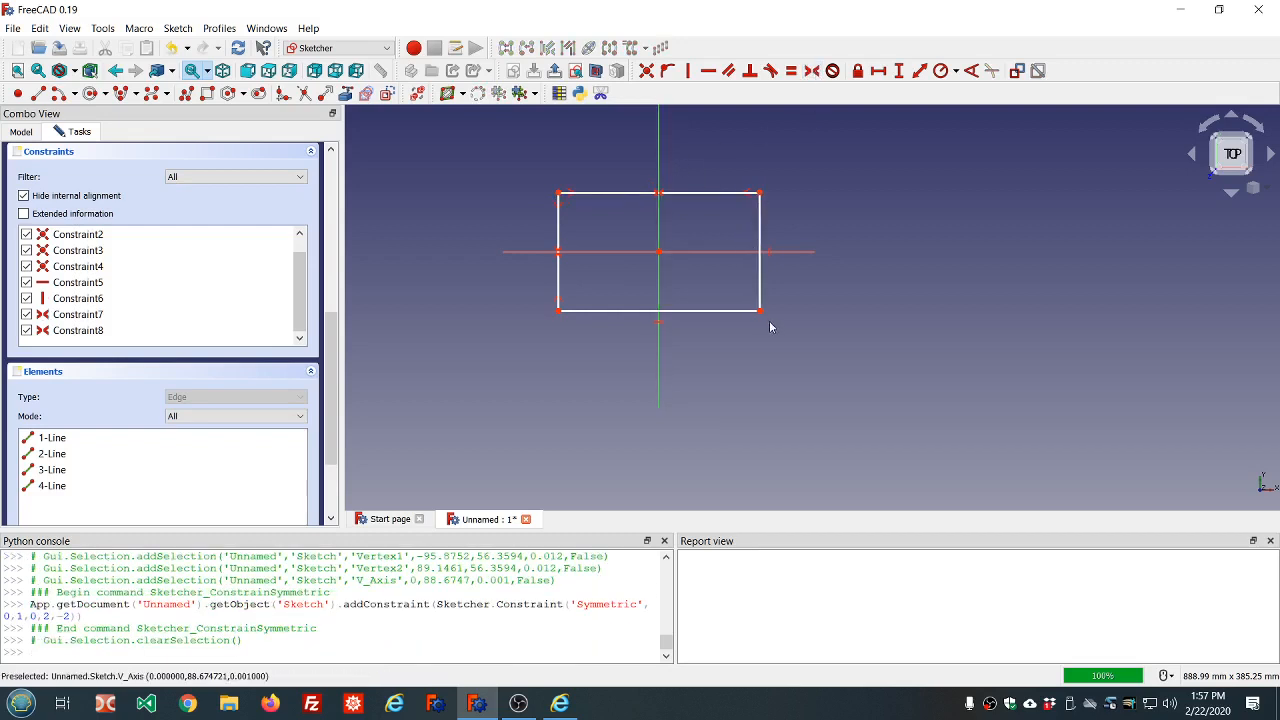
left_click_drag(758, 310, 730, 303)
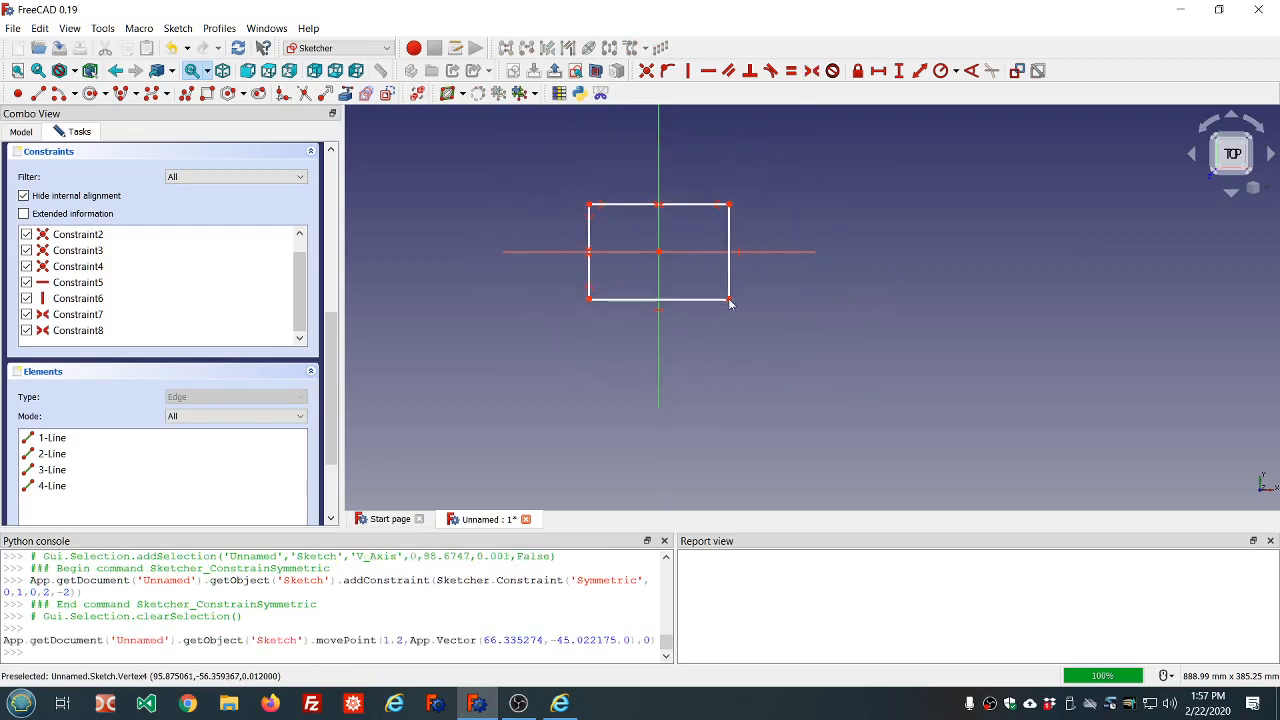
Delete the symmetry constraints on the rectangle's upper corners and left corners.
left_click(658, 207)
key("Delete")
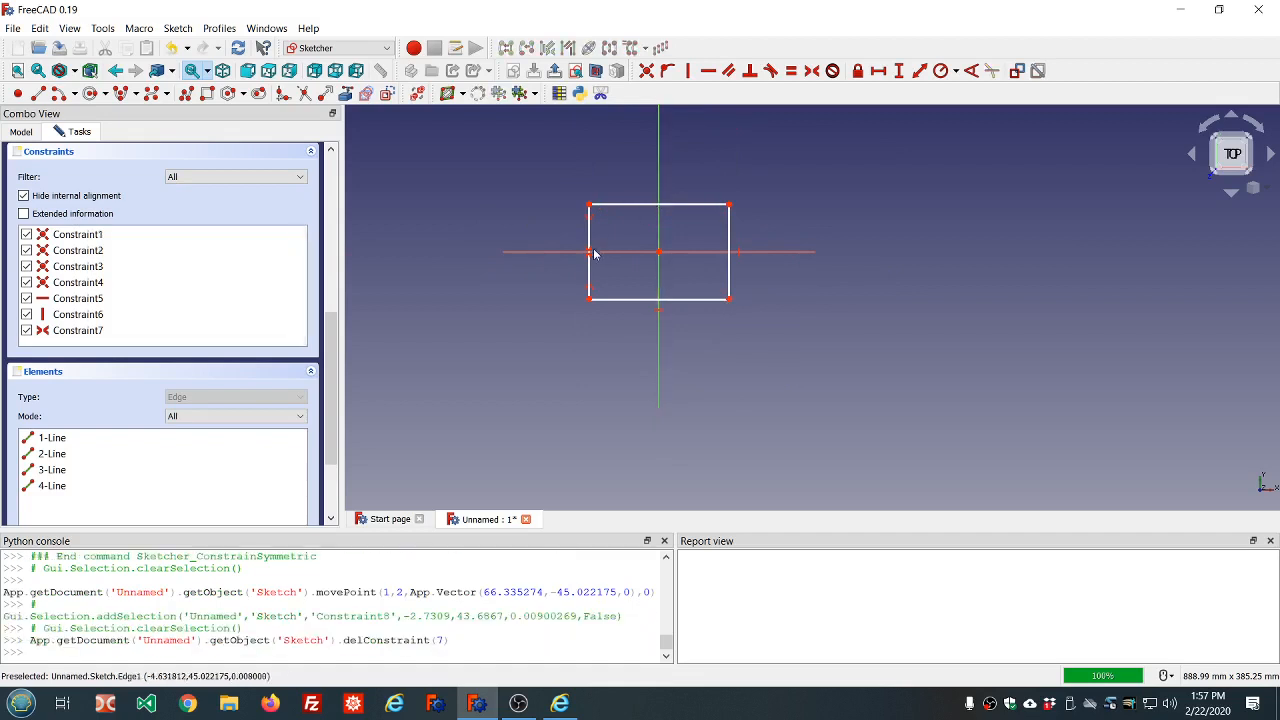
left_click(587, 258)
key("Delete")
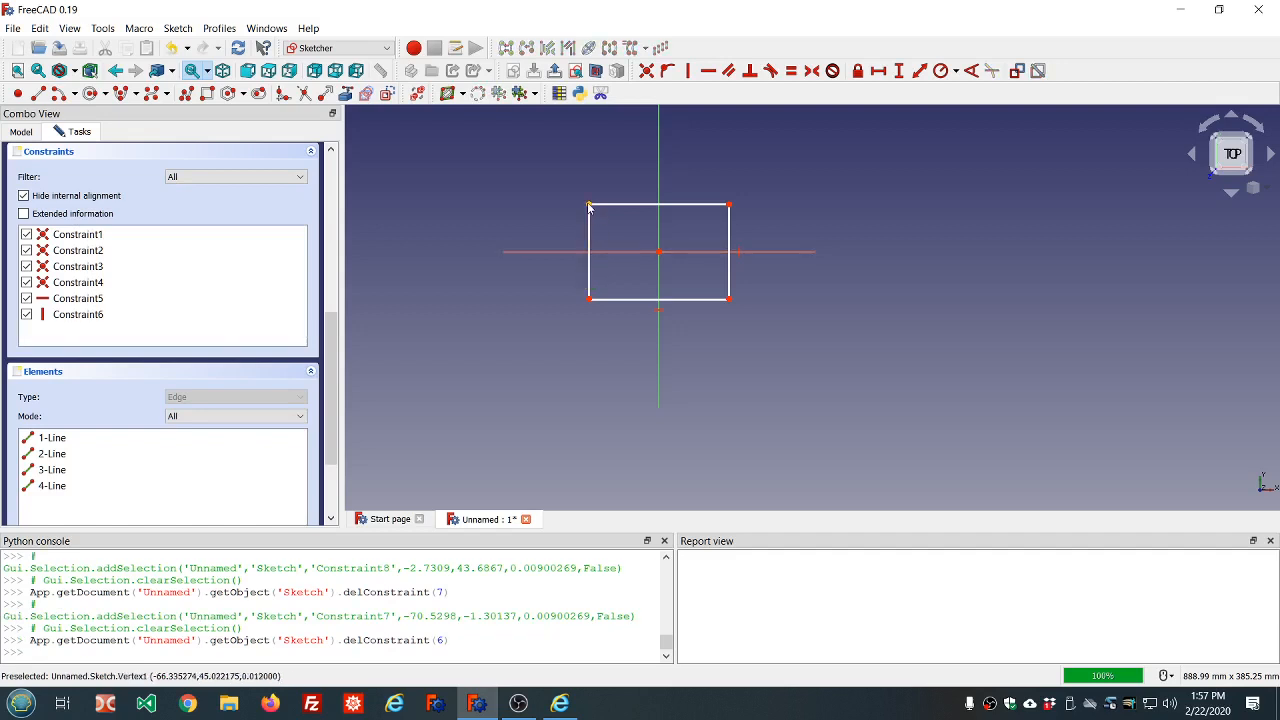
Constrain the upper-left and lower-right corners symmetrically about the origin, and move the lower-left corner about 3 mm up.
left_click(588, 207)
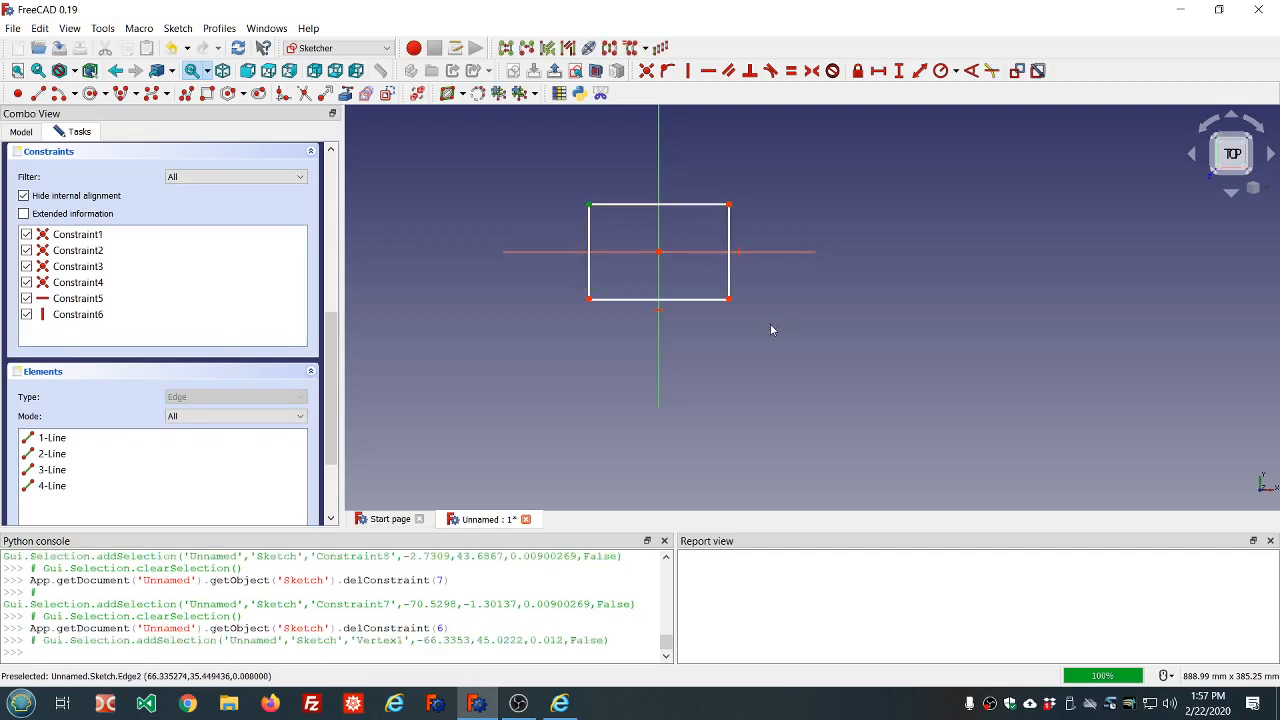
left_click(731, 306)
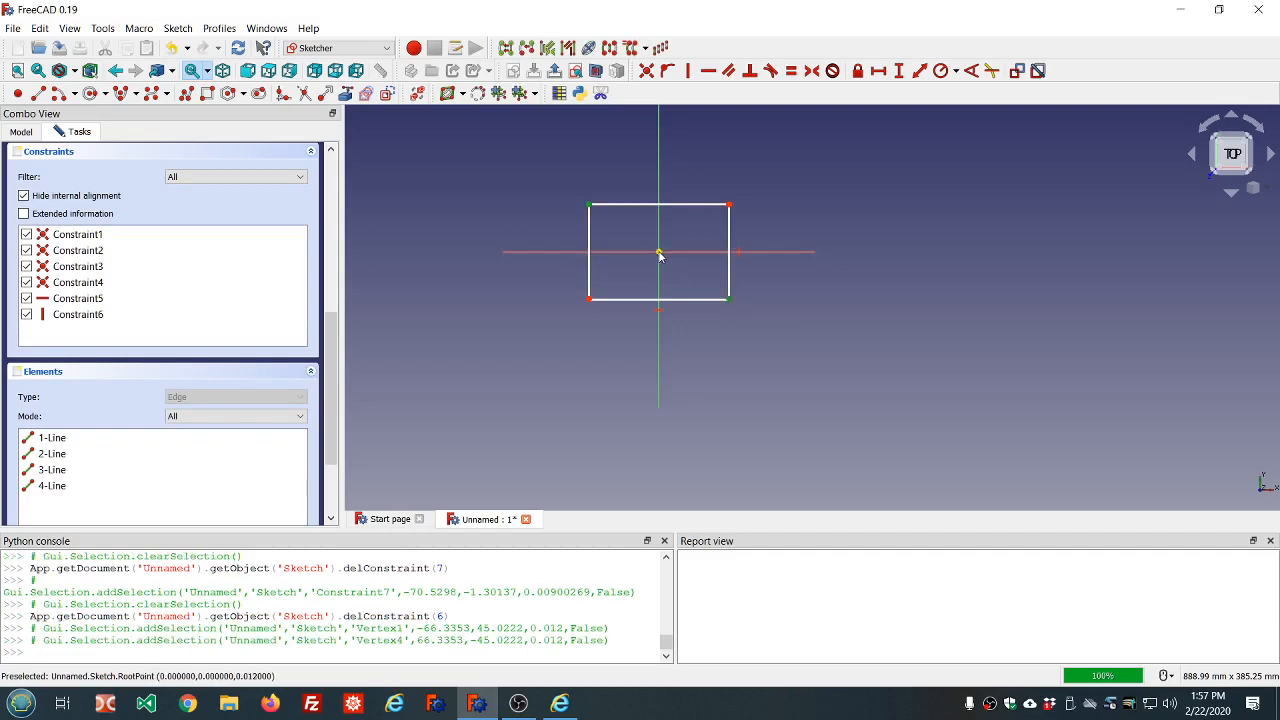
left_click(659, 253)
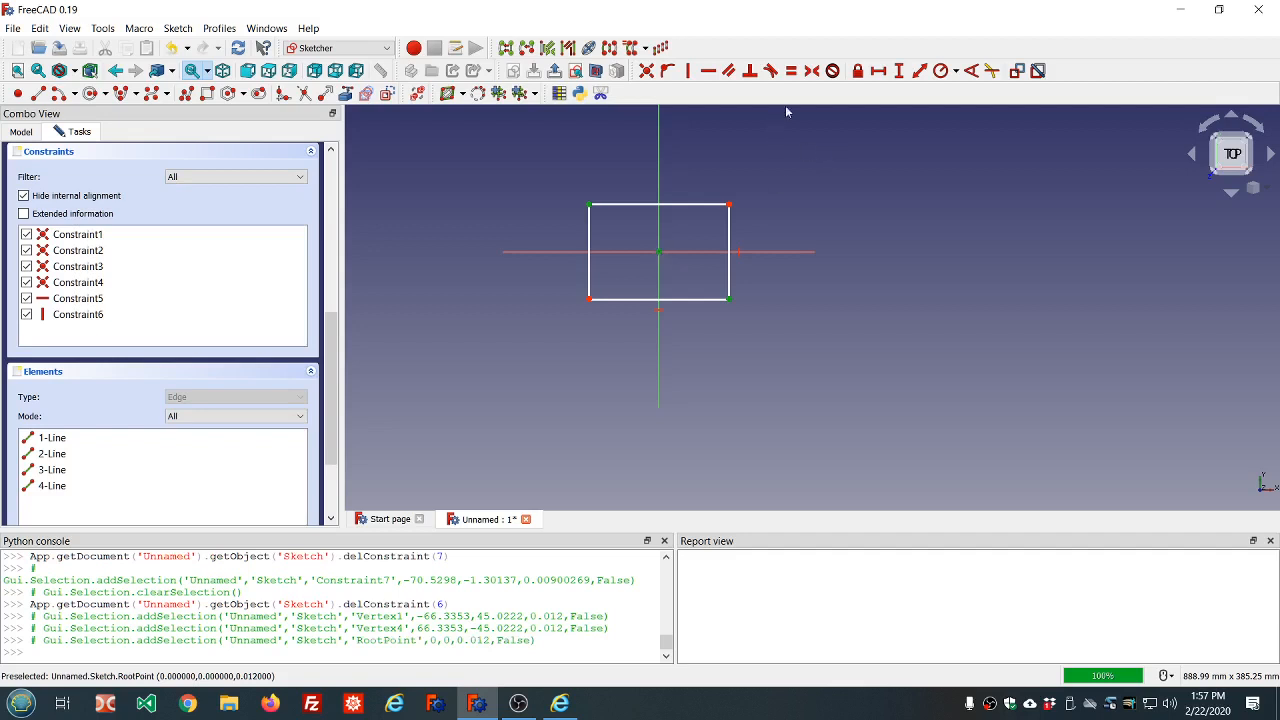
left_click(811, 70)
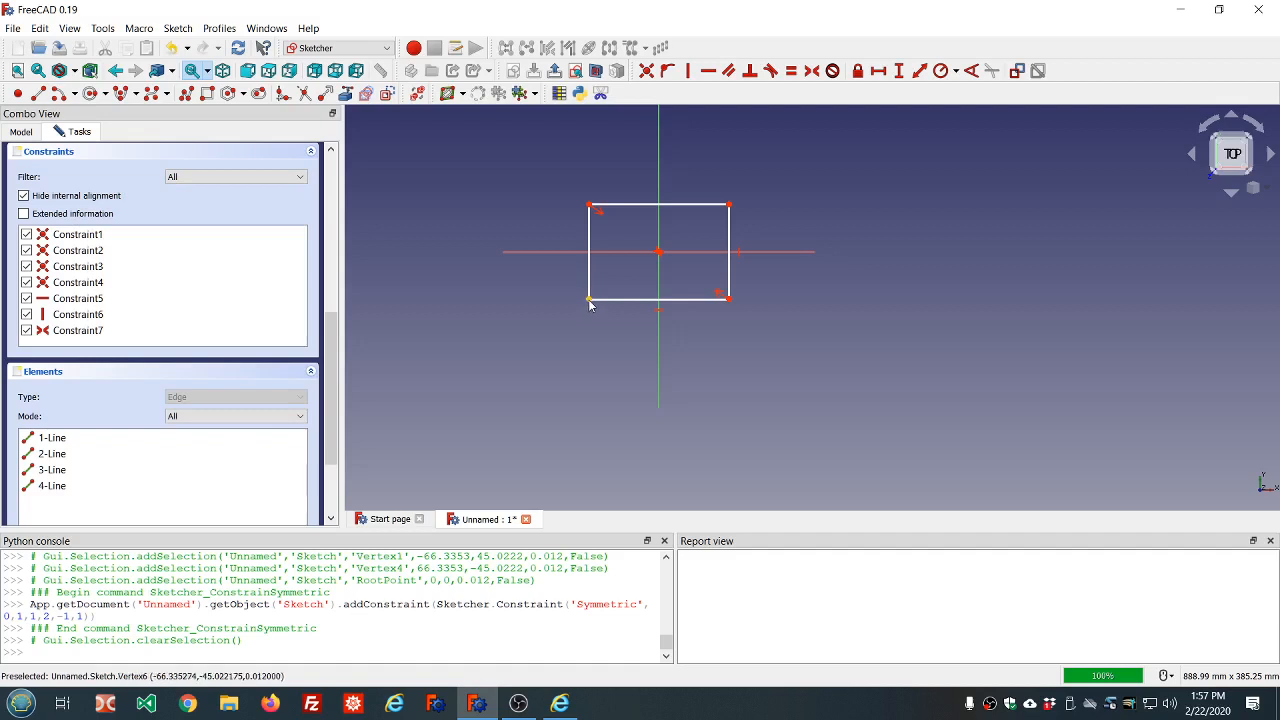
mouse_move(591, 325)
left_mouse_down()
mouse_move(597, 390)
mouse_move(591, 296)
left_mouse_up()
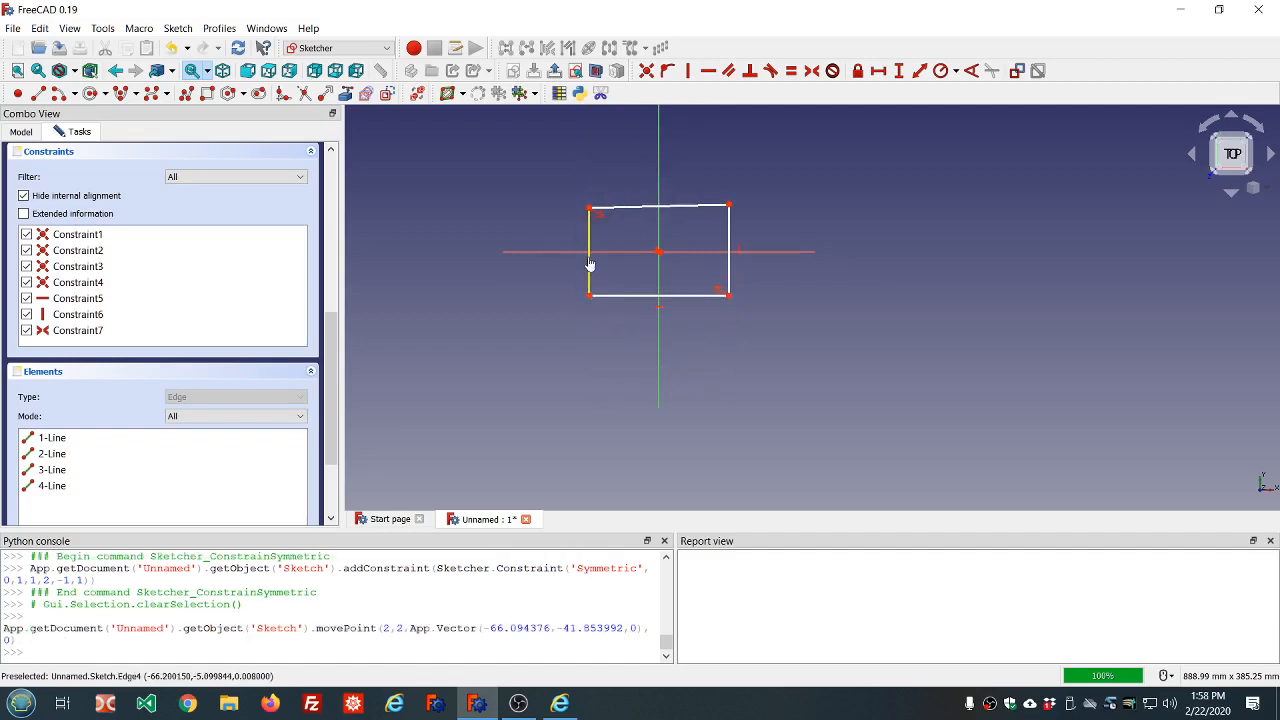
Constrain the left edge vertical and the upper edge horizontal, and move the upper-left corner to about (-123, 65) mm.
left_click(590, 264)
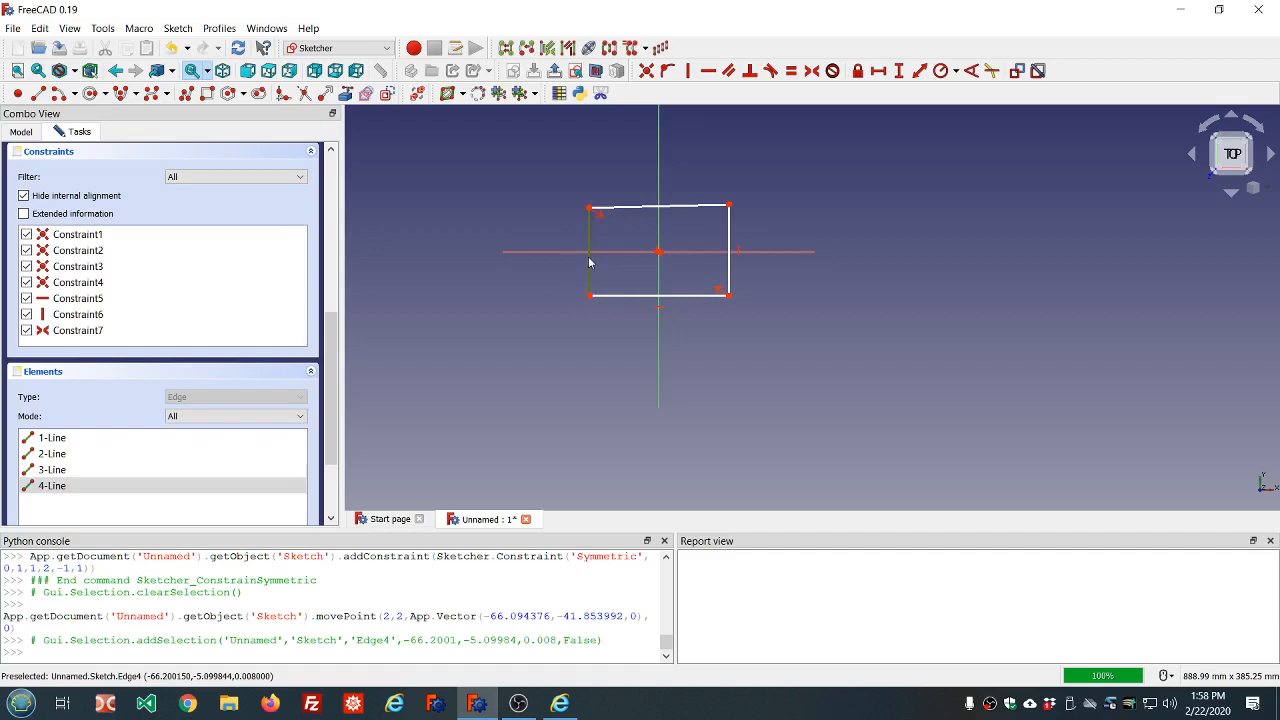
left_click(689, 72)
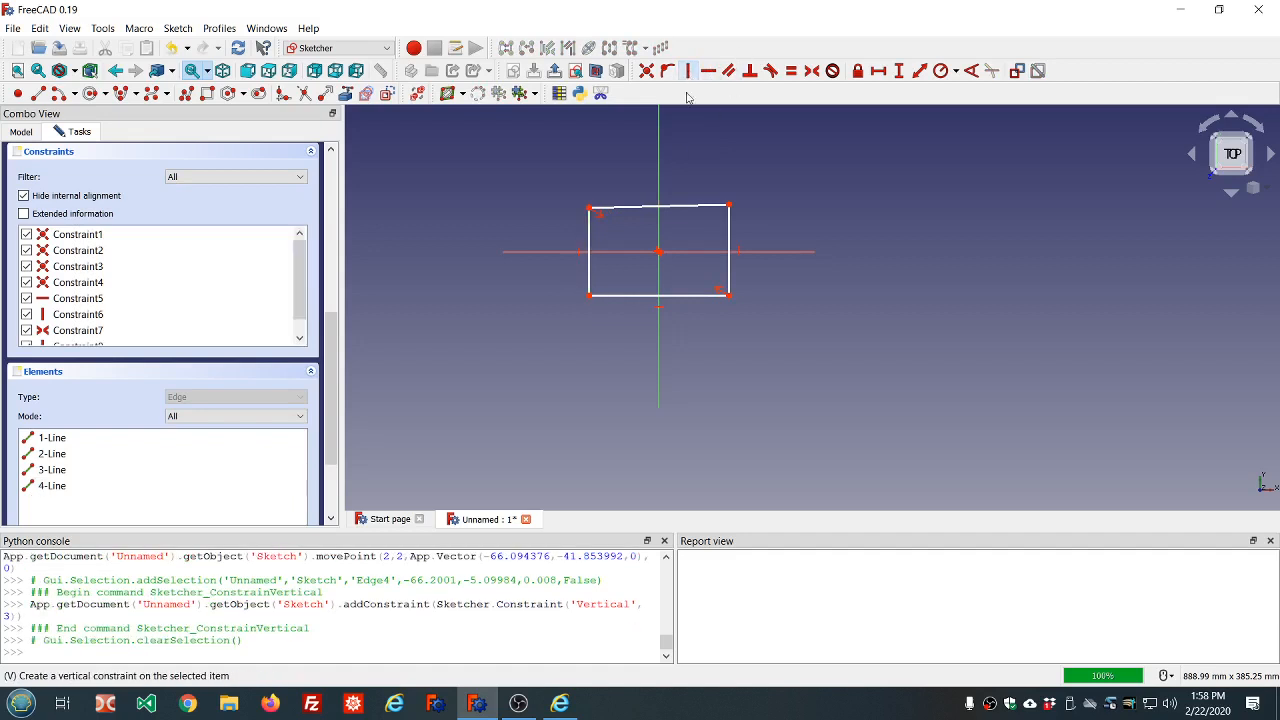
left_click(648, 207)
left_click(708, 71)
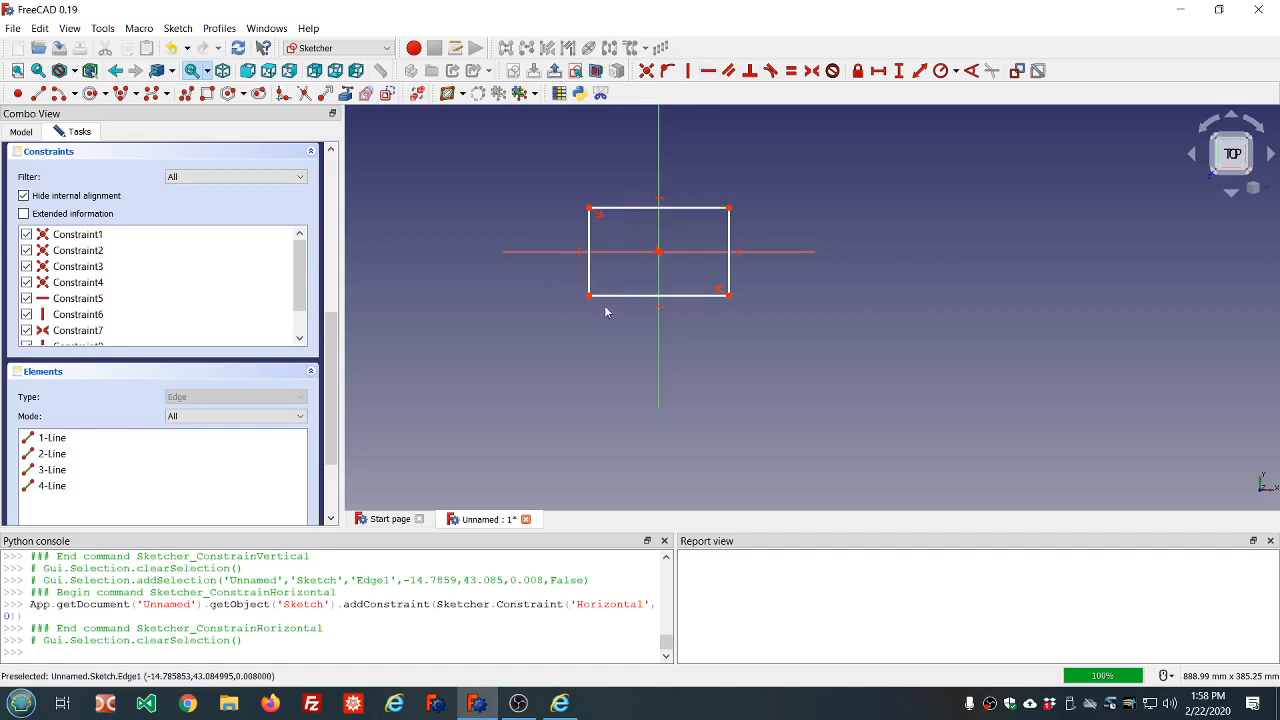
left_click_drag(591, 209, 530, 184)
Delete the left edge's vertical constraint while checking the degrees of freedom, and move the upper-left corner to about (-124, 63) mm.
left_click_drag(331, 350, 311, 154)
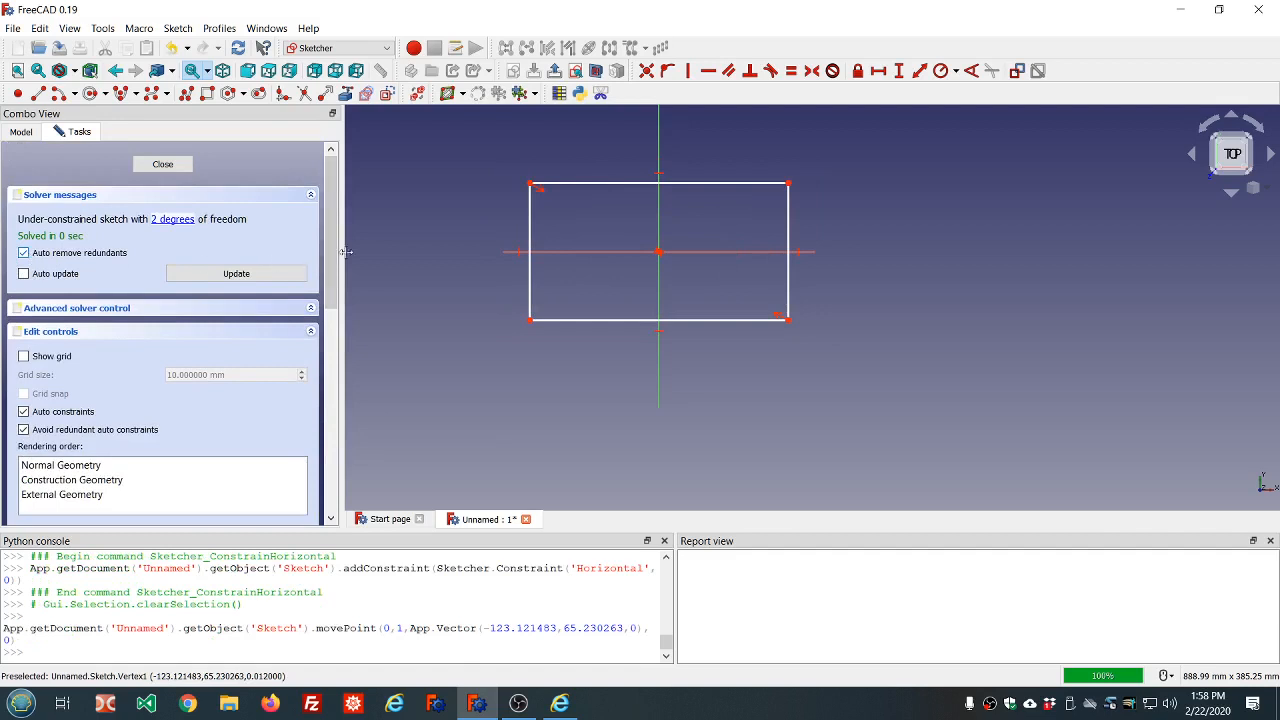
left_click(520, 255)
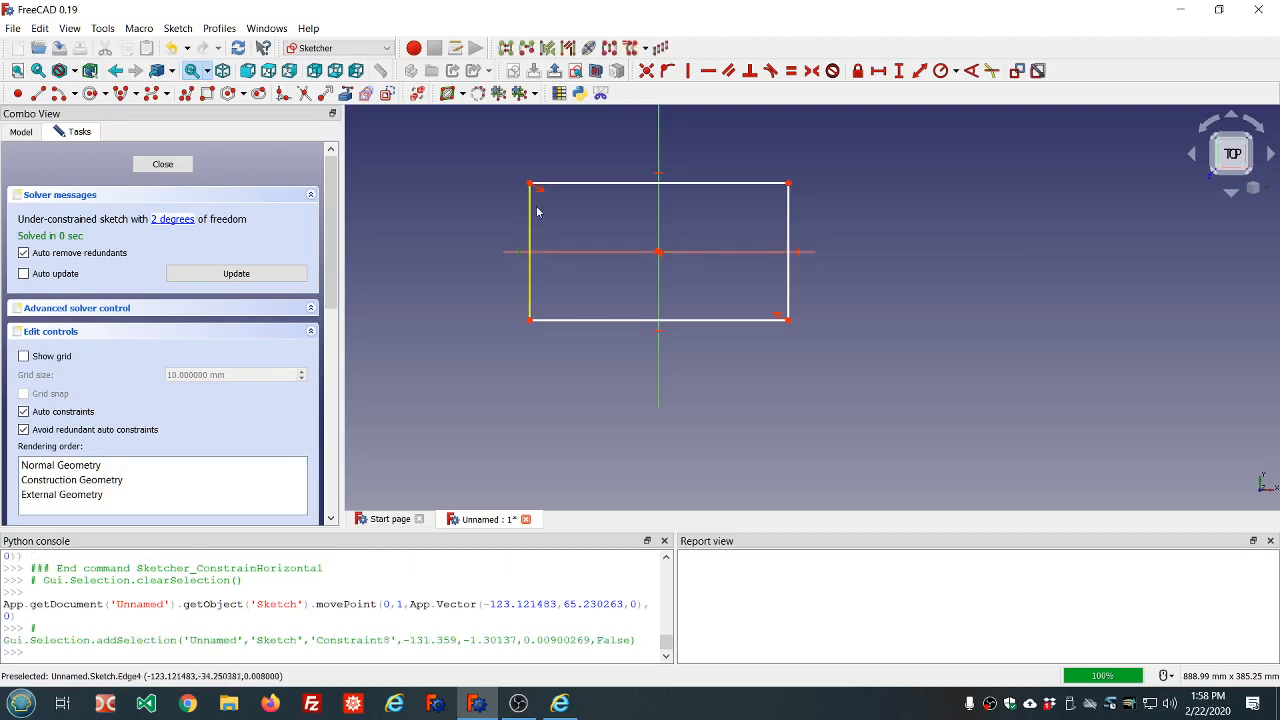
left_click(520, 258)
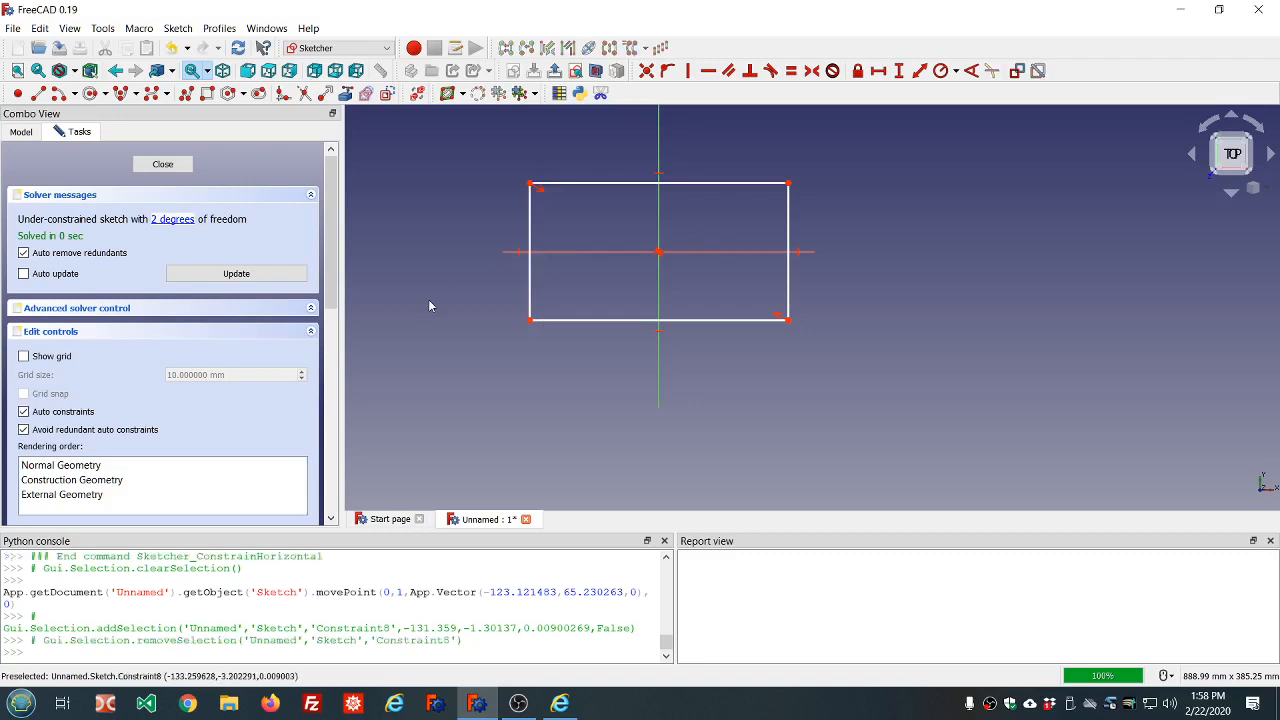
left_click(516, 258)
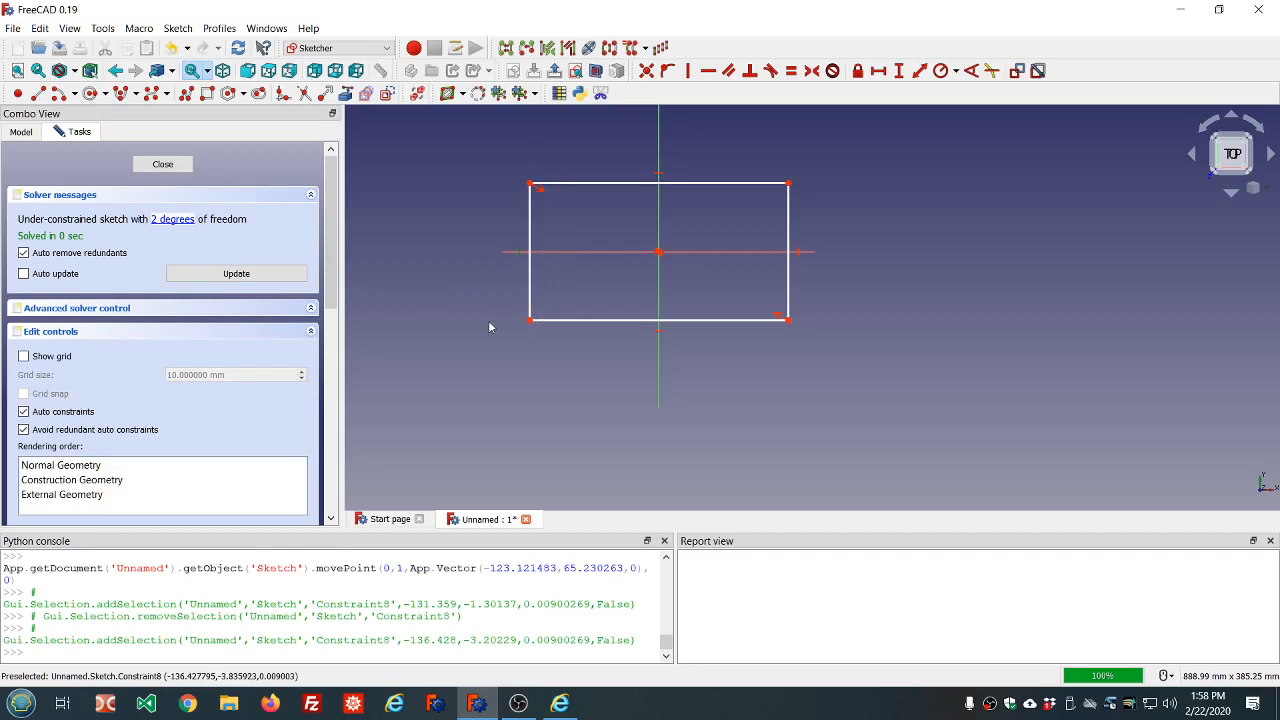
key("Delete")
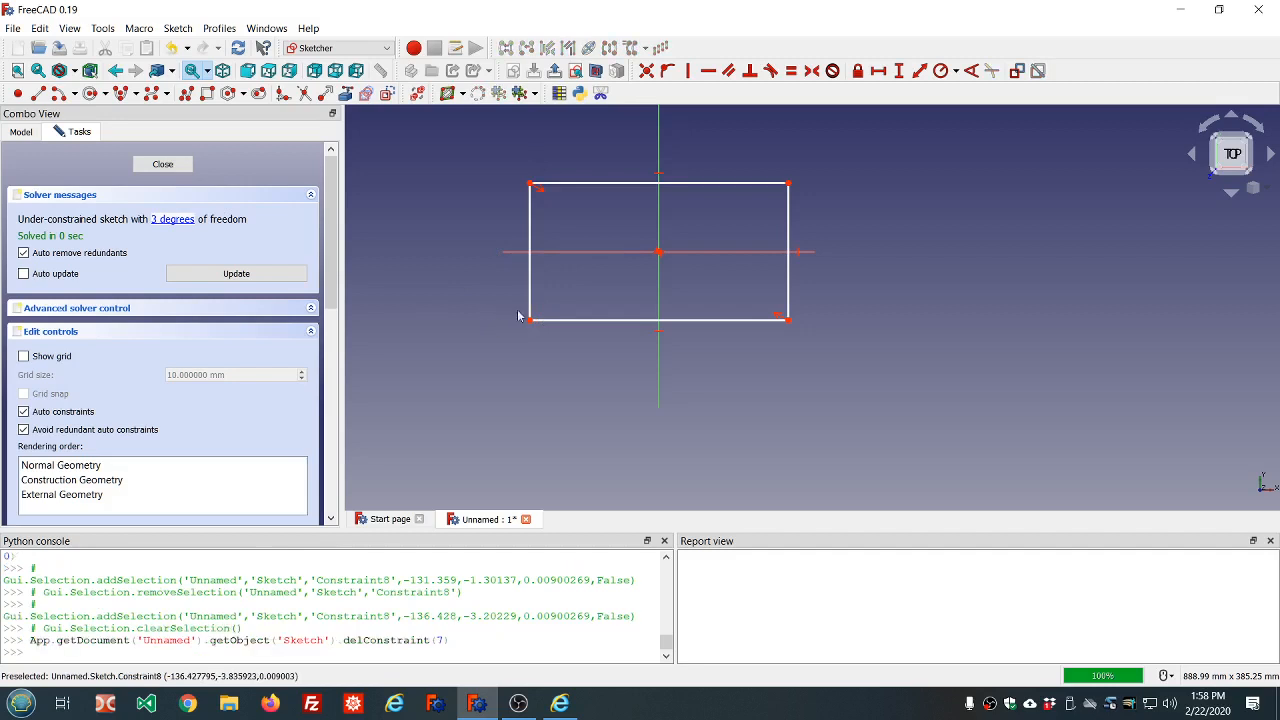
left_click(531, 186)
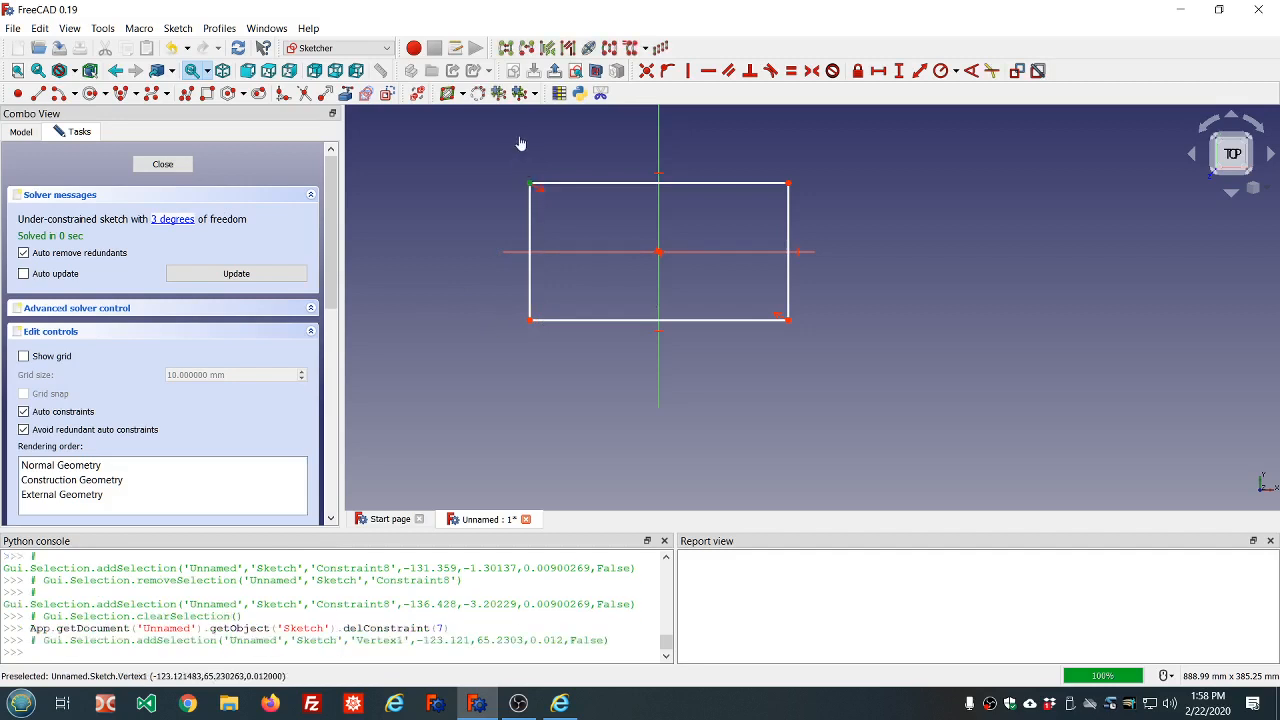
left_click(506, 121)
mouse_move(531, 188)
left_mouse_down()
mouse_move(523, 146)
mouse_move(434, 177)
mouse_move(449, 194)
mouse_move(590, 184)
mouse_move(400, 206)
mouse_move(551, 194)
mouse_move(530, 188)
left_mouse_up()
left_click(530, 248)
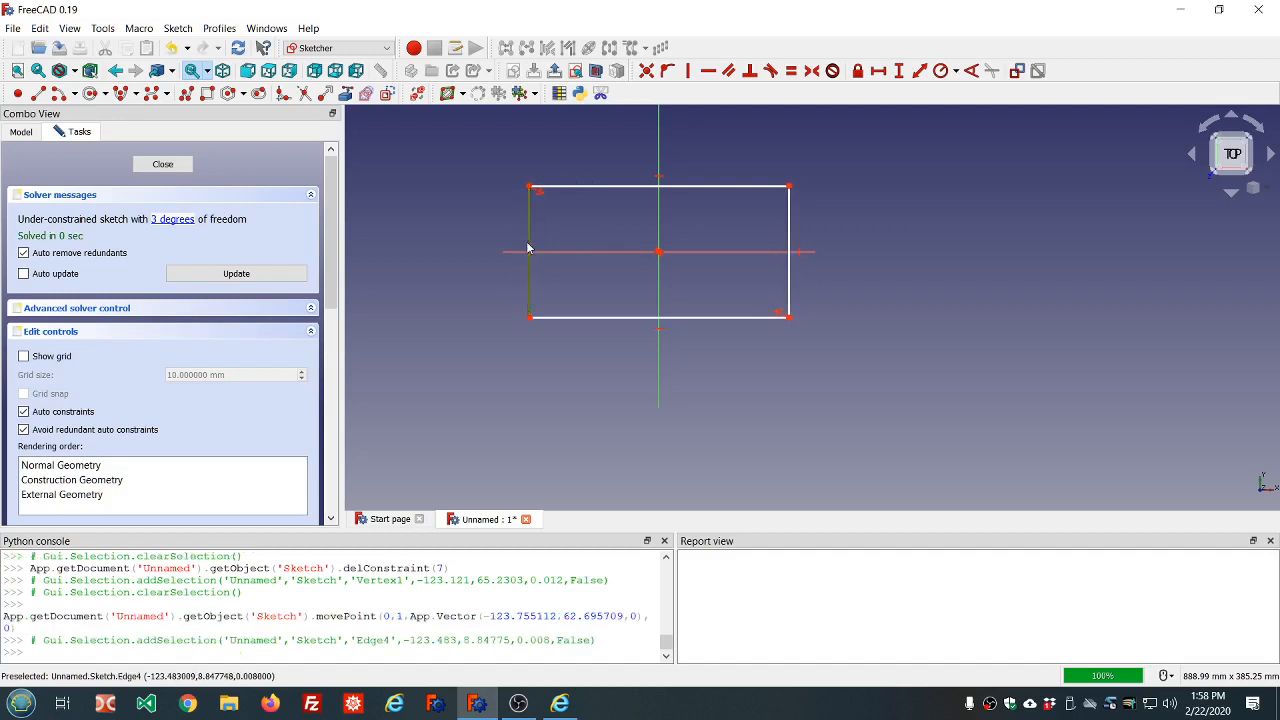
left_click(606, 160)
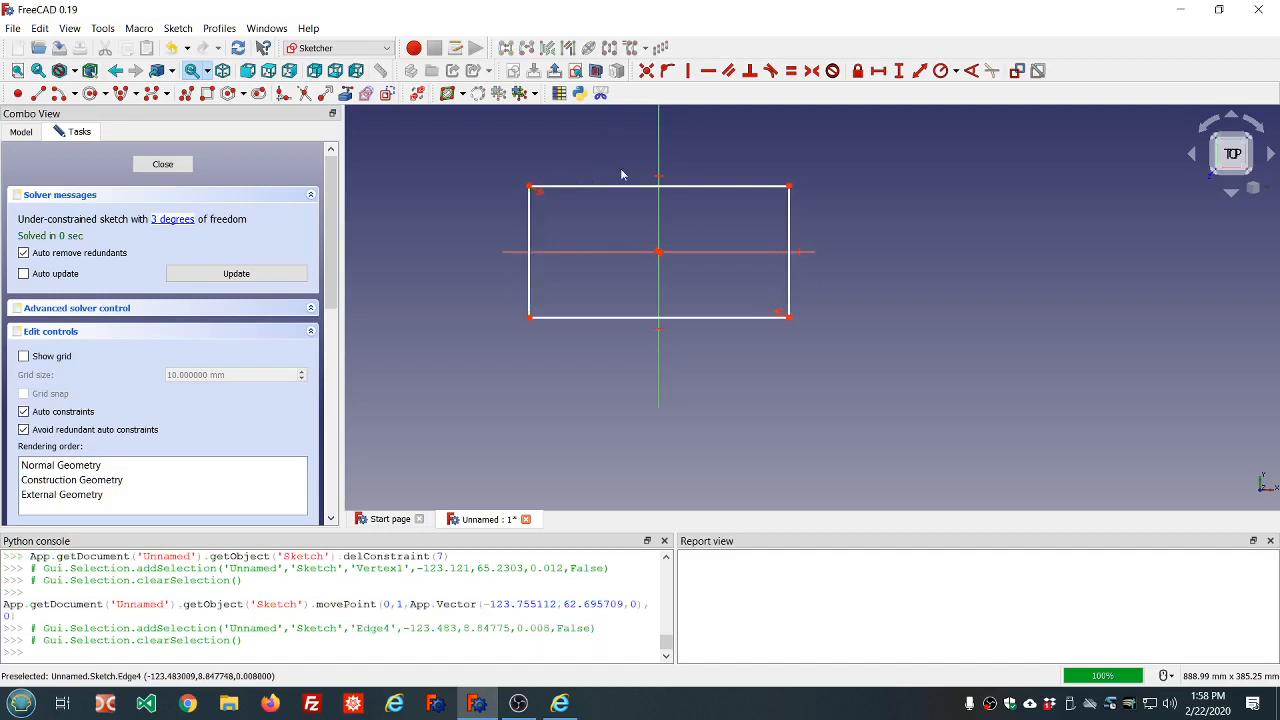
Delete the upper, lower and right edges' orientation constraints, and move the upper-right corner to about (121, 61) mm and the lower-left to about (-121, -63) mm.
left_click(660, 178)
key("Delete")
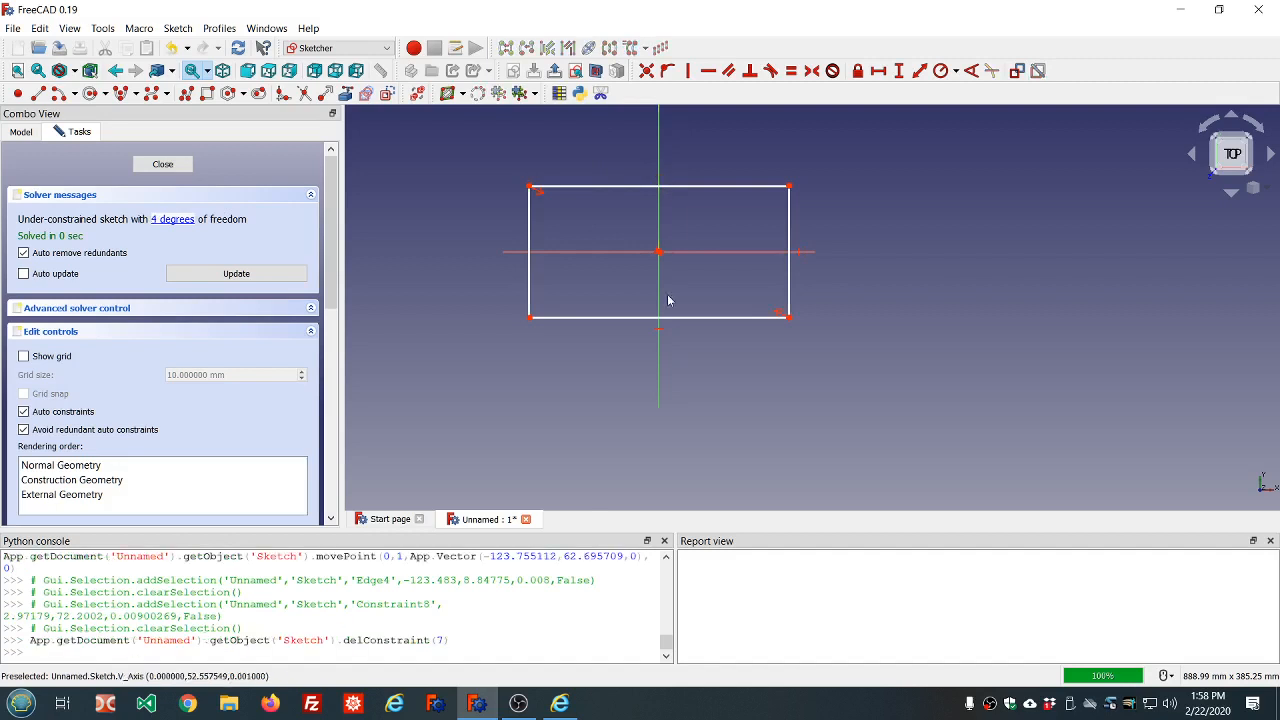
left_click(660, 331)
key("Delete")
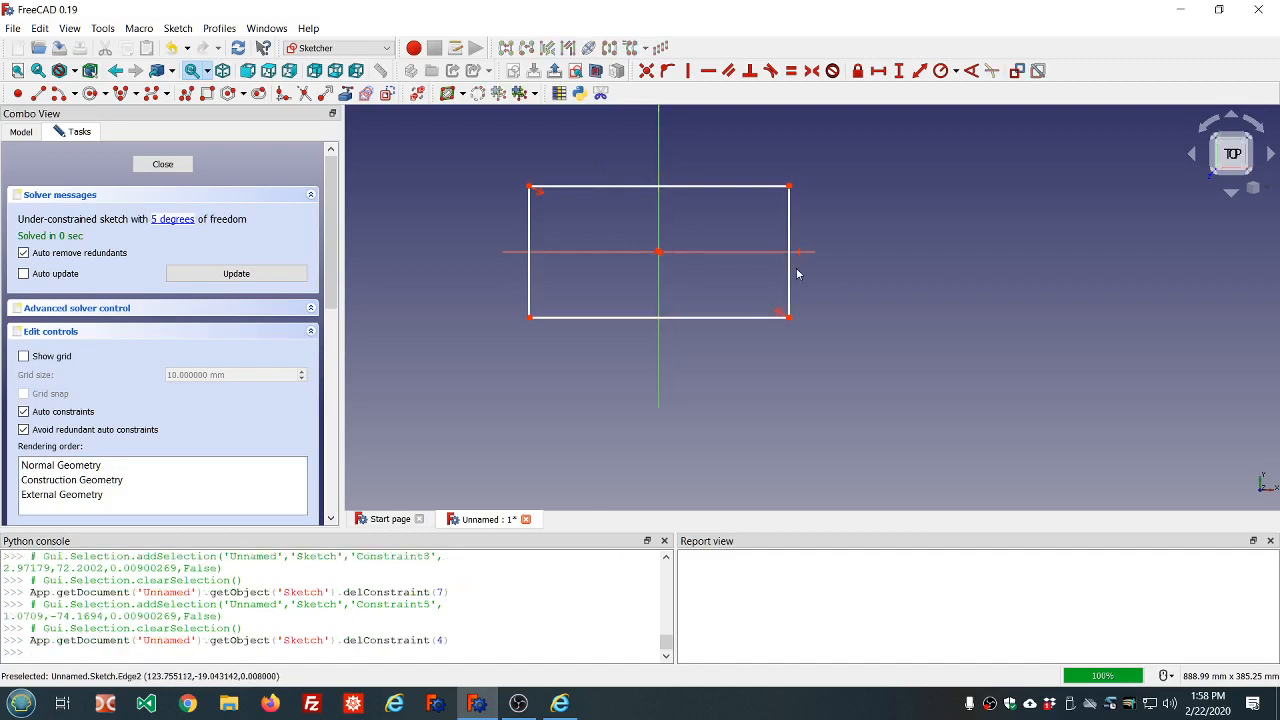
left_click(801, 253)
key("Delete")
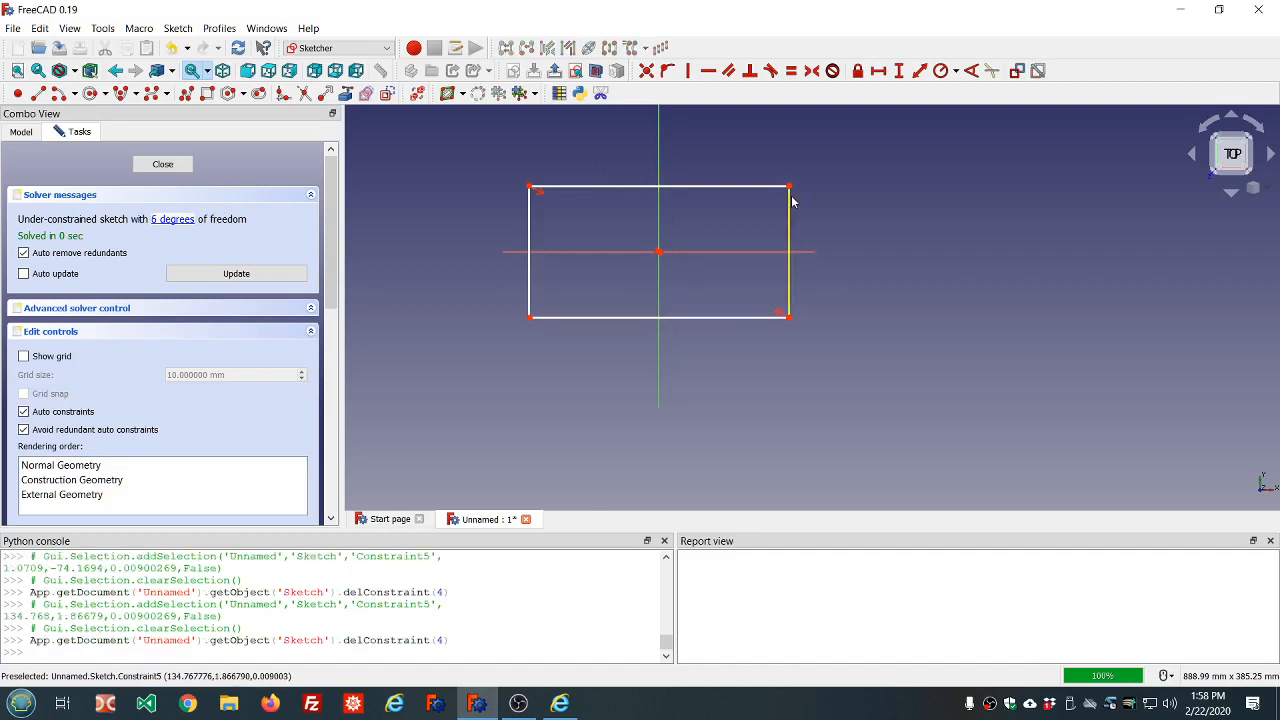
mouse_move(790, 190)
left_mouse_down()
mouse_move(786, 157)
mouse_move(803, 177)
mouse_move(685, 176)
mouse_move(834, 191)
mouse_move(773, 200)
mouse_move(787, 190)
left_mouse_up()
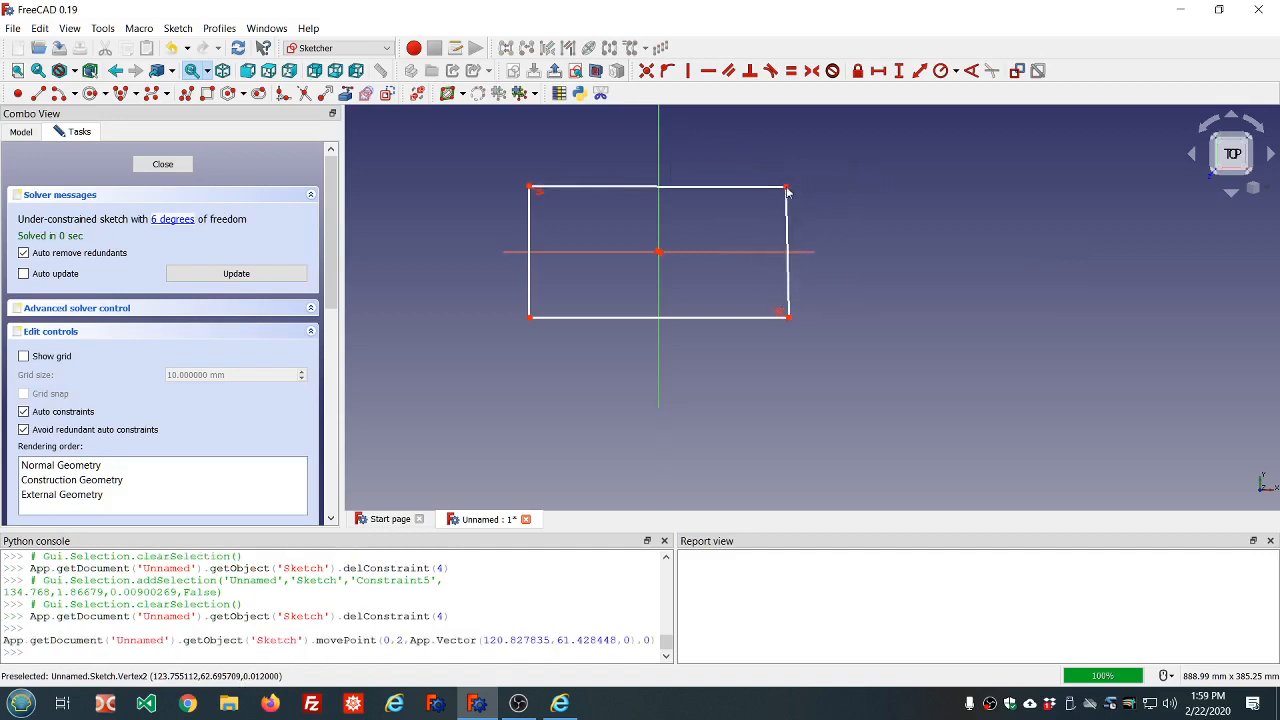
left_click_drag(569, 330, 534, 324)
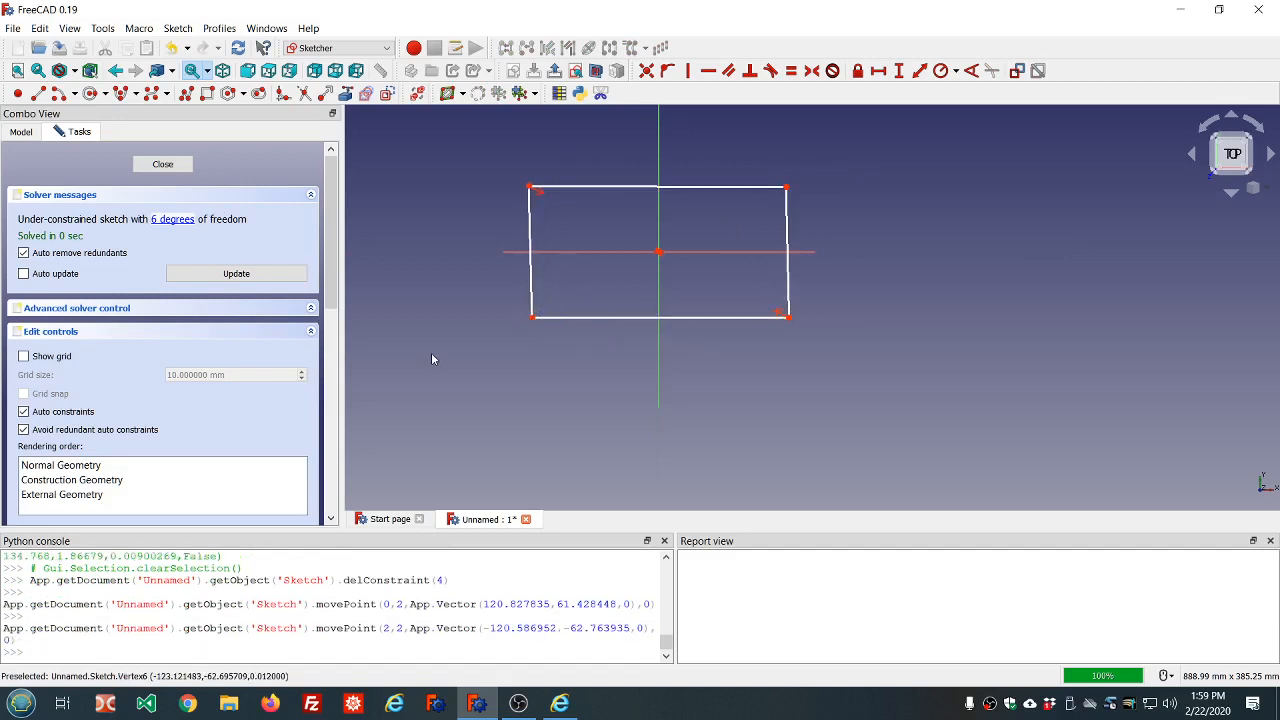
Align the two left corners with a vertical constraint, and move the lower-left corner to about (-109, -68) mm.
left_click(532, 320)
left_click(530, 188)
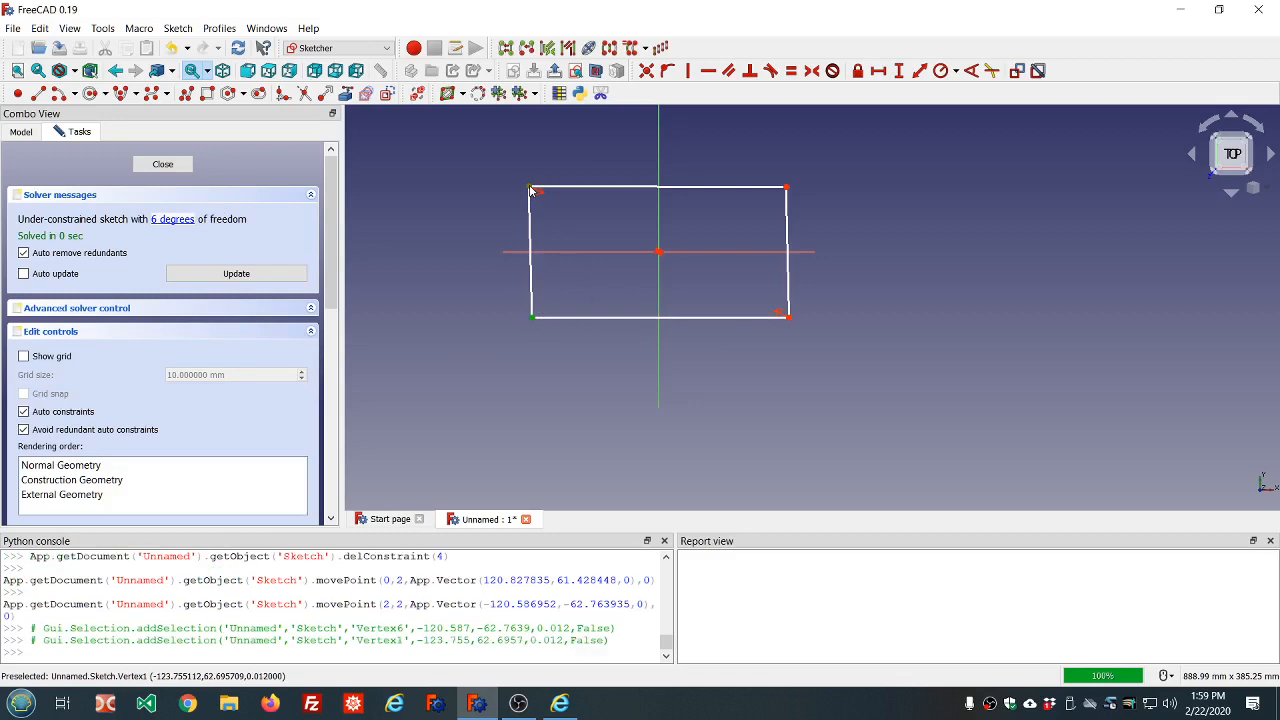
left_click(688, 71)
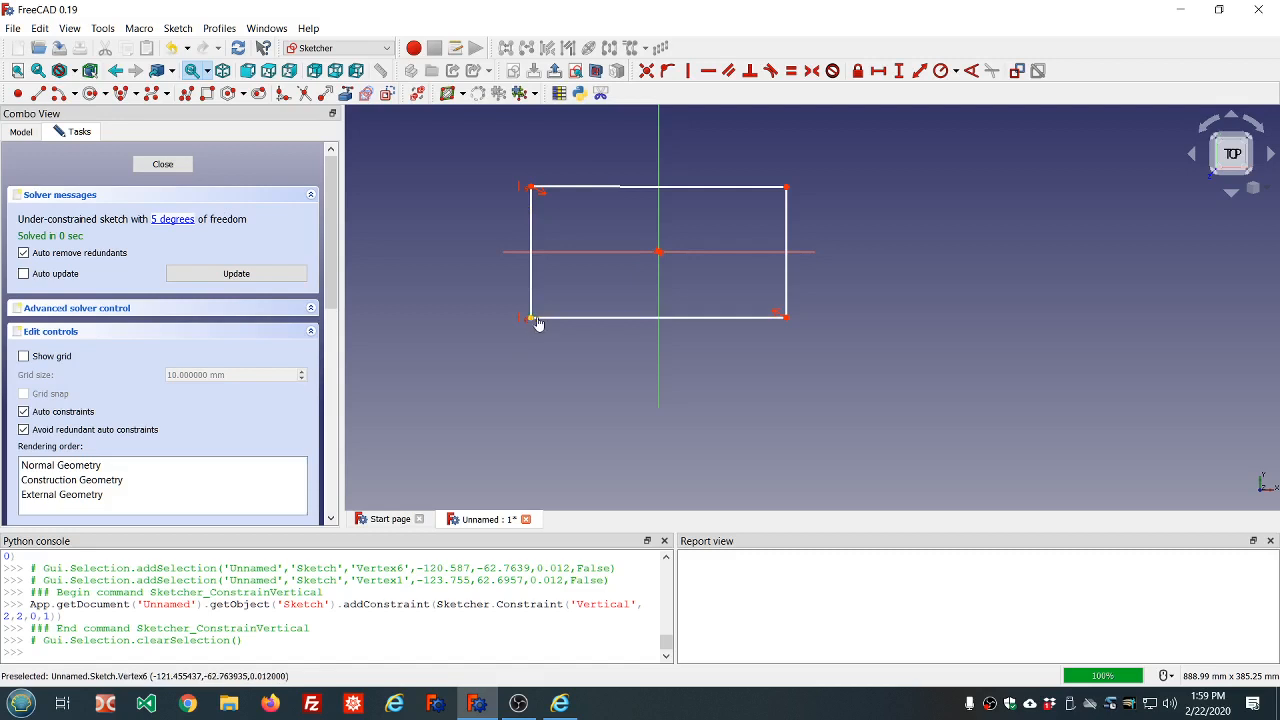
mouse_move(538, 323)
left_mouse_down()
mouse_move(576, 340)
mouse_move(494, 334)
mouse_move(576, 340)
mouse_move(518, 353)
mouse_move(560, 255)
mouse_move(543, 344)
mouse_move(543, 322)
left_mouse_up()
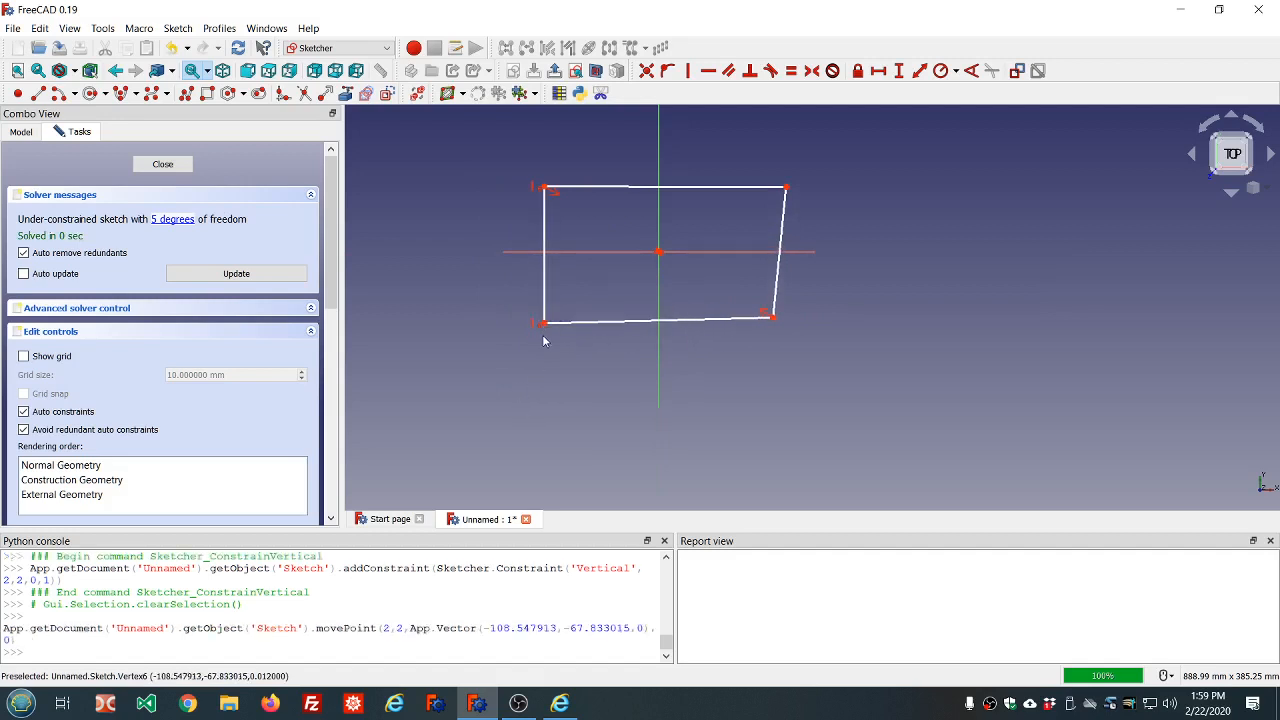
Align the two lower corners horizontally, and move the lower-right corner to about (175, -82) mm and the upper-left corner to about (-171, 65) mm.
left_click(545, 330)
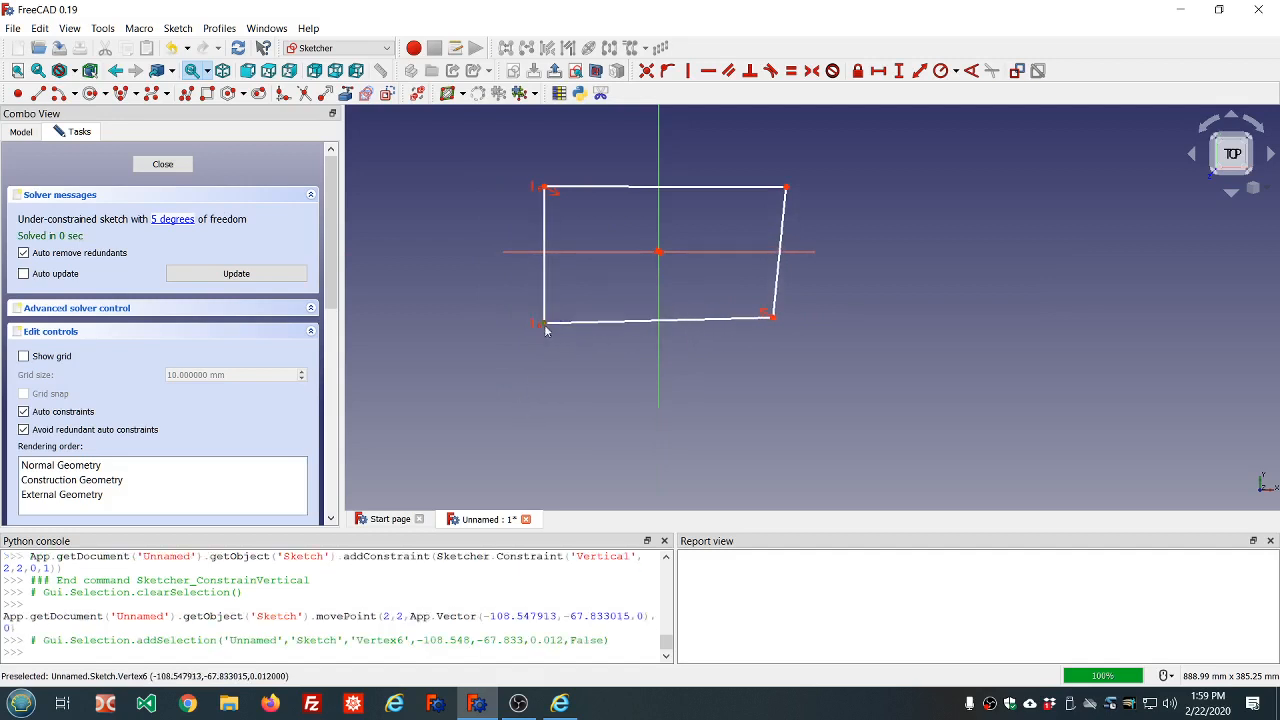
left_click(775, 319)
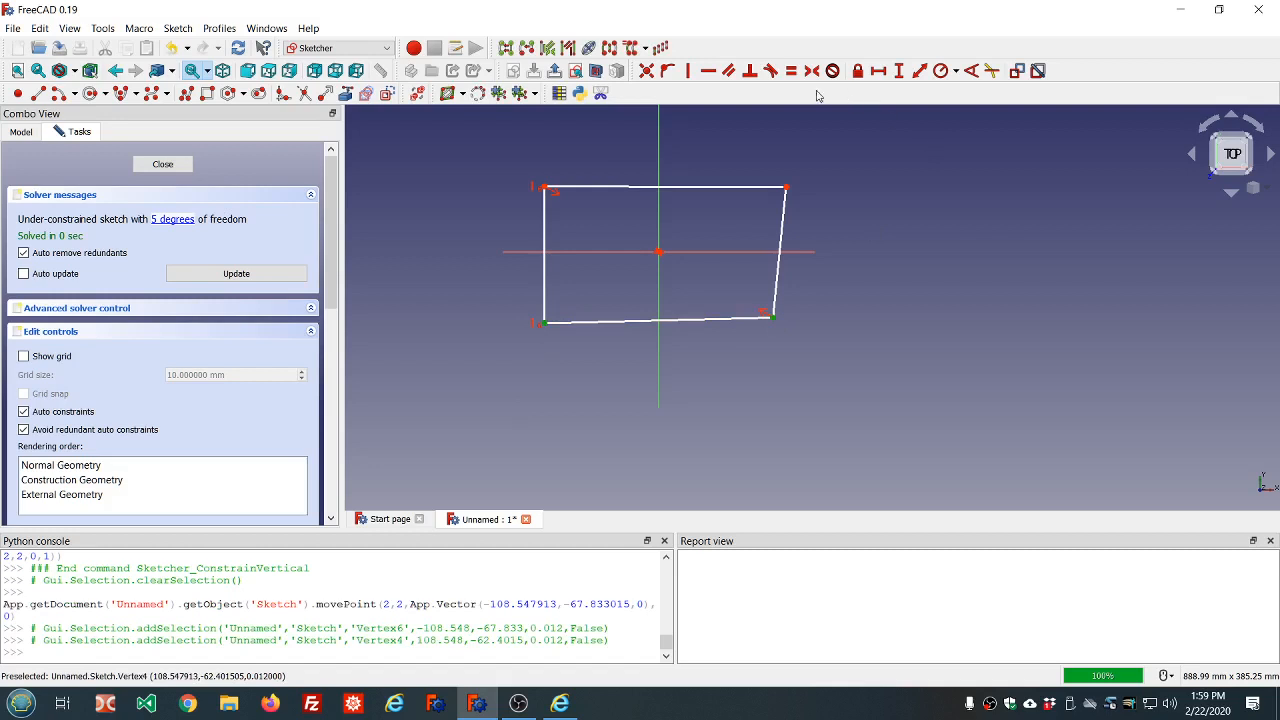
left_click(708, 70)
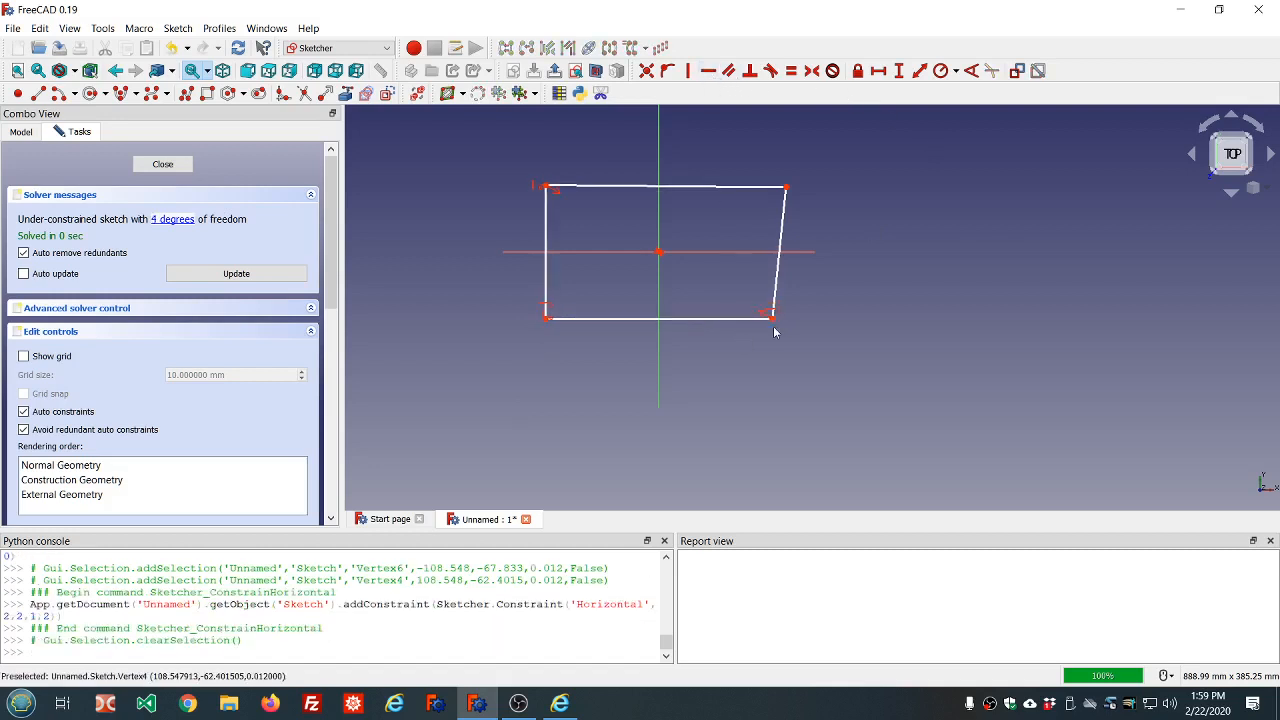
mouse_move(816, 330)
left_mouse_down()
mouse_move(886, 331)
mouse_move(796, 344)
mouse_move(905, 333)
mouse_move(845, 337)
left_mouse_up()
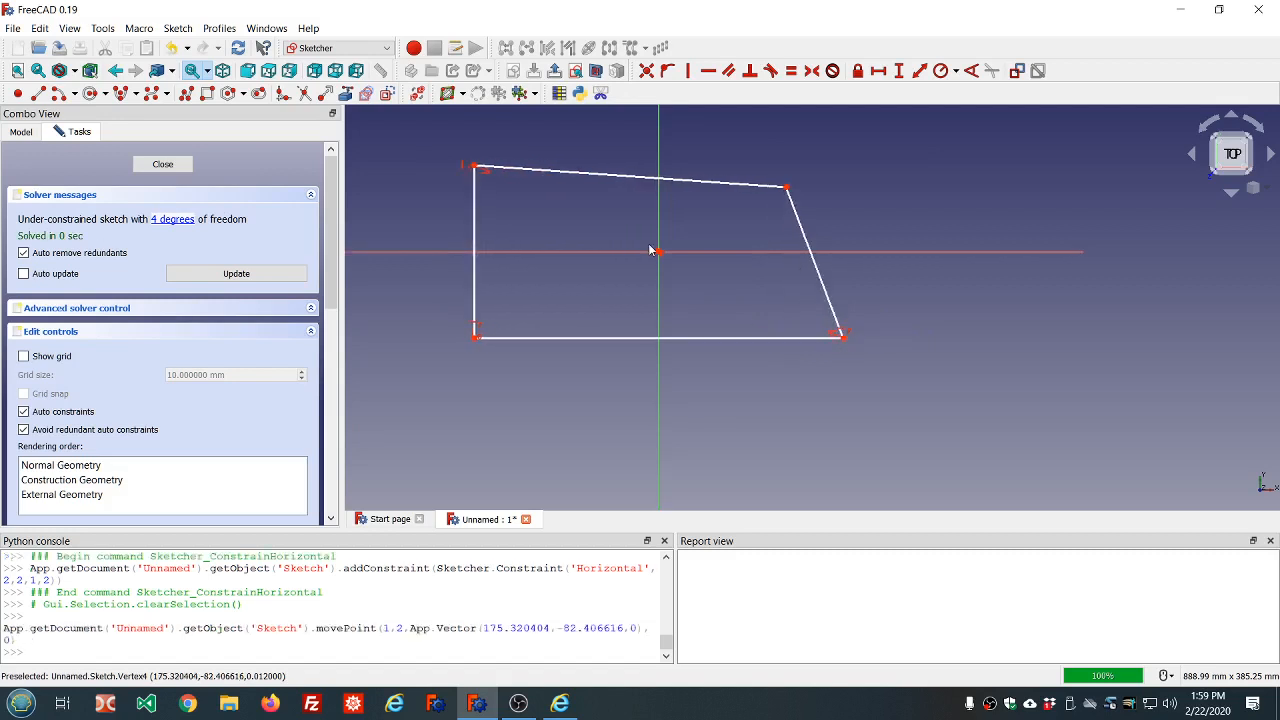
mouse_move(477, 175)
left_mouse_down()
mouse_move(486, 240)
mouse_move(480, 186)
left_mouse_up()
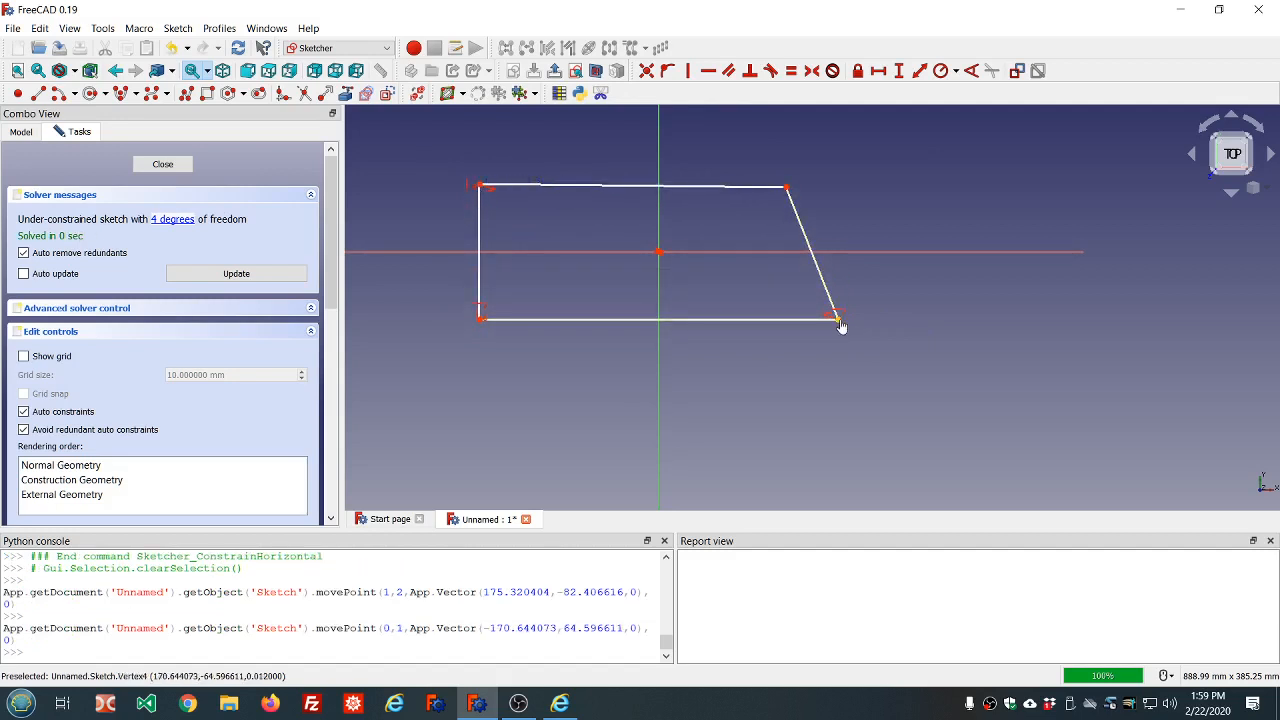
Move the lower-right corner to about (115, -72) mm and the upper-right to about (104, 73) mm, and align both upper corners horizontally.
mouse_move(838, 319)
left_mouse_down()
mouse_move(738, 332)
mouse_move(780, 324)
left_mouse_up()
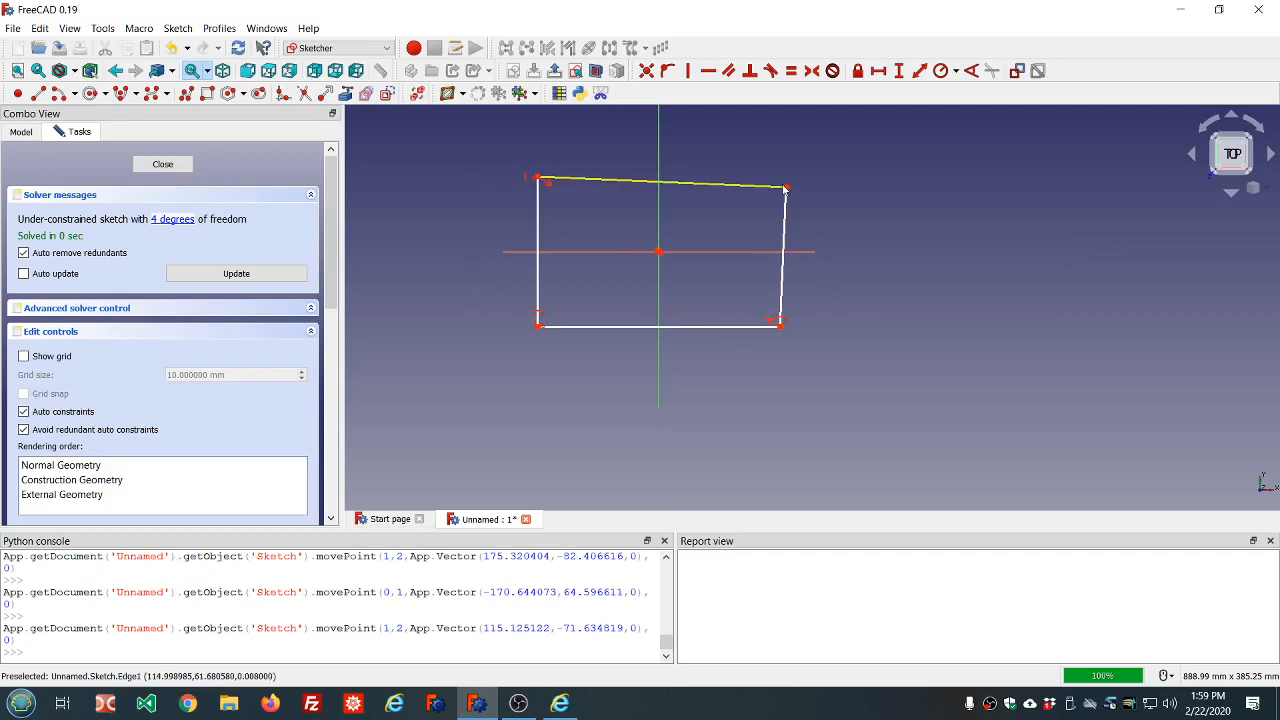
mouse_move(786, 189)
left_mouse_down()
mouse_move(721, 217)
mouse_move(806, 120)
mouse_move(716, 191)
mouse_move(831, 114)
mouse_move(753, 172)
mouse_move(772, 179)
left_mouse_up()
left_click(771, 178)
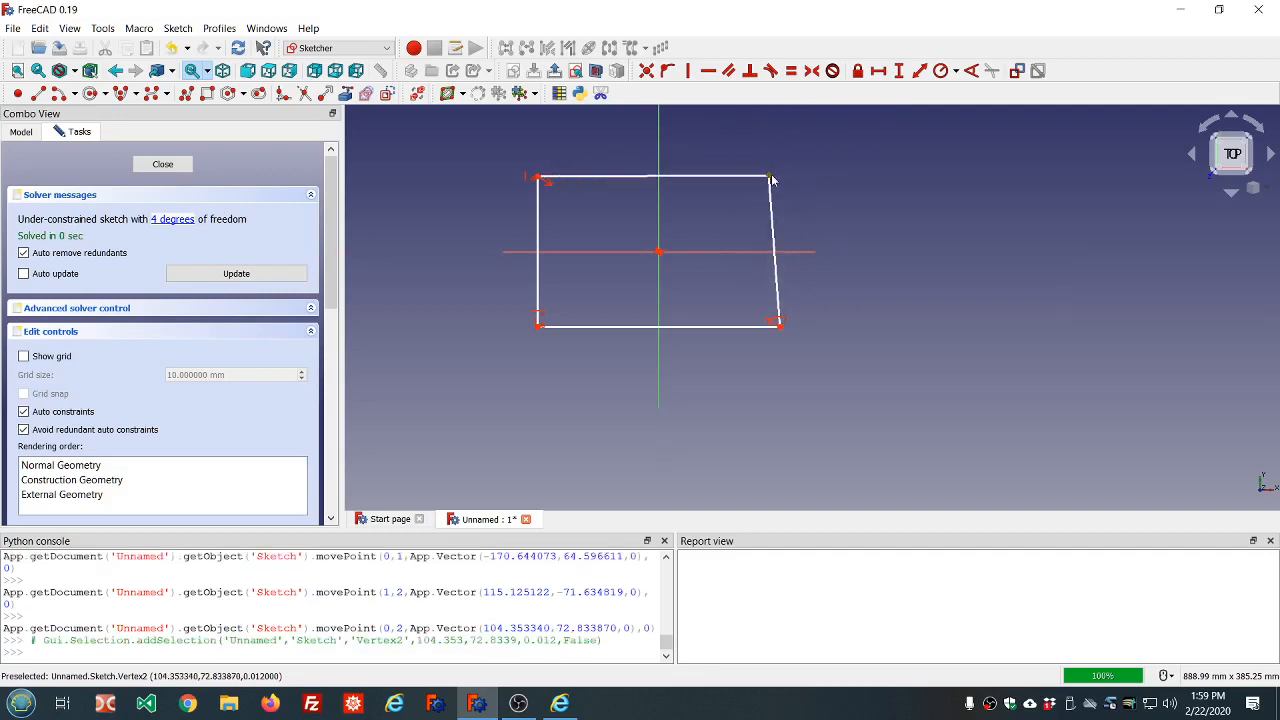
left_click(538, 178)
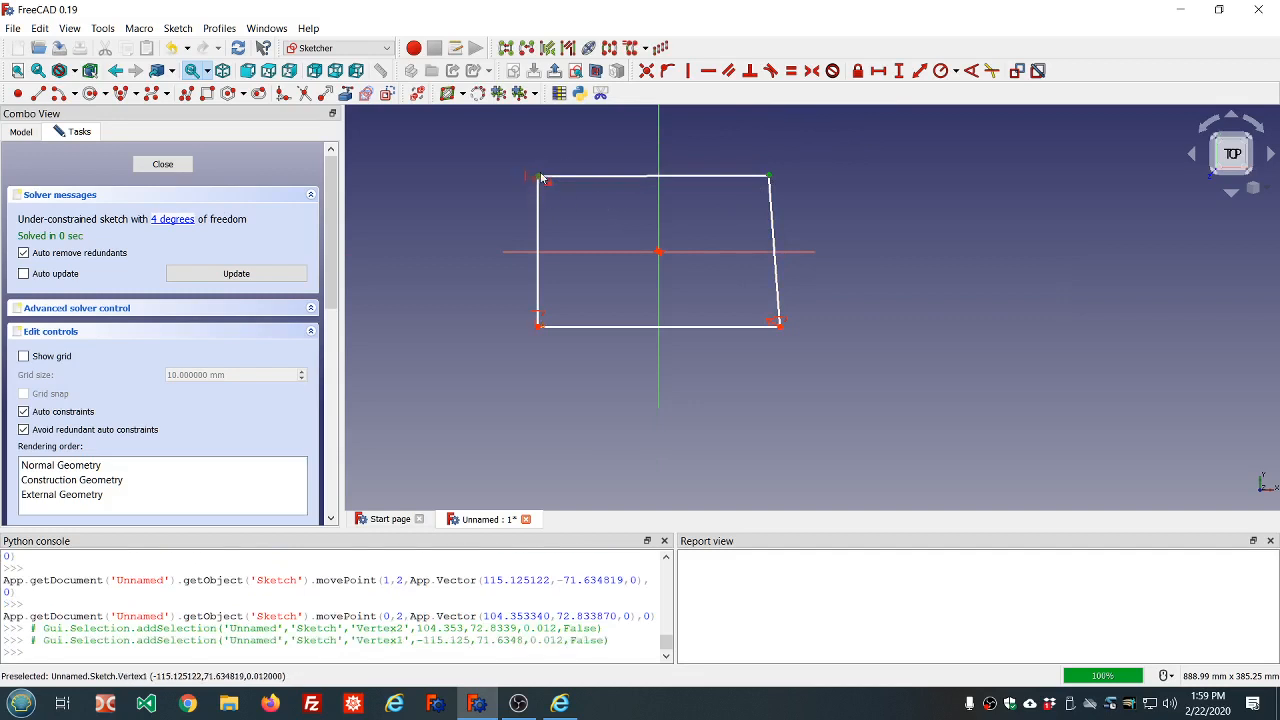
left_click(707, 71)
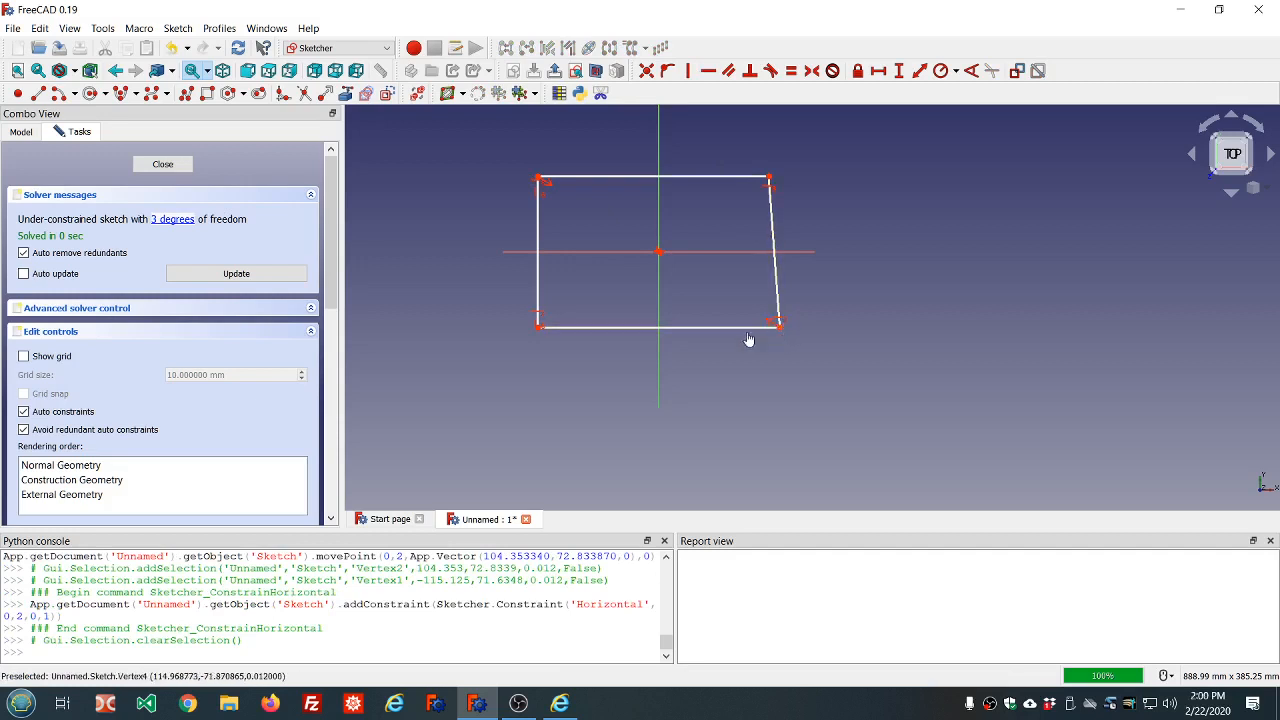
Move the lower-right corner to about (108, -63) mm, align the two right corners vertically, and move the upper-right corner to about (83, 70) mm.
mouse_move(748, 340)
left_mouse_down()
mouse_move(729, 337)
mouse_move(760, 294)
mouse_move(766, 314)
mouse_move(850, 295)
mouse_move(763, 289)
mouse_move(863, 286)
mouse_move(813, 282)
mouse_move(774, 314)
mouse_move(840, 311)
mouse_move(773, 330)
left_mouse_up()
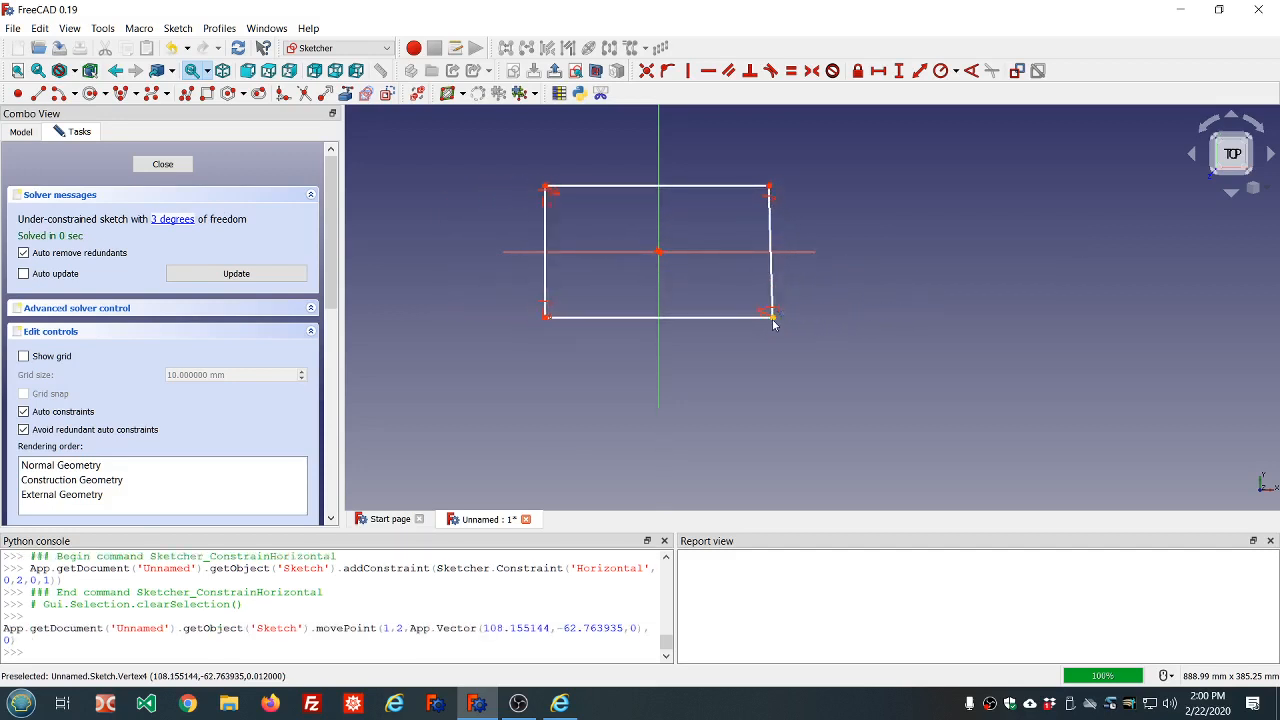
left_click(772, 317)
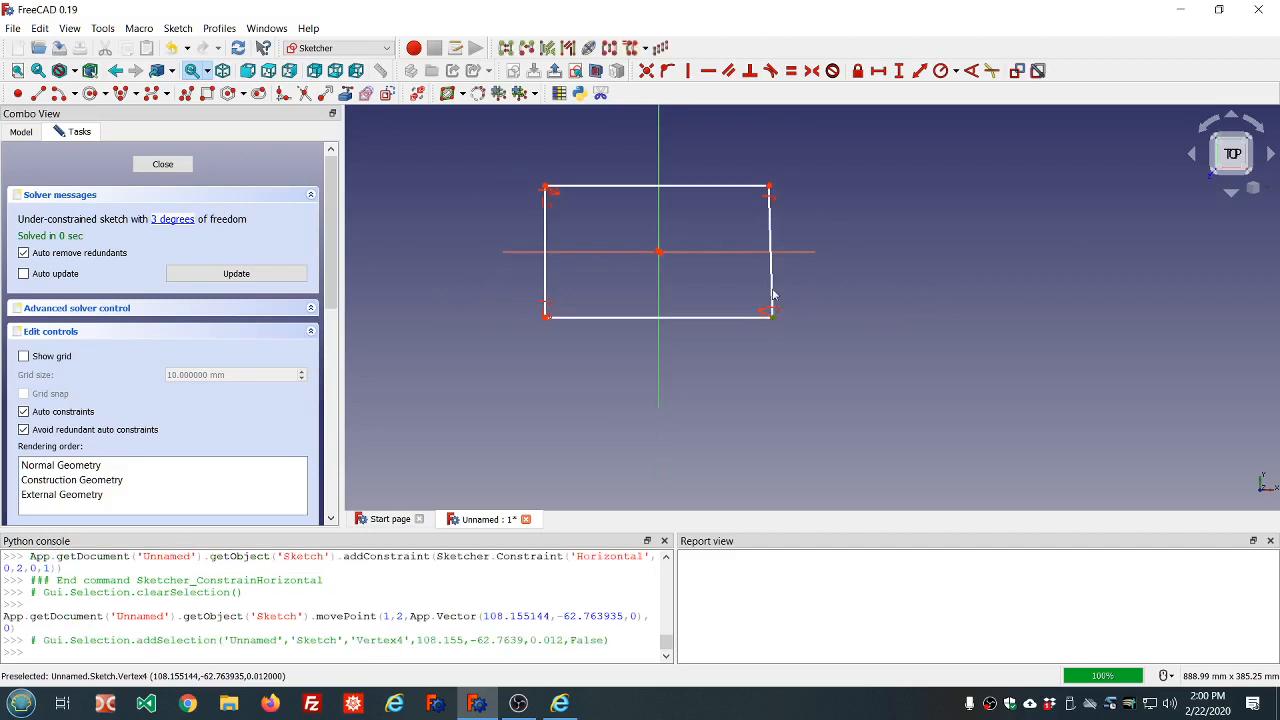
left_click(769, 187)
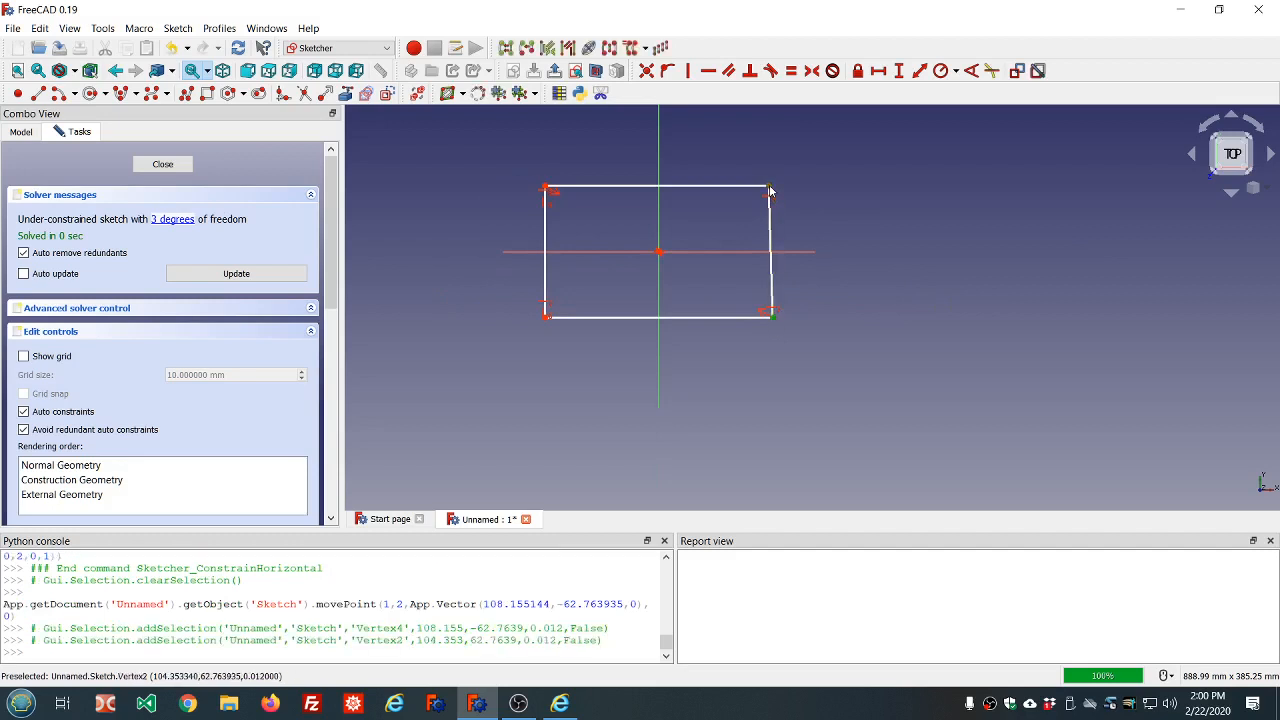
left_click(688, 70)
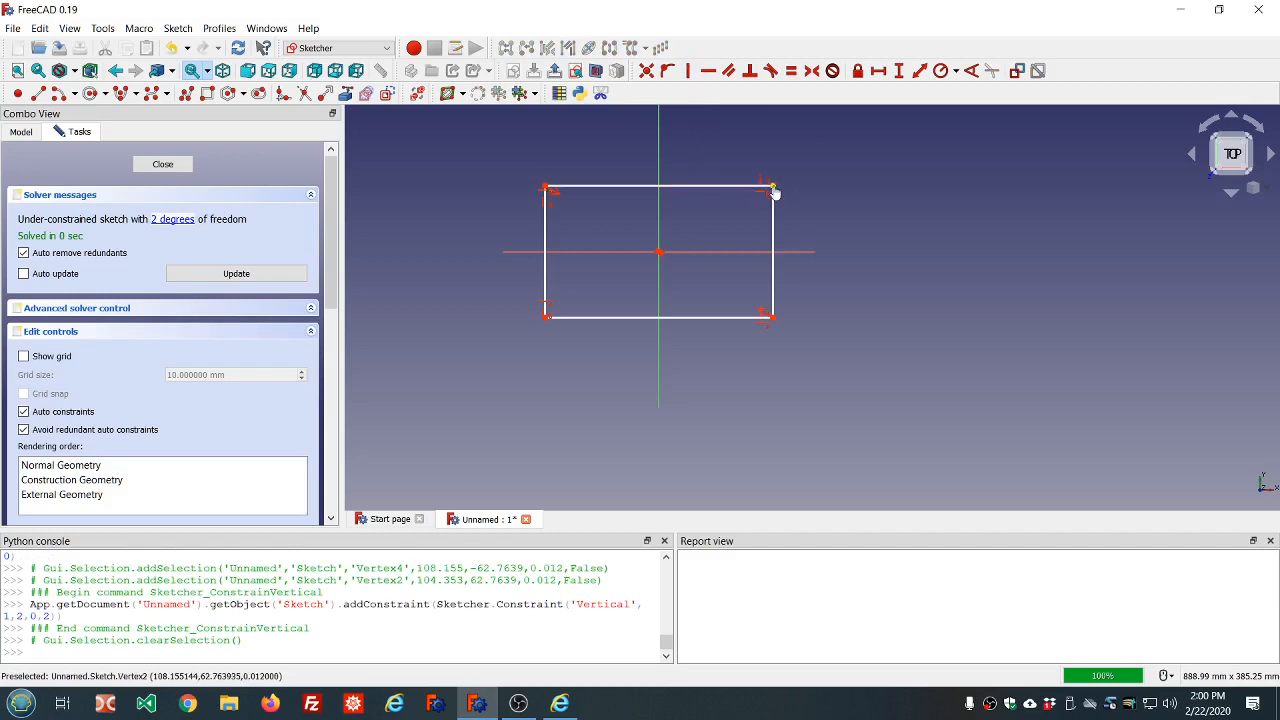
left_click_drag(774, 193, 745, 179)
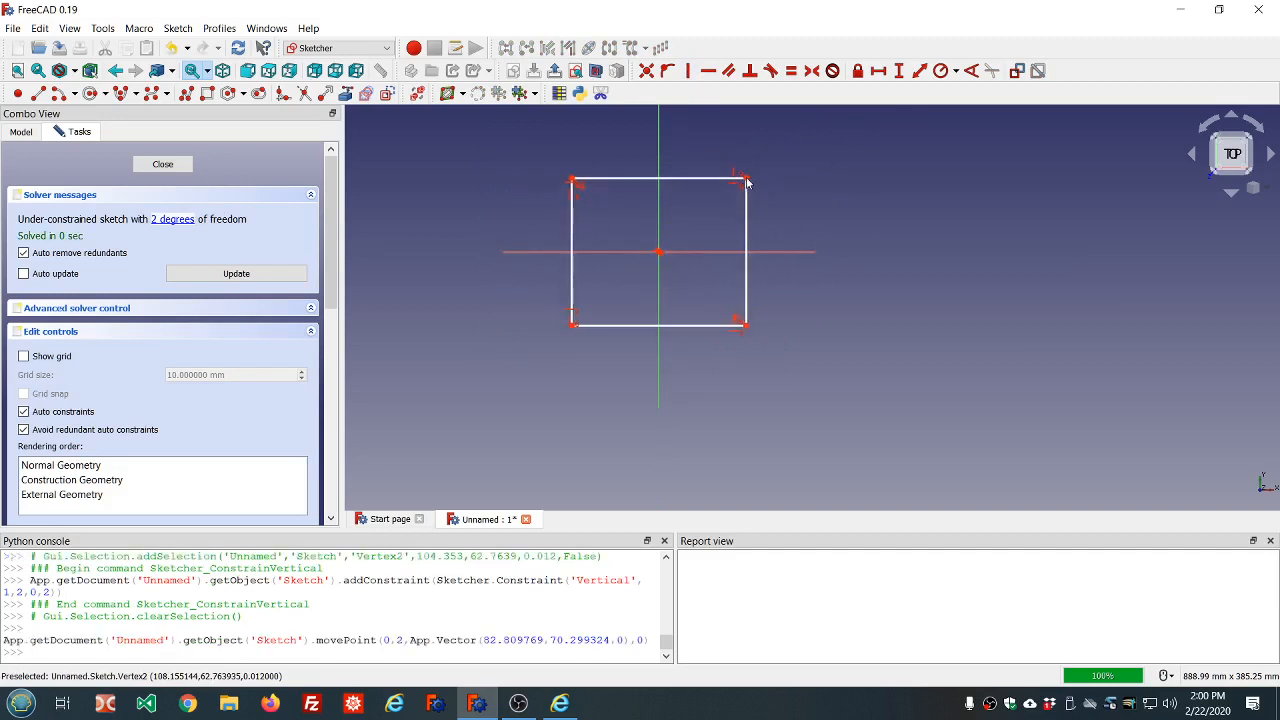
Place a point at about (274, 73) mm outside the rectangle, lock its position, and move its two dimensions clear of the geometry.
left_click(17, 95)
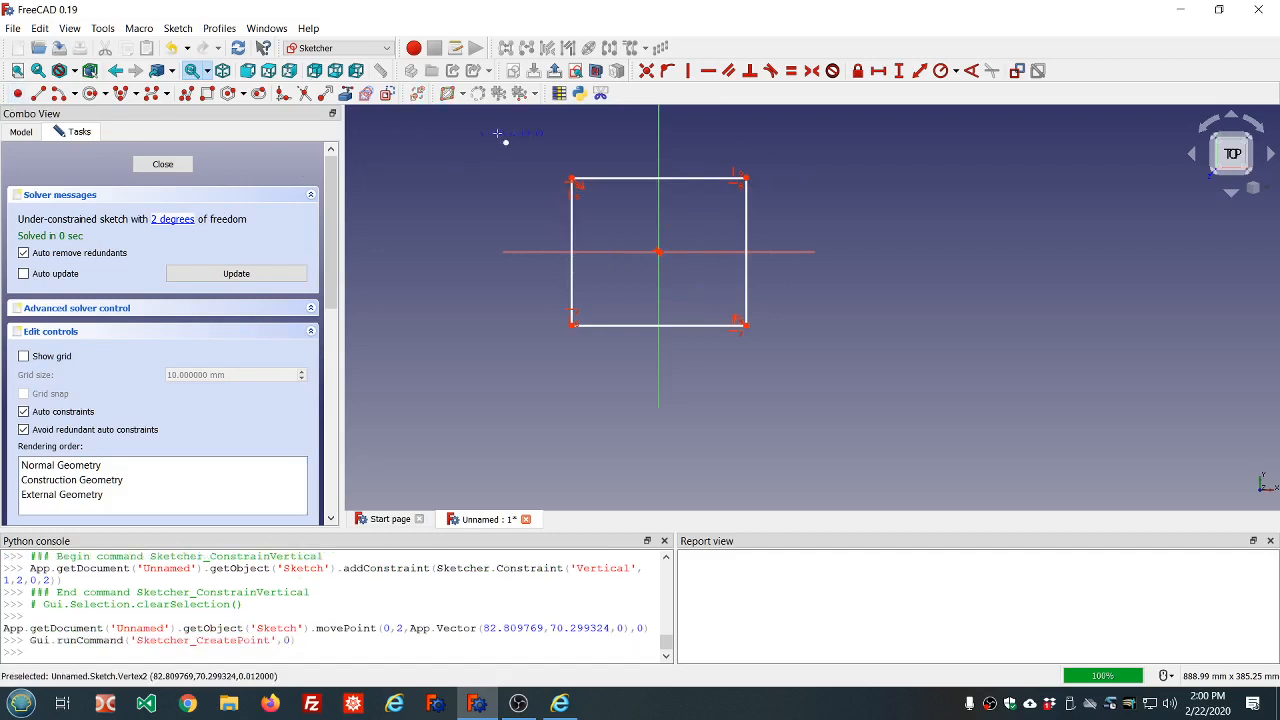
left_click(946, 173)
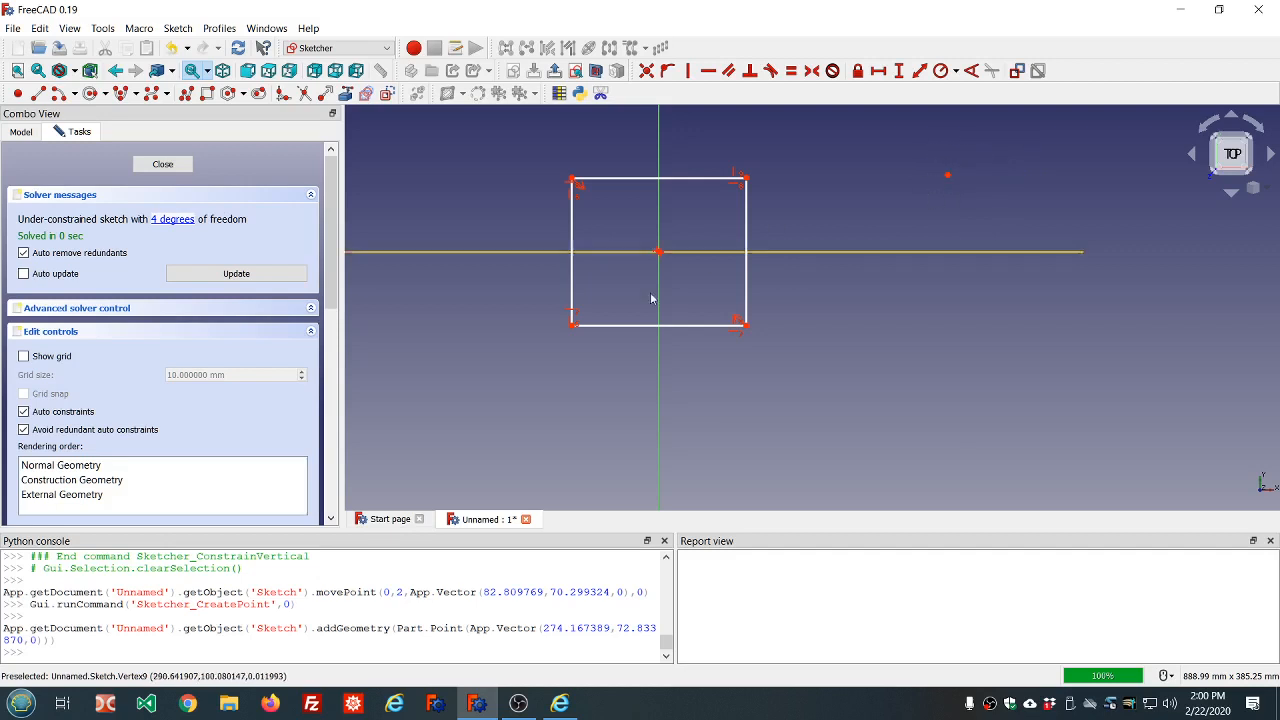
left_click(948, 176)
left_click(857, 70)
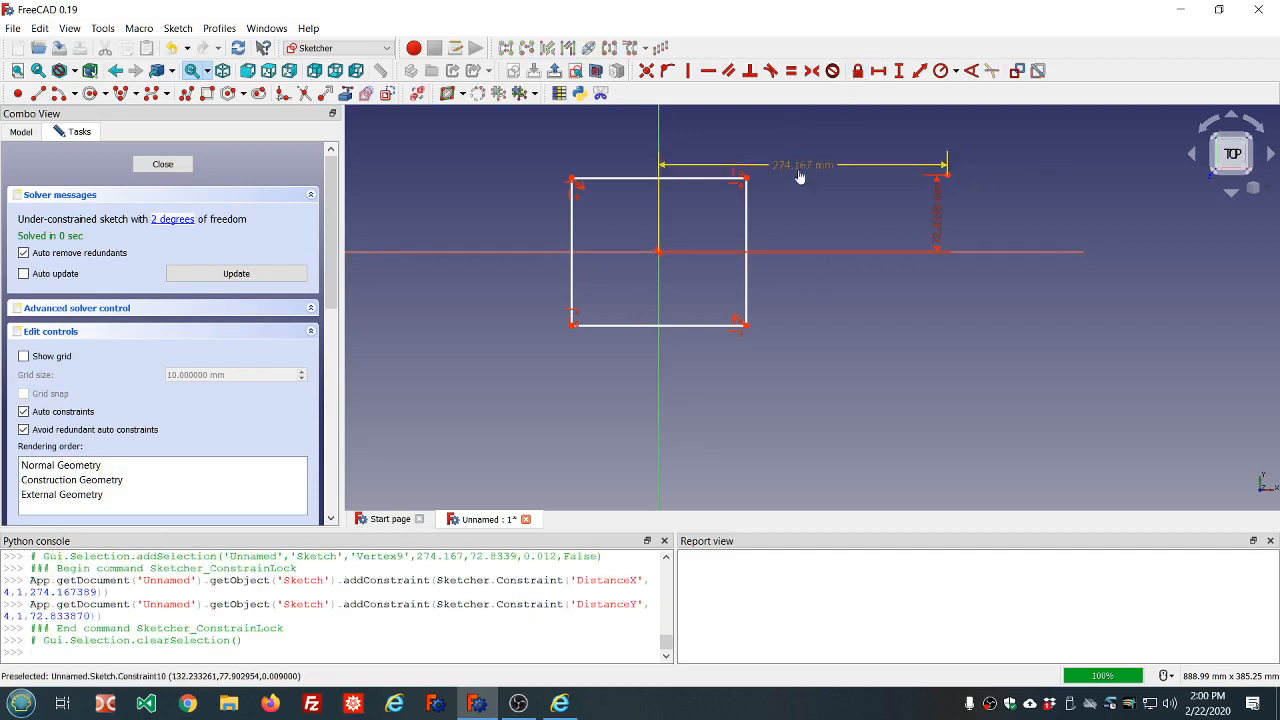
left_click_drag(800, 166, 800, 135)
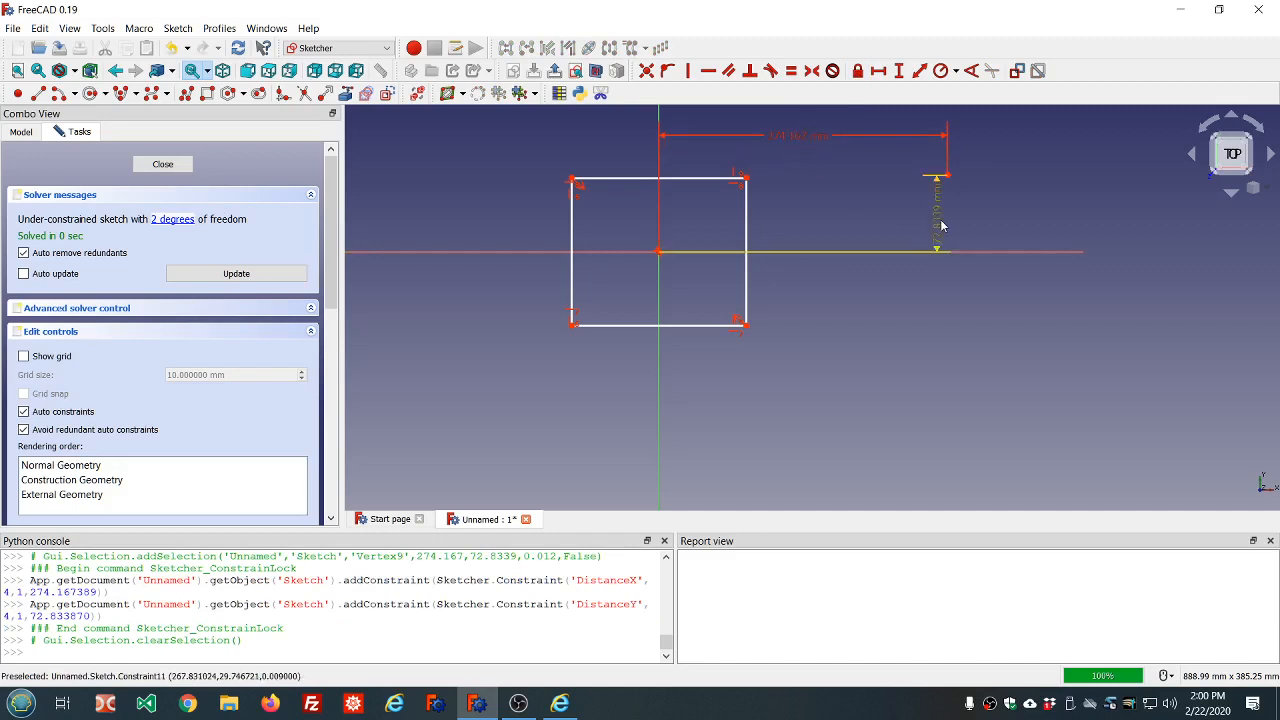
left_click_drag(937, 222, 1078, 195)
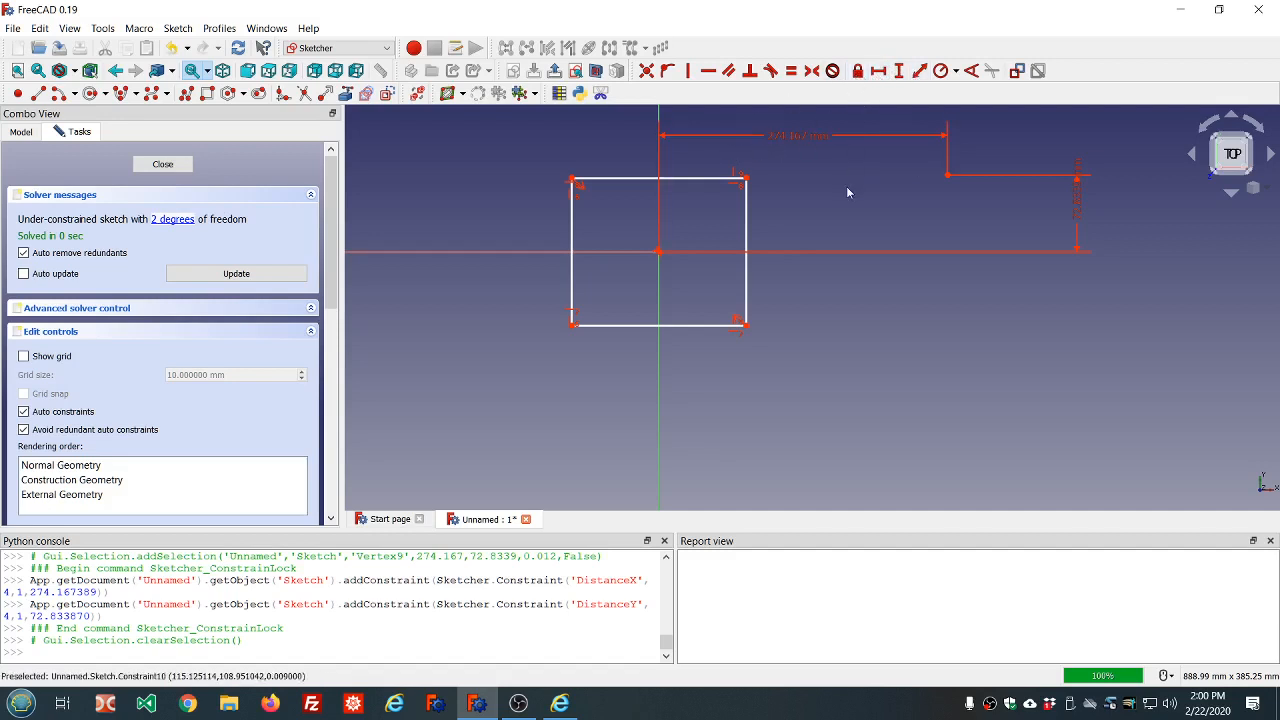
Align the rectangle's upper-right corner horizontally with the locked point, and move that corner to about X 156 mm.
left_click(746, 178)
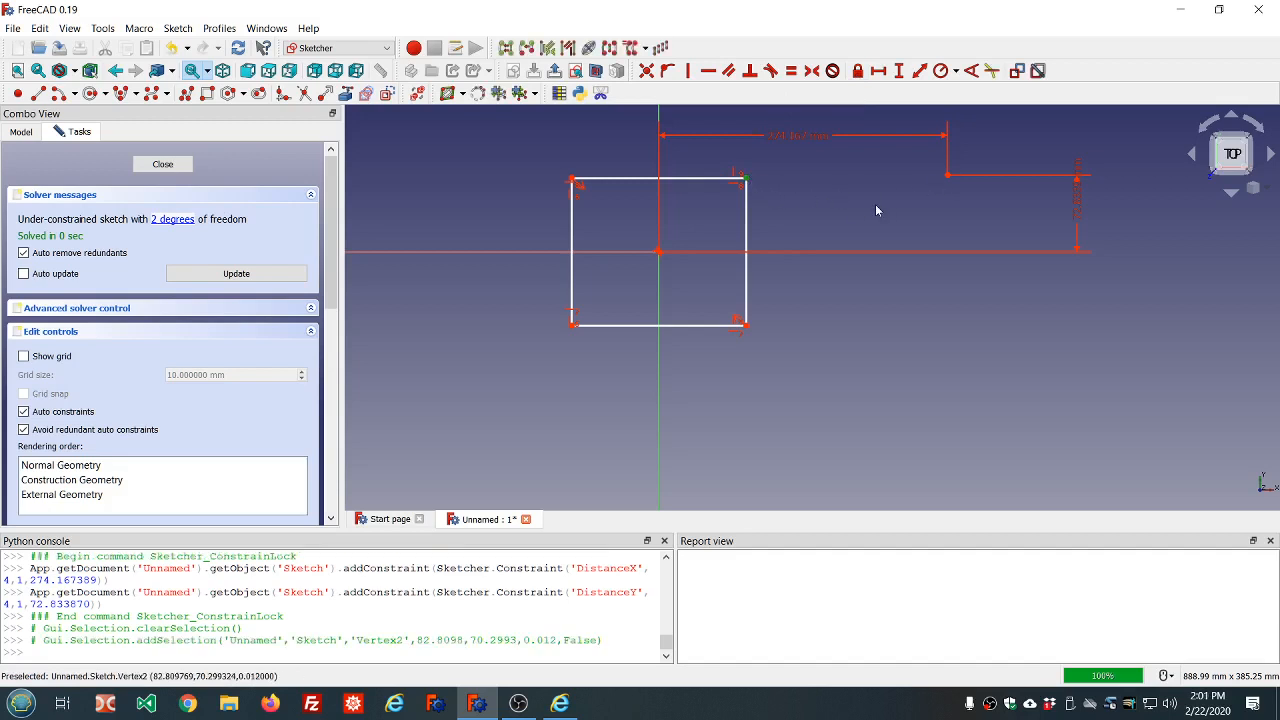
left_click(947, 176)
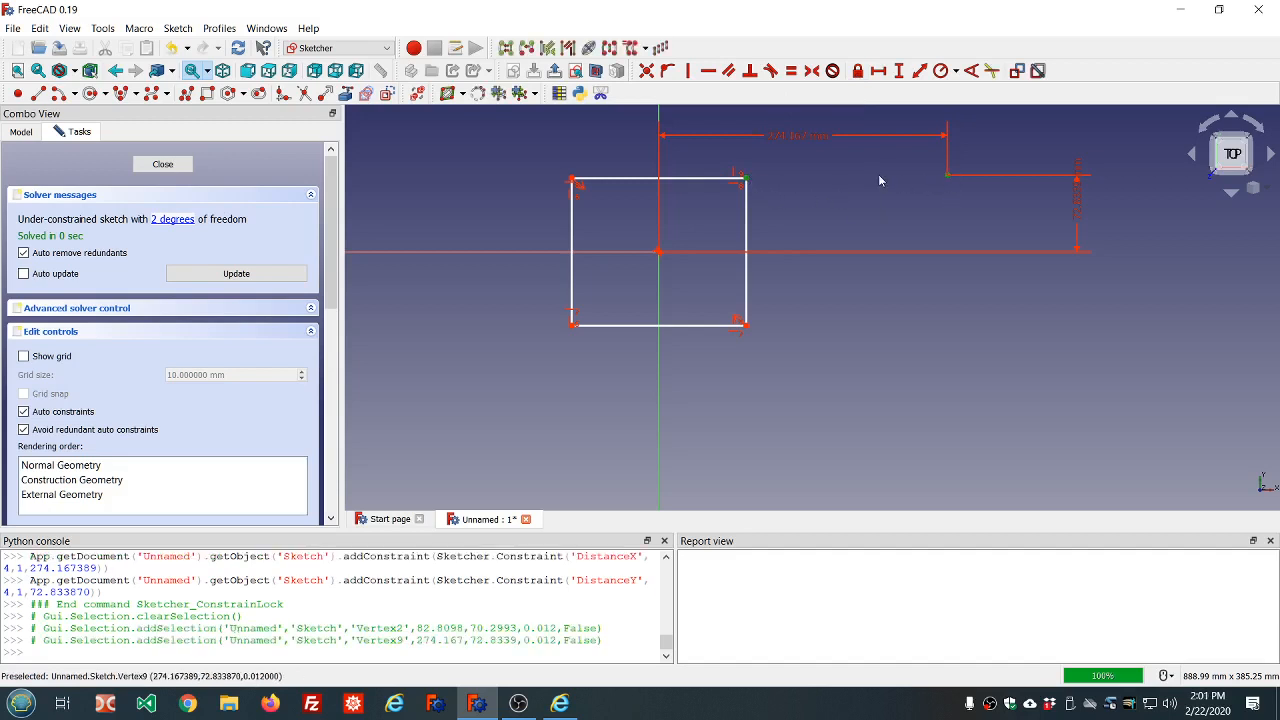
left_click(708, 72)
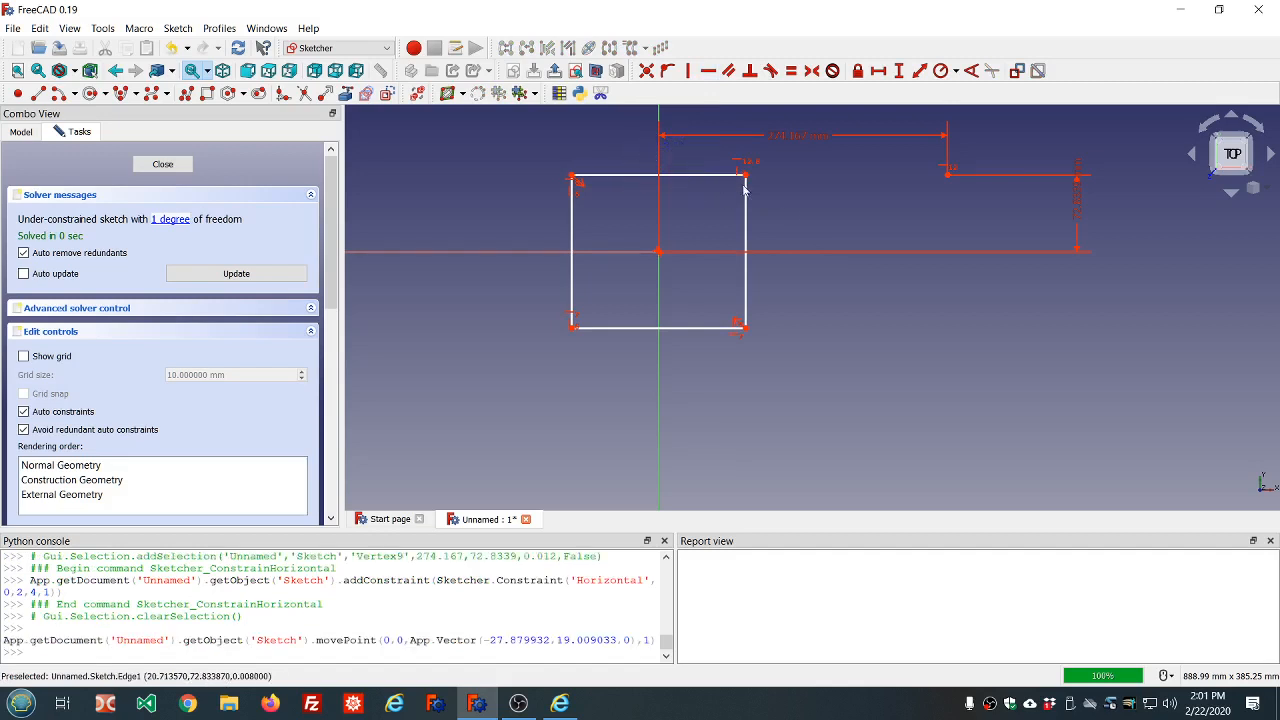
left_click_drag(742, 150, 825, 178)
left_click(825, 178)
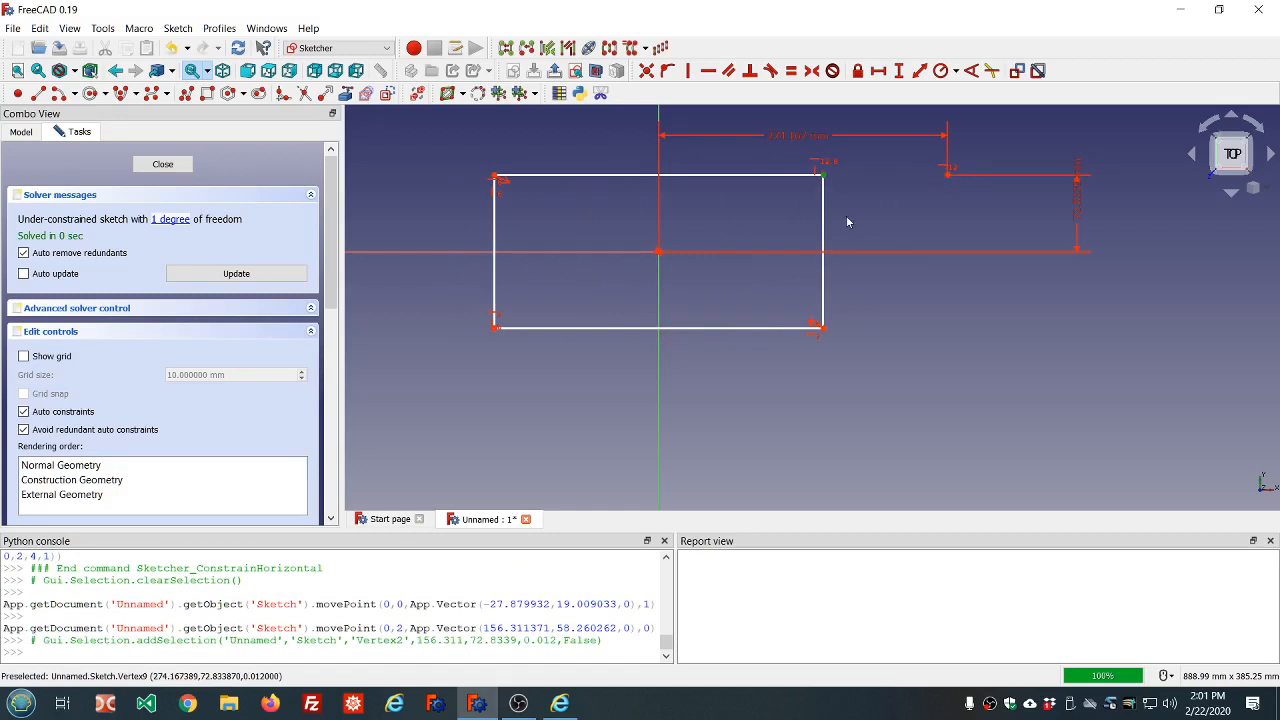
Test the rectangle's remaining freedom by moving its right edge, the lower-right corner to about X 116 mm and the lower-left to about X -121 mm.
mouse_move(823, 229)
left_mouse_down()
mouse_move(737, 251)
mouse_move(771, 251)
mouse_move(680, 251)
mouse_move(843, 249)
mouse_move(686, 251)
mouse_move(838, 251)
mouse_move(808, 253)
left_mouse_up()
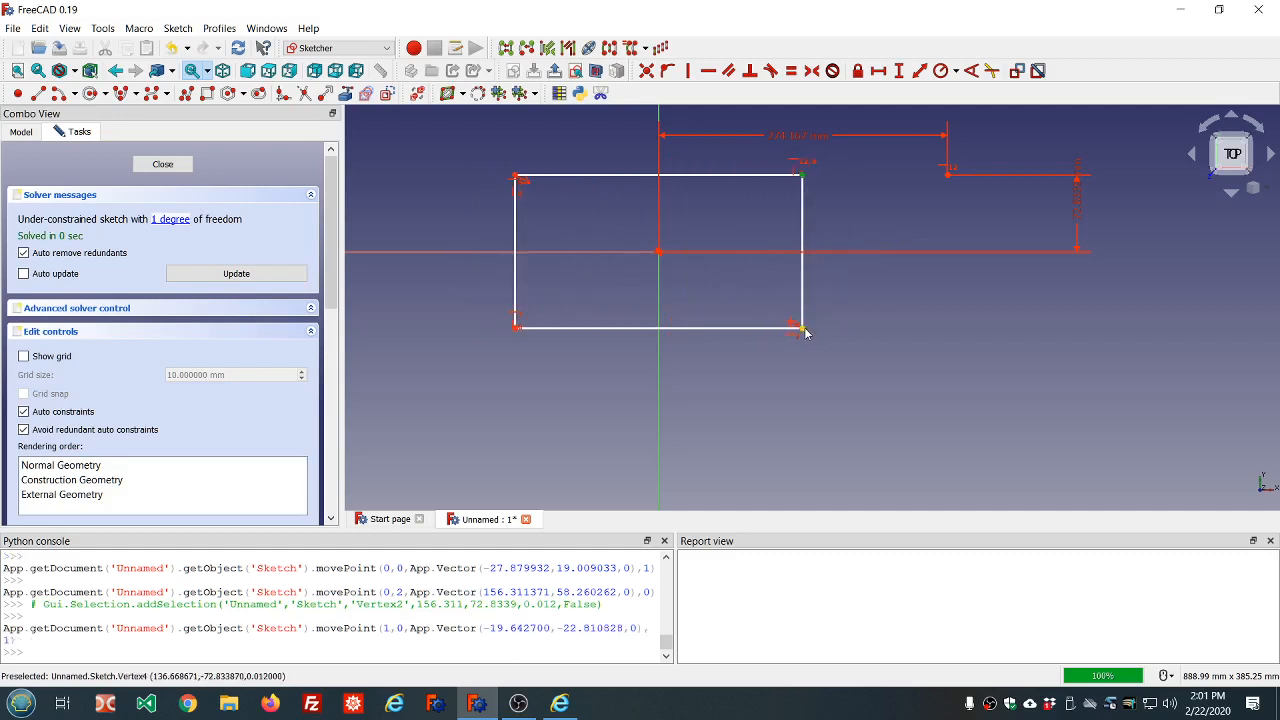
mouse_move(808, 332)
left_mouse_down()
mouse_move(811, 309)
mouse_move(748, 320)
mouse_move(853, 310)
mouse_move(740, 320)
mouse_move(779, 325)
left_mouse_up()
left_click(692, 337)
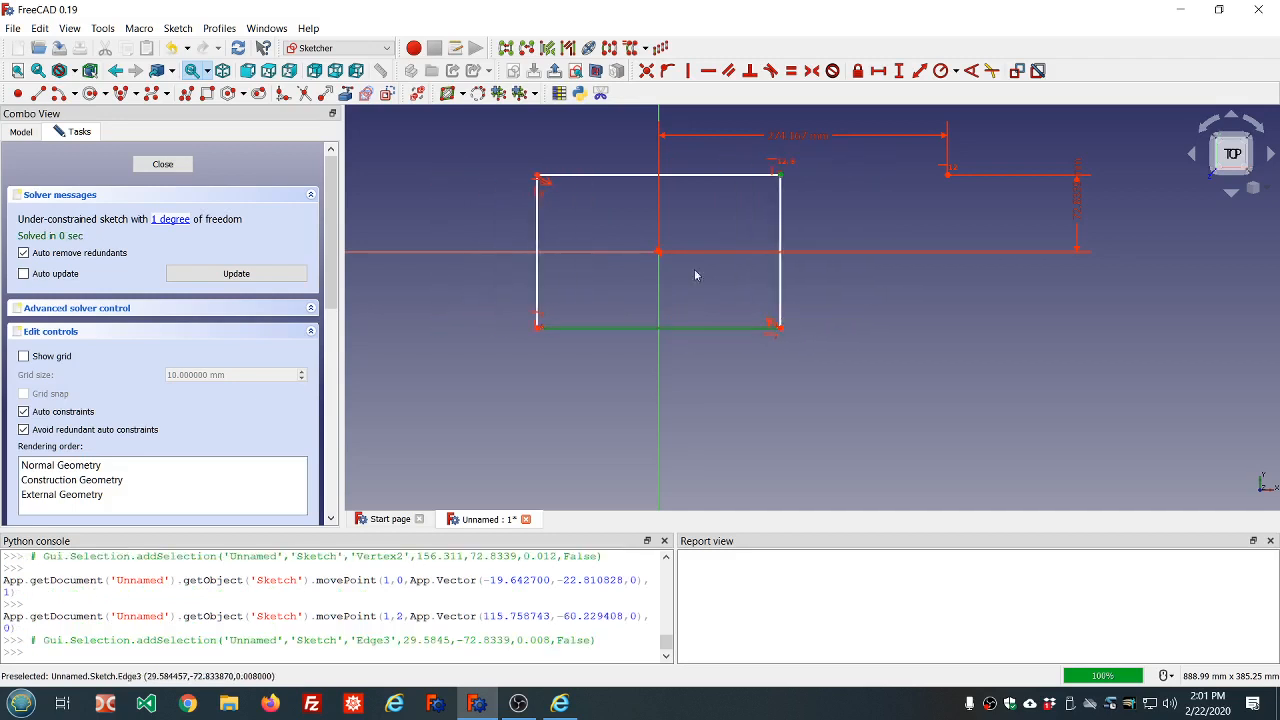
left_click(764, 200)
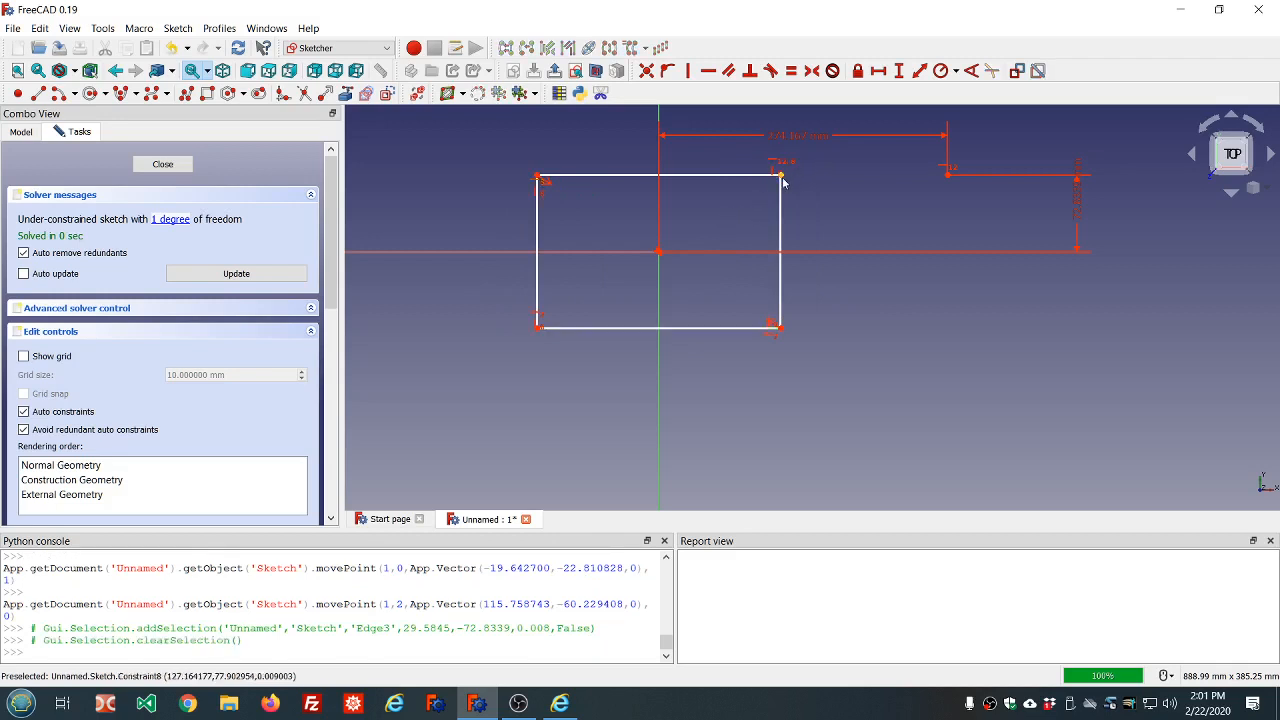
left_click(780, 177)
left_click(690, 213)
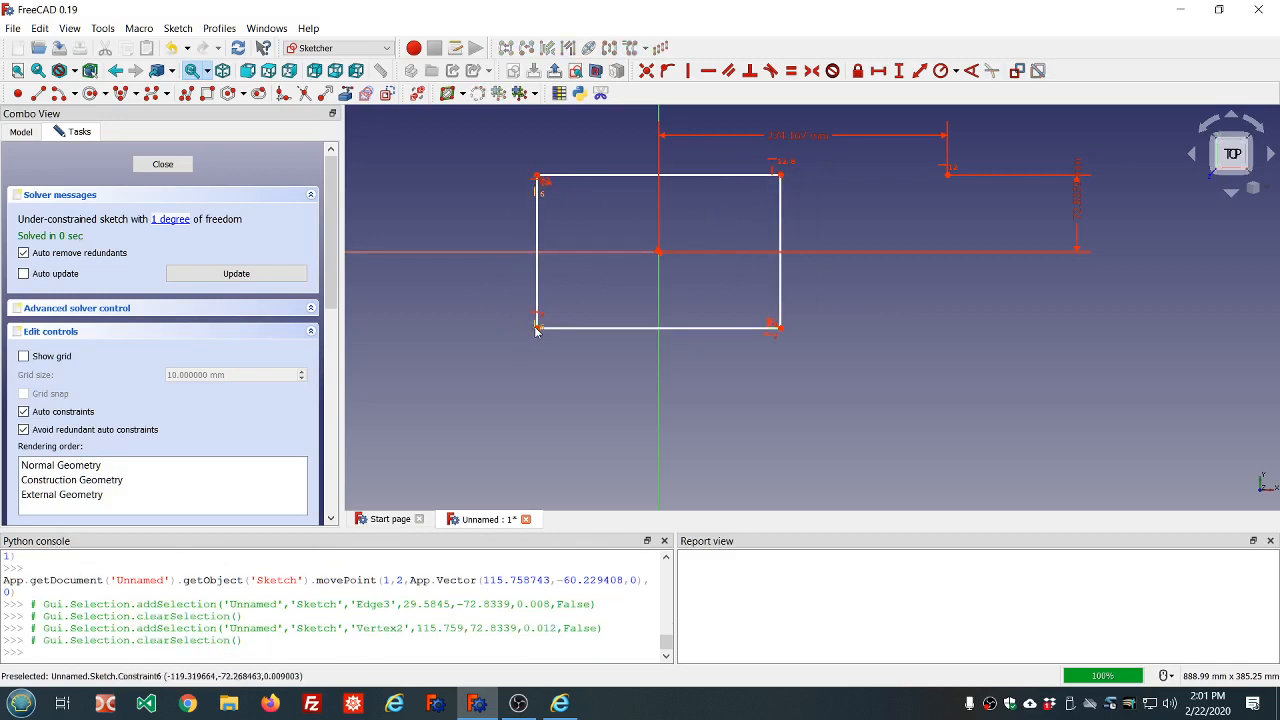
mouse_move(533, 330)
left_mouse_down()
mouse_move(476, 336)
mouse_move(571, 334)
mouse_move(443, 343)
mouse_move(534, 334)
left_mouse_up()
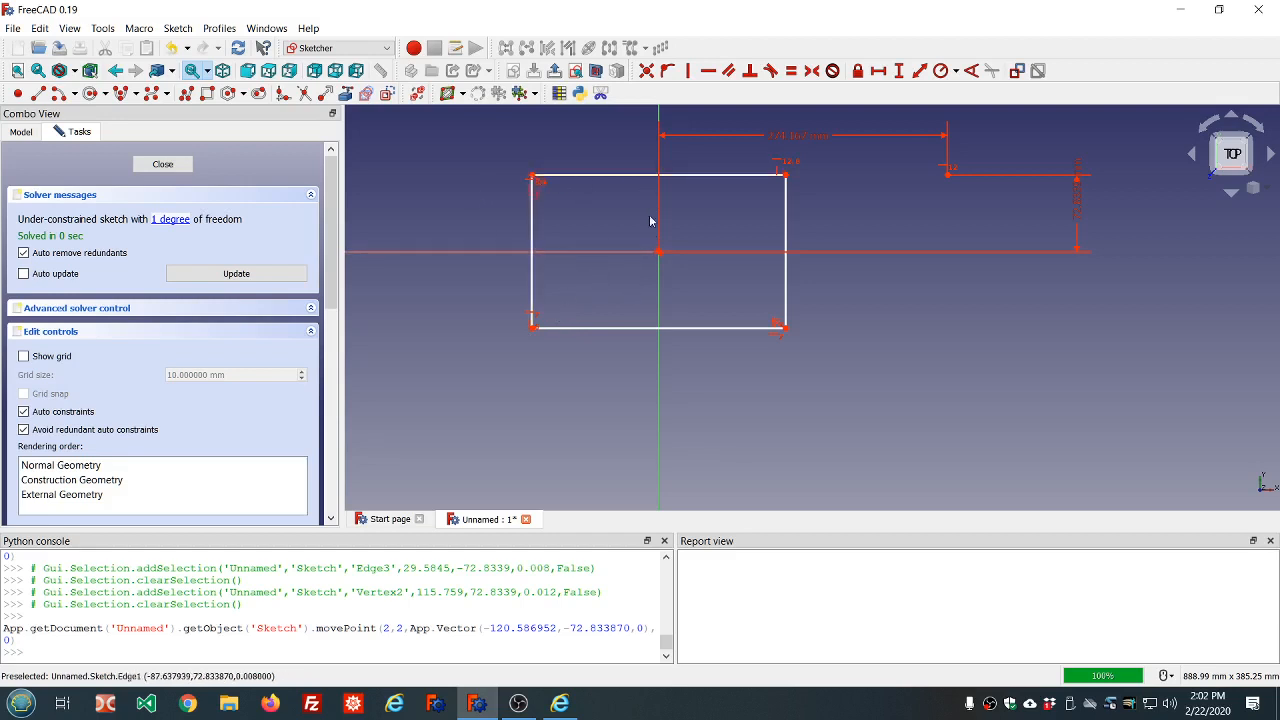
Constrain the rectangle's lower edge to a length of 200 mm.
left_click(631, 328)
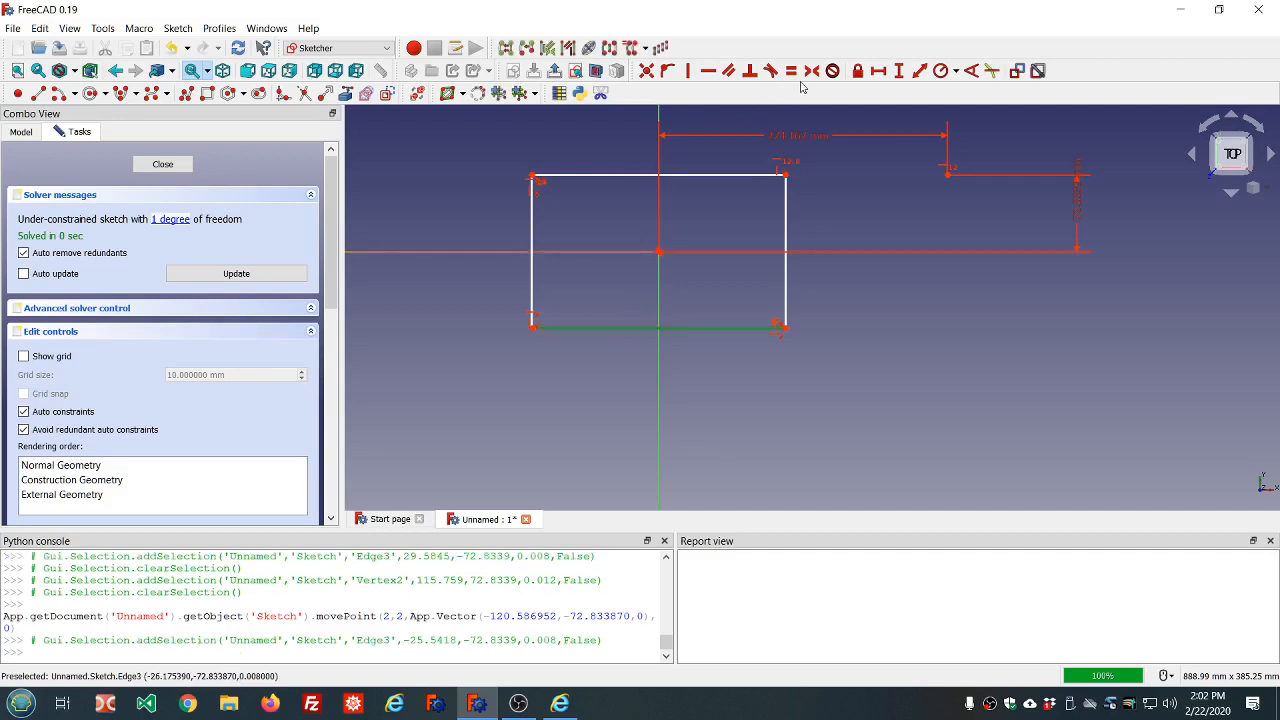
left_click(920, 72)
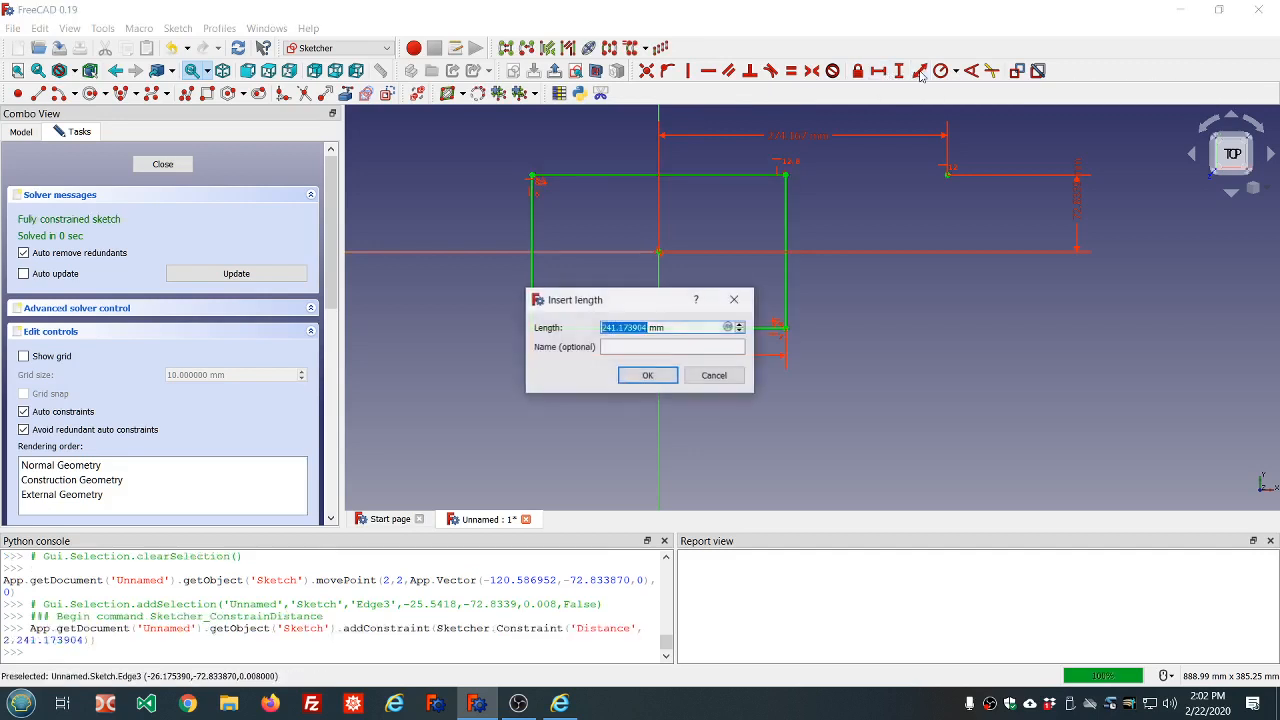
type("200")
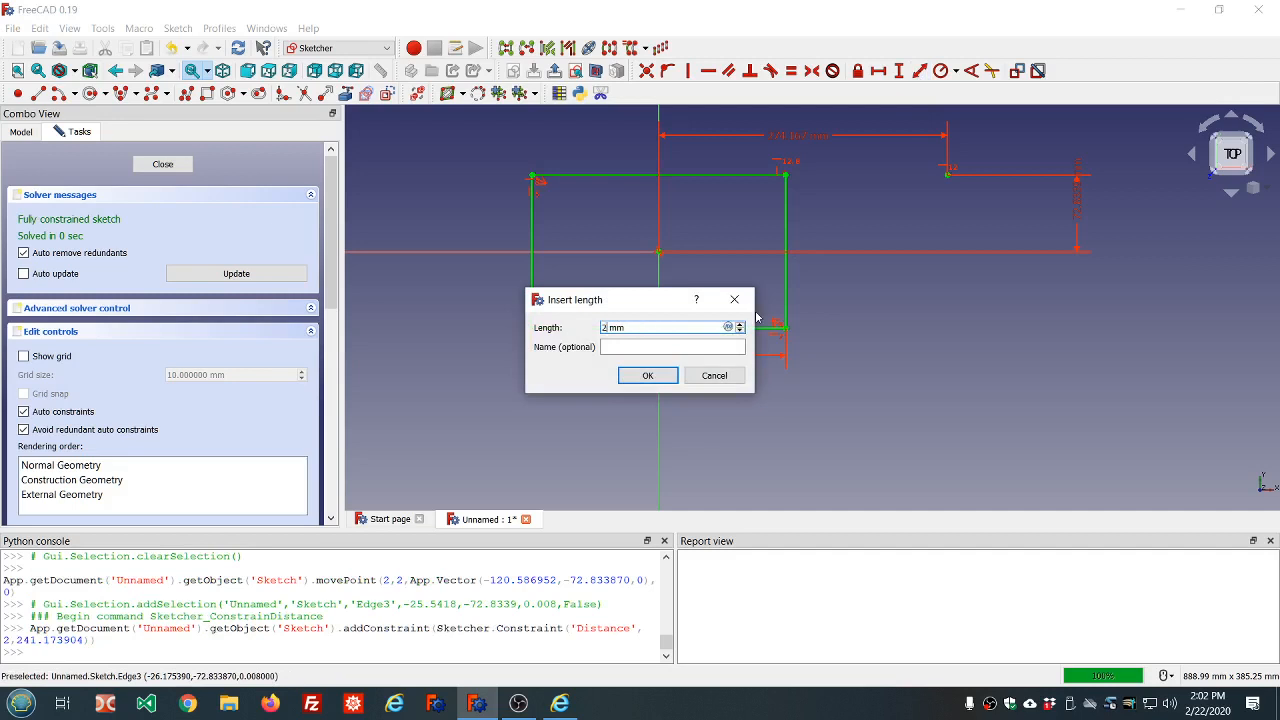
left_click(650, 376)
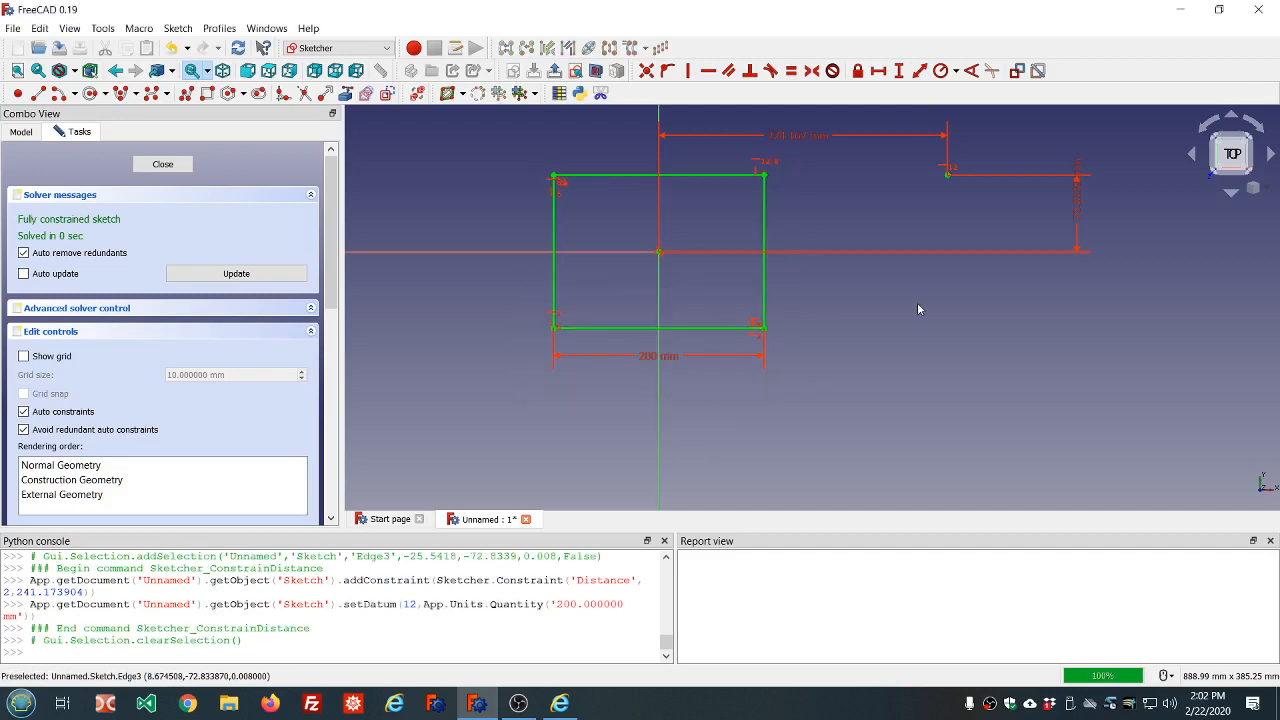
Close the sketch and set the view back to straight top.
scroll(917, 302, "down", 3)
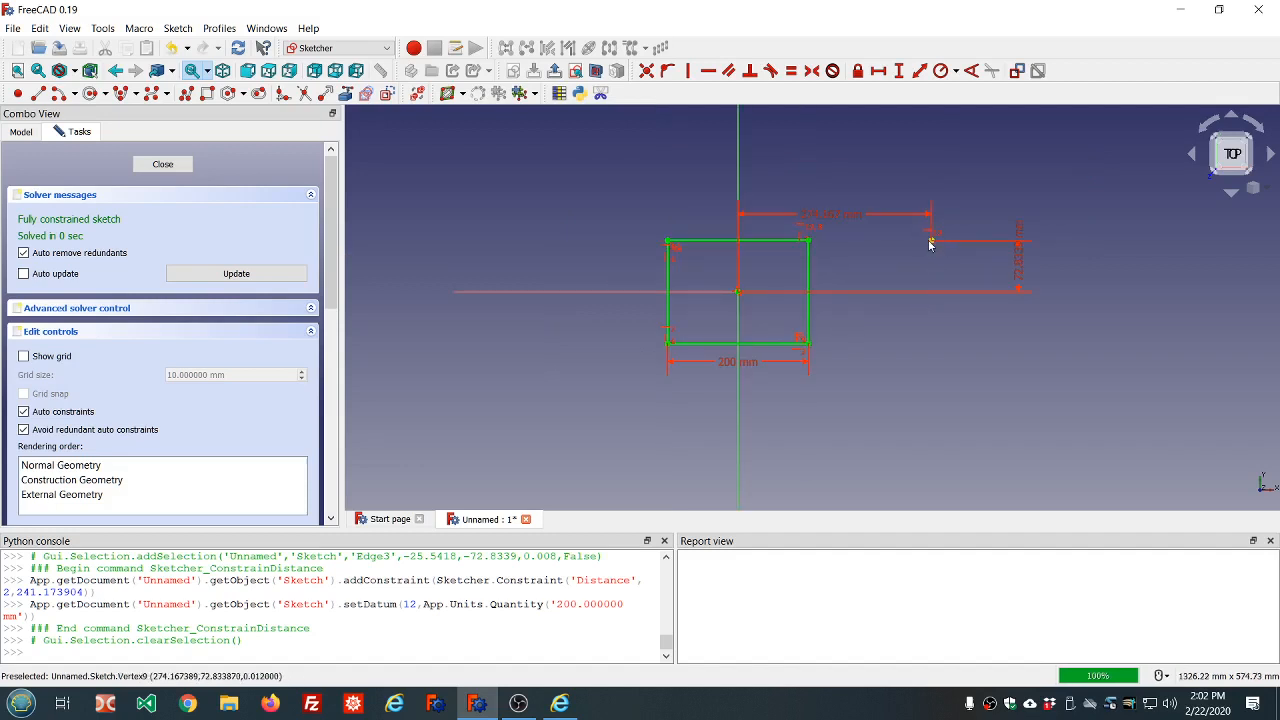
left_click(163, 166)
scroll(584, 197, "down", 4)
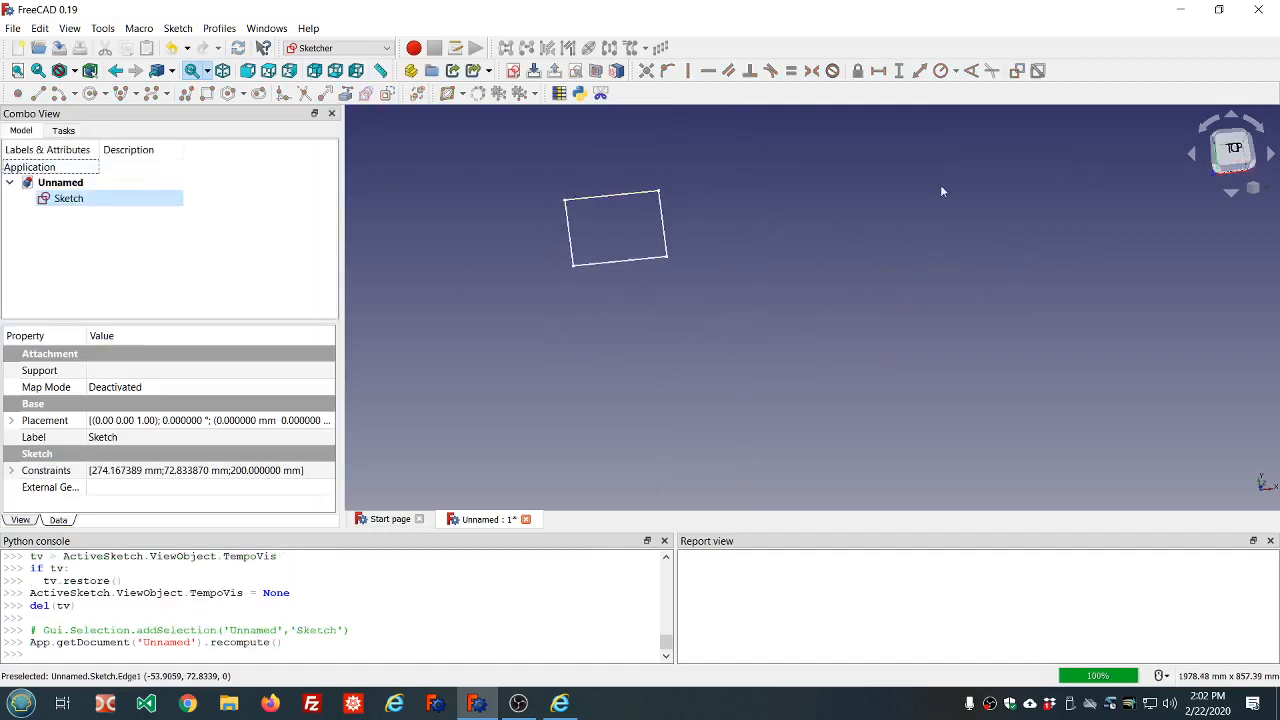
left_click(1235, 159)
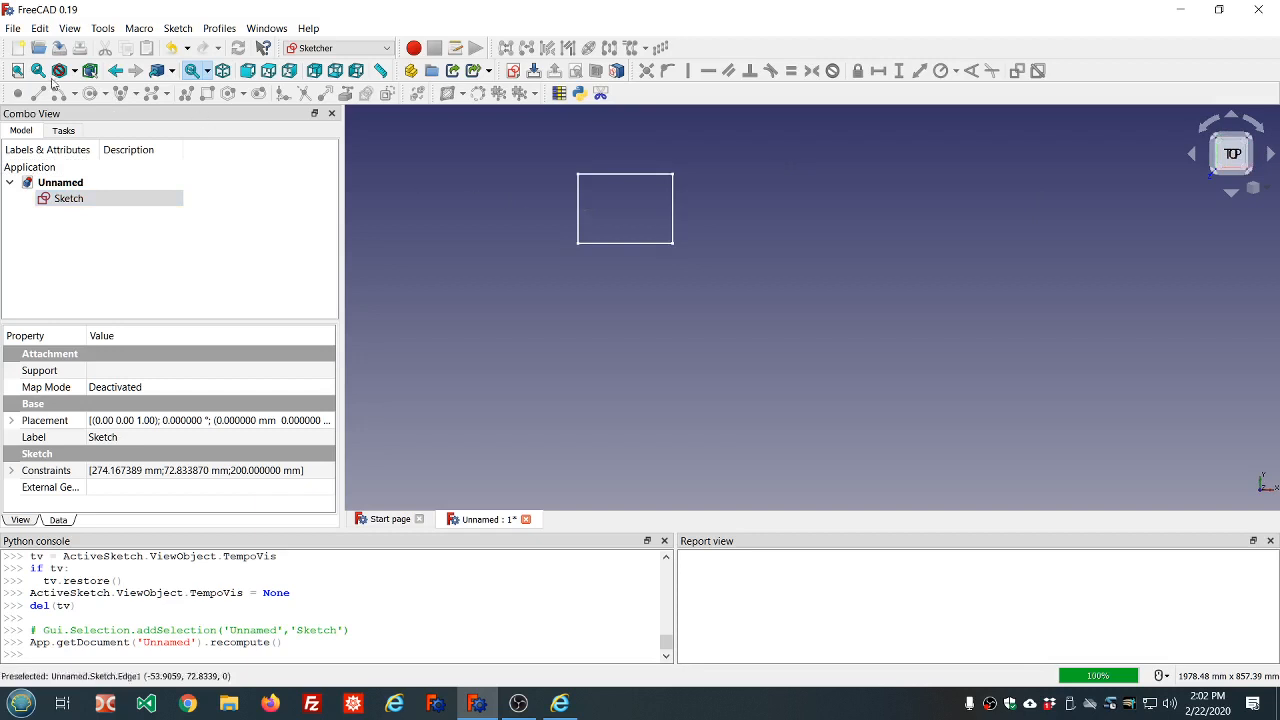
Reopen the sketch to look at the radius and diameter constraint options, and close the sketch again.
left_click(68, 201)
double_click(68, 200)
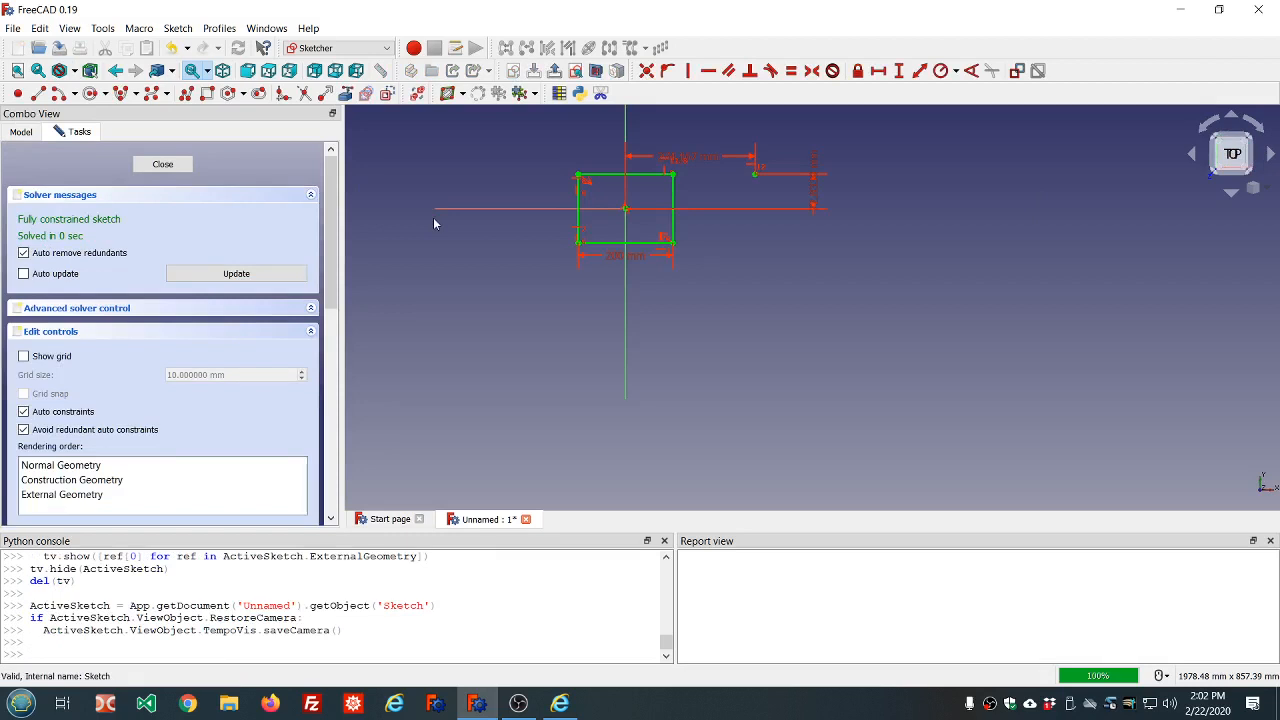
left_click(957, 74)
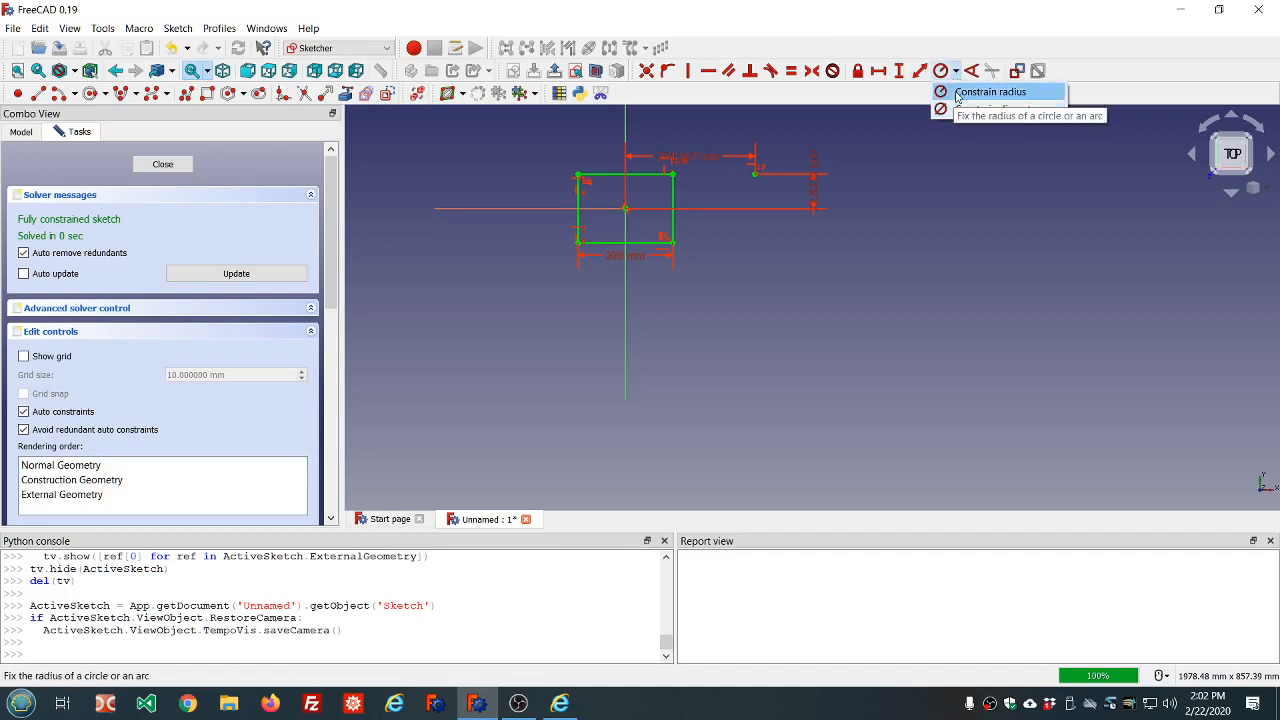
left_click(951, 42)
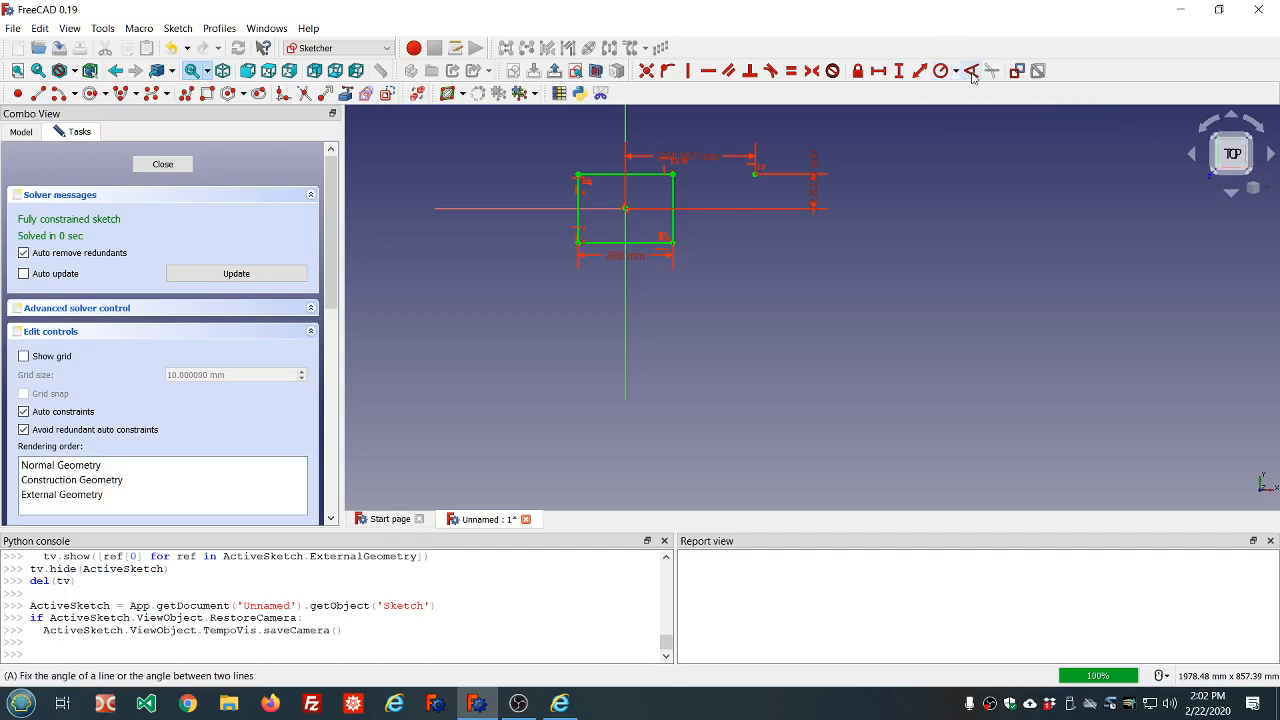
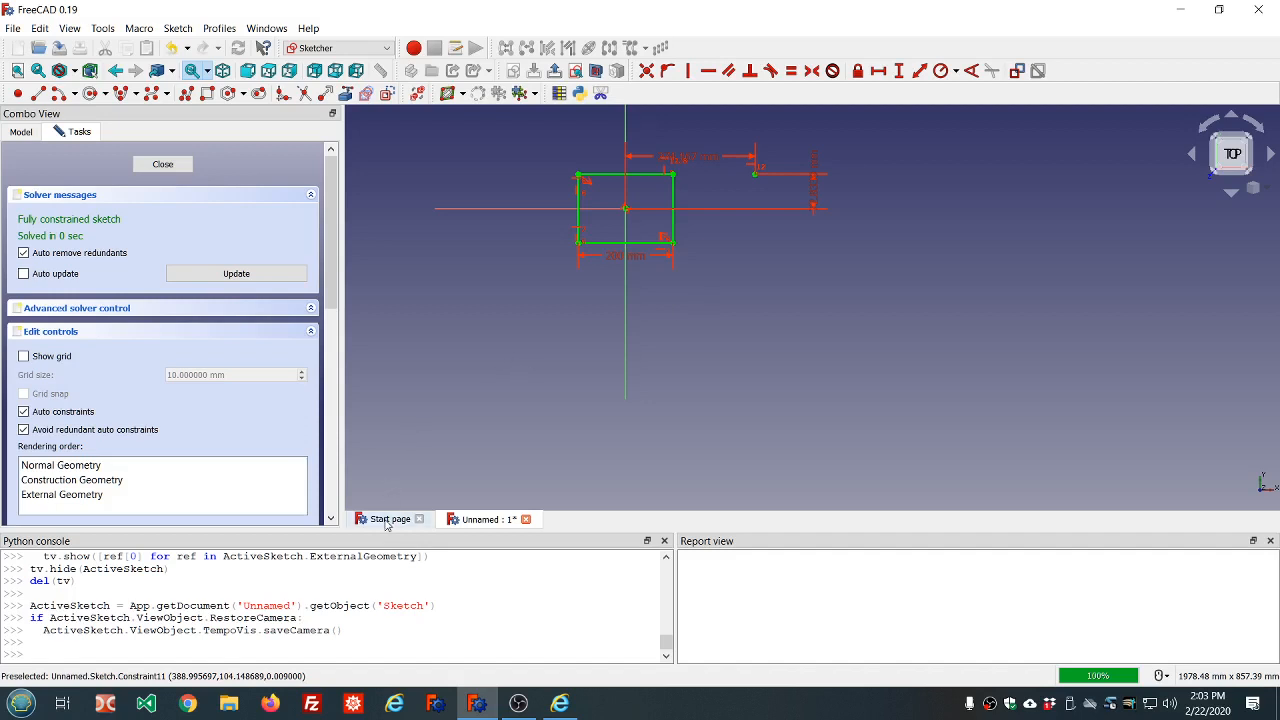
left_click(163, 164)
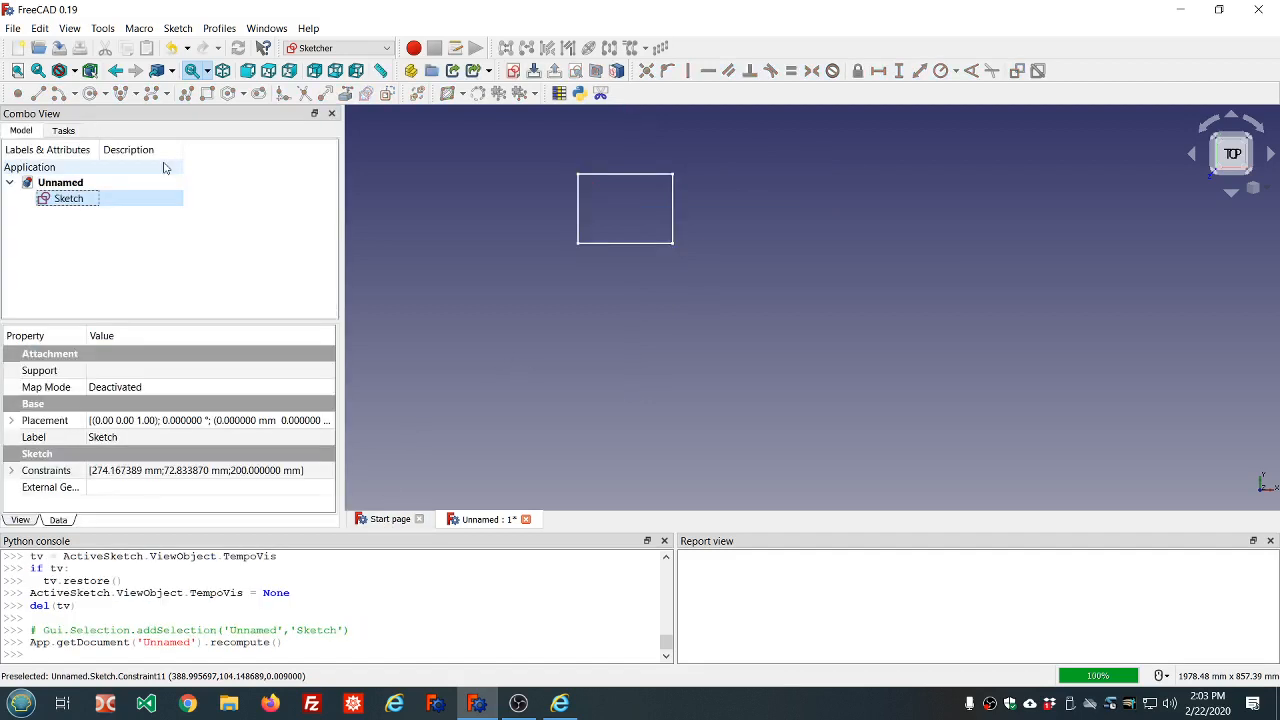
Open the Sketcher workbench documentation from the start page's help section.
left_click(389, 519)
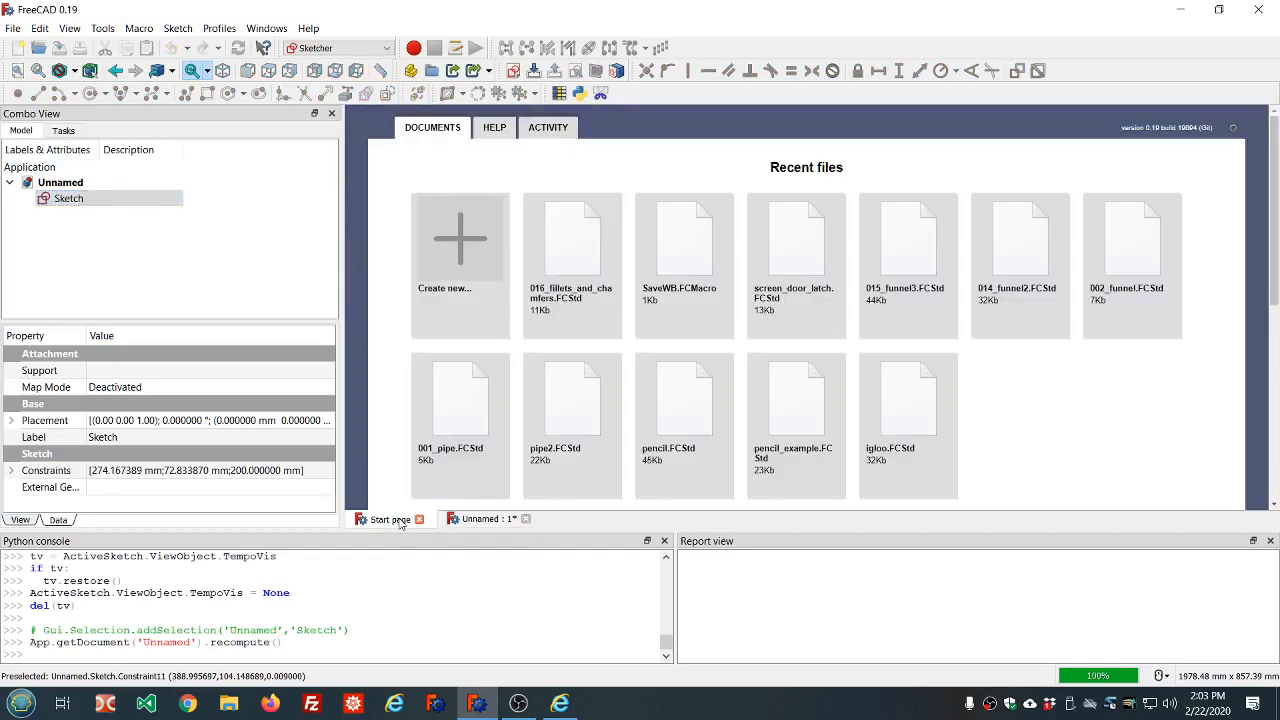
left_click(495, 133)
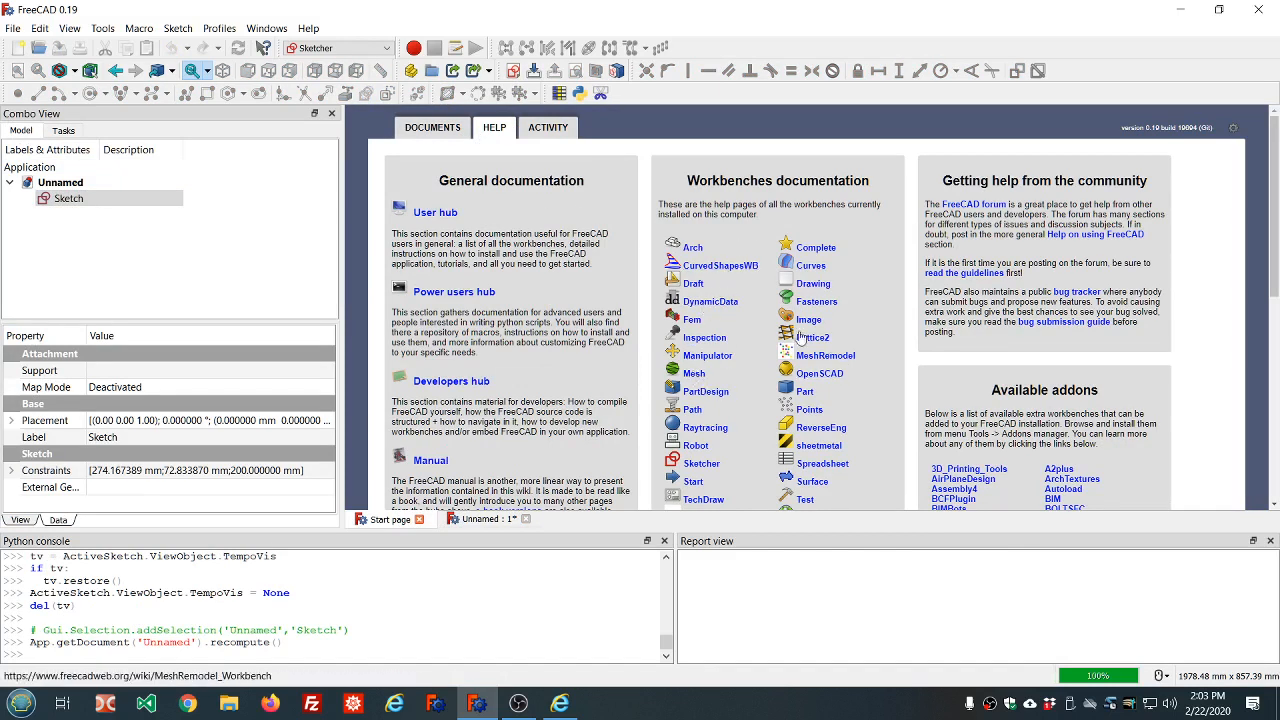
scroll(750, 430, "down", 1)
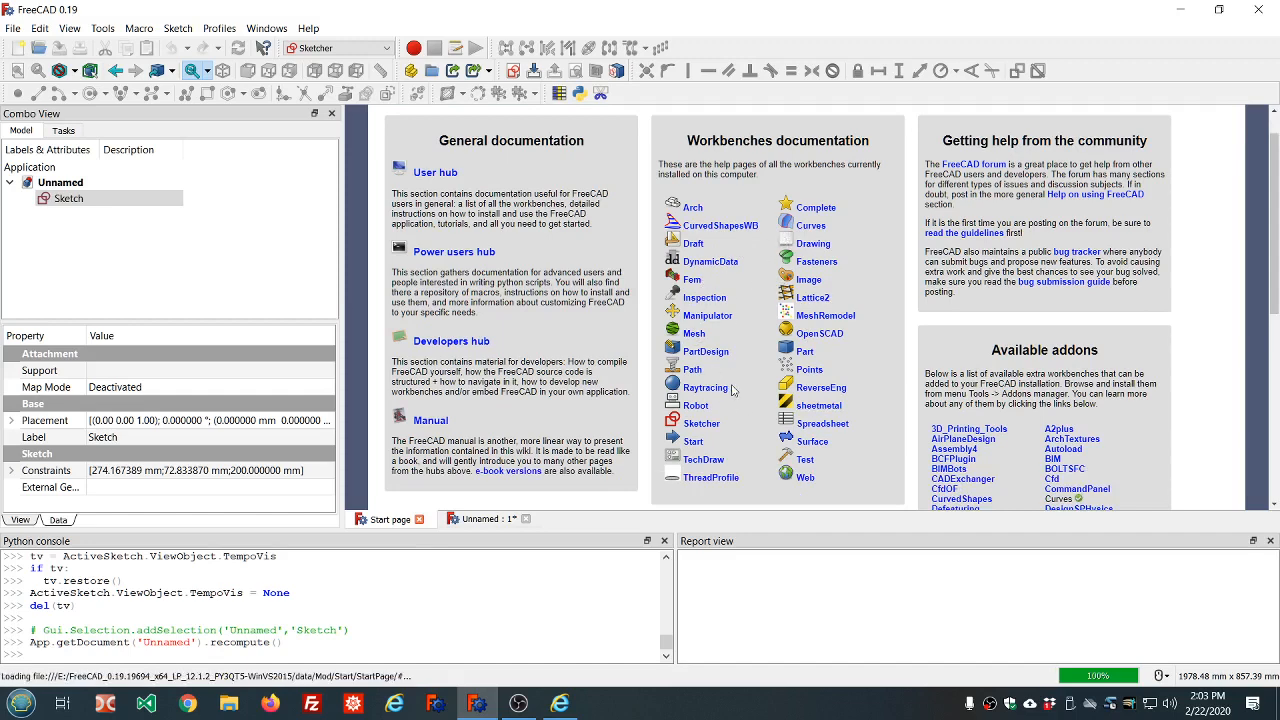
left_click(696, 424)
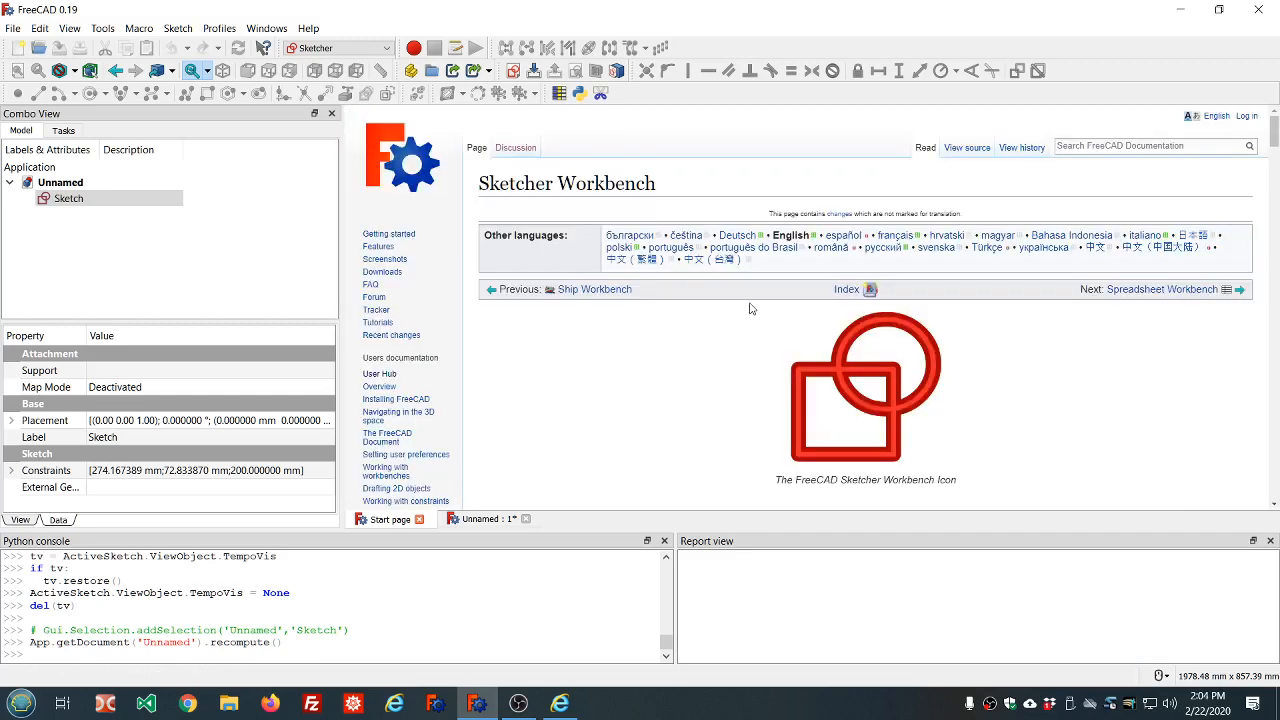
Read through the Sketcher documentation's tool lists, from the sketch and geometry tools to the geometric and dimensional constraints.
scroll(750, 308, "down", 10)
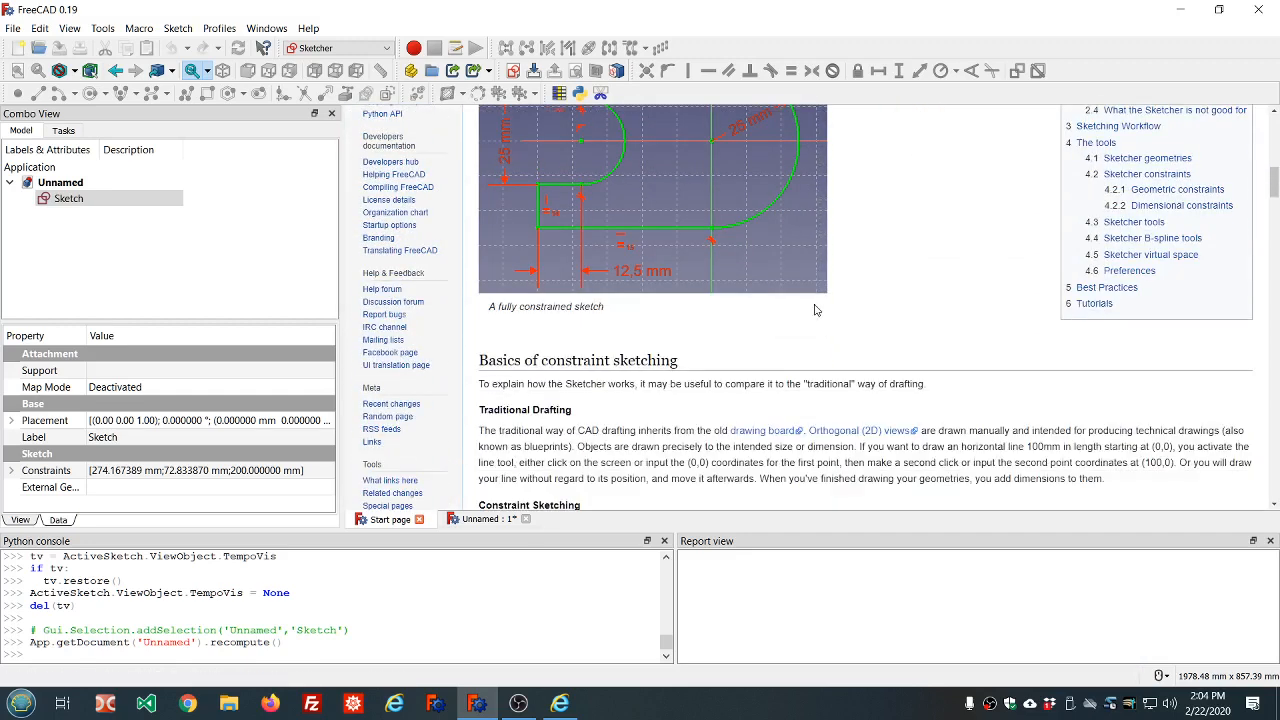
scroll(815, 310, "down", 10)
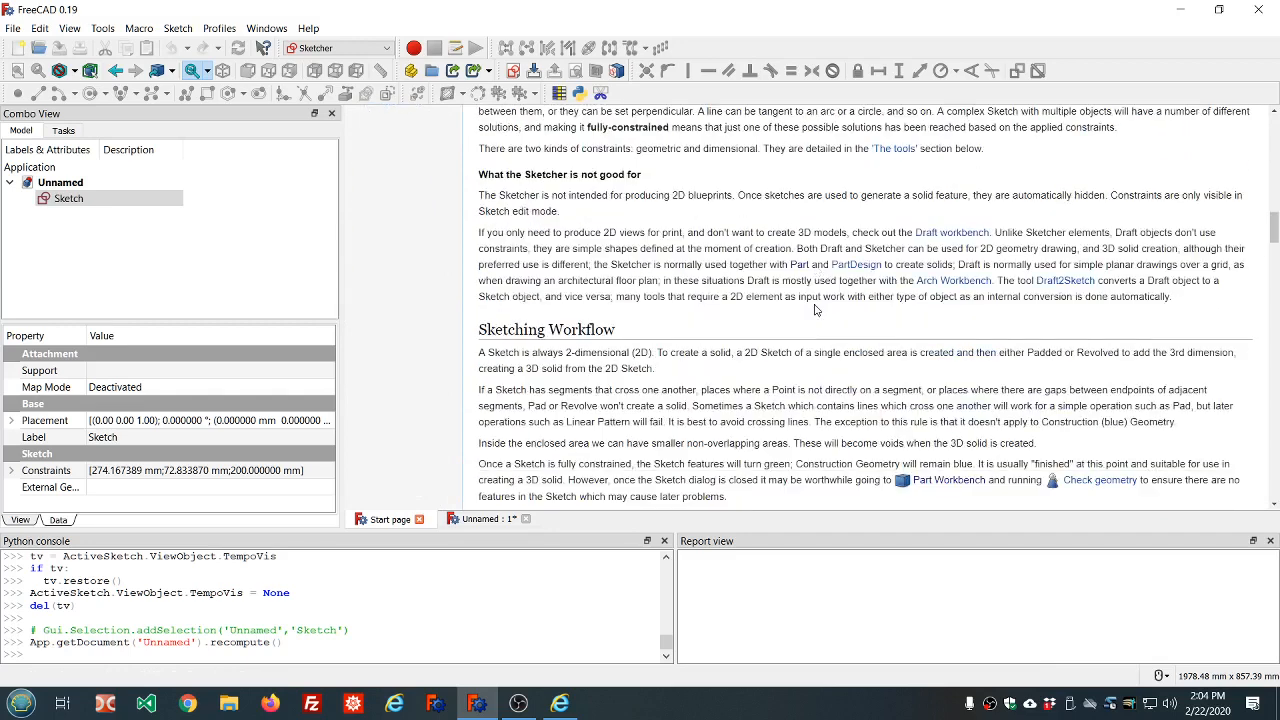
scroll(815, 310, "down", 8)
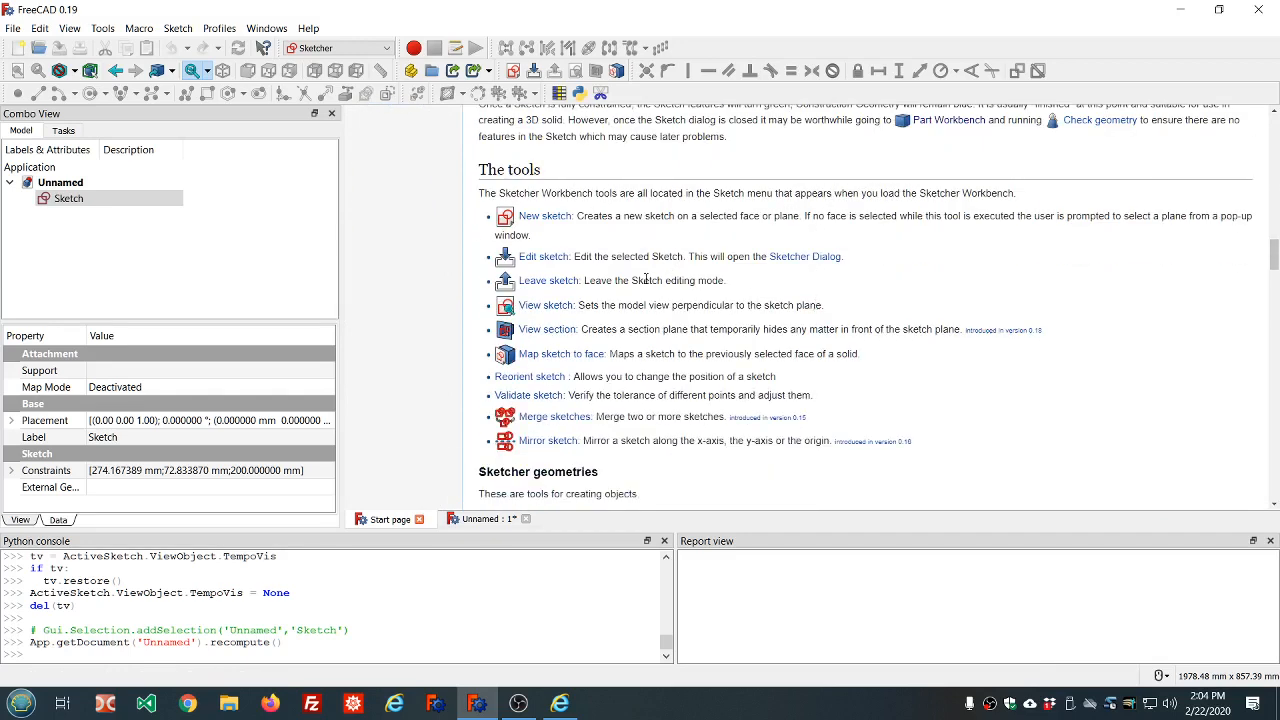
scroll(565, 320, "down", 3)
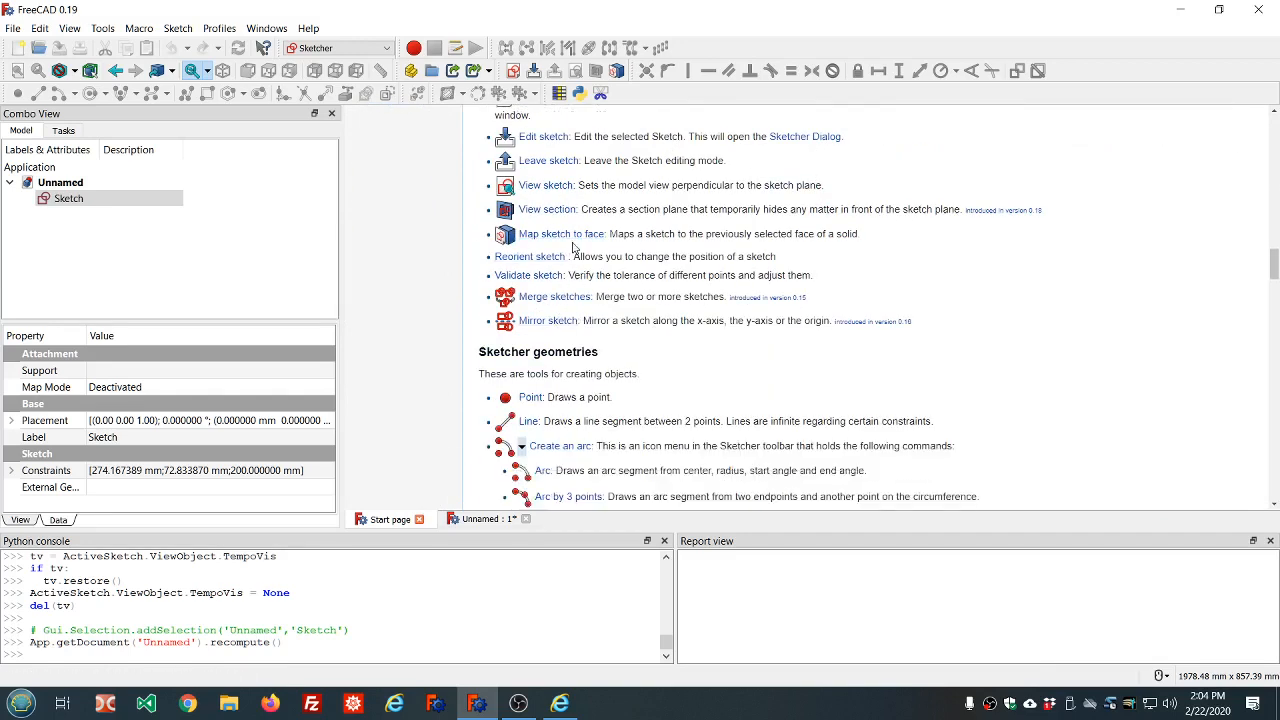
scroll(575, 246, "down", 6)
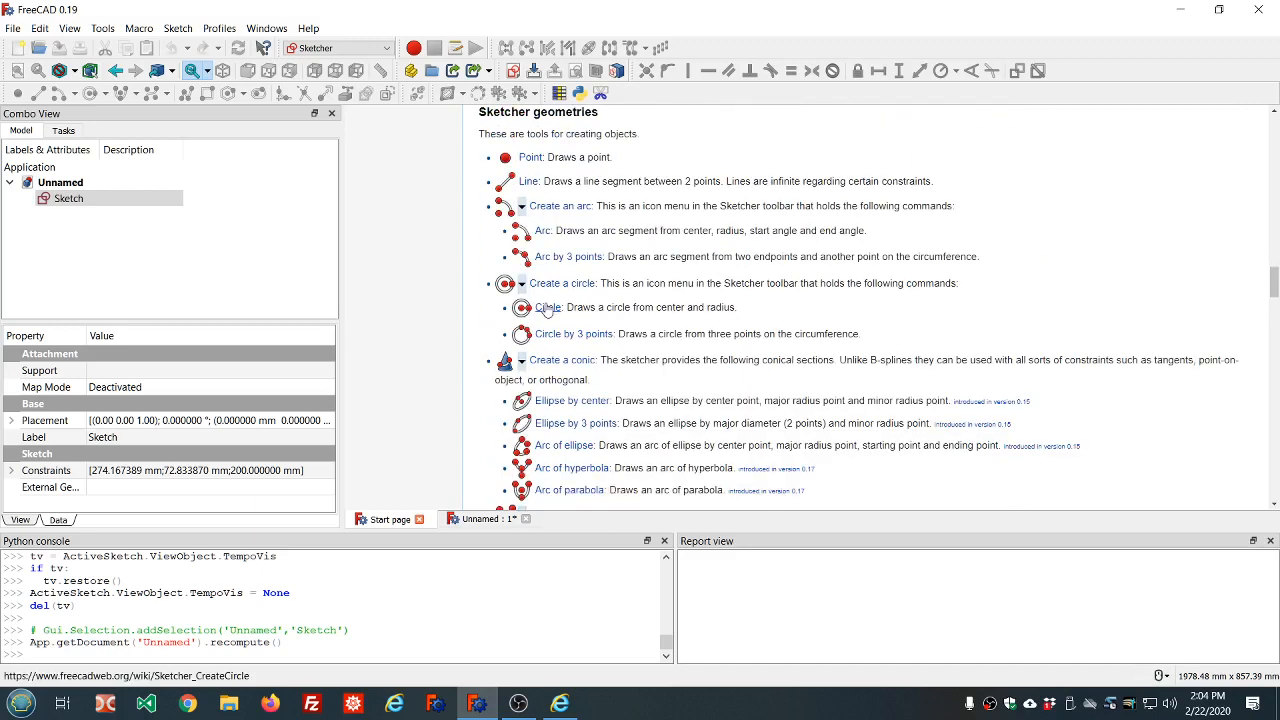
scroll(547, 310, "down", 15)
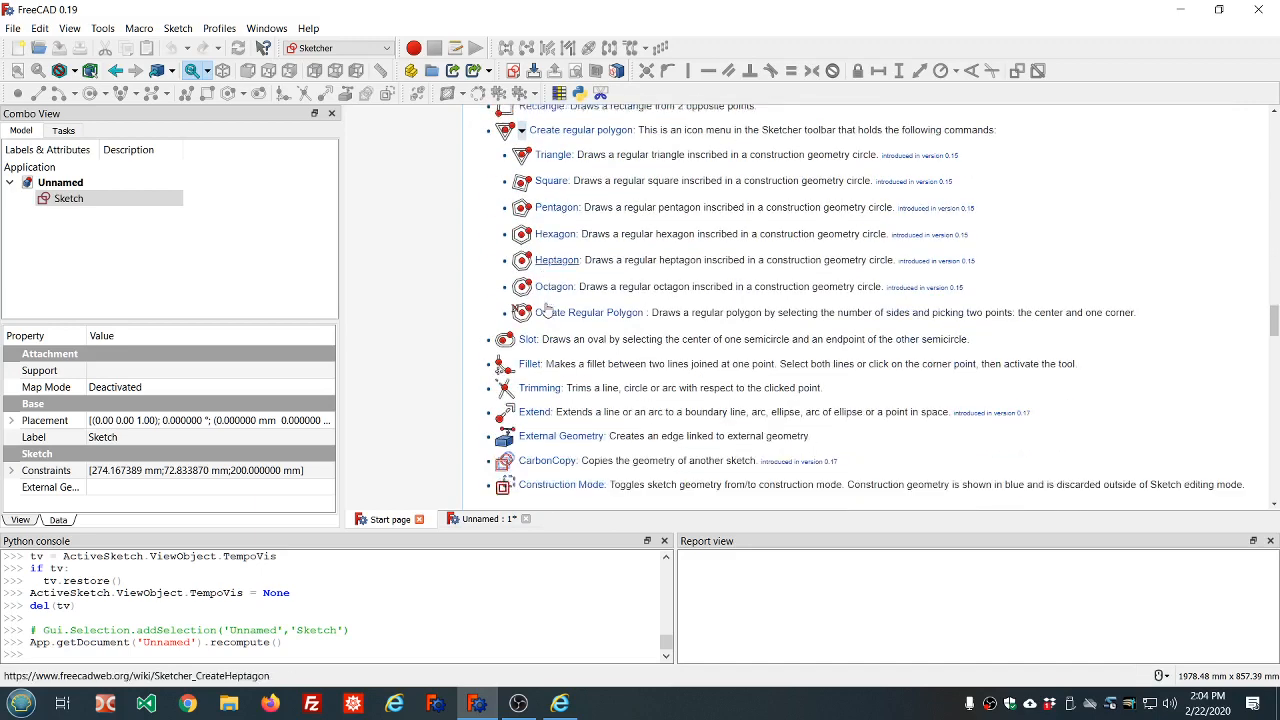
scroll(547, 310, "down", 13)
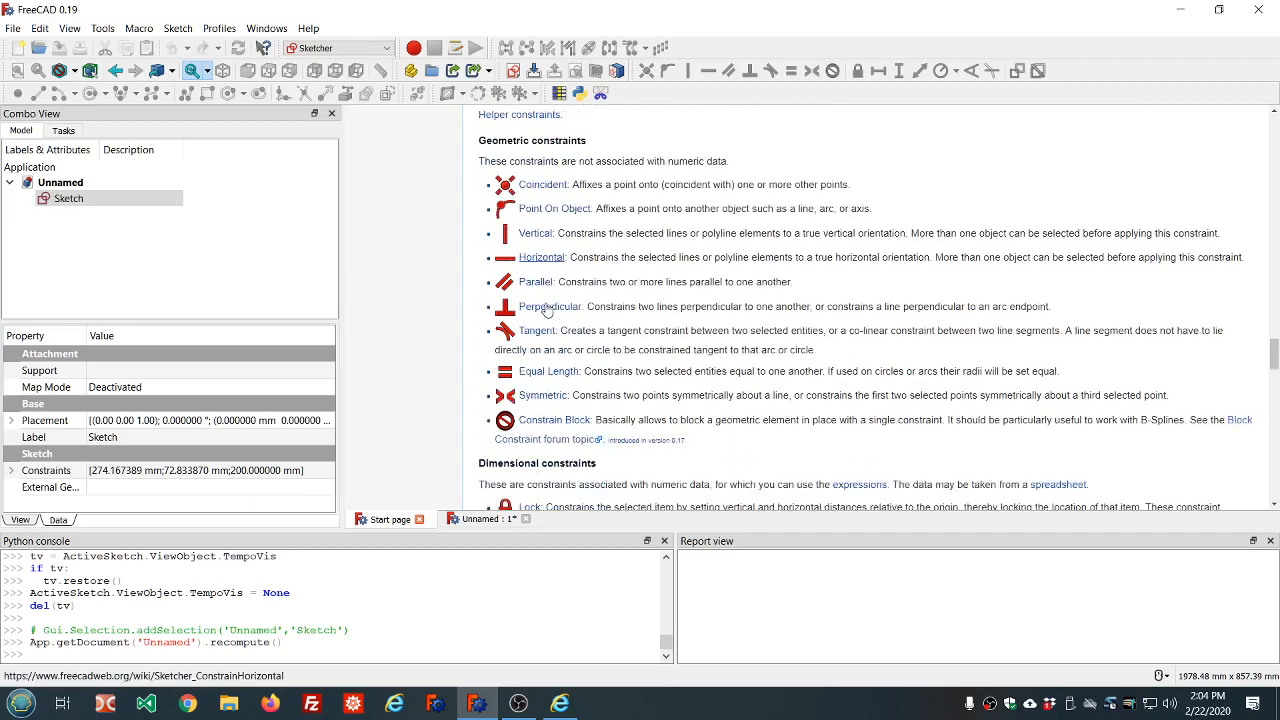
scroll(547, 310, "down", 8)
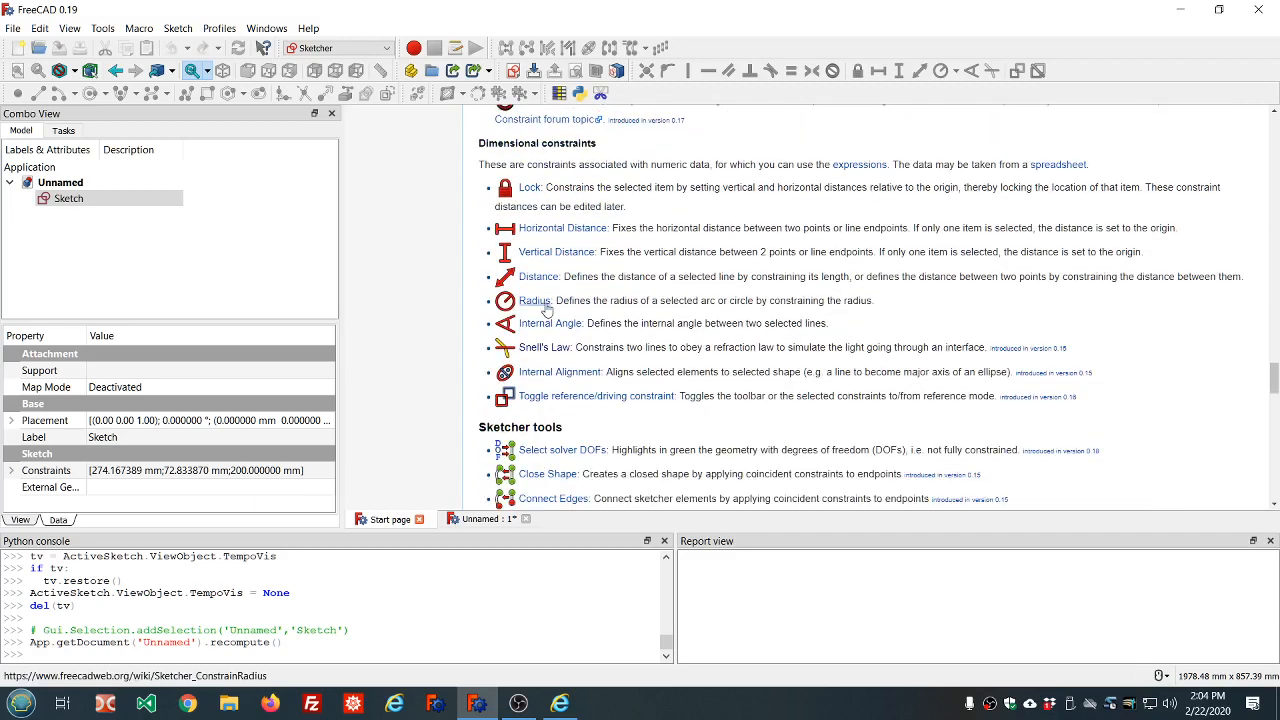
Open the Snell's Law constraint's documentation and read its description, usage and remarks through to the end of the page.
left_click(546, 352)
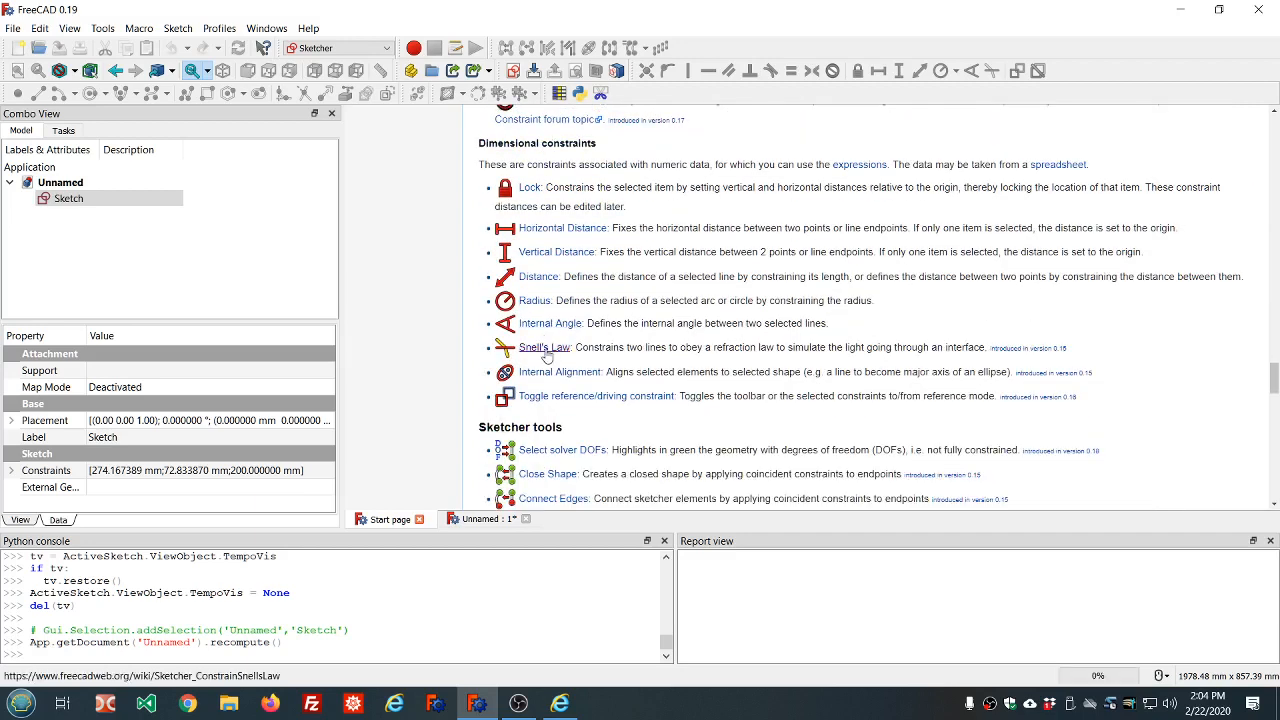
scroll(852, 332, "down", 2)
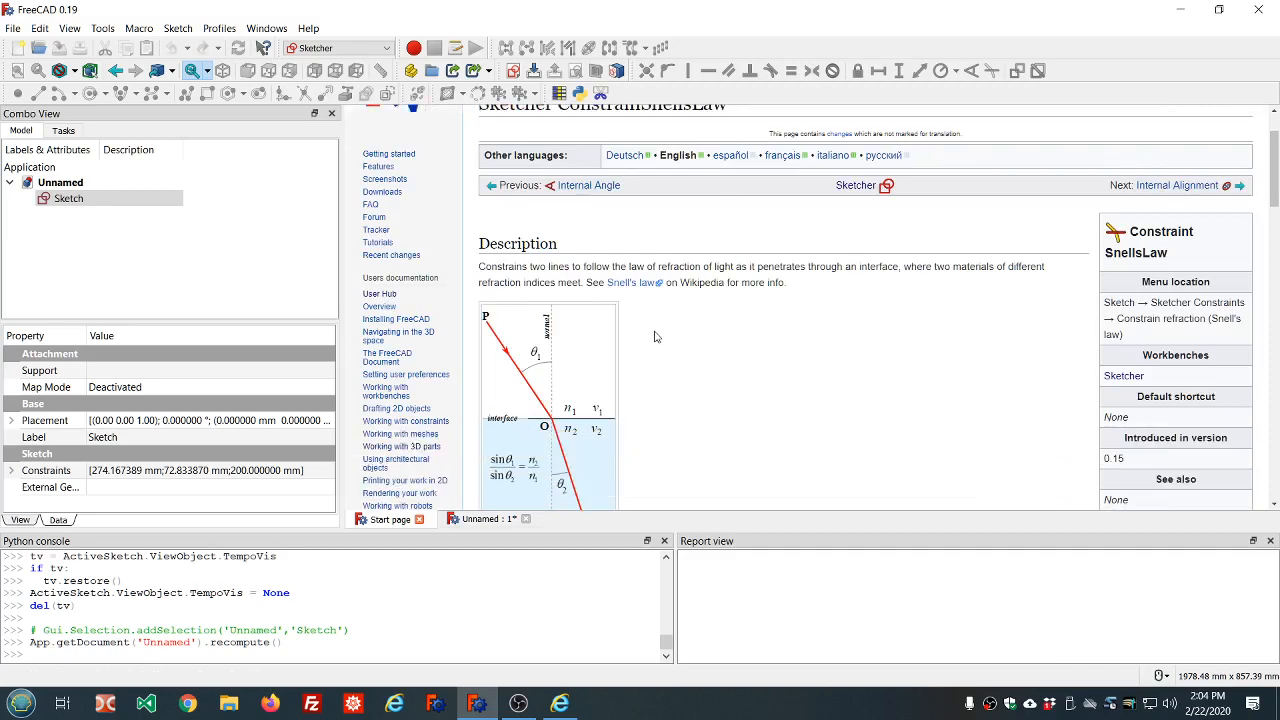
scroll(683, 310, "down", 15)
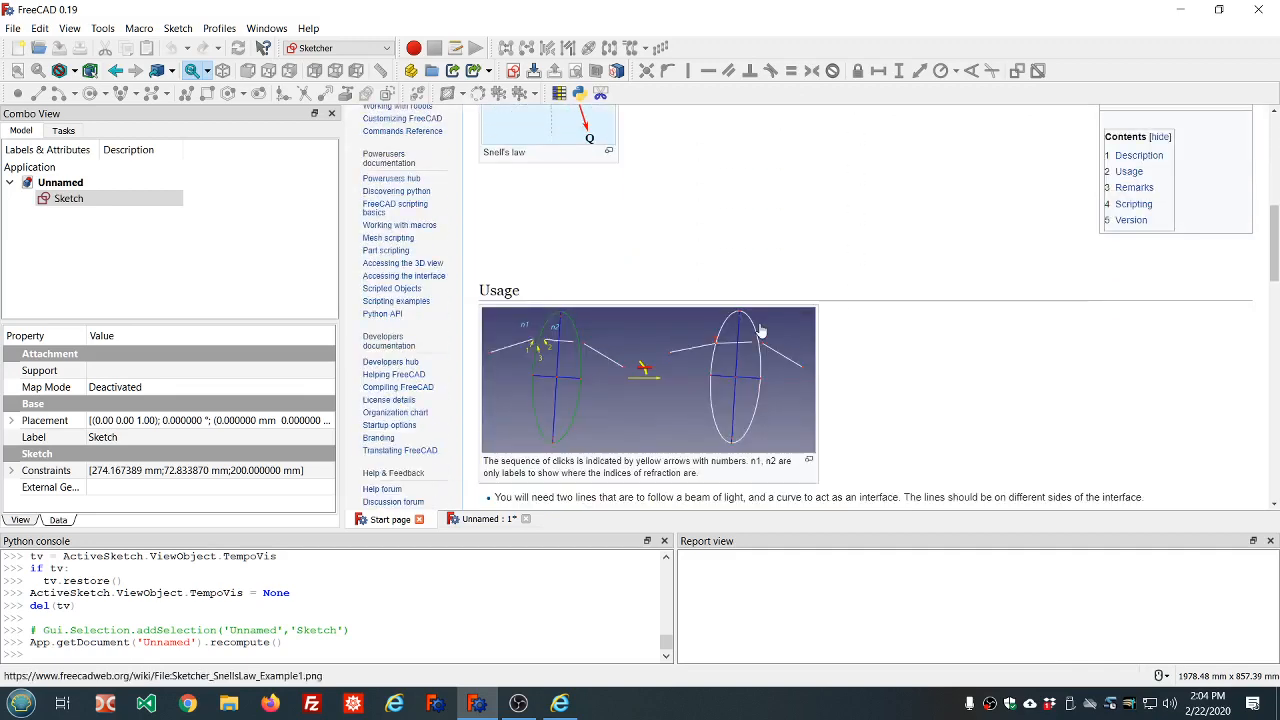
scroll(719, 330, "down", 4)
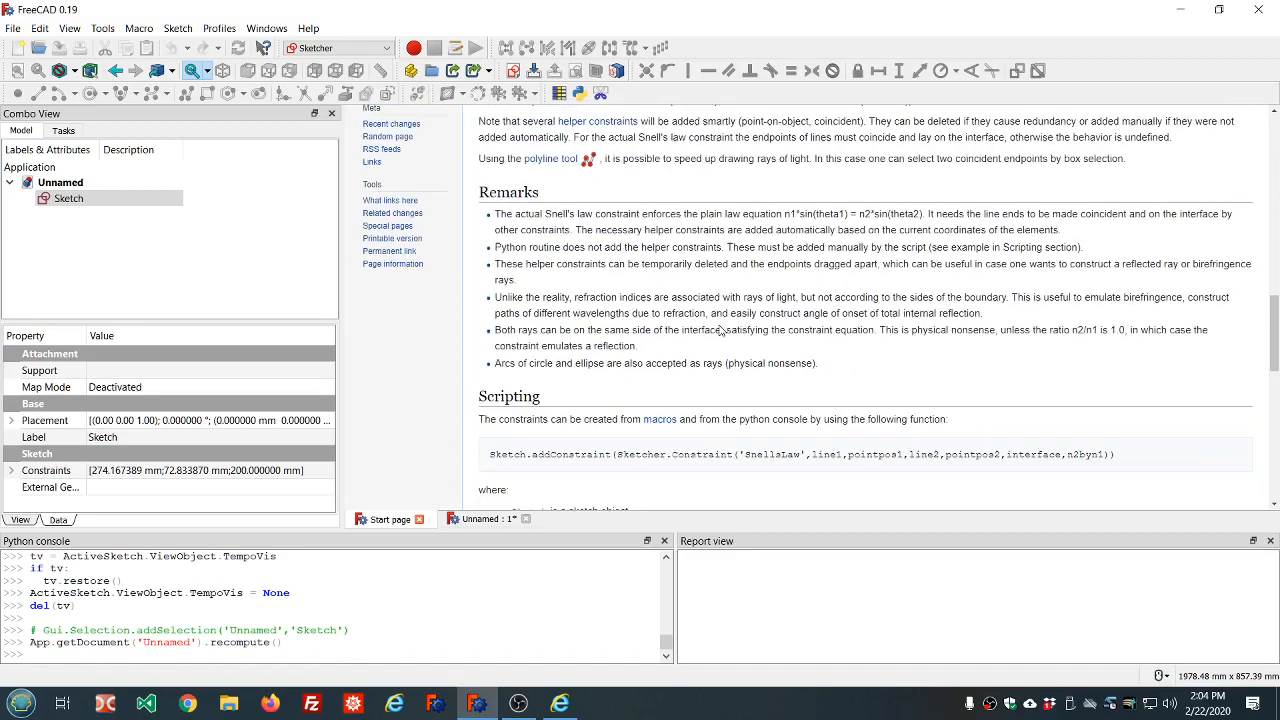
scroll(720, 325, "down", 4)
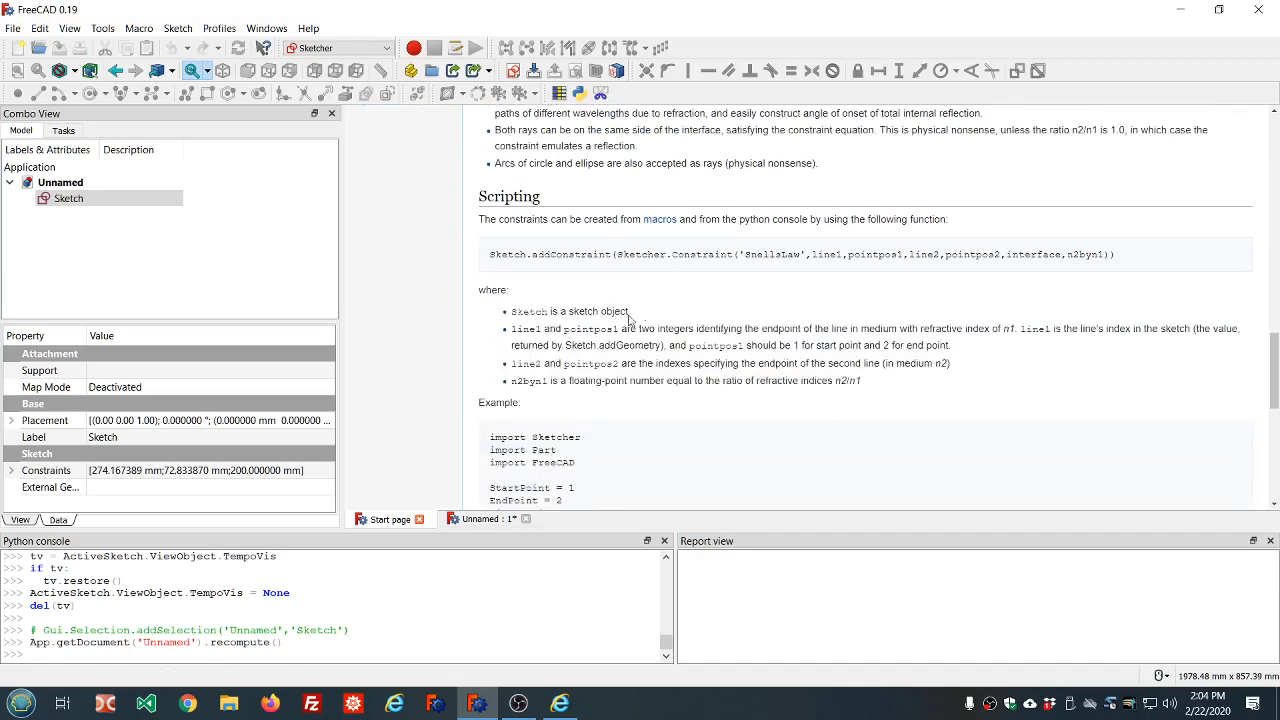
scroll(650, 320, "down", 4)
scroll(647, 331, "down", 5)
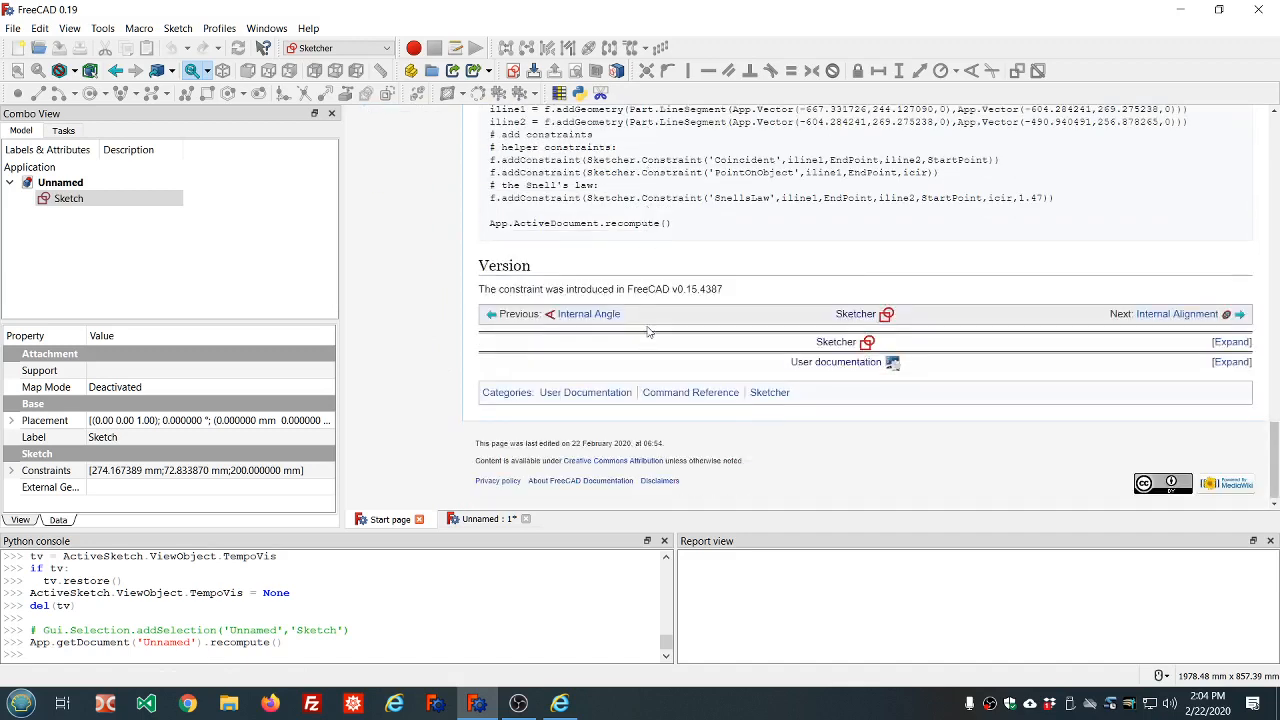
Examine the Snell's Law scripting example and its parameters, and return to the beginning of the page.
scroll(647, 331, "up", 2)
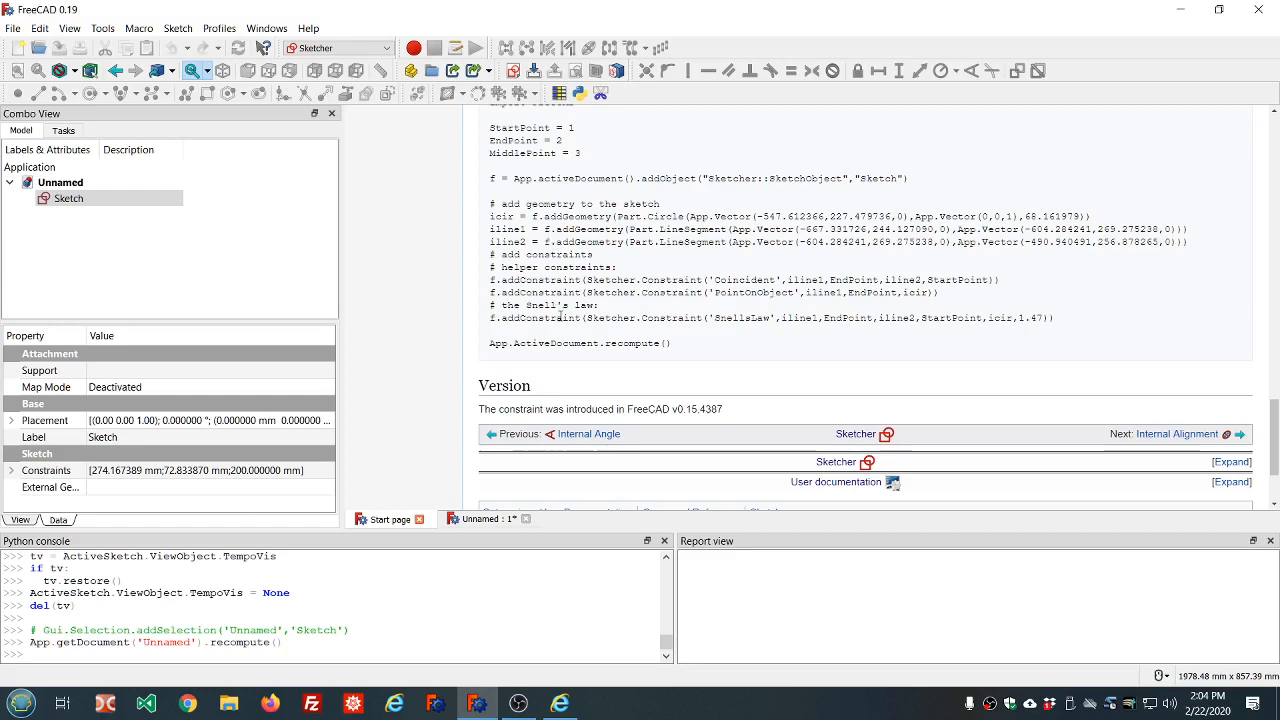
scroll(560, 300, "up", 1)
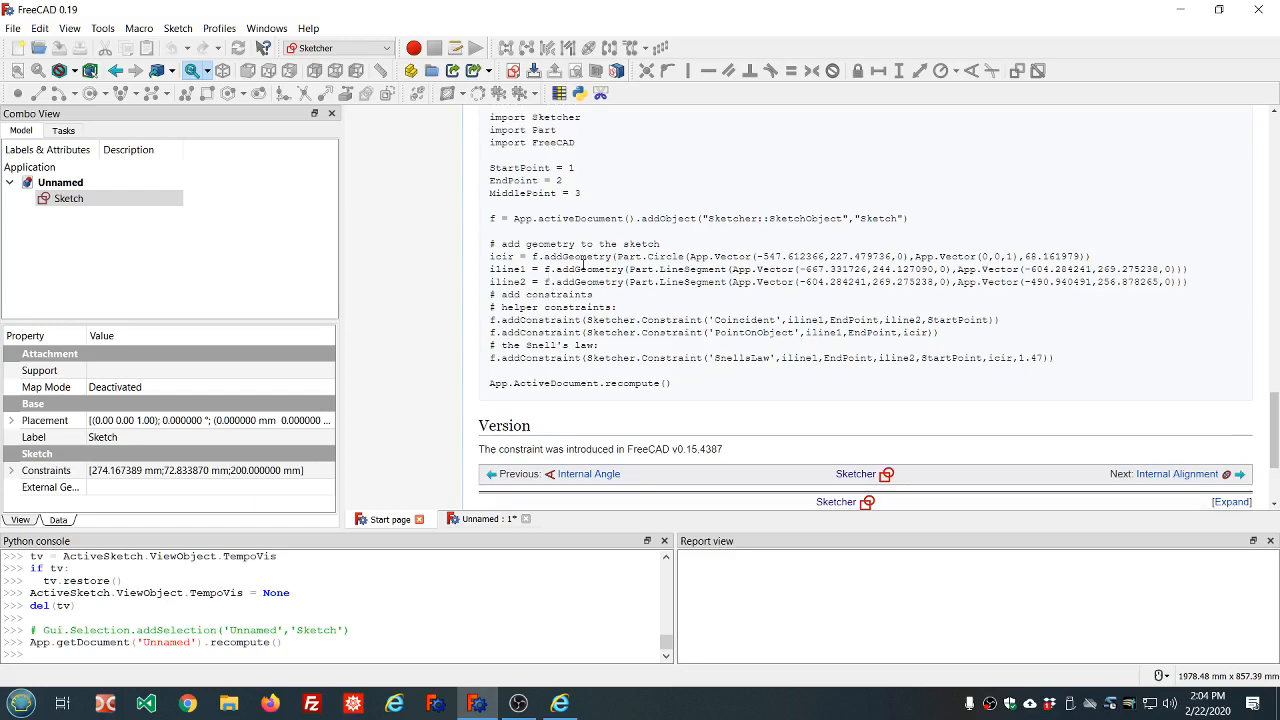
scroll(582, 263, "up", 1)
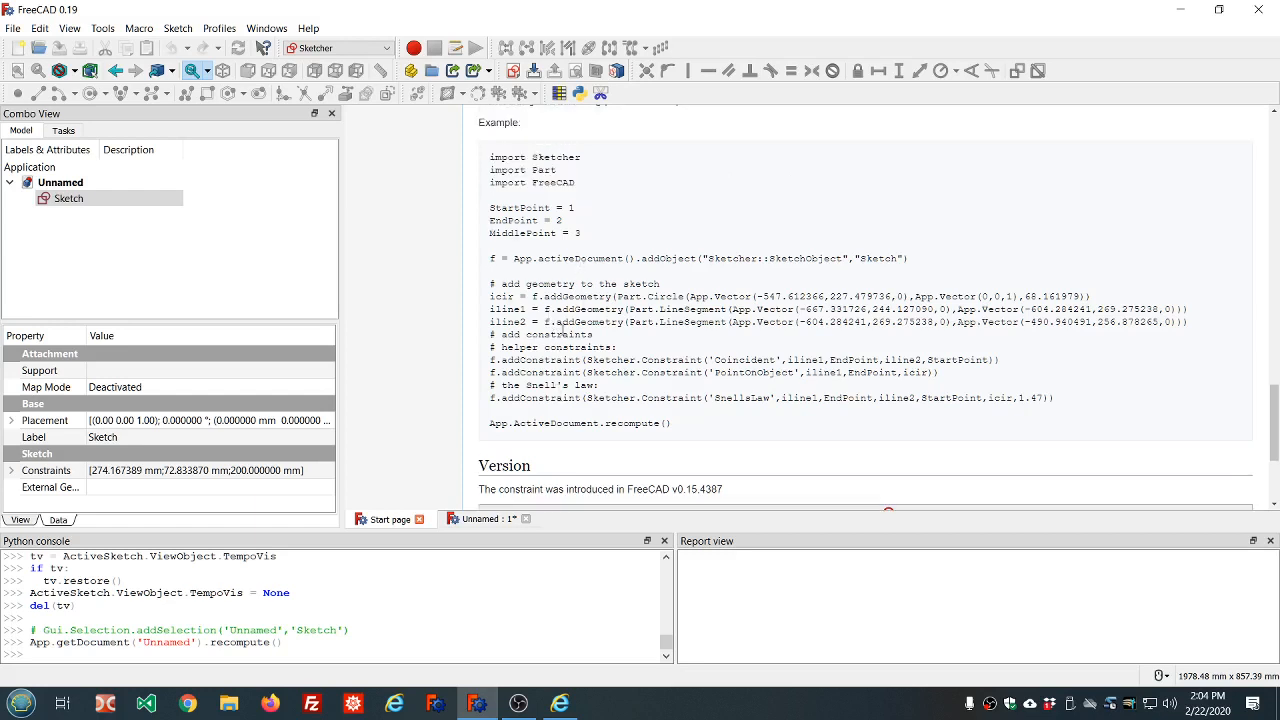
scroll(693, 360, "up", 7)
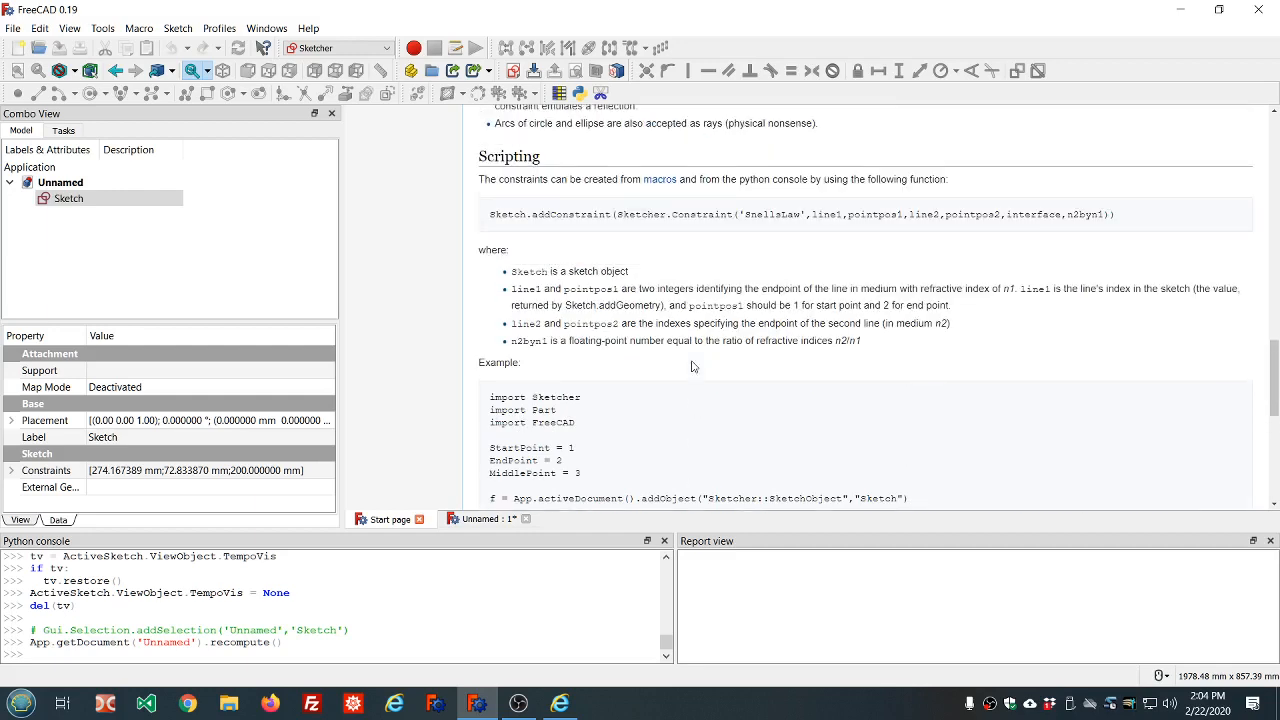
scroll(693, 363, "up", 15)
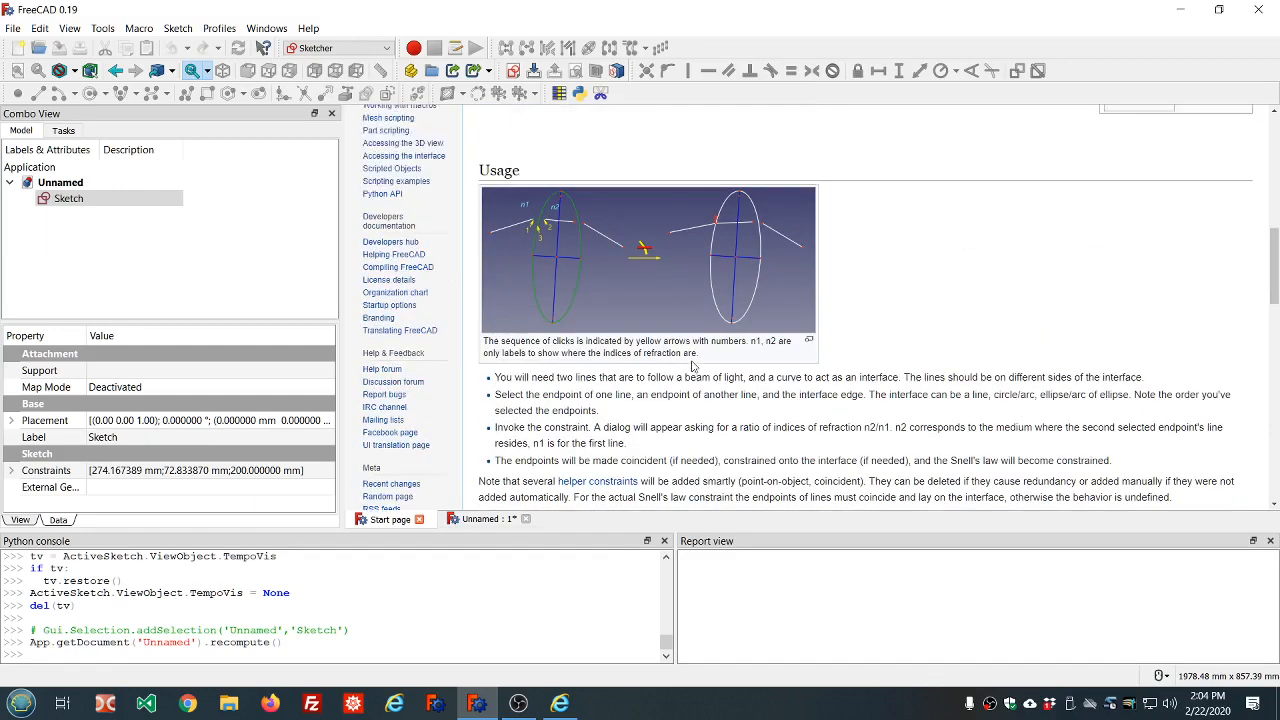
scroll(693, 365, "up", 6)
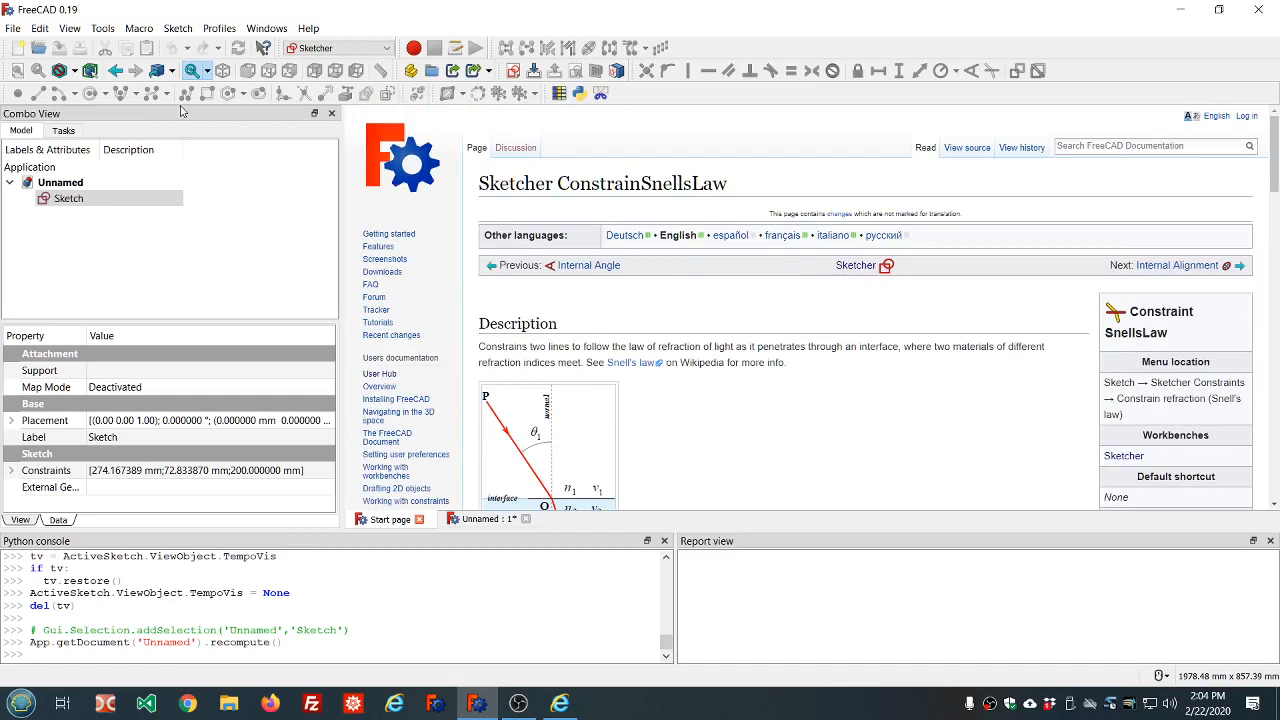
Try to go back to the previous documentation page, and bring the Snell's Law page up again.
left_click(116, 76)
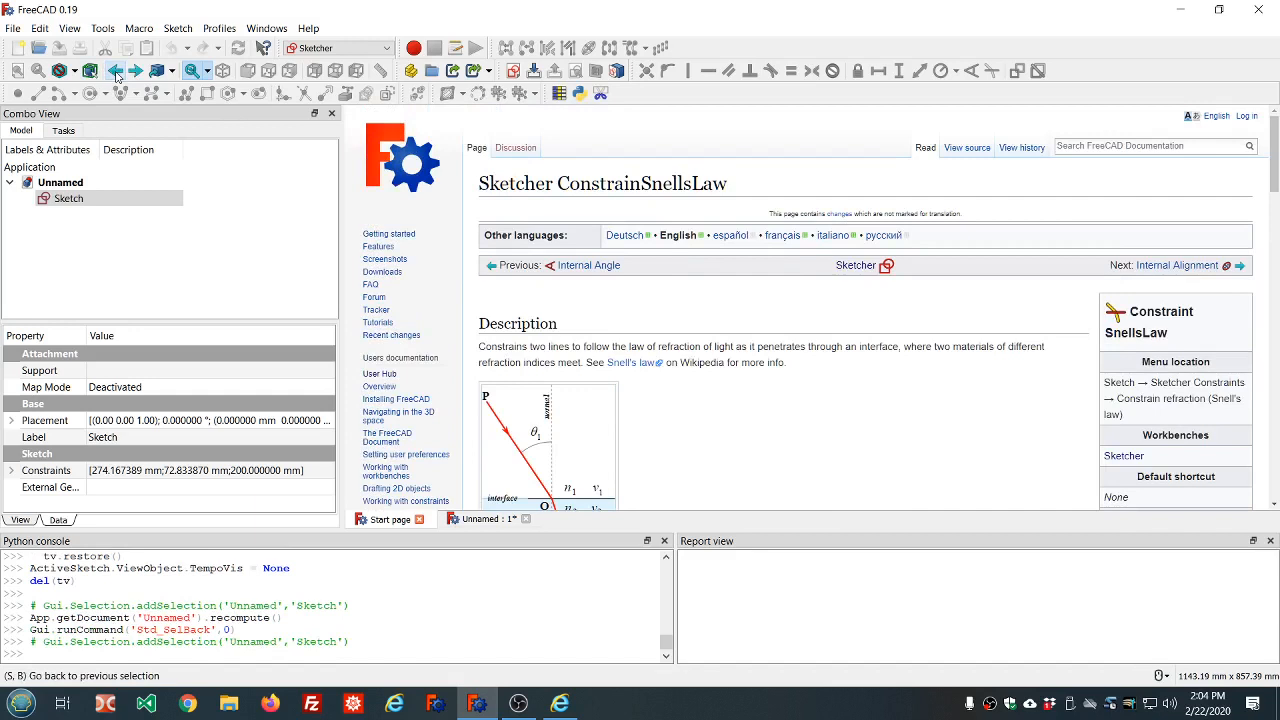
left_click(116, 76)
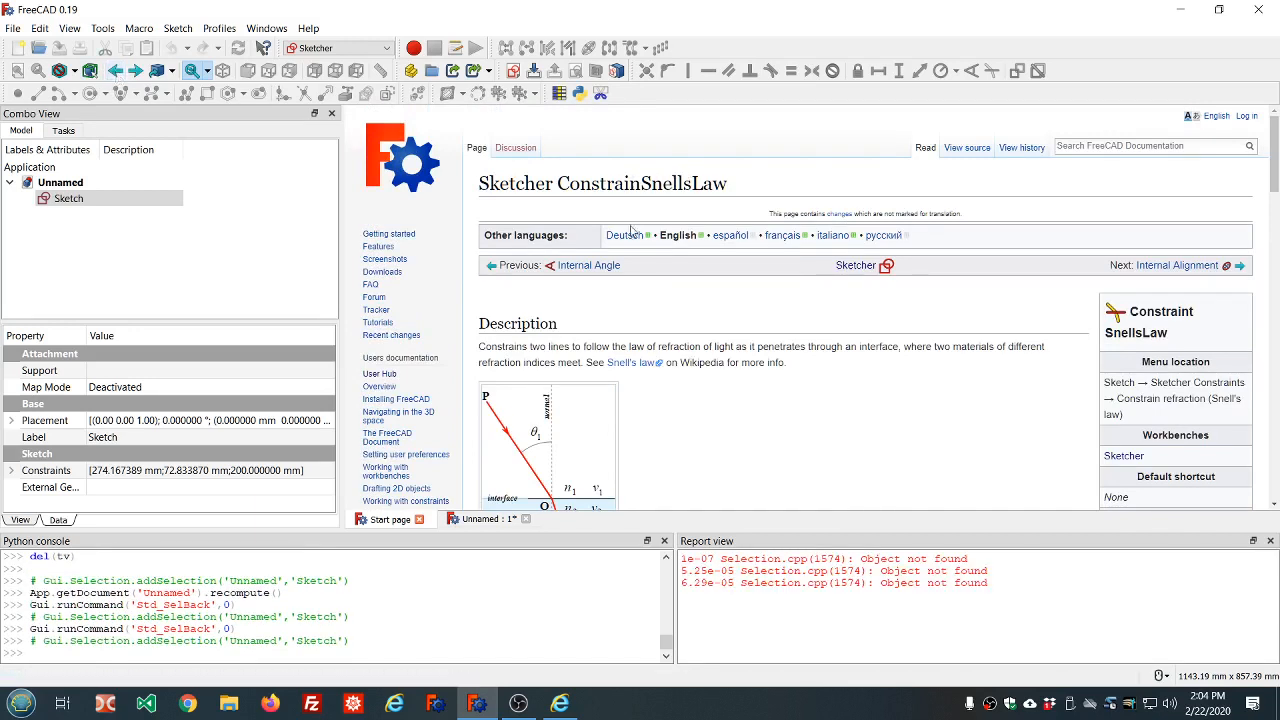
left_click(116, 72)
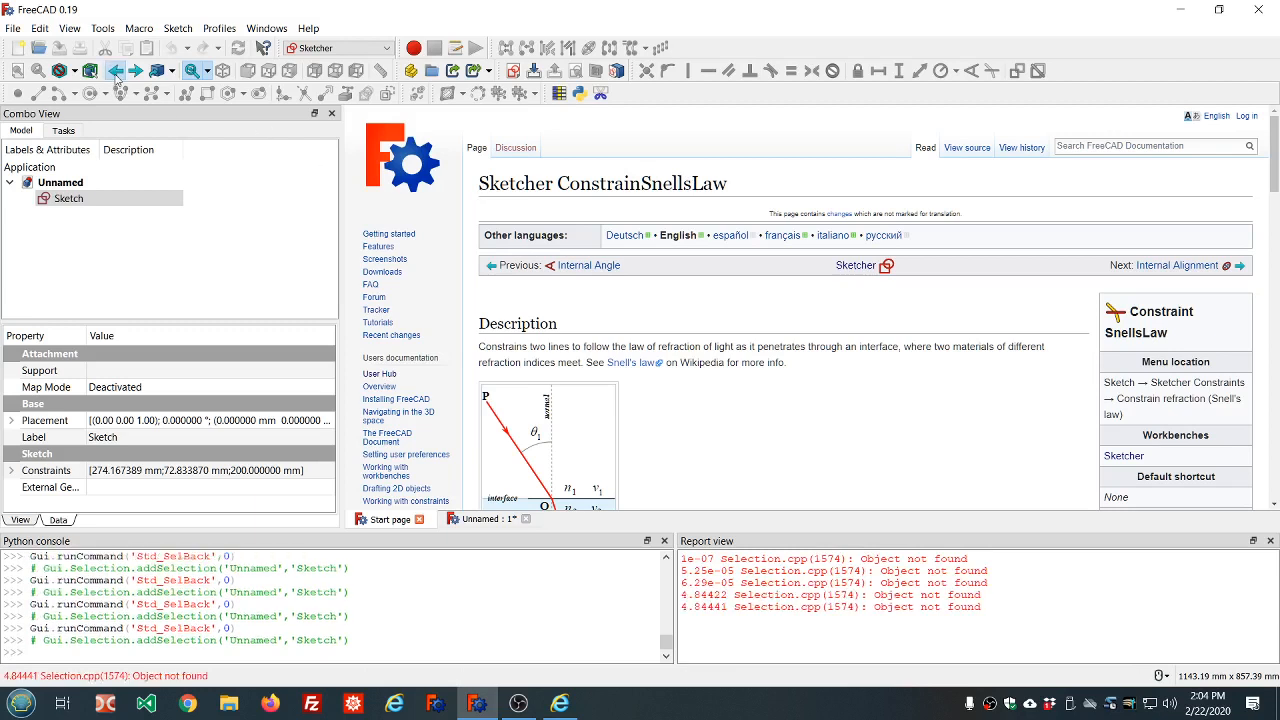
left_click(116, 73)
left_click(238, 240)
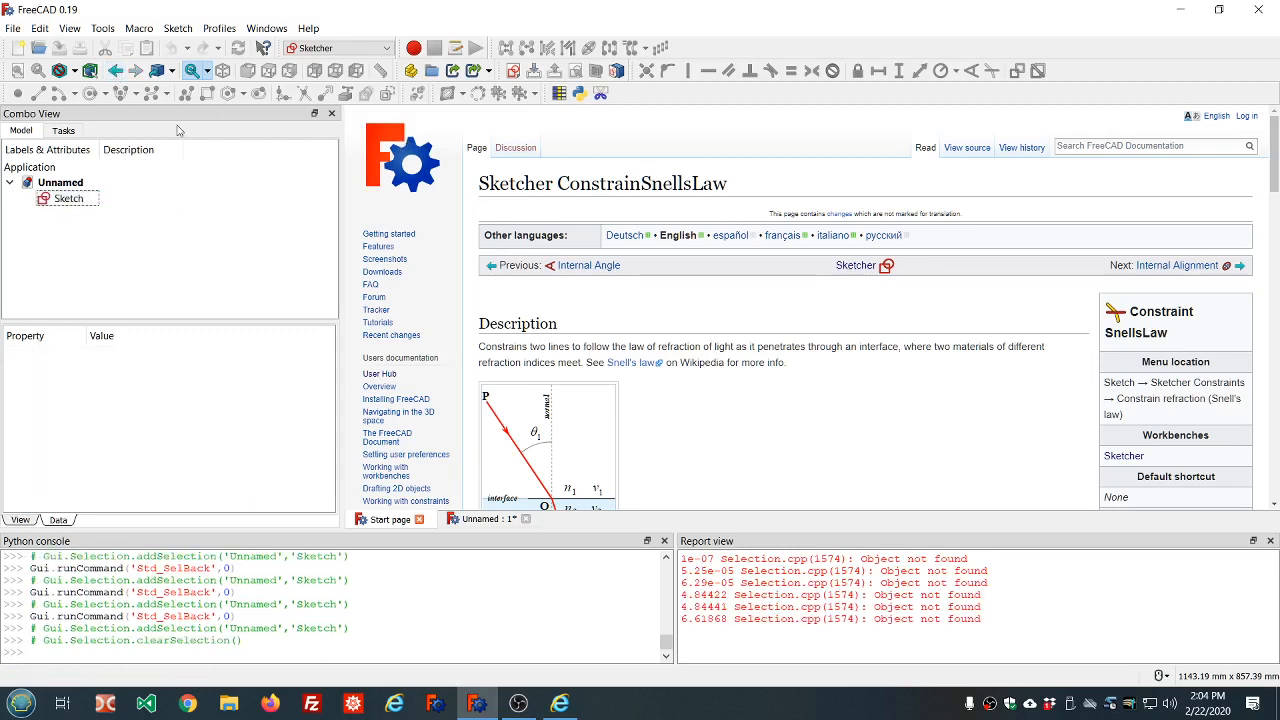
left_click(116, 72)
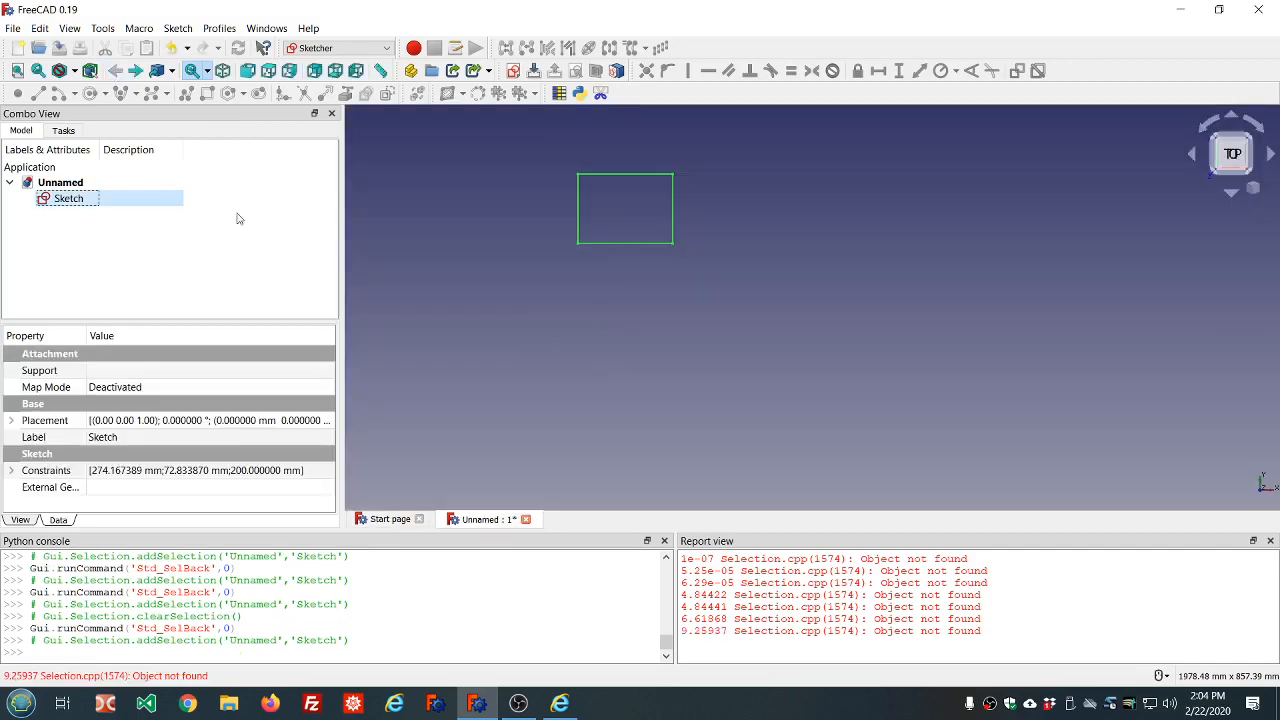
left_click(390, 519)
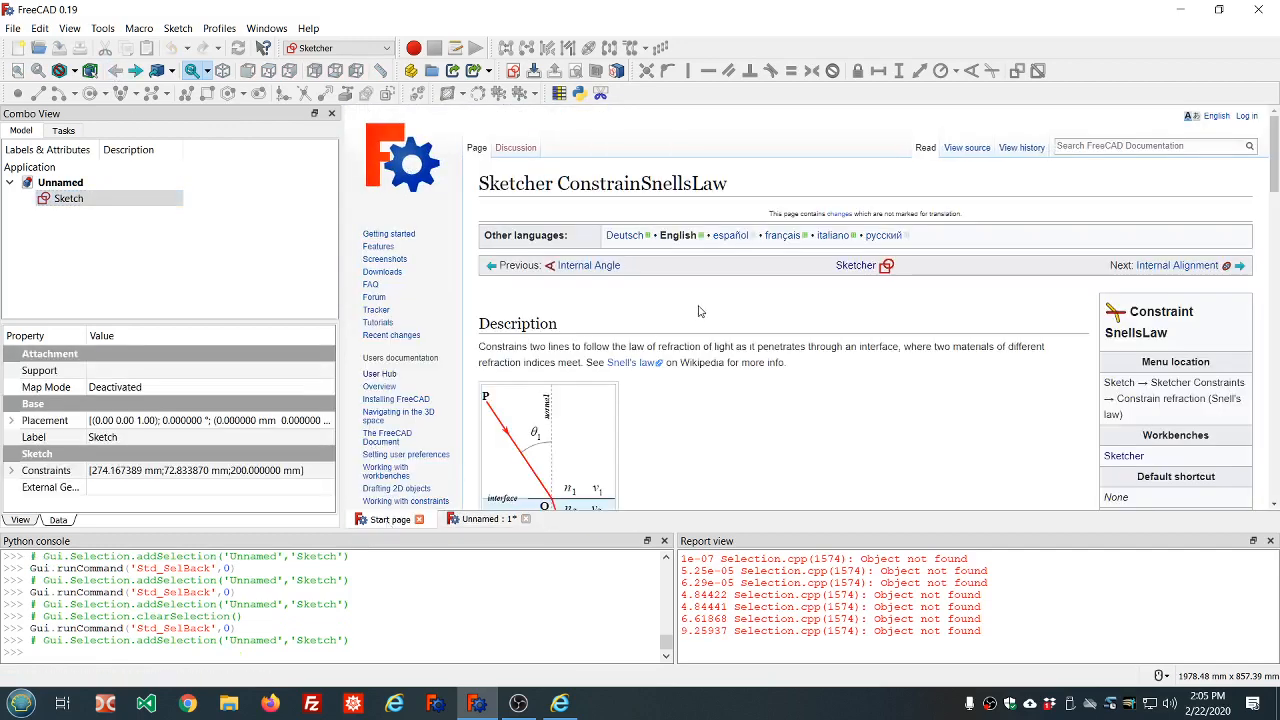
Skim the Snell's Law constraint page again and open the documentation's User hub.
scroll(610, 215, "down", 4)
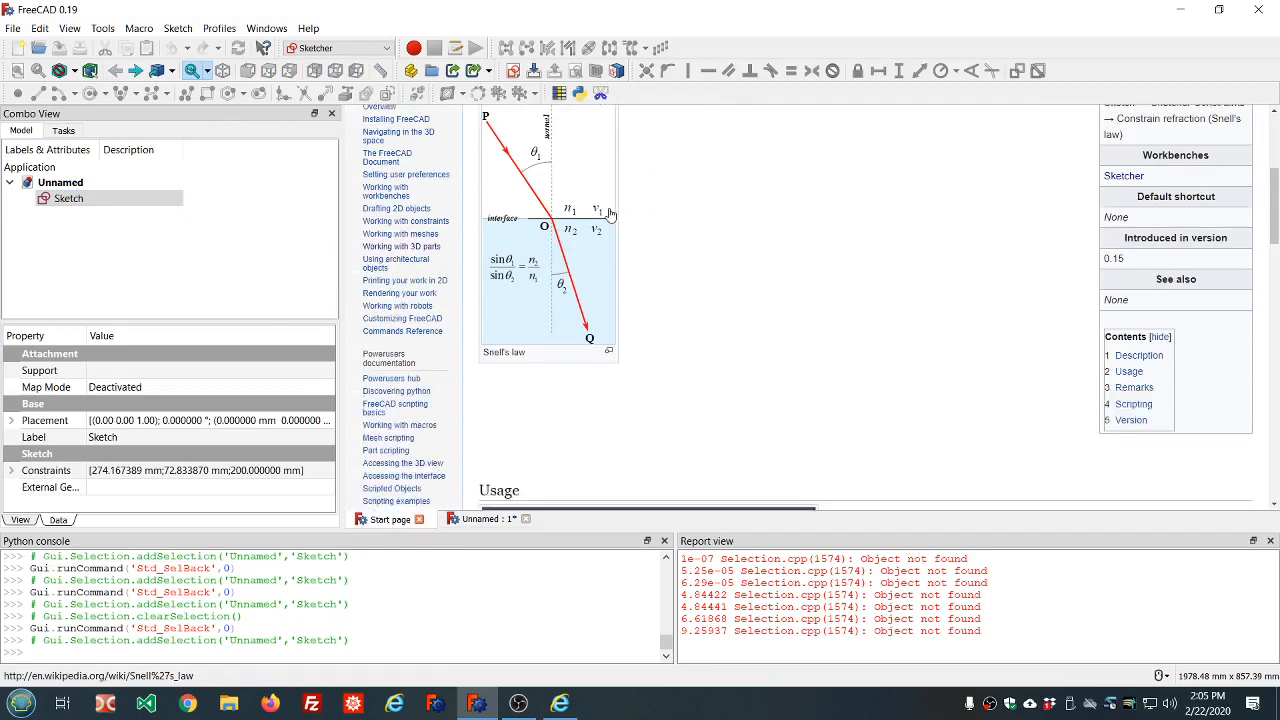
scroll(610, 215, "down", 4)
scroll(610, 215, "up", 8)
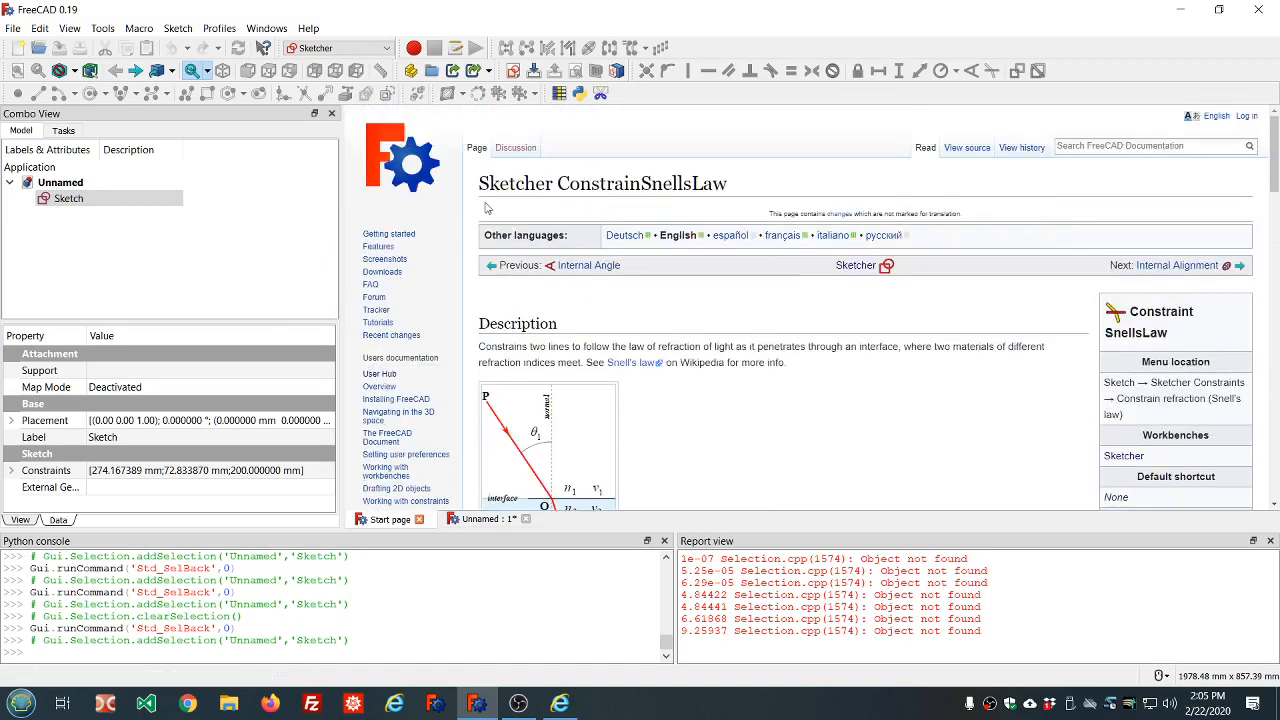
scroll(452, 352, "down", 1)
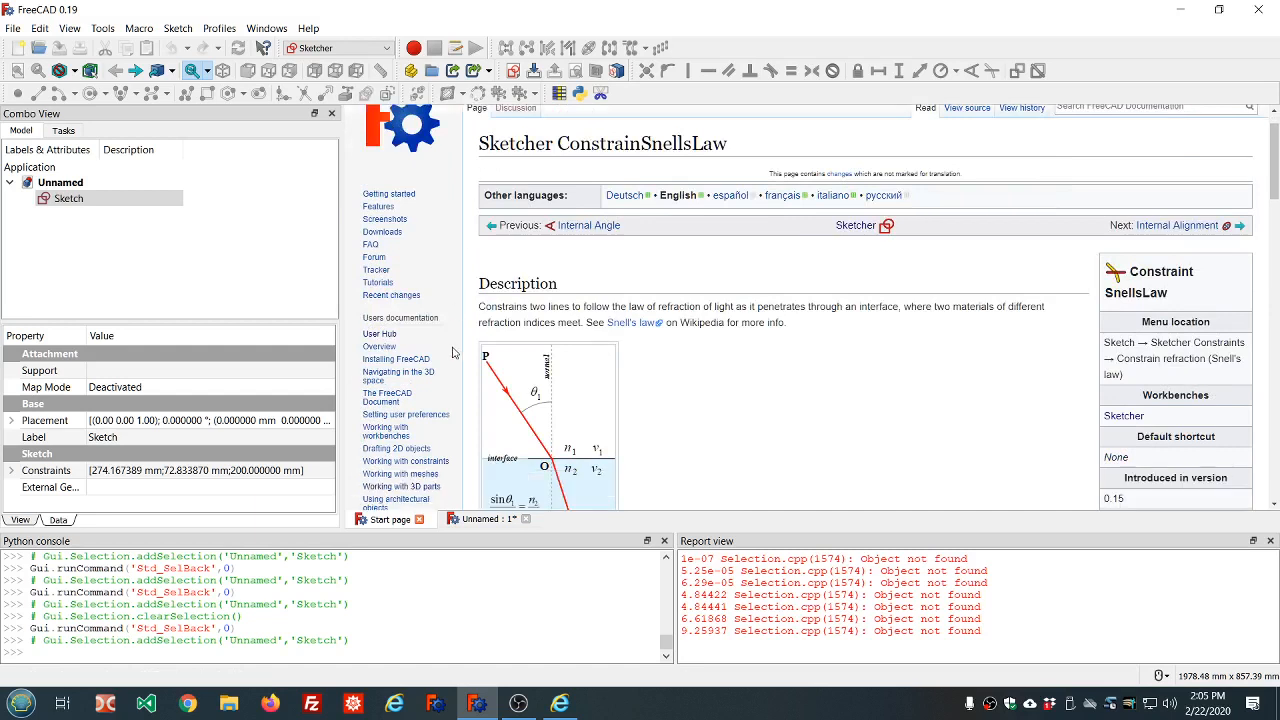
left_click(380, 335)
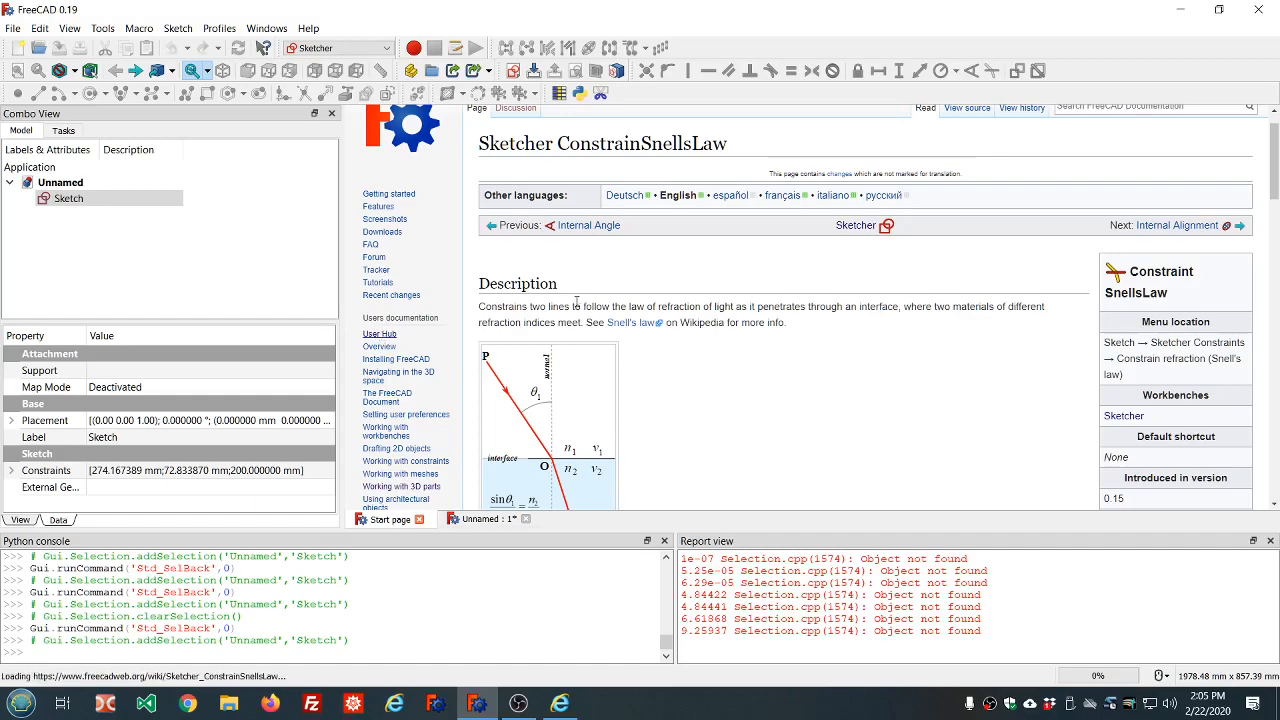
scroll(762, 244, "down", 10)
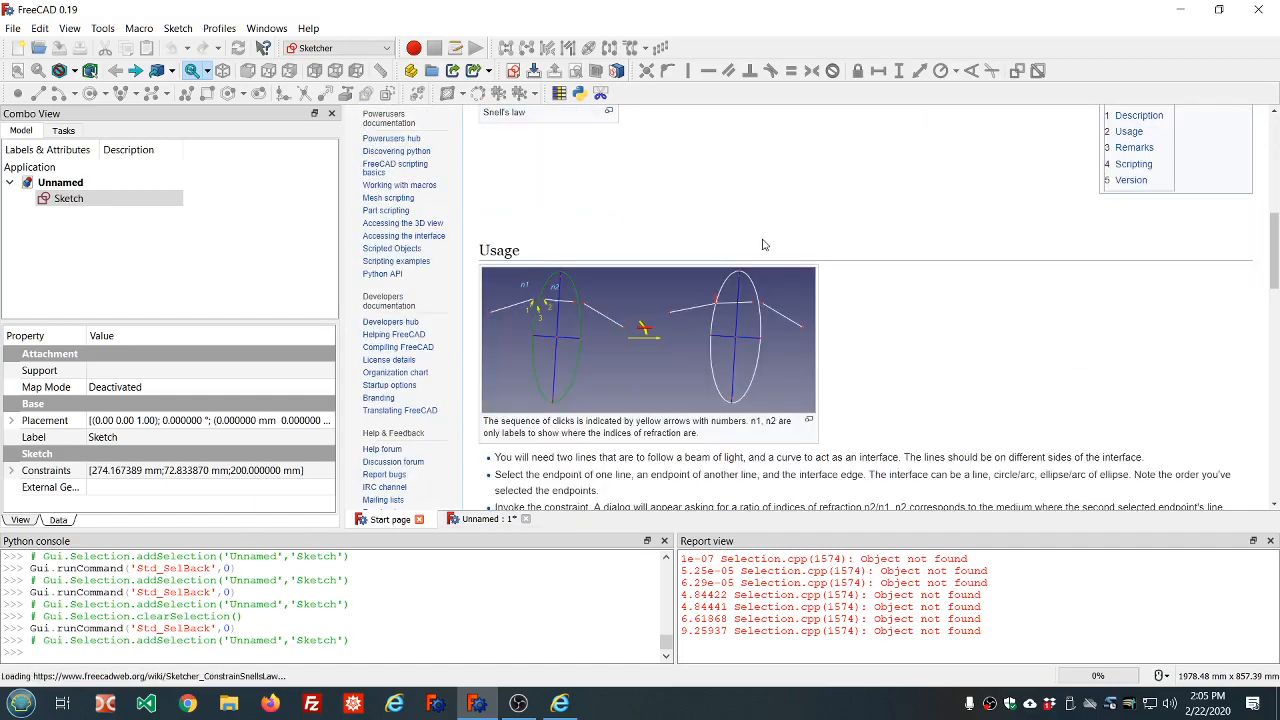
scroll(762, 244, "down", 4)
scroll(762, 244, "up", 8)
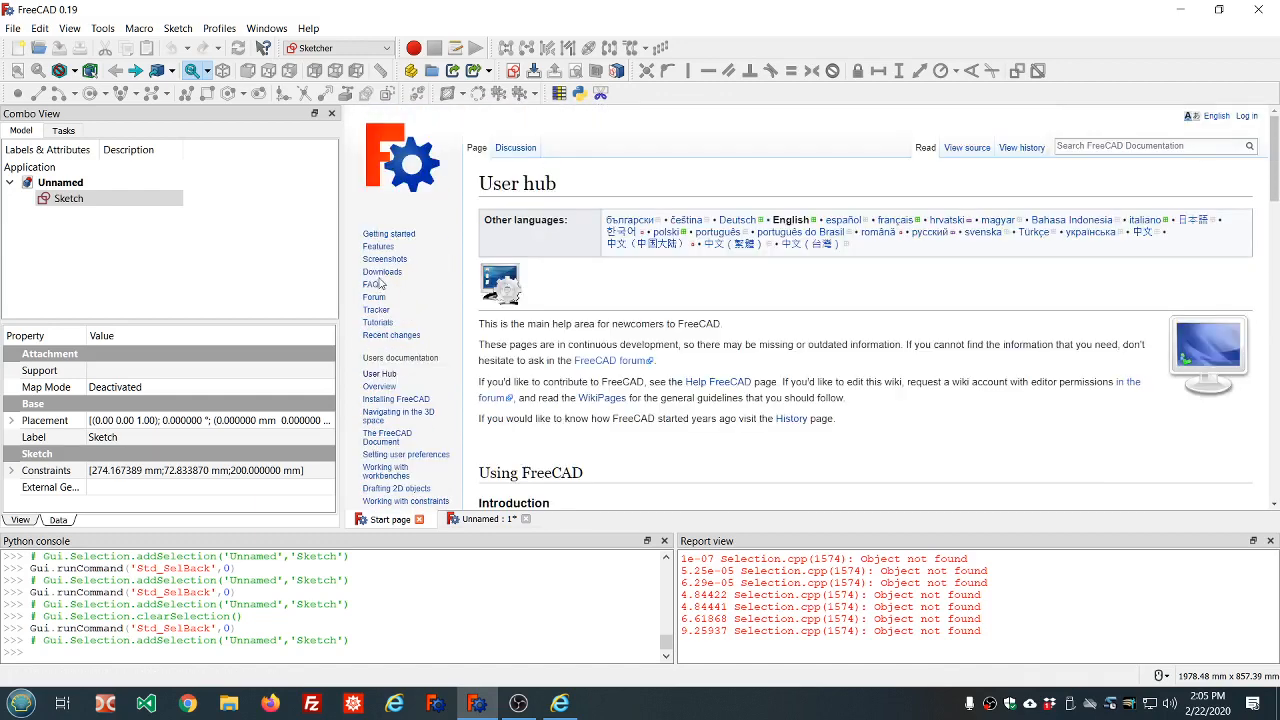
Look through the User hub's introduction and basic application topics and its list of bundled workbenches.
scroll(662, 306, "down", 6)
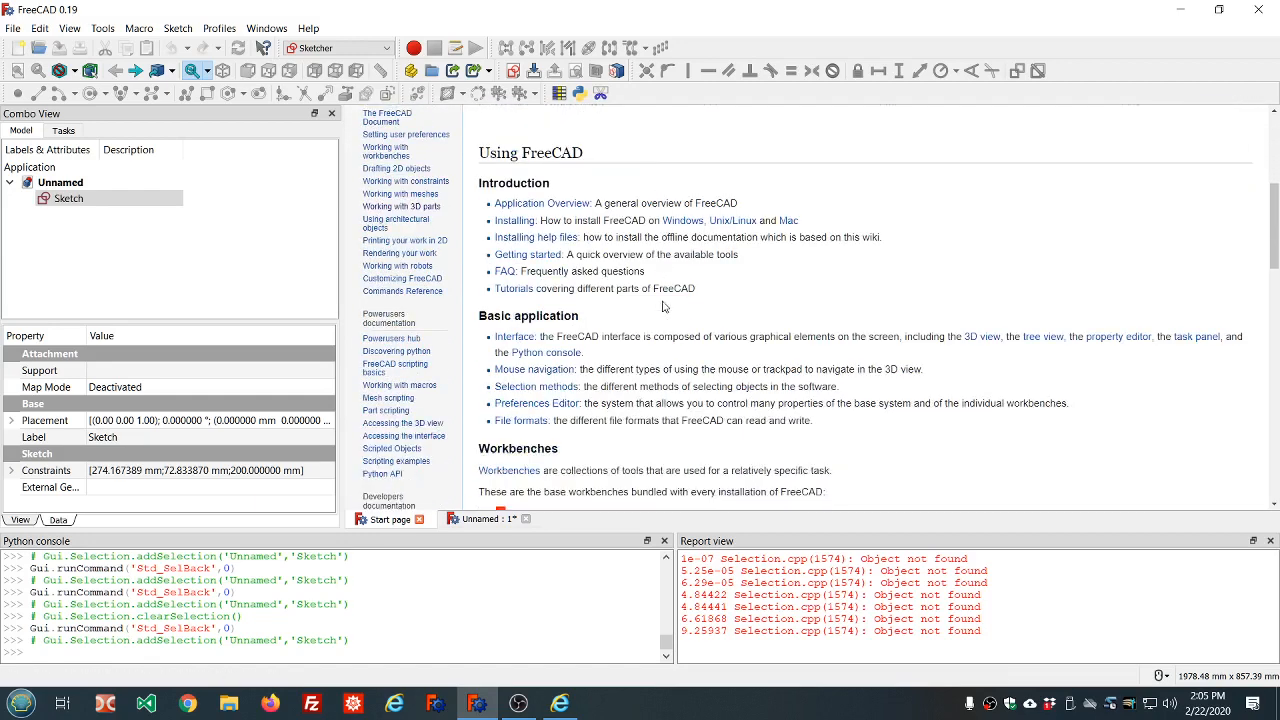
scroll(736, 300, "down", 2)
scroll(737, 295, "down", 6)
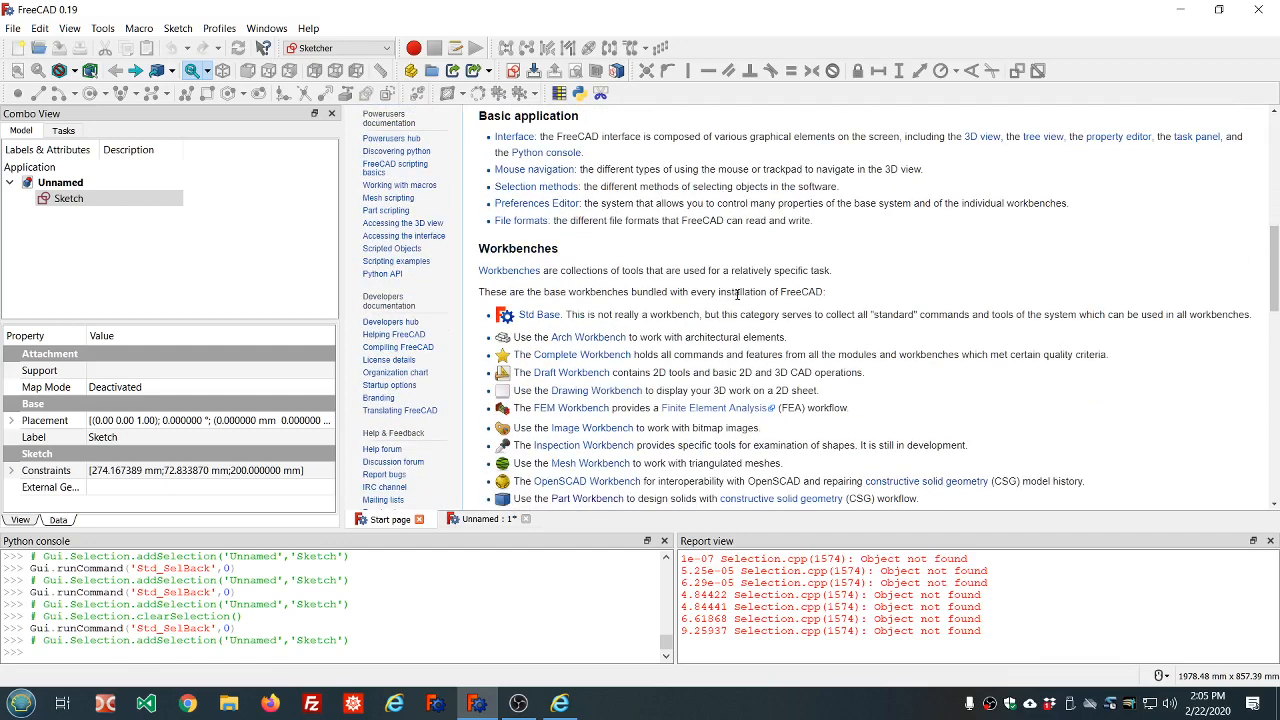
scroll(538, 230, "down", 6)
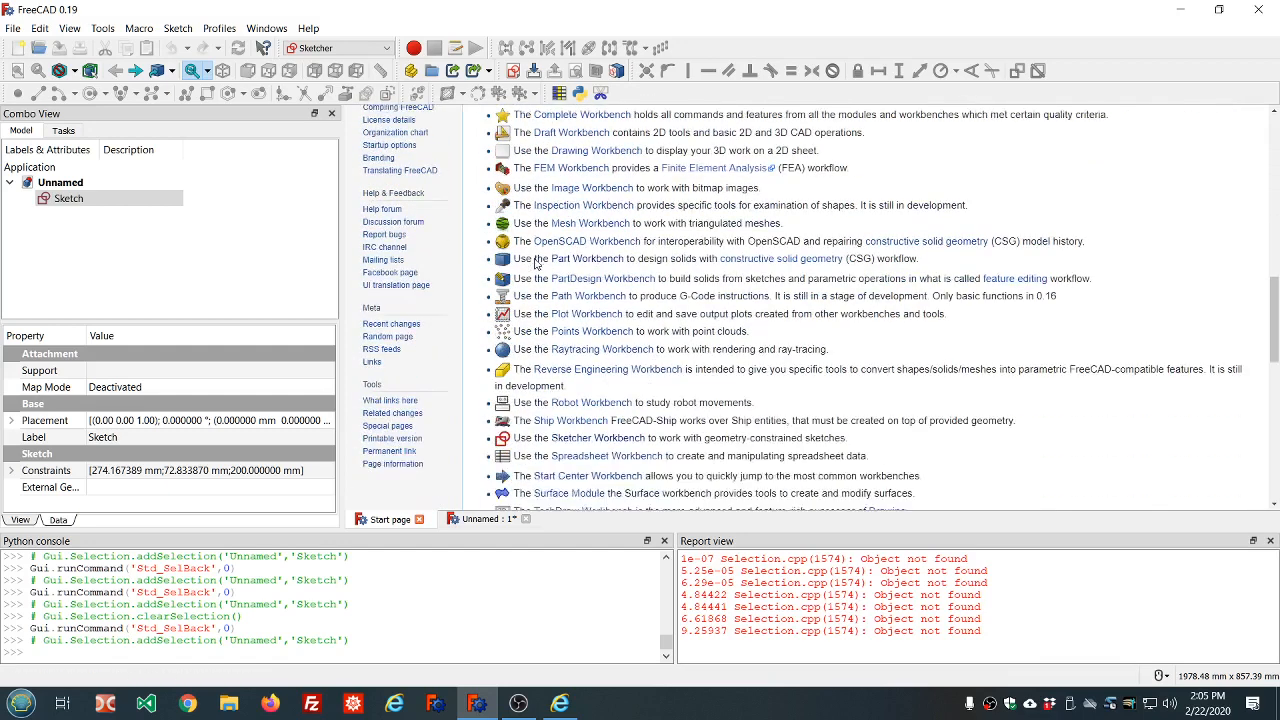
scroll(552, 332, "up", 6)
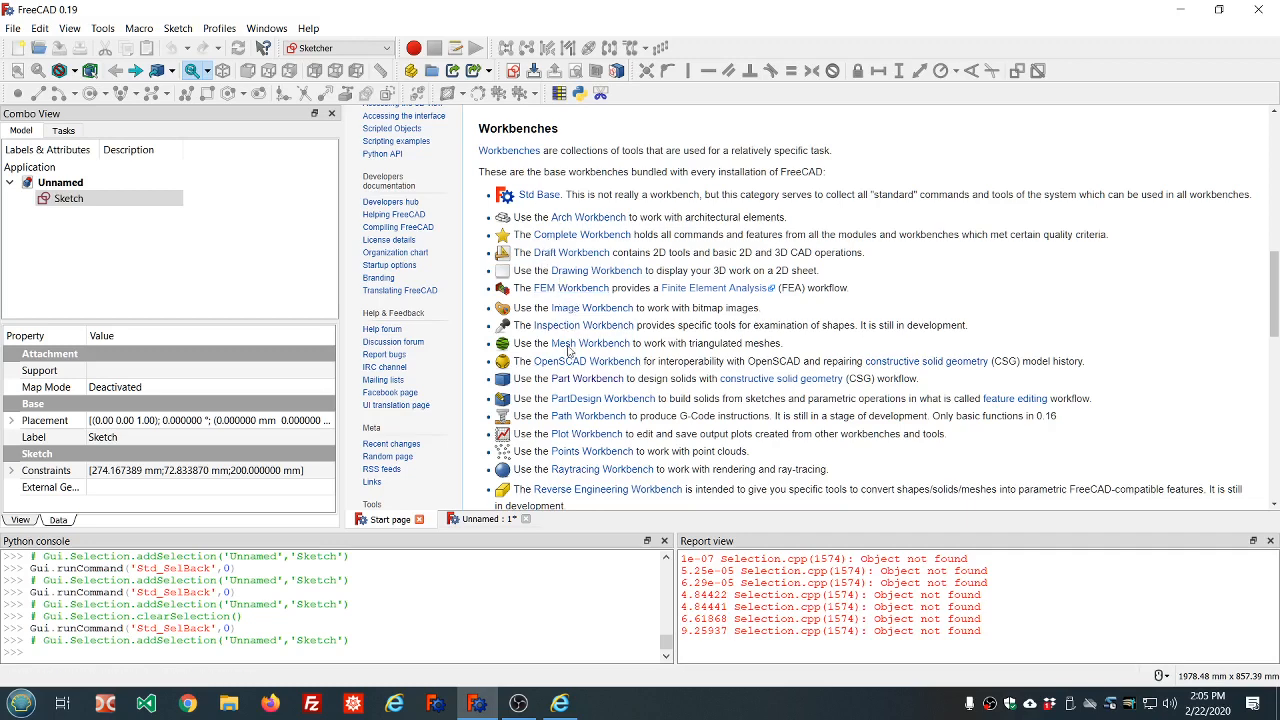
scroll(573, 335, "down", 3)
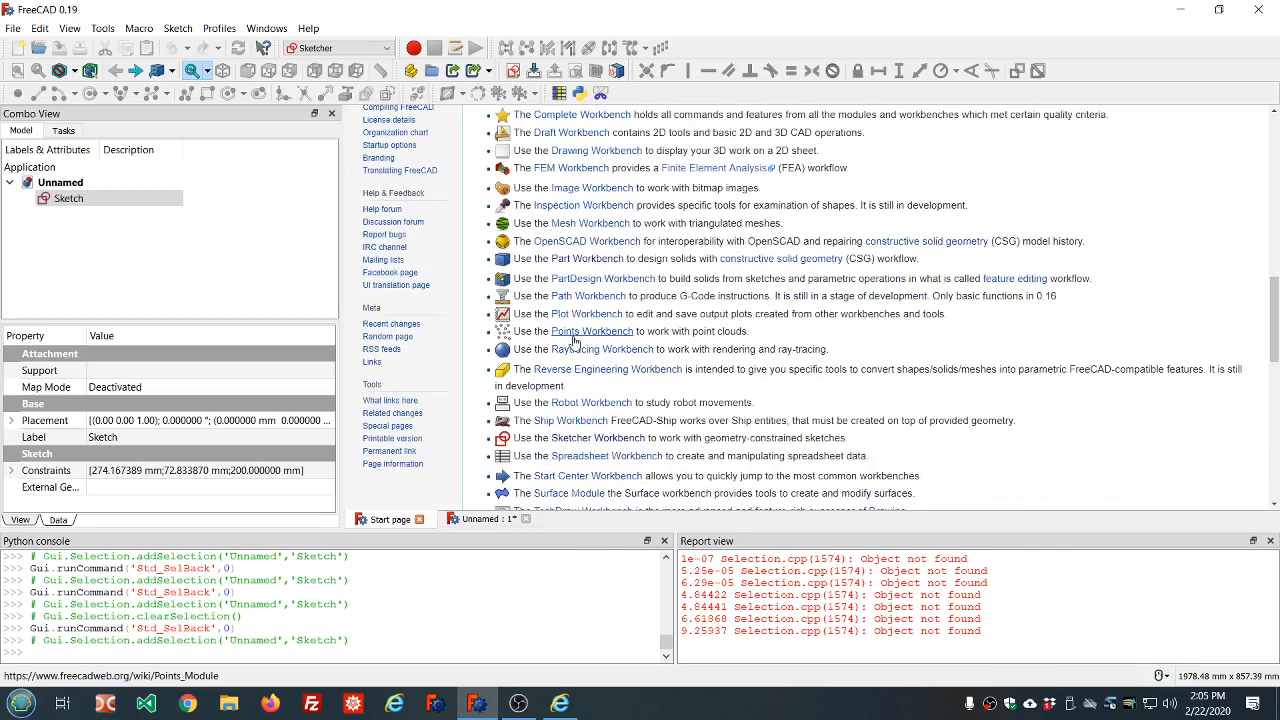
Open the Part Workbench documentation from the User hub's workbench list.
left_click(581, 262)
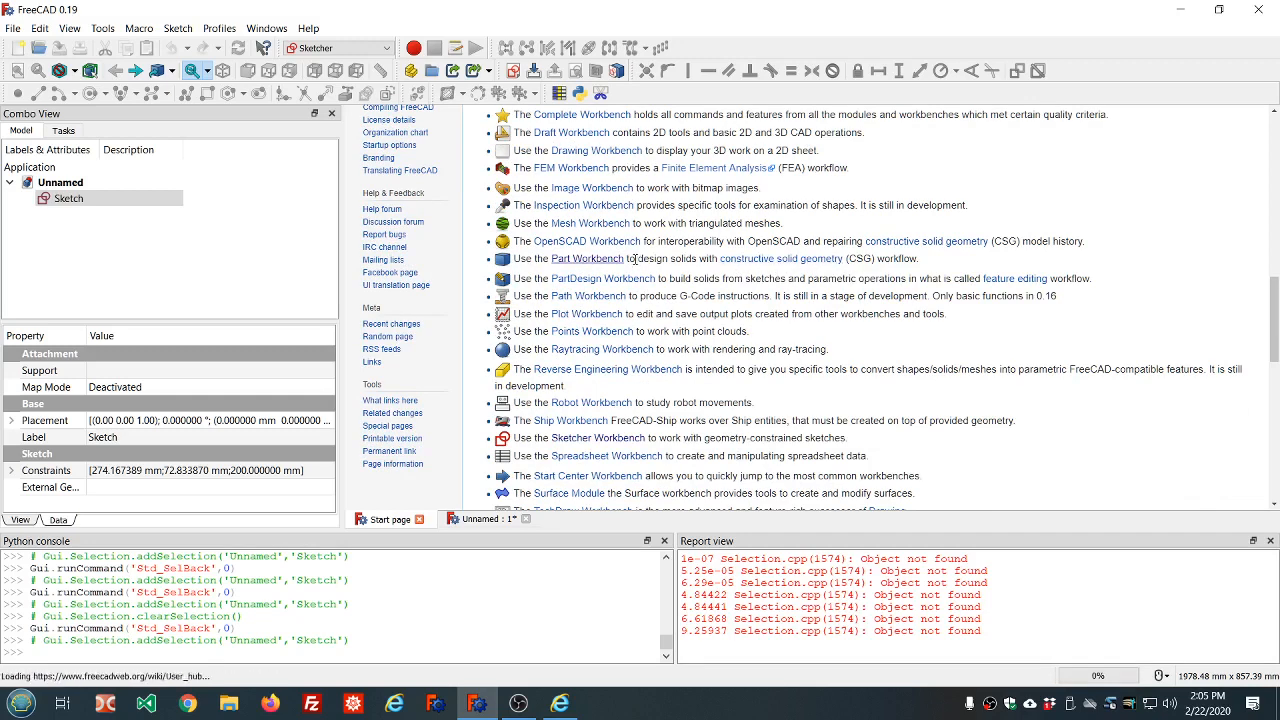
scroll(633, 259, "up", 6)
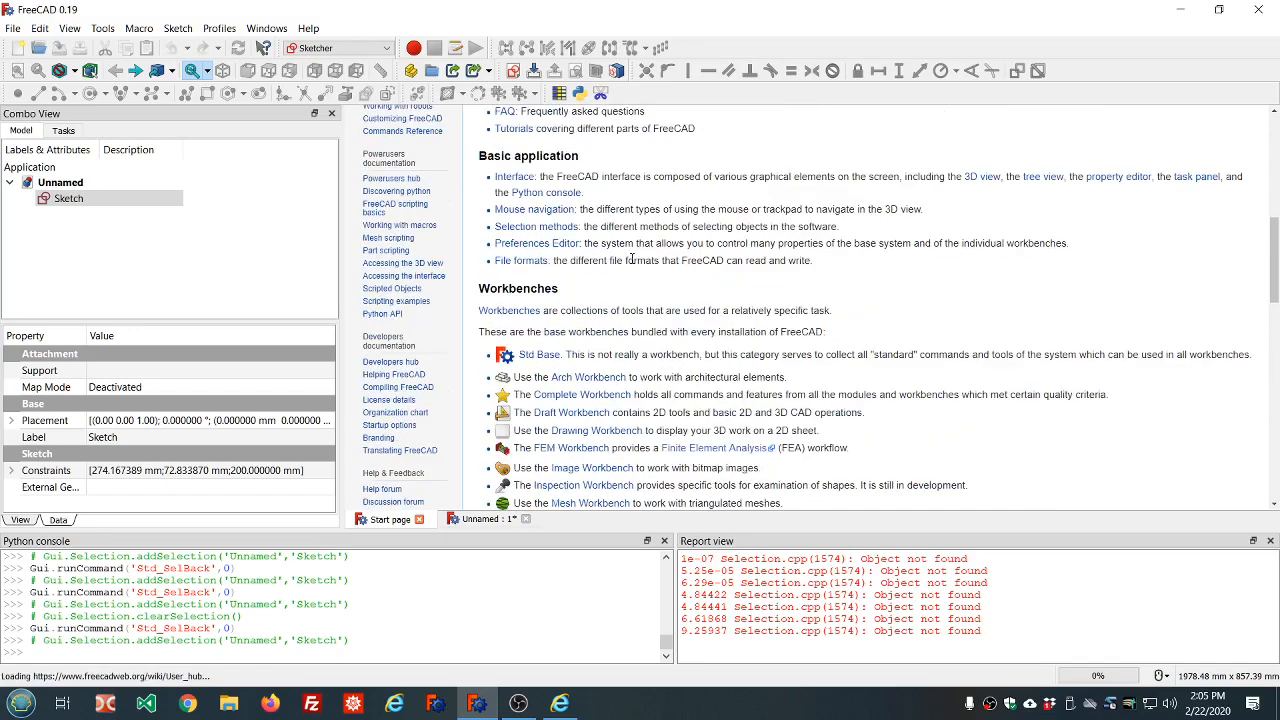
scroll(631, 260, "up", 10)
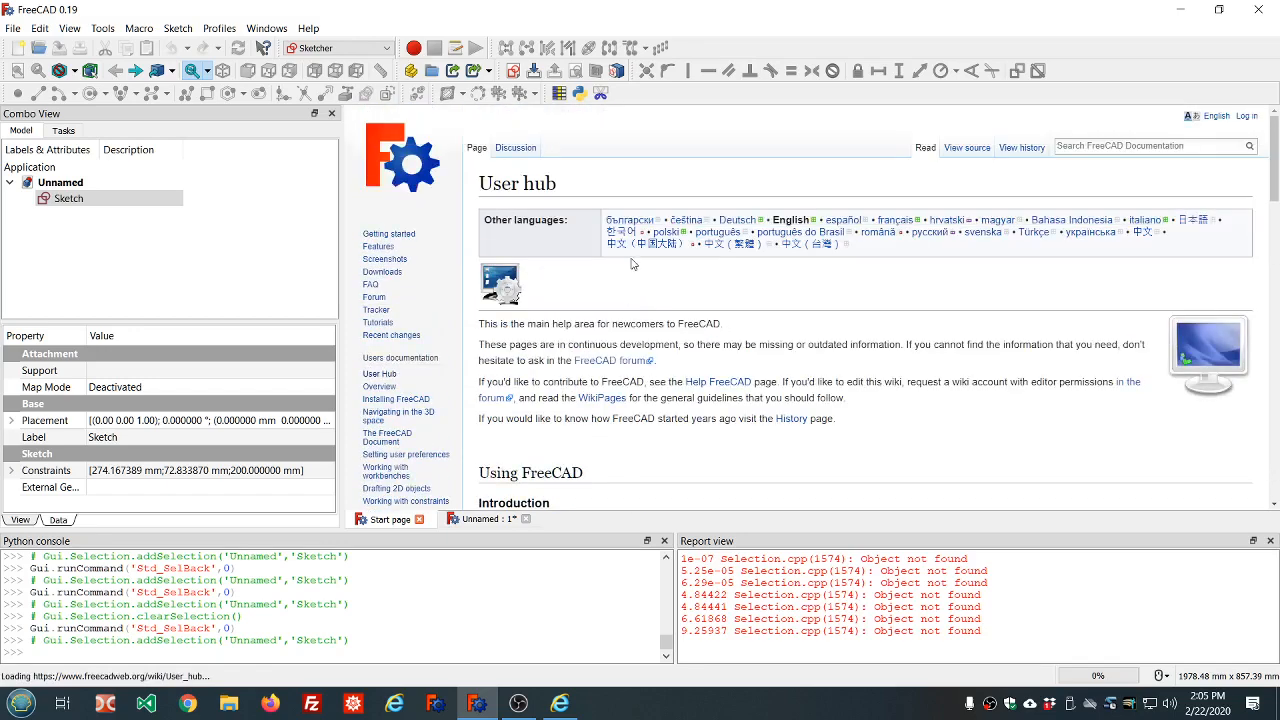
scroll(631, 263, "down", 16)
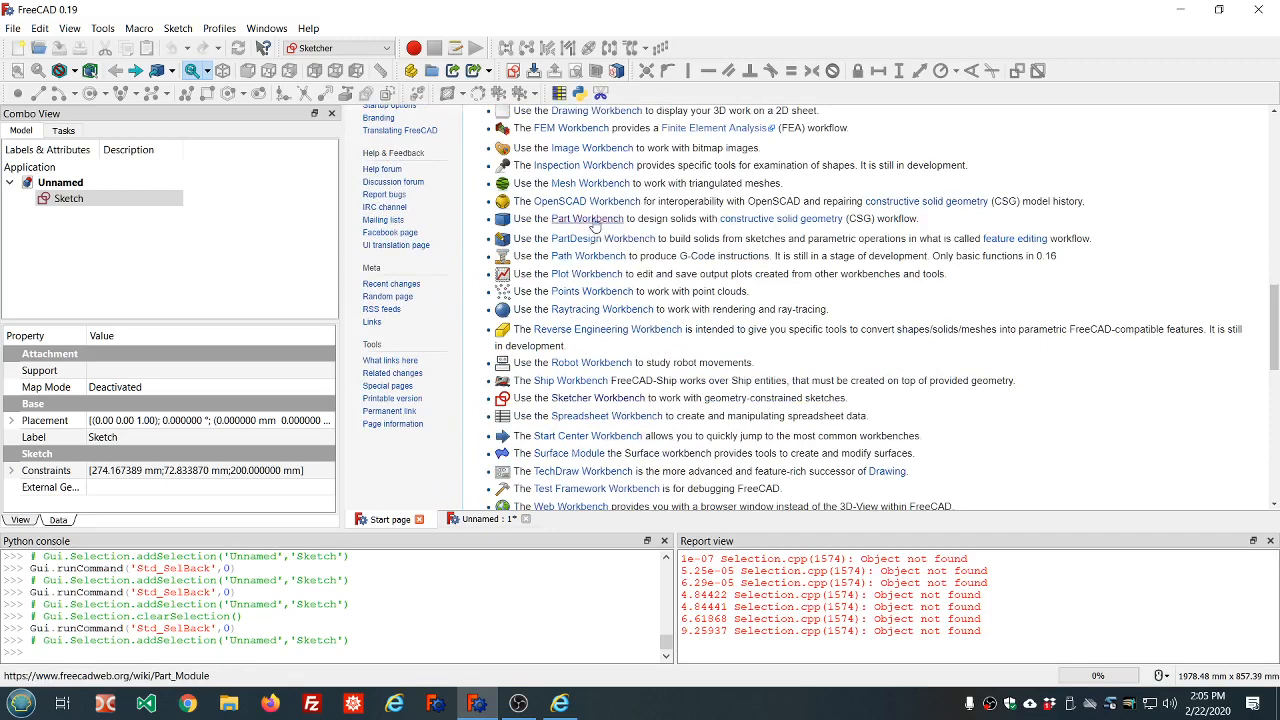
left_click(588, 219)
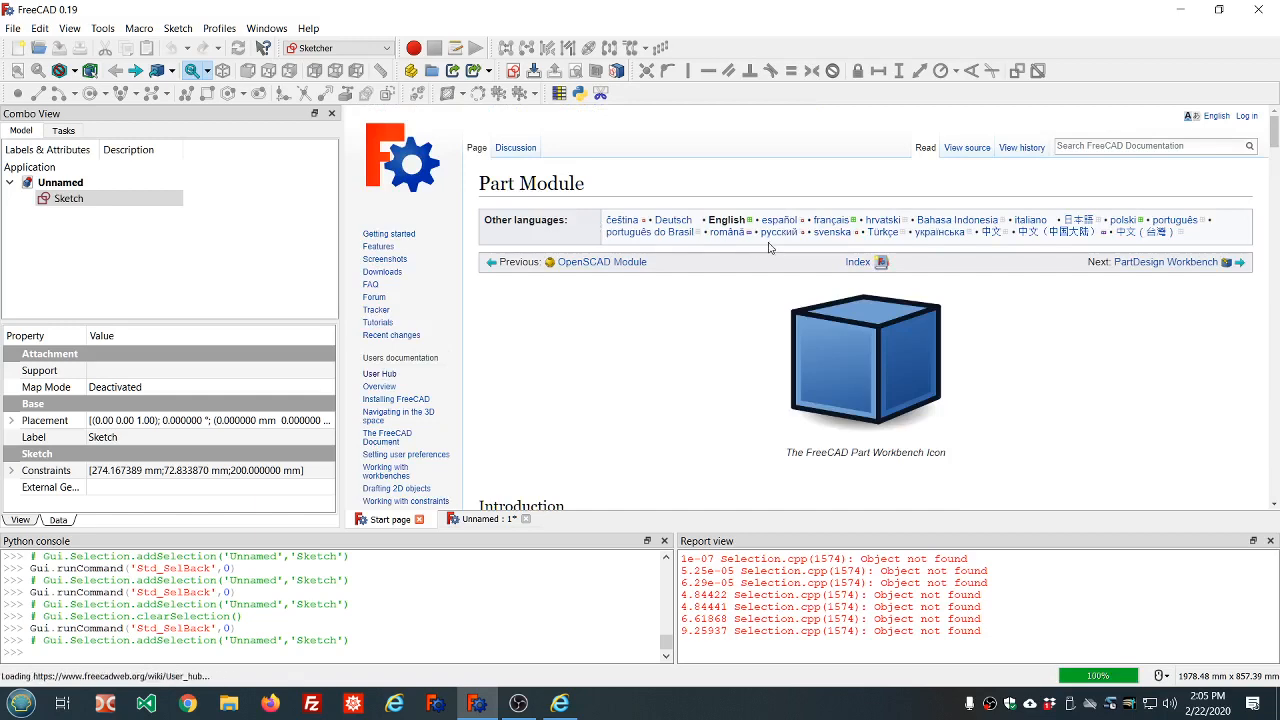
Skim the Part Module introduction and read the list of primitive creation tools, from Box to Shapebuilder.
scroll(760, 281, "down", 5)
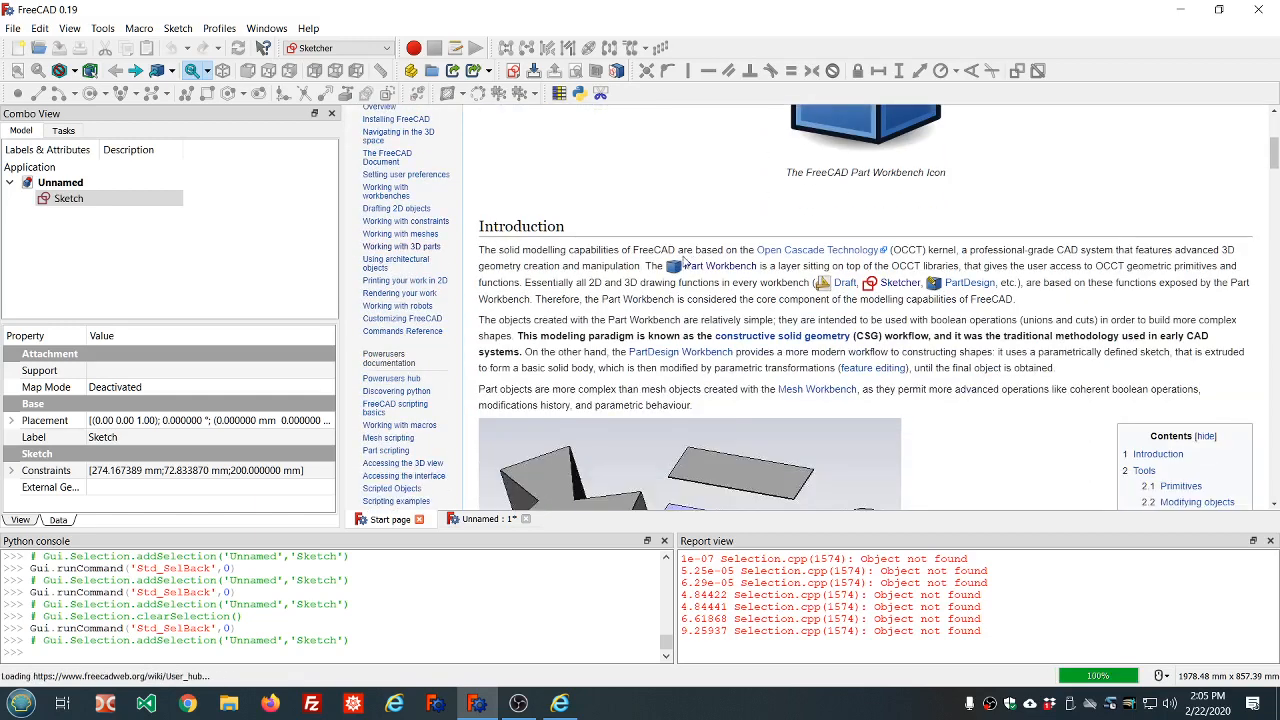
scroll(684, 261, "down", 10)
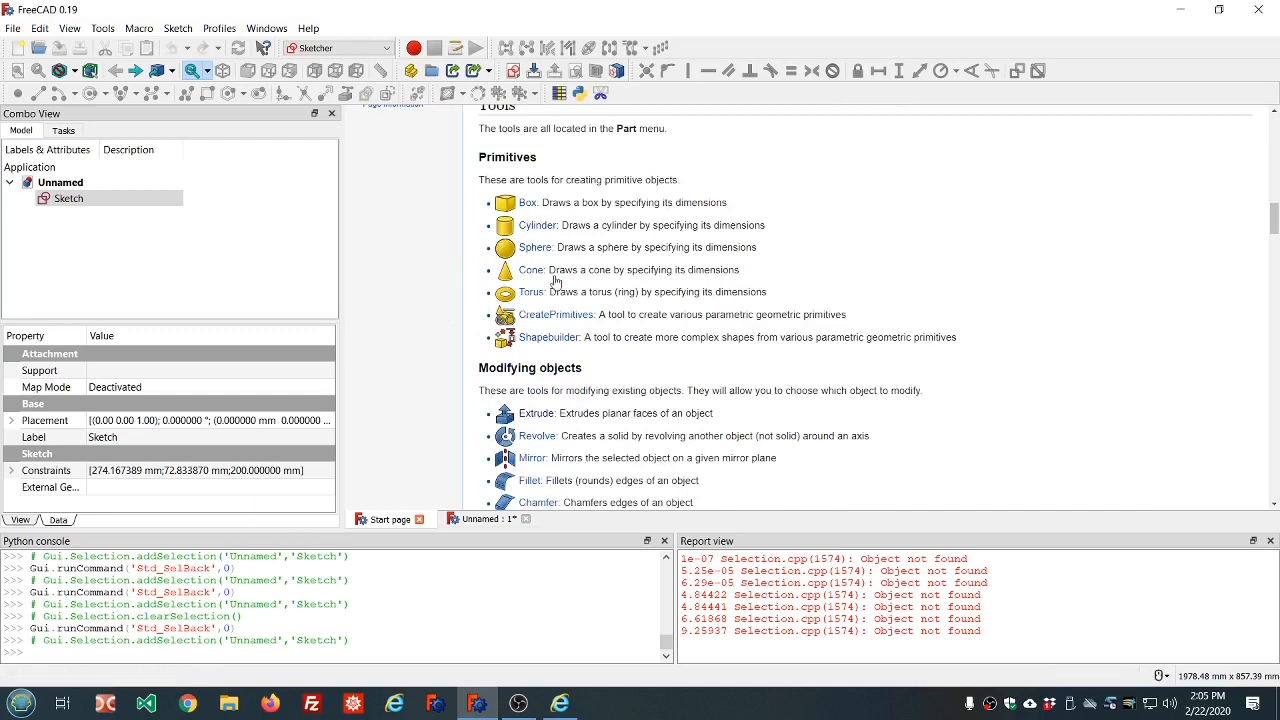
scroll(561, 197, "down", 3)
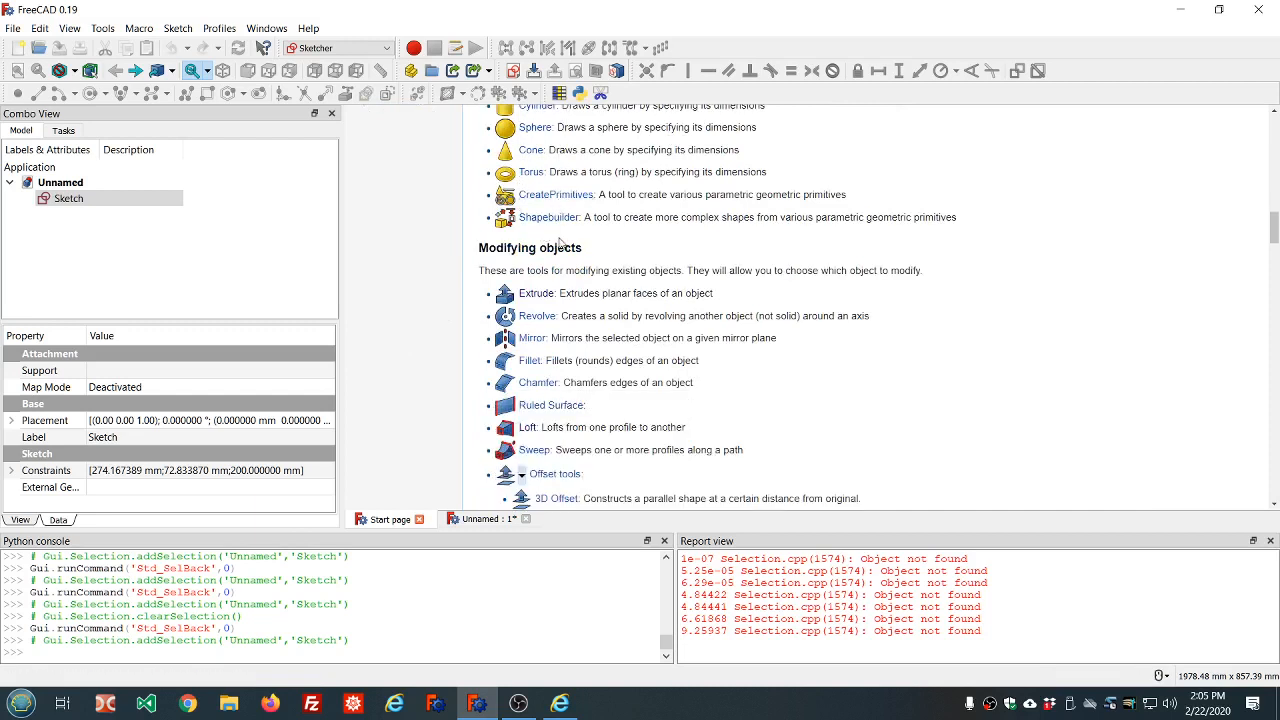
scroll(638, 205, "up", 1)
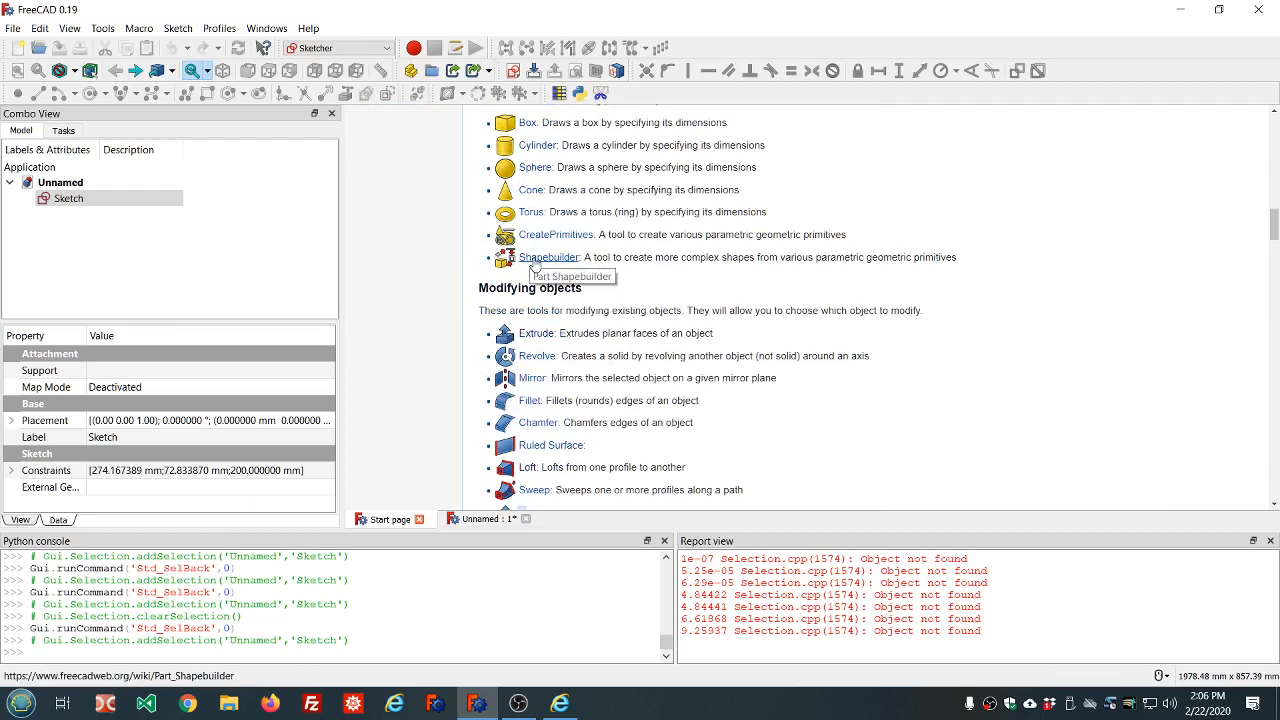
Read through the Part tools for modifying objects, from Extrude and Revolve to the compound, Boolean and join tools.
scroll(635, 257, "down", 3)
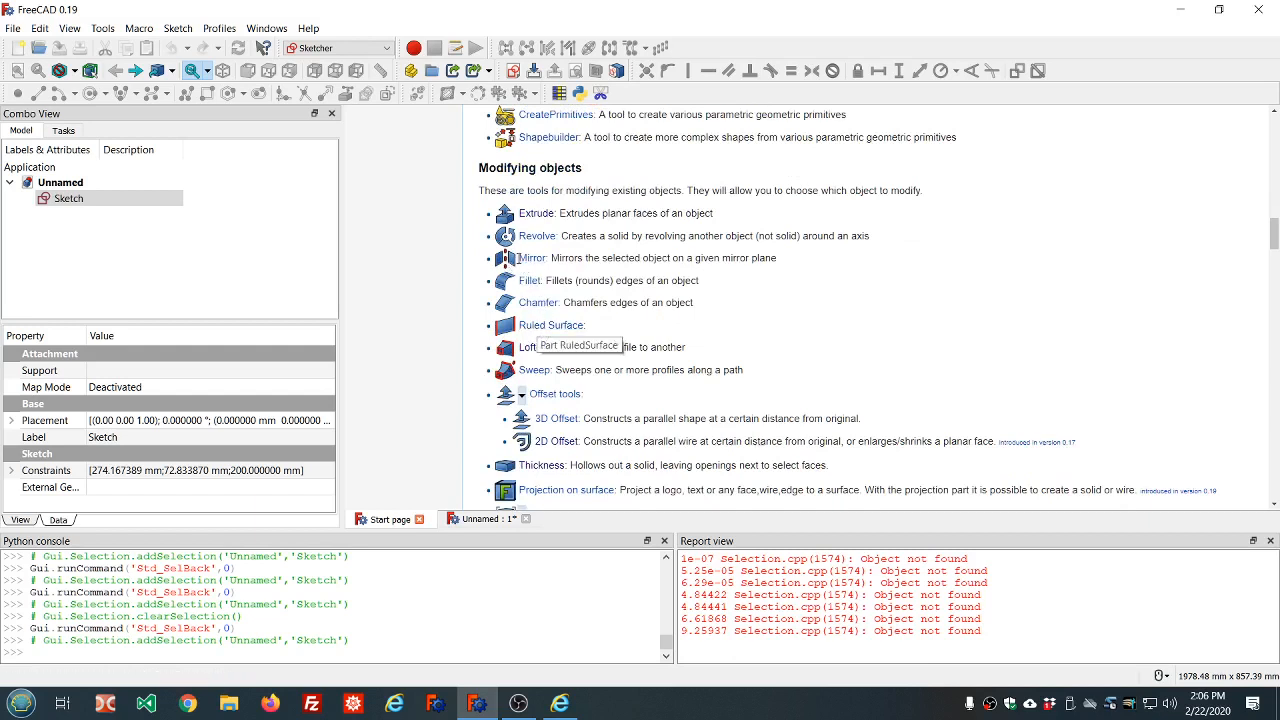
scroll(655, 249, "down", 3)
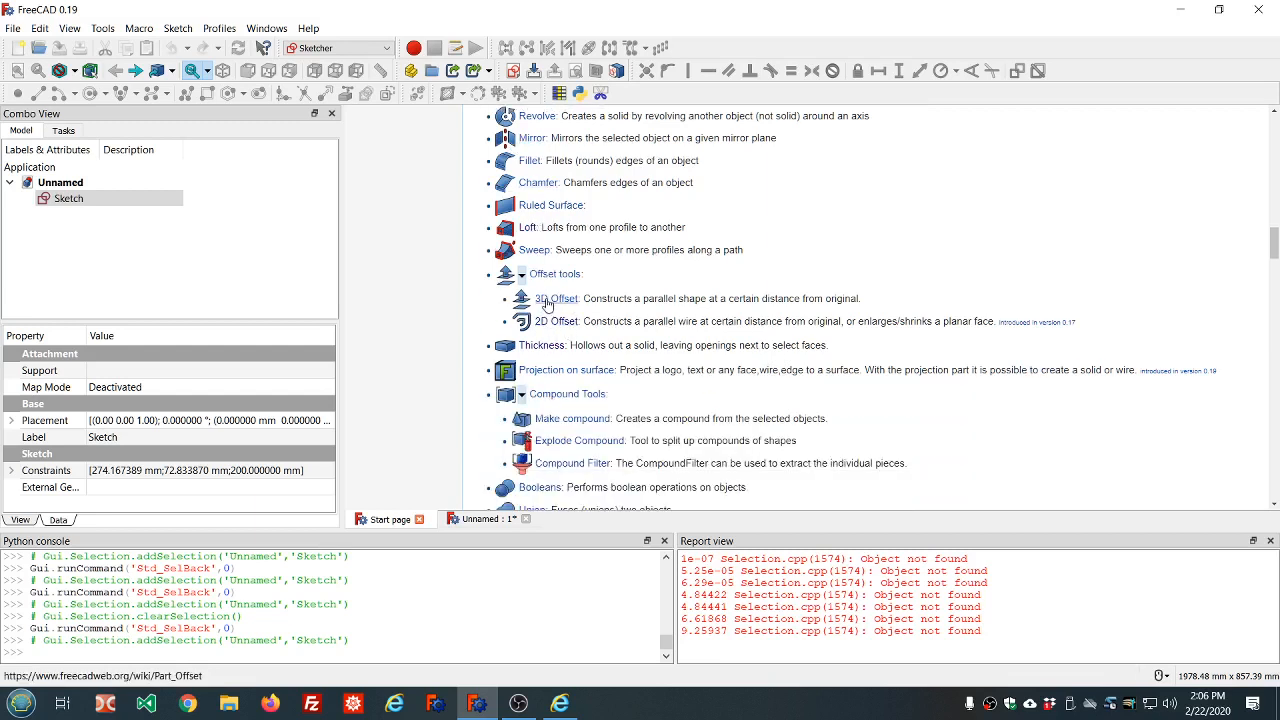
scroll(547, 304, "down", 2)
scroll(633, 224, "down", 1)
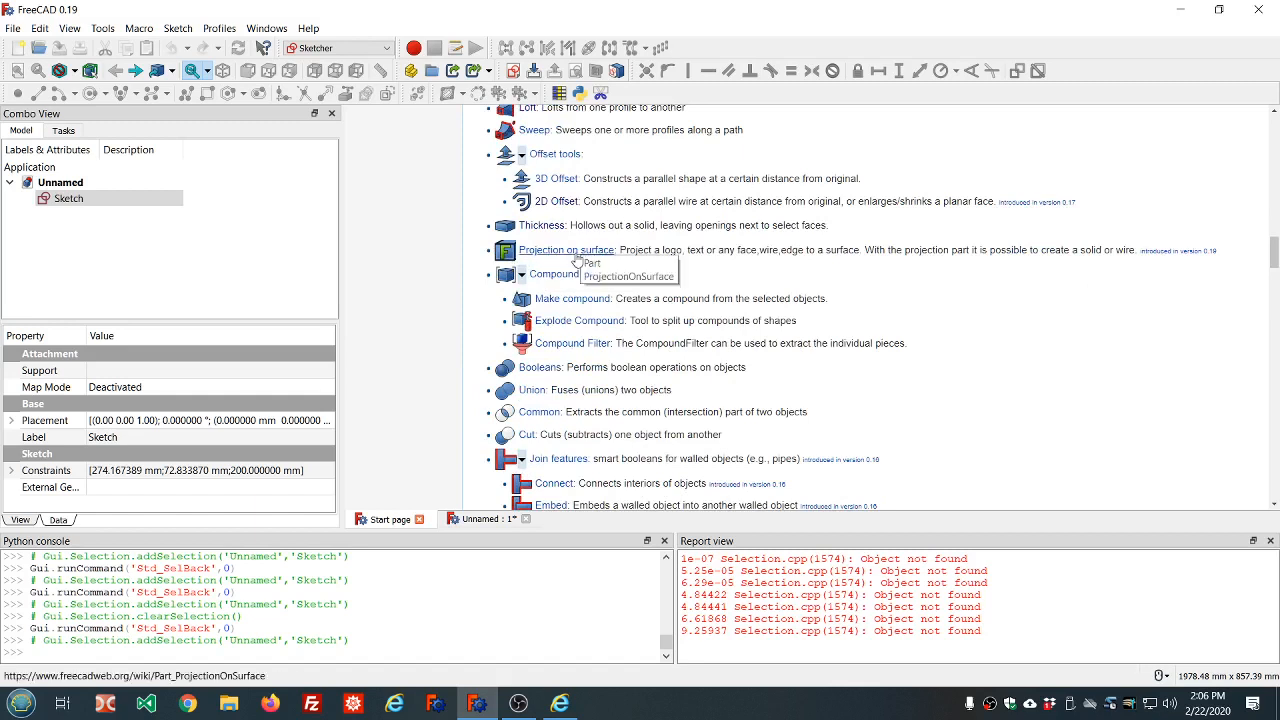
scroll(576, 258, "down", 2)
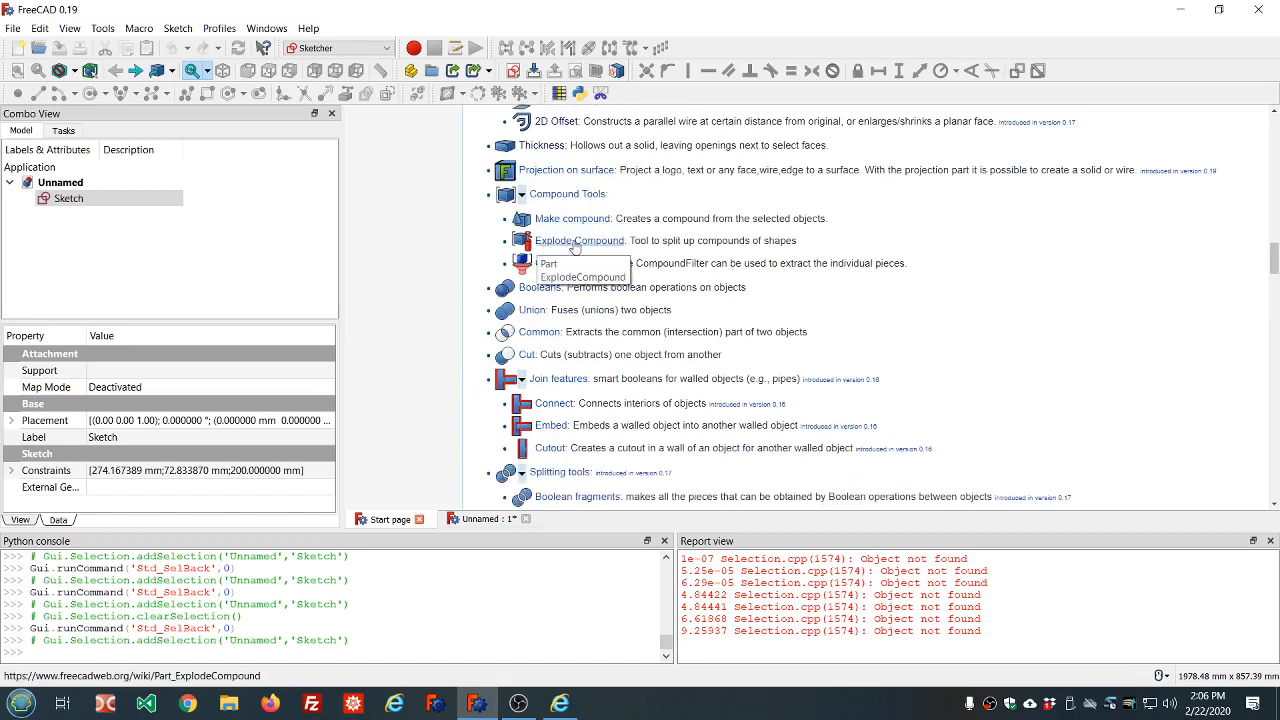
scroll(517, 229, "down", 2)
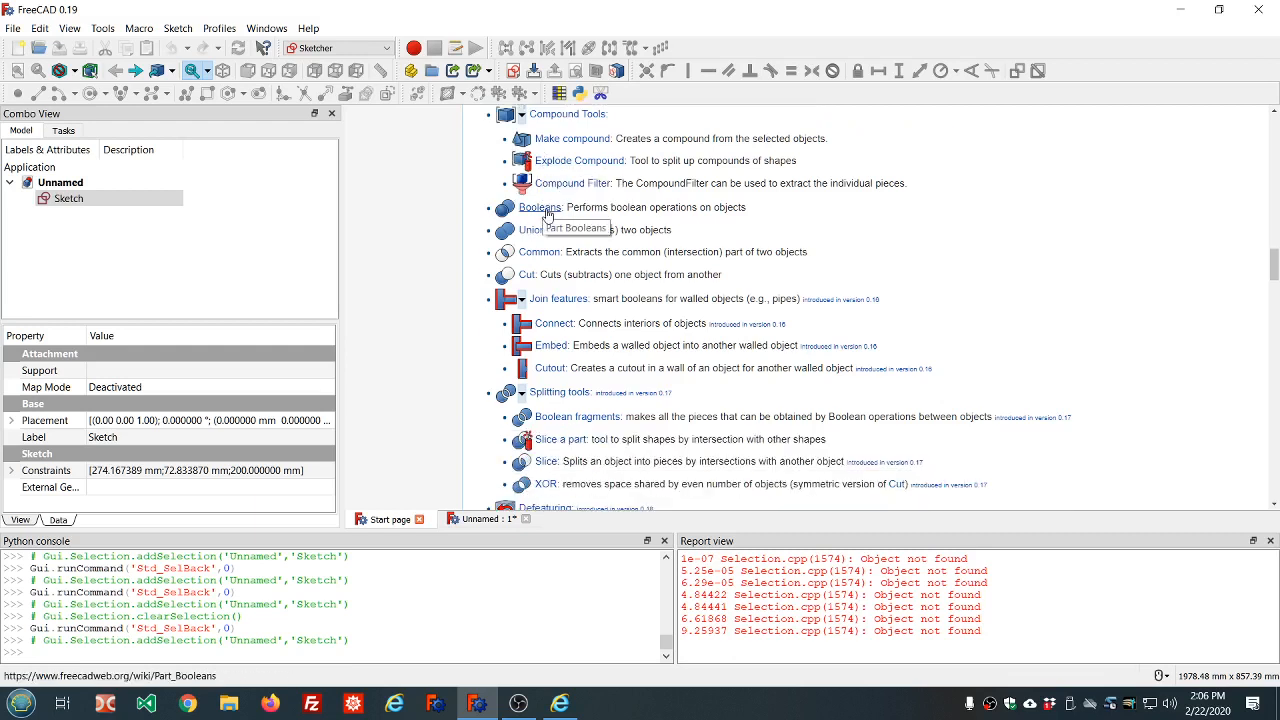
scroll(588, 285, "down", 2)
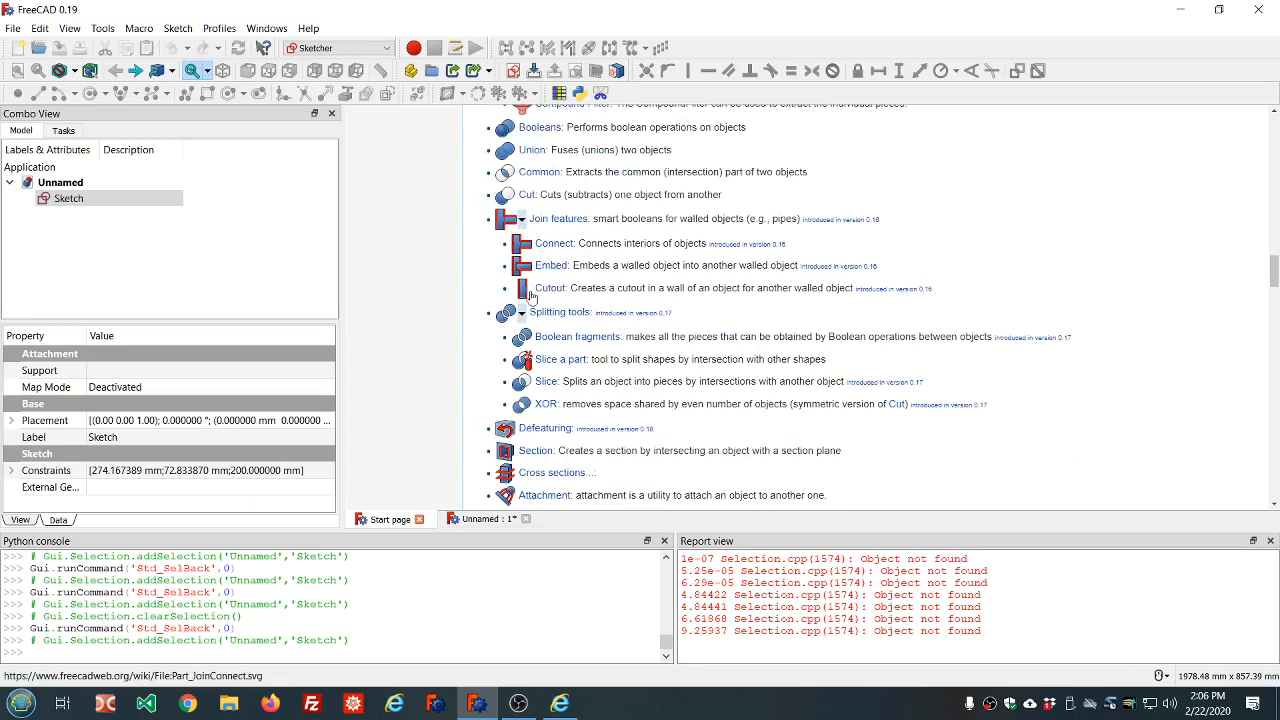
Read the remaining Part tool lists, covering the splitting, section and attachment tools, the Measure tools and the other tools.
scroll(594, 345, "down", 2)
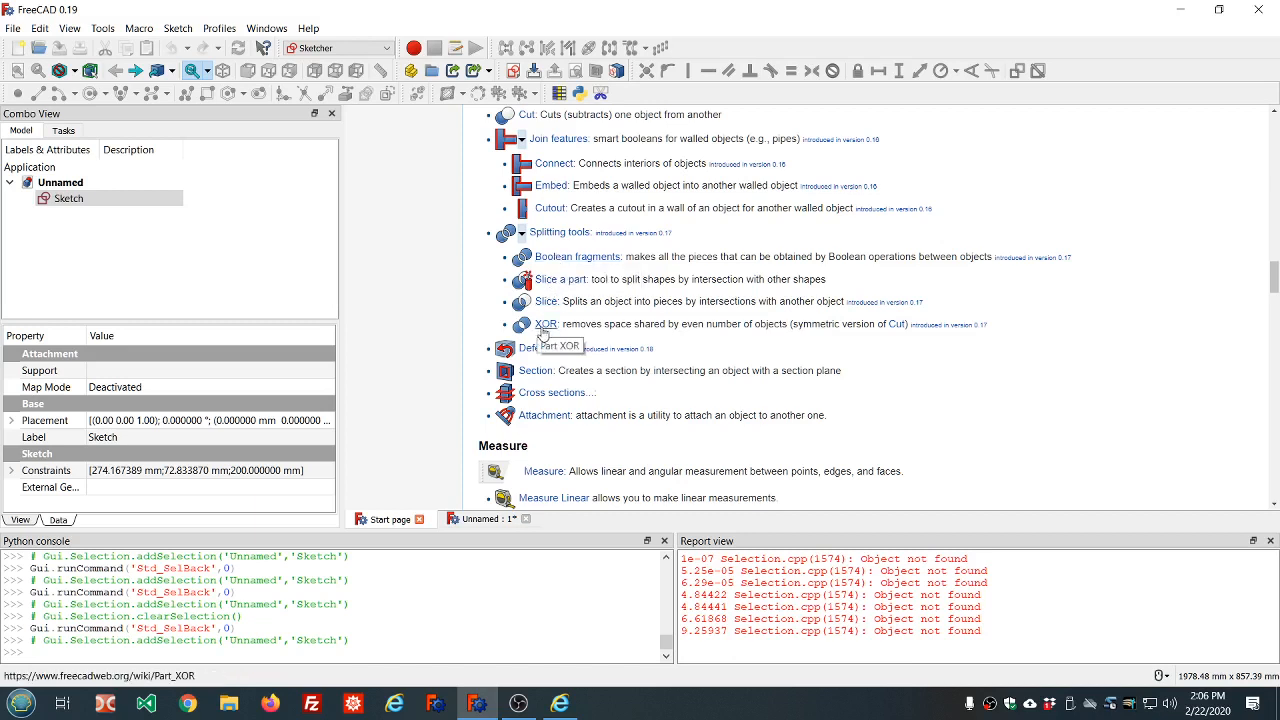
scroll(545, 330, "down", 2)
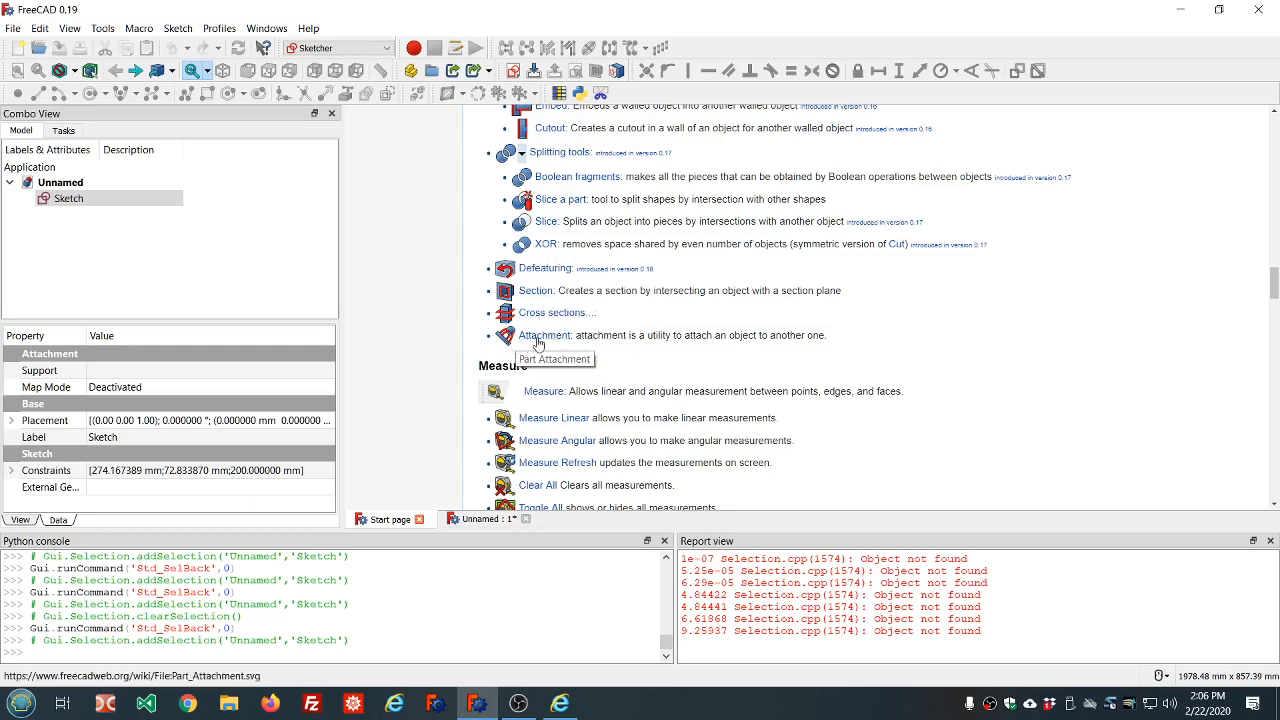
scroll(541, 342, "down", 2)
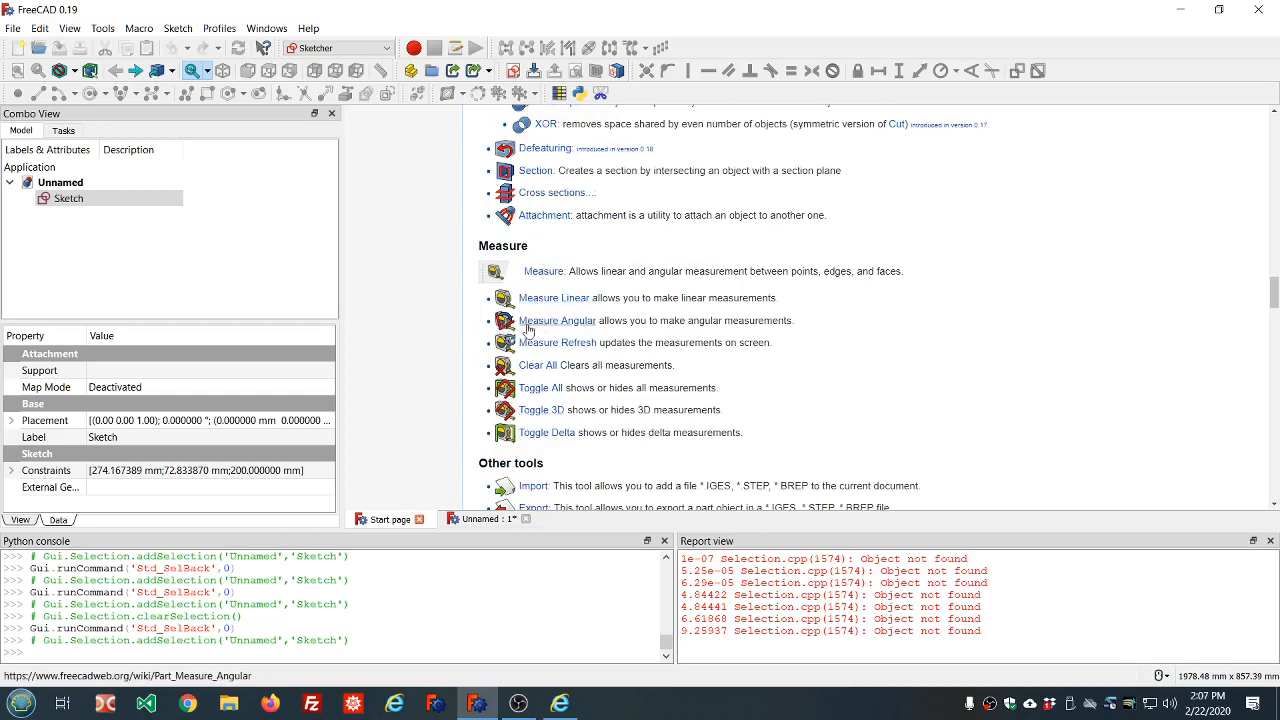
scroll(593, 316, "down", 2)
scroll(593, 316, "down", 2)
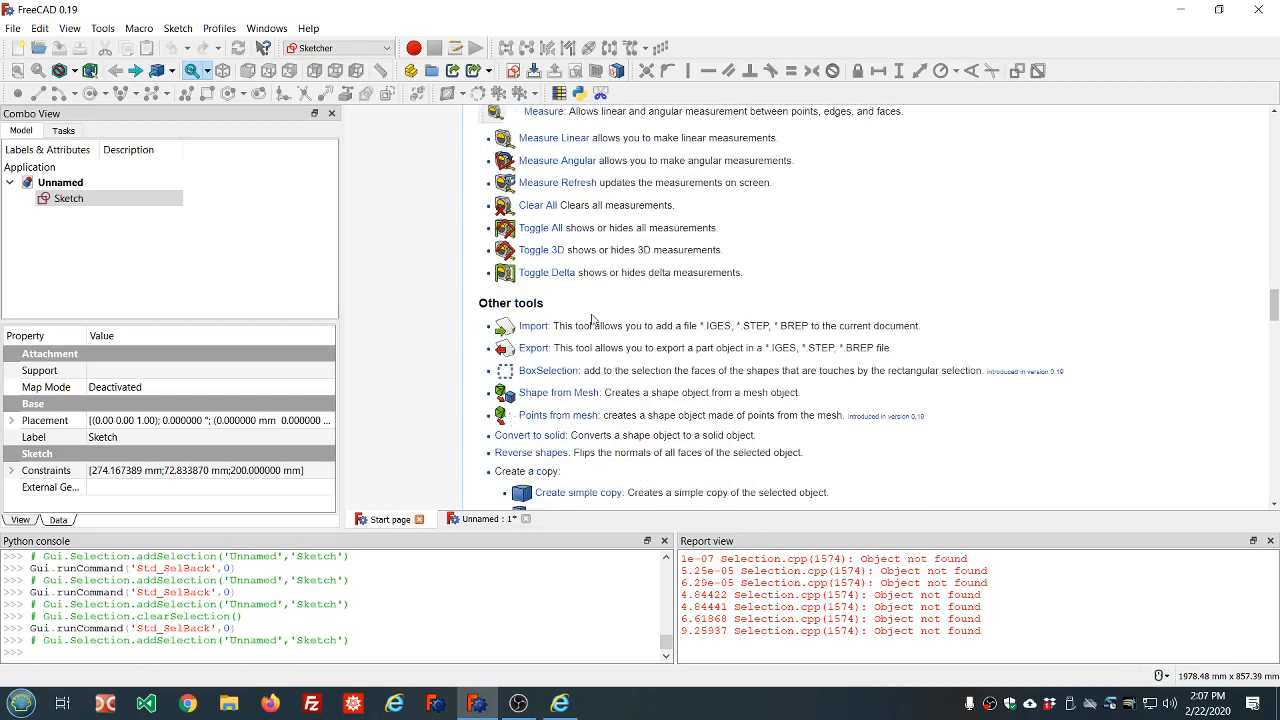
scroll(591, 311, "down", 1)
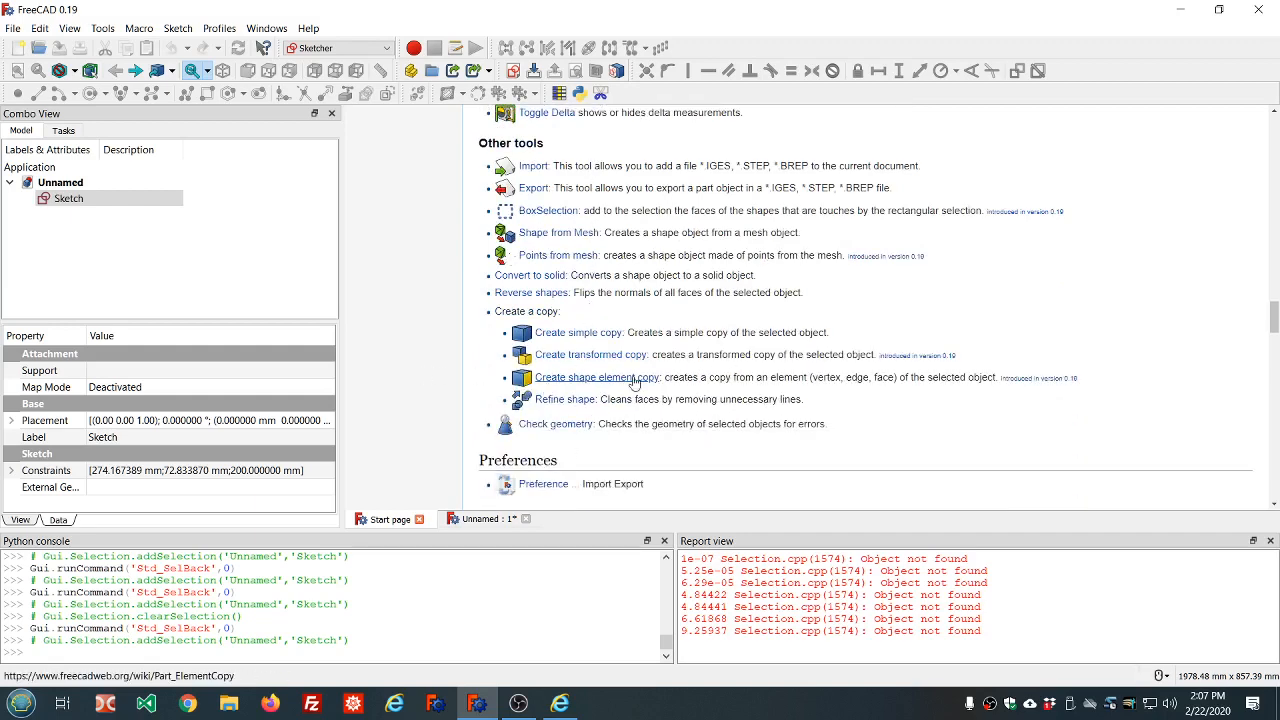
Return to the Part Module introduction and examine its explanation of the constructive solid geometry workflow.
scroll(633, 380, "up", 15)
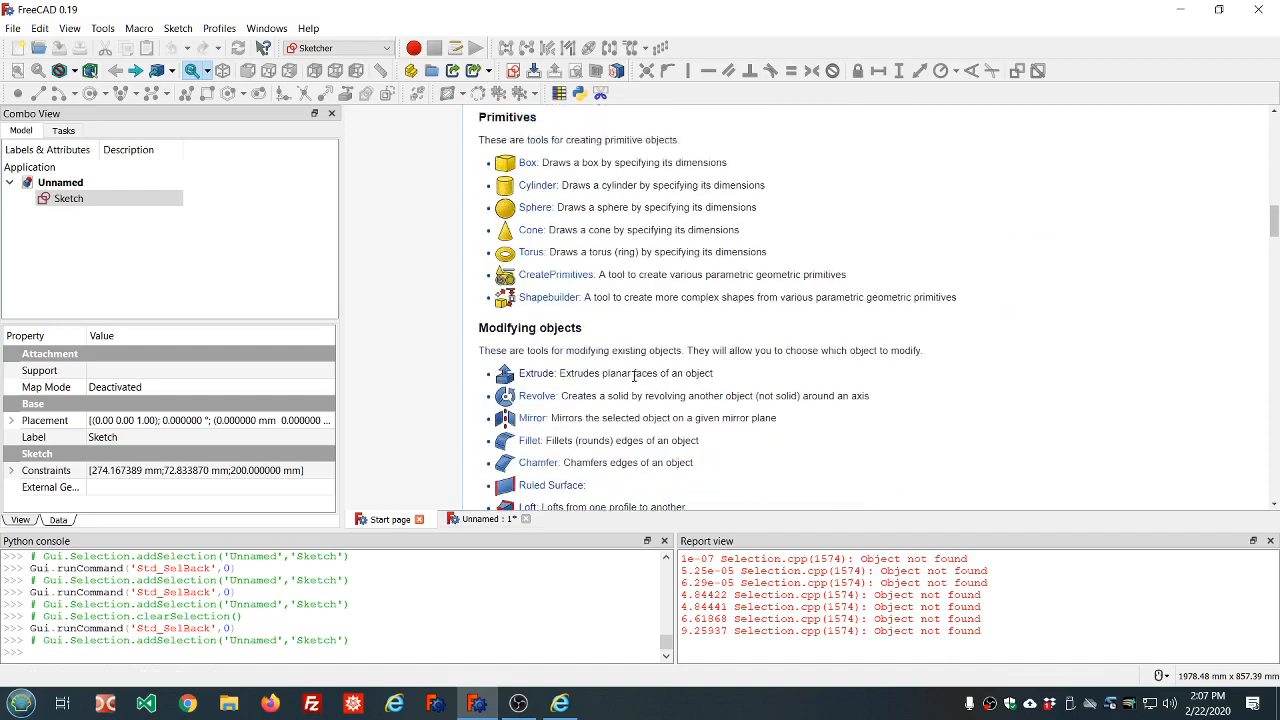
scroll(633, 376, "up", 8)
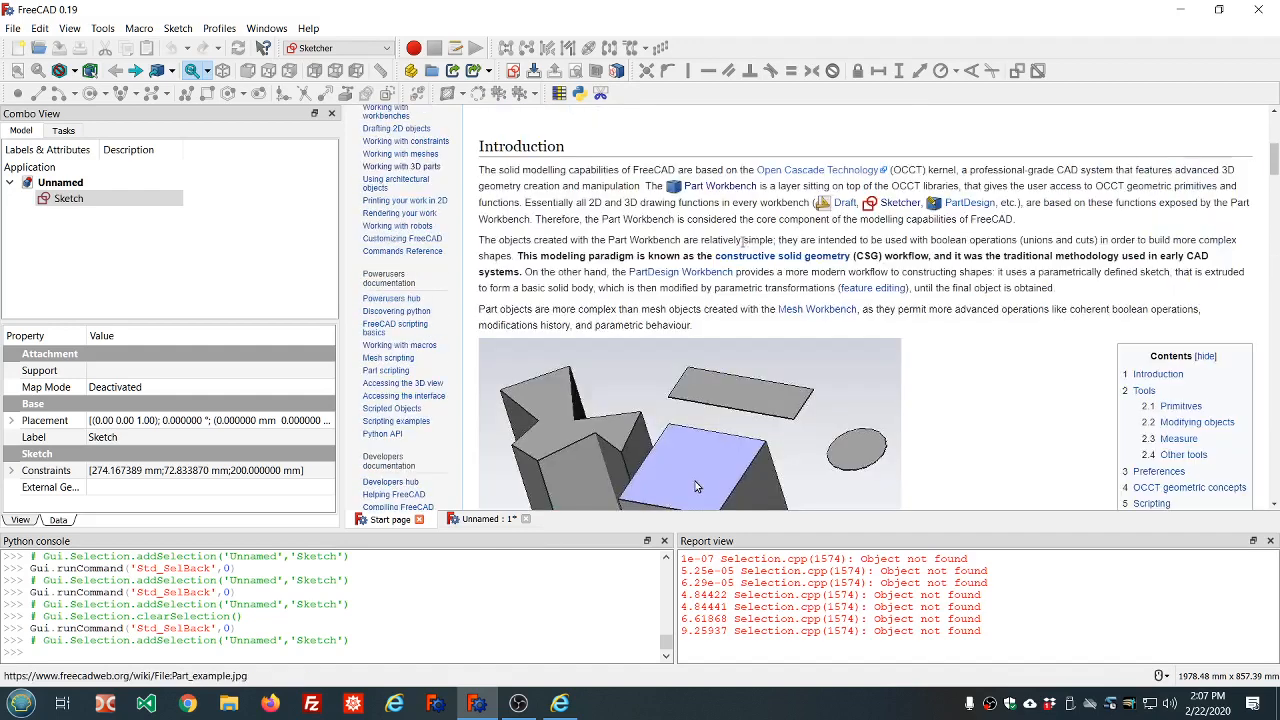
scroll(697, 487, "up", 2)
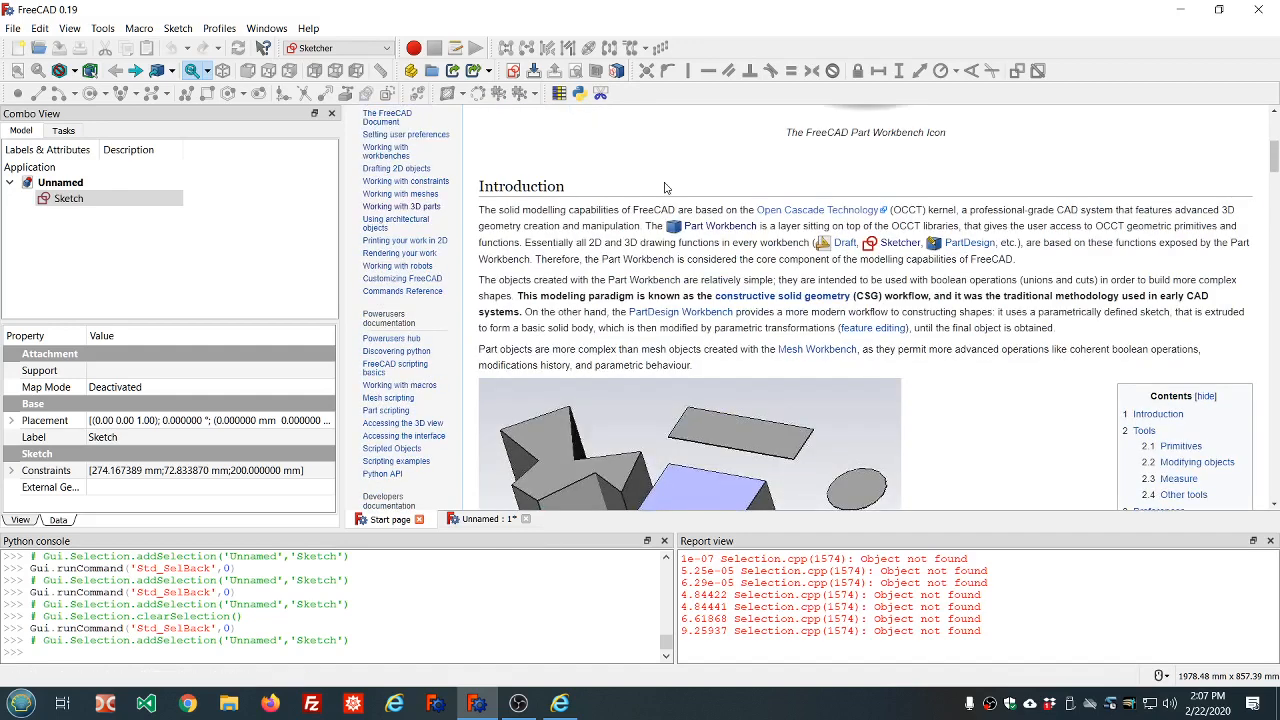
scroll(625, 495, "down", 3)
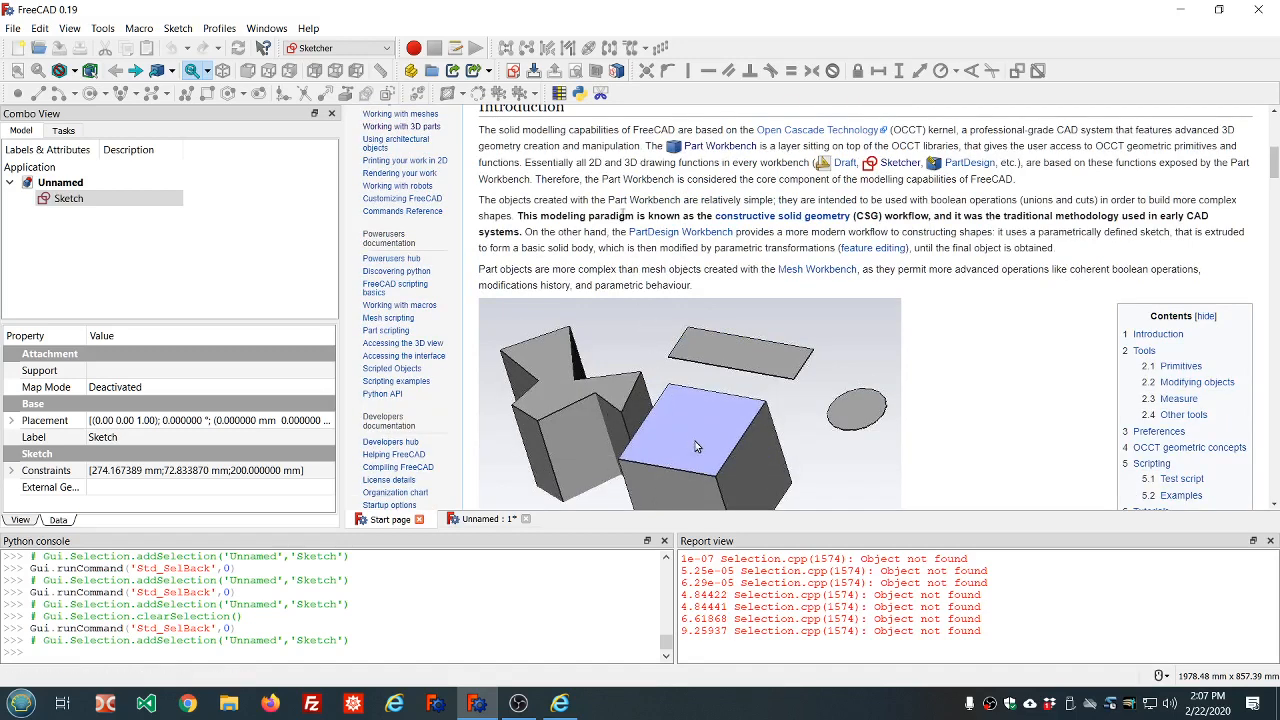
Examine the Part Module's example shapes and workbench diagram, and reread how its introduction compares constructive solid geometry with PartDesign feature editing.
scroll(650, 323, "down", 5)
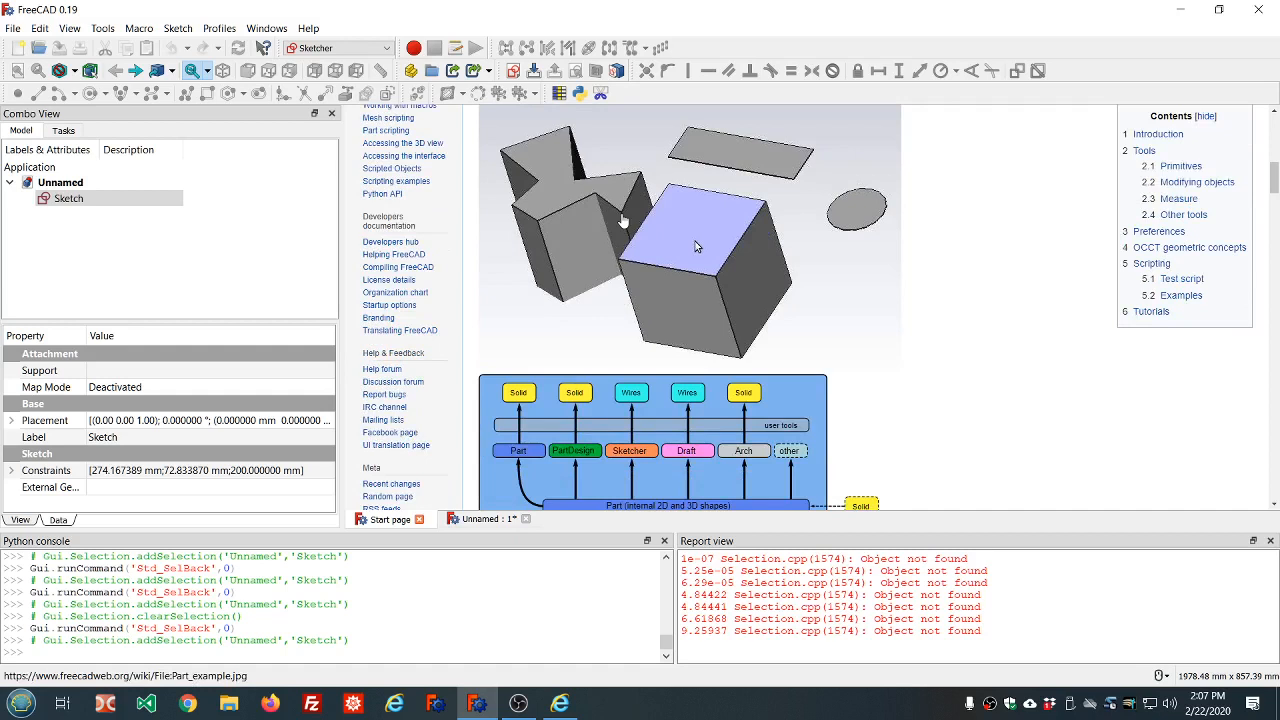
left_click(726, 292)
scroll(714, 284, "down", 3)
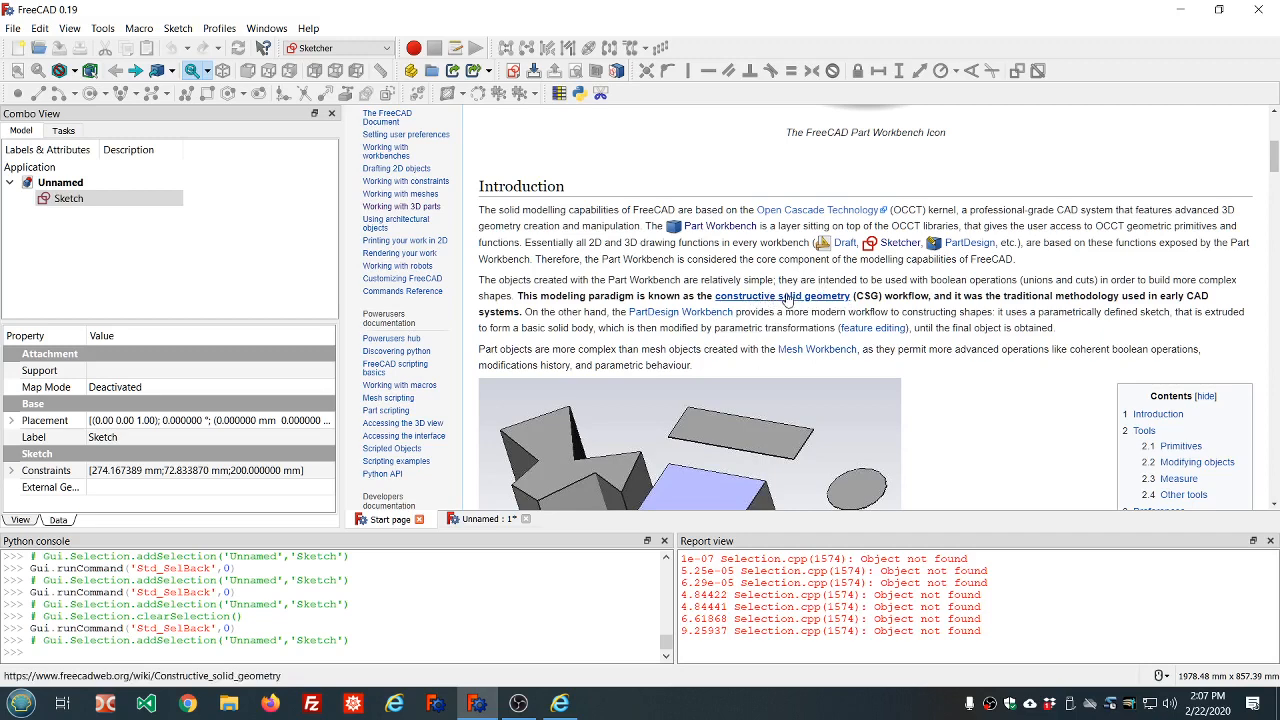
scroll(787, 293, "down", 2)
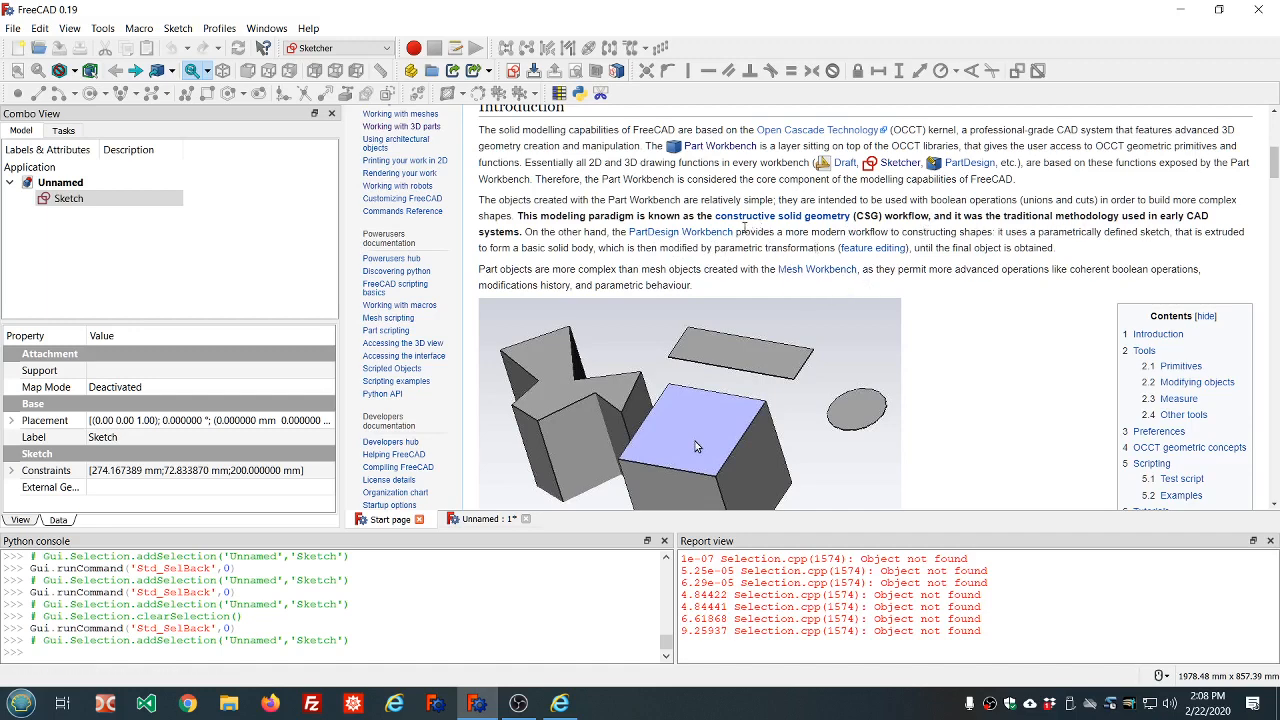
scroll(745, 234, "down", 3)
scroll(745, 234, "up", 4)
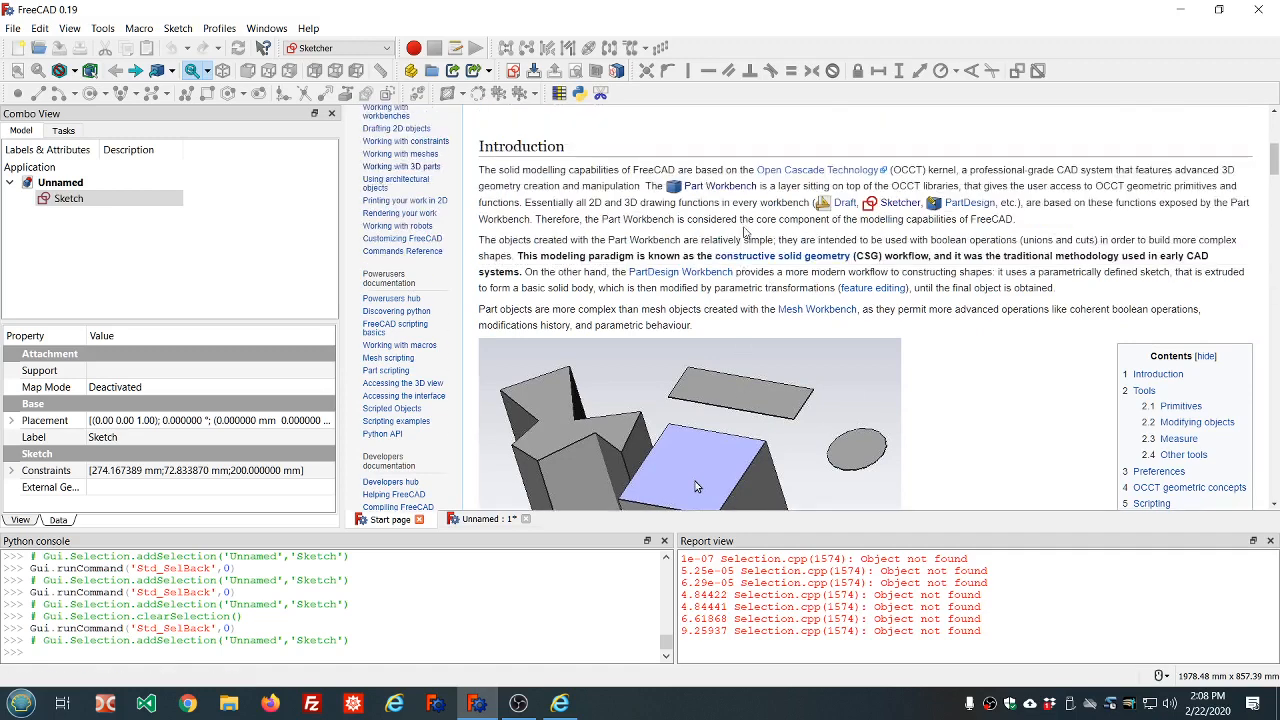
scroll(744, 232, "up", 2)
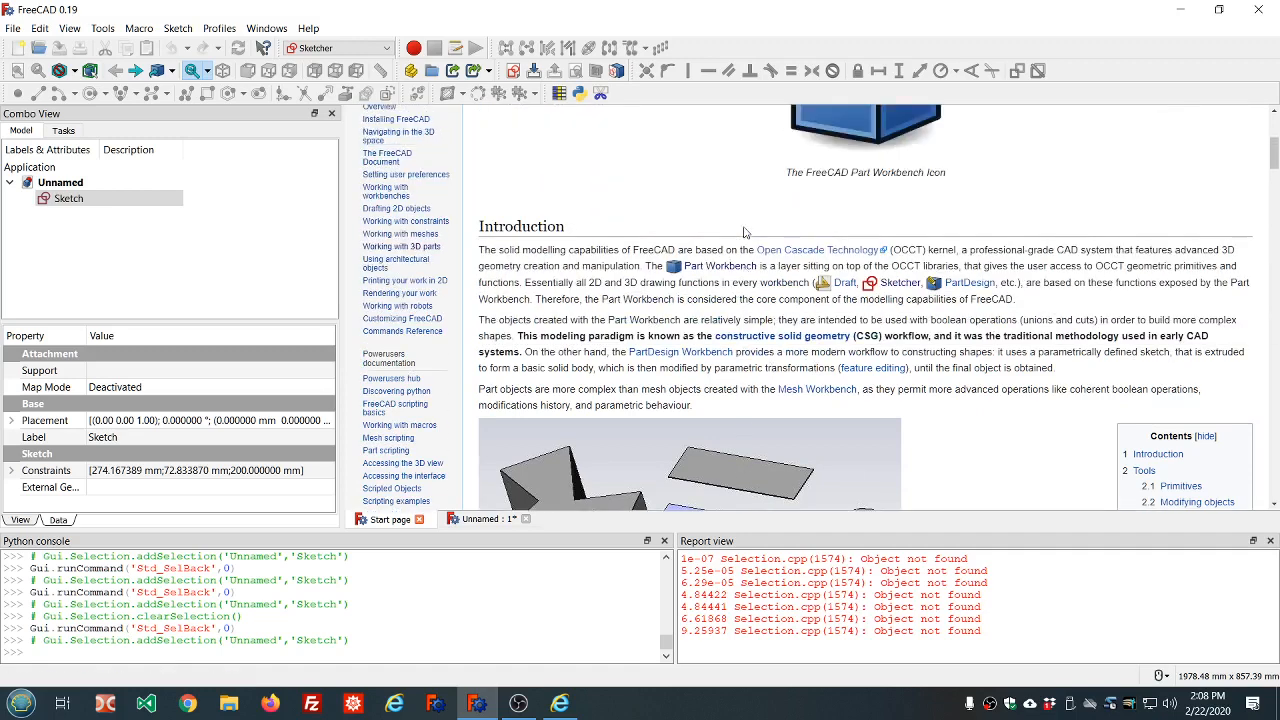
scroll(740, 234, "up", 2)
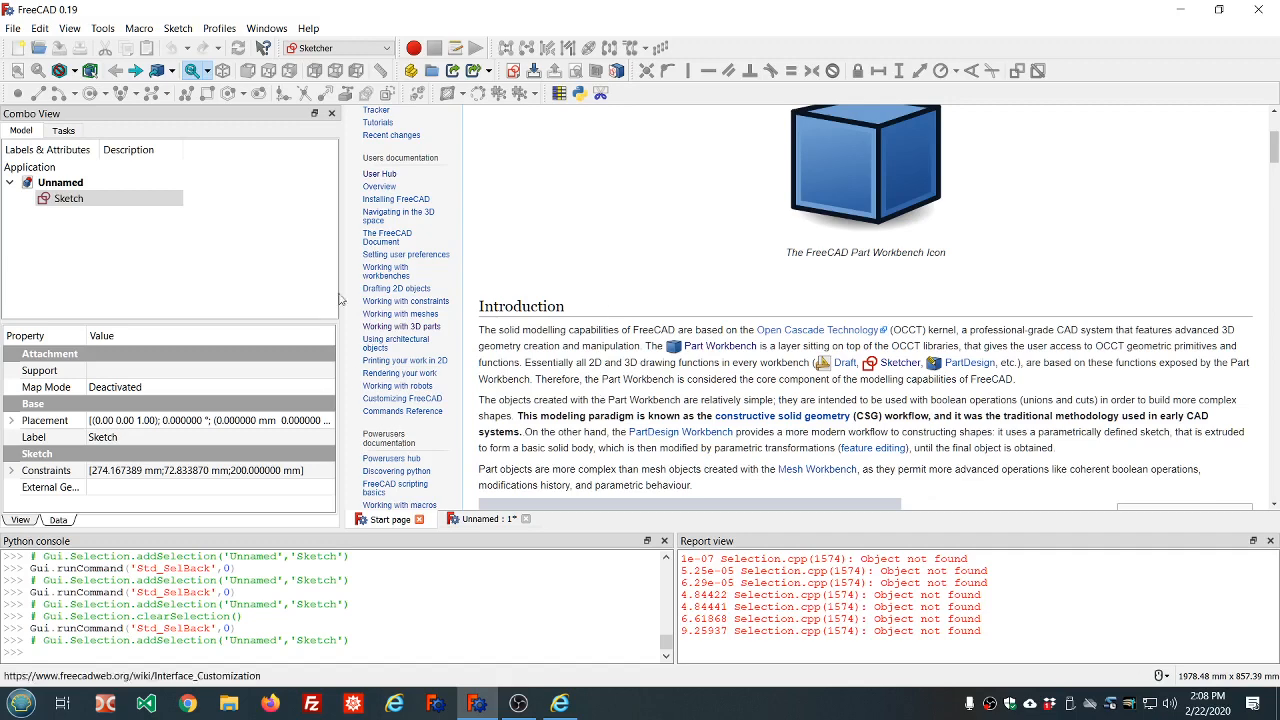
Open the existing rectangle sketch in the Unnamed document to review its constraints, and leave sketch editing.
double_click(70, 199)
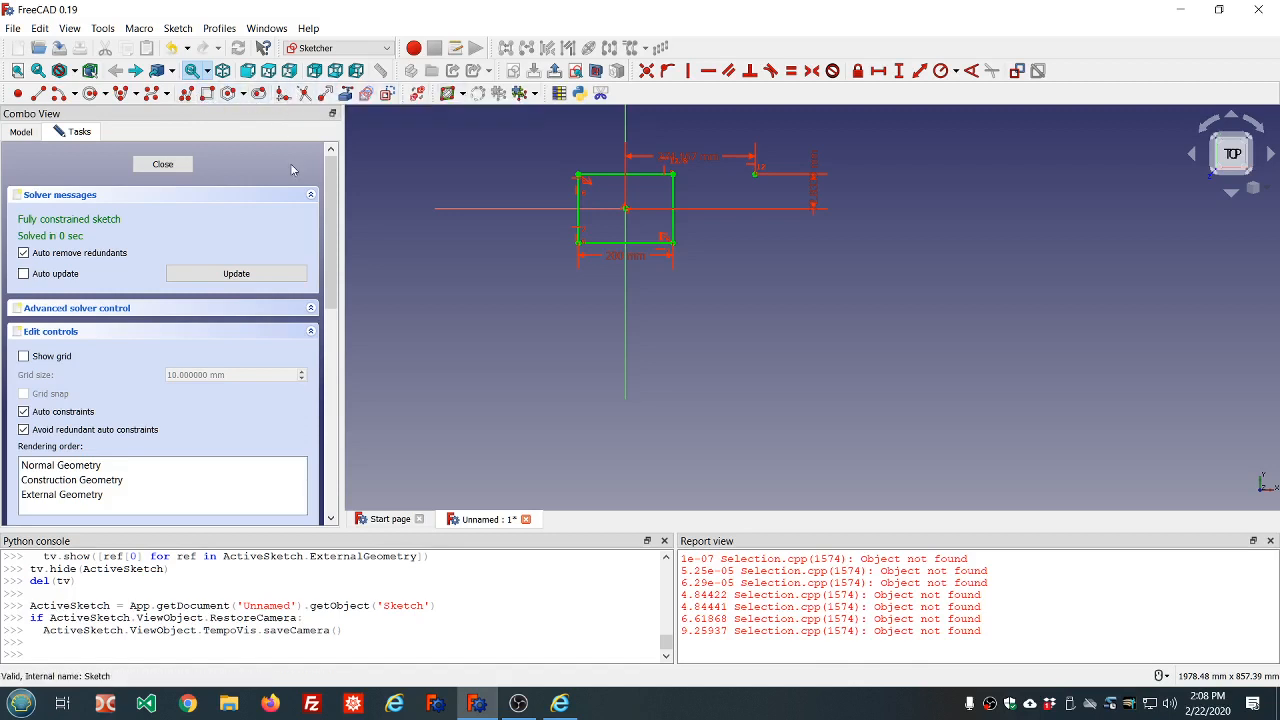
left_click(161, 167)
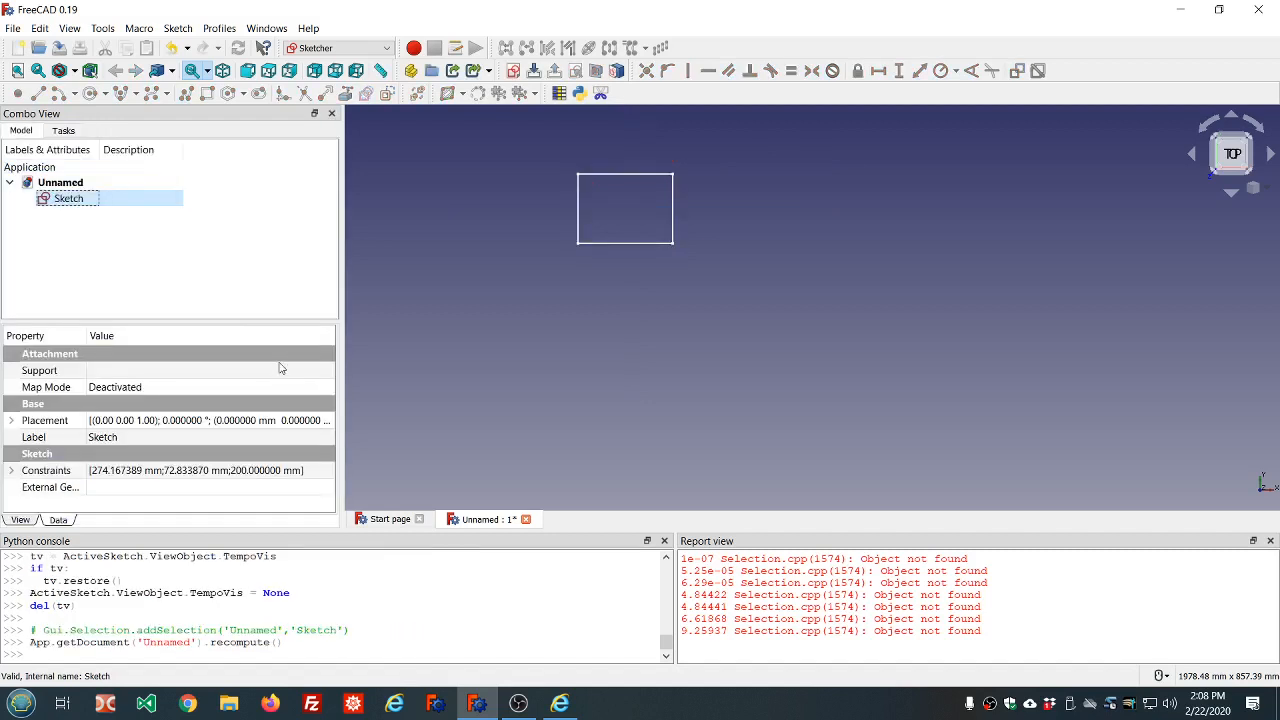